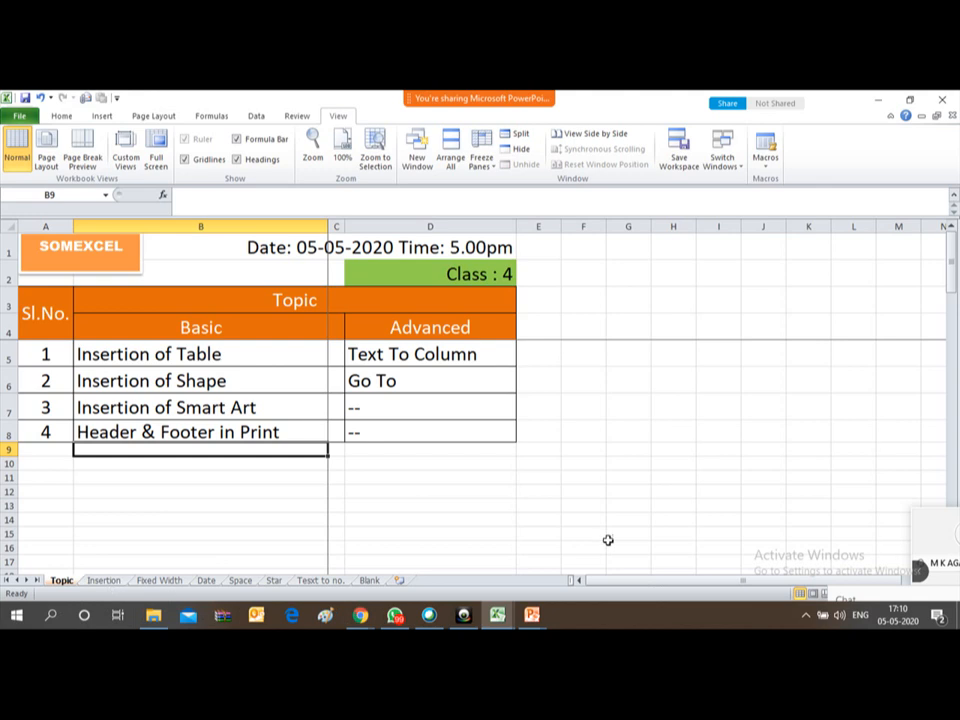
# Stop sharing PowerPoint in the Webex meeting and share the Microsoft Excel windows instead.
pyautogui.moveTo(953, 575); pyautogui.dragTo(948, 538)
pyautogui.moveTo(501, 97)
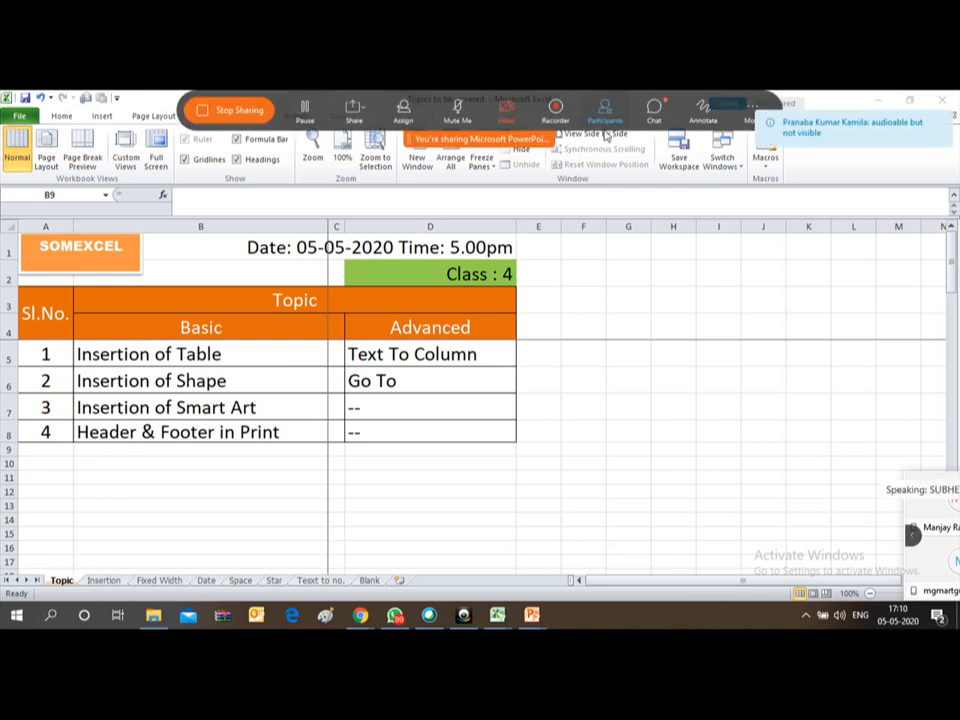
pyautogui.click(224, 111)
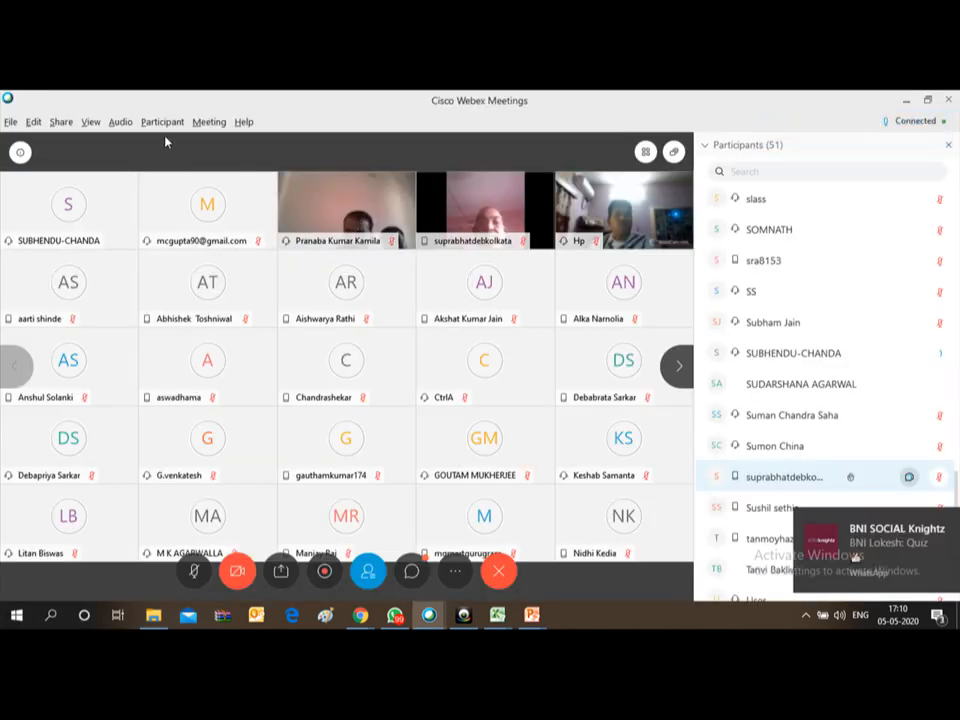
pyautogui.click(281, 572)
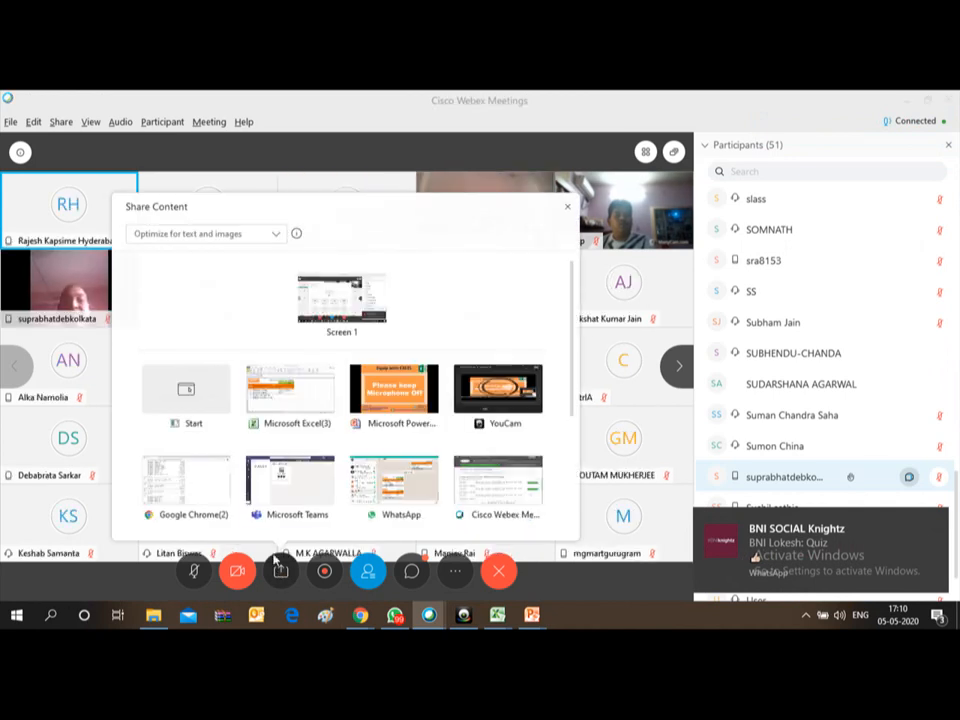
pyautogui.click(277, 402)
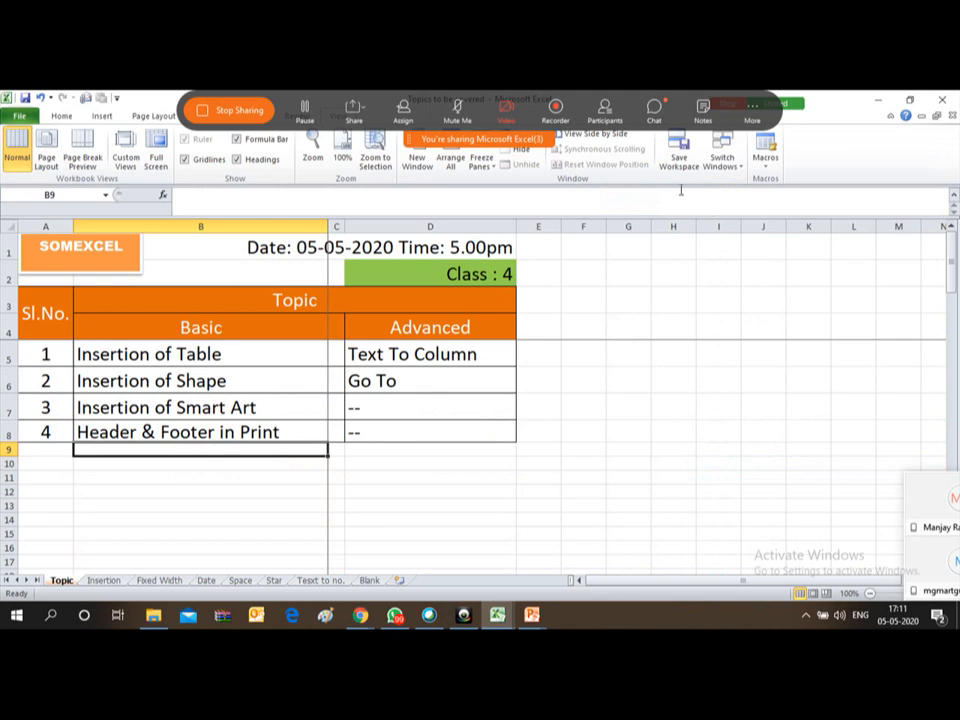
# Read the participants' messages in the meeting chat and close the chat.
pyautogui.click(657, 106)
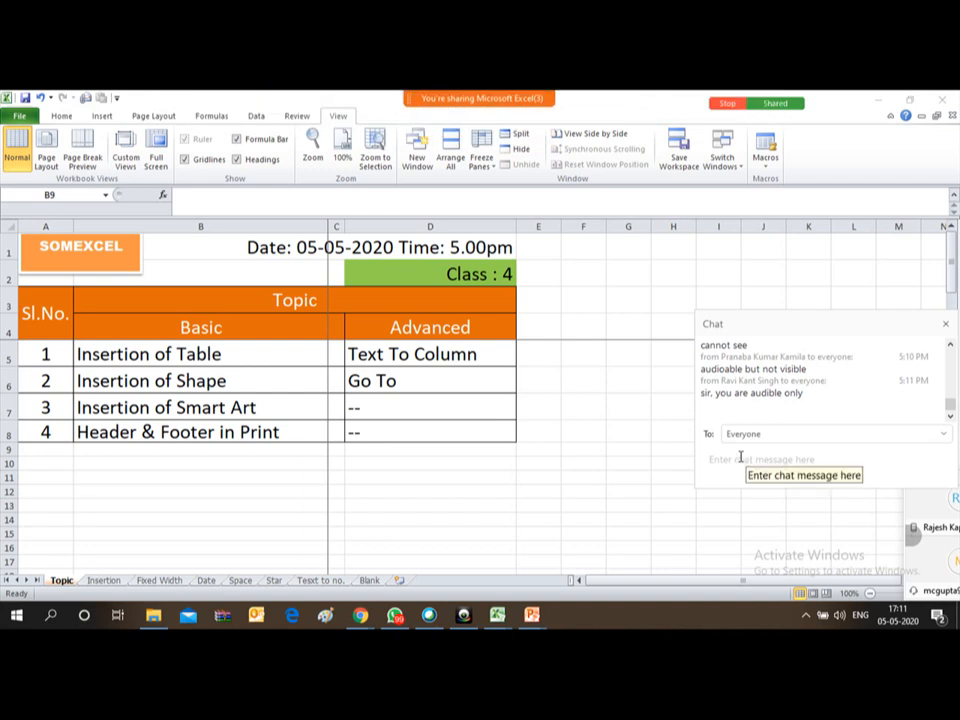
pyautogui.click(741, 457)
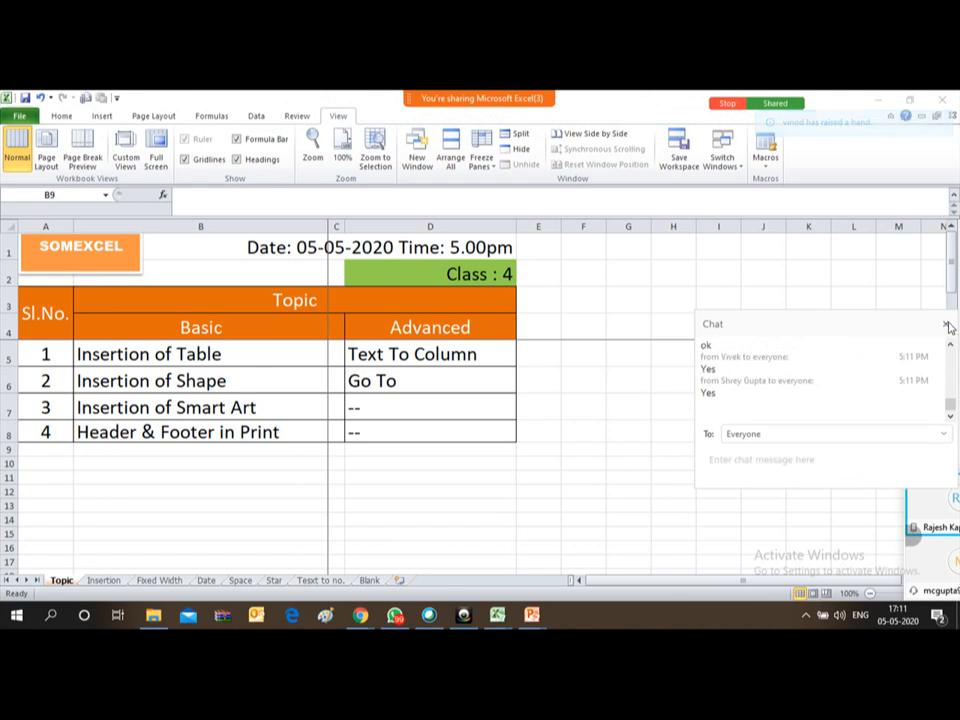
pyautogui.click(948, 326)
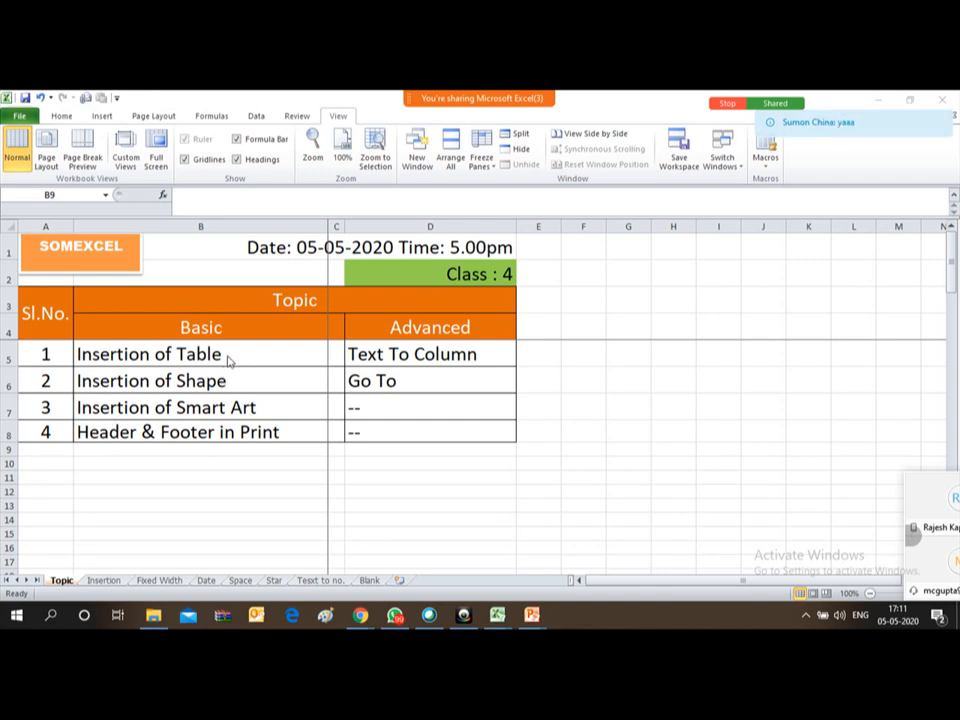
pyautogui.click(230, 361)
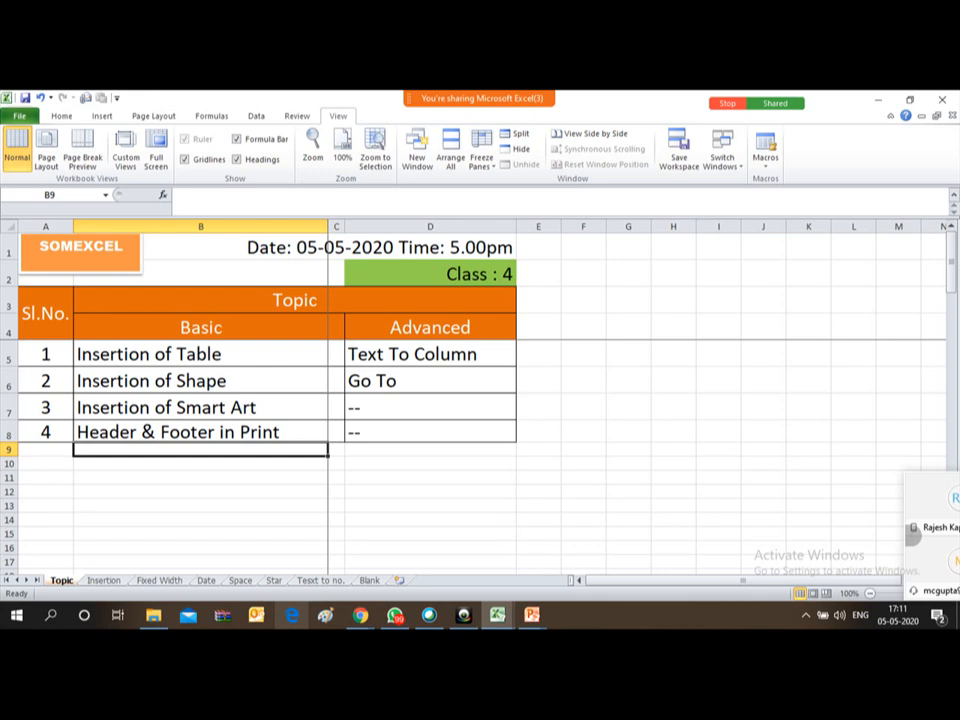
# Go to the Insertion sheet, reopen the meeting chat and move it below the topic list.
pyautogui.click(103, 580)
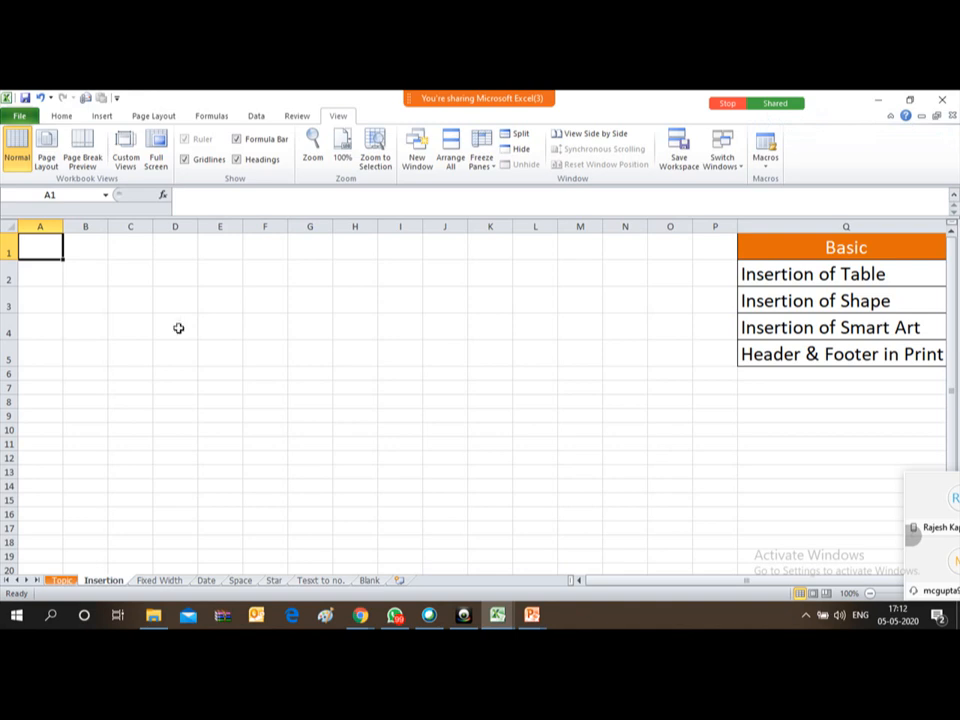
pyautogui.moveTo(651, 97)
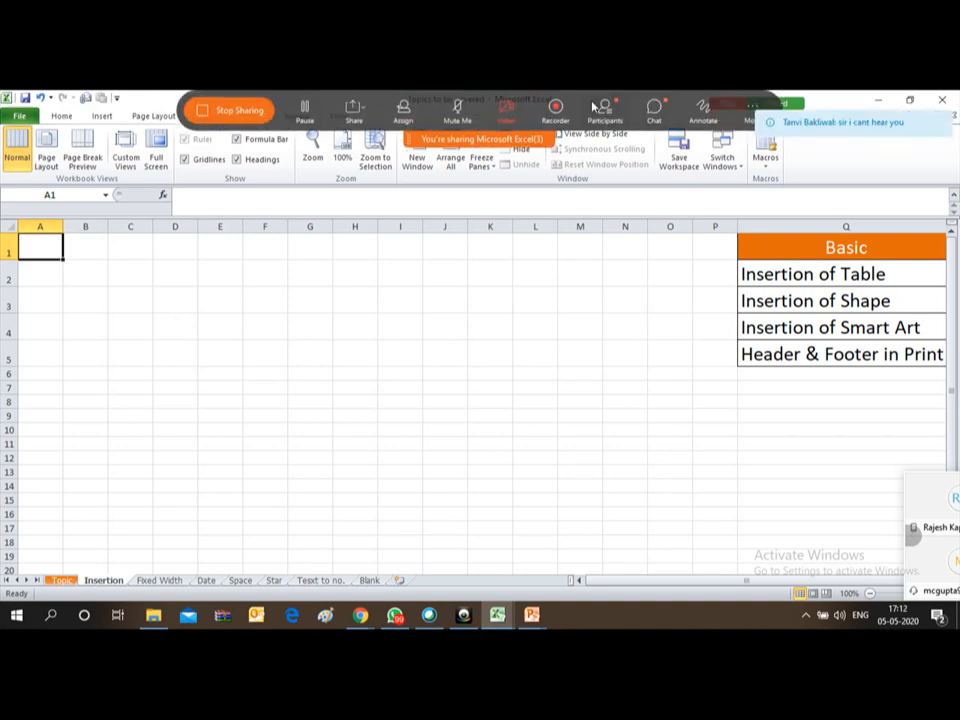
pyautogui.click(657, 109)
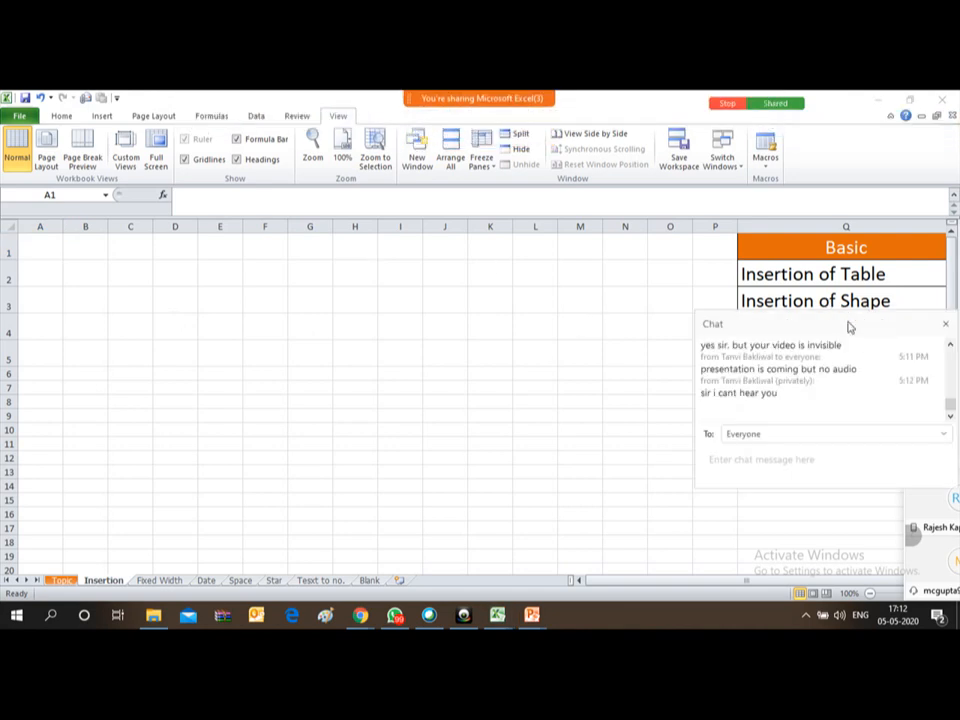
pyautogui.moveTo(849, 327); pyautogui.dragTo(858, 450)
# Apply All Borders to the cell range A1:G9 on the Insertion sheet.
pyautogui.click(41, 249)
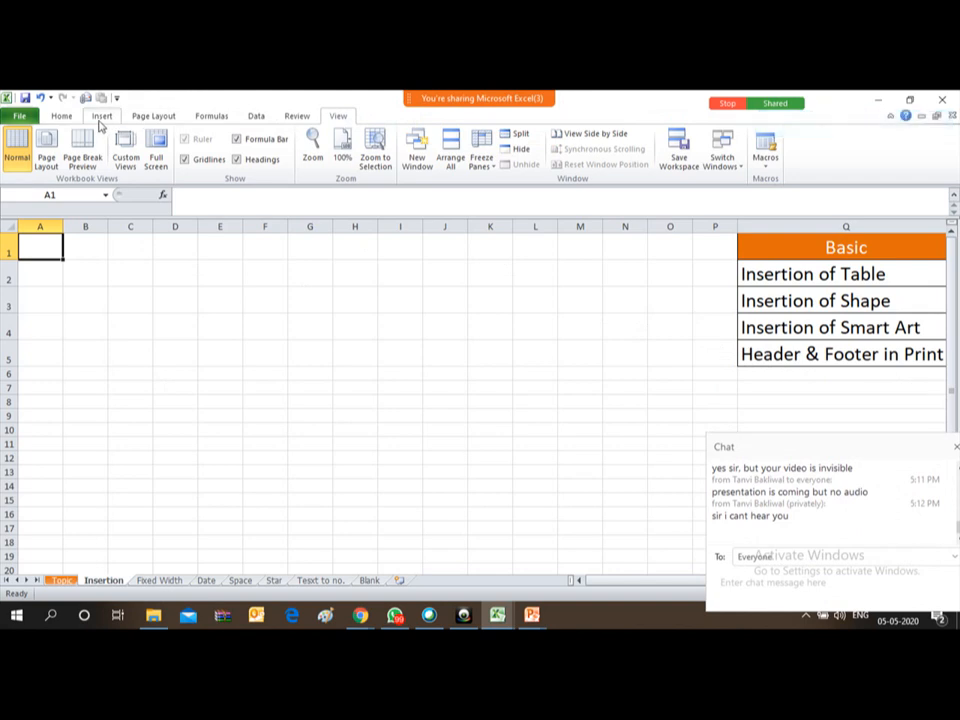
pyautogui.click(136, 320)
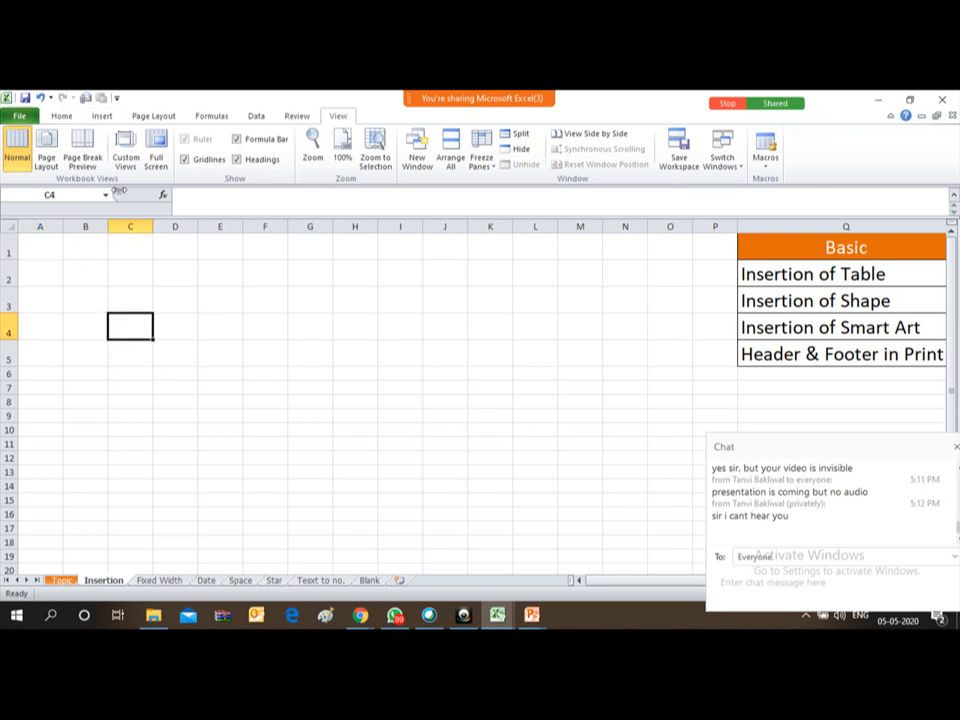
pyautogui.moveTo(30, 250); pyautogui.dragTo(318, 416)
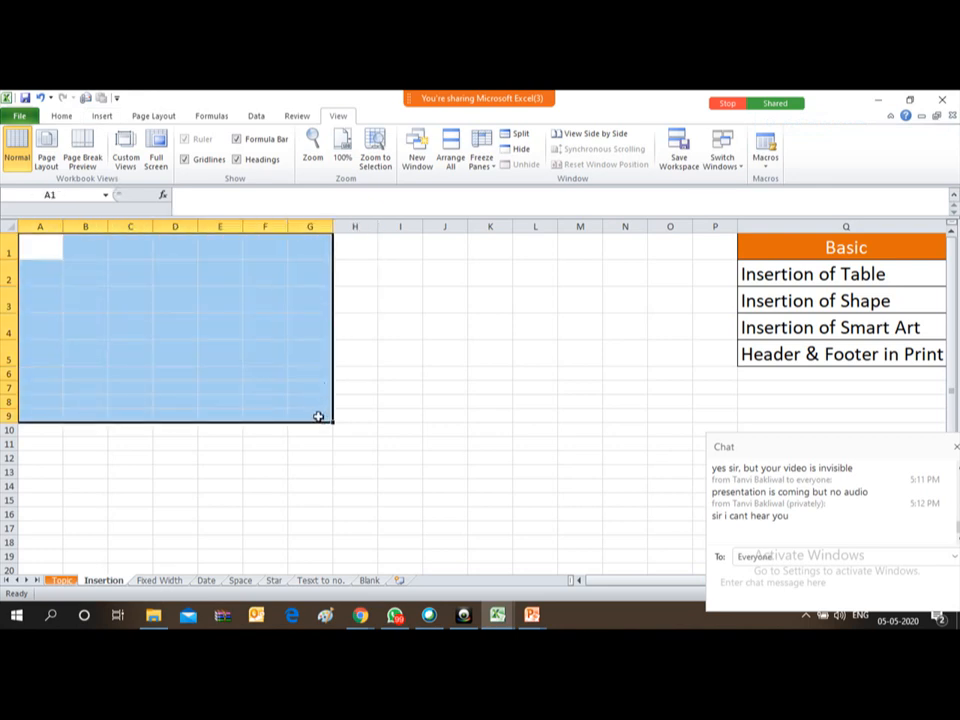
pyautogui.click(56, 117)
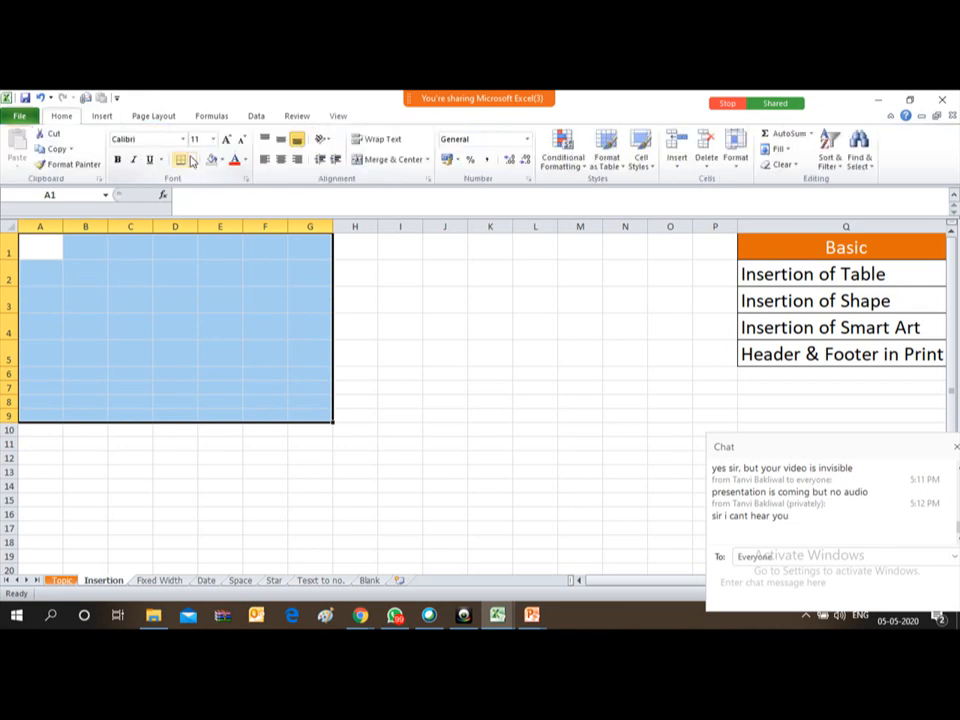
pyautogui.click(194, 163)
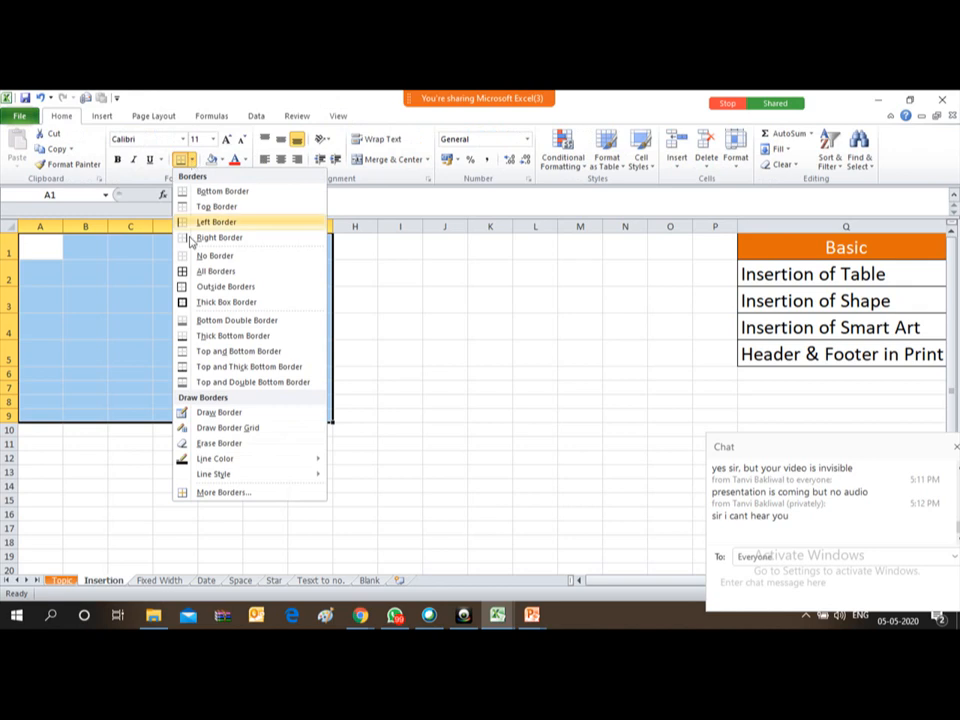
pyautogui.click(186, 270)
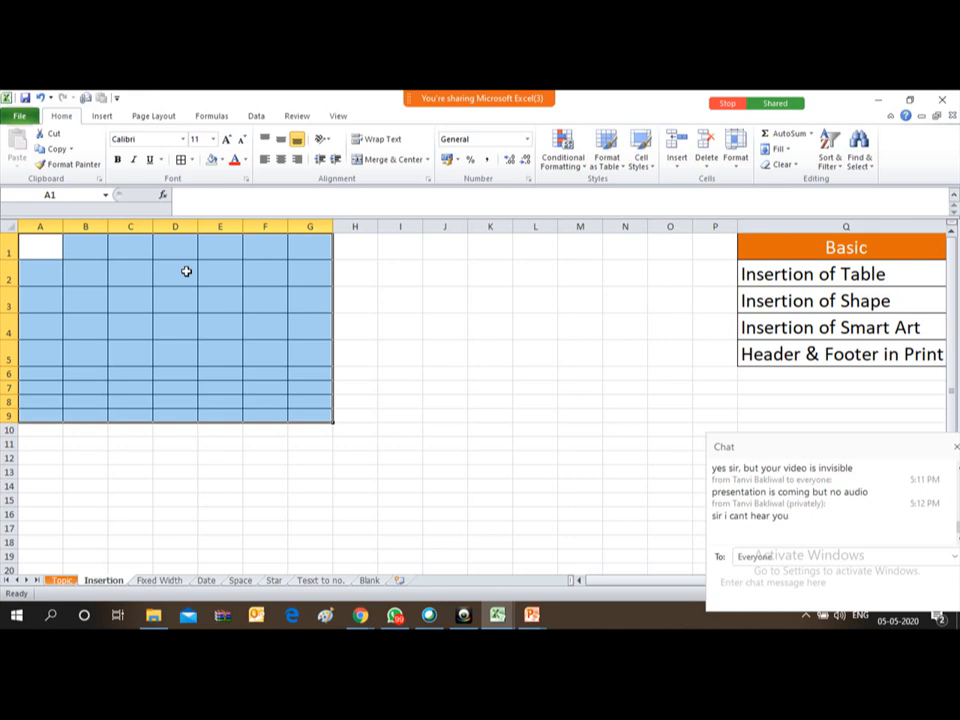
# Delete rows 1 to 9, and undo both the row deletion and the borders.
pyautogui.hotkey('shift', 'space')
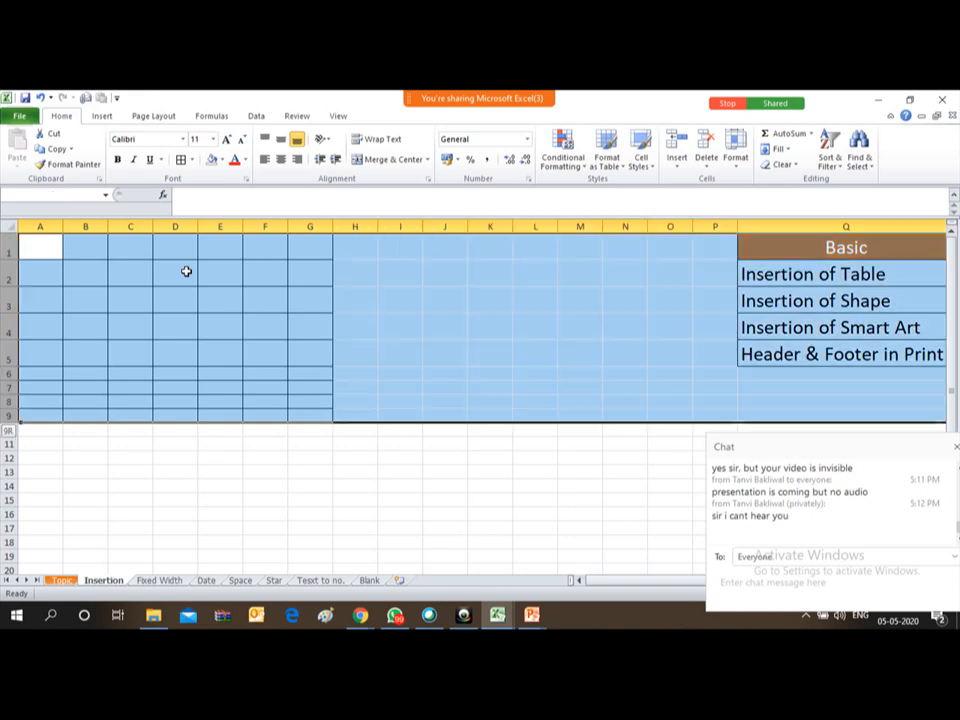
pyautogui.hotkey('ctrl', '-')
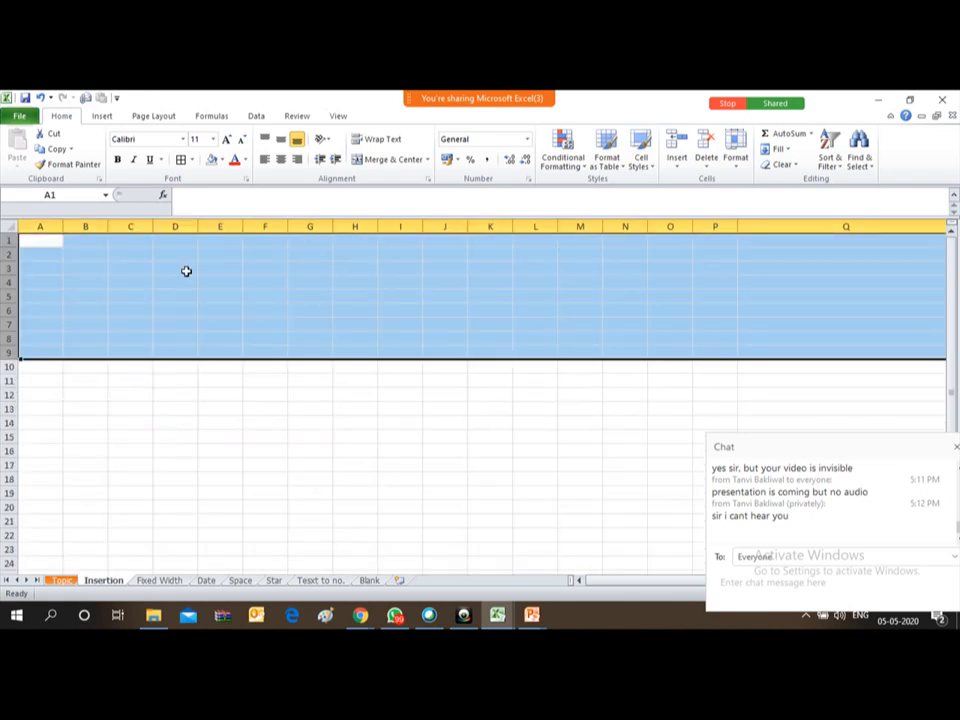
pyautogui.hotkey('ctrl', 'z')
pyautogui.hotkey('ctrl', 'z')
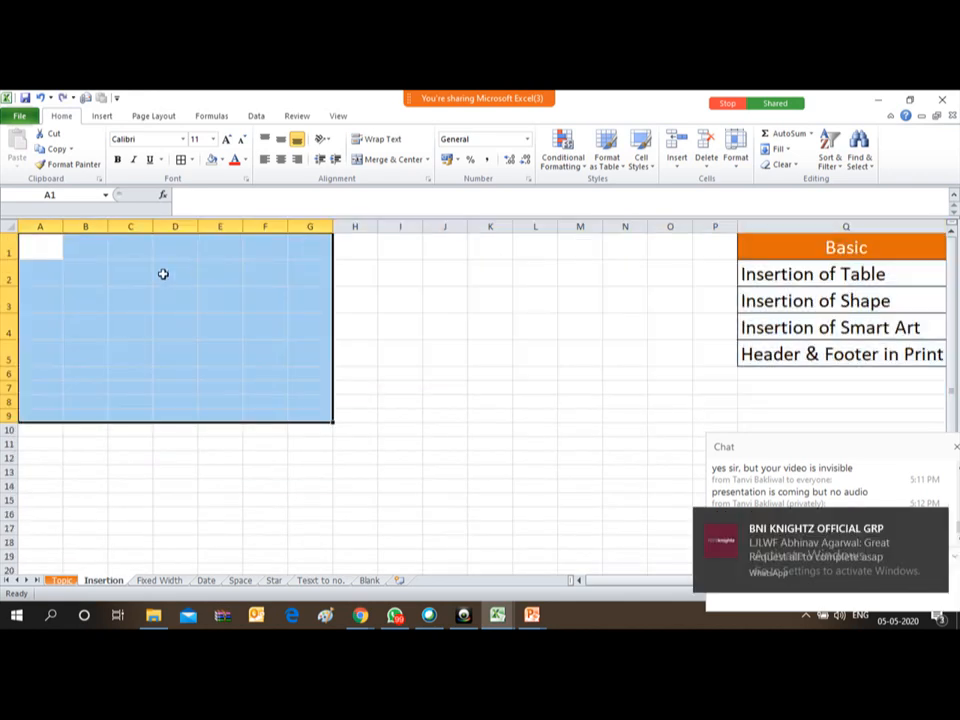
# Try to create a table starting at D2 with the data range D2:G9, and cancel it.
pyautogui.click(163, 273)
pyautogui.click(104, 116)
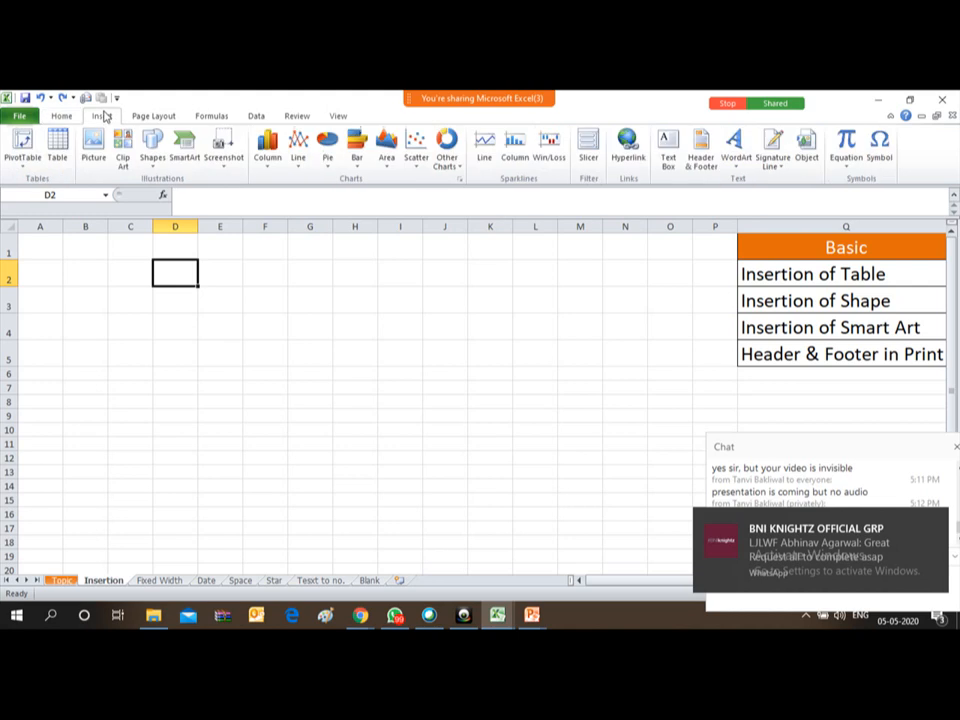
pyautogui.click(57, 152)
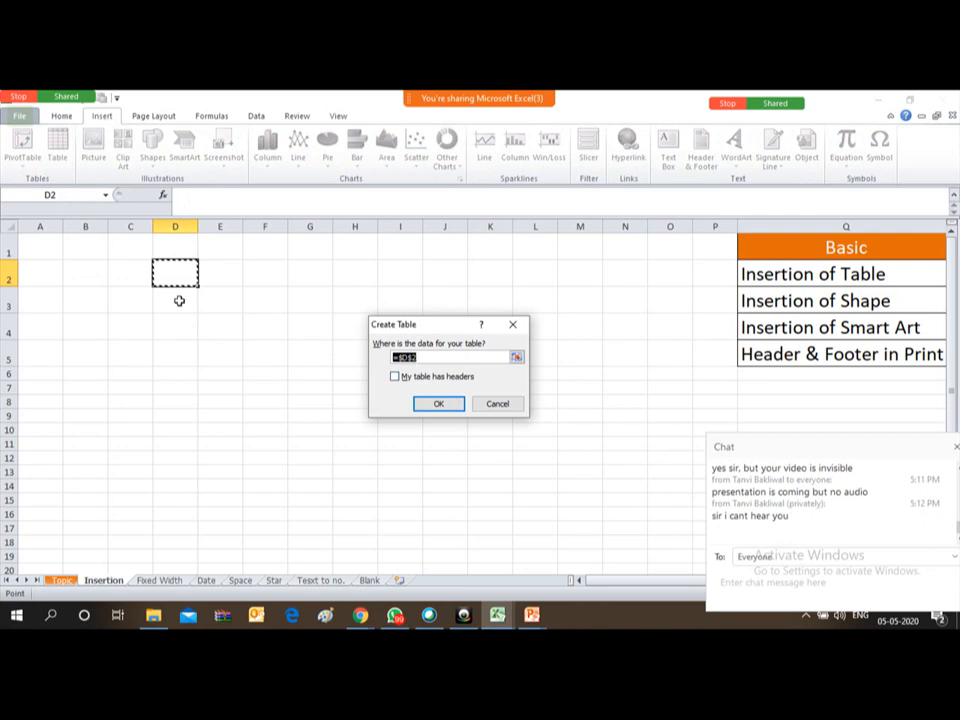
pyautogui.hotkey('shift', 'Right')
pyautogui.hotkey('shift', 'Right')
pyautogui.hotkey('shift', 'Right')
pyautogui.hotkey('shift', 'Right')
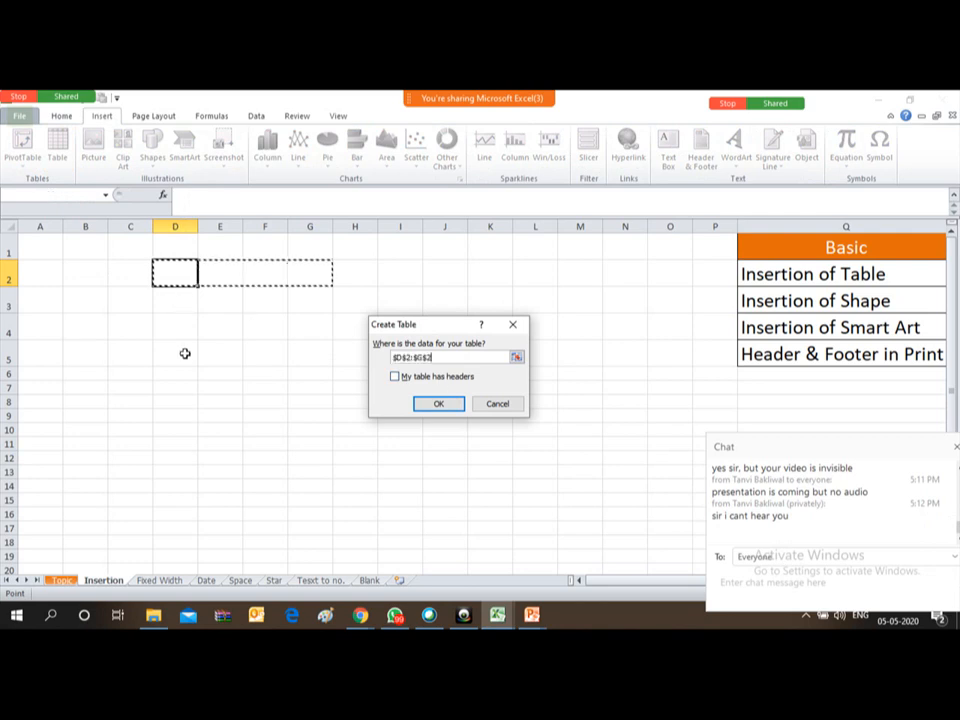
pyautogui.hotkey('shift', 'Down')
pyautogui.hotkey('shift', 'Down')
pyautogui.hotkey('shift', 'Down')
pyautogui.hotkey('shift', 'Down')
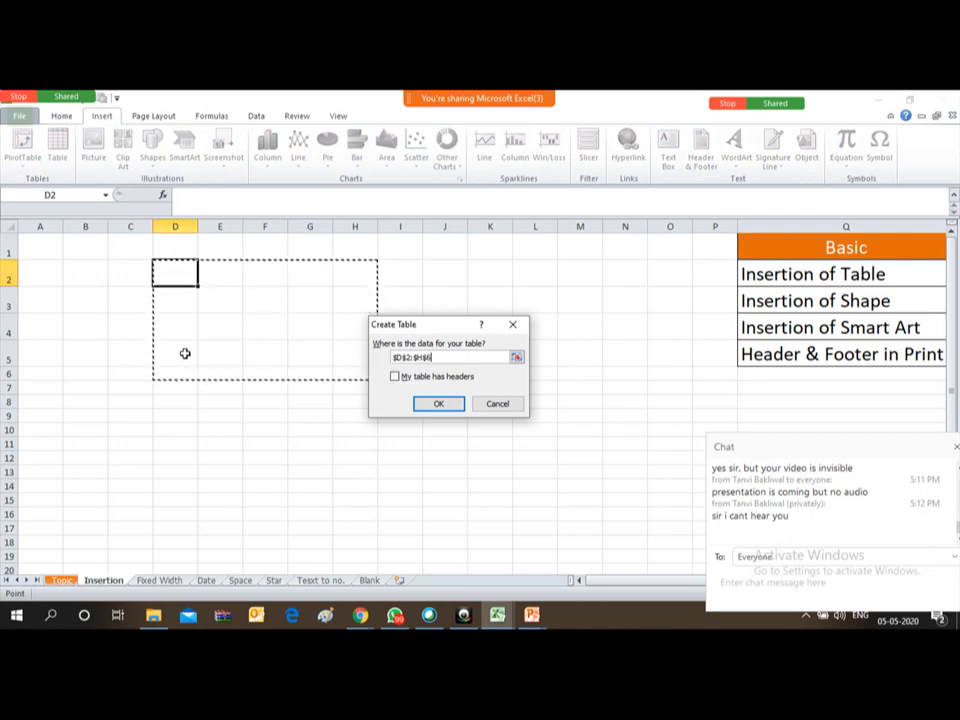
pyautogui.hotkey('shift', 'Right')
pyautogui.hotkey('shift', 'Down')
pyautogui.hotkey('shift', 'Left')
pyautogui.hotkey('shift', 'Down')
pyautogui.hotkey('shift', 'Down')
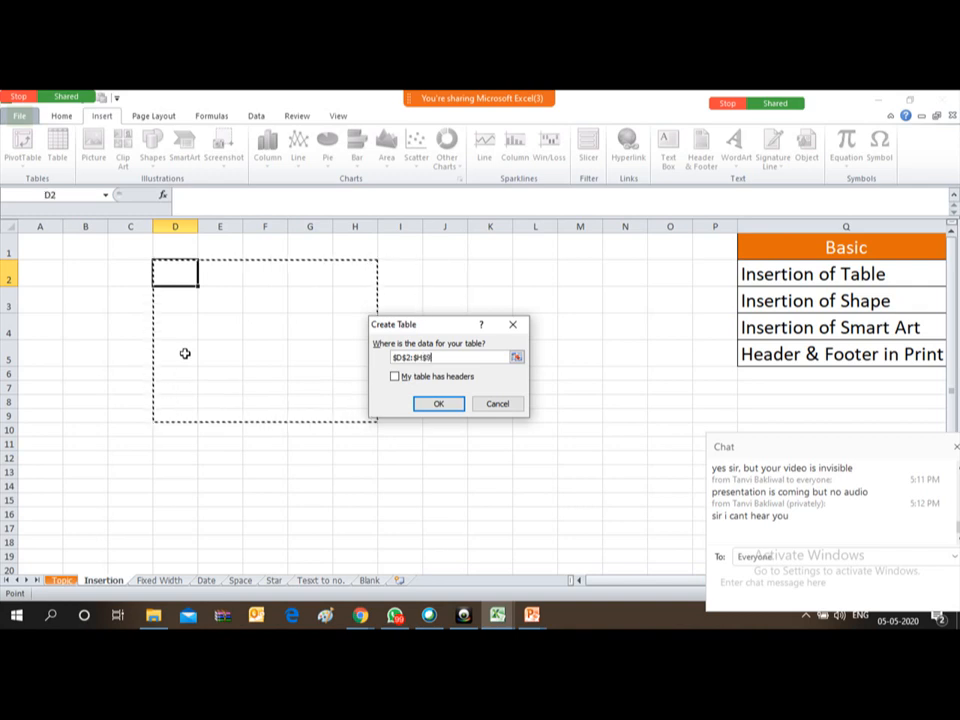
pyautogui.hotkey('shift', 'Left')
pyautogui.hotkey('shift', 'Left')
pyautogui.hotkey('shift', 'Right')
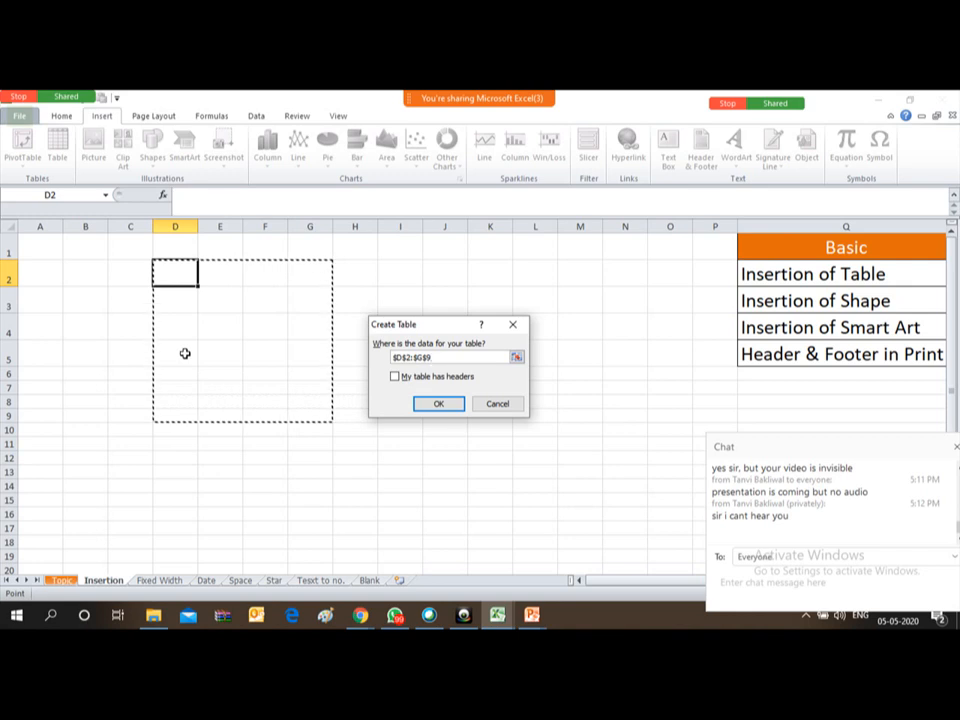
pyautogui.press('Escape')
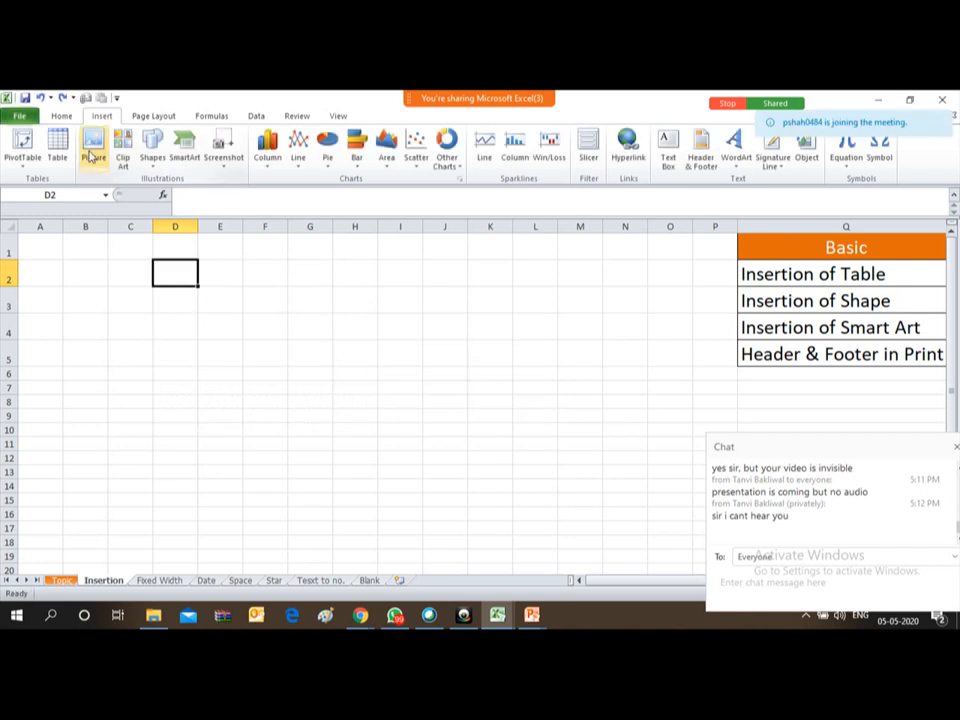
# Try to create a table starting at A2 with the data range A2:F12, cancel it, and go to cell A1.
pyautogui.click(61, 270)
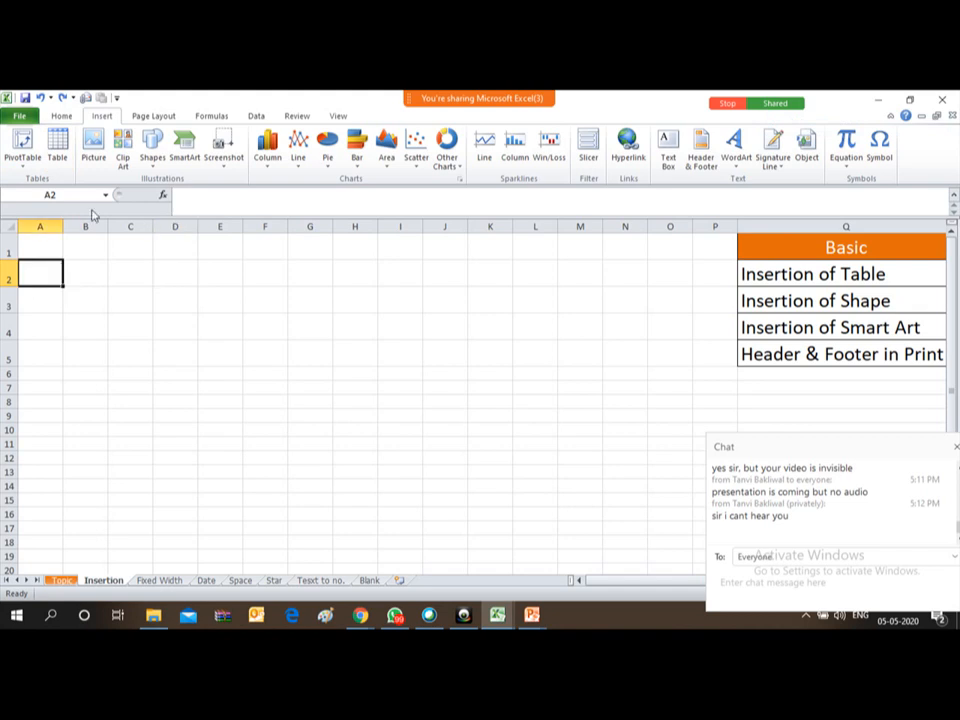
pyautogui.click(58, 150)
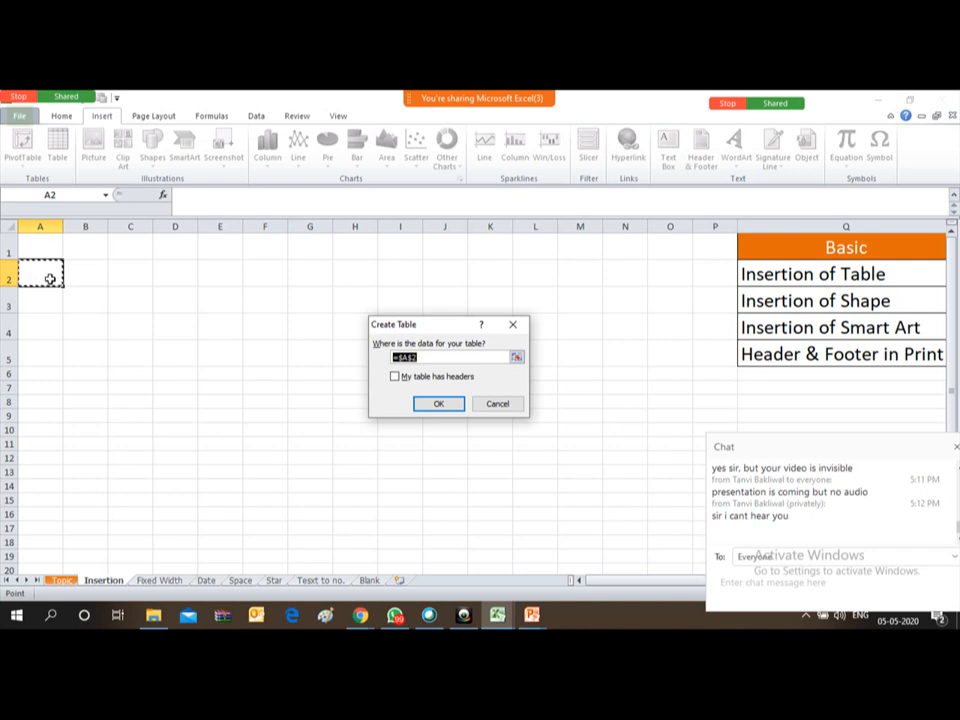
pyautogui.hotkey('shift', 'Right')
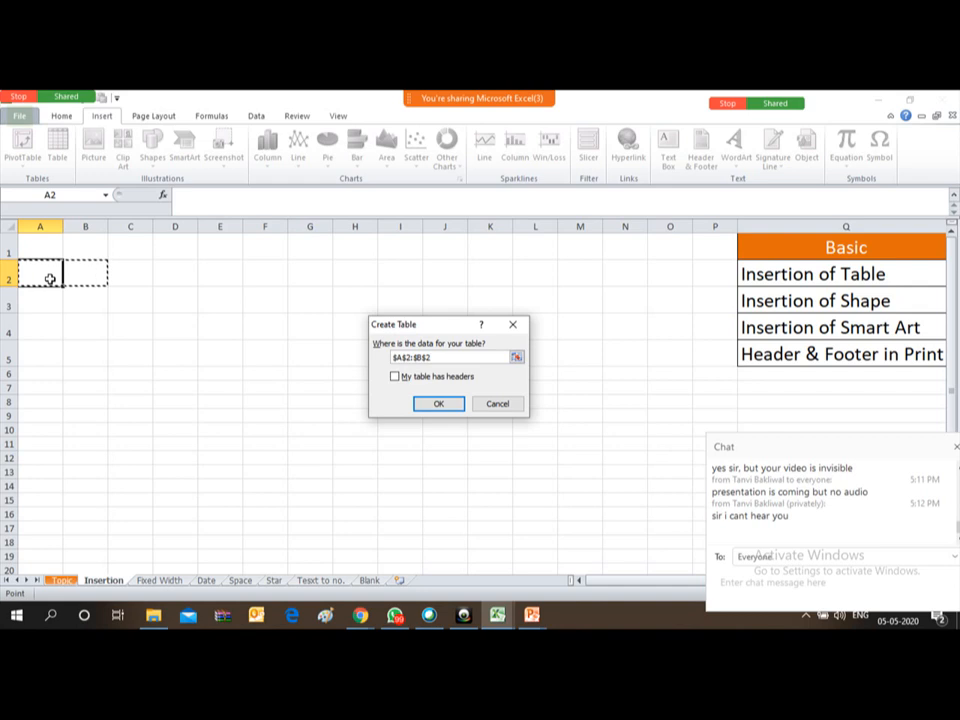
pyautogui.hotkey('shift', 'Right')
pyautogui.hotkey('shift', 'Down')
pyautogui.hotkey('shift', 'Down')
pyautogui.hotkey('shift', 'Down')
pyautogui.hotkey('shift', 'Right')
pyautogui.hotkey('shift', 'Down')
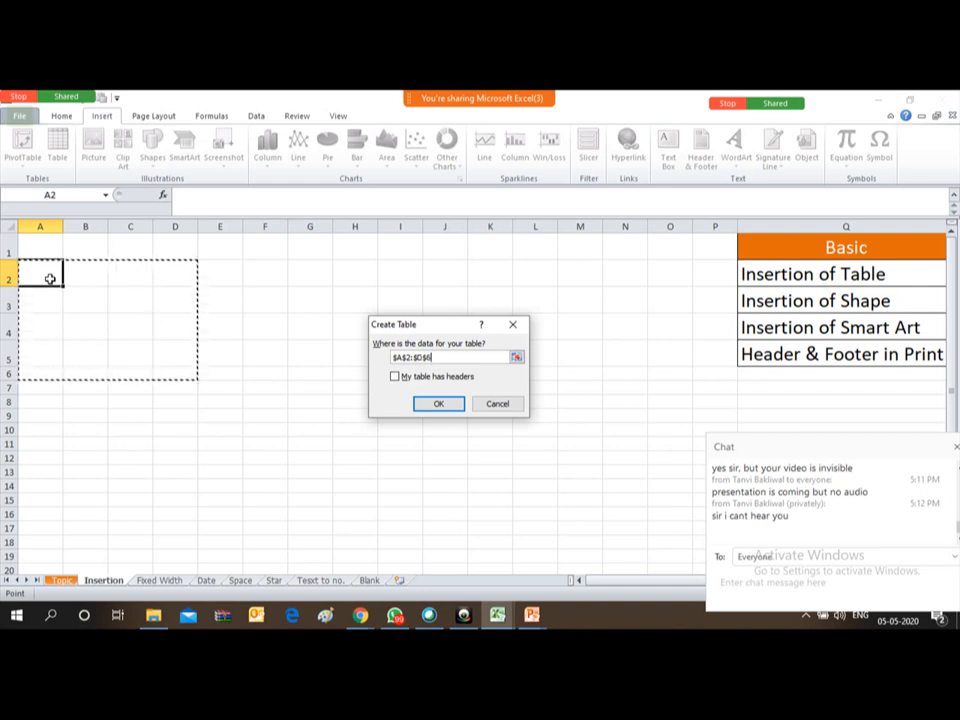
pyautogui.hotkey('shift', 'Right')
pyautogui.hotkey('shift', 'Down')
pyautogui.hotkey('shift', 'Down')
pyautogui.hotkey('shift', 'Down')
pyautogui.hotkey('shift', 'Down')
pyautogui.hotkey('shift', 'Down')
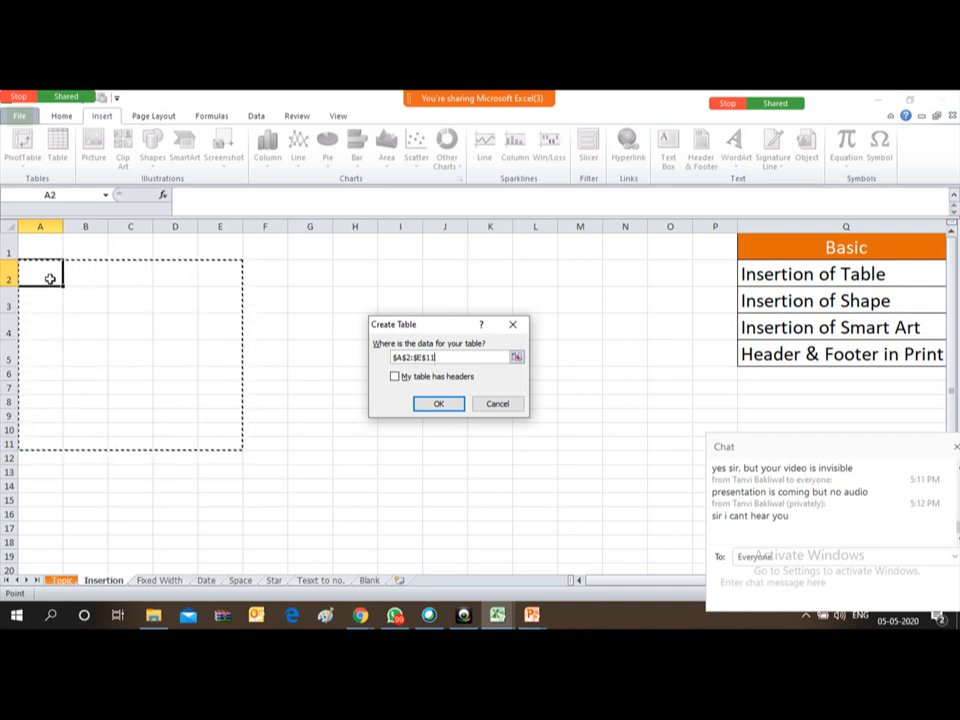
pyautogui.hotkey('shift', 'Right')
pyautogui.hotkey('shift', 'Down')
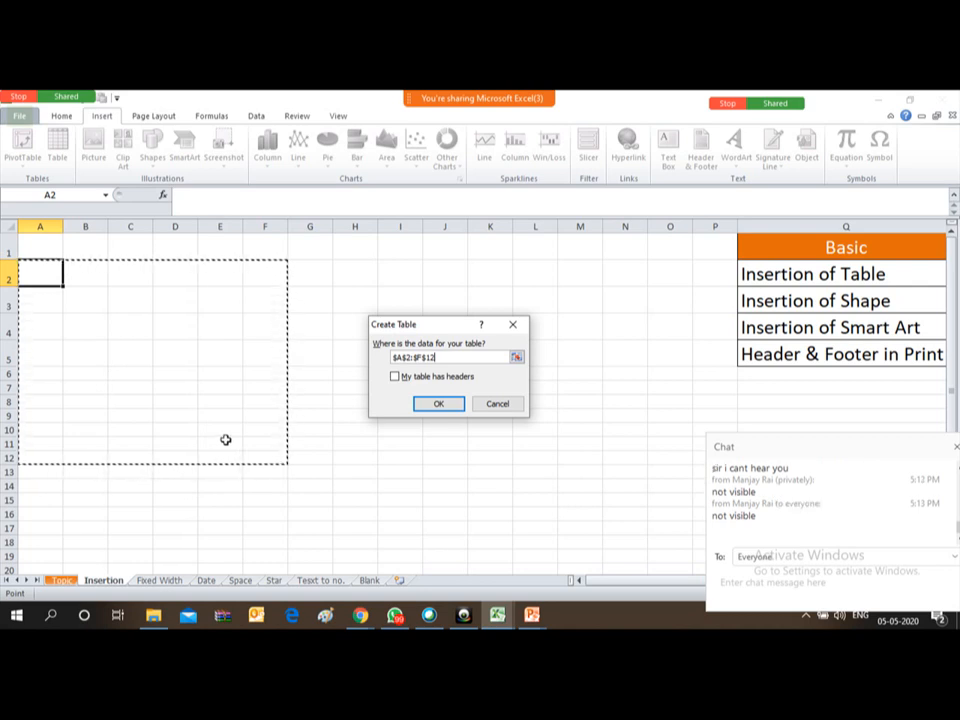
pyautogui.click(505, 404)
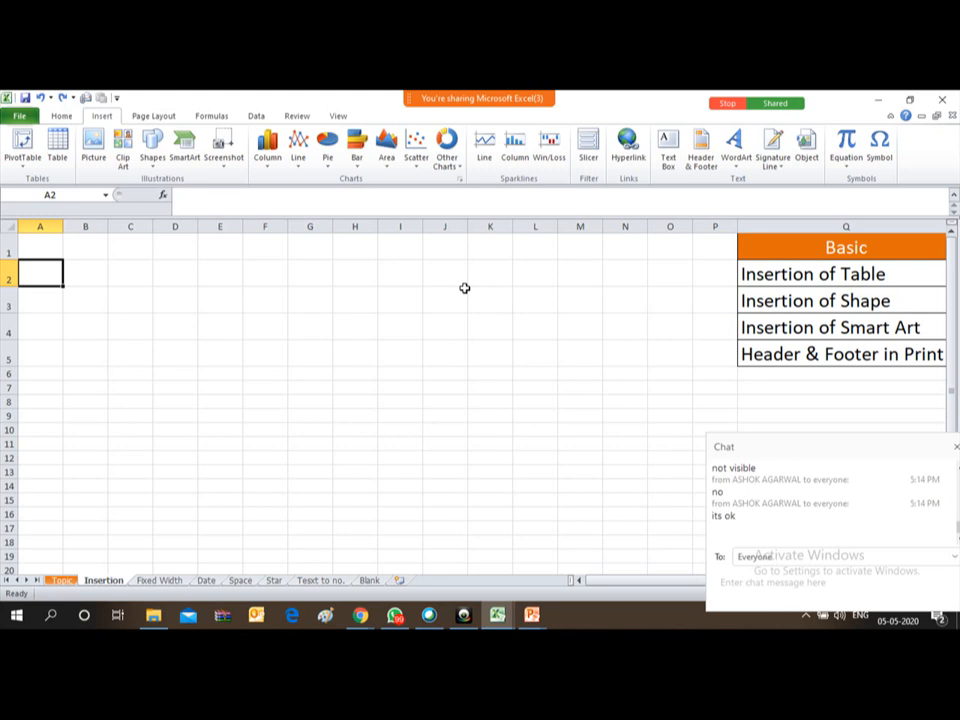
pyautogui.press('Up')
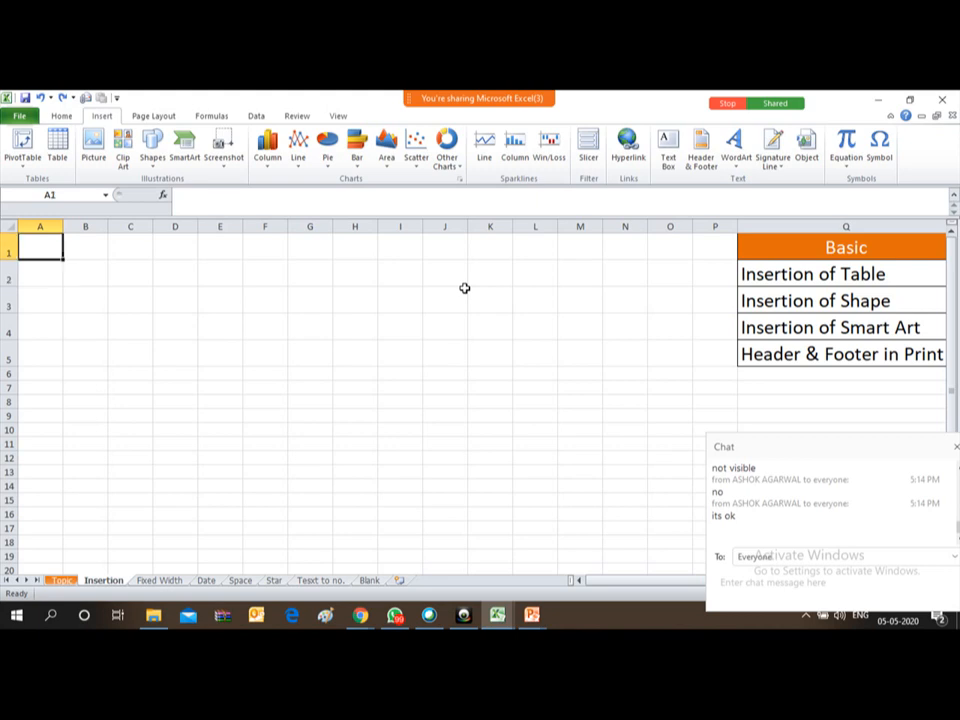
# Create a table from the range A2:G10 on the Insertion sheet, without marking it as having headers.
pyautogui.press('Down')
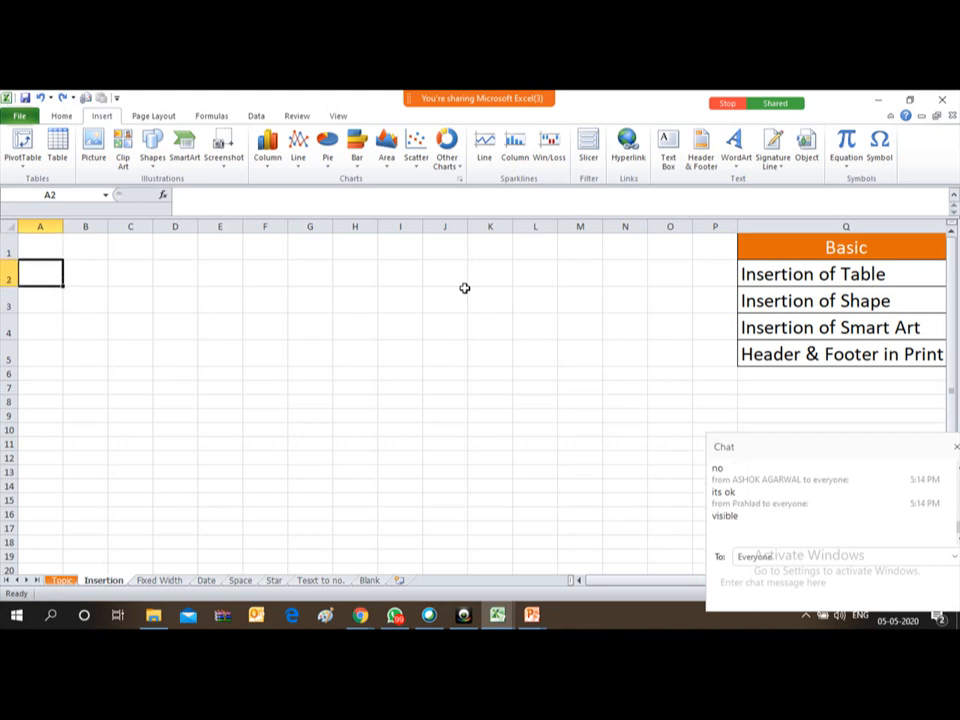
pyautogui.hotkey('shift', 'Right')
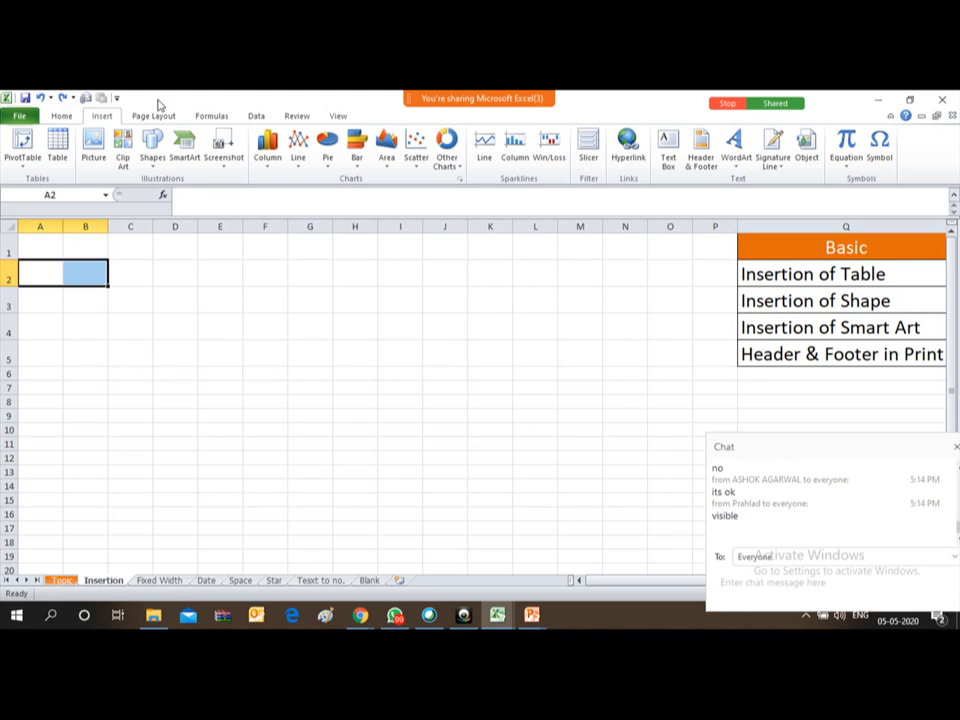
pyautogui.click(180, 341)
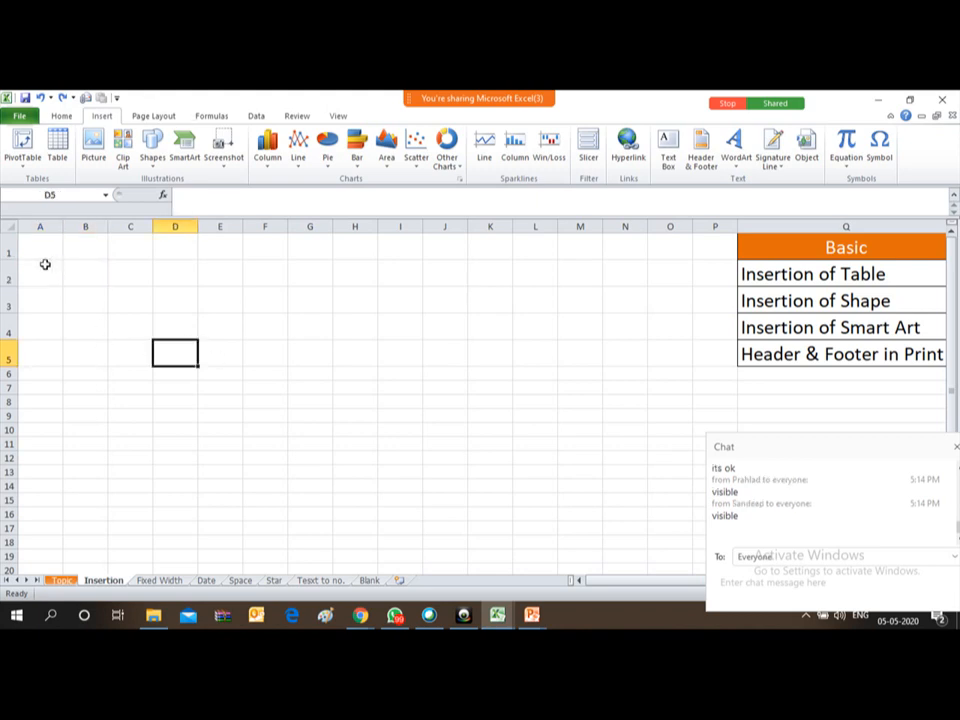
pyautogui.moveTo(45, 264); pyautogui.dragTo(296, 434)
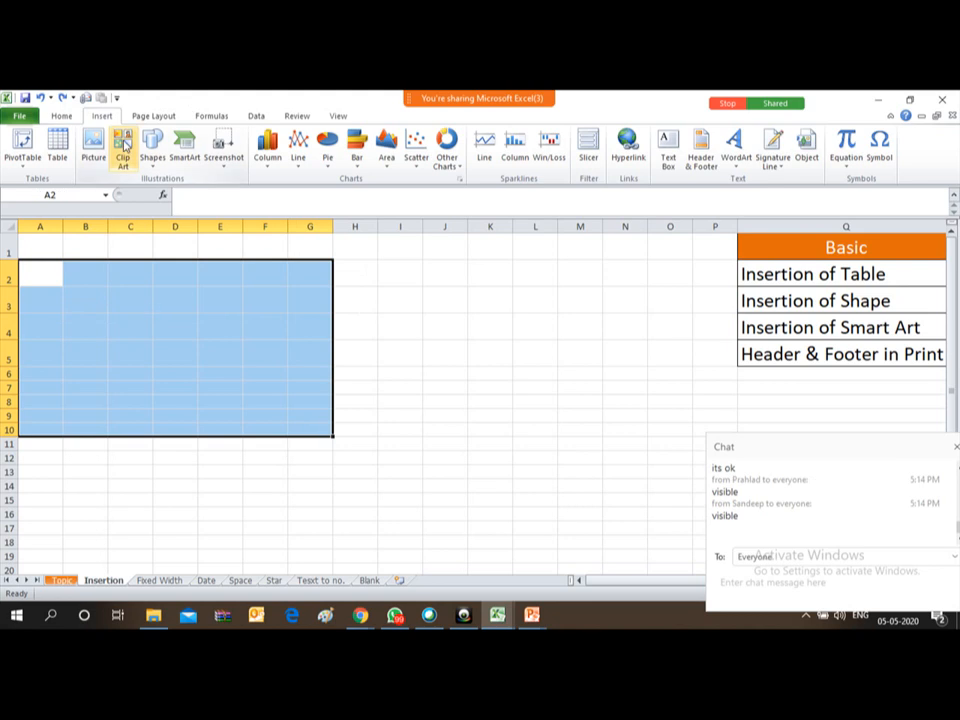
pyautogui.click(58, 145)
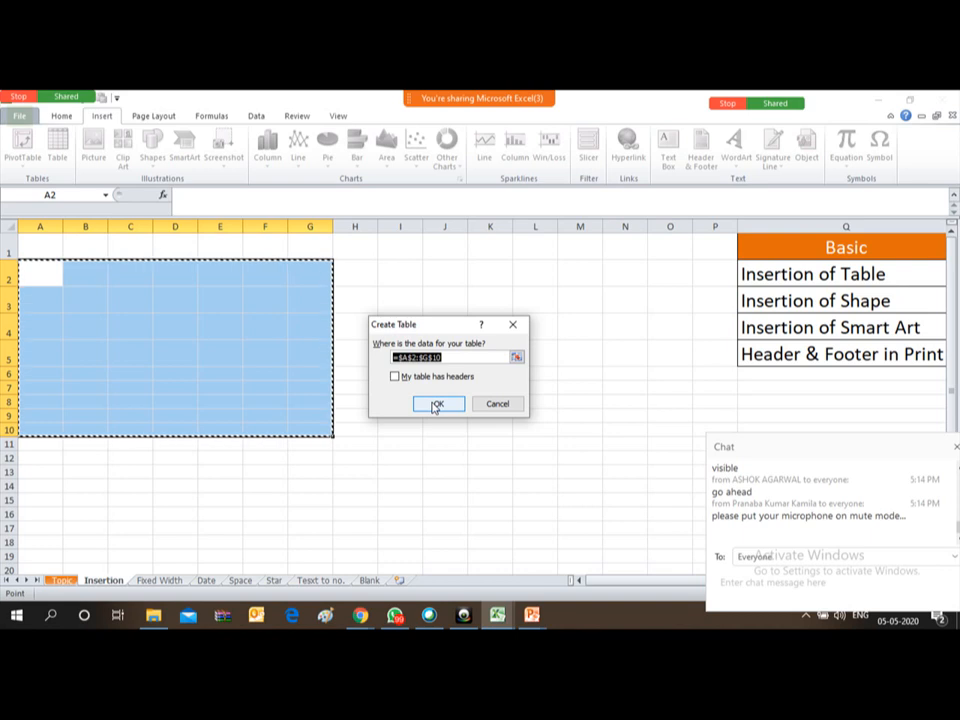
pyautogui.click(436, 404)
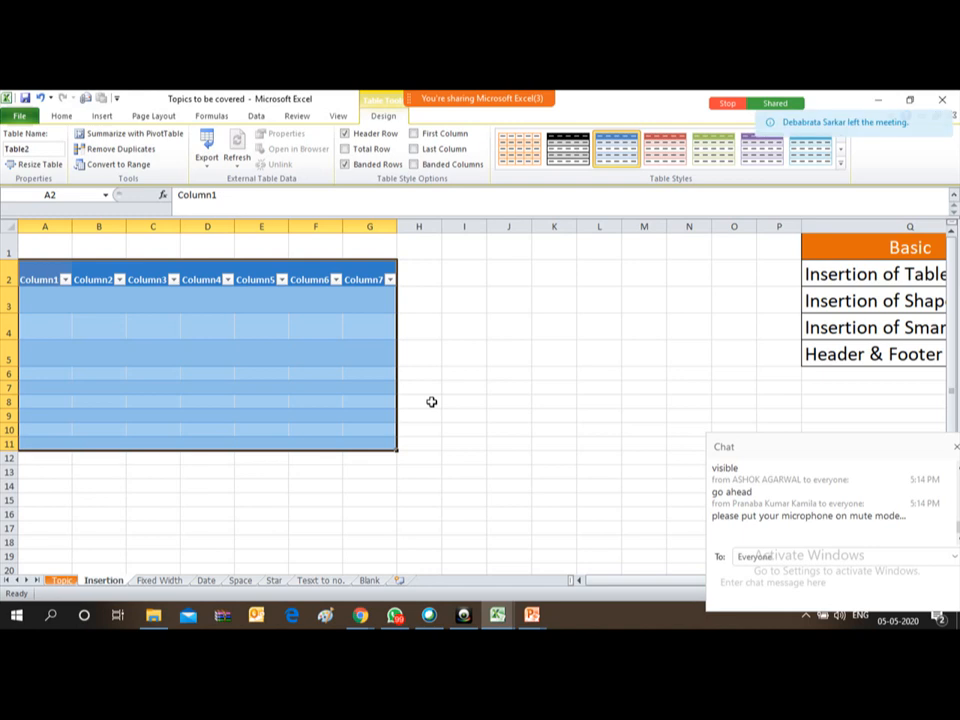
pyautogui.click(409, 361)
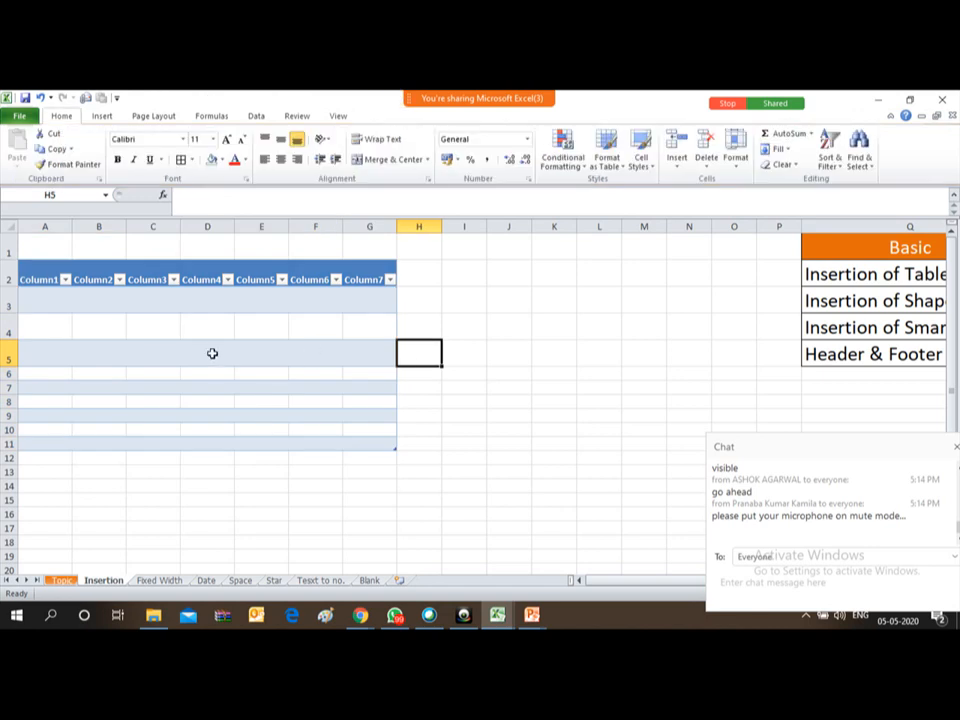
# Enter 10 in cell A3, the first data row of Column1.
pyautogui.moveTo(507, 96)
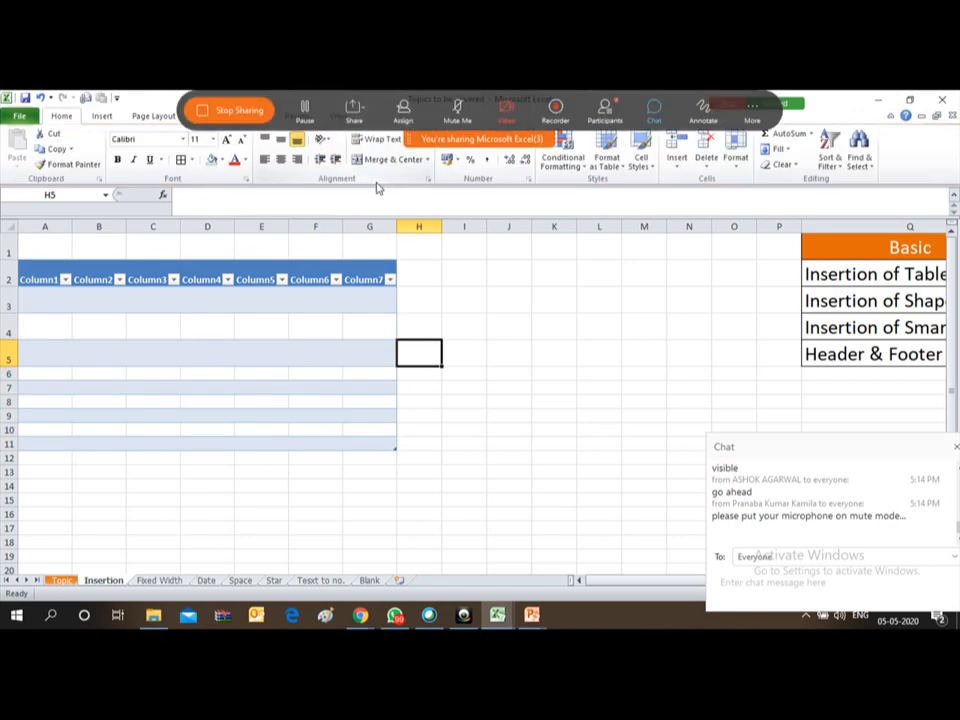
pyautogui.click(54, 300)
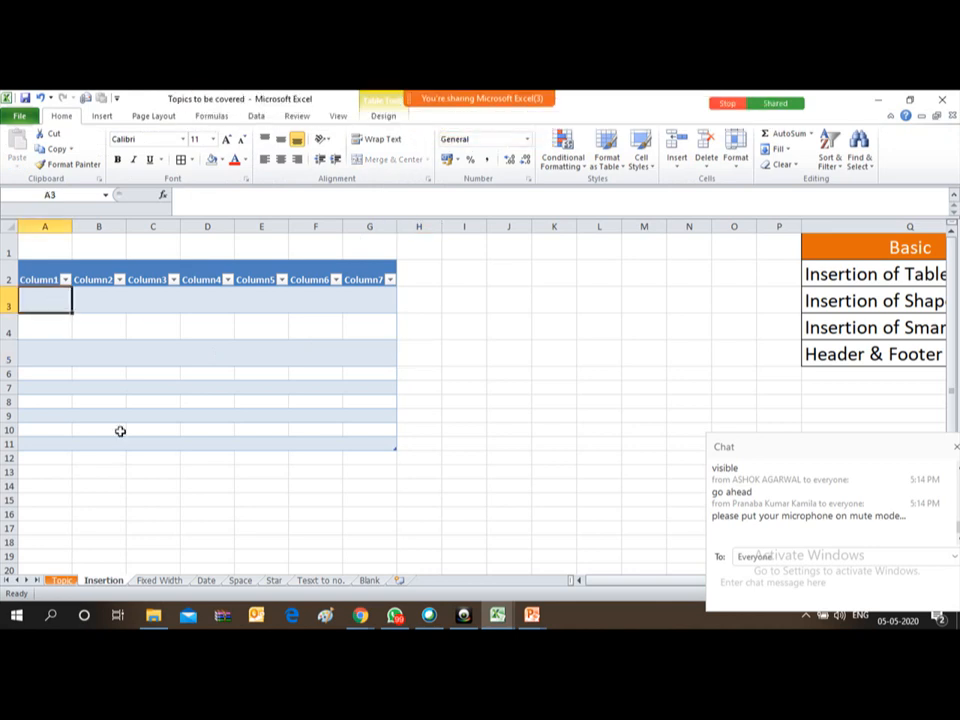
pyautogui.write('10')
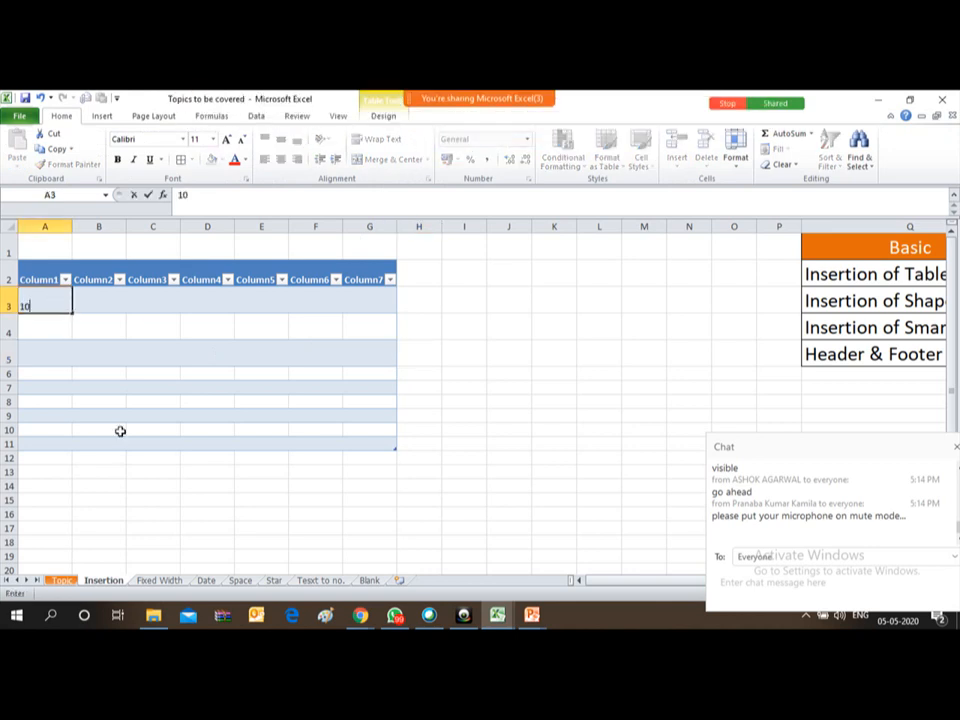
pyautogui.press('Return')
pyautogui.press('Up')
pyautogui.press('Right')
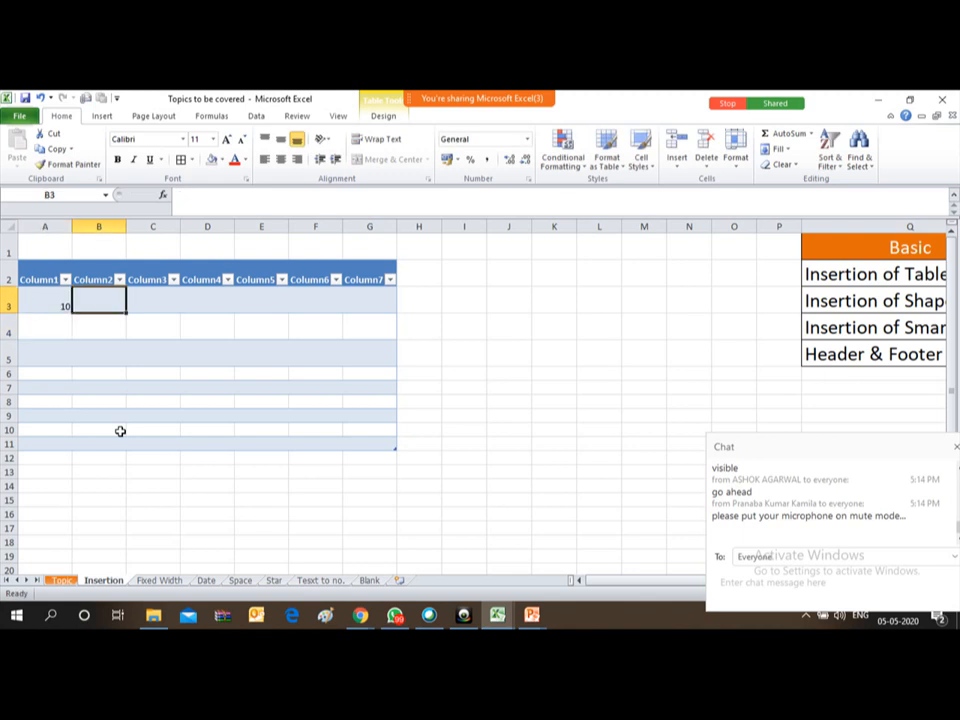
# Copy the value in A3 down Column1 through A11.
pyautogui.press('Left')
pyautogui.hotkey('ctrl', 'c')
pyautogui.hotkey('shift', 'Down')
pyautogui.hotkey('shift', 'Down')
pyautogui.hotkey('shift', 'Down')
pyautogui.hotkey('shift', 'Down')
pyautogui.hotkey('shift', 'Down')
pyautogui.hotkey('shift', 'Down')
pyautogui.hotkey('shift', 'Down')
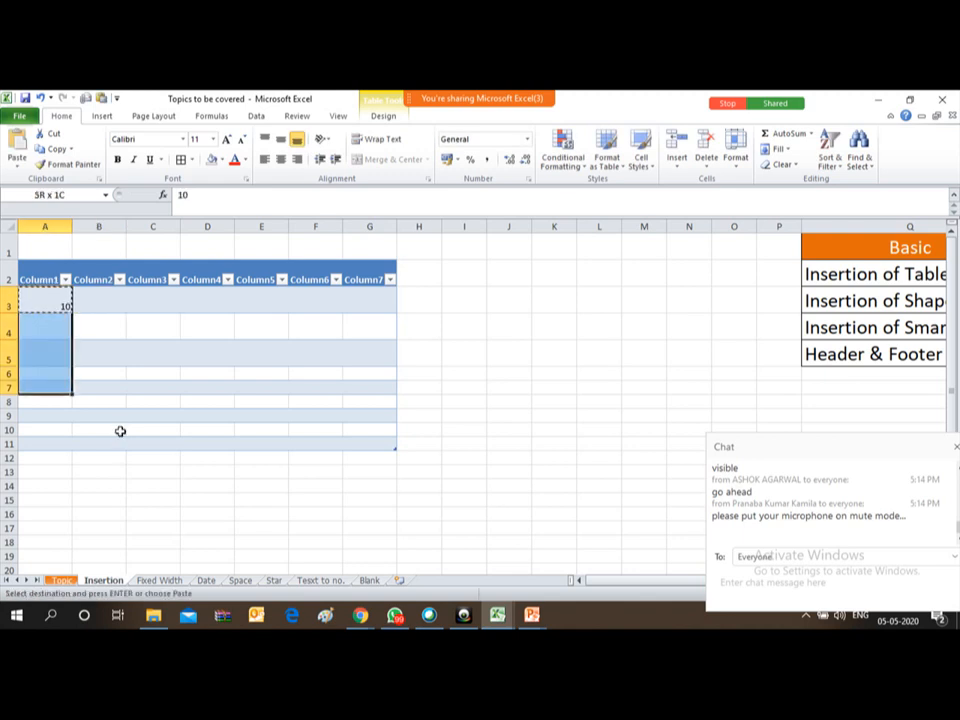
pyautogui.hotkey('shift', 'Down')
pyautogui.press('Return')
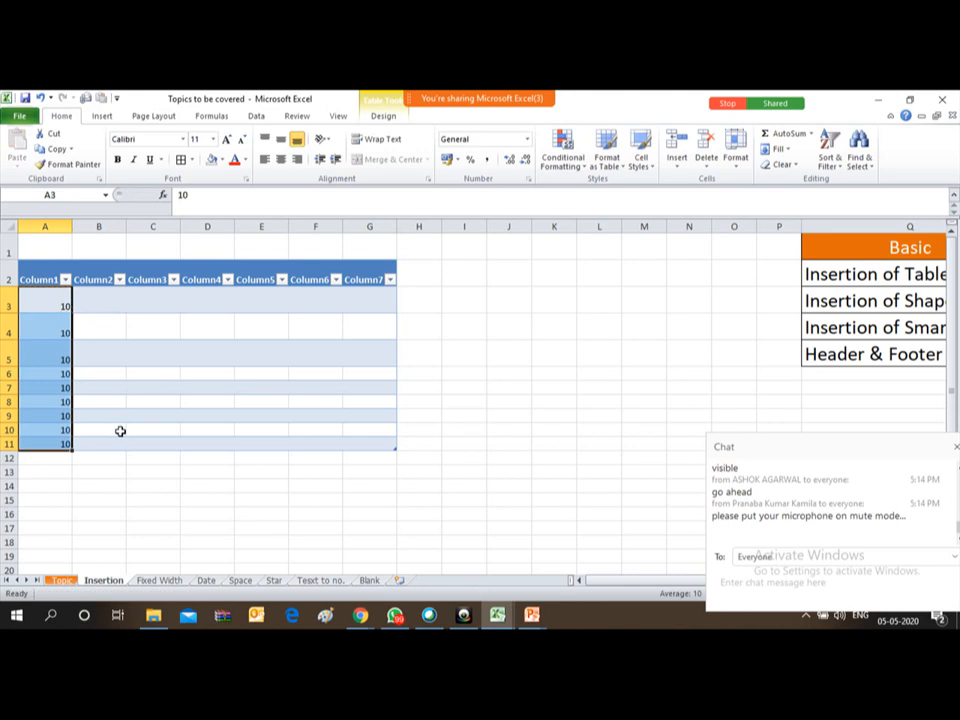
pyautogui.press('Right')
pyautogui.write('=')
pyautogui.press('Left')
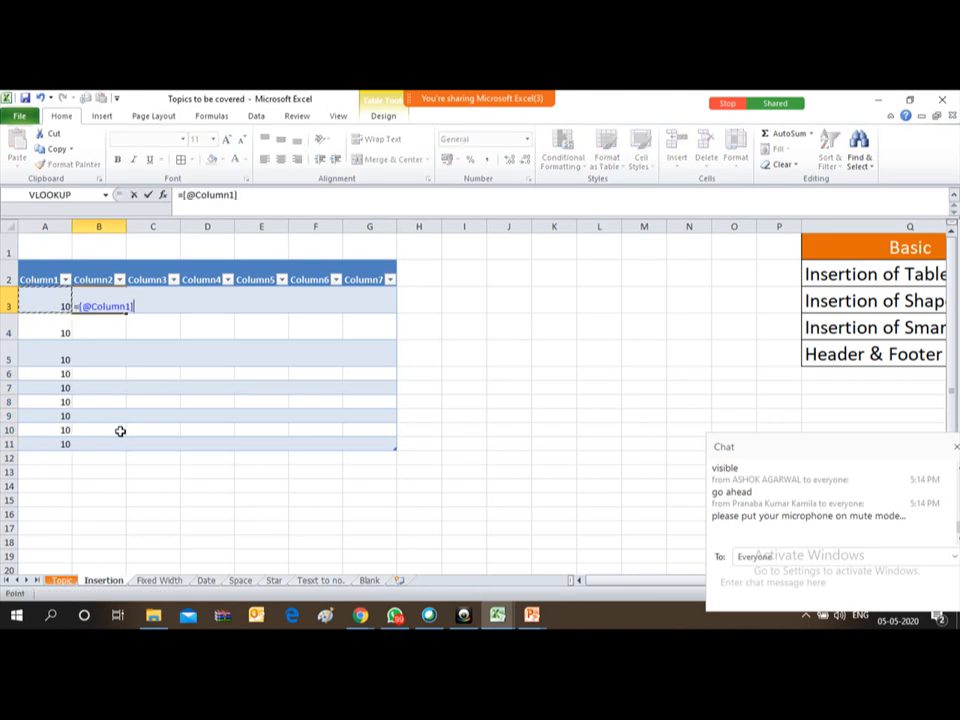
pyautogui.write('*2')
pyautogui.press('Return')
pyautogui.press('Up')
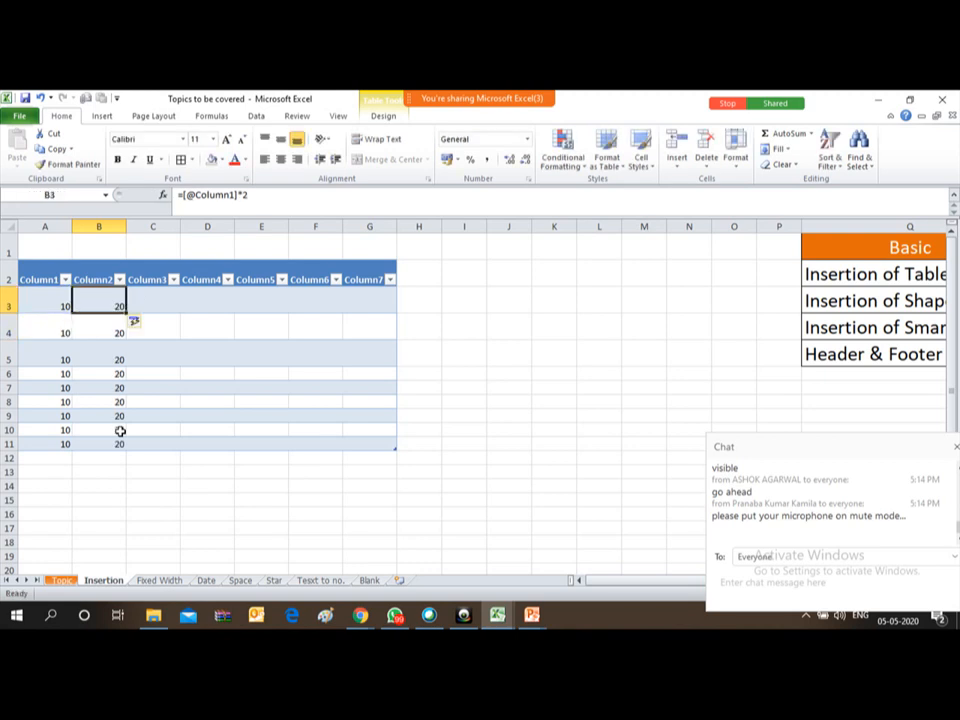
pyautogui.press('Left')
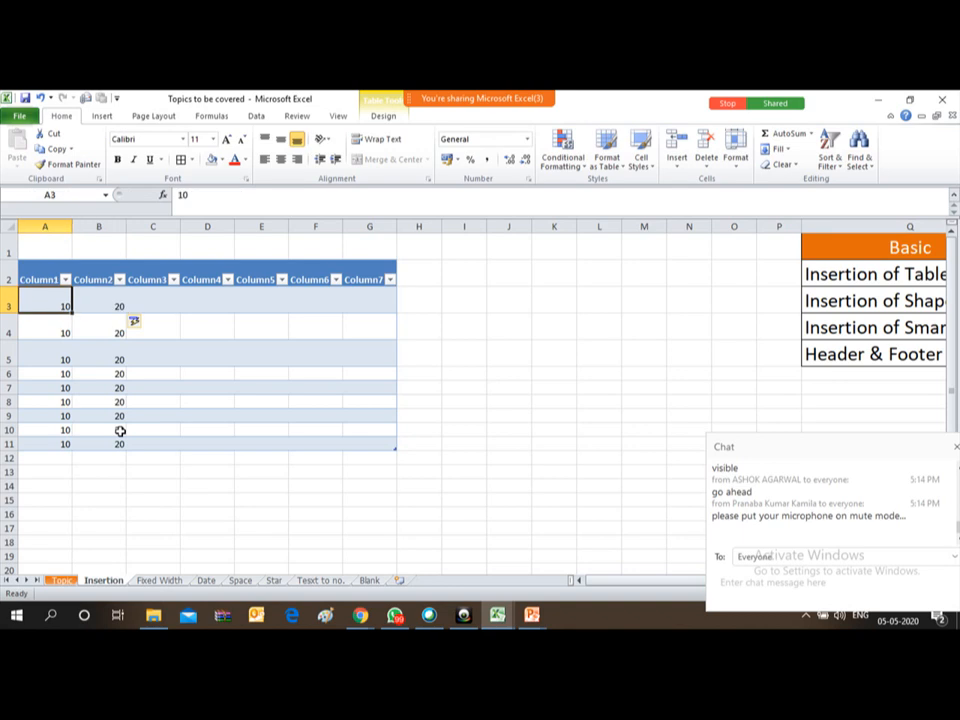
# Move the meeting chat window up clear of the zoom controls and zoom the worksheet to 130%.
pyautogui.click(863, 463)
pyautogui.moveTo(859, 450); pyautogui.dragTo(857, 325)
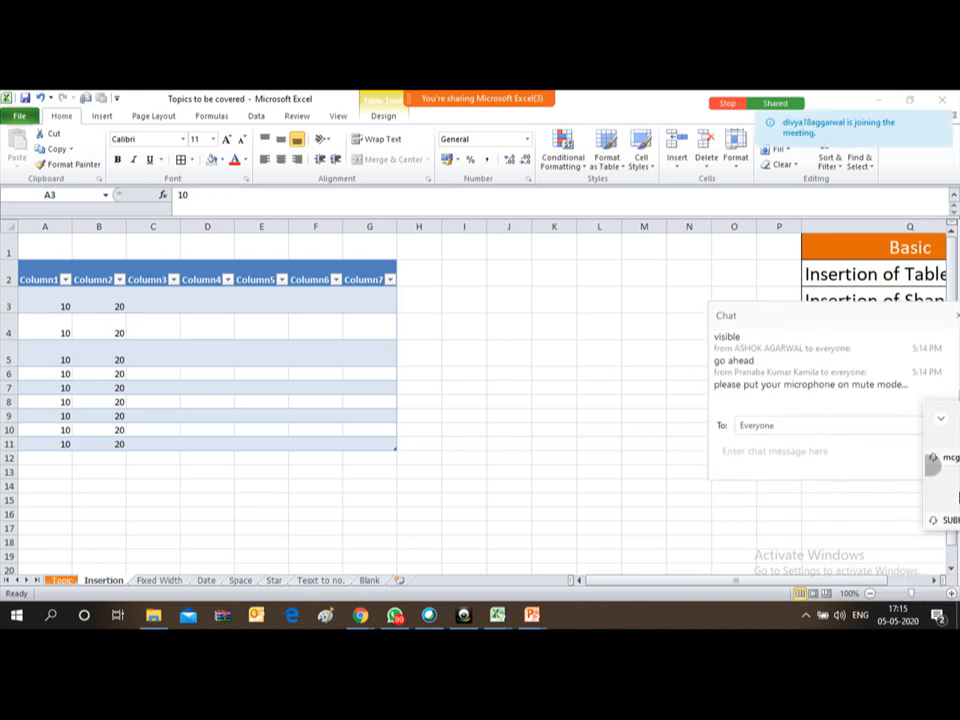
pyautogui.click(953, 593)
pyautogui.click(953, 593)
pyautogui.click(953, 593)
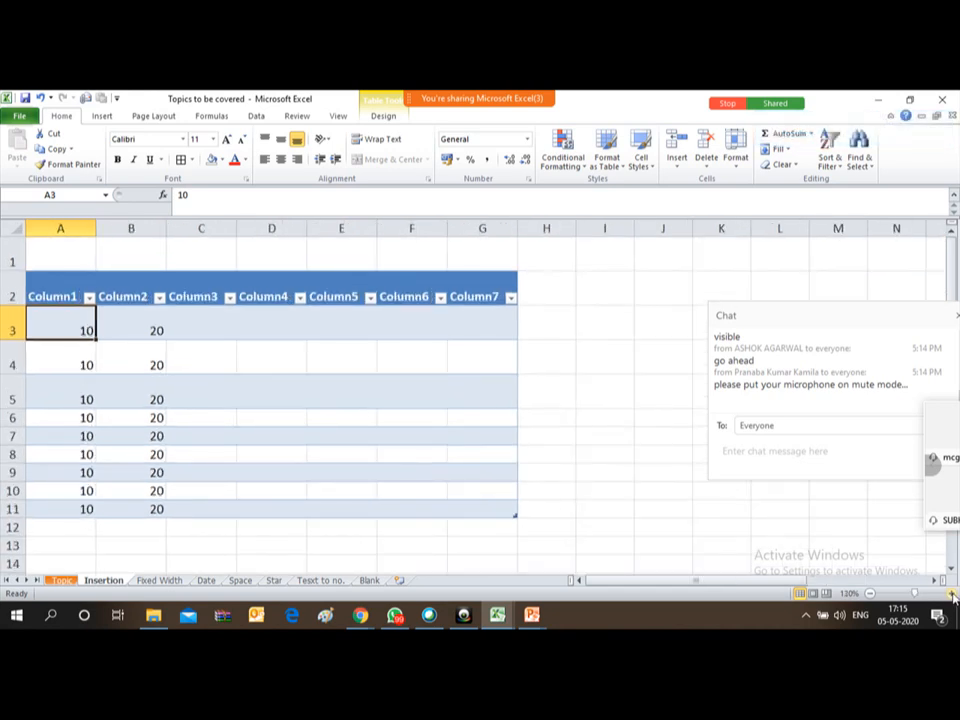
pyautogui.press('Right')
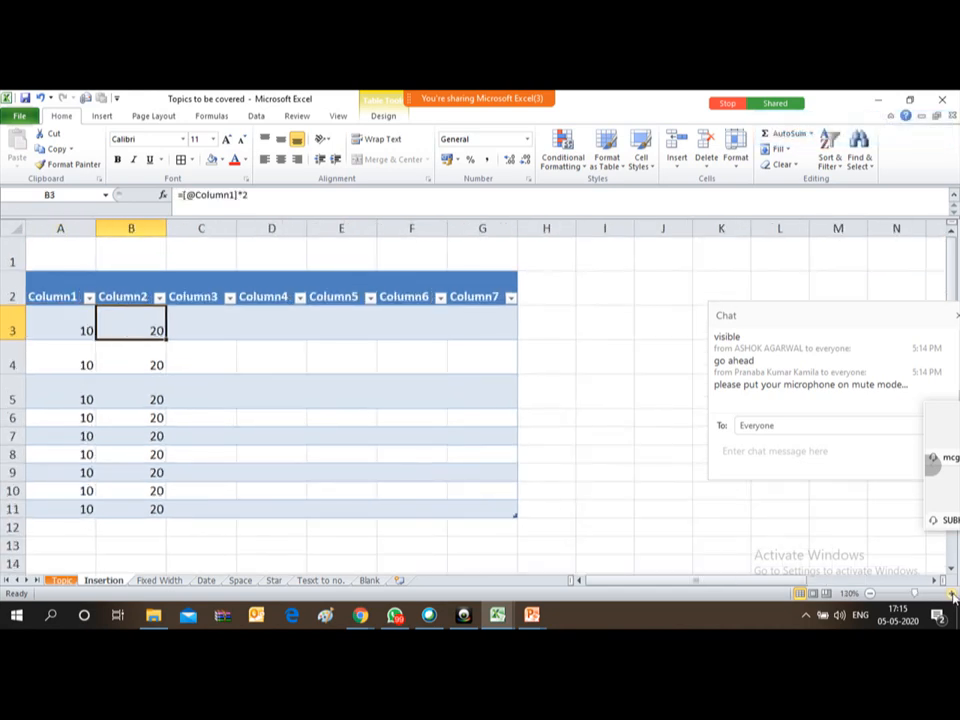
pyautogui.press('Right')
pyautogui.write('=')
pyautogui.press('Left')
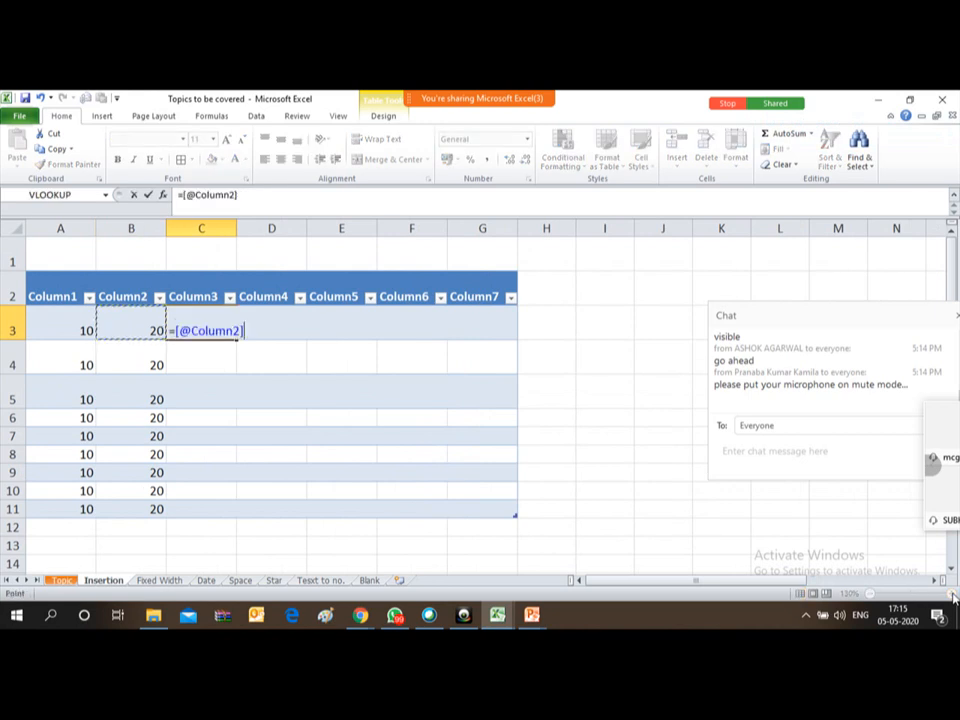
pyautogui.write('+100')
pyautogui.press('Return')
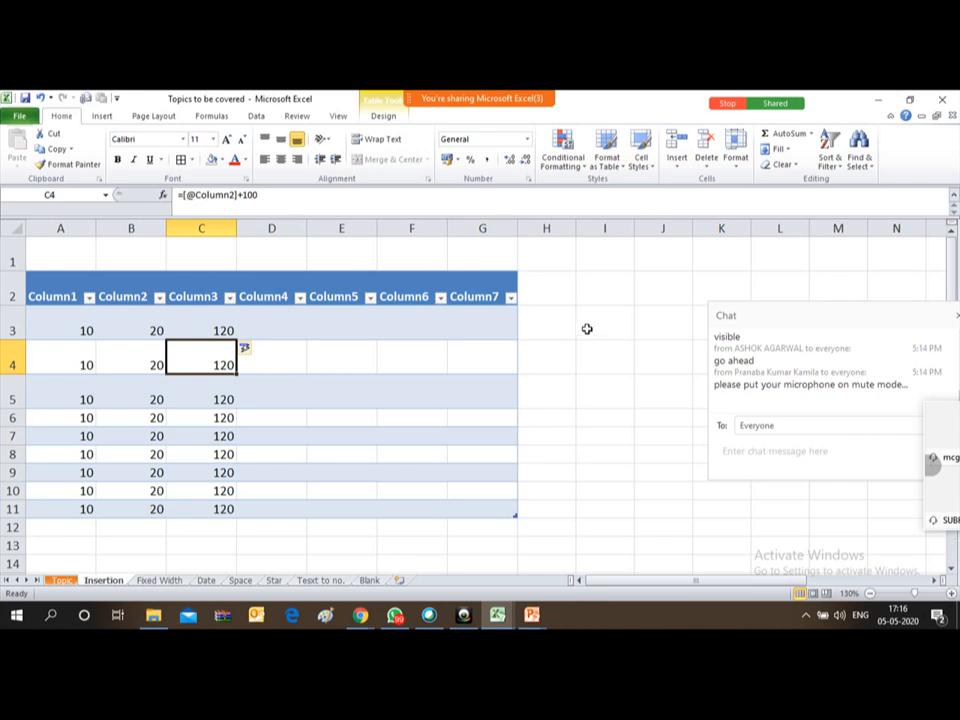
pyautogui.click(587, 276)
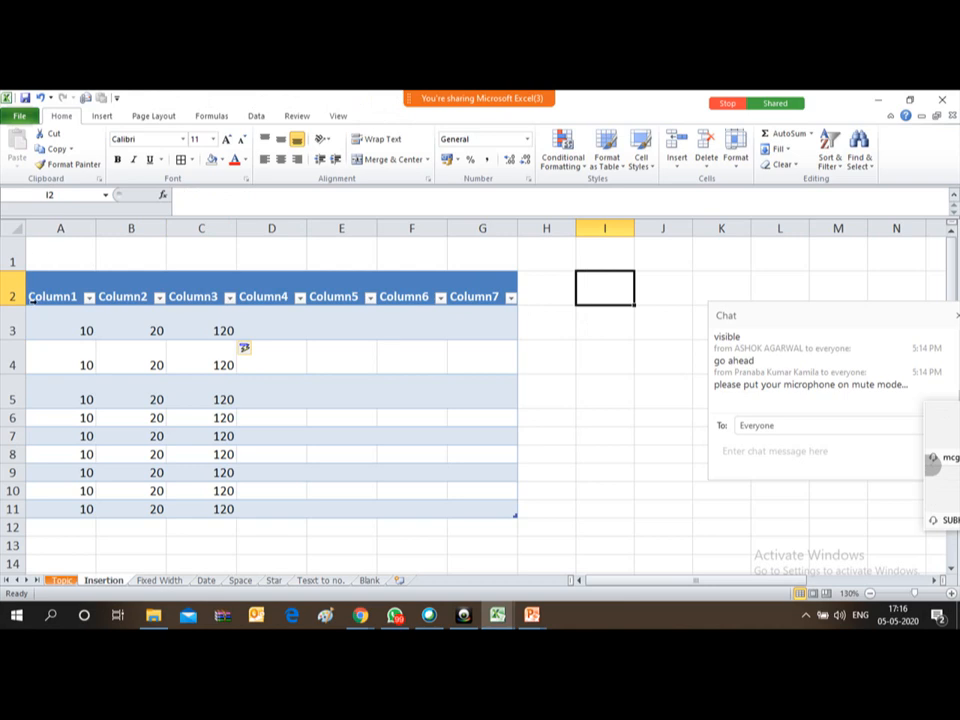
pyautogui.click(71, 540)
pyautogui.press('Return')
pyautogui.press('Return')
pyautogui.press('Return')
pyautogui.press('Return')
pyautogui.press('Return')
pyautogui.press('Return')
pyautogui.press('Return')
pyautogui.press('Return')
pyautogui.press('Return')
pyautogui.press('Return')
pyautogui.press('Return')
pyautogui.press('Return')
pyautogui.press('Return')
pyautogui.press('Return')
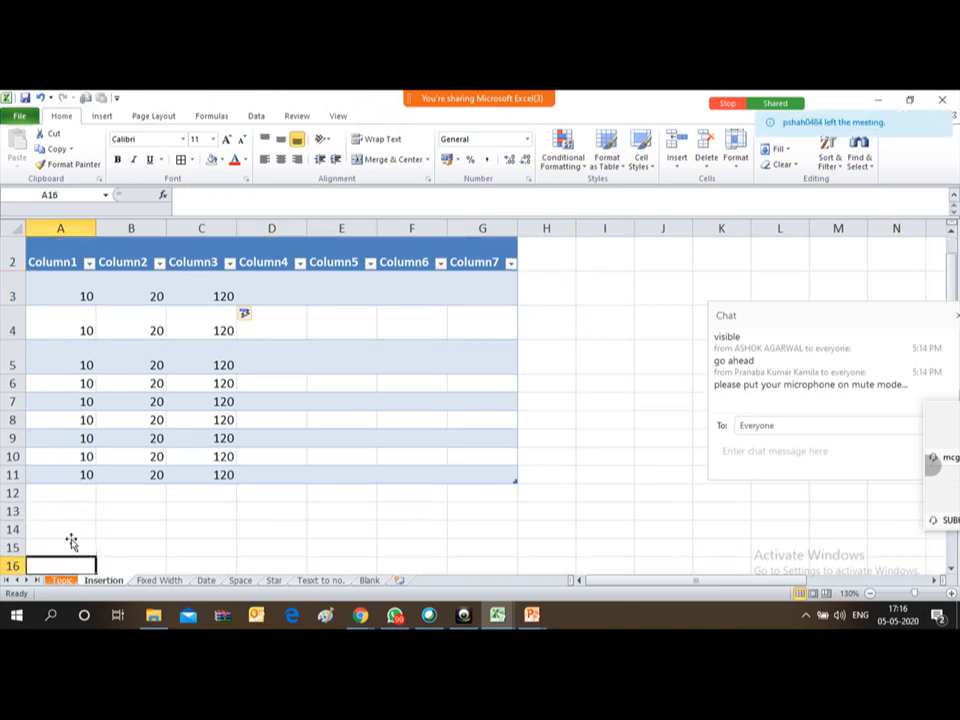
pyautogui.press('Up')
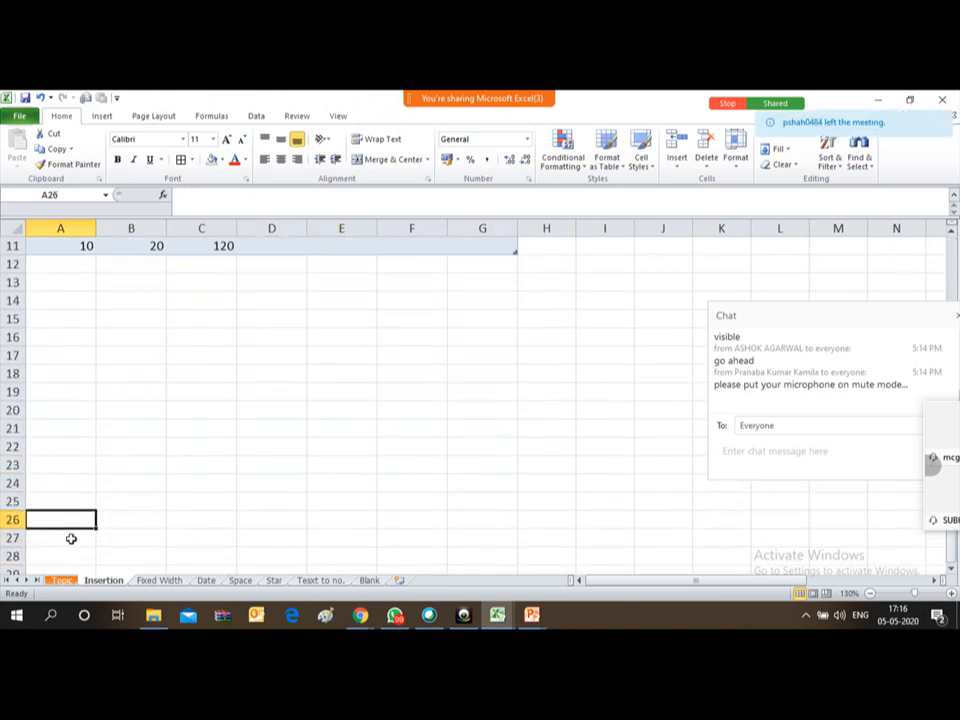
pyautogui.press('Down')
pyautogui.press('Down')
pyautogui.press('Down')
pyautogui.press('Down')
pyautogui.press('Down')
pyautogui.press('Up')
pyautogui.press('Up')
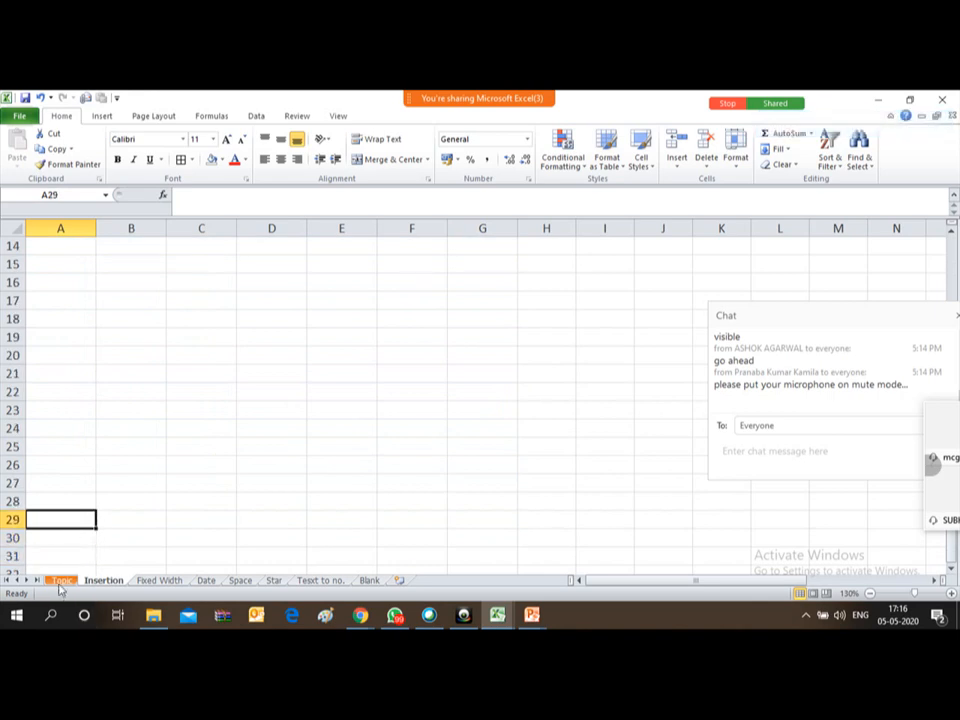
# On the Topic sheet, widen column C and put a Webdings check mark in C5 beside Insertion of Table.
pyautogui.hotkey('ctrl', 'pageup')
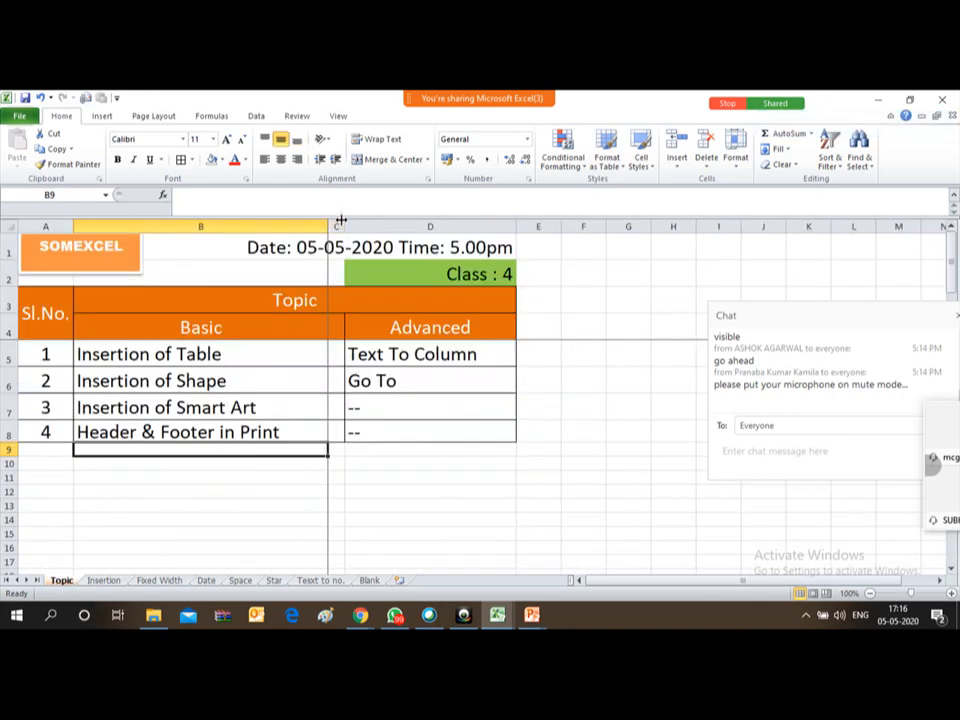
pyautogui.moveTo(345, 223); pyautogui.dragTo(404, 232)
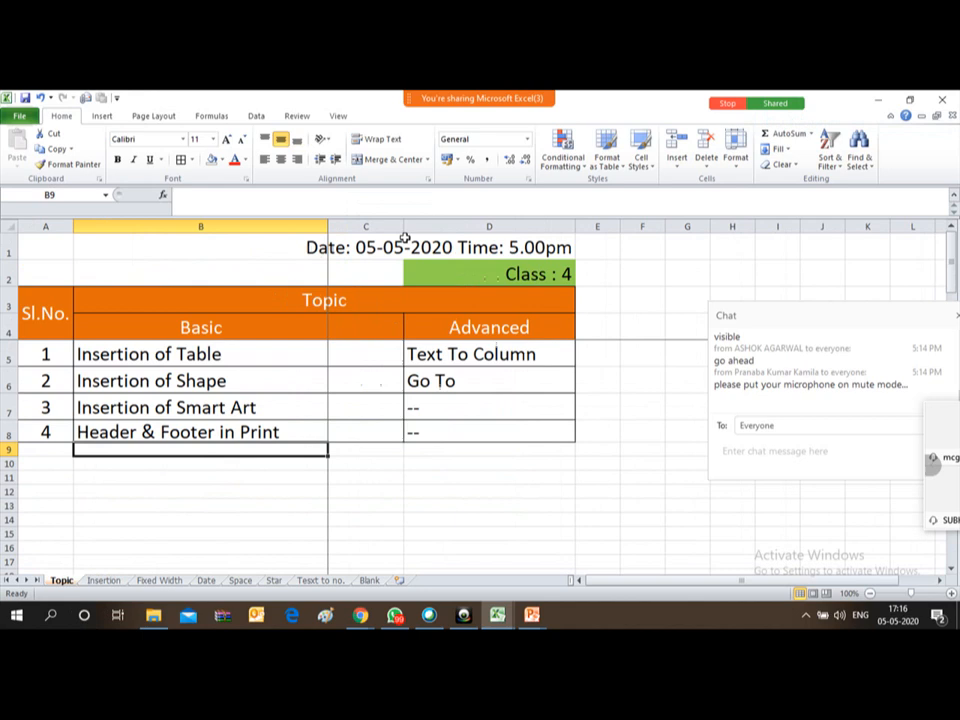
pyautogui.click(352, 357)
pyautogui.write('A')
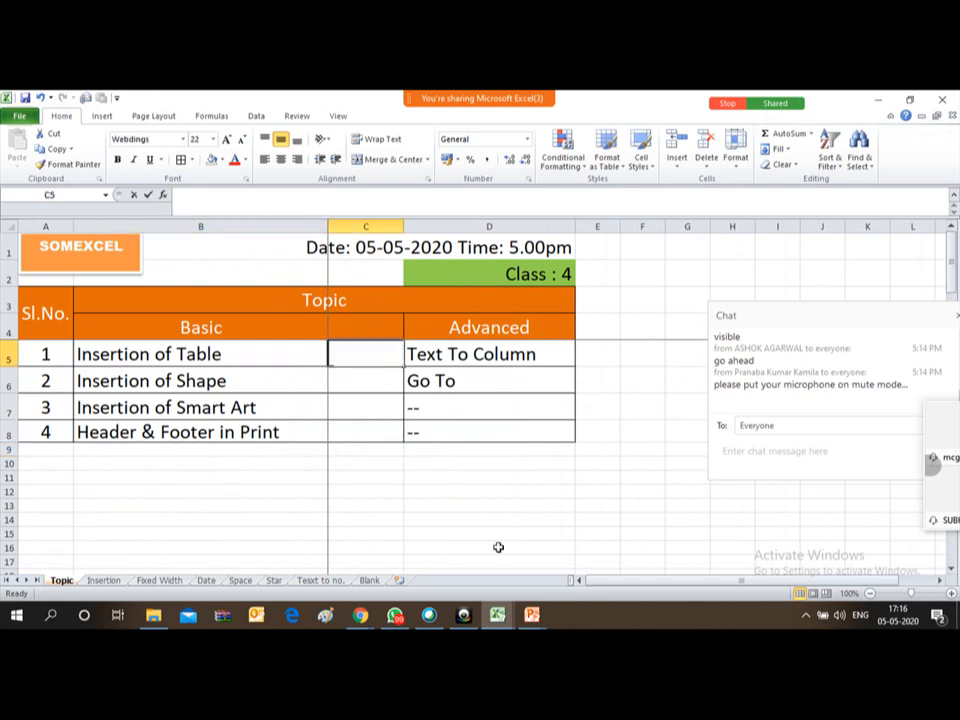
pyautogui.press('BackSpace')
pyautogui.write('a')
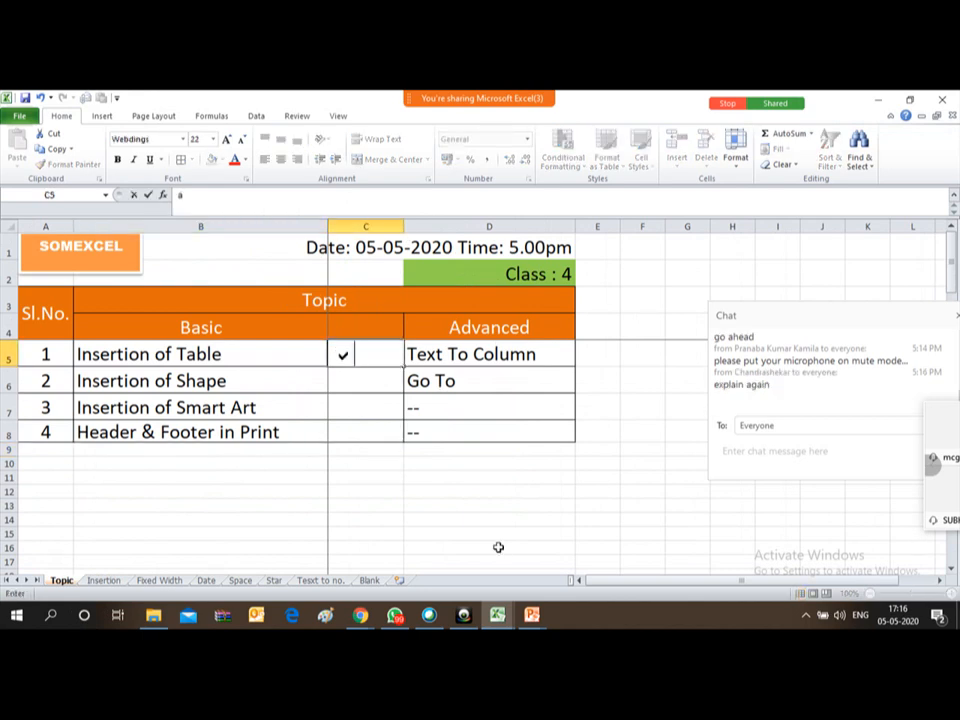
pyautogui.press('Return')
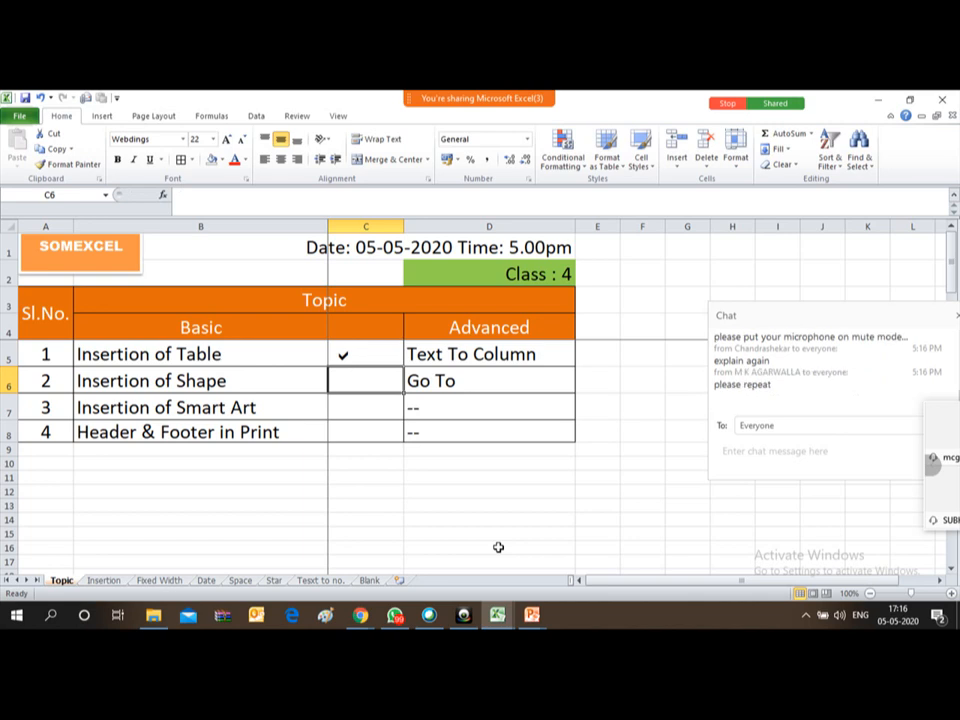
# Delete columns A to G with the practice table from the Insertion sheet, and go to cell A1.
pyautogui.click(108, 582)
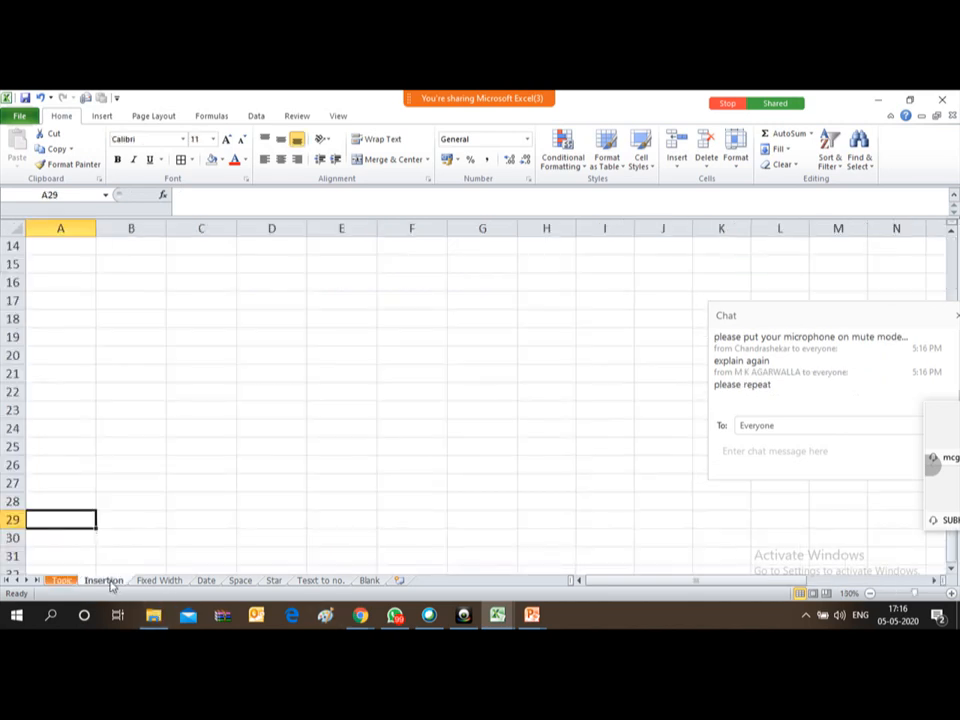
pyautogui.hotkey('ctrl', 'Home')
pyautogui.hotkey('shift', 'Right')
pyautogui.hotkey('shift', 'Right')
pyautogui.hotkey('shift', 'Right')
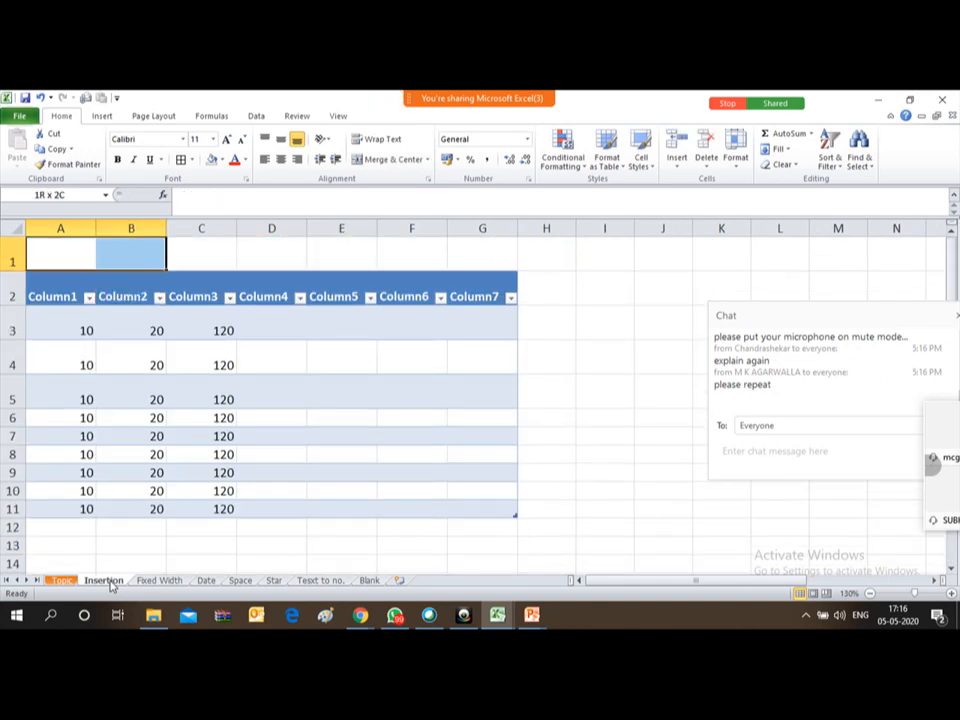
pyautogui.hotkey('shift', 'Right')
pyautogui.hotkey('shift', 'Right')
pyautogui.hotkey('shift', 'Right')
pyautogui.hotkey('shift', 'Right')
pyautogui.hotkey('shift', 'Left')
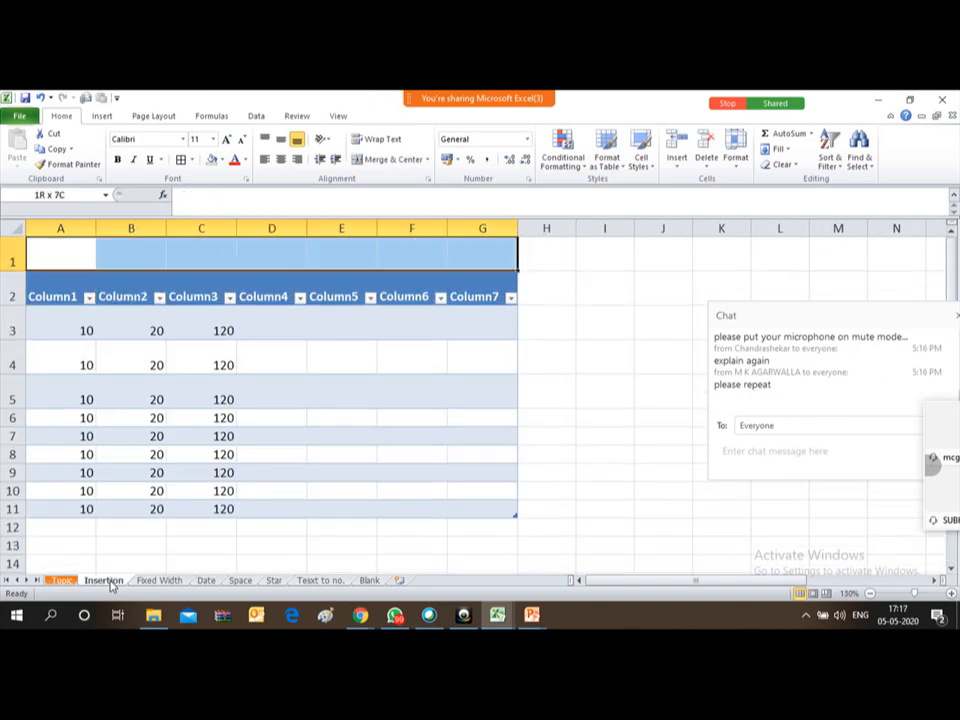
pyautogui.hotkey('ctrl', 'space')
pyautogui.hotkey('ctrl', '-')
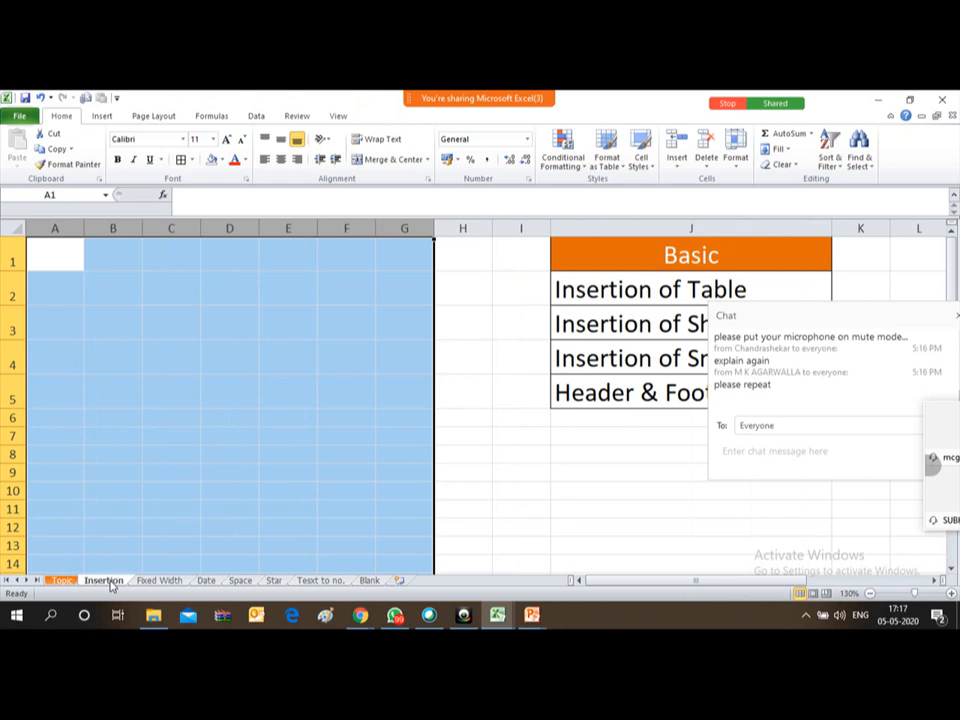
pyautogui.hotkey('ctrl', 'Home')
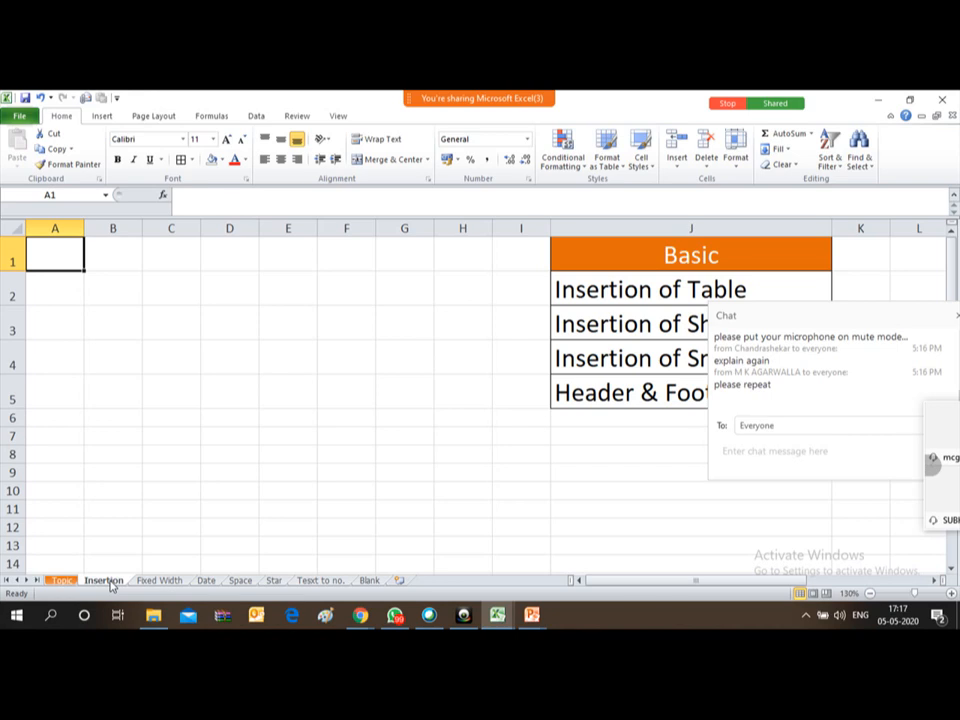
# Insert a table over the range A2:F11 on the Insertion sheet, without marking it as having headers.
pyautogui.press('Down')
pyautogui.hotkey('shift', 'Right')
pyautogui.hotkey('shift', 'Right')
pyautogui.hotkey('shift', 'Right')
pyautogui.hotkey('shift', 'Right')
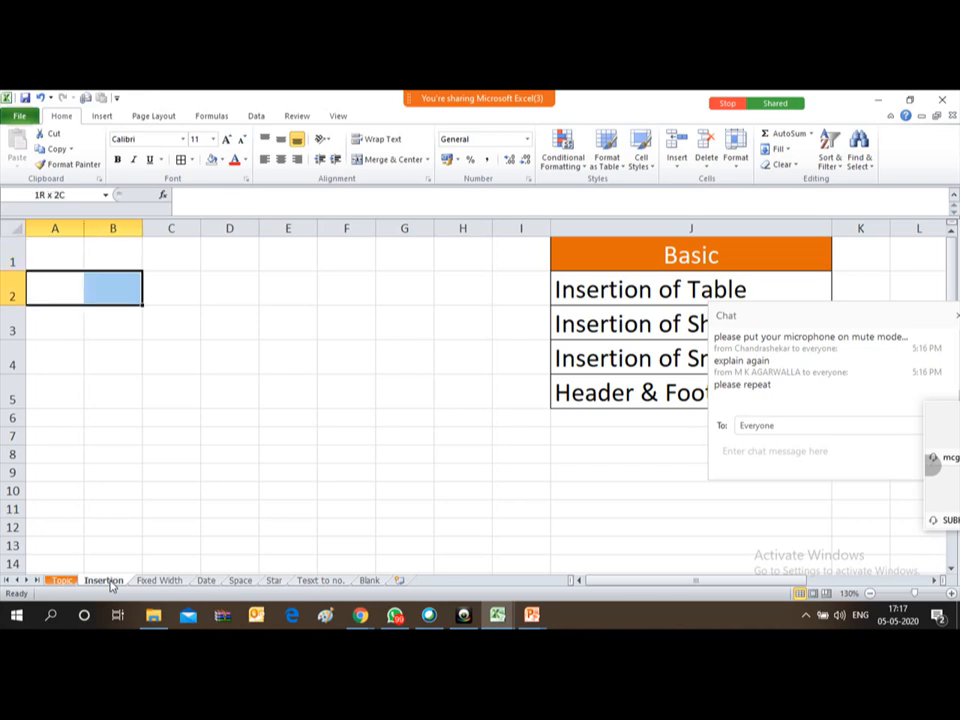
pyautogui.hotkey('shift', 'Down')
pyautogui.hotkey('shift', 'Down')
pyautogui.hotkey('shift', 'Down')
pyautogui.hotkey('shift', 'Down')
pyautogui.hotkey('shift', 'Down')
pyautogui.hotkey('shift', 'Down')
pyautogui.hotkey('shift', 'Down')
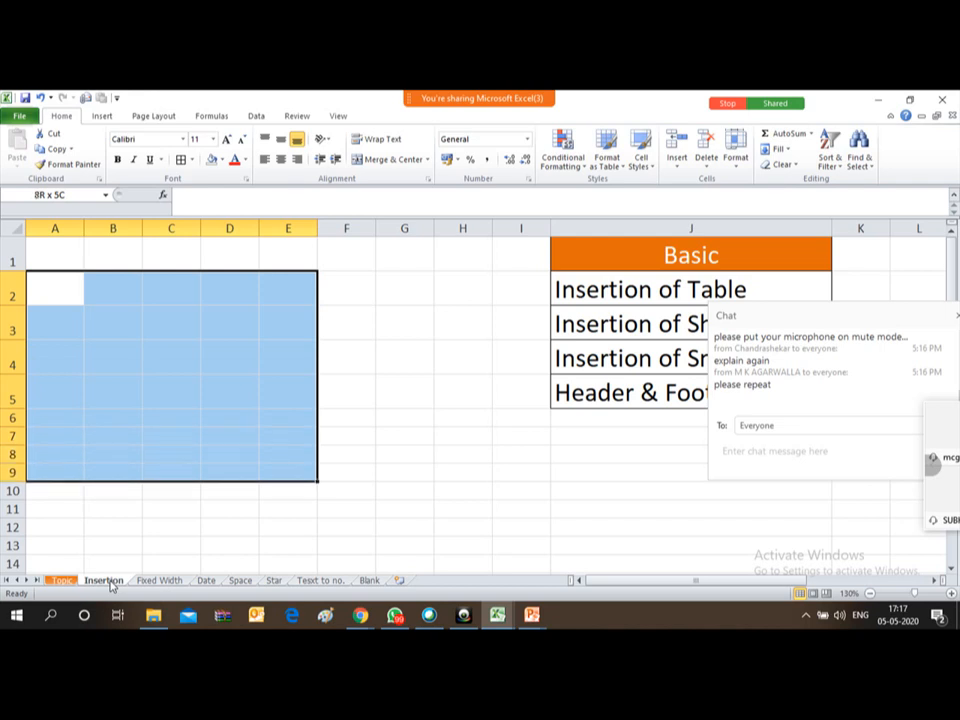
pyautogui.hotkey('shift', 'Right')
pyautogui.hotkey('shift', 'Down')
pyautogui.hotkey('shift', 'Down')
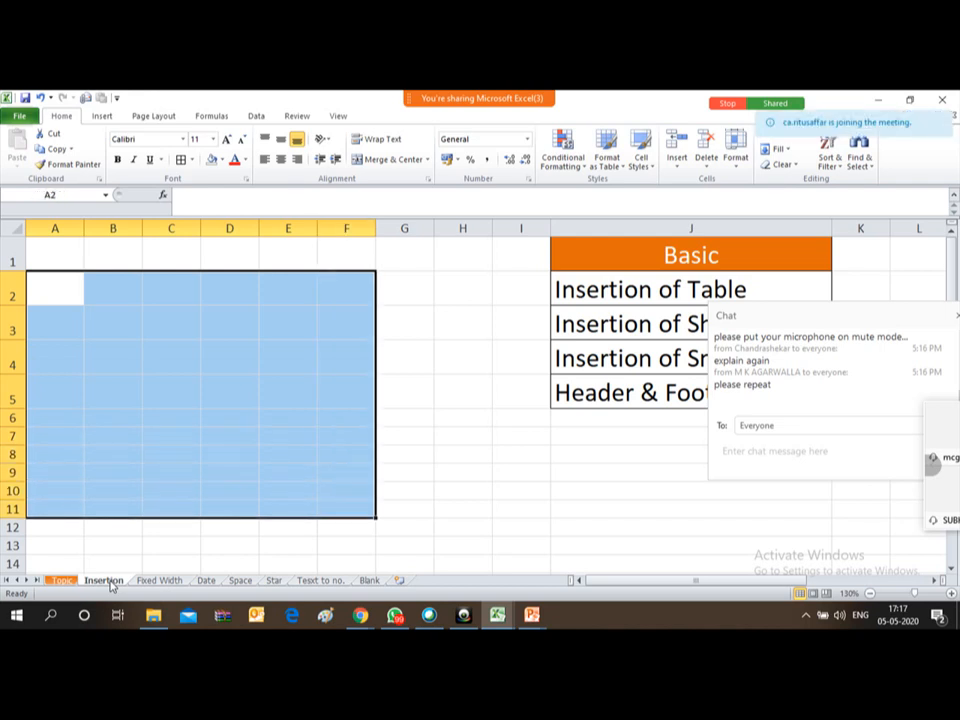
pyautogui.click(97, 117)
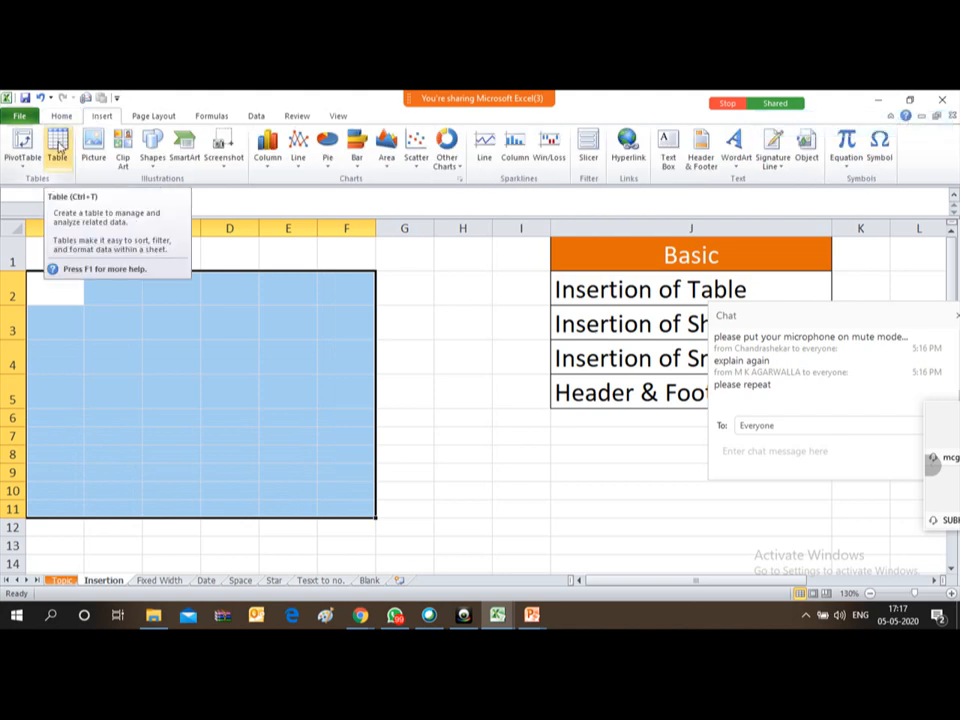
pyautogui.click(58, 147)
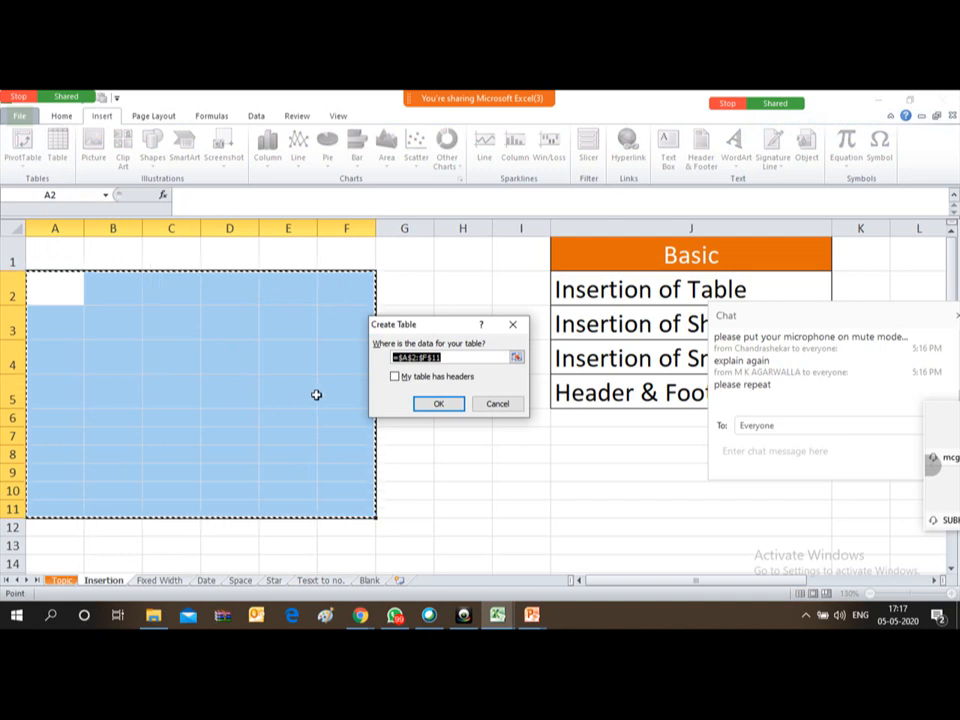
pyautogui.click(437, 404)
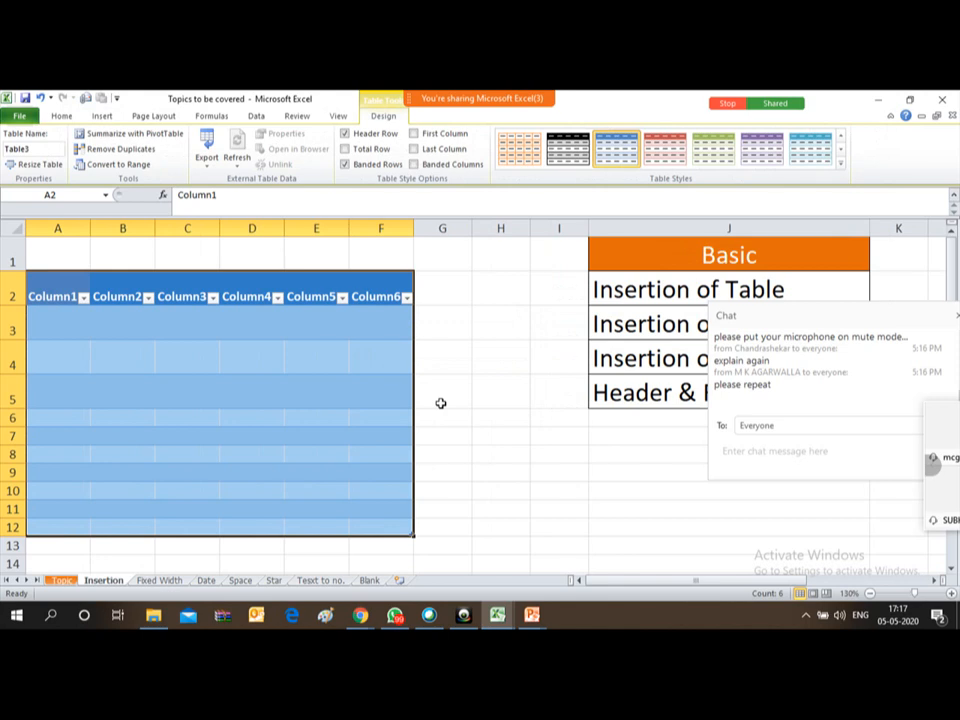
pyautogui.click(428, 318)
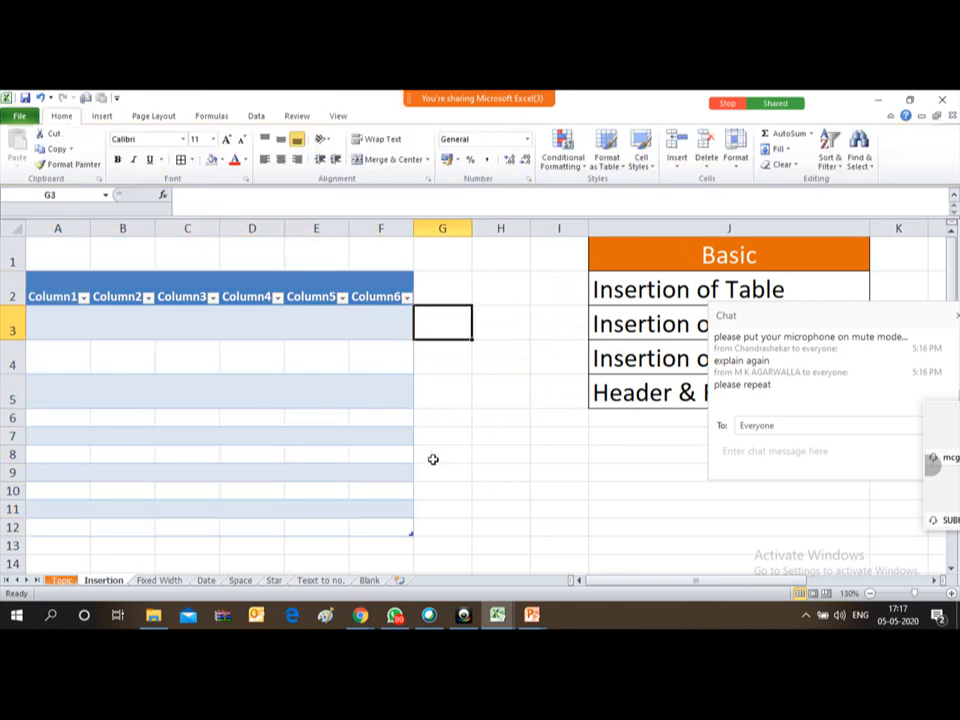
pyautogui.press('Left')
pyautogui.press('Left')
pyautogui.press('Left')
pyautogui.press('Left')
pyautogui.press('Left')
pyautogui.press('Left')
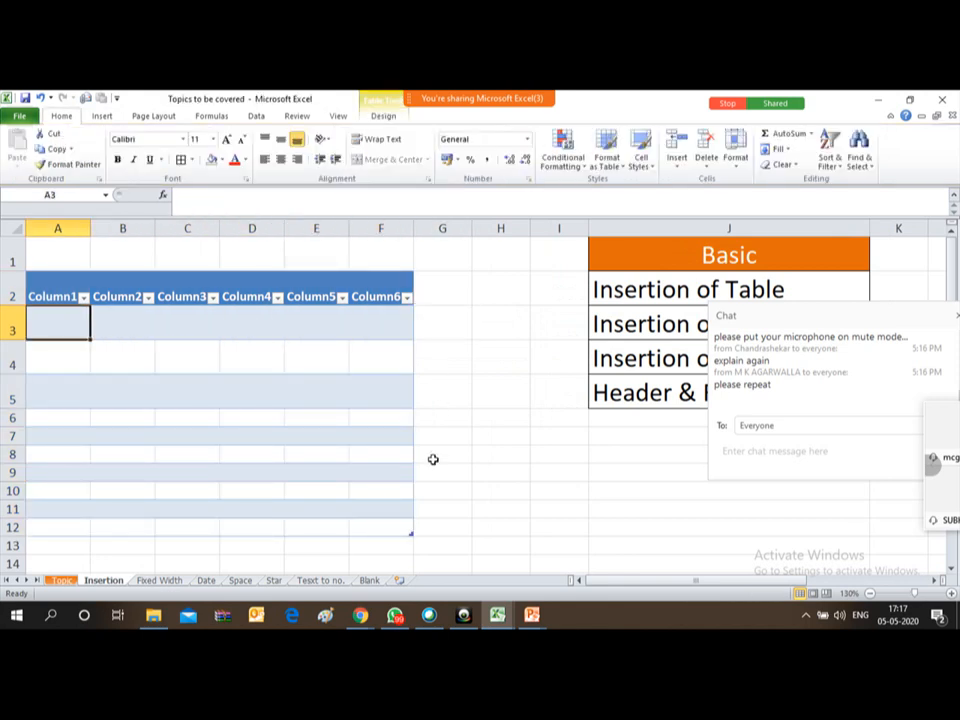
pyautogui.press('Right')
pyautogui.press('Down')
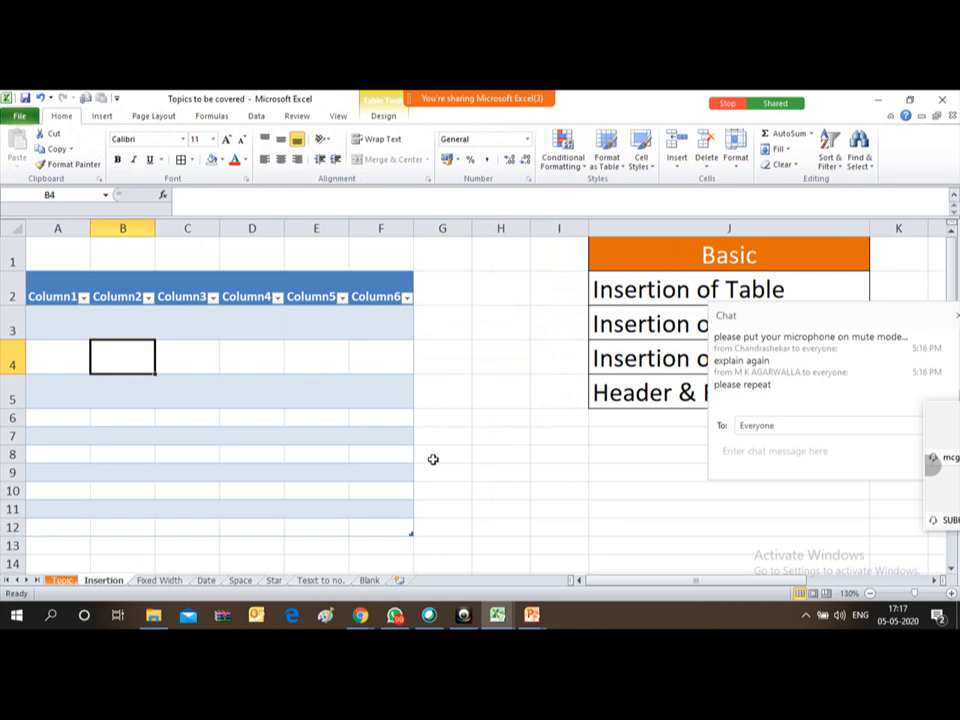
pyautogui.press('Left')
pyautogui.press('Down')
pyautogui.press('Up')
pyautogui.press('Up')
pyautogui.press('Up')
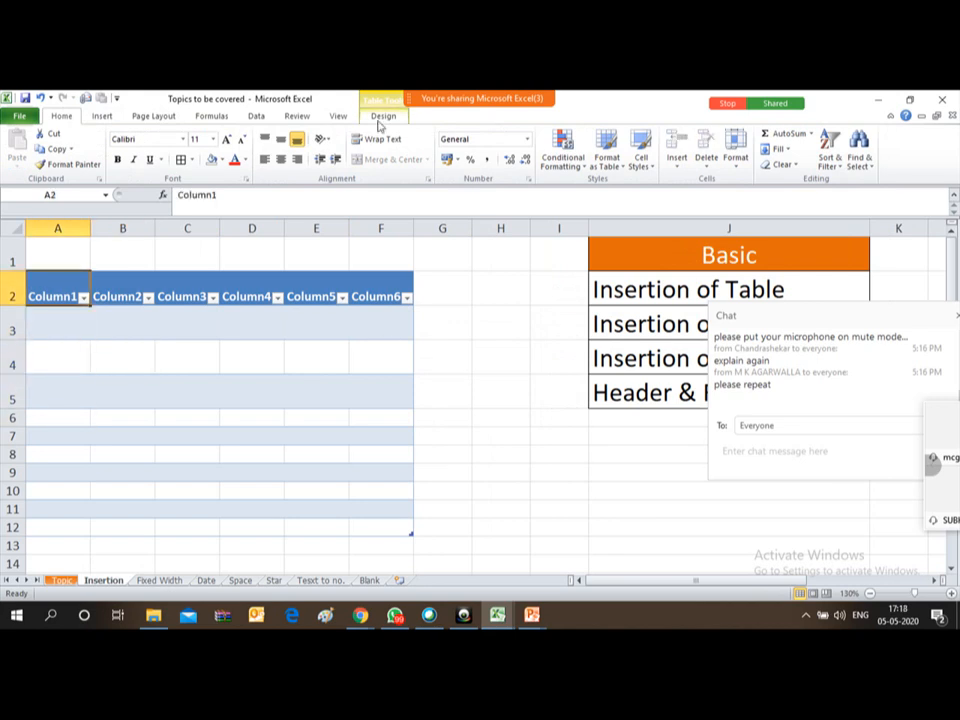
# Apply the light orange banded table style with gridlines to the new table.
pyautogui.click(195, 324)
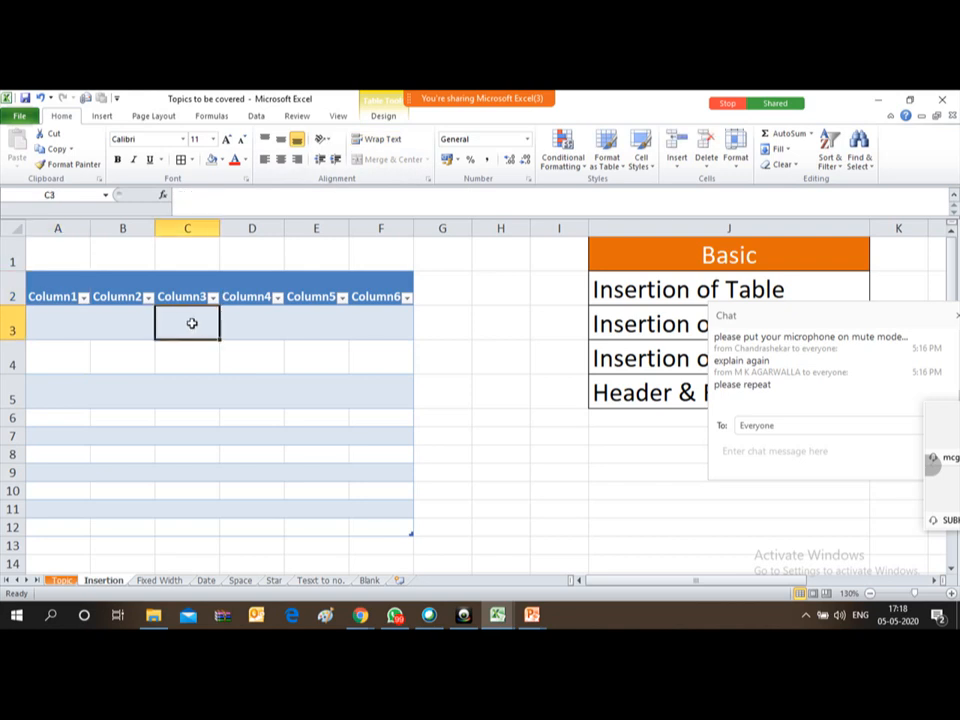
pyautogui.click(386, 117)
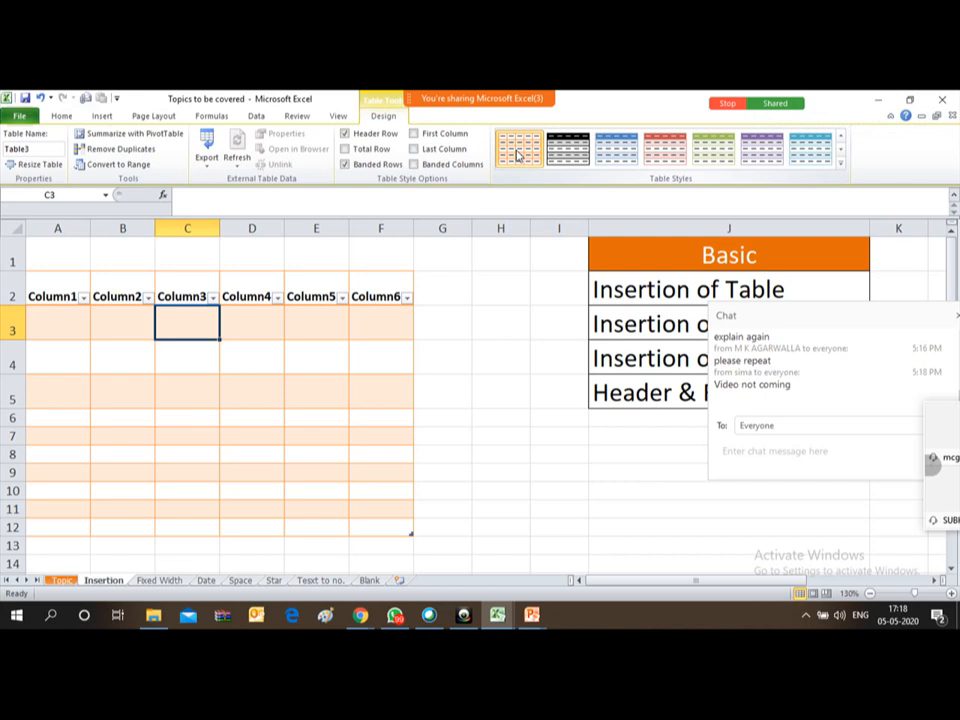
pyautogui.click(745, 453)
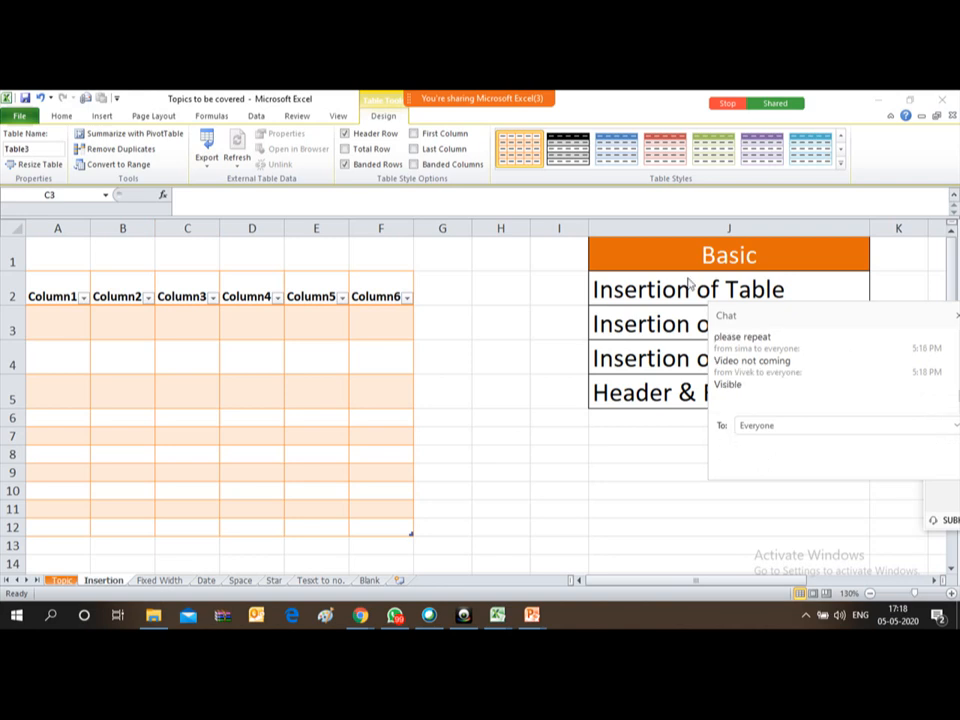
pyautogui.click(436, 296)
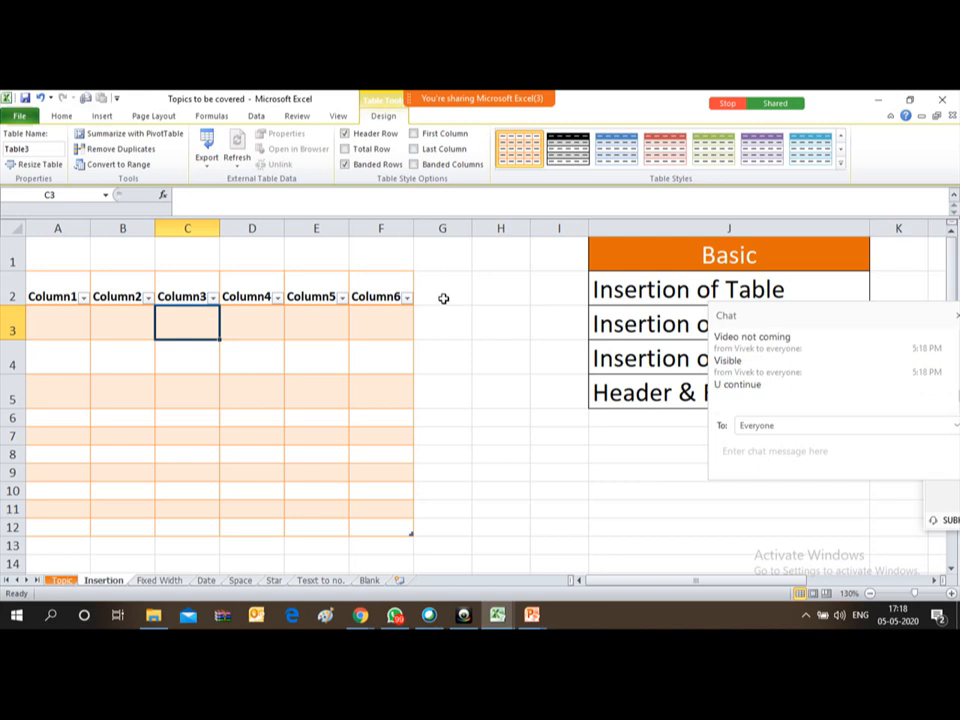
pyautogui.press('Left')
pyautogui.press('Left')
pyautogui.press('Up')
pyautogui.press('Up')
pyautogui.press('Down')
pyautogui.press('Down')
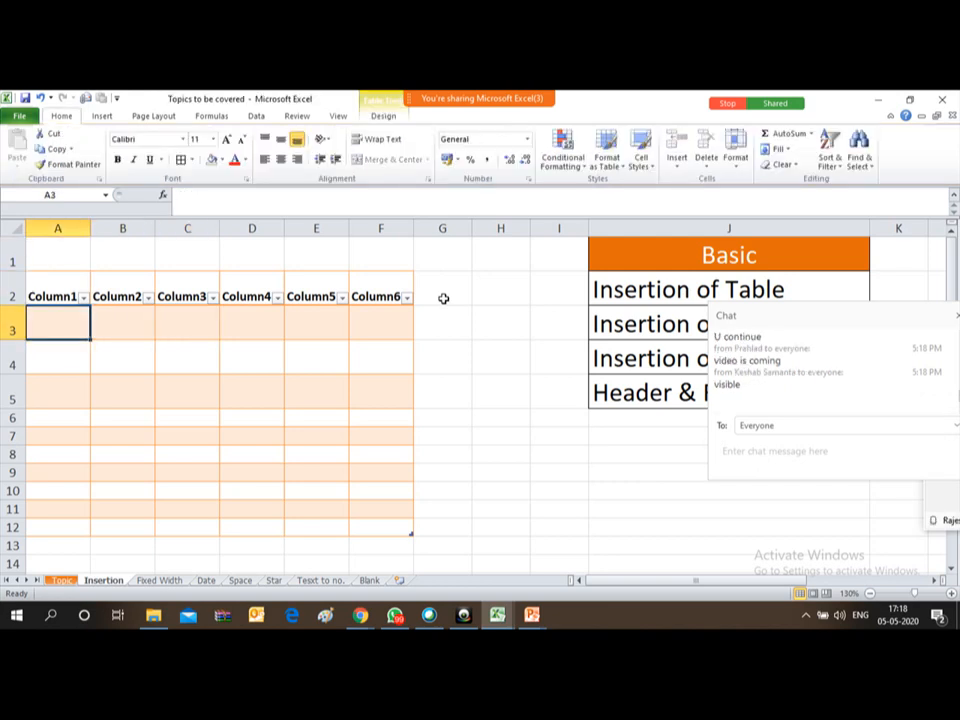
pyautogui.press('Up')
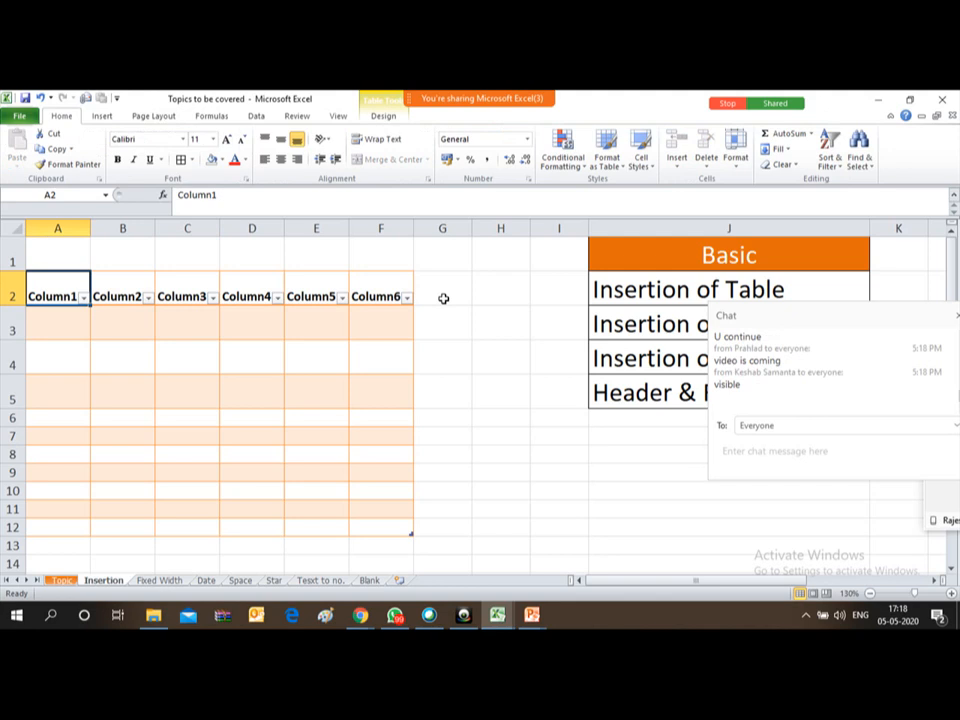
pyautogui.press('Right')
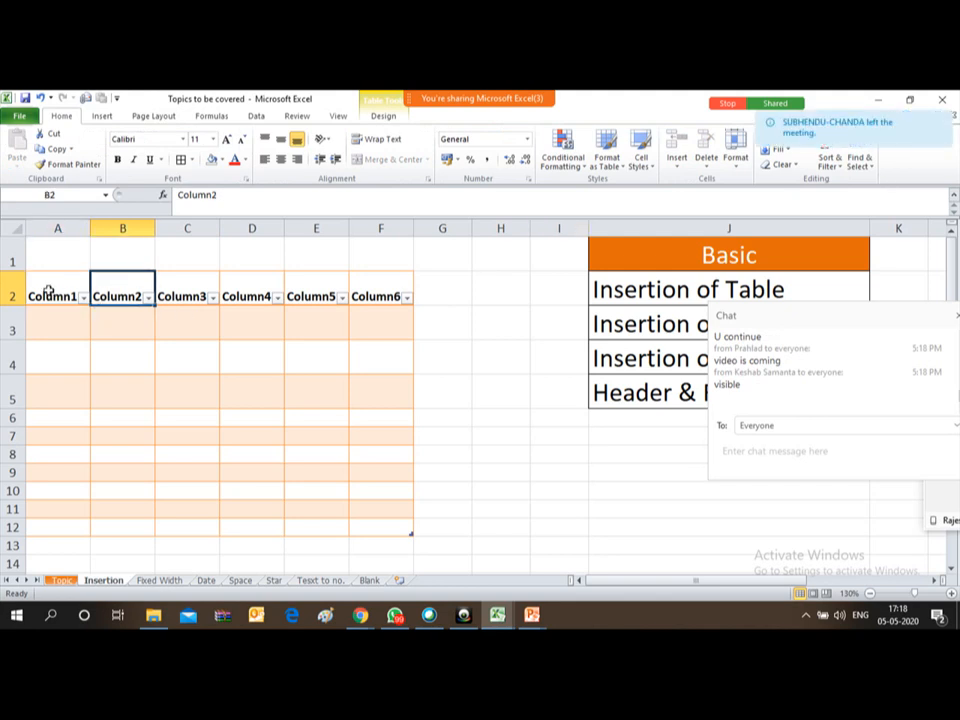
# Apply the dark orange table style with a black header row from the full style gallery.
pyautogui.click(383, 115)
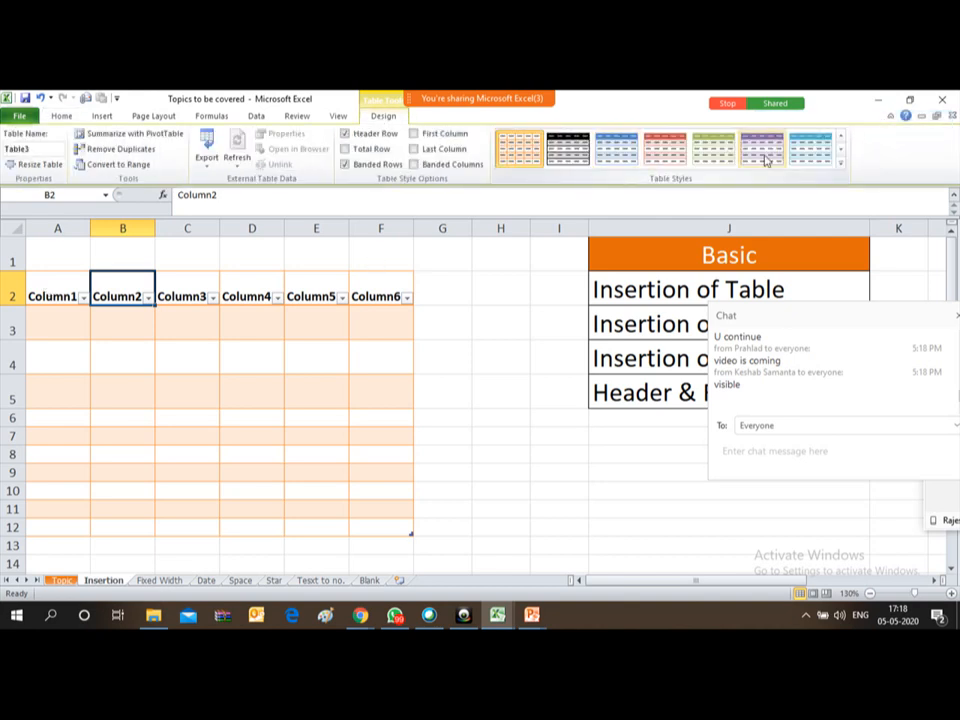
pyautogui.click(842, 163)
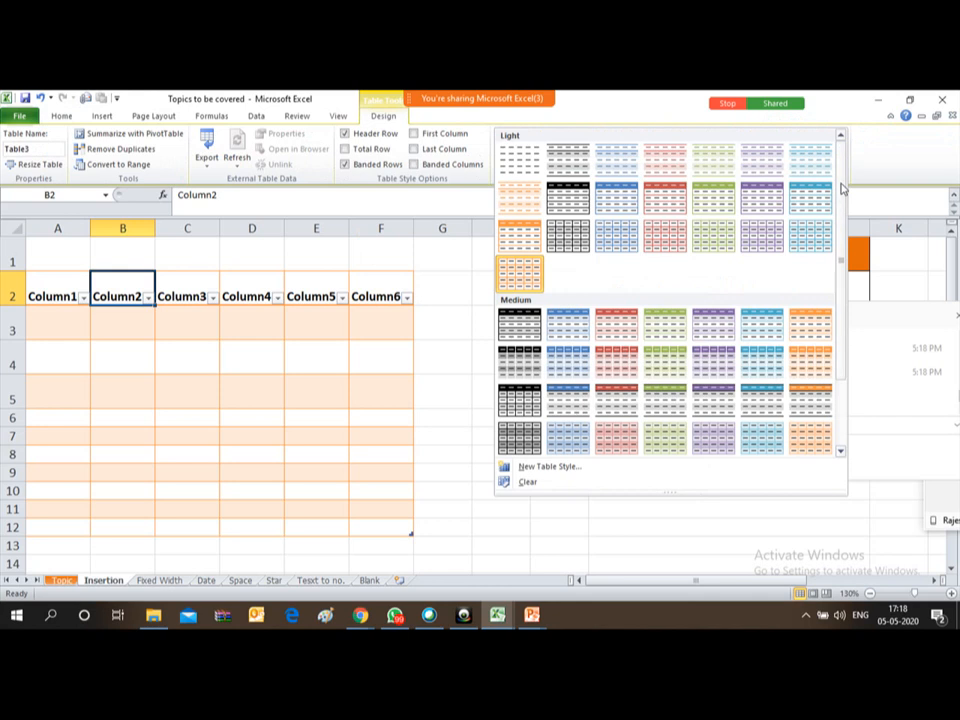
pyautogui.moveTo(842, 240); pyautogui.dragTo(848, 326)
pyautogui.click(826, 401)
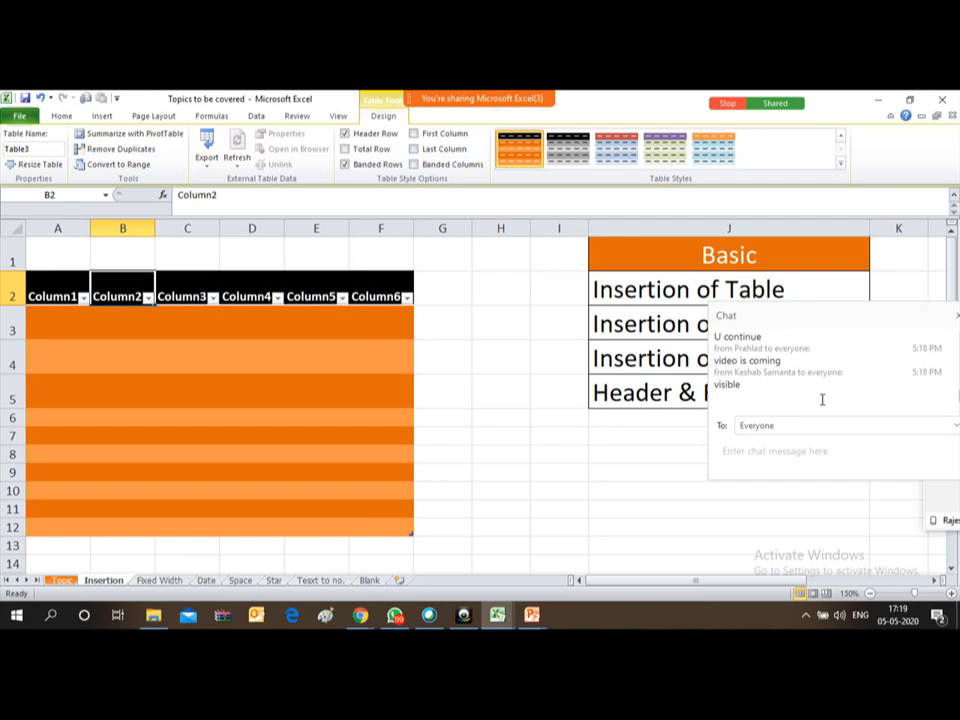
# Change the table to the light blue banded style with gridlines.
pyautogui.click(841, 166)
pyautogui.click(798, 183)
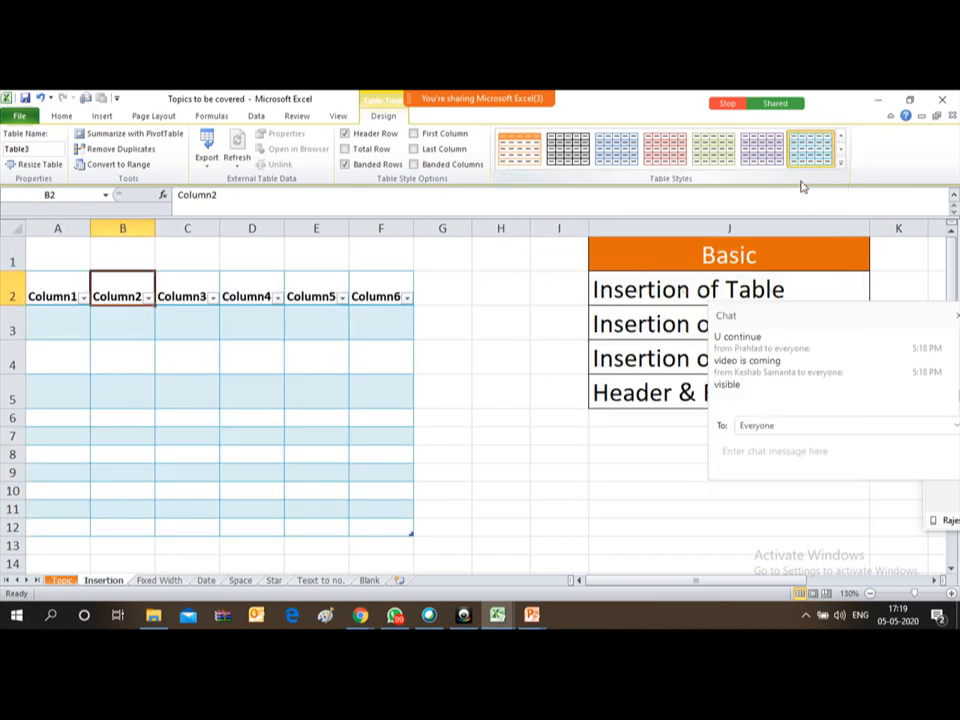
# Enter 100 in cell A3 and the formula =A3+100 in cell A4.
pyautogui.click(126, 320)
pyautogui.press('Left')
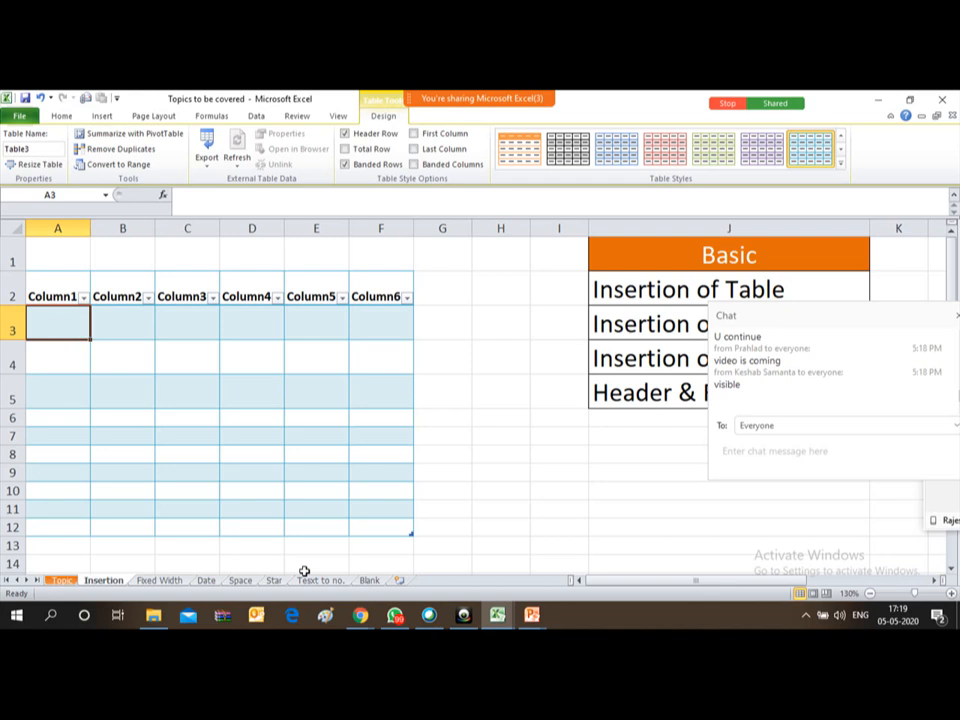
pyautogui.write('100')
pyautogui.press('Return')
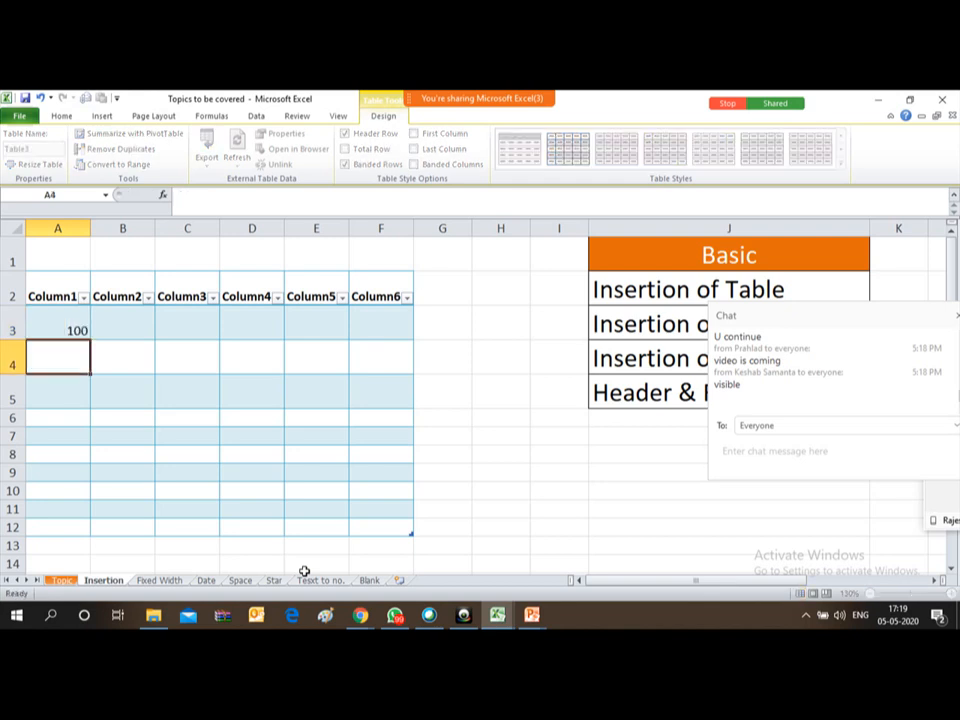
pyautogui.write('=A3+100')
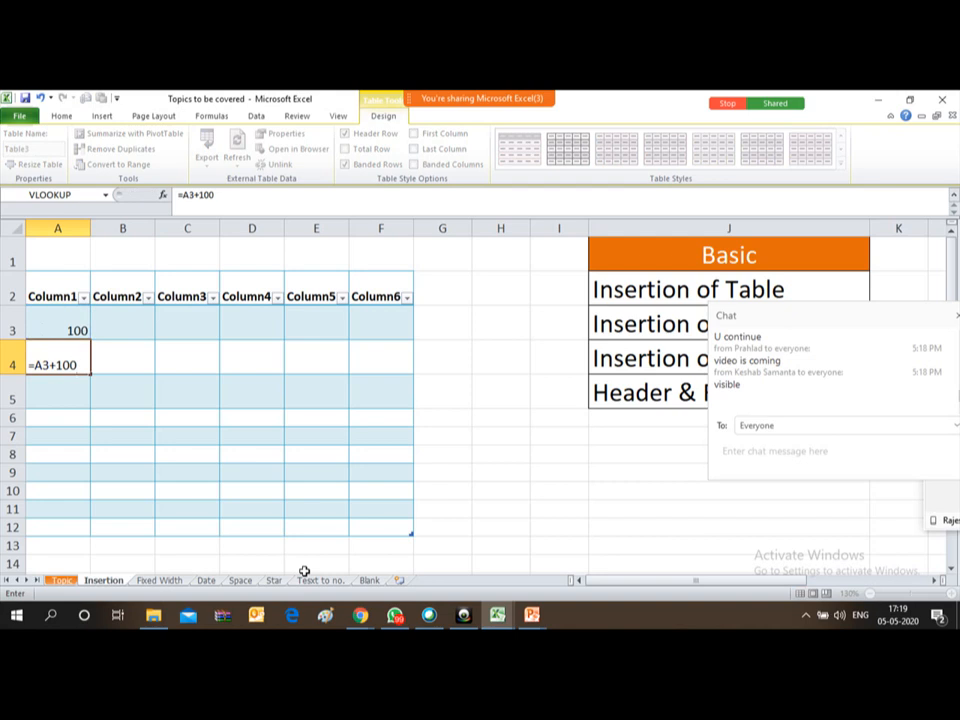
pyautogui.hotkey('ctrl', 'Return')
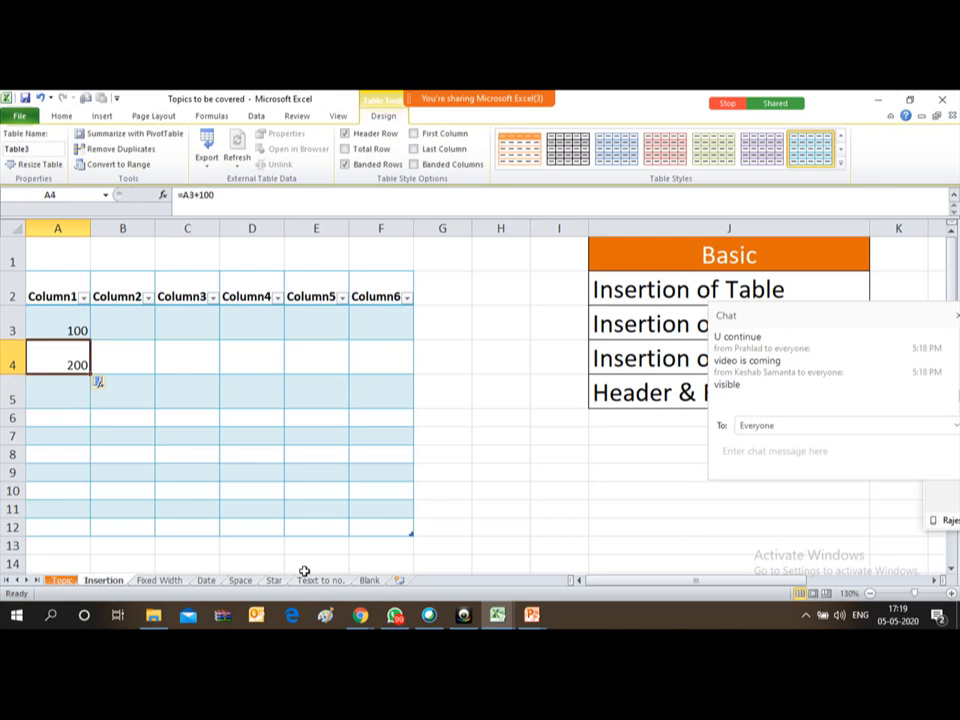
# Copy the formula in A4 down Column1 through cell A12.
pyautogui.hotkey('ctrl', 'c')
pyautogui.press('Down')
pyautogui.hotkey('shift', 'Down')
pyautogui.hotkey('shift', 'Down')
pyautogui.hotkey('shift', 'Down')
pyautogui.hotkey('shift', 'Down')
pyautogui.hotkey('shift', 'Down')
pyautogui.hotkey('shift', 'Down')
pyautogui.hotkey('shift', 'Down')
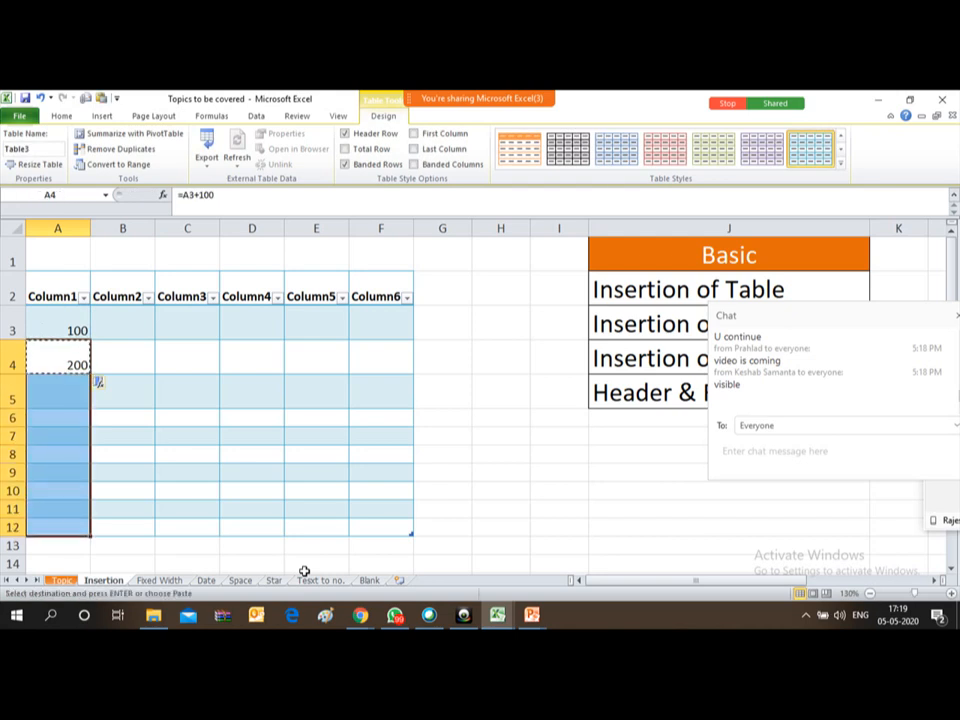
pyautogui.press('Return')
pyautogui.press('Up')
pyautogui.press('Up')
pyautogui.press('Down')
pyautogui.press('Down')
pyautogui.press('Right')
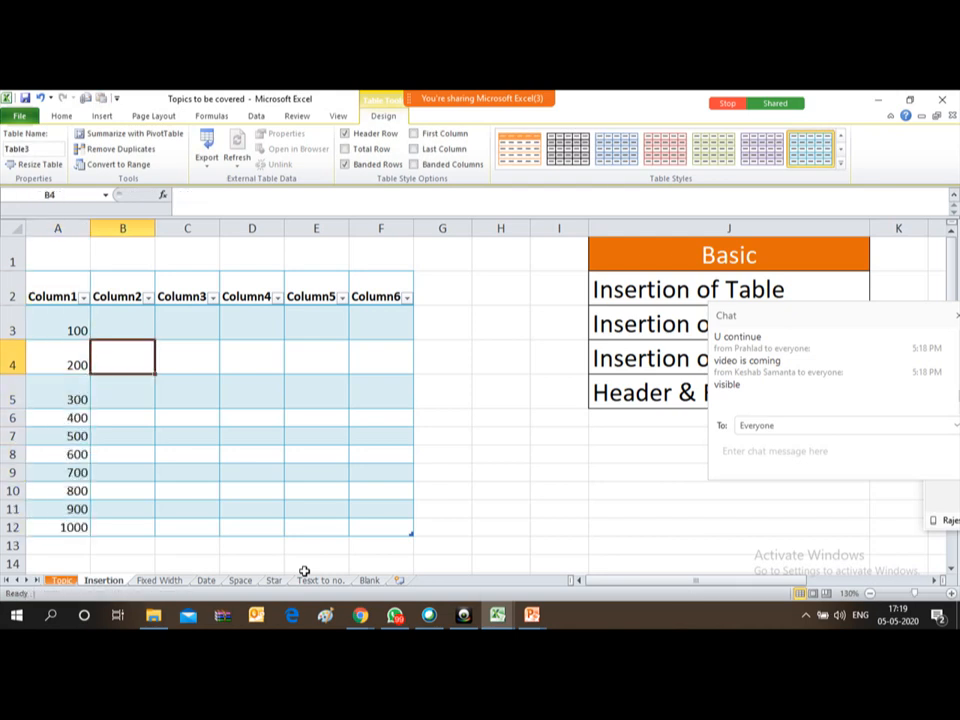
pyautogui.press('Up')
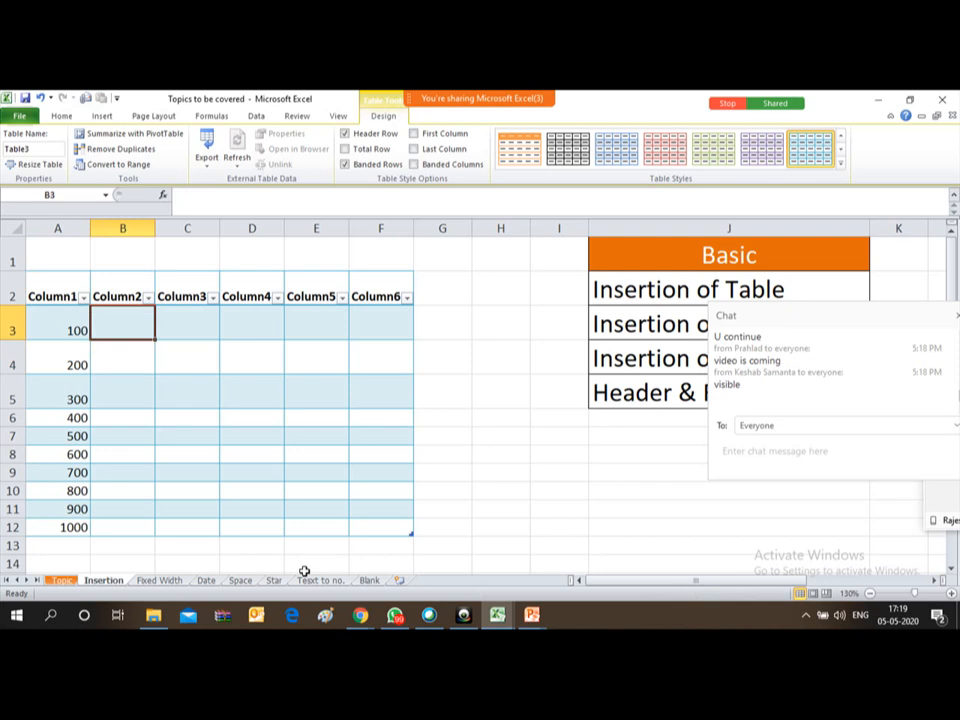
pyautogui.write('=')
pyautogui.press('Left')
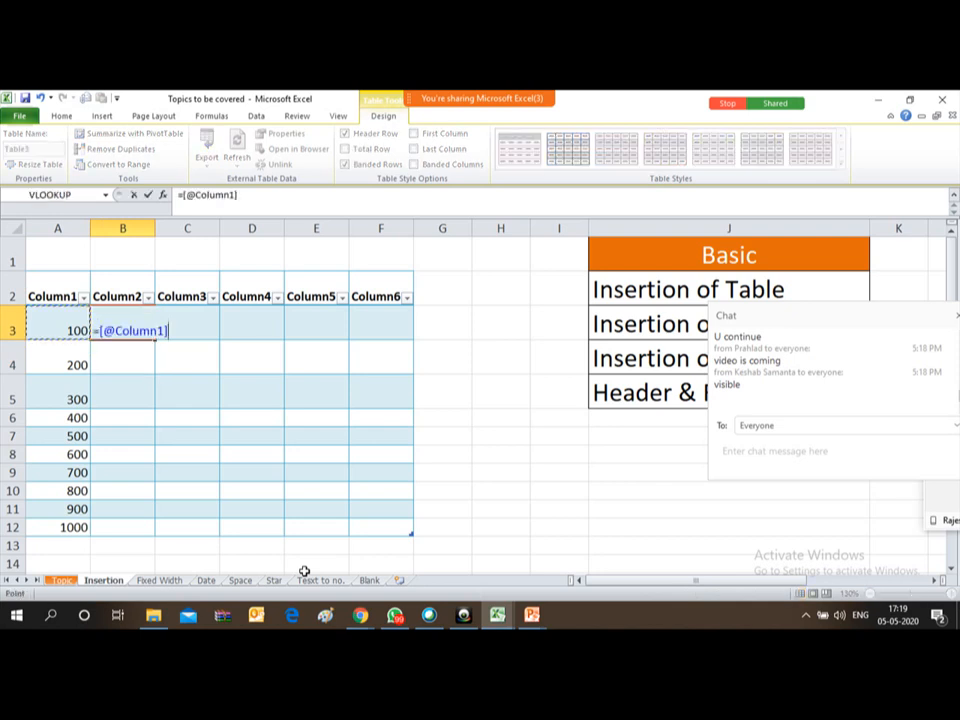
pyautogui.write('*2')
pyautogui.press('Escape')
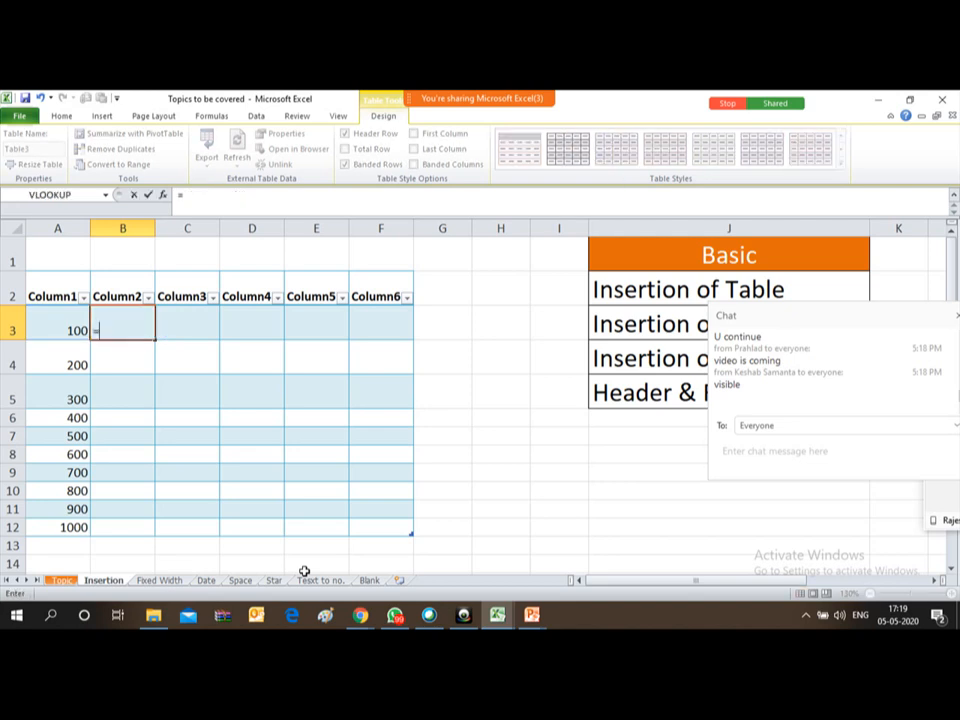
pyautogui.click(56, 318)
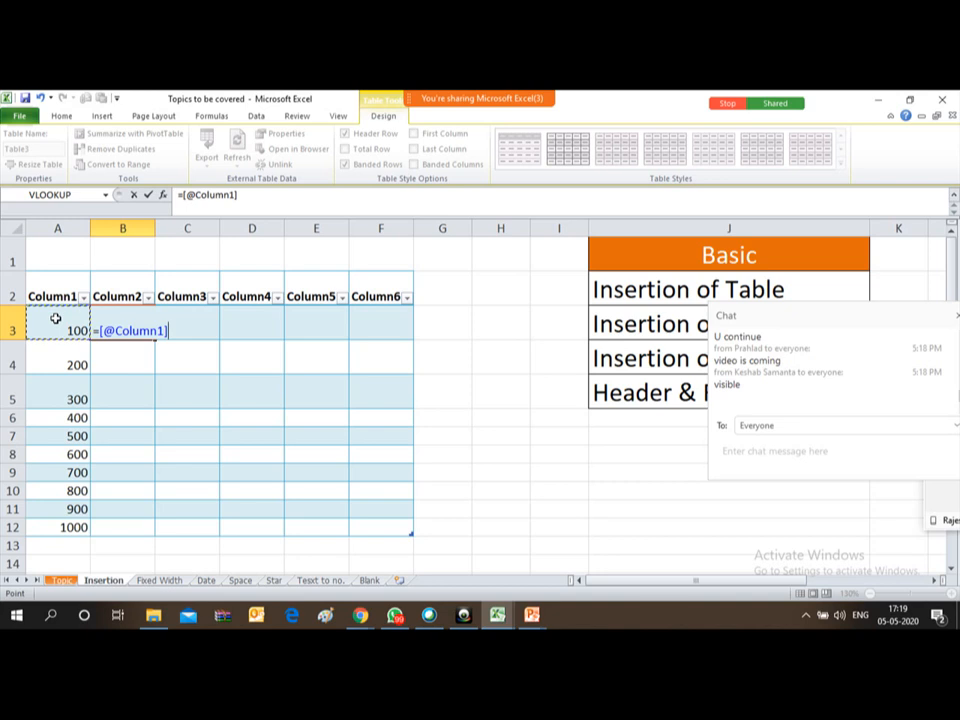
pyautogui.write('*2')
pyautogui.press('Return')
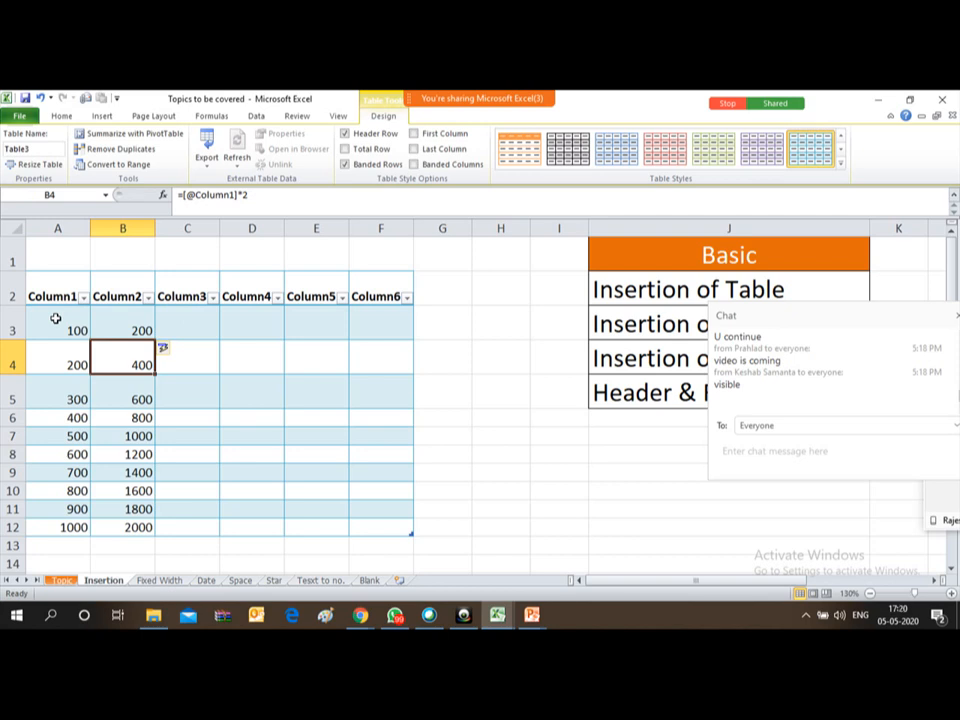
# Go cell by cell through Column2 to examine the formula in each row of the table.
pyautogui.press('Down')
pyautogui.press('Down')
pyautogui.press('Down')
pyautogui.press('Down')
pyautogui.press('Down')
pyautogui.press('Down')
pyautogui.press('Down')
pyautogui.press('Down')
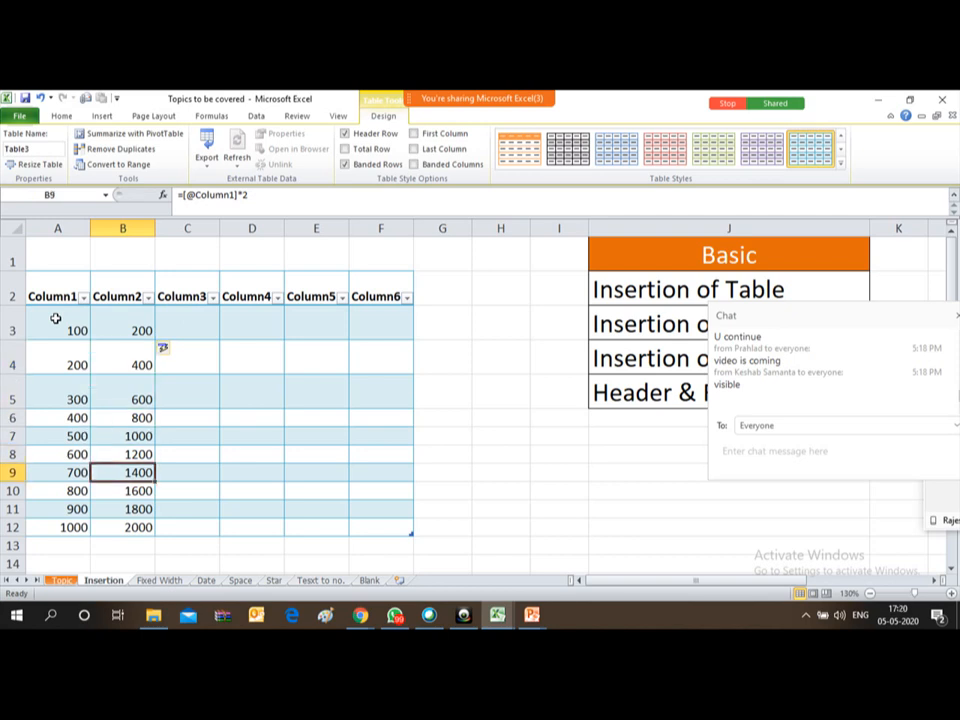
pyautogui.press('Down')
pyautogui.press('Up')
pyautogui.press('Up')
pyautogui.press('Up')
pyautogui.press('Up')
pyautogui.press('Up')
pyautogui.press('Up')
pyautogui.press('Up')
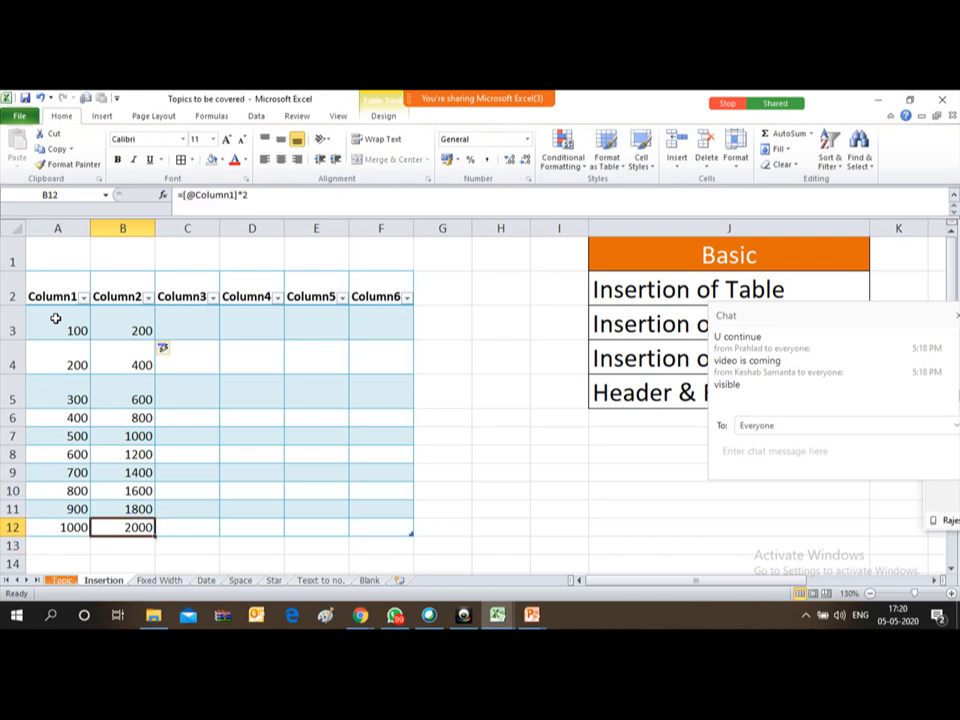
pyautogui.press('Up')
pyautogui.press('Up')
pyautogui.press('Up')
pyautogui.press('Up')
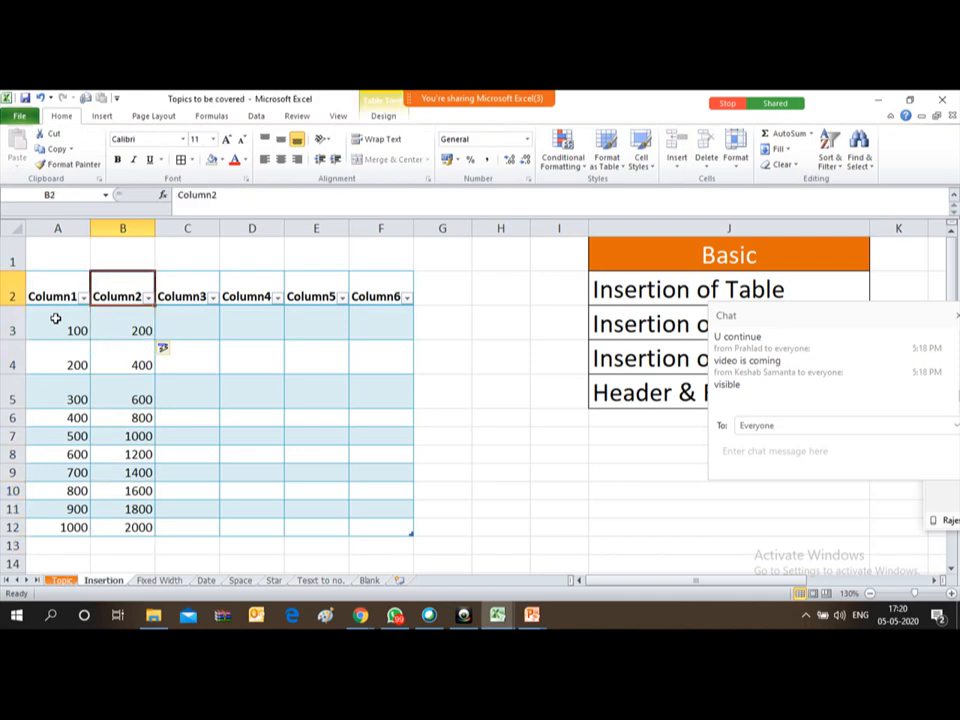
# Move down Column2 from its header once more to review the calculated formula in the rows below.
pyautogui.press('Down')
pyautogui.press('Down')
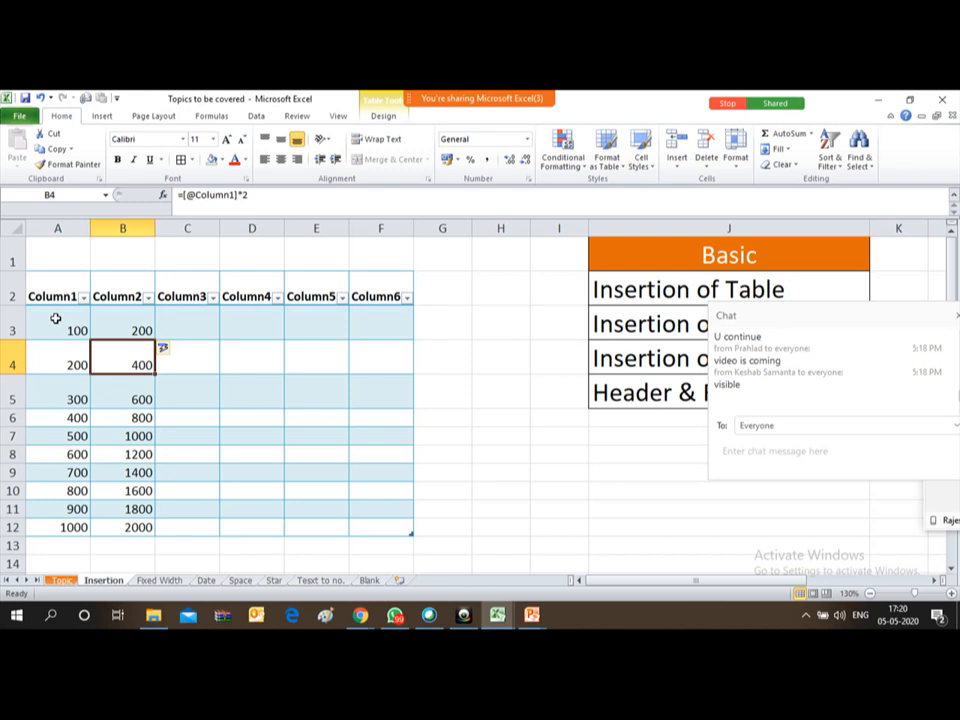
pyautogui.press('Down')
pyautogui.press('Down')
pyautogui.press('Down')
pyautogui.press('Down')
pyautogui.press('Down')
pyautogui.press('Down')
pyautogui.press('Down')
pyautogui.press('Down')
pyautogui.press('Down')
pyautogui.press('Down')
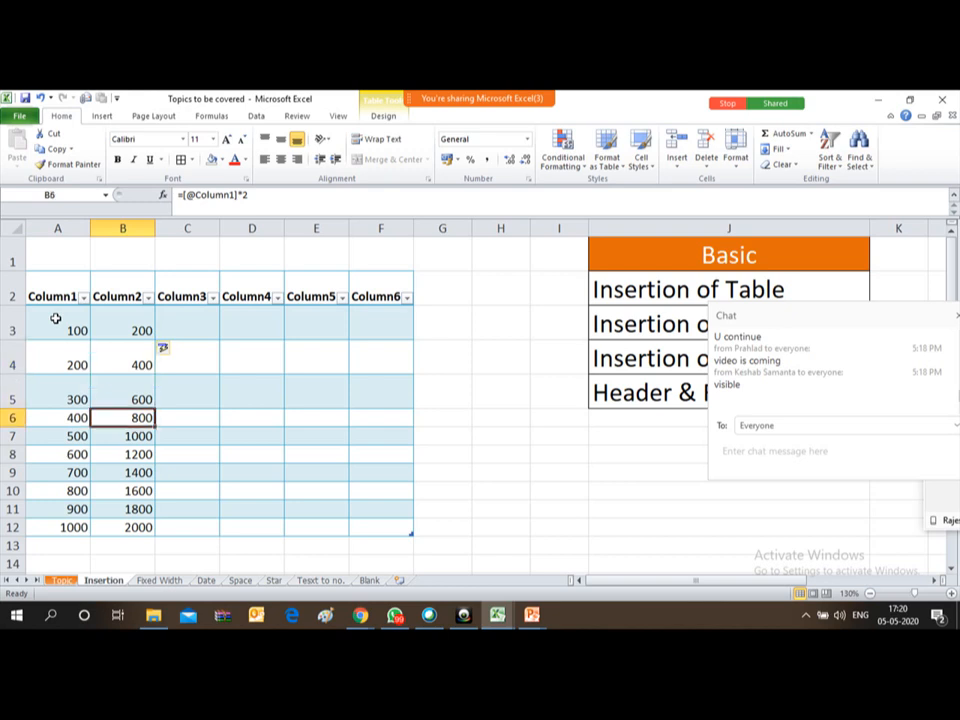
pyautogui.press('Down')
pyautogui.press('Down')
pyautogui.press('Down')
pyautogui.press('Down')
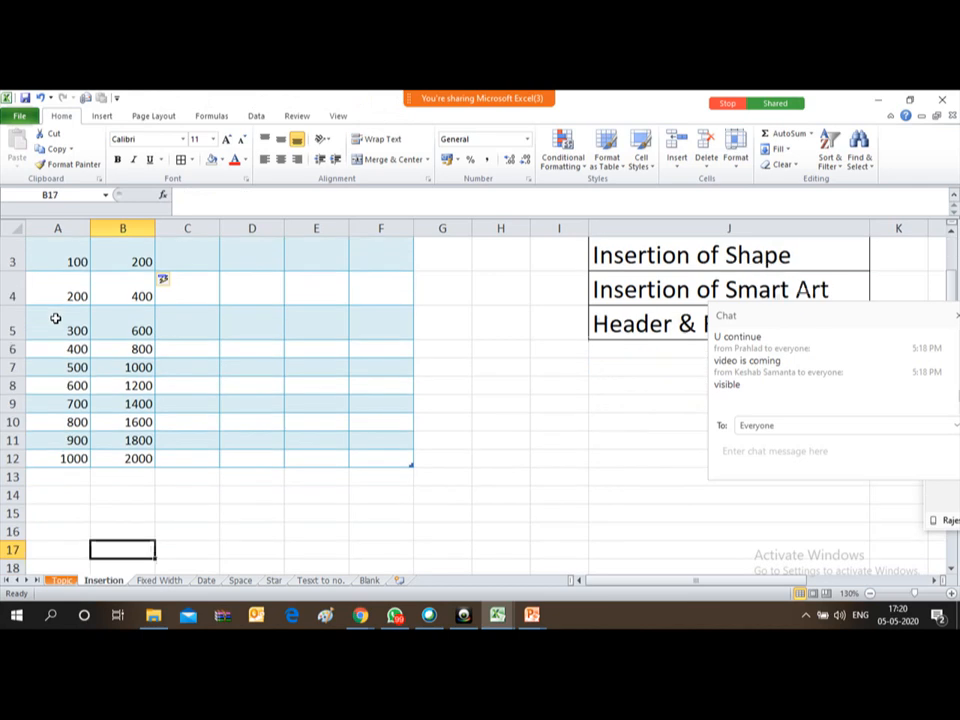
pyautogui.press('Left')
pyautogui.press('Up')
pyautogui.press('Up')
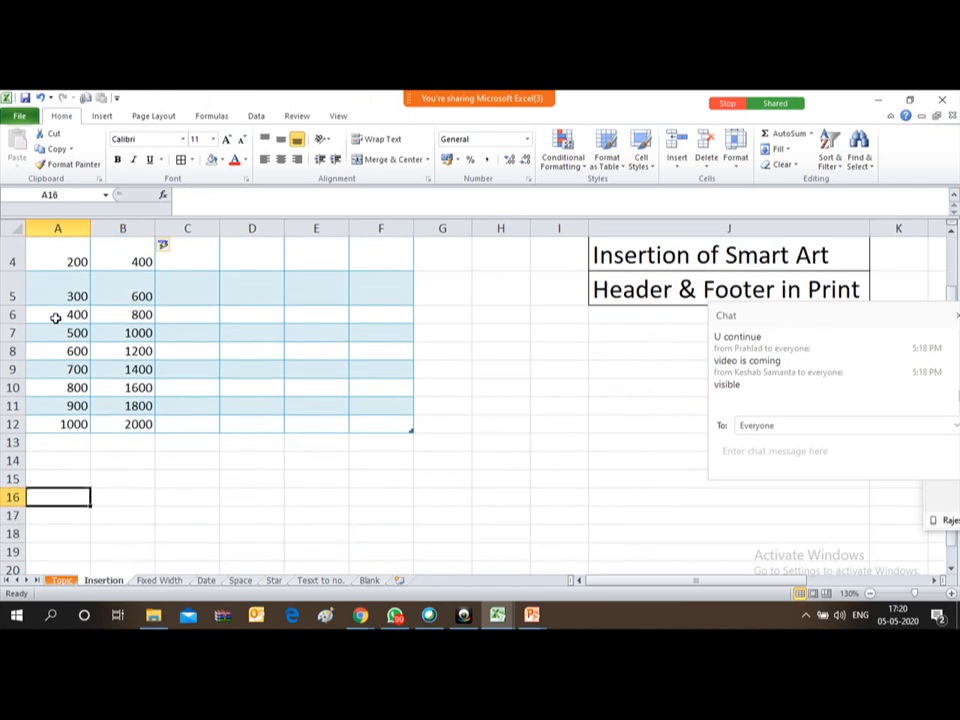
pyautogui.click(62, 580)
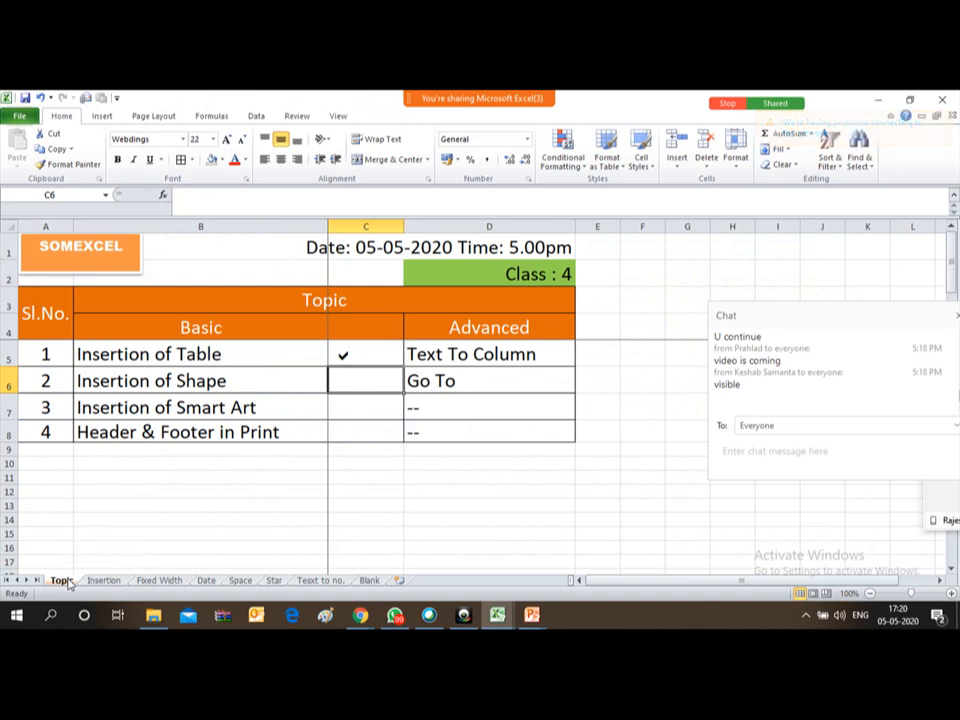
pyautogui.click(100, 581)
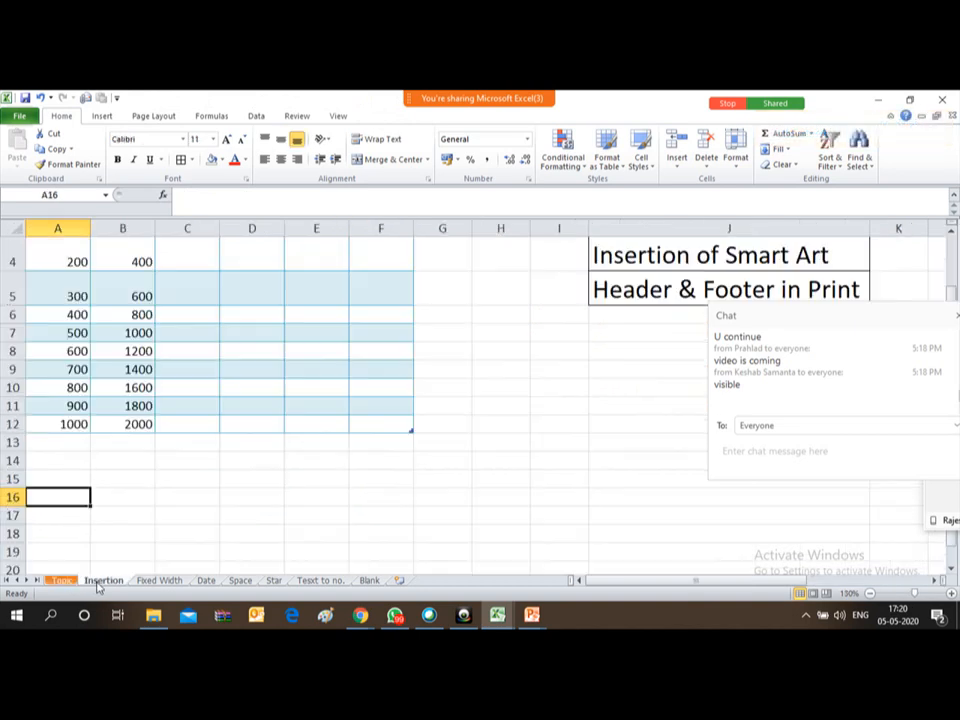
pyautogui.press('Down')
pyautogui.press('Down')
pyautogui.press('Down')
pyautogui.press('Down')
pyautogui.press('Down')
pyautogui.press('Down')
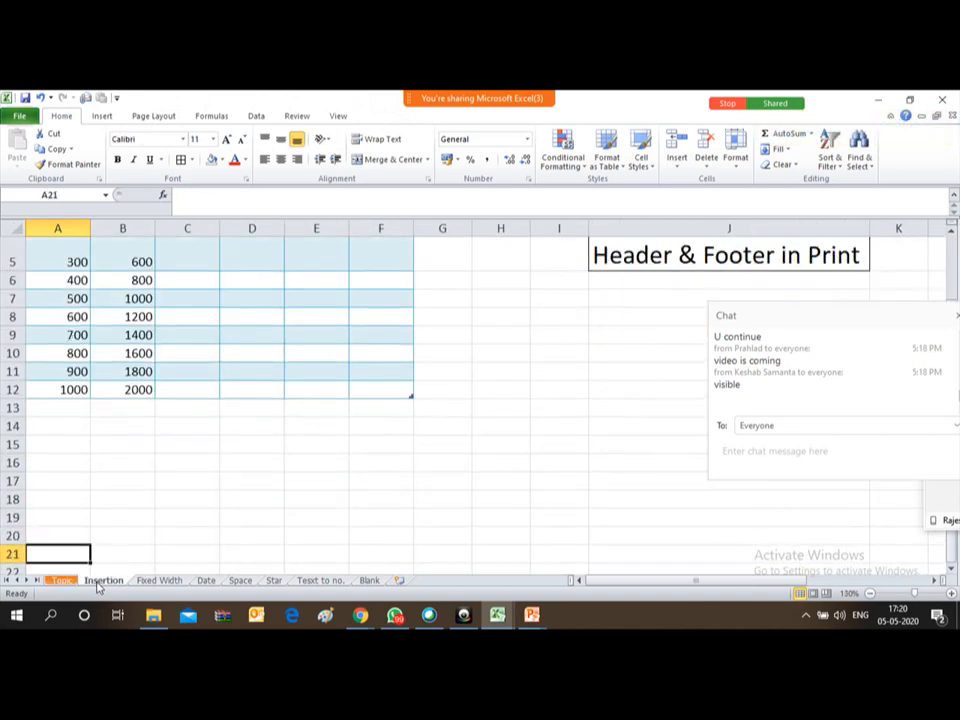
pyautogui.press('Up')
pyautogui.press('Up')
pyautogui.press('Up')
pyautogui.press('Up')
pyautogui.press('Up')
pyautogui.press('Up')
pyautogui.press('Up')
pyautogui.press('Up')
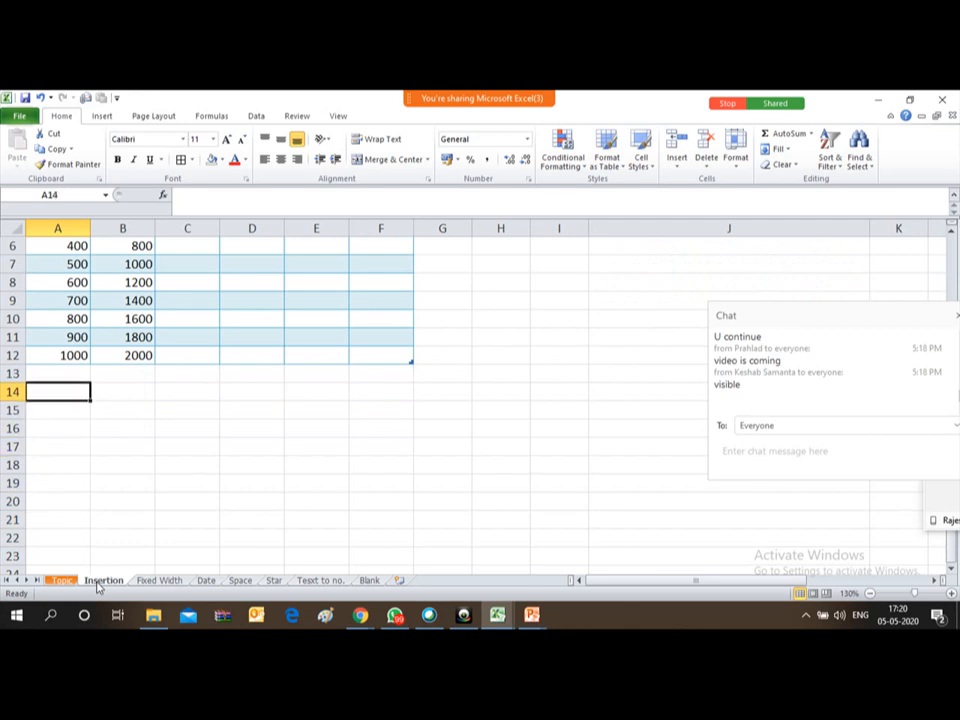
pyautogui.press('Down')
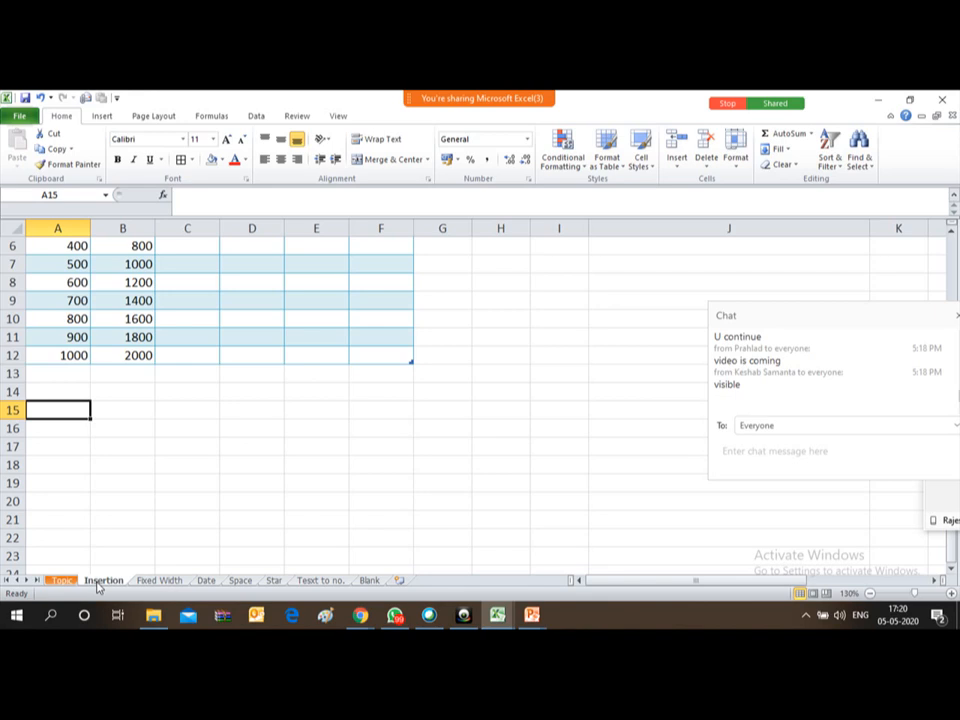
pyautogui.click(98, 584)
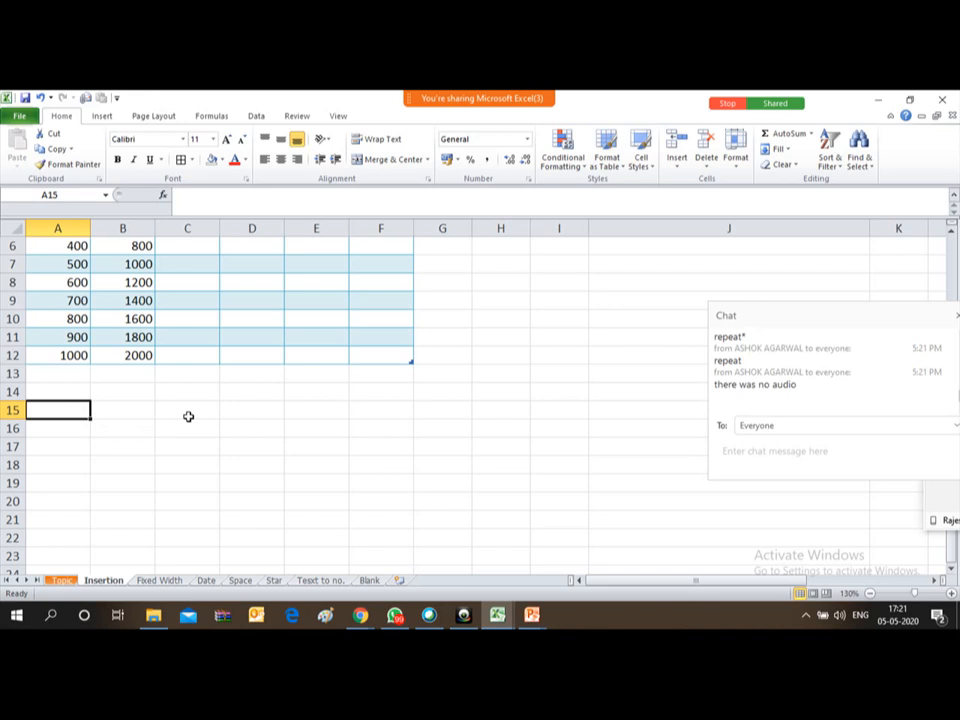
# Stop sharing Excel, try to turn on the webcam in Cisco Webex Meetings, and dismiss the message.
pyautogui.moveTo(421, 135)
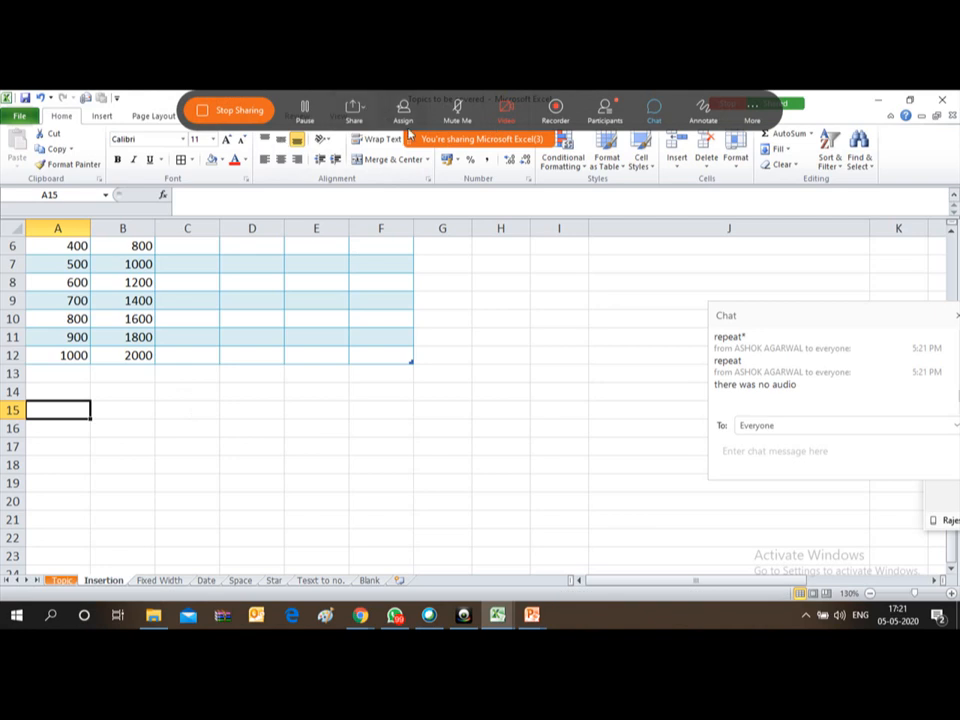
pyautogui.click(237, 108)
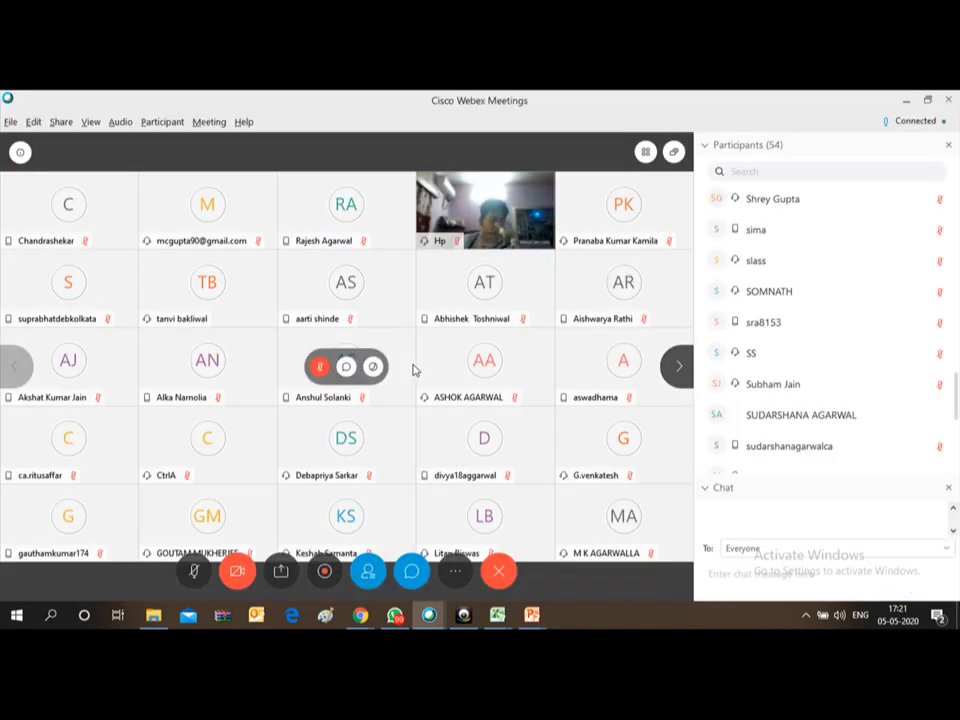
pyautogui.click(241, 574)
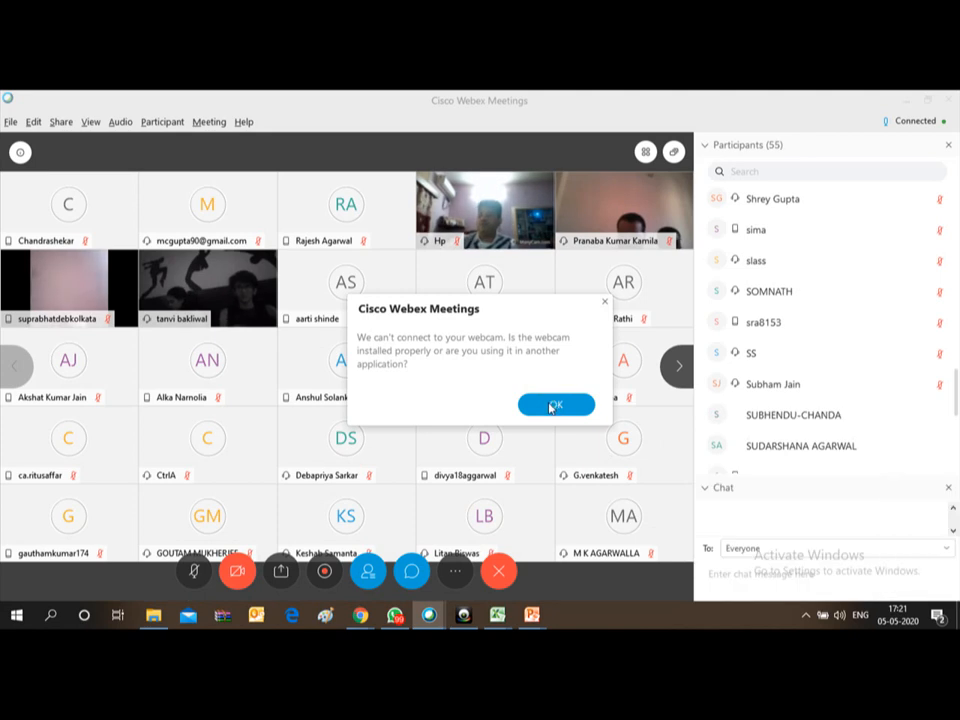
pyautogui.click(551, 406)
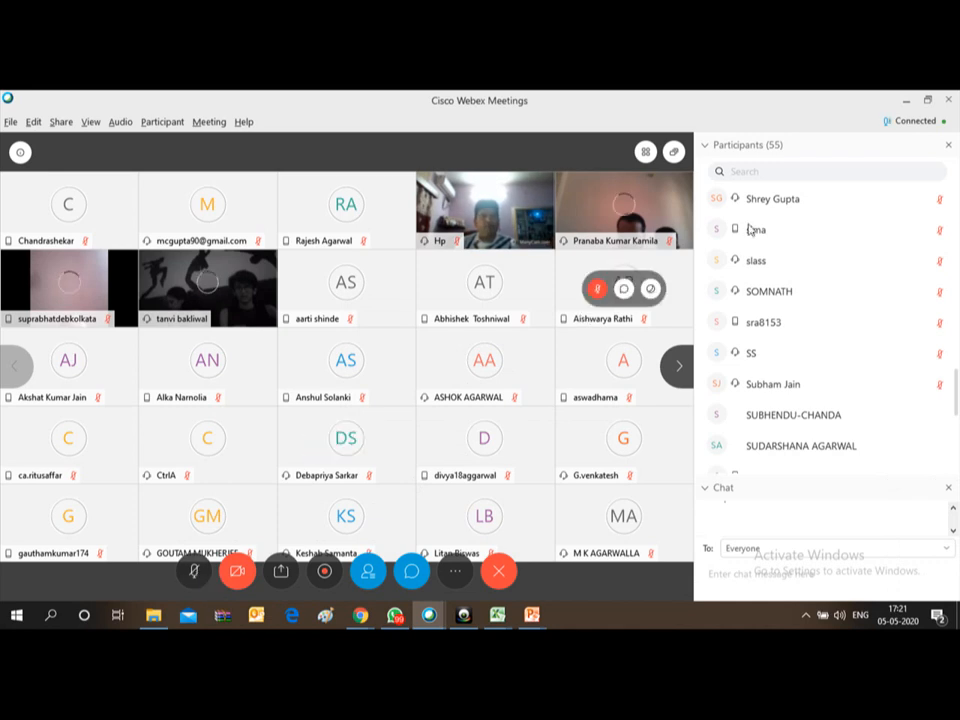
pyautogui.click(414, 577)
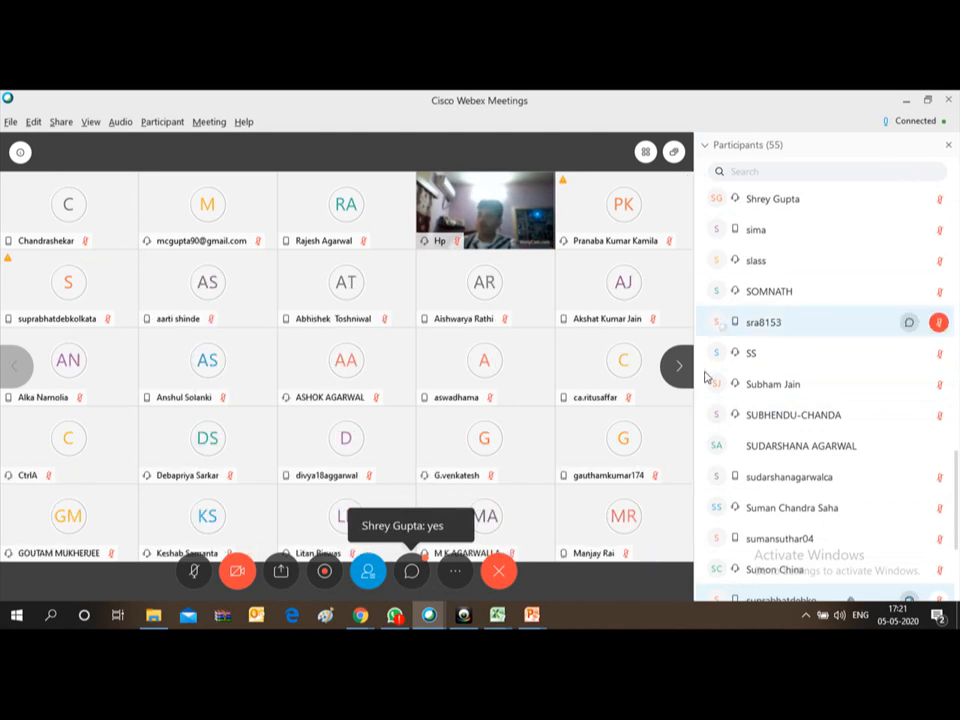
pyautogui.click(410, 573)
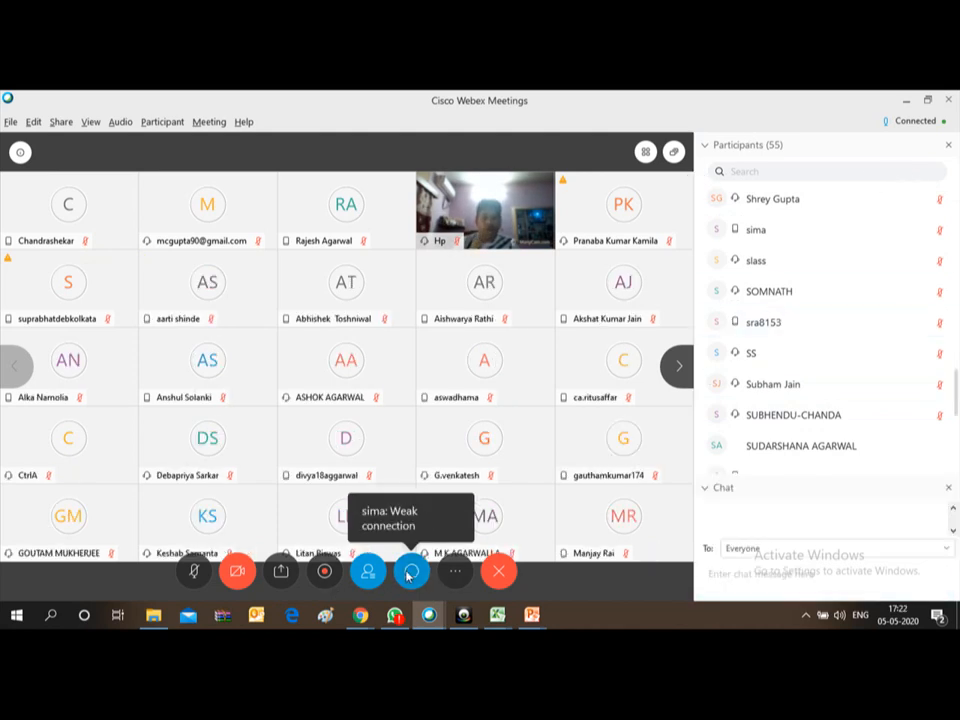
pyautogui.click(726, 575)
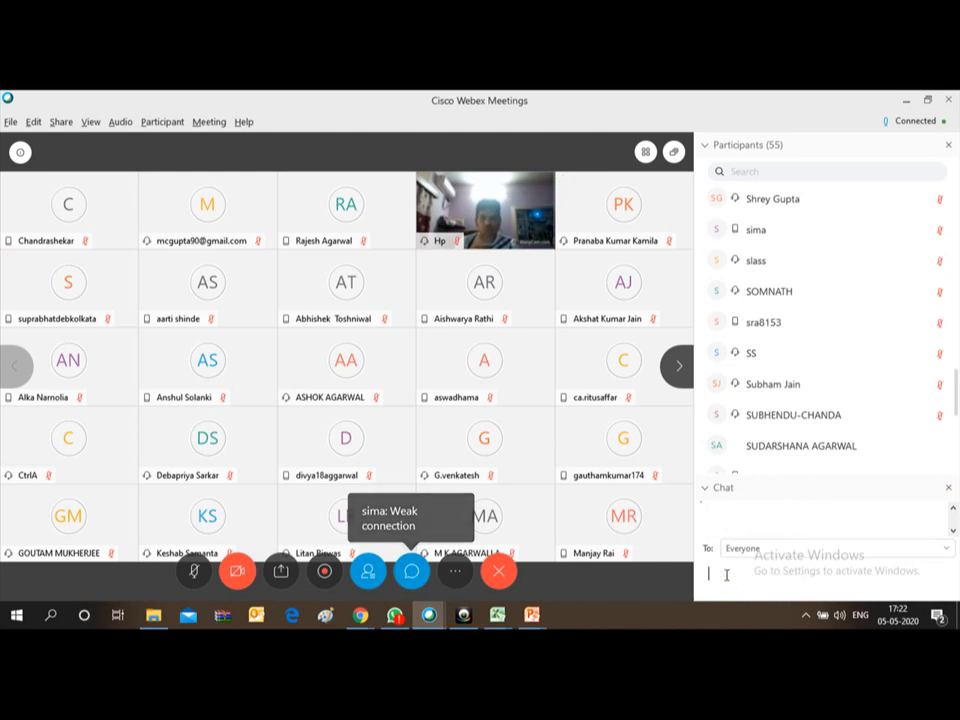
pyautogui.click(795, 472)
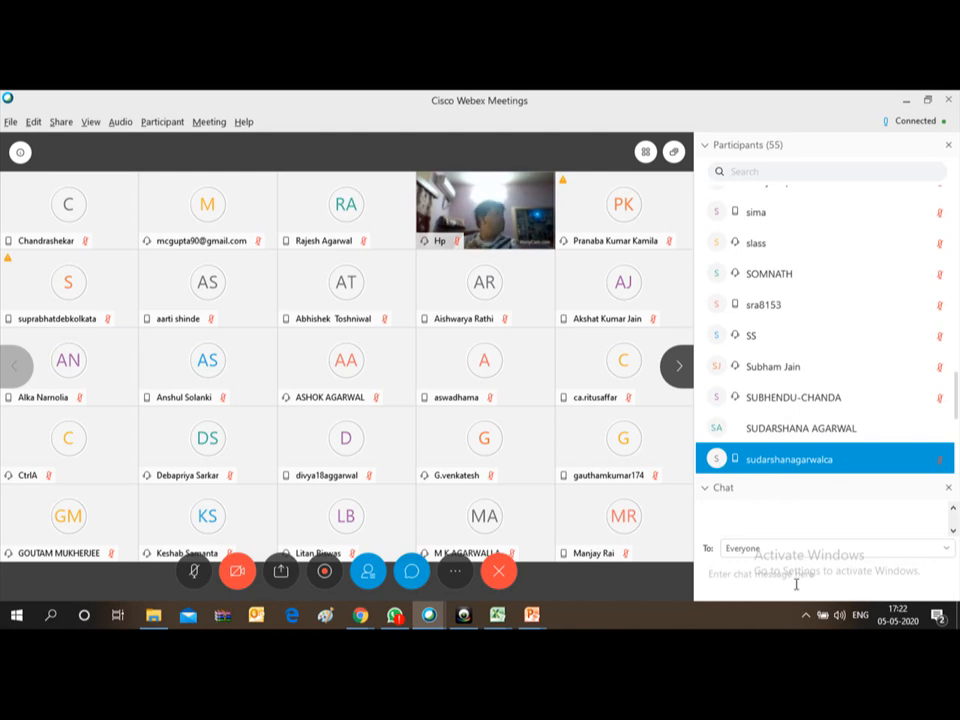
pyautogui.click(723, 577)
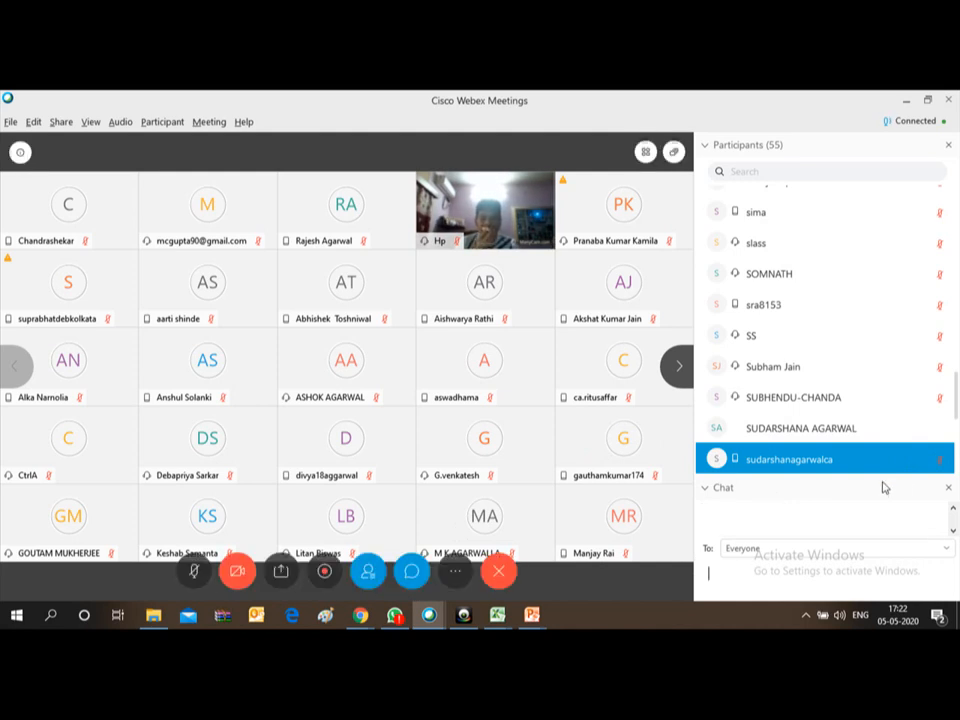
pyautogui.moveTo(938, 461)
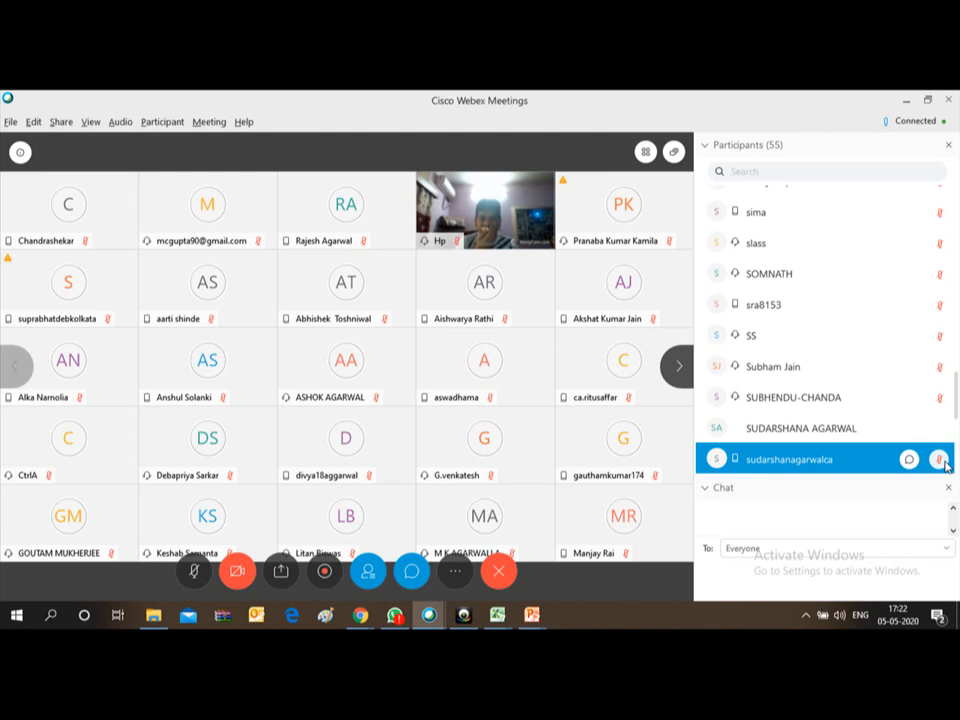
pyautogui.click(844, 460)
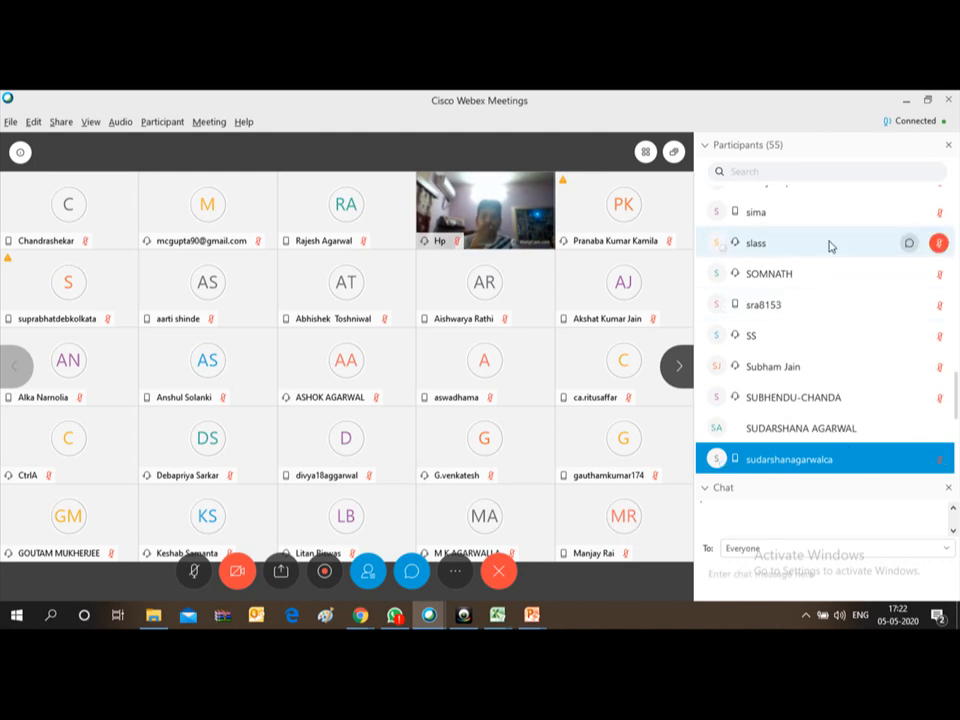
# Hide the participants list and show only the meeting chat to read the attendees' messages.
pyautogui.click(949, 490)
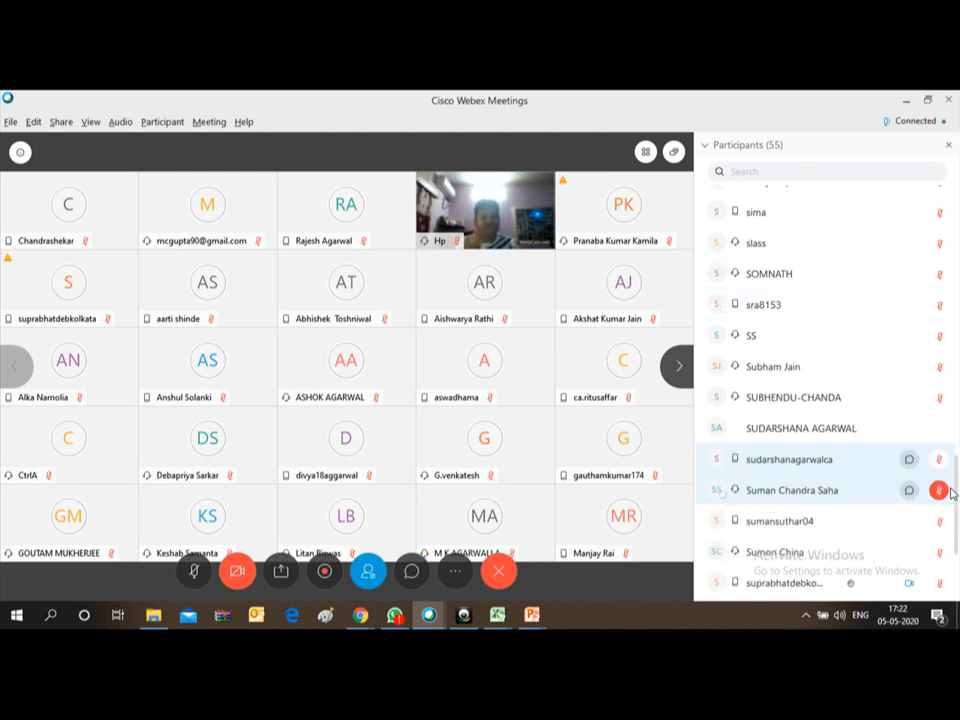
pyautogui.click(948, 147)
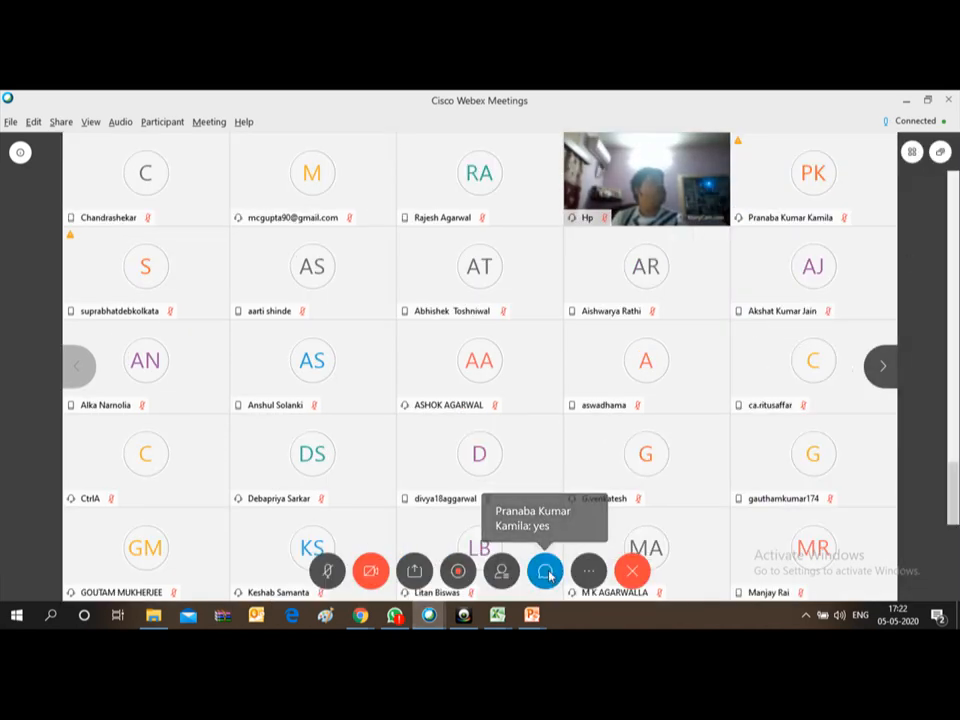
pyautogui.click(546, 572)
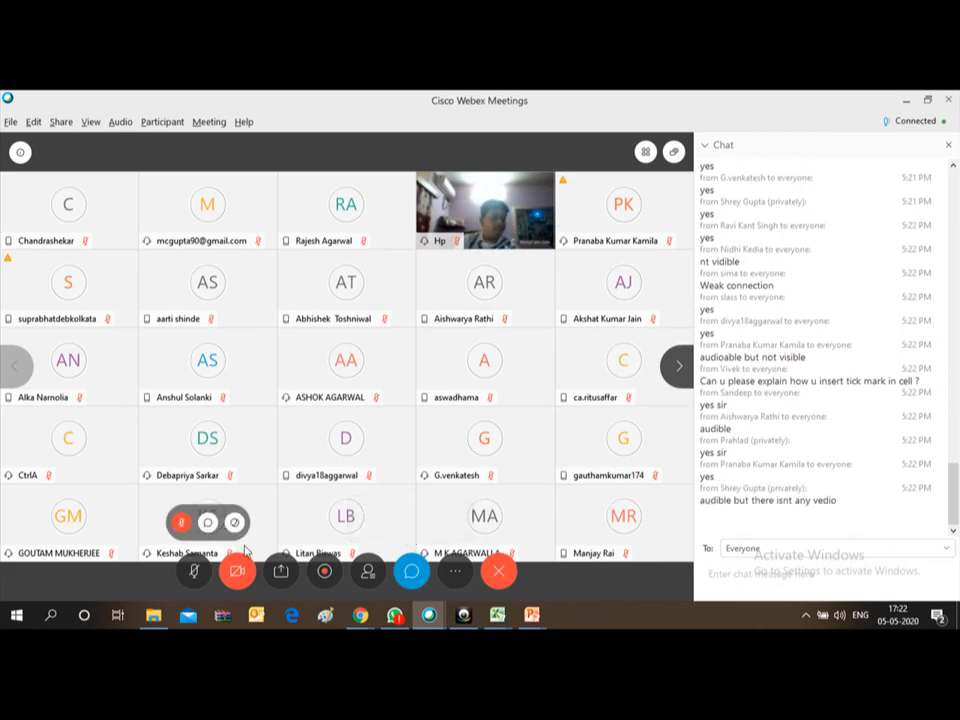
# Share the Microsoft Excel application with the meeting again and return to the Insertion sheet.
pyautogui.click(281, 572)
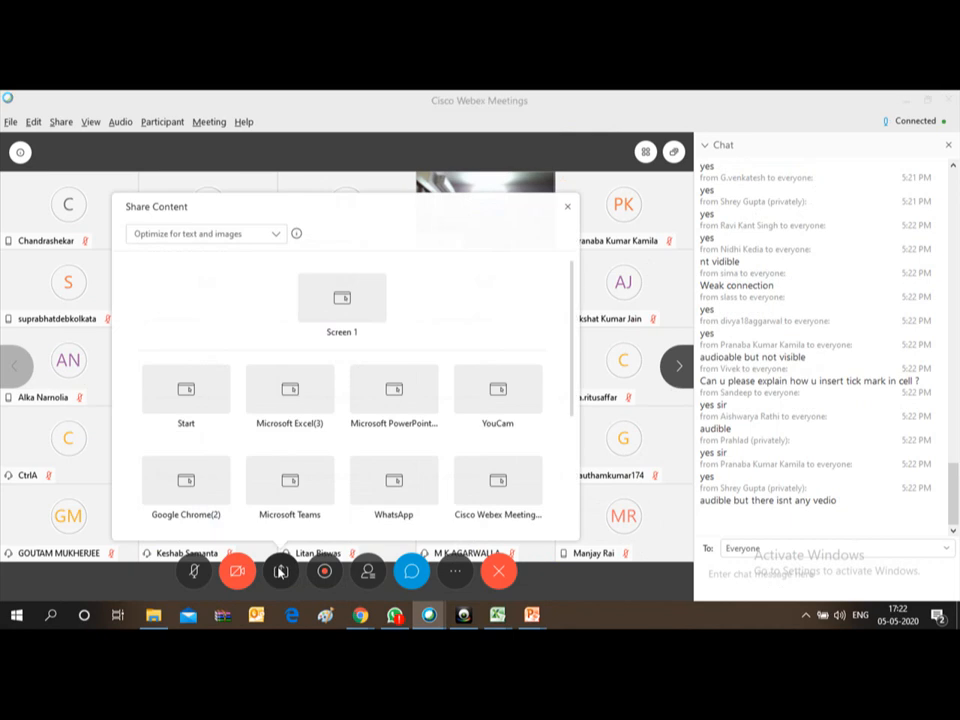
pyautogui.click(291, 390)
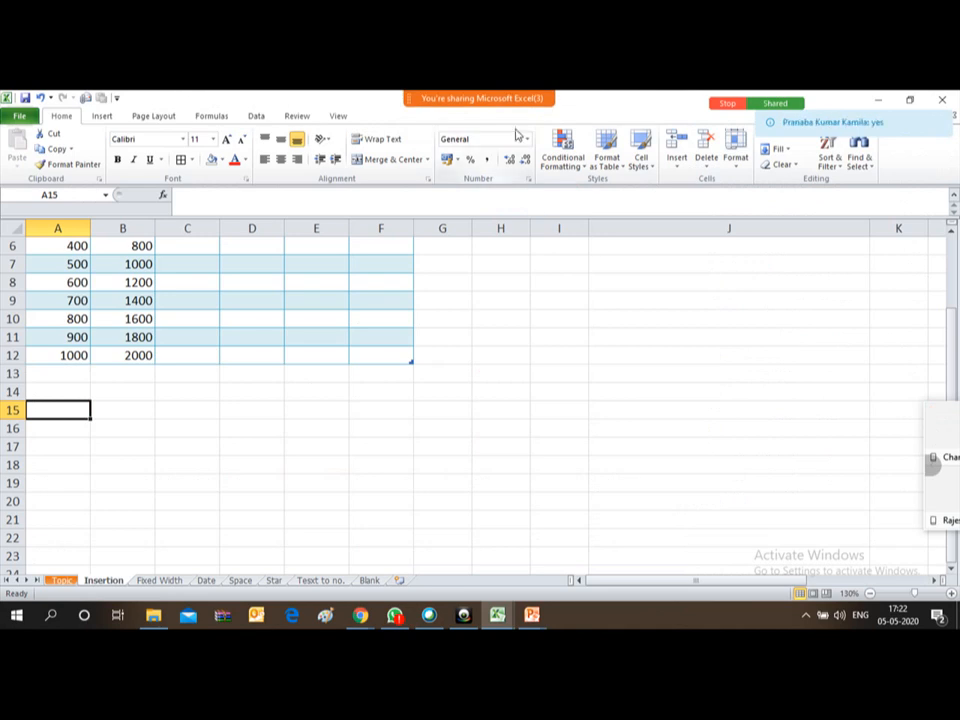
pyautogui.click(535, 392)
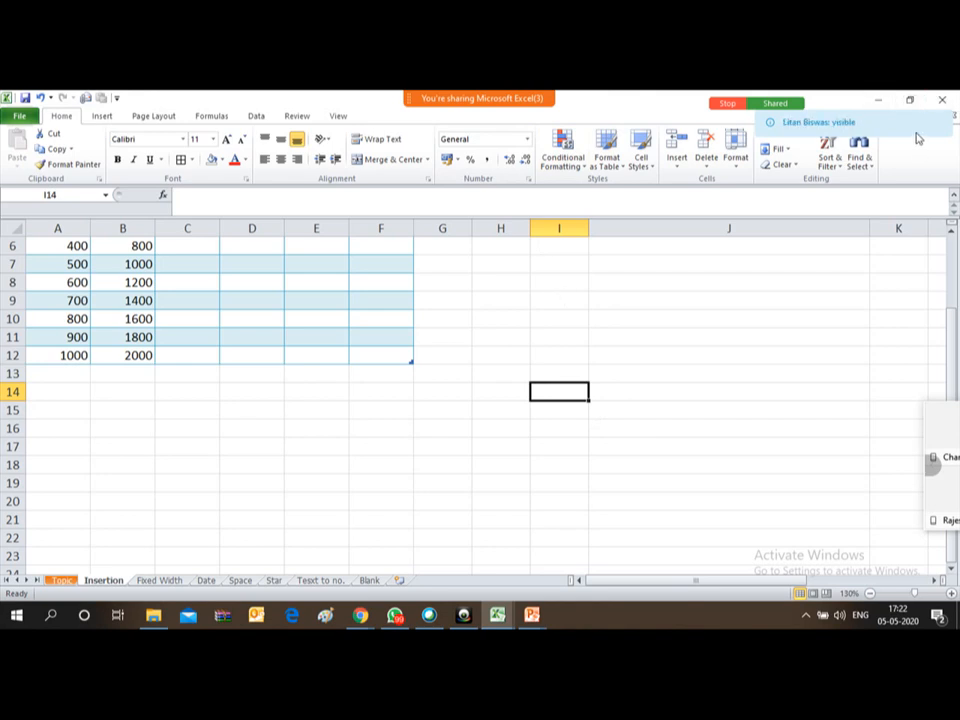
# Delete entire columns A through G, which hold the demonstration table, from the Insertion sheet.
pyautogui.click(60, 389)
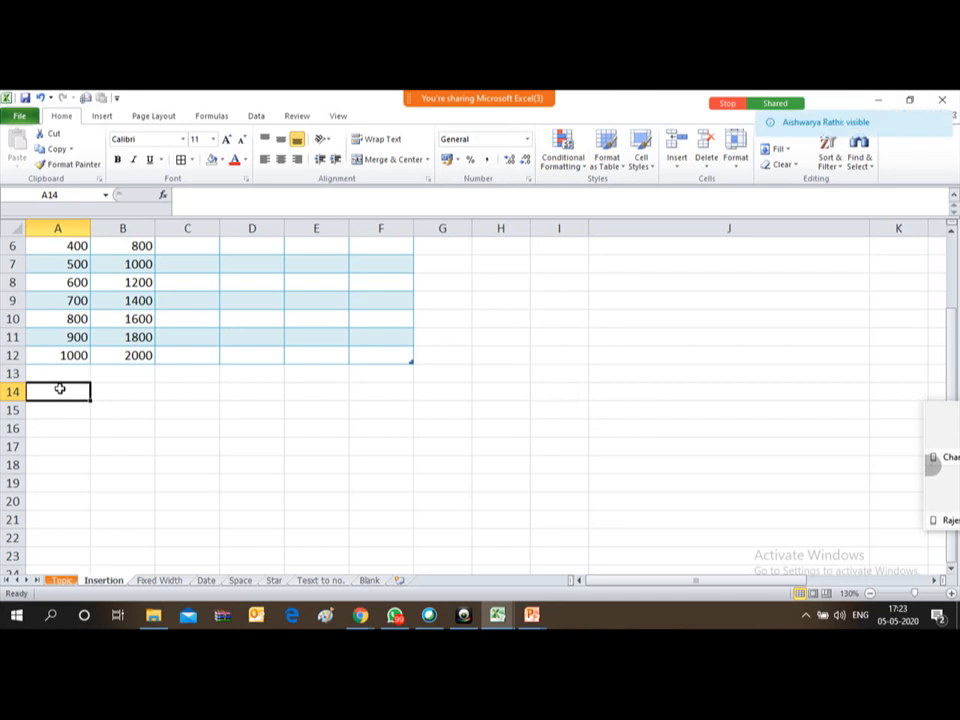
pyautogui.hotkey('ctrl', 'Home')
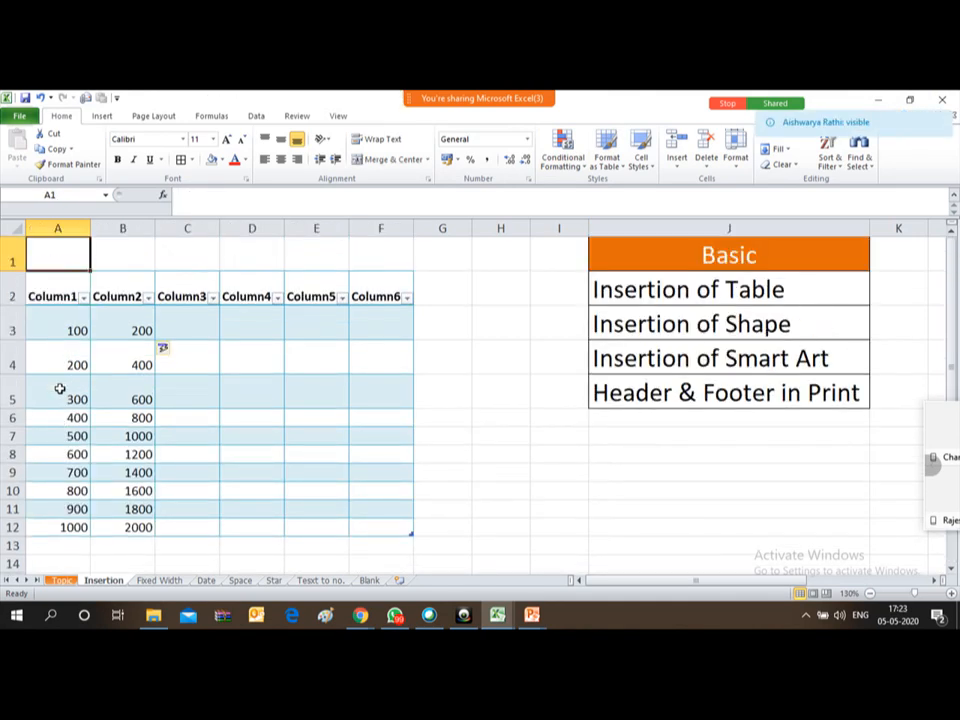
pyautogui.hotkey('shift', 'Right')
pyautogui.hotkey('shift', 'Right')
pyautogui.hotkey('shift', 'Right')
pyautogui.hotkey('shift', 'Right')
pyautogui.hotkey('shift', 'Right')
pyautogui.hotkey('shift', 'Right')
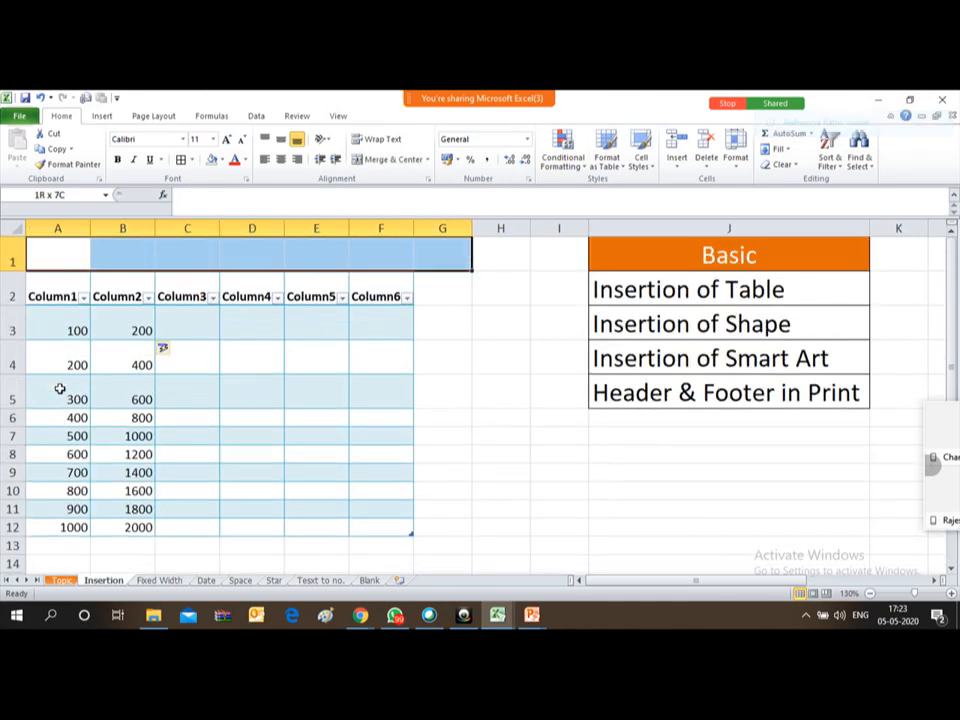
pyautogui.hotkey('ctrl', 'shift', 'Down')
pyautogui.hotkey('ctrl', '-')
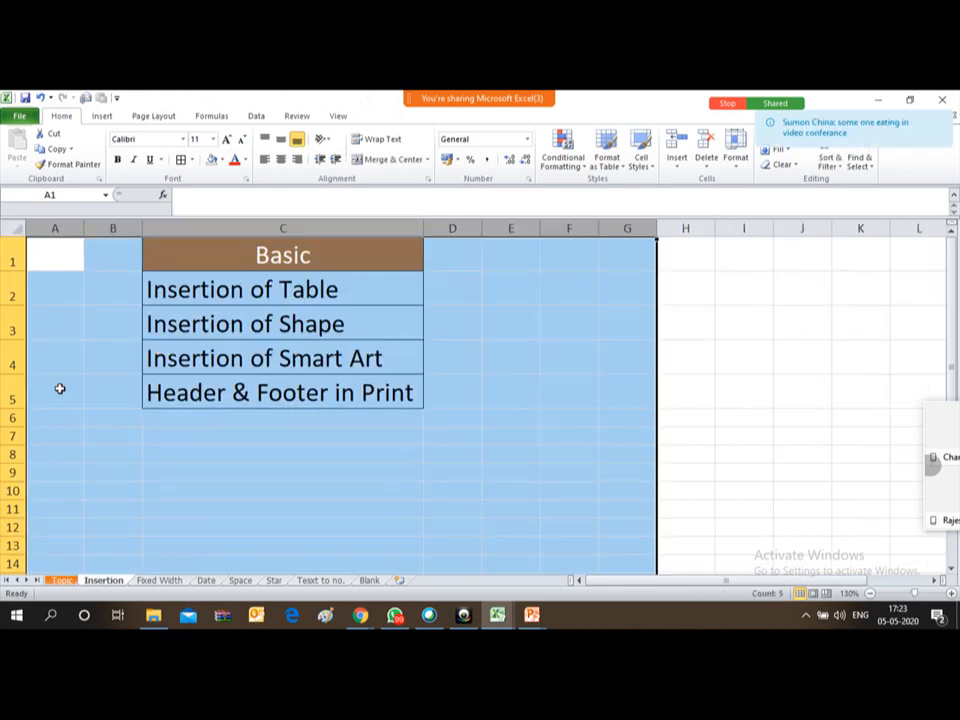
# Insert seven blank columns before the Basic topic list and make A2 the active cell.
pyautogui.hotkey('ctrl', '+')
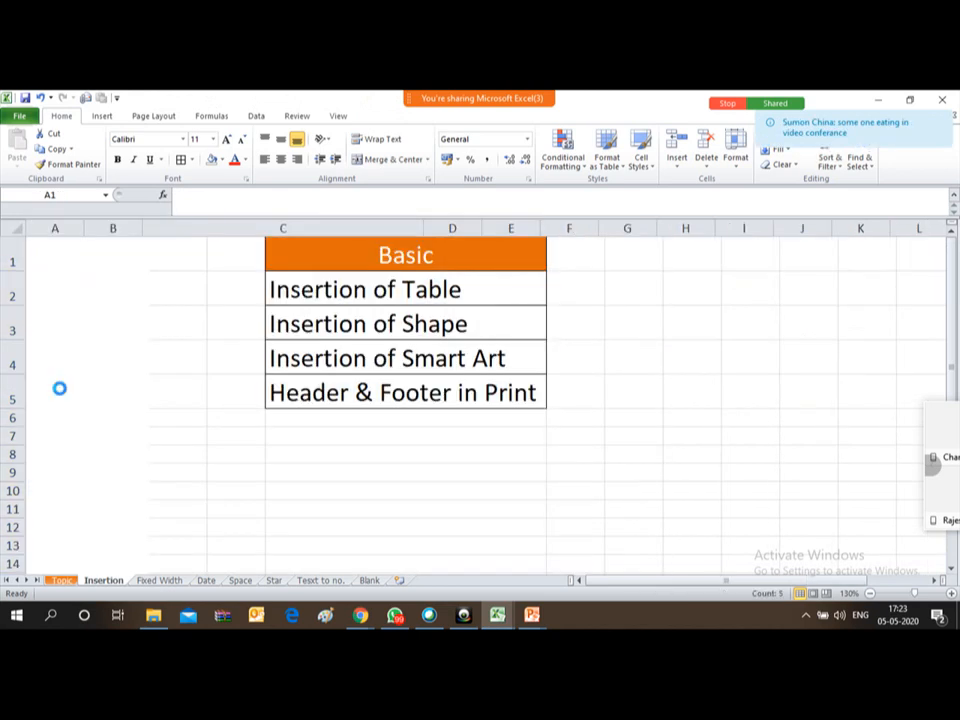
pyautogui.press('Up')
pyautogui.press('Down')
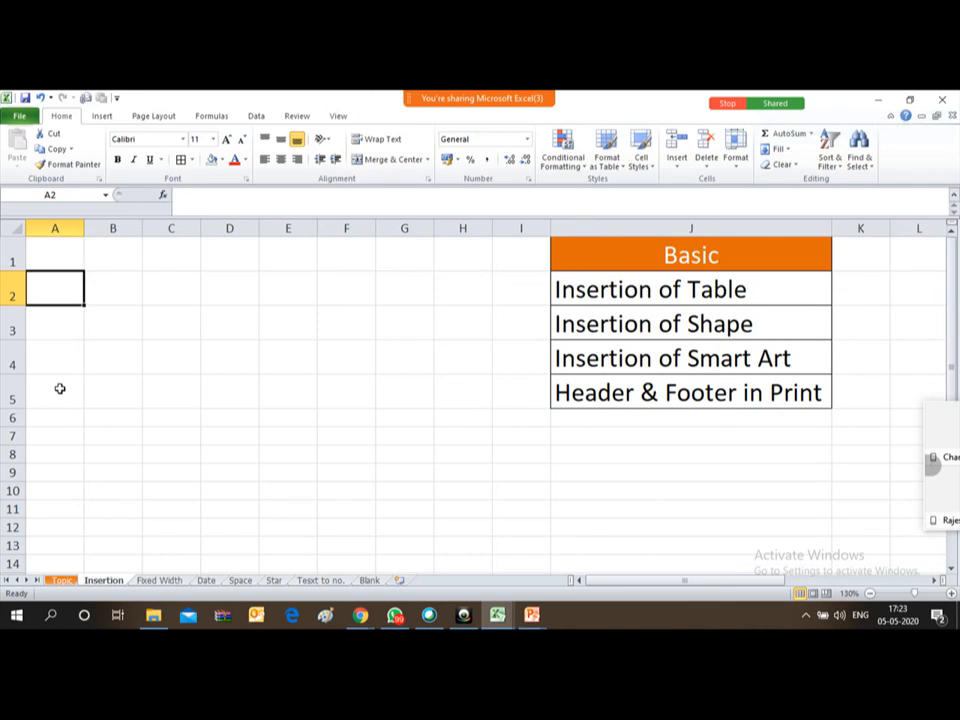
# Insert a table over A2:F10 without existing headers and apply the light orange banded-row table style.
pyautogui.click(101, 117)
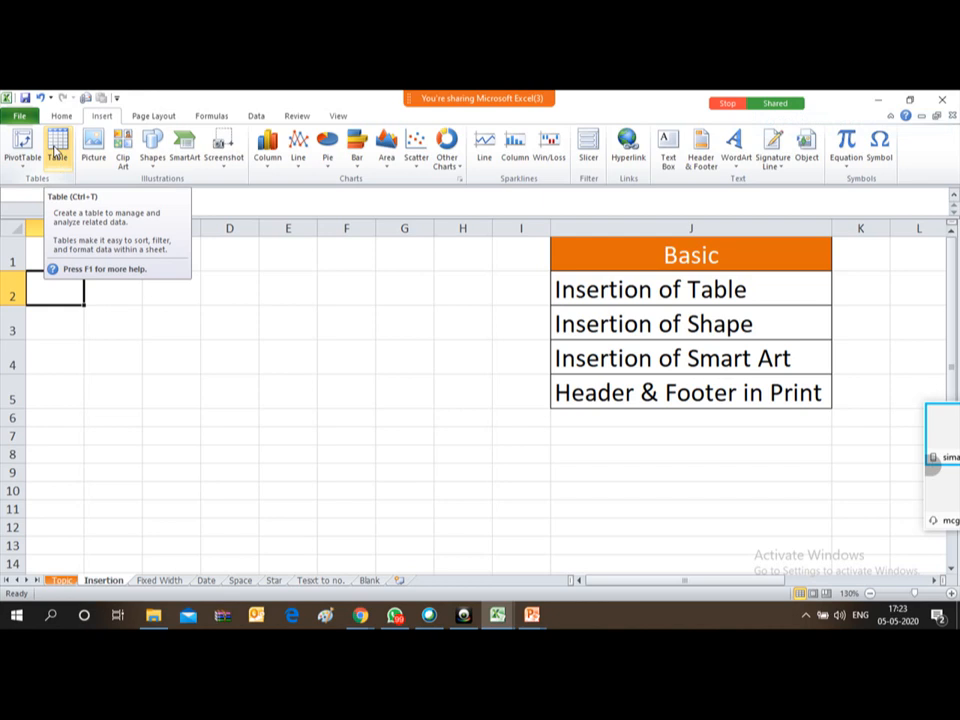
pyautogui.moveTo(49, 283); pyautogui.dragTo(345, 489)
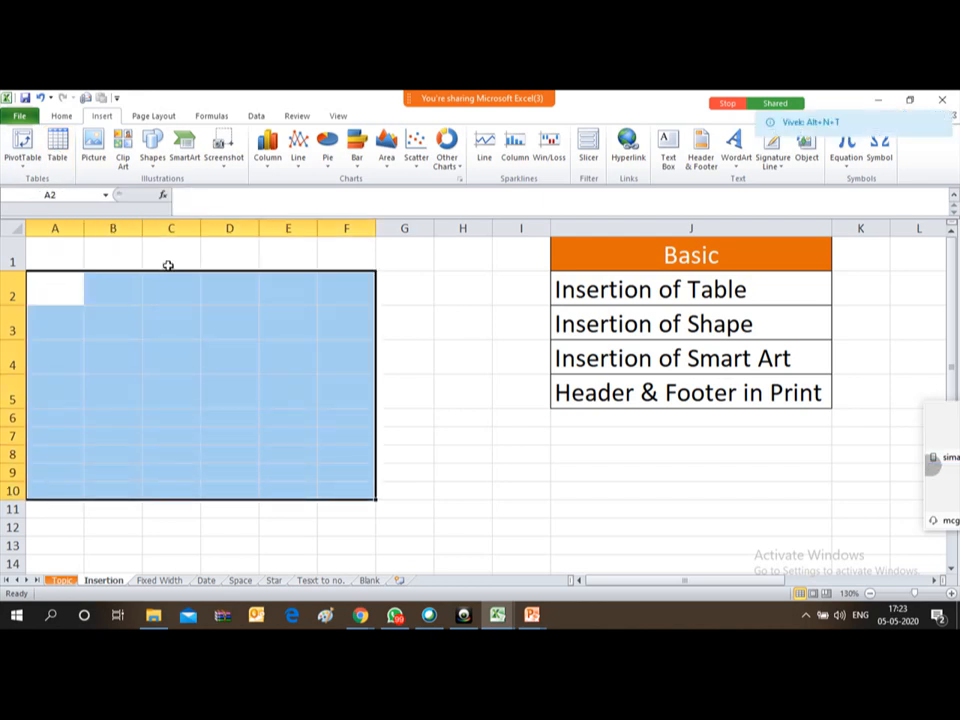
pyautogui.click(57, 148)
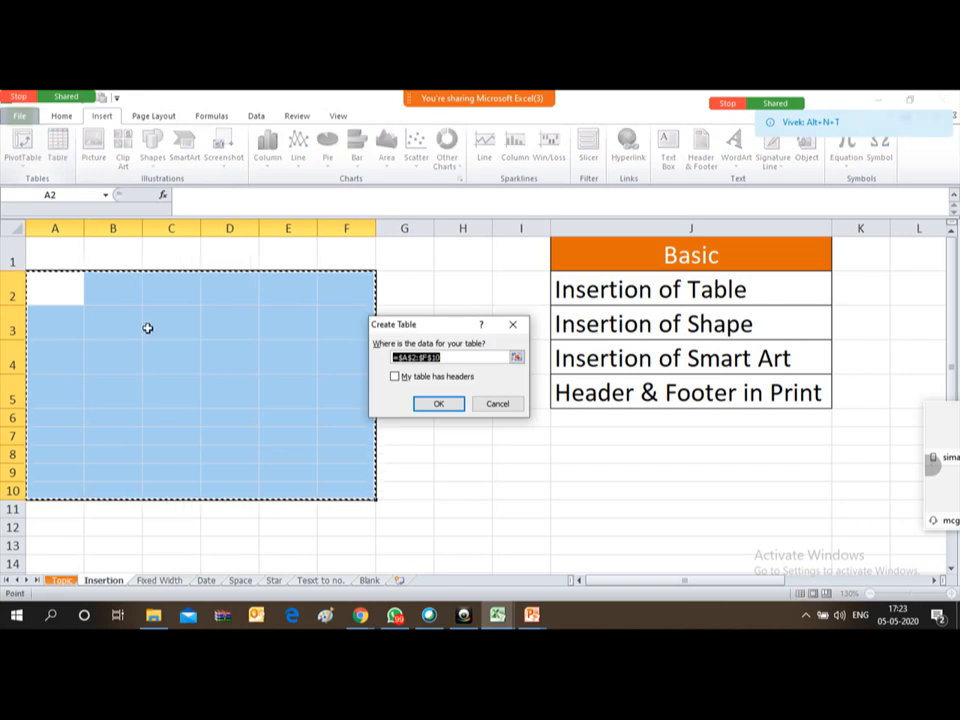
pyautogui.click(438, 403)
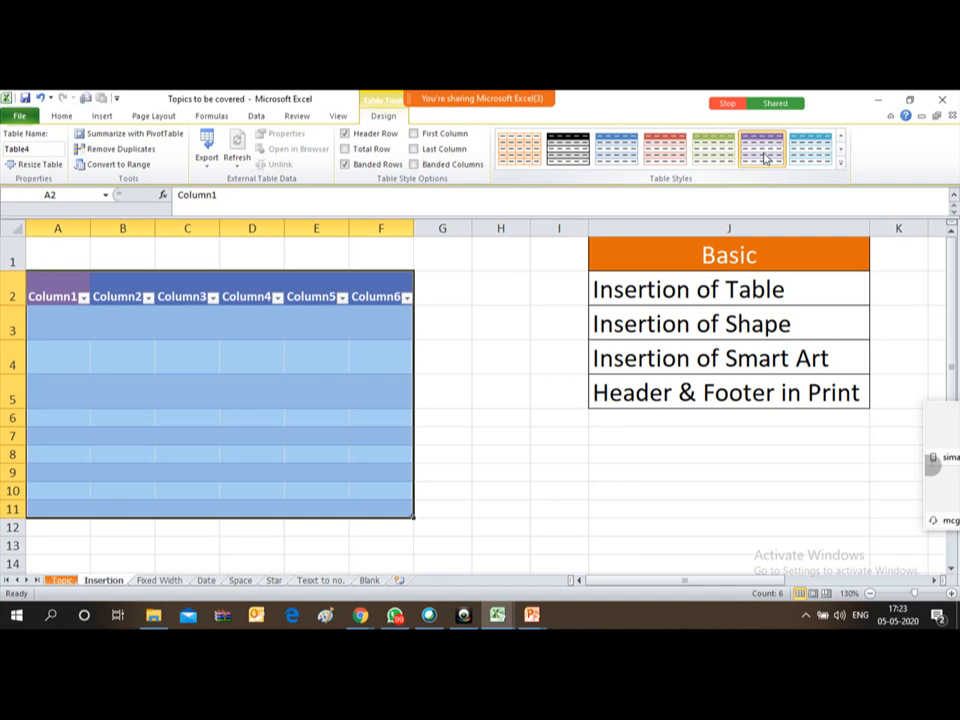
pyautogui.click(803, 155)
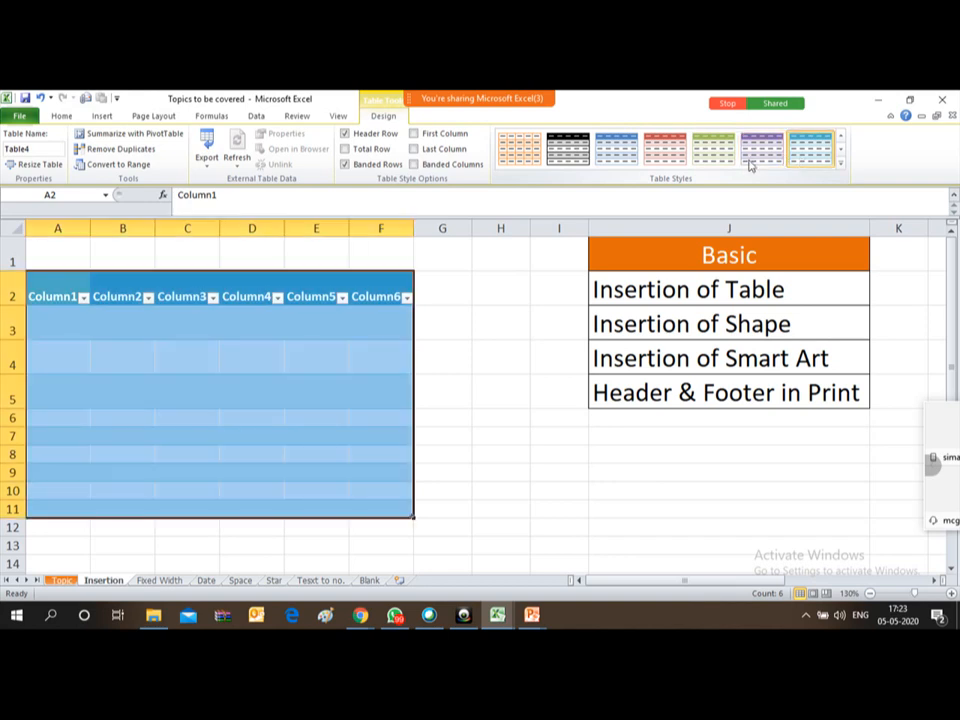
pyautogui.click(523, 161)
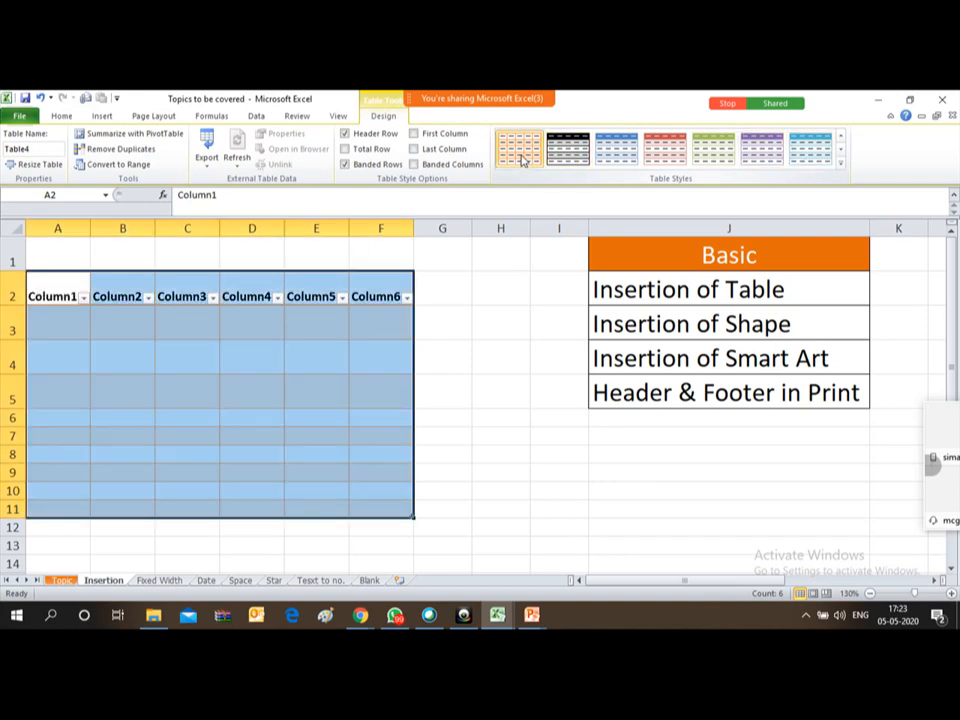
# Enter 100 in A3 and the formula =A3+100 in A4 of the table's first column.
pyautogui.click(67, 321)
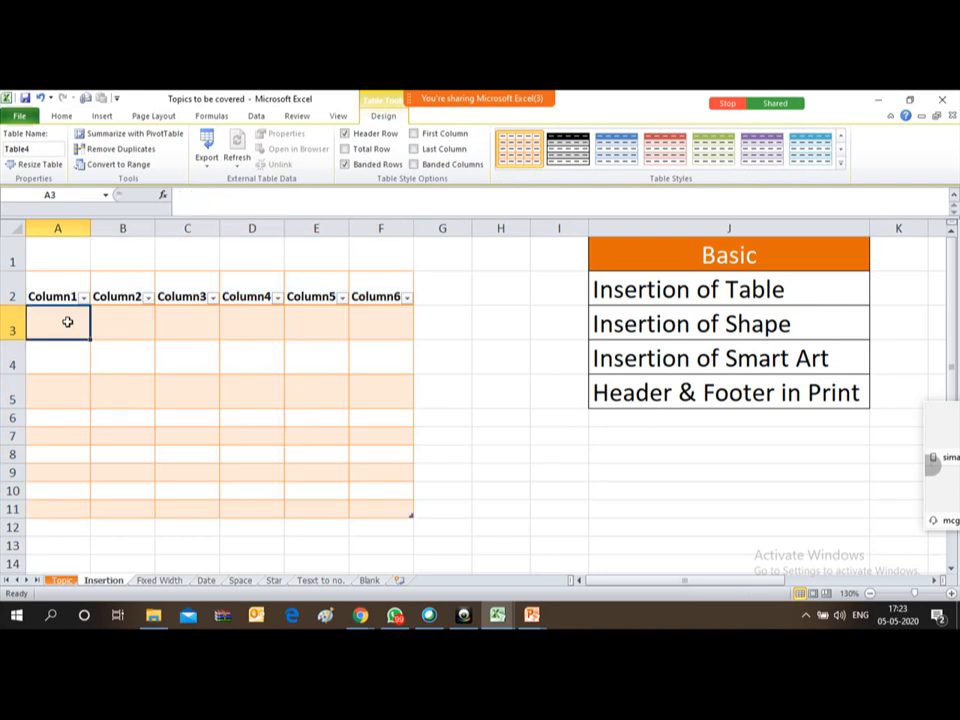
pyautogui.write('1')
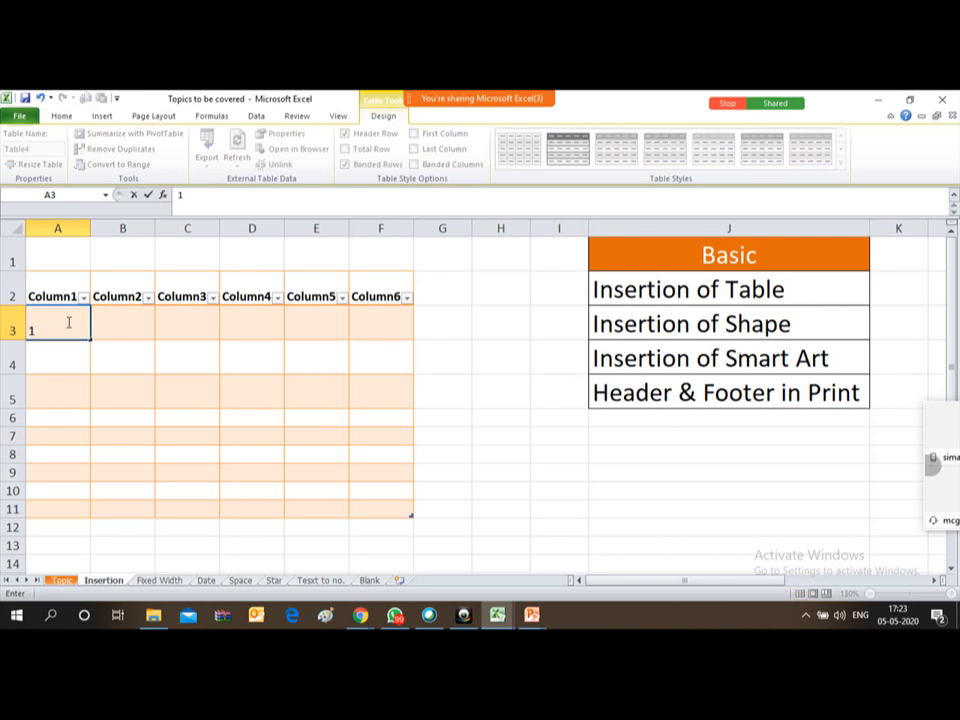
pyautogui.write('00')
pyautogui.press('Return')
pyautogui.click(67, 322)
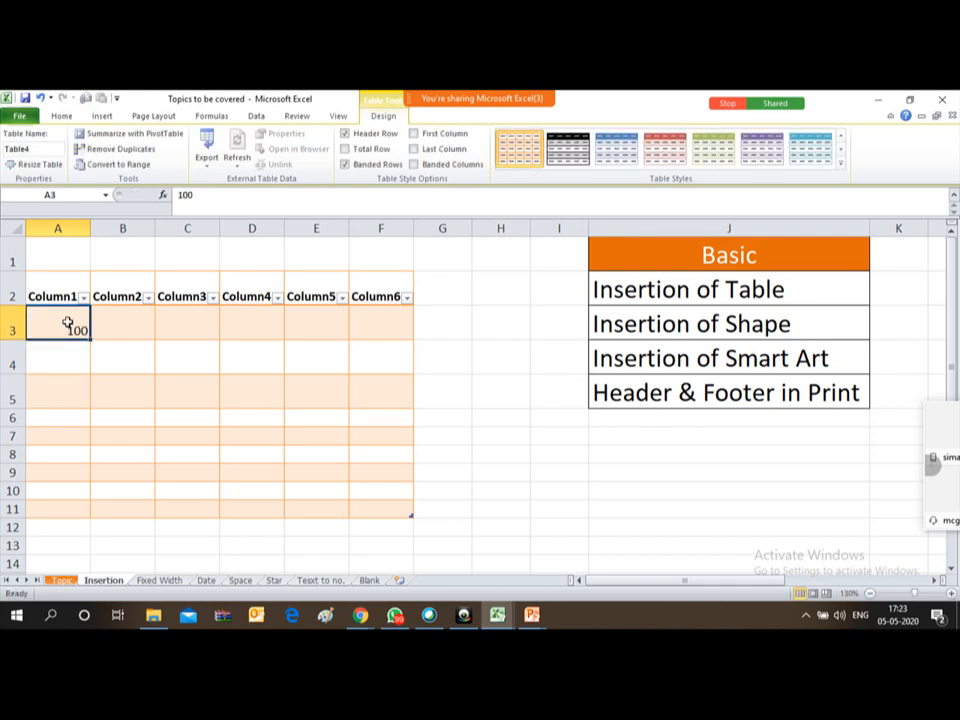
pyautogui.press('Return')
pyautogui.write('=')
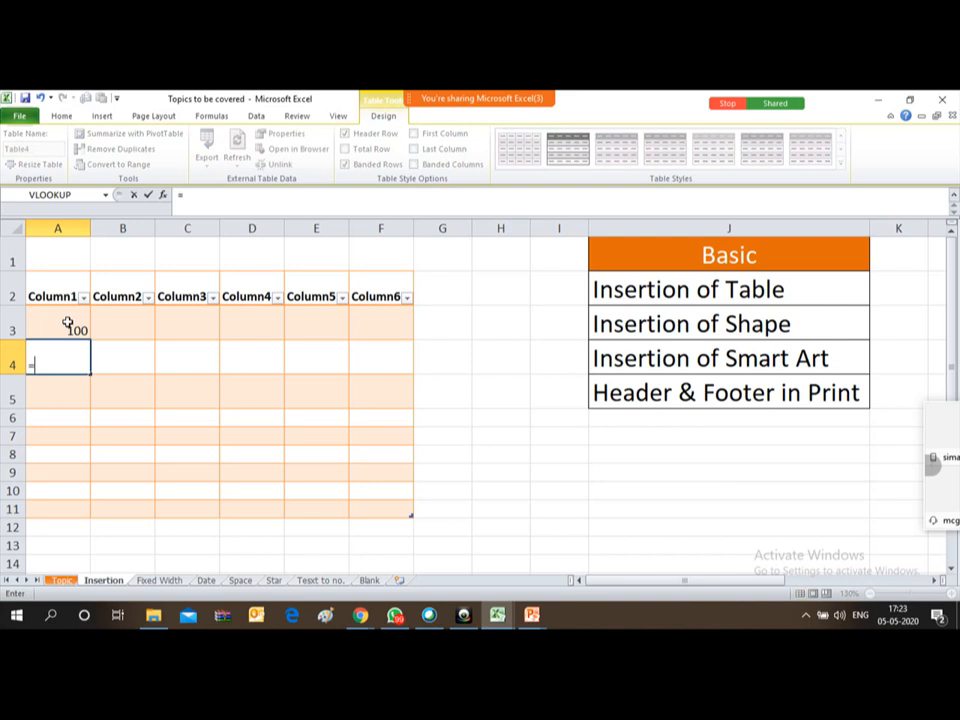
pyautogui.write('A3+100')
pyautogui.press('Return')
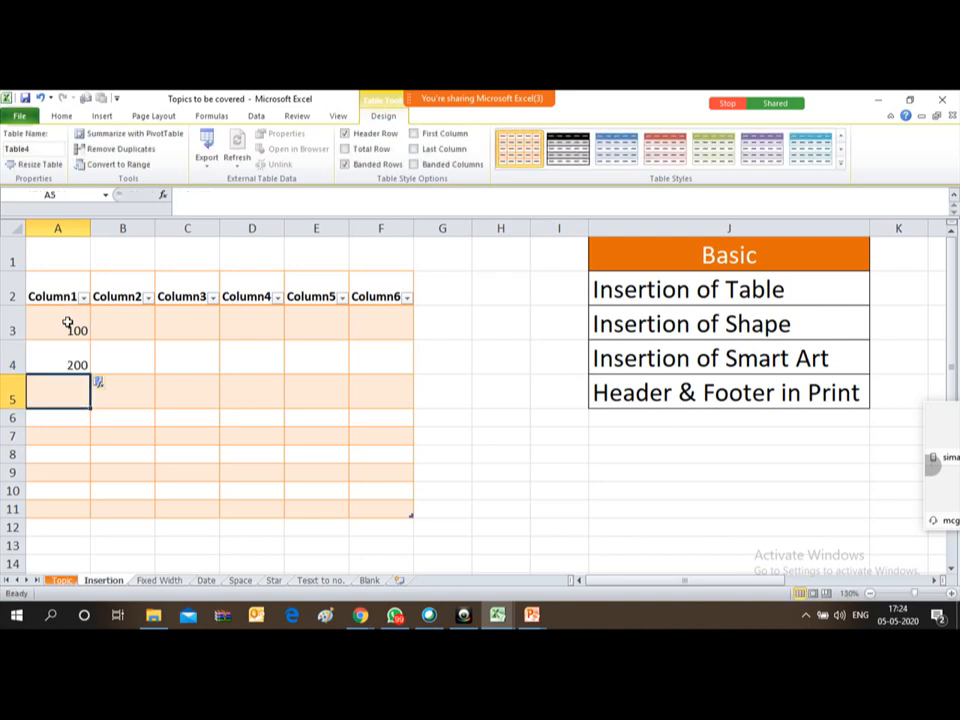
# Copy the formula in A4 down the first table column through A11.
pyautogui.press('Up')
pyautogui.hotkey('ctrl', 'c')
pyautogui.hotkey('shift', 'Down')
pyautogui.hotkey('shift', 'Down')
pyautogui.hotkey('shift', 'Down')
pyautogui.hotkey('shift', 'Down')
pyautogui.hotkey('shift', 'Down')
pyautogui.hotkey('shift', 'Down')
pyautogui.hotkey('shift', 'Down')
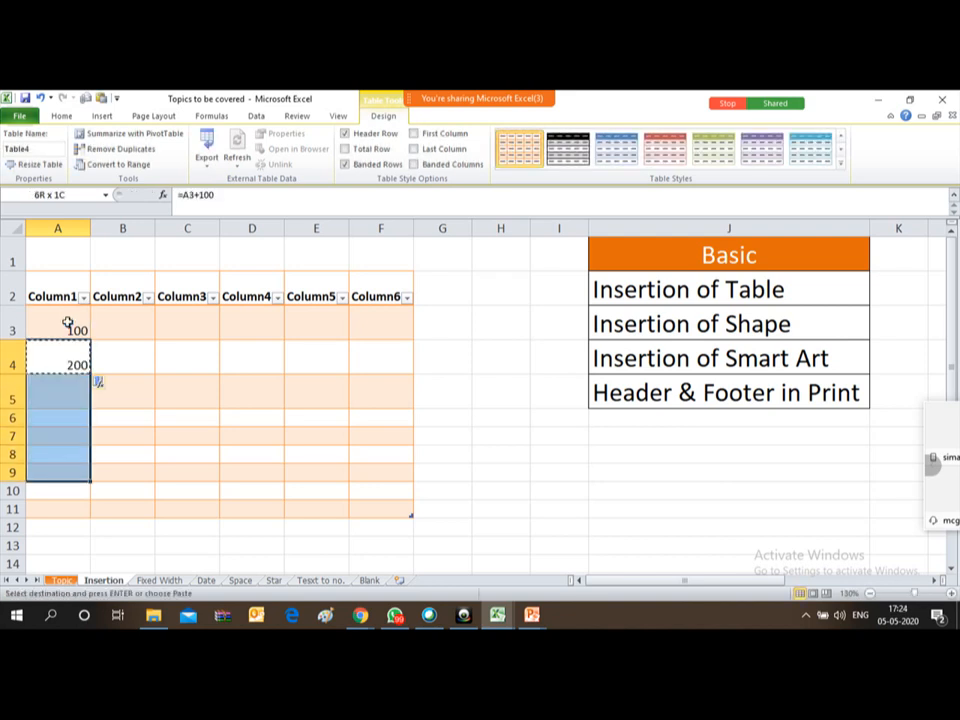
pyautogui.press('Return')
pyautogui.click(67, 322)
pyautogui.press('Right')
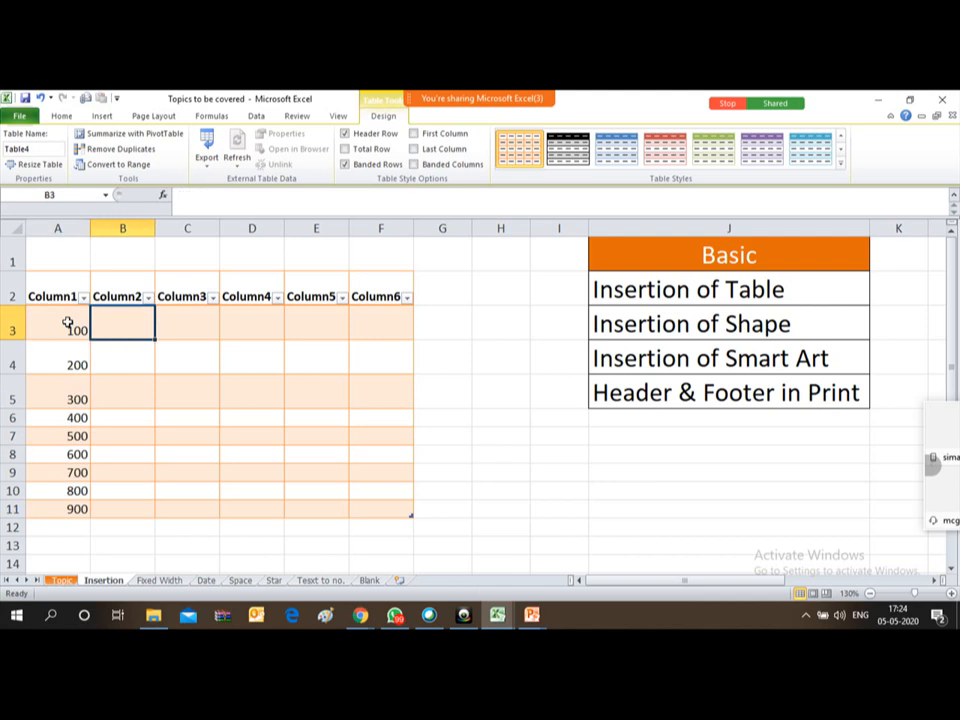
pyautogui.write('=')
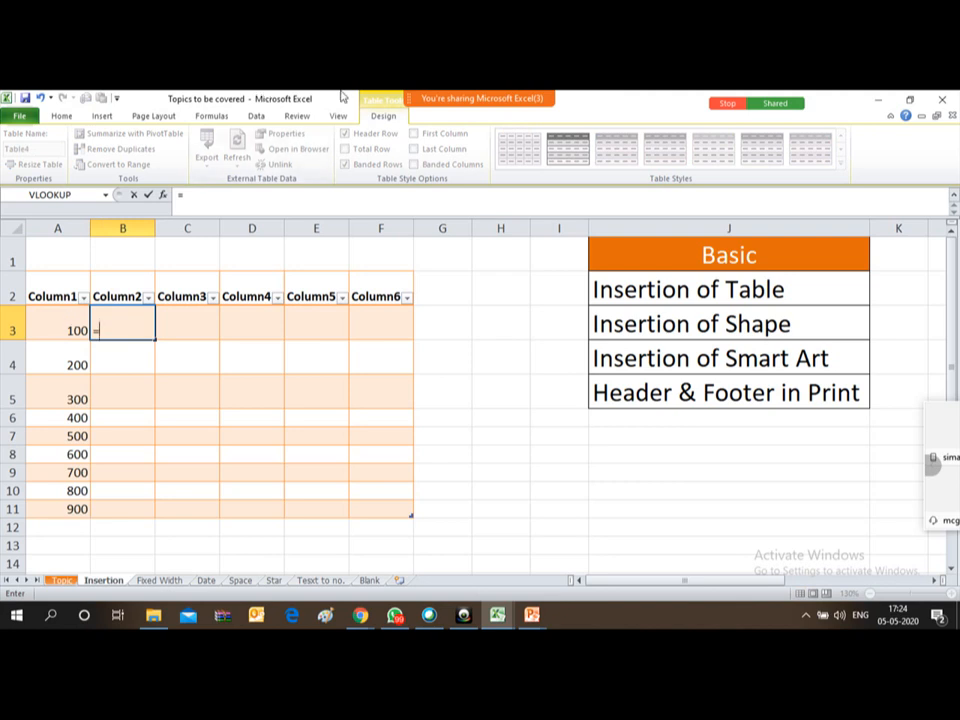
pyautogui.click(62, 331)
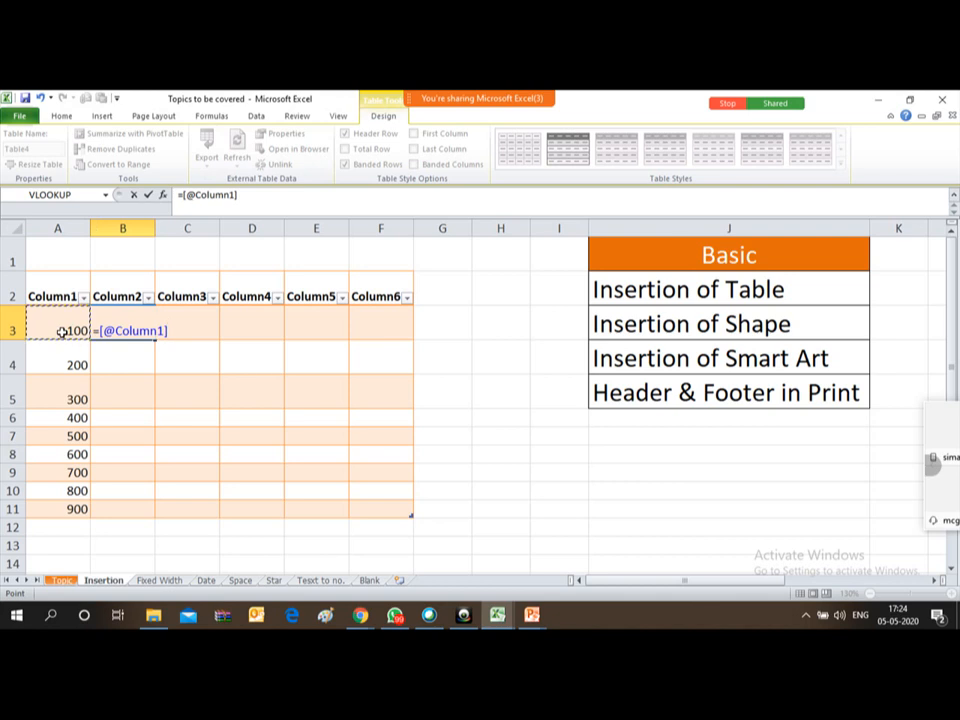
pyautogui.write('*2')
pyautogui.press('Return')
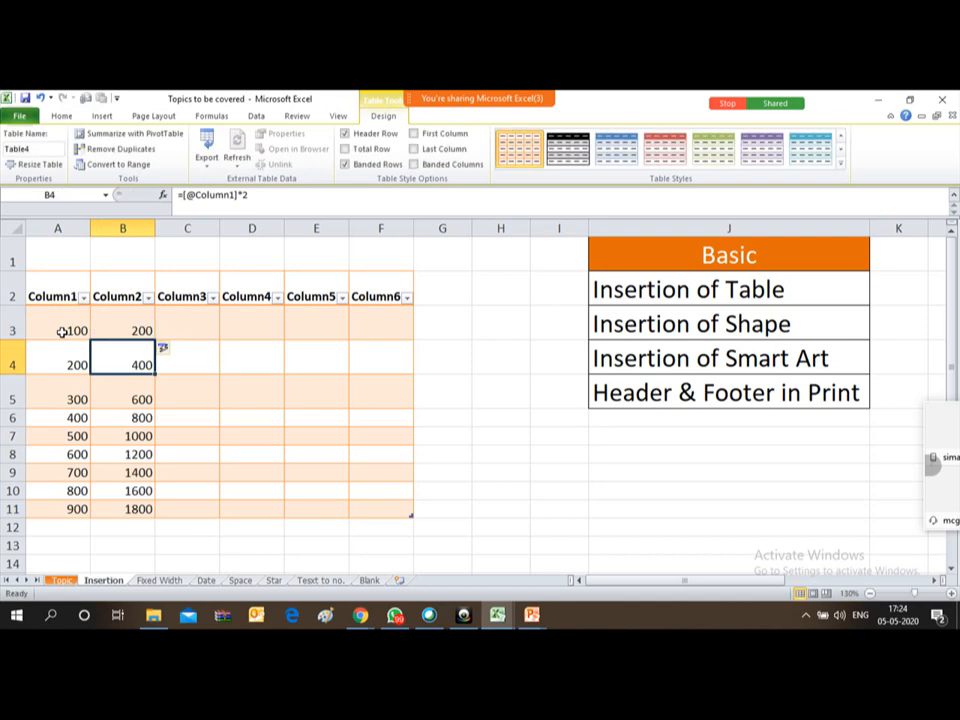
pyautogui.click(39, 527)
pyautogui.press('Return')
pyautogui.press('Return')
pyautogui.press('Return')
pyautogui.press('Return')
pyautogui.press('Return')
pyautogui.press('Return')
pyautogui.press('Return')
pyautogui.press('Return')
pyautogui.press('Return')
pyautogui.press('Return')
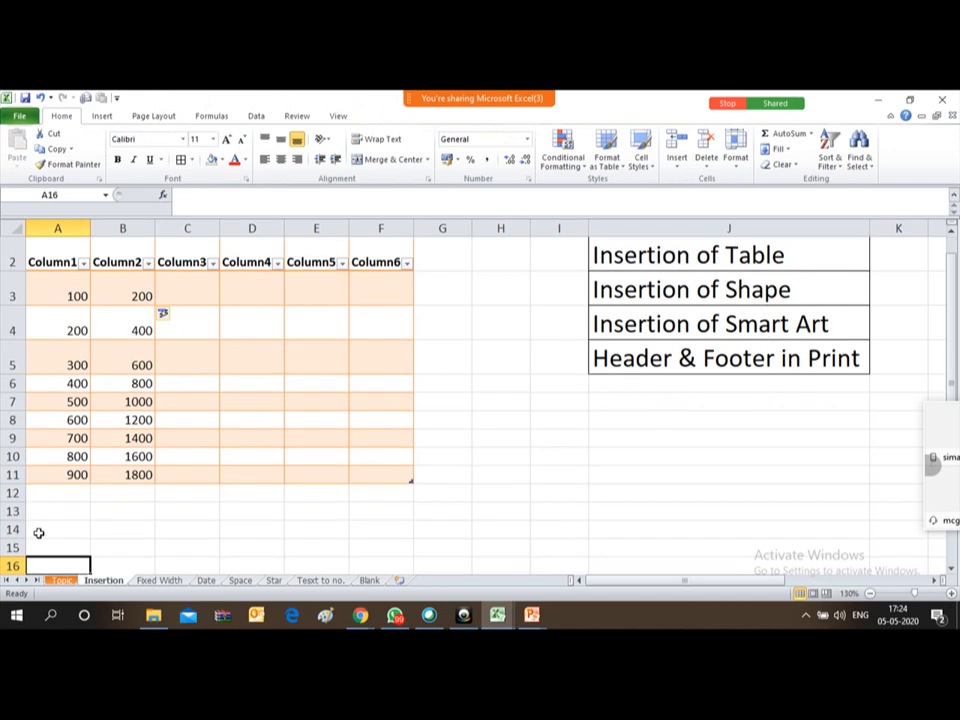
# Show the meeting chat to read the attendees' latest messages and make A13 the active cell.
pyautogui.moveTo(589, 92)
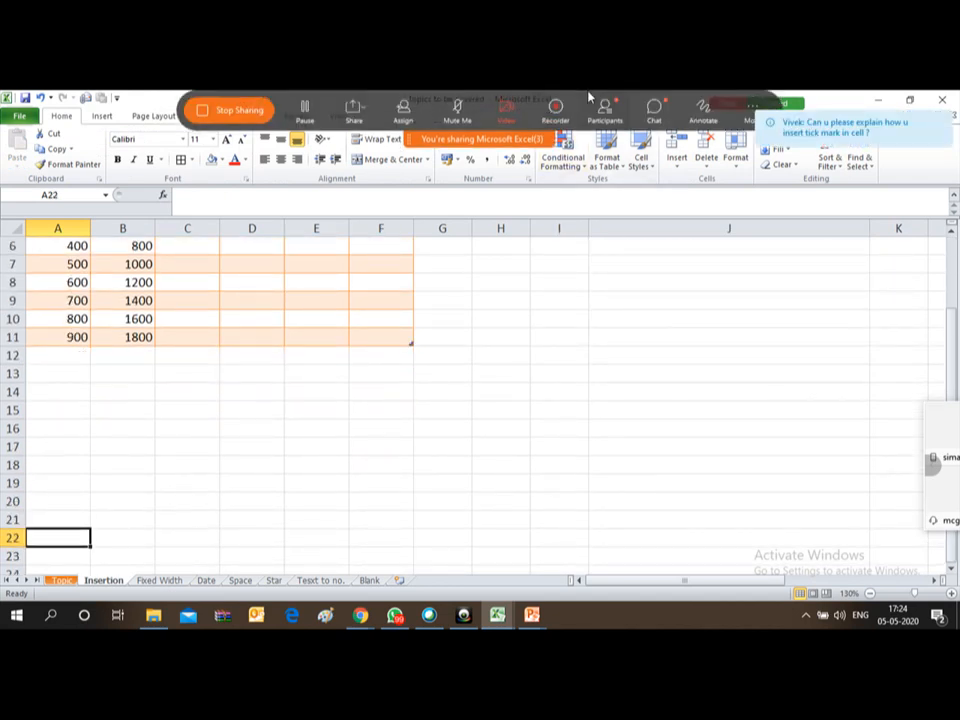
pyautogui.click(655, 112)
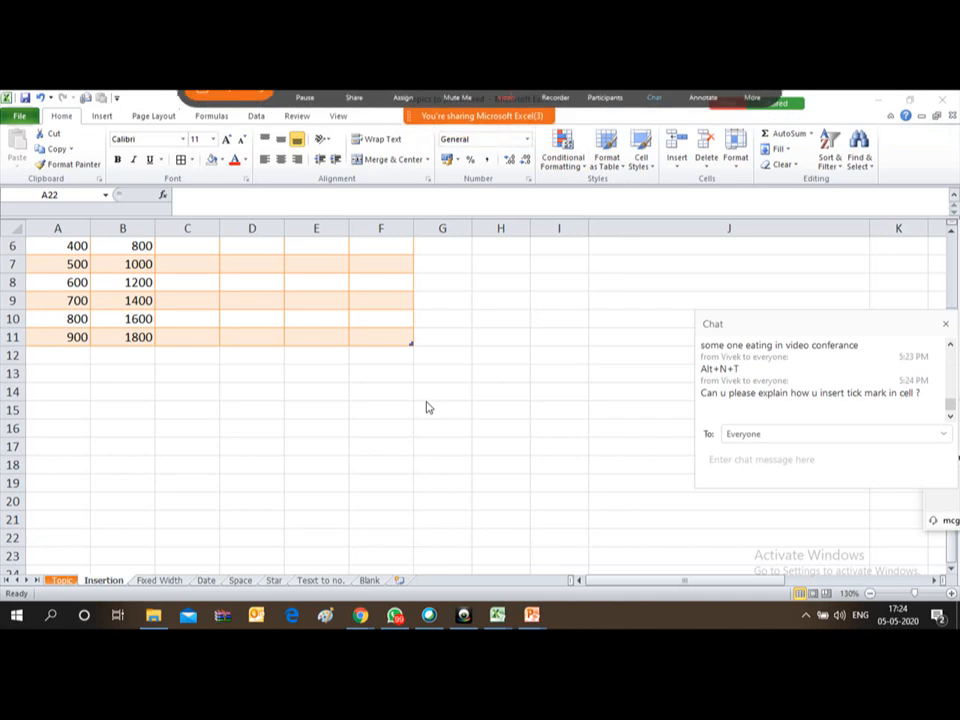
pyautogui.click(45, 375)
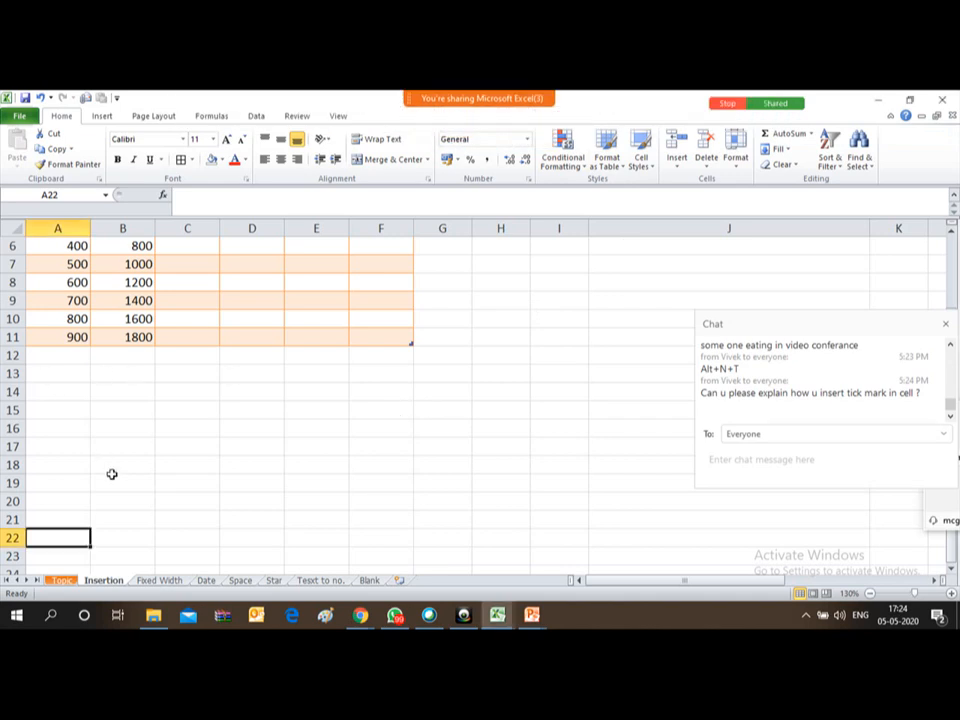
pyautogui.click(52, 359)
pyautogui.click(56, 376)
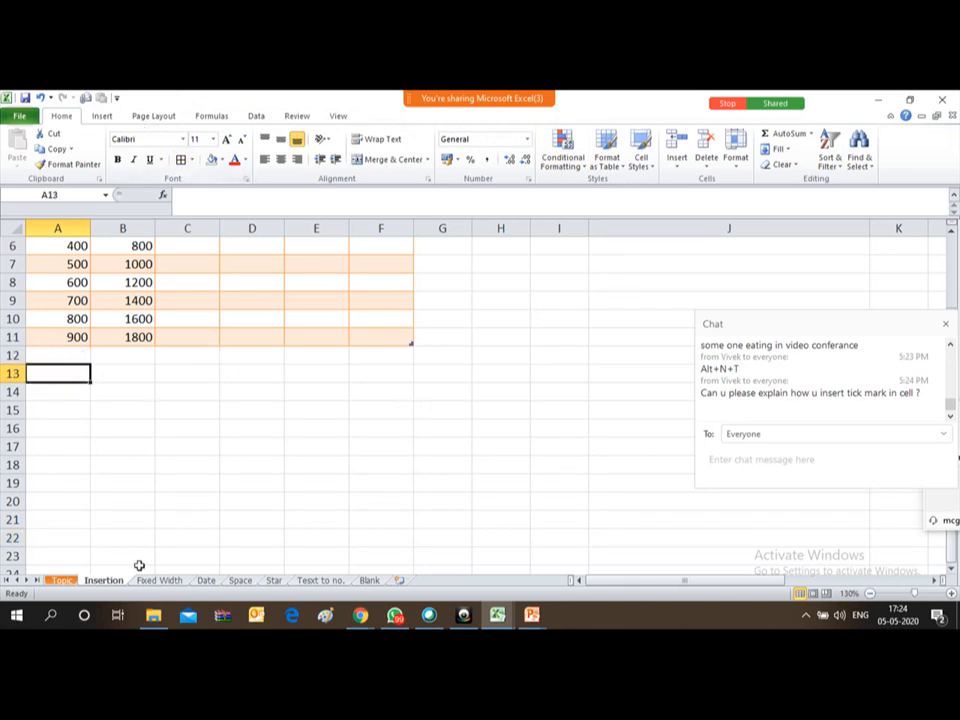
# Draw a rectangle about 10.5 cm wide and 5.4 cm high below the table on the Insertion sheet.
pyautogui.click(102, 117)
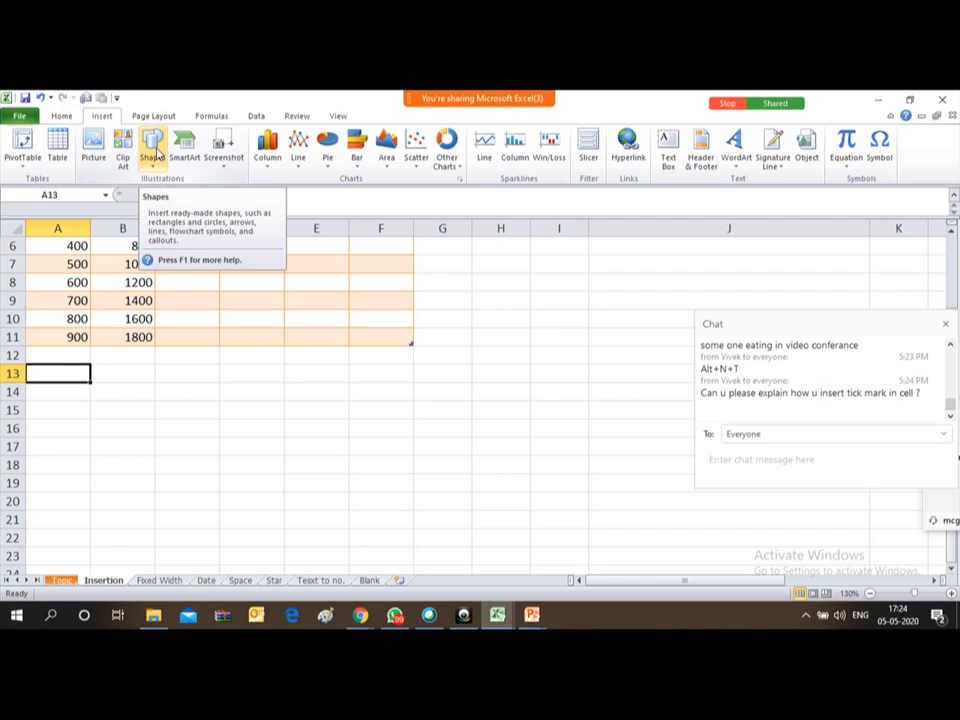
pyautogui.click(61, 582)
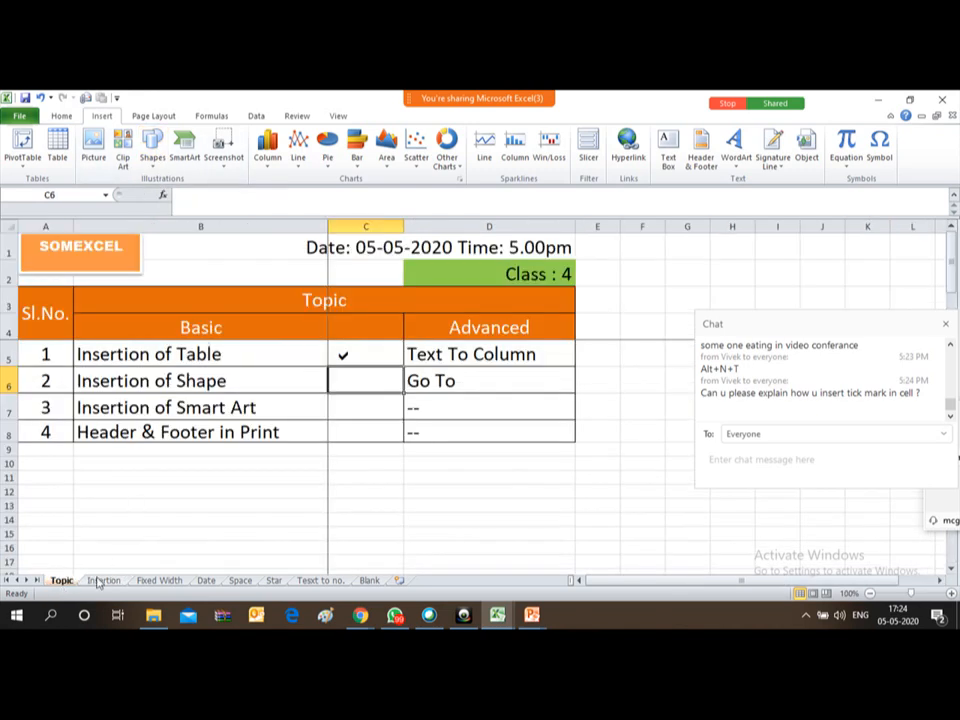
pyautogui.click(103, 580)
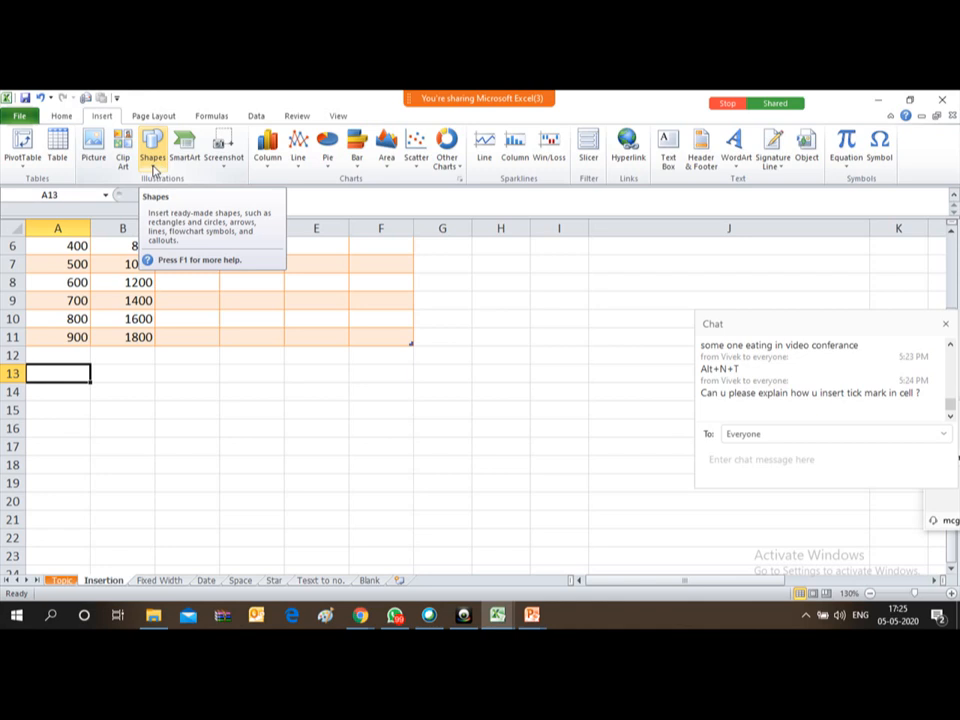
pyautogui.click(153, 160)
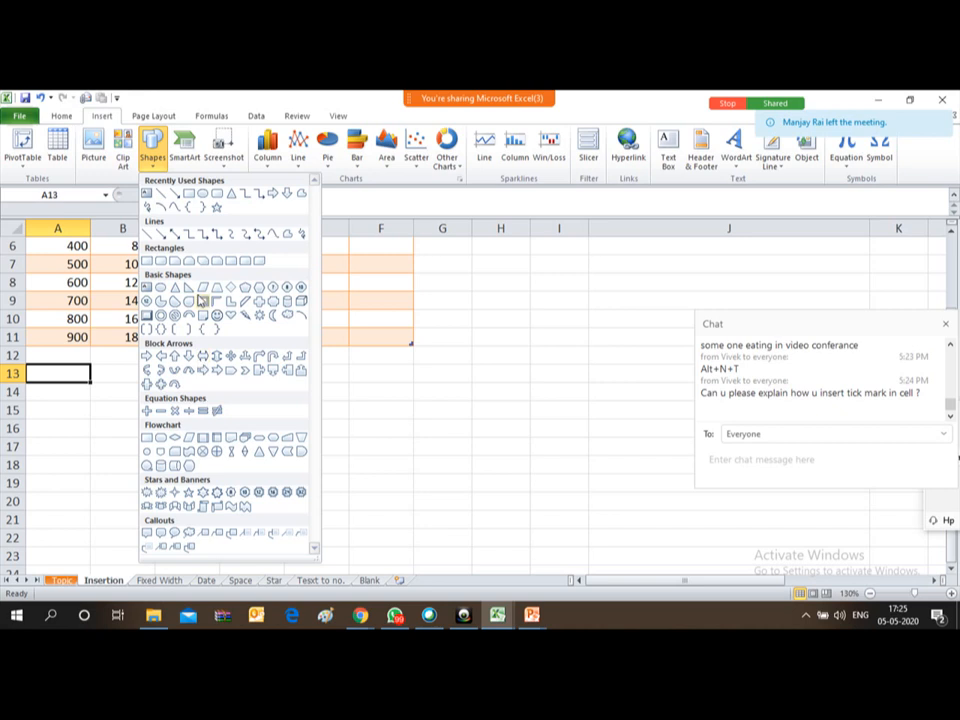
pyautogui.click(190, 194)
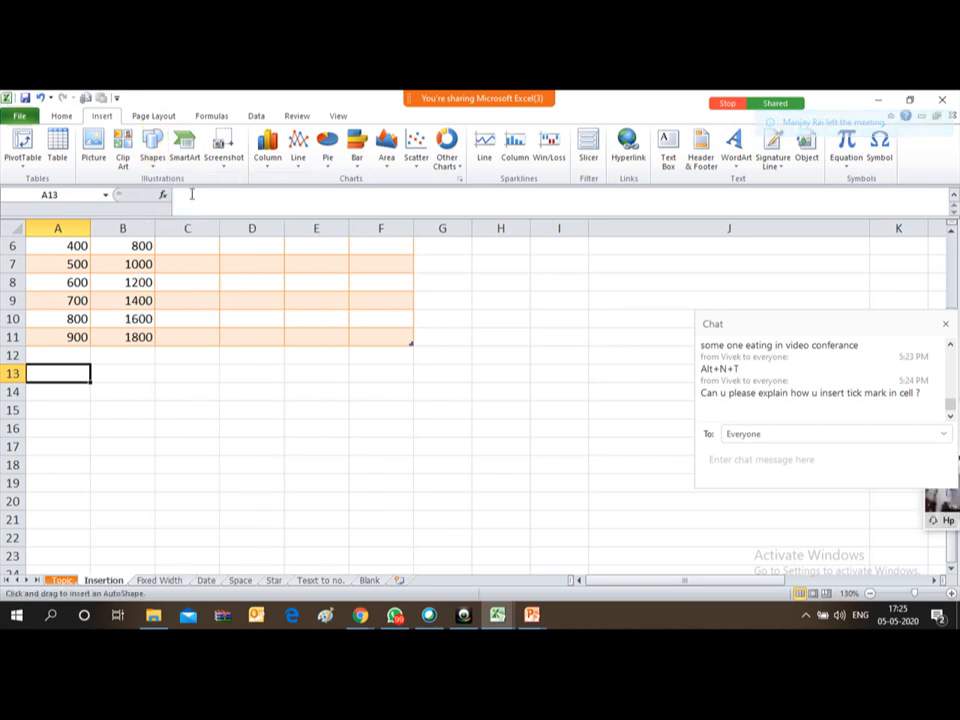
pyautogui.moveTo(69, 375)
pyautogui.mouseDown()
pyautogui.moveTo(276, 422)
pyautogui.moveTo(434, 561)
pyautogui.mouseUp()
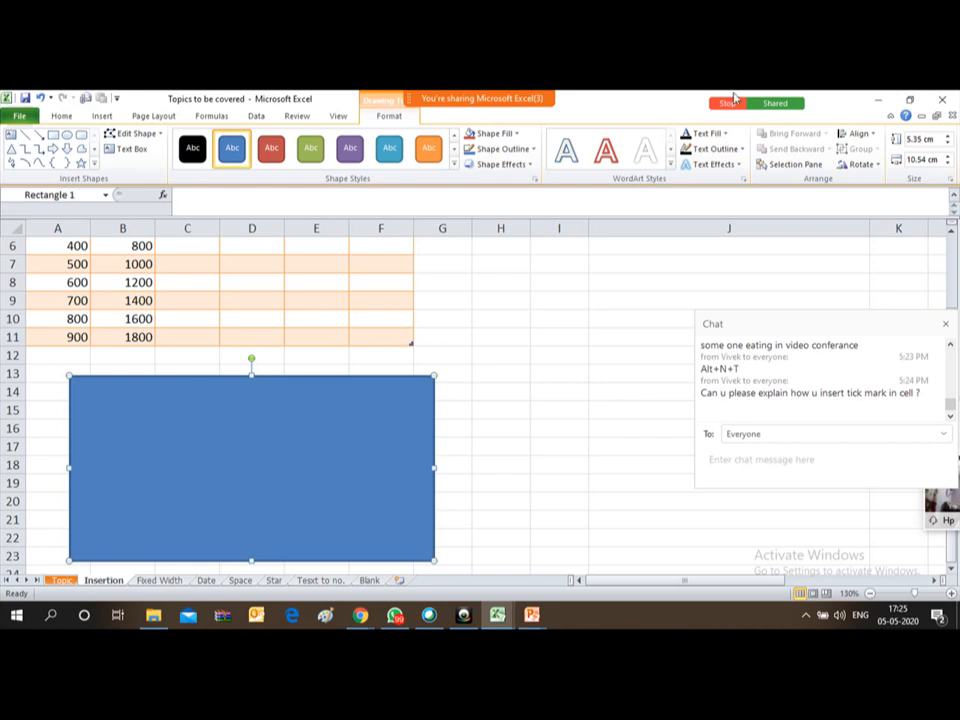
# Show the participants list above the meeting chat and look through it to check the attendees' microphone status.
pyautogui.moveTo(591, 100)
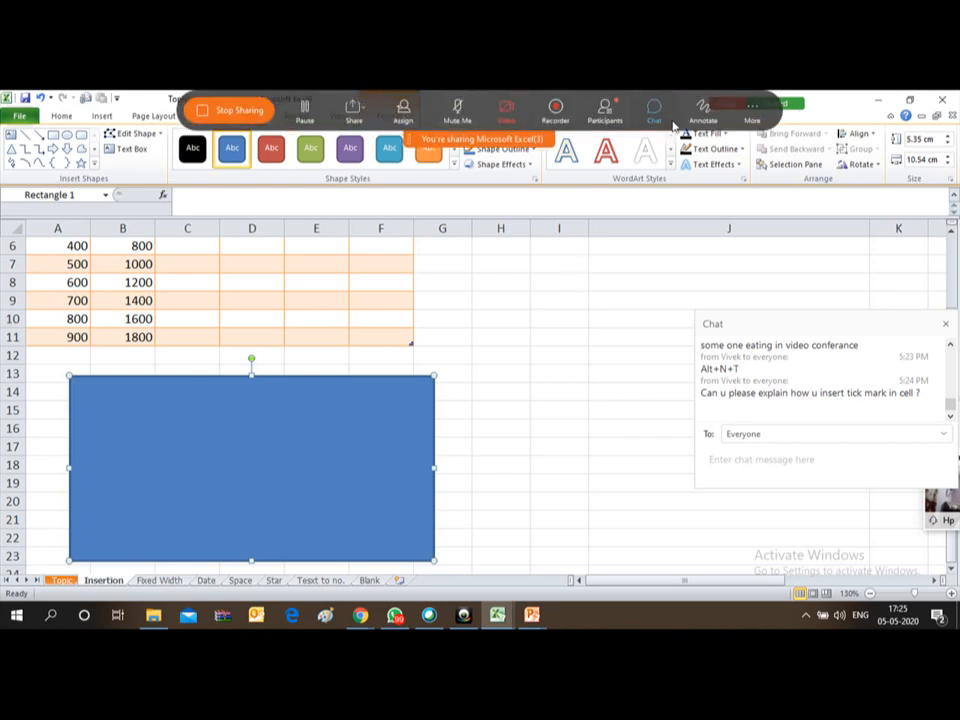
pyautogui.click(602, 110)
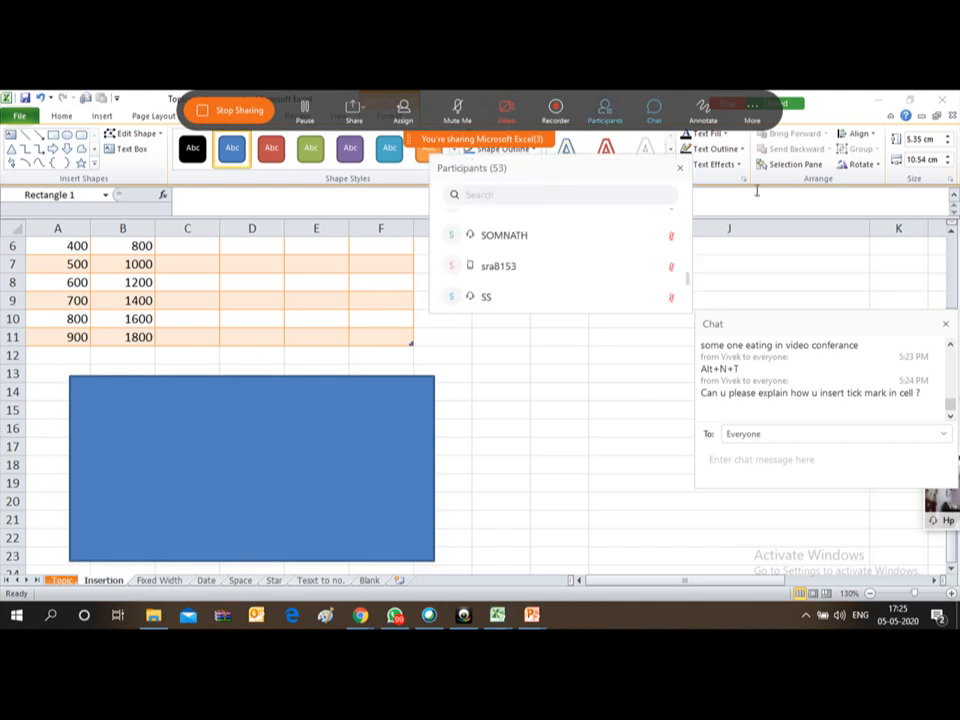
pyautogui.moveTo(633, 168); pyautogui.dragTo(797, 201)
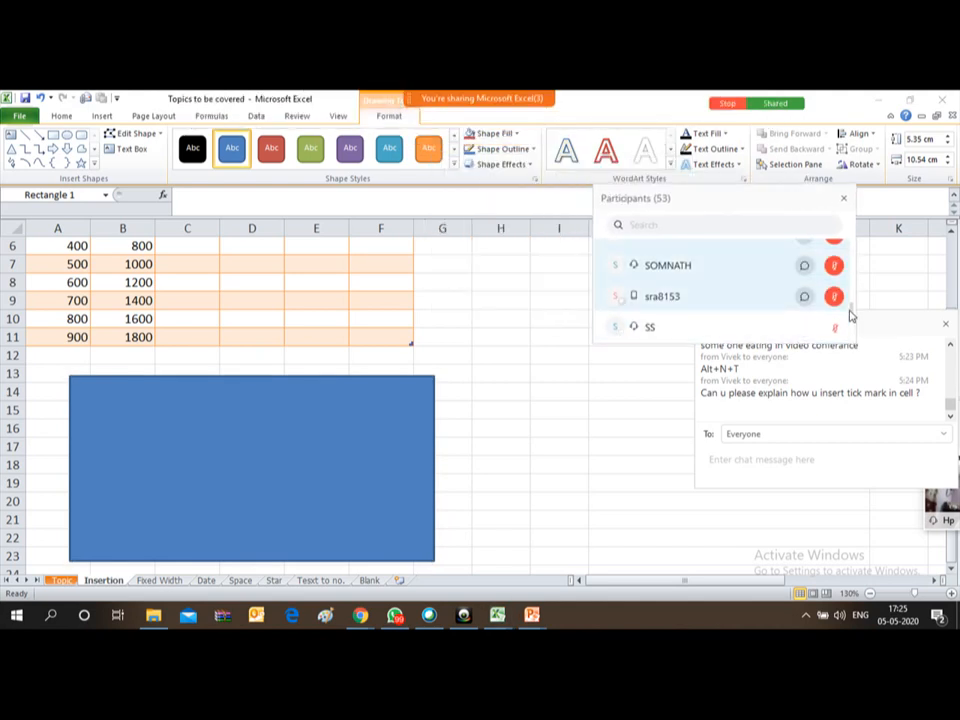
pyautogui.moveTo(850, 312); pyautogui.dragTo(851, 240)
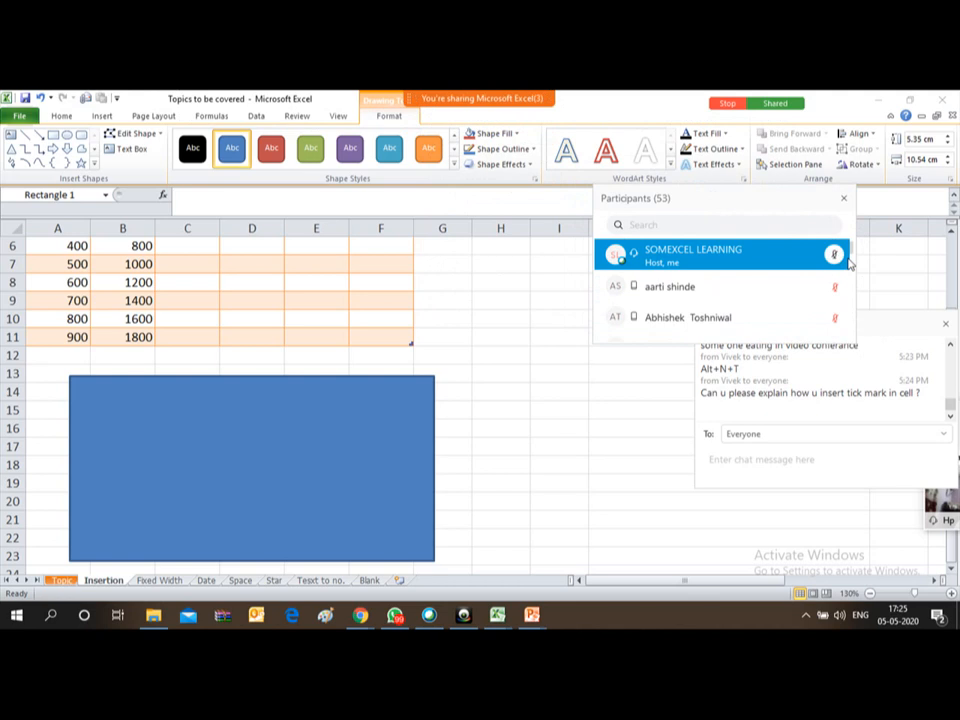
pyautogui.moveTo(852, 257); pyautogui.dragTo(853, 326)
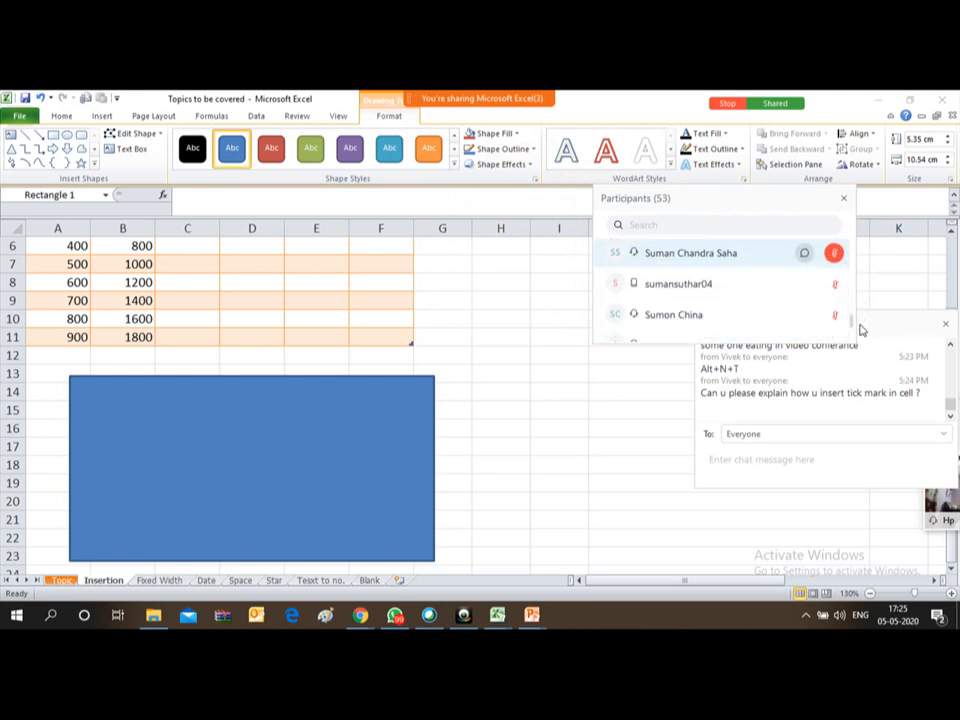
# Add the text India Is A Great Country inside the blue rectangle and close the participants list.
pyautogui.click(300, 444)
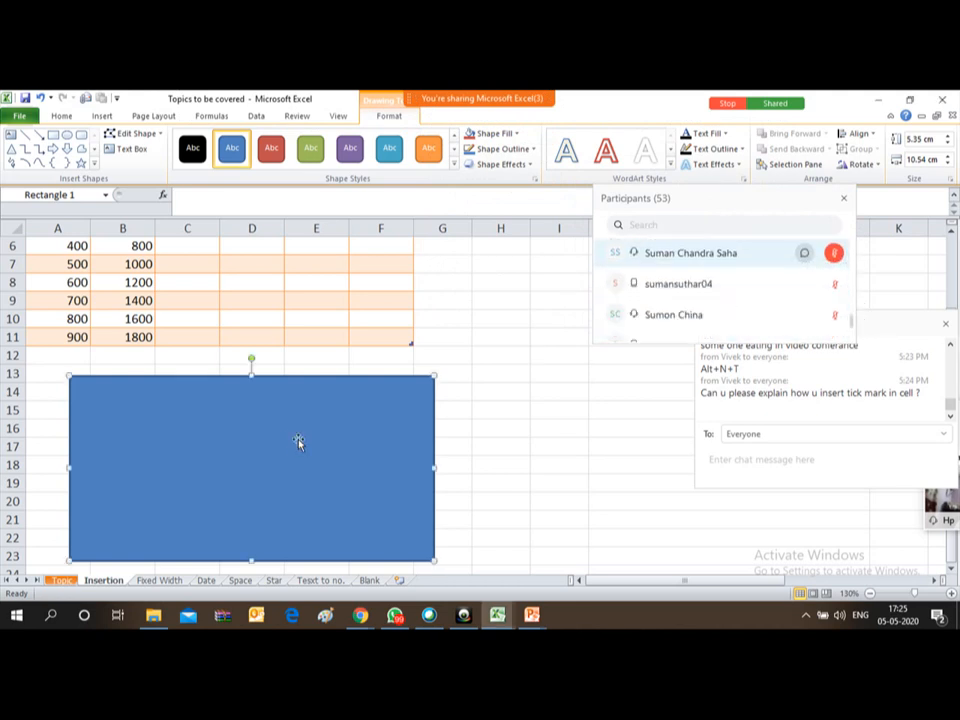
pyautogui.rightClick(148, 407)
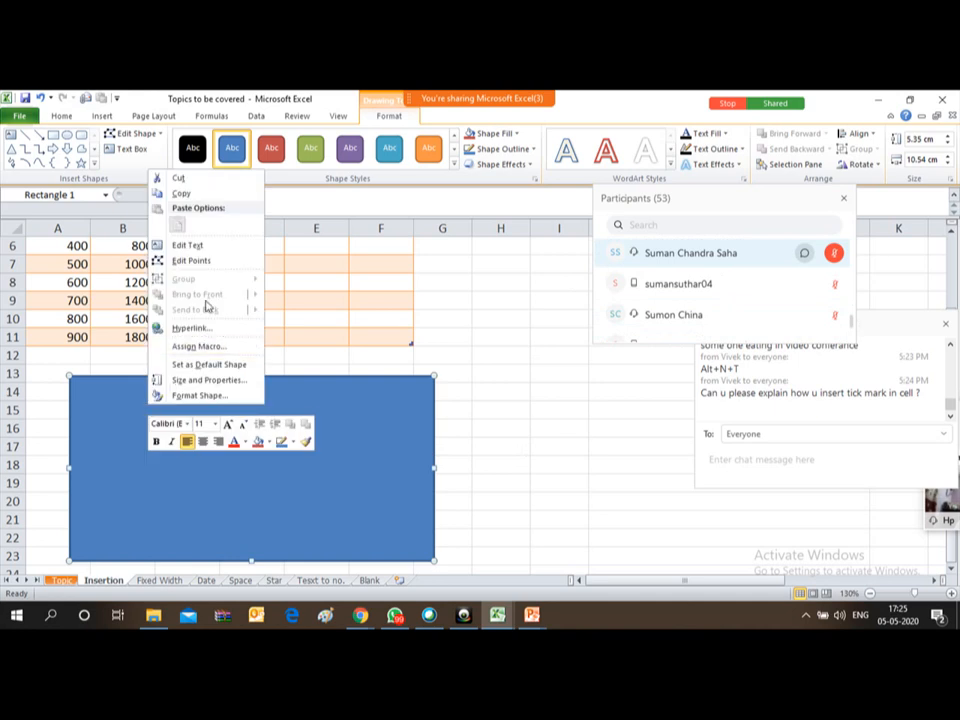
pyautogui.click(113, 424)
pyautogui.rightClick(113, 426)
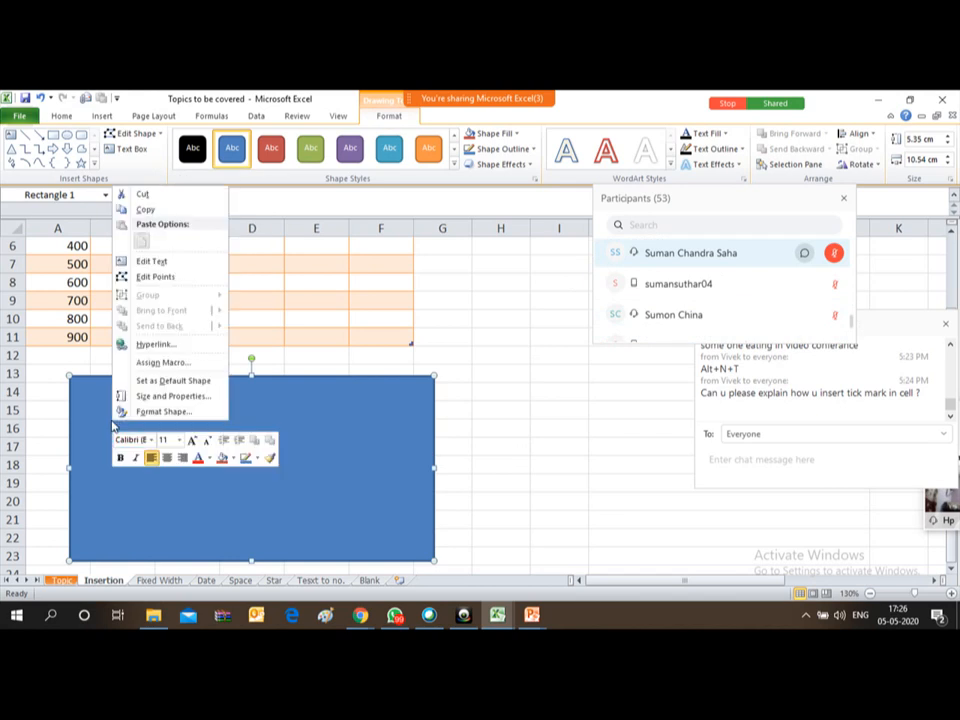
pyautogui.click(152, 262)
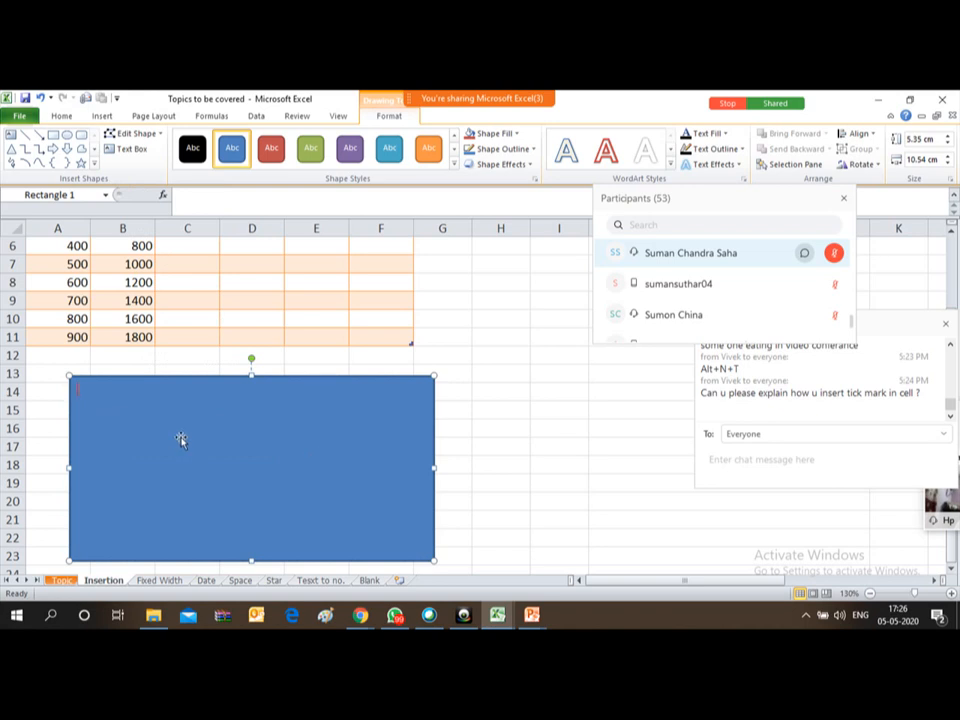
pyautogui.write('India')
pyautogui.write('Is A Great Country')
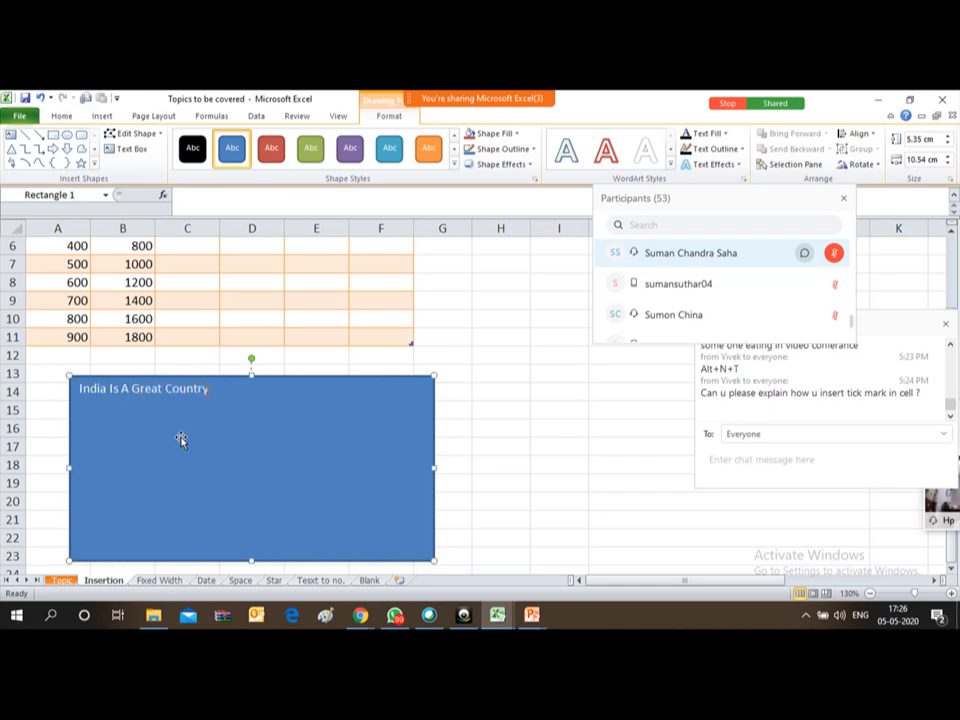
pyautogui.click(845, 203)
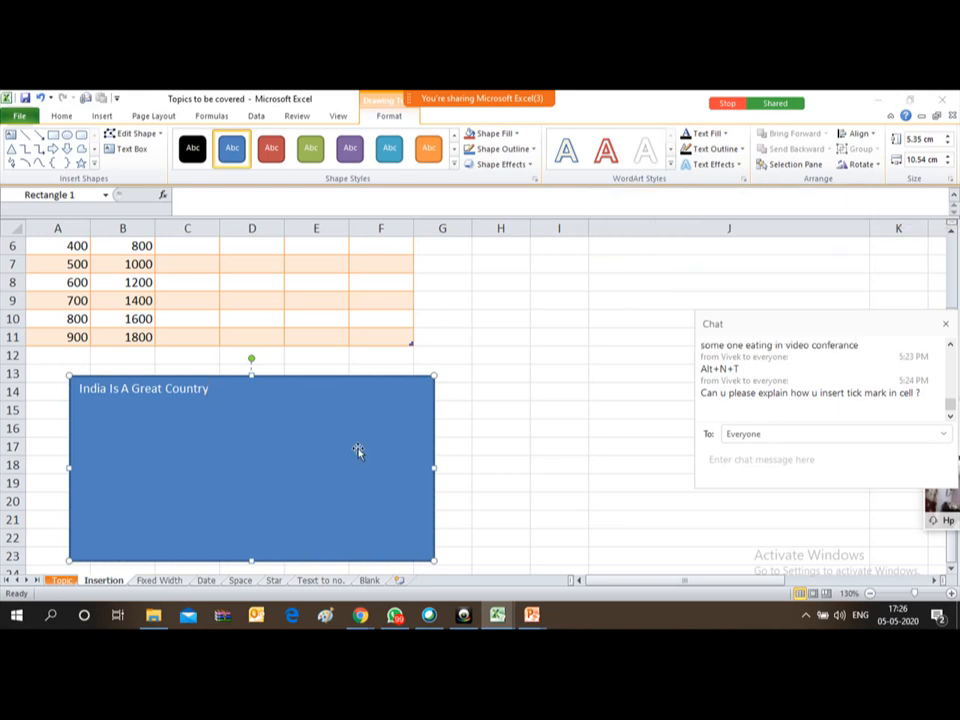
# Set the font size of the whole text in the rectangle to 40.
pyautogui.hotkey('shift', 'Left')
pyautogui.hotkey('shift', 'Left')
pyautogui.hotkey('shift', 'Left')
pyautogui.hotkey('shift', 'Left')
pyautogui.hotkey('shift', 'Left')
pyautogui.hotkey('shift', 'Left')
pyautogui.hotkey('shift', 'Left')
pyautogui.hotkey('shift', 'Left')
pyautogui.hotkey('shift', 'Left')
pyautogui.hotkey('shift', 'Left')
pyautogui.hotkey('shift', 'Left')
pyautogui.hotkey('shift', 'Left')
pyautogui.hotkey('shift', 'Left')
pyautogui.hotkey('shift', 'Left')
pyautogui.hotkey('shift', 'Left')
pyautogui.hotkey('shift', 'Left')
pyautogui.hotkey('shift', 'Left')
pyautogui.hotkey('shift', 'Left')
pyautogui.hotkey('shift', 'Left')
pyautogui.hotkey('shift', 'Left')
pyautogui.hotkey('shift', 'Left')
pyautogui.hotkey('shift', 'Left')
pyautogui.hotkey('shift', 'Left')
pyautogui.hotkey('shift', 'Left')
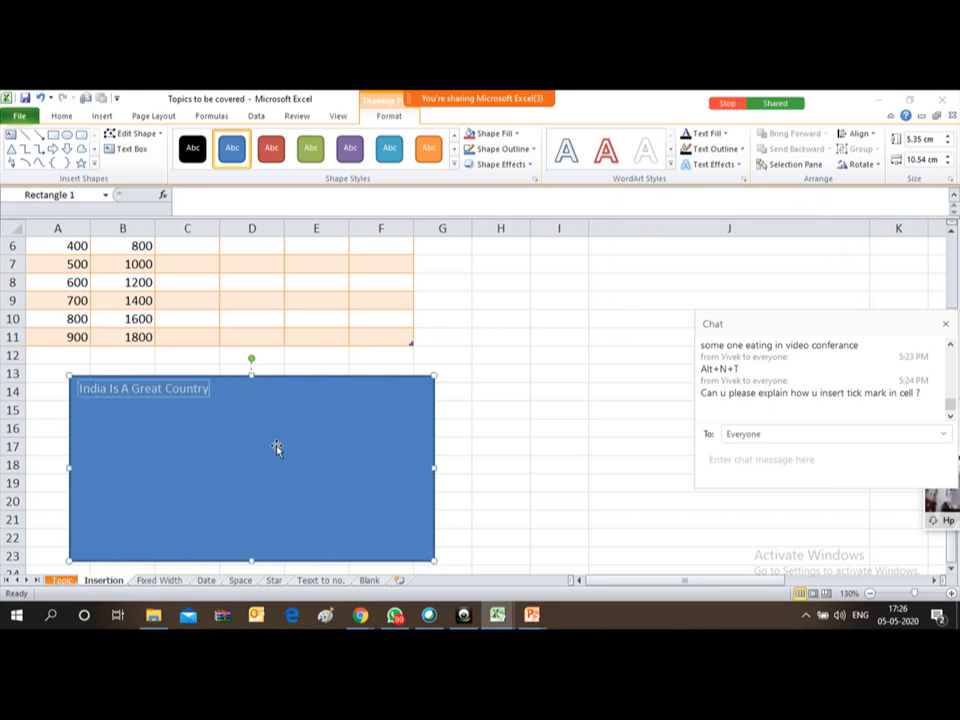
pyautogui.click(61, 116)
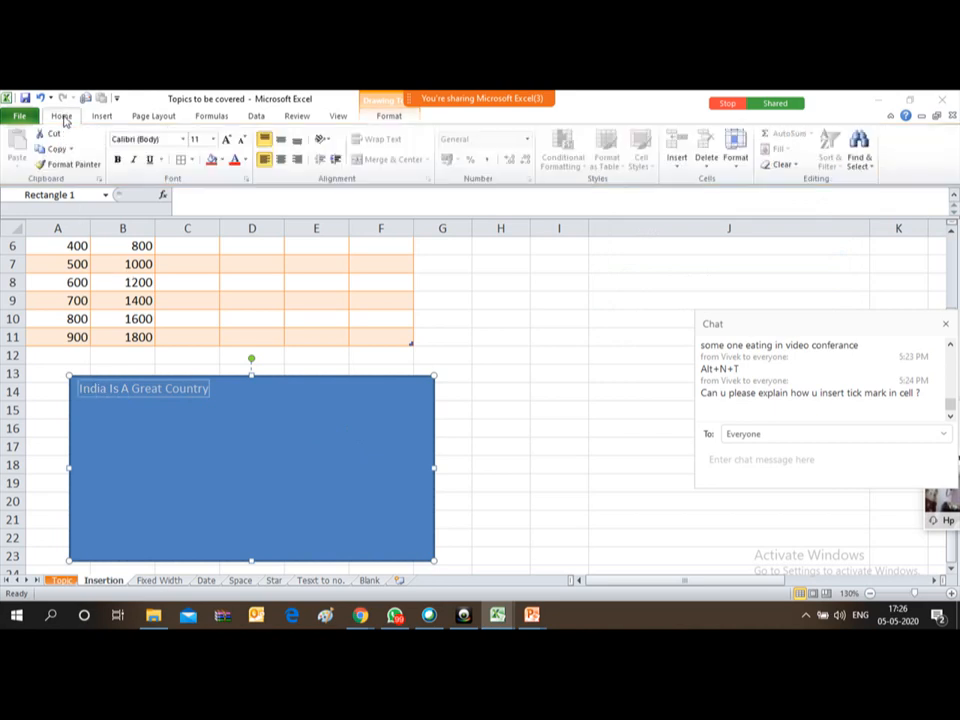
pyautogui.click(101, 117)
pyautogui.click(62, 117)
pyautogui.click(213, 139)
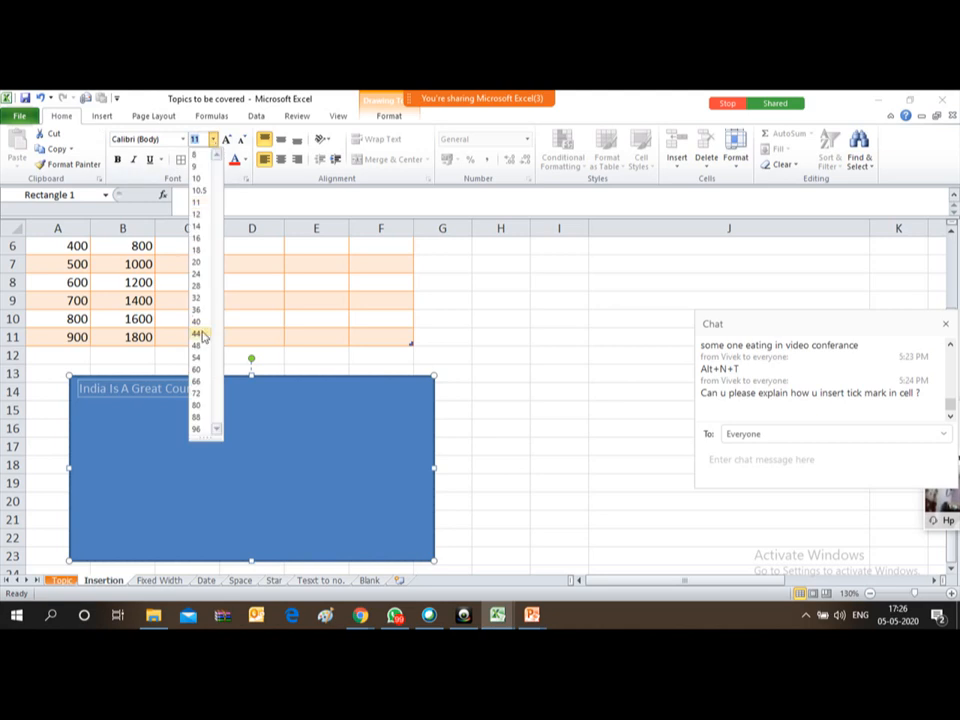
pyautogui.click(197, 321)
pyautogui.click(316, 481)
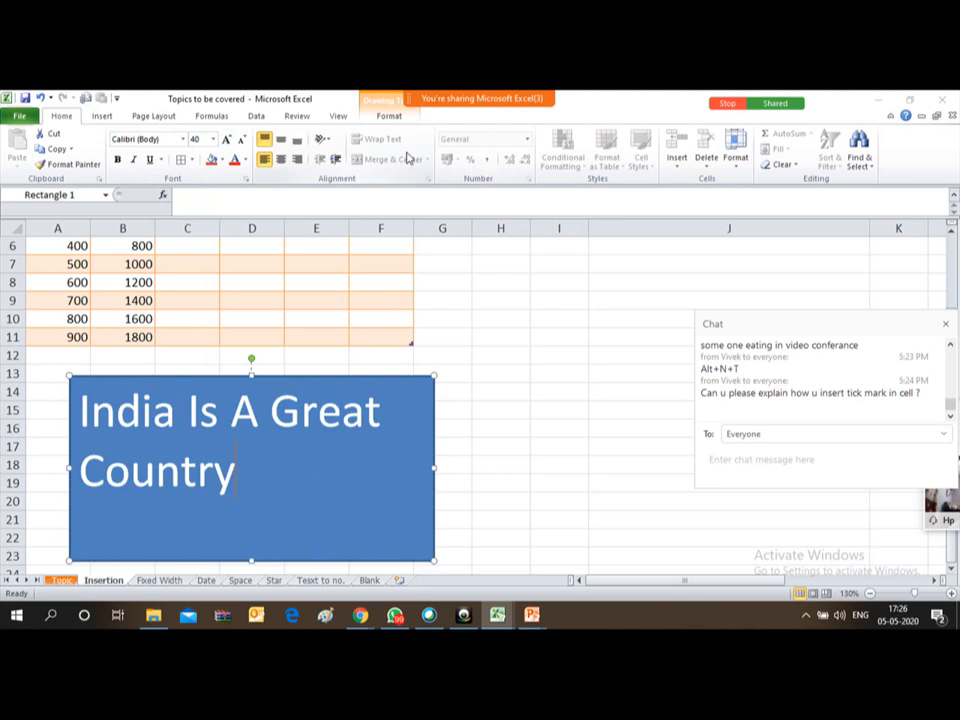
# Try green, purple, aqua and plain orange styles on the rectangle, ending with the glossy orange style from the last row of the full style gallery.
pyautogui.click(388, 113)
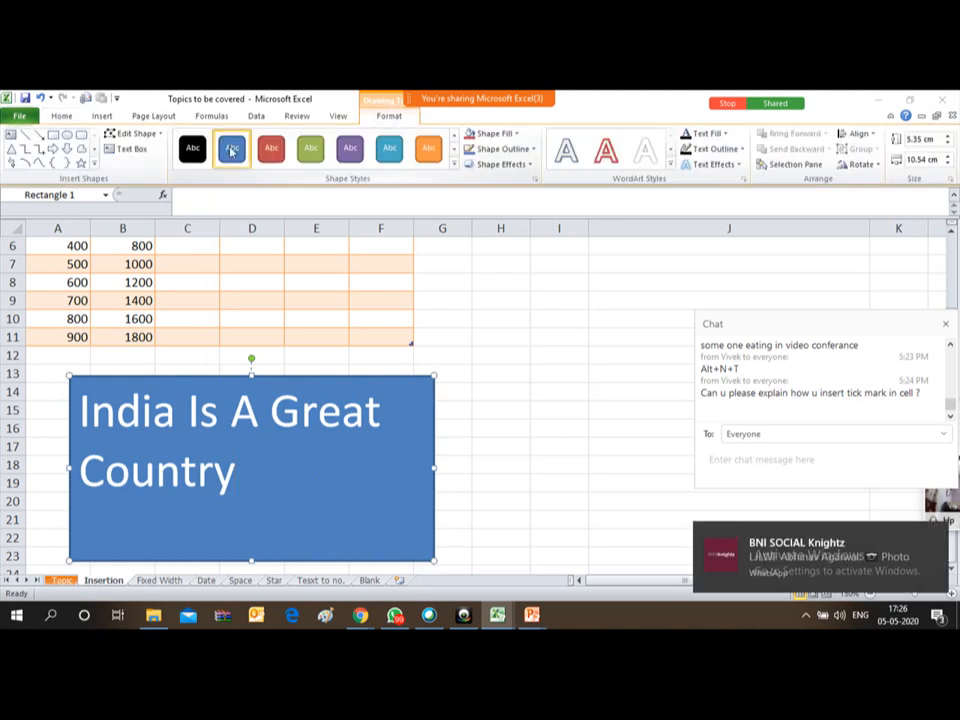
pyautogui.click(310, 157)
pyautogui.click(350, 150)
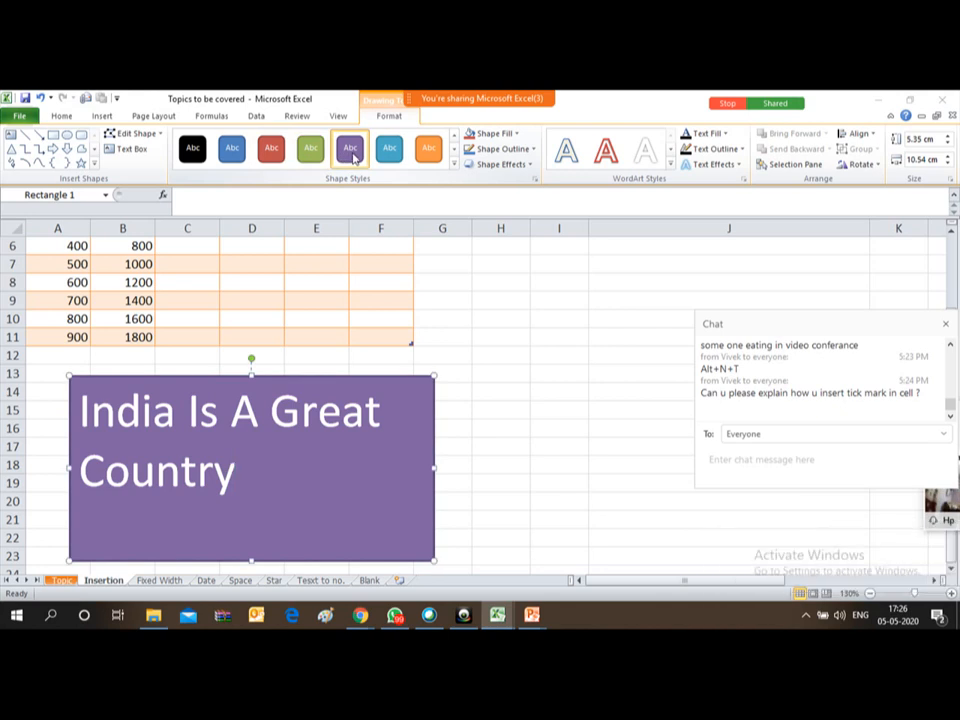
pyautogui.click(389, 150)
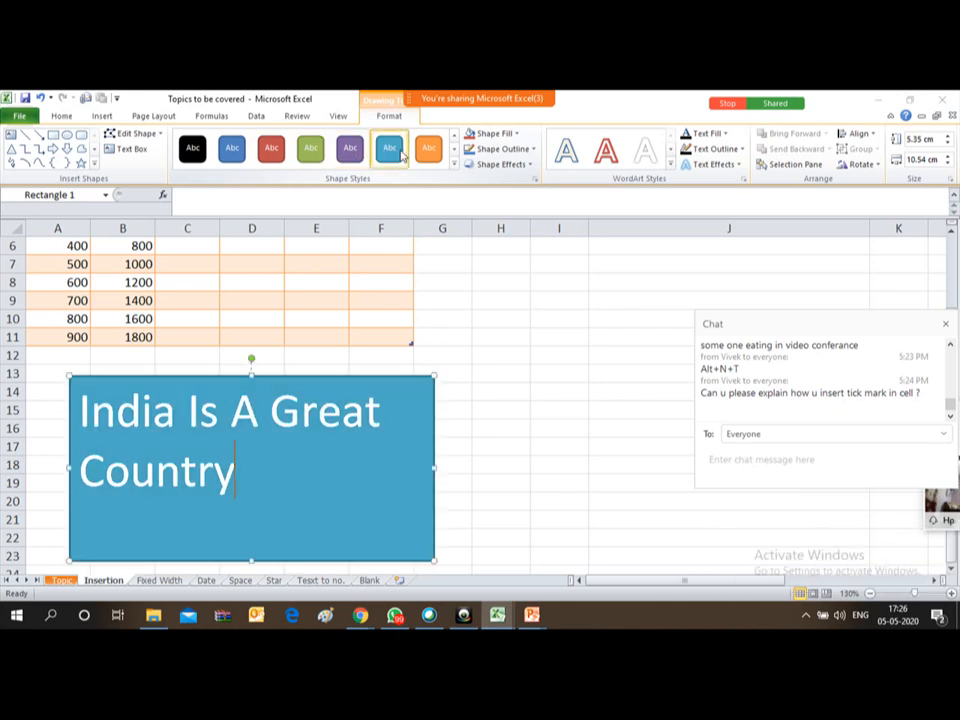
pyautogui.click(424, 150)
pyautogui.click(454, 164)
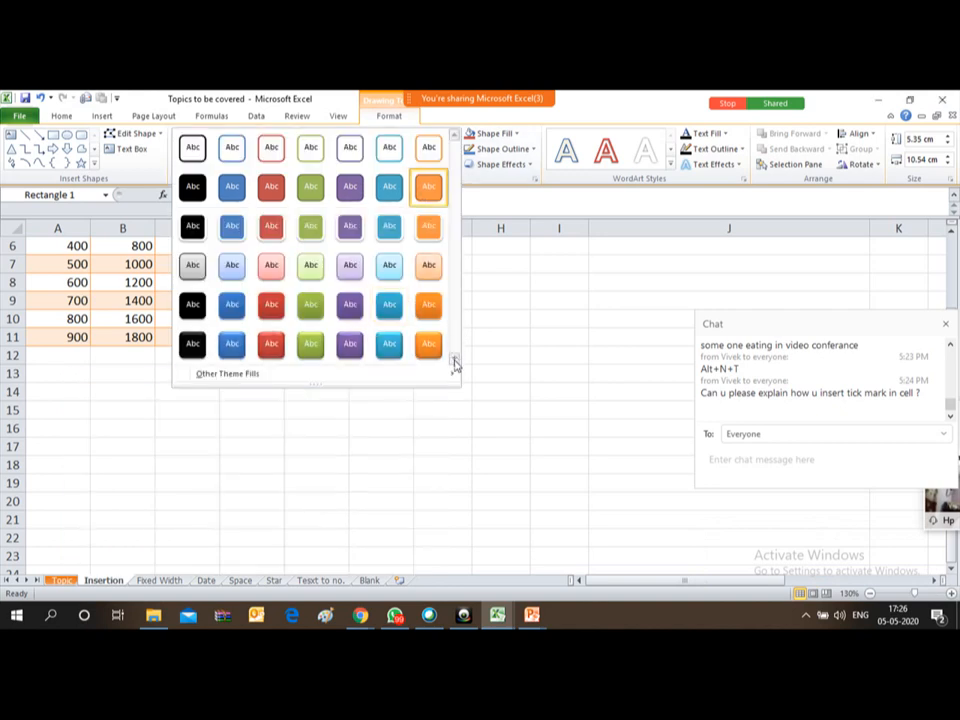
pyautogui.click(428, 343)
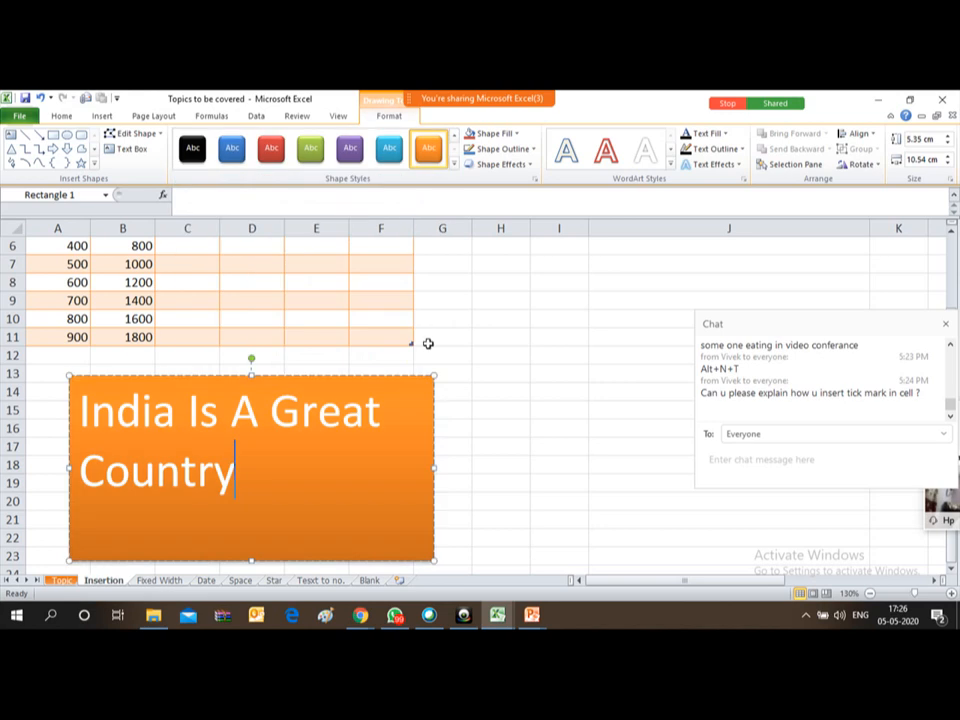
pyautogui.click(497, 443)
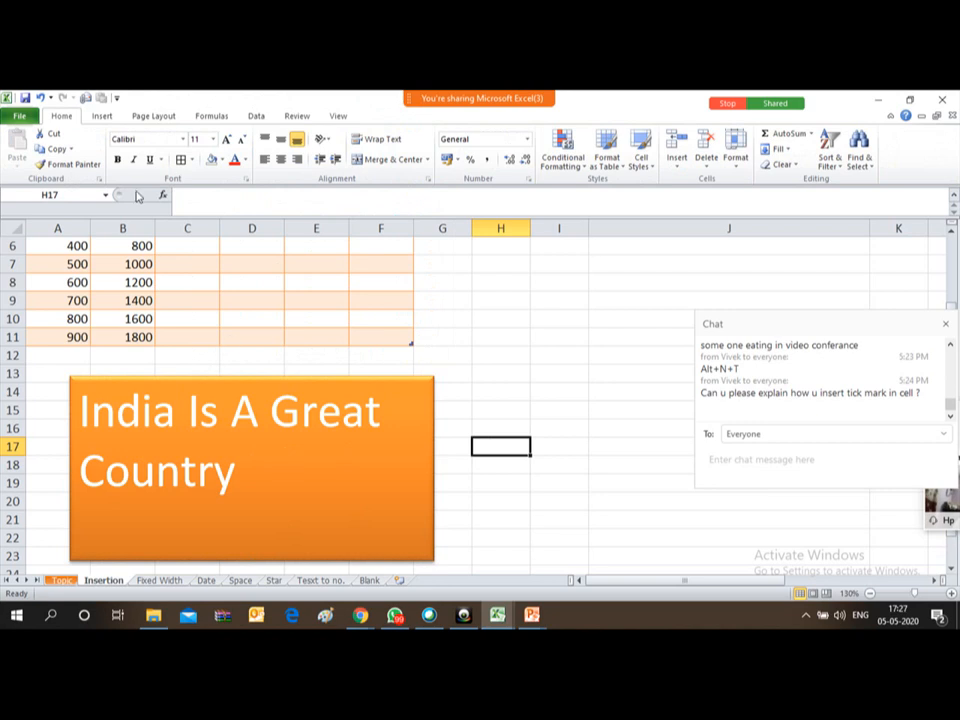
pyautogui.click(102, 116)
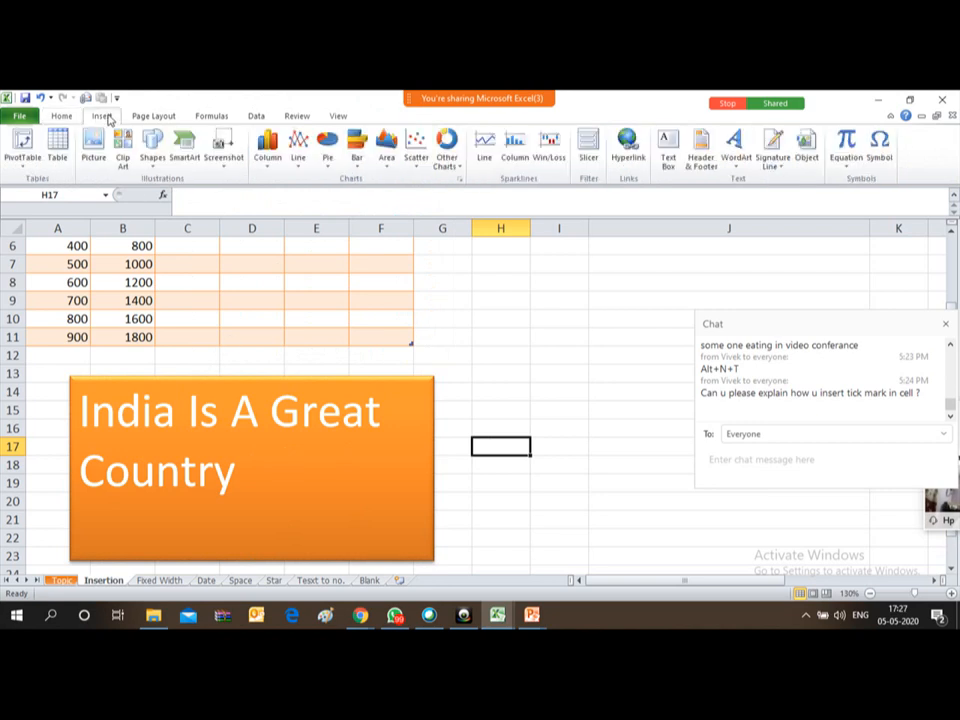
pyautogui.click(153, 160)
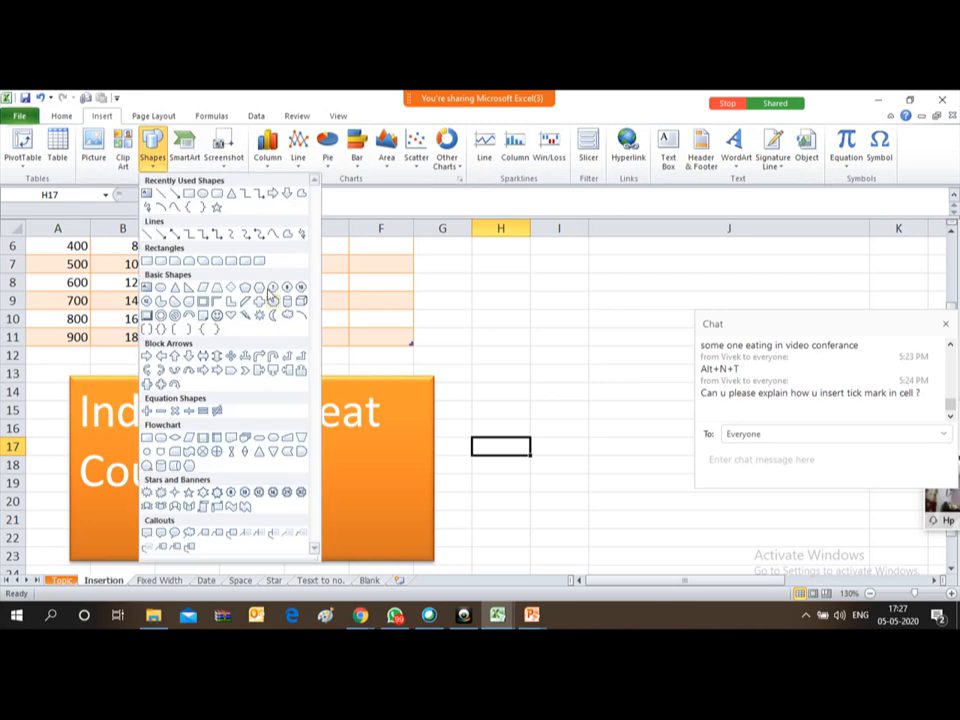
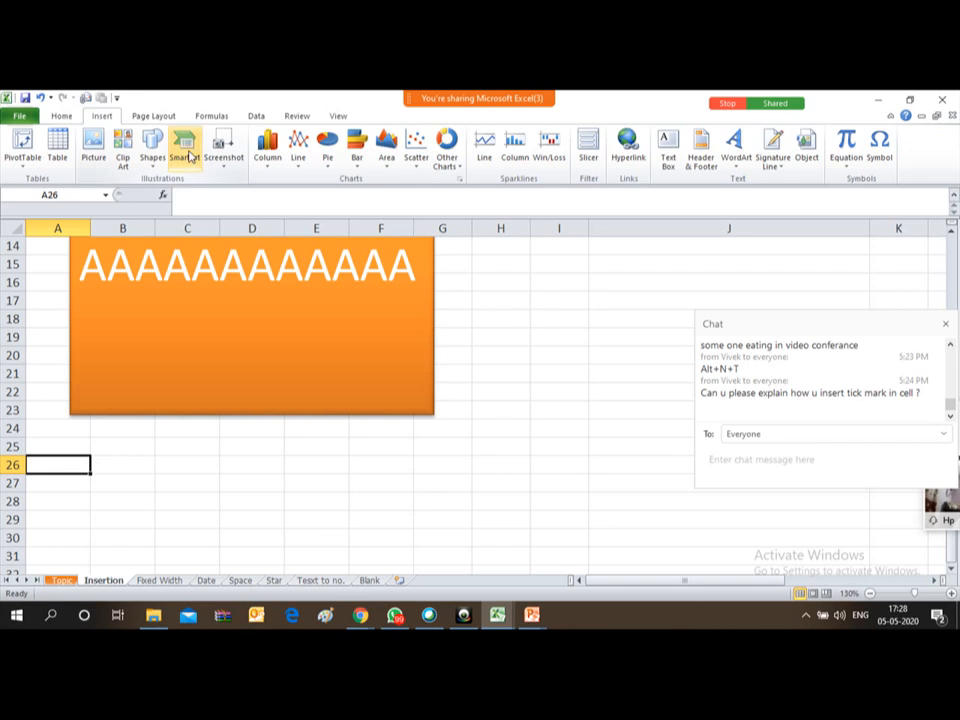
# Insert a Vertical Chevron List SmartArt graphic from the Process category.
pyautogui.click(186, 152)
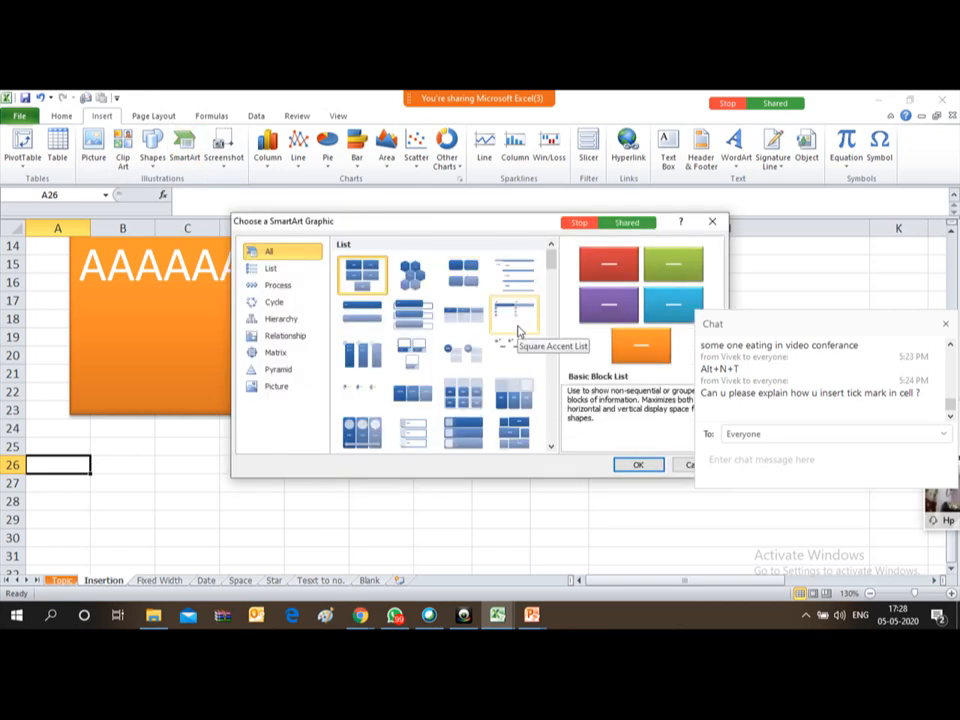
pyautogui.click(279, 271)
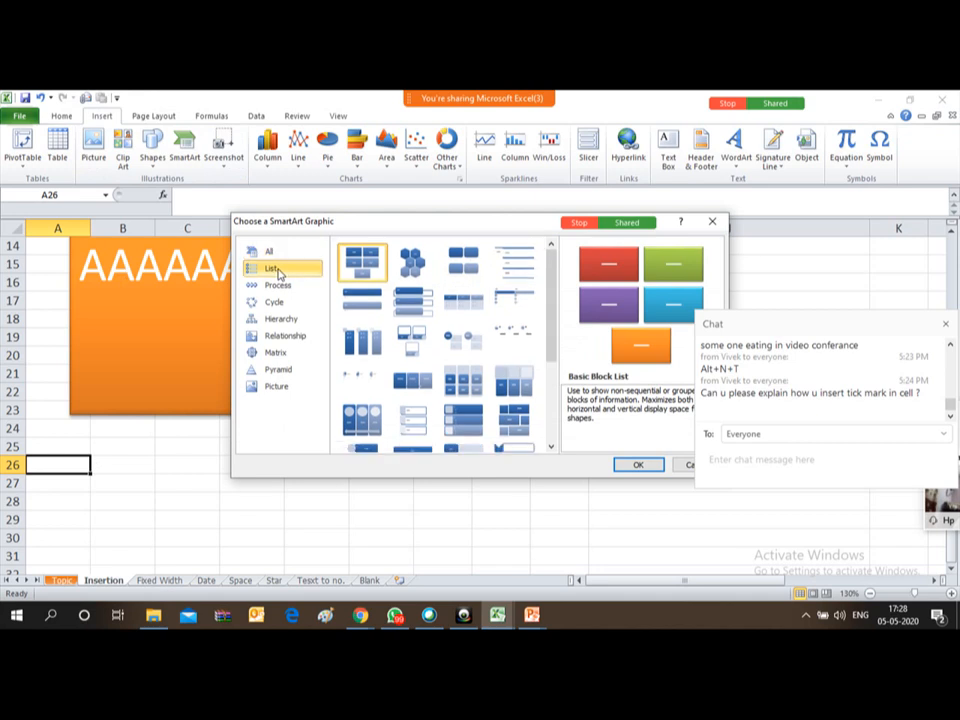
pyautogui.click(279, 286)
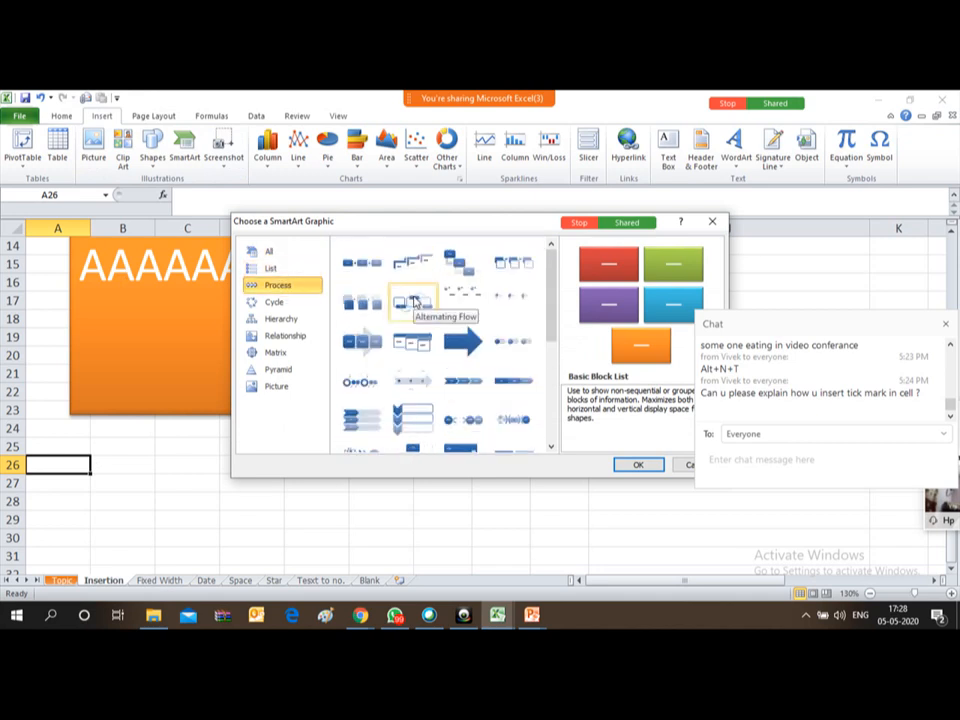
pyautogui.click(420, 414)
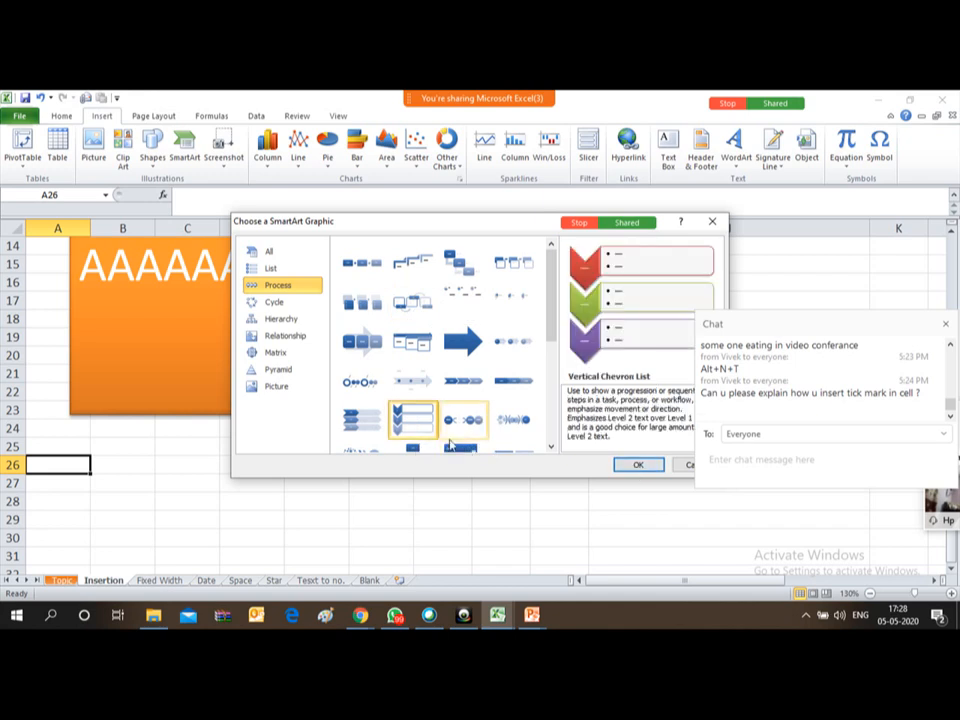
pyautogui.click(637, 466)
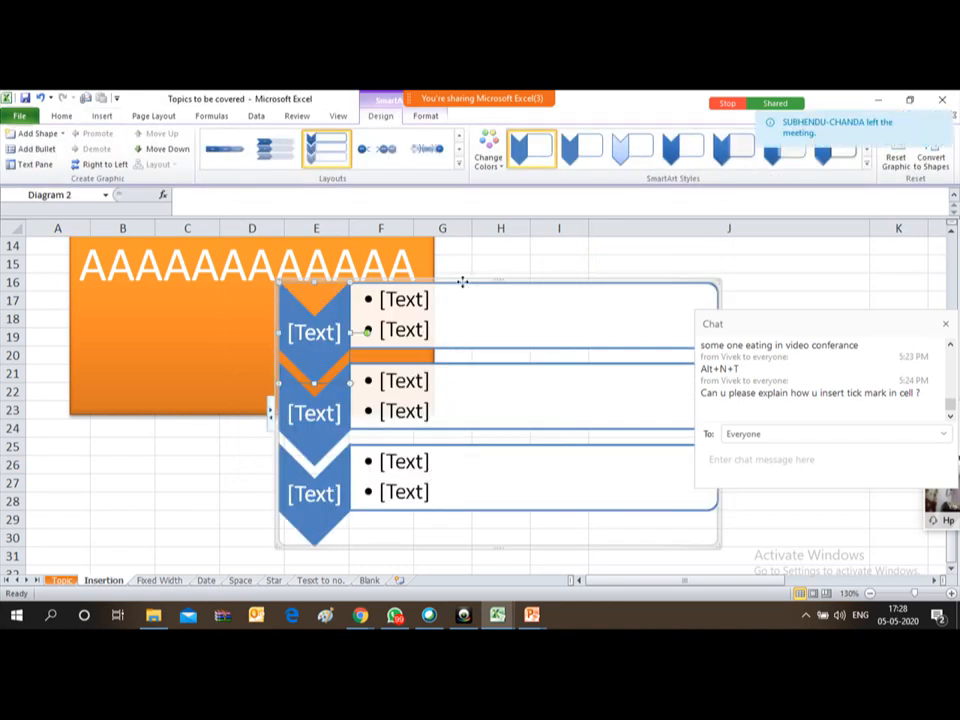
# Move the SmartArt graphic below the orange rectangle, starting at column A around row 26, and bring all of it into view.
pyautogui.moveTo(462, 282); pyautogui.dragTo(208, 451)
pyautogui.click(533, 502)
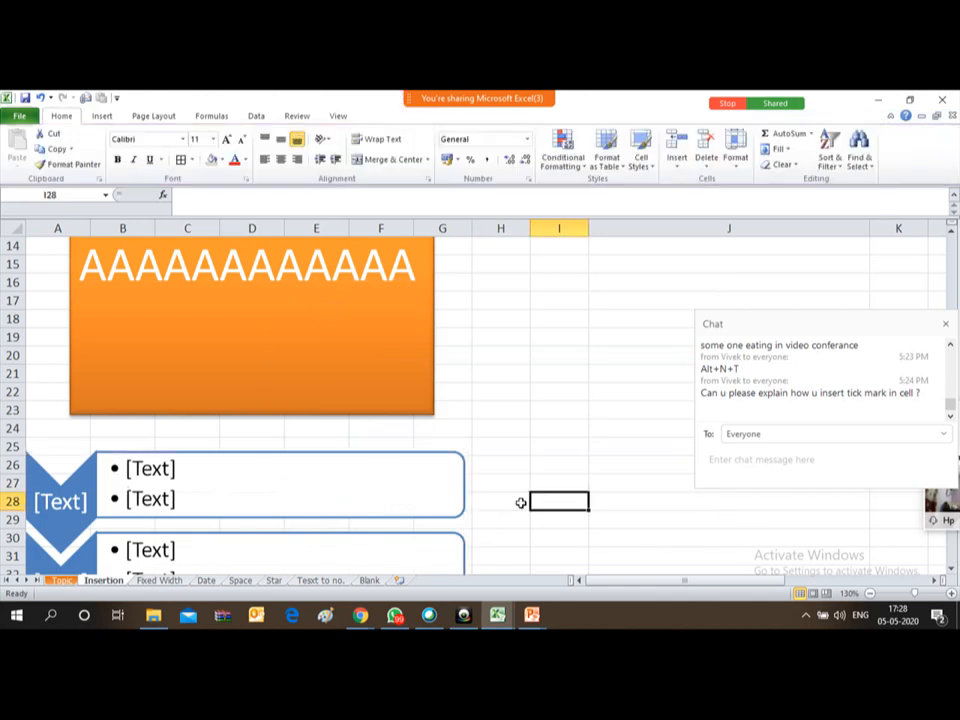
pyautogui.click(521, 502)
pyautogui.press('Down')
pyautogui.press('Down')
pyautogui.press('Down')
pyautogui.press('Down')
pyautogui.press('Down')
pyautogui.press('Down')
pyautogui.press('Down')
pyautogui.press('Down')
pyautogui.press('Down')
pyautogui.press('Down')
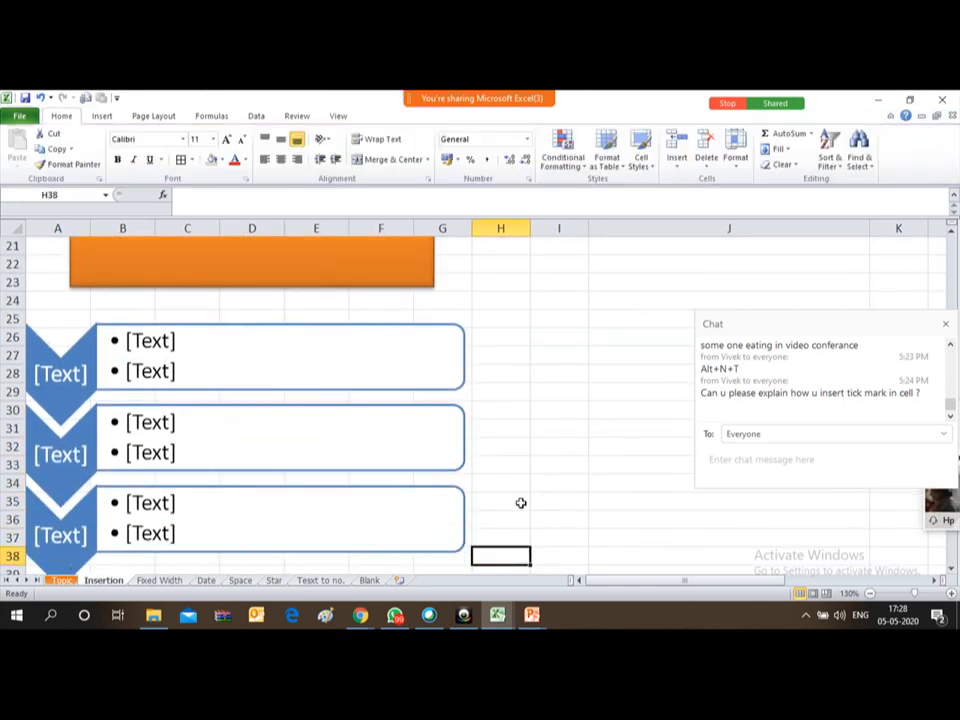
pyautogui.press('Down')
pyautogui.press('Down')
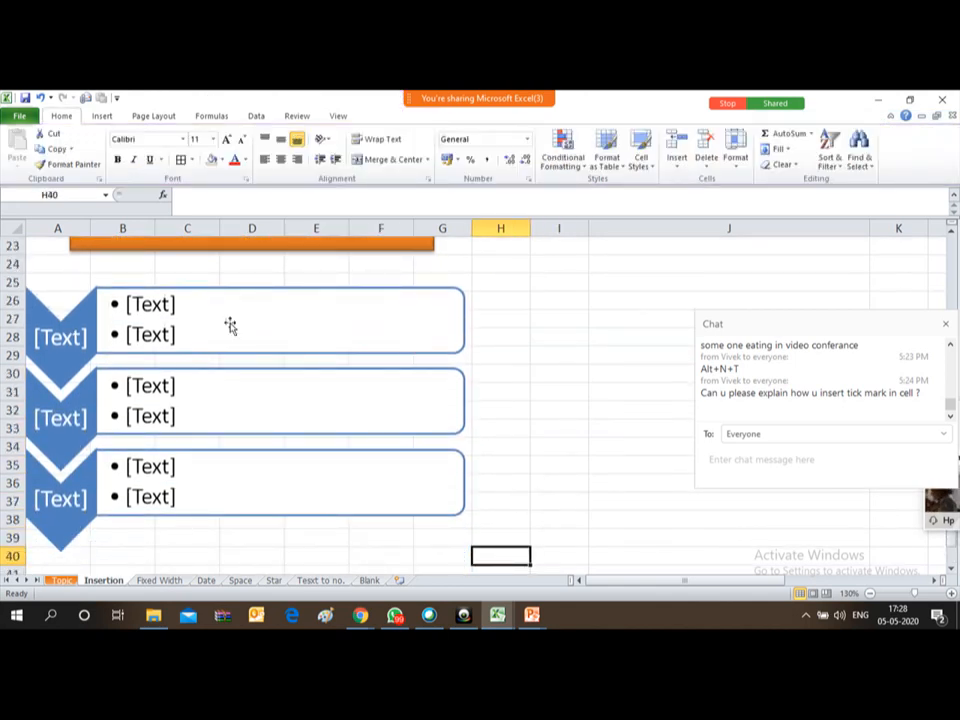
# Enter Planning and Budginting as the two bullets beside the first chevron of the SmartArt.
pyautogui.click(185, 304)
pyautogui.click(150, 303)
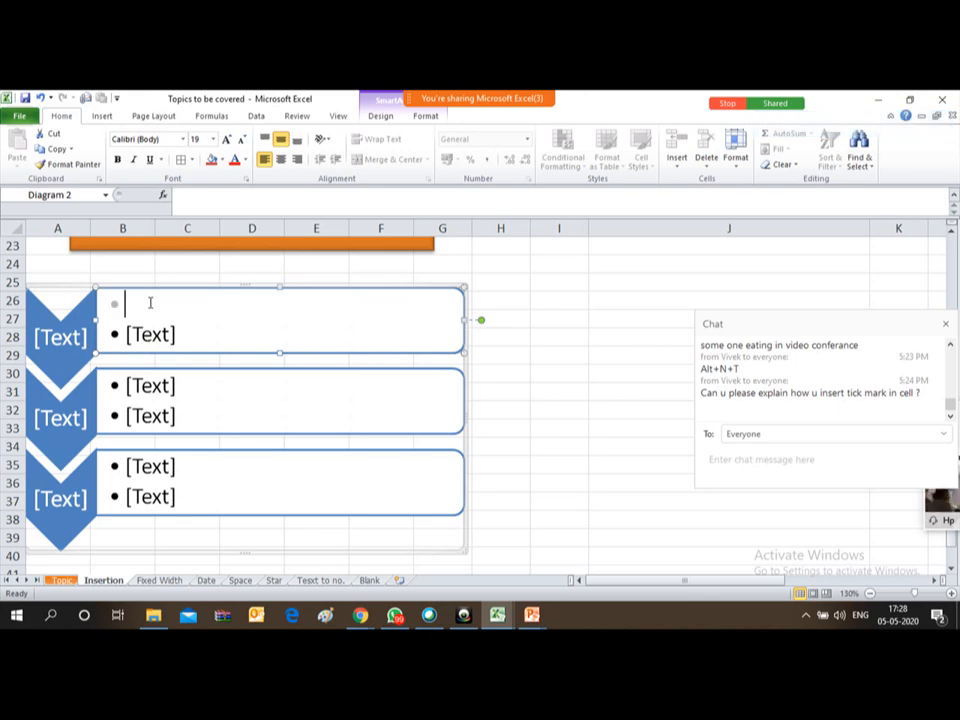
pyautogui.write('Pla ')
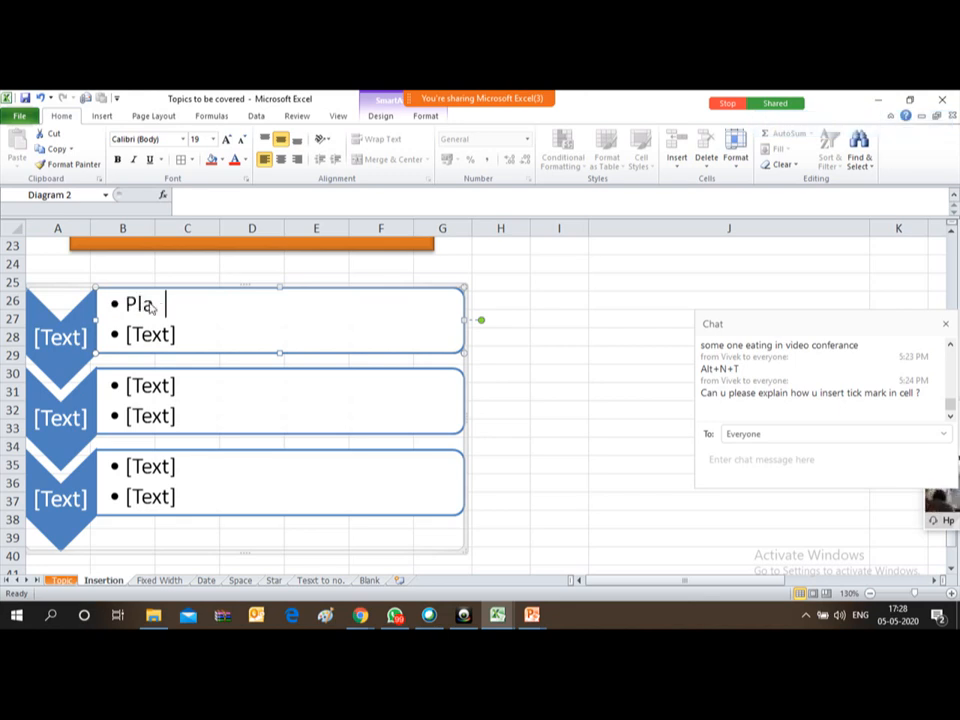
pyautogui.write('nning')
pyautogui.press('Down')
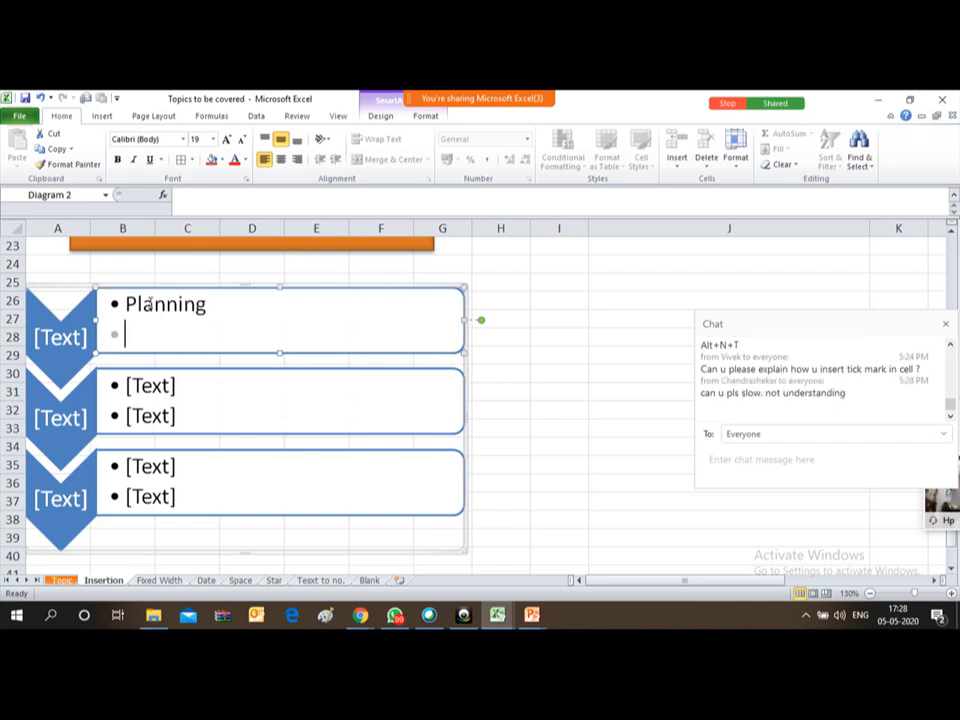
pyautogui.write('Budginting')
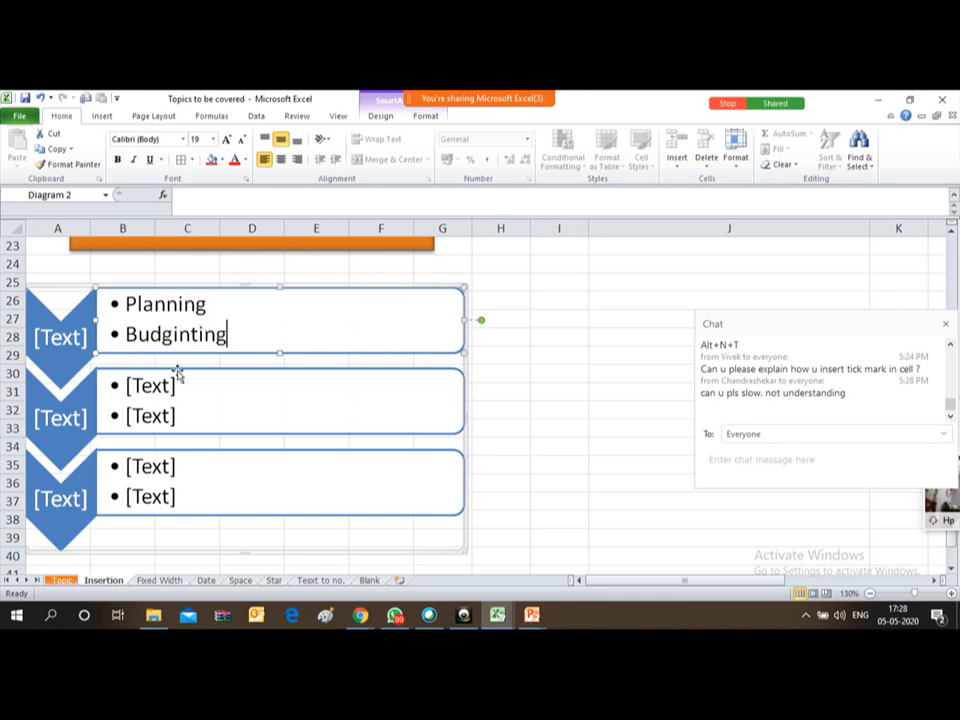
# Enter Execution and Monitoring as the two bullets beside the second chevron of the SmartArt.
pyautogui.click(191, 384)
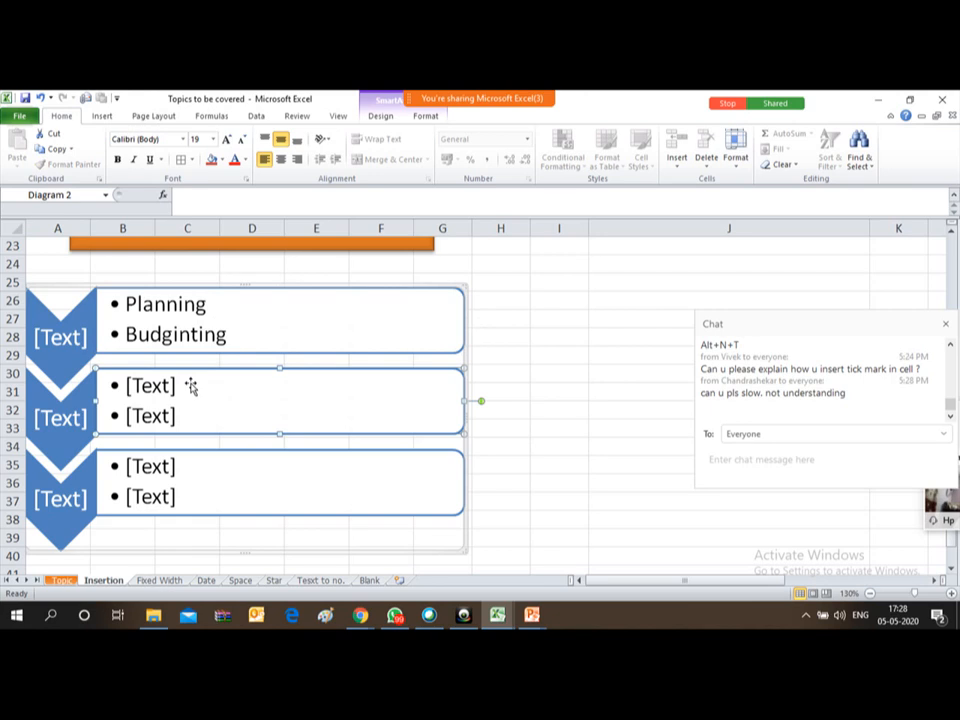
pyautogui.click(190, 384)
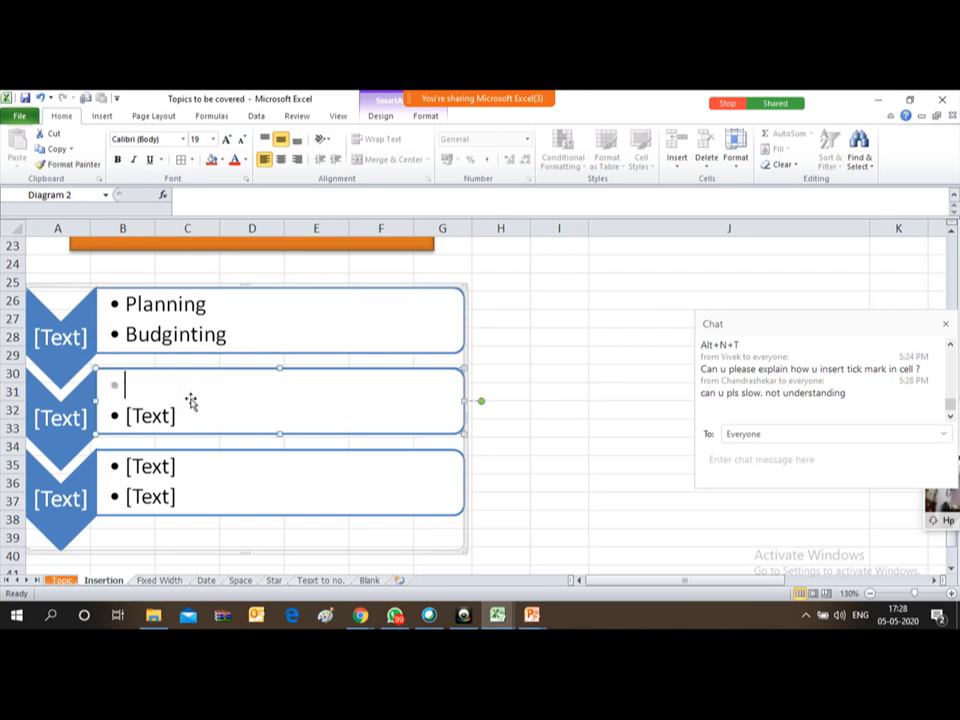
pyautogui.write('Ex ')
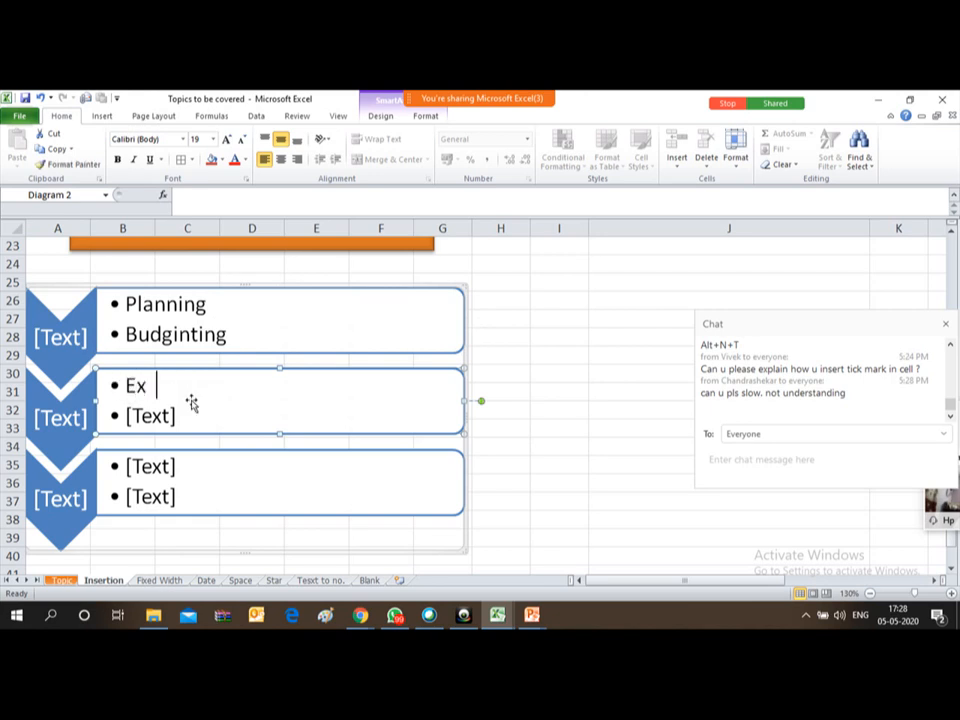
pyautogui.write('cution')
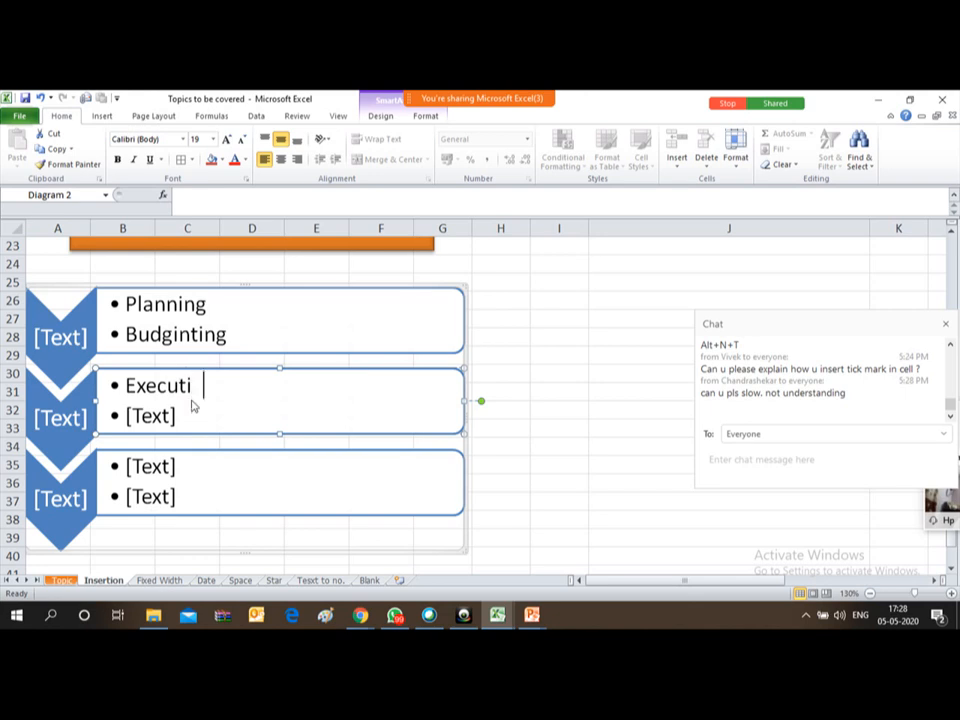
pyautogui.click(157, 410)
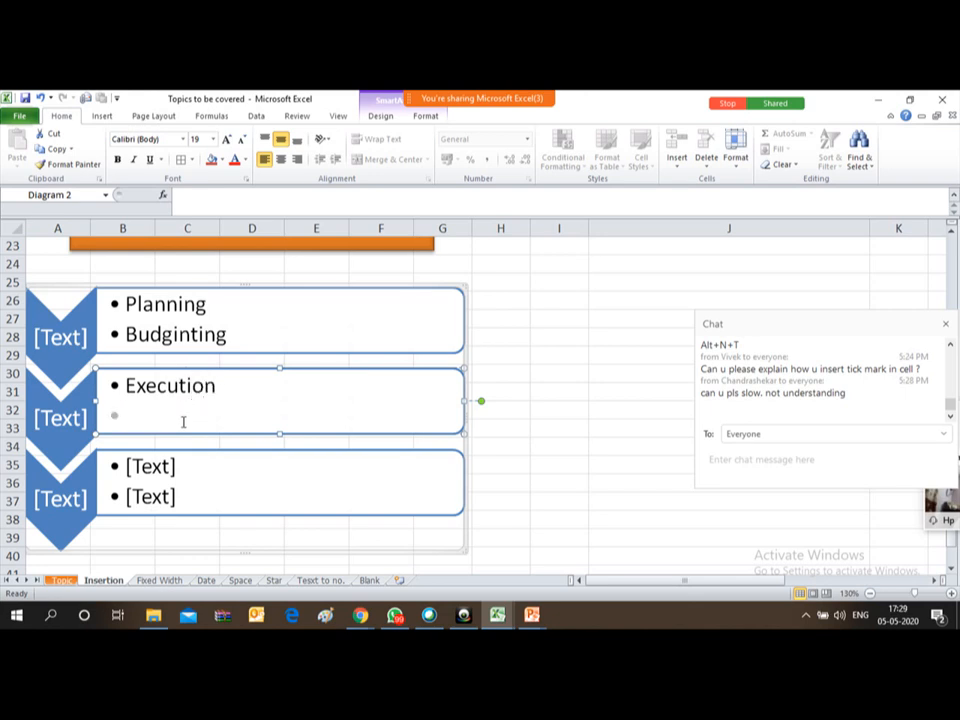
pyautogui.write('Monitoring')
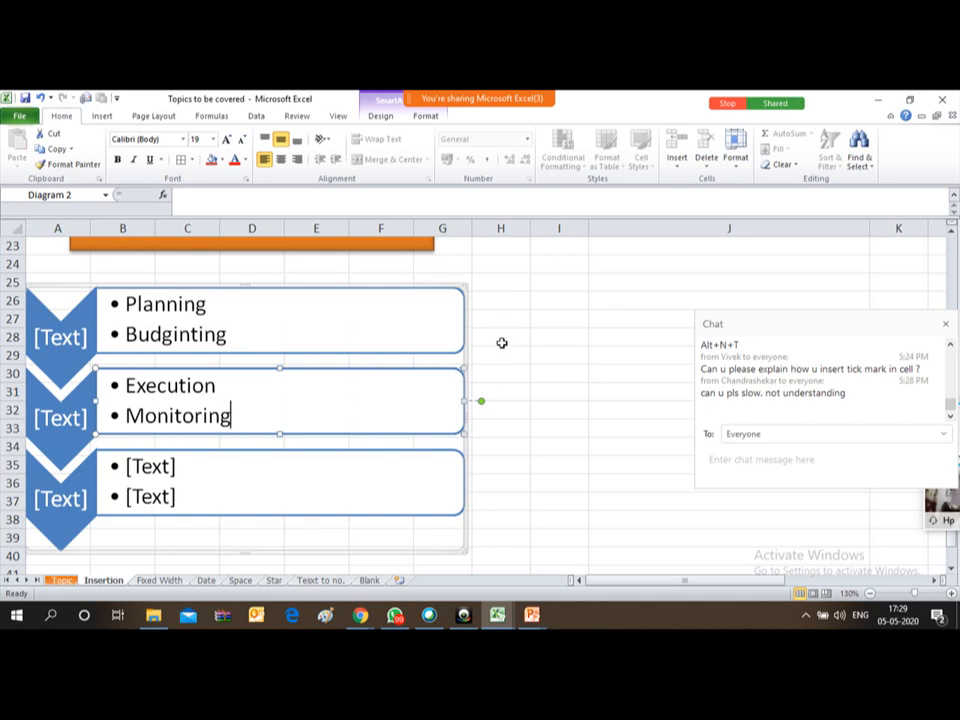
pyautogui.click(502, 343)
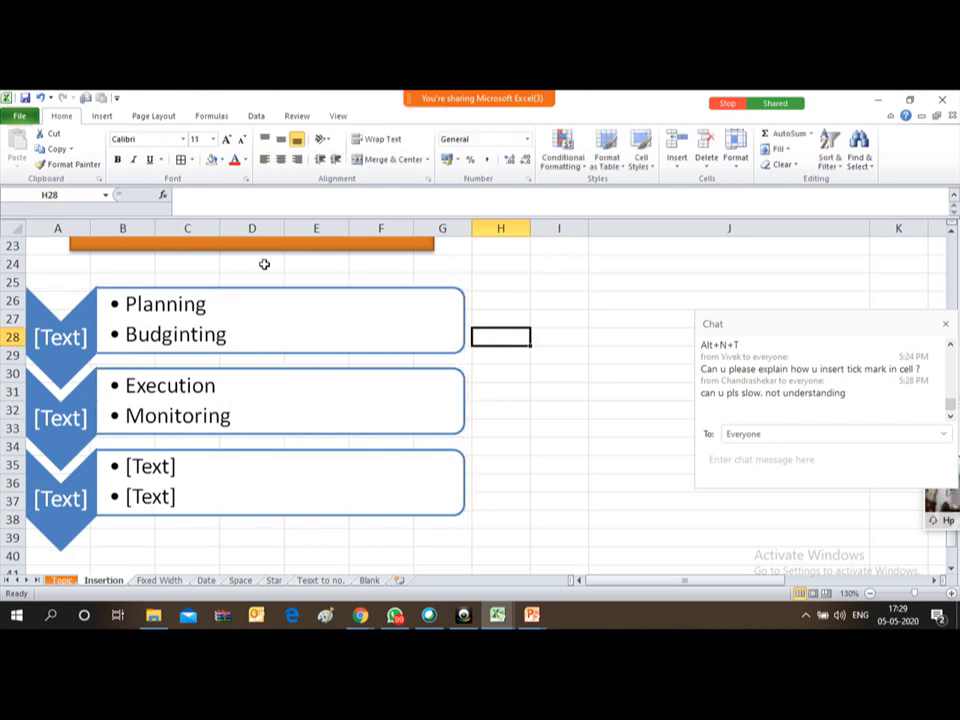
# View the available SmartArt graphics without inserting one, and close the meeting chat panel.
pyautogui.click(101, 117)
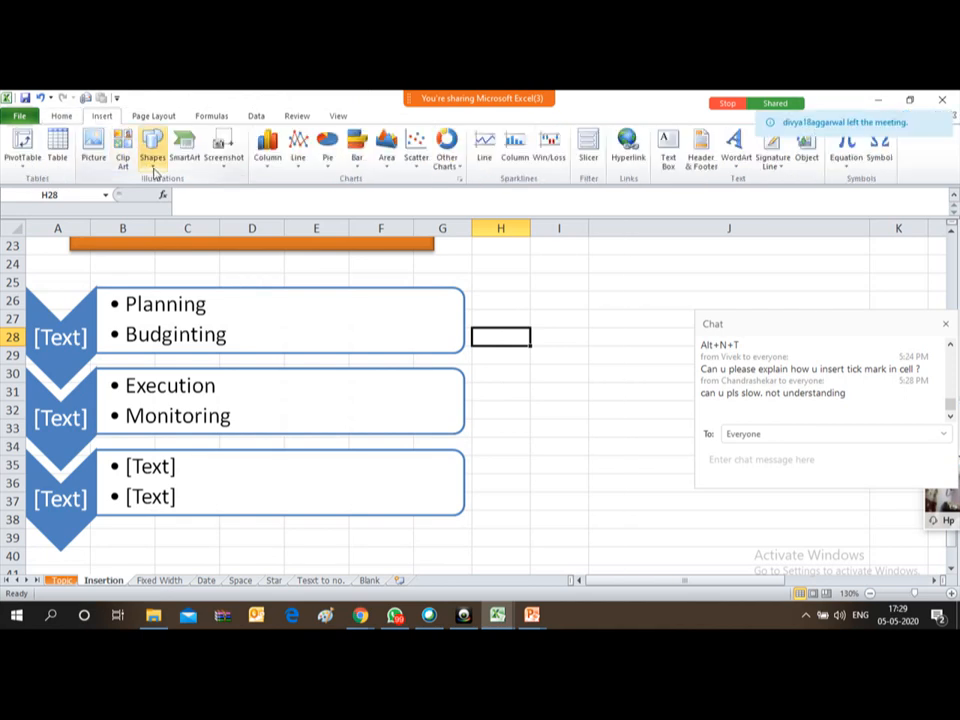
pyautogui.click(195, 160)
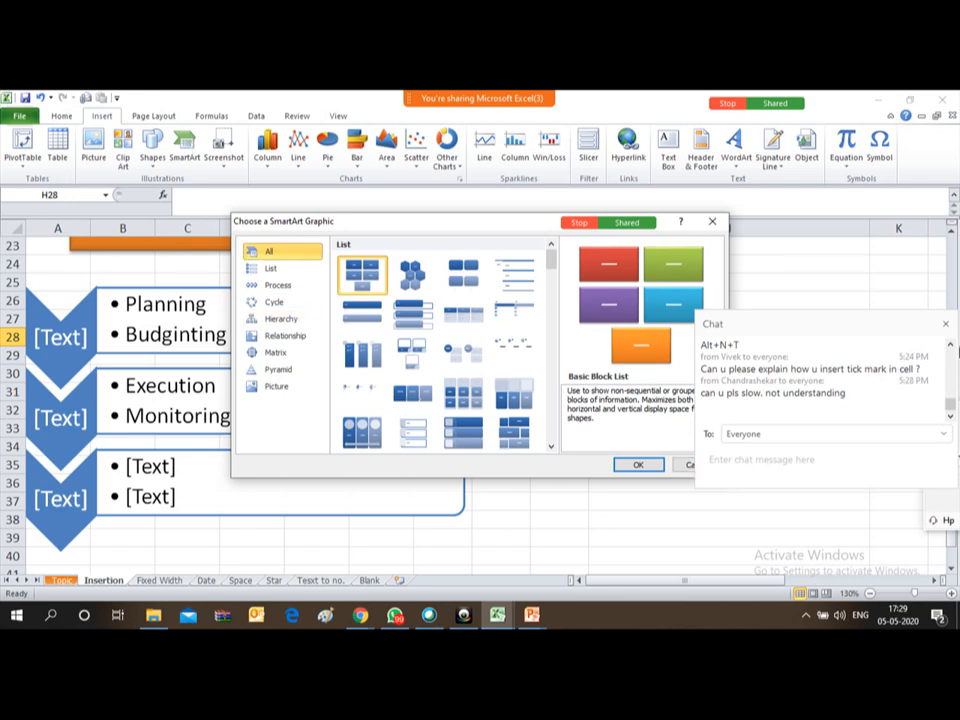
pyautogui.click(945, 328)
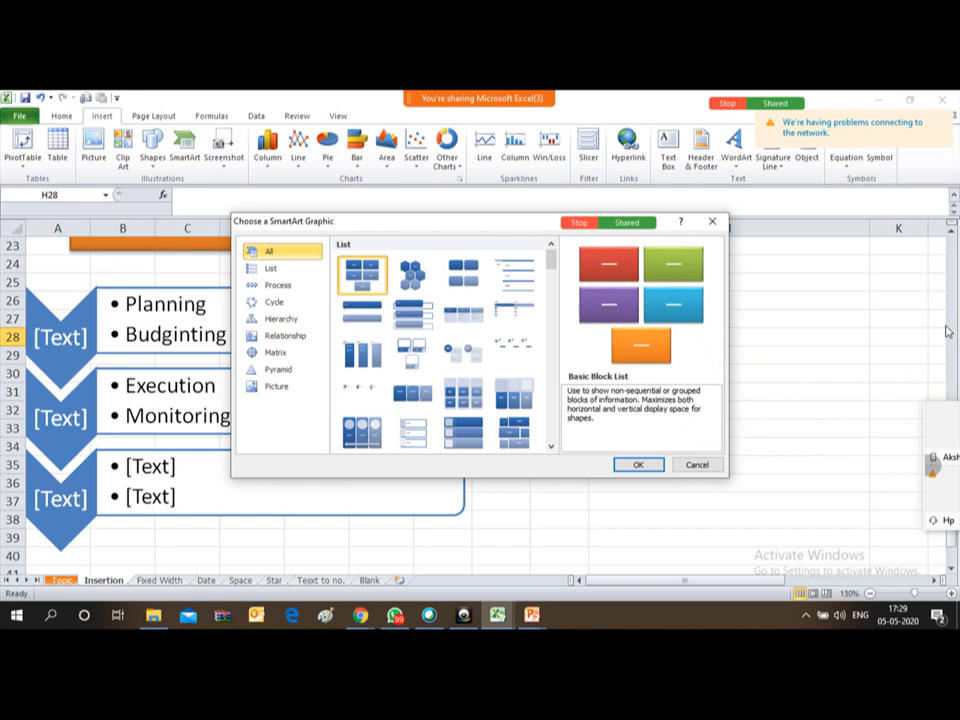
pyautogui.click(696, 464)
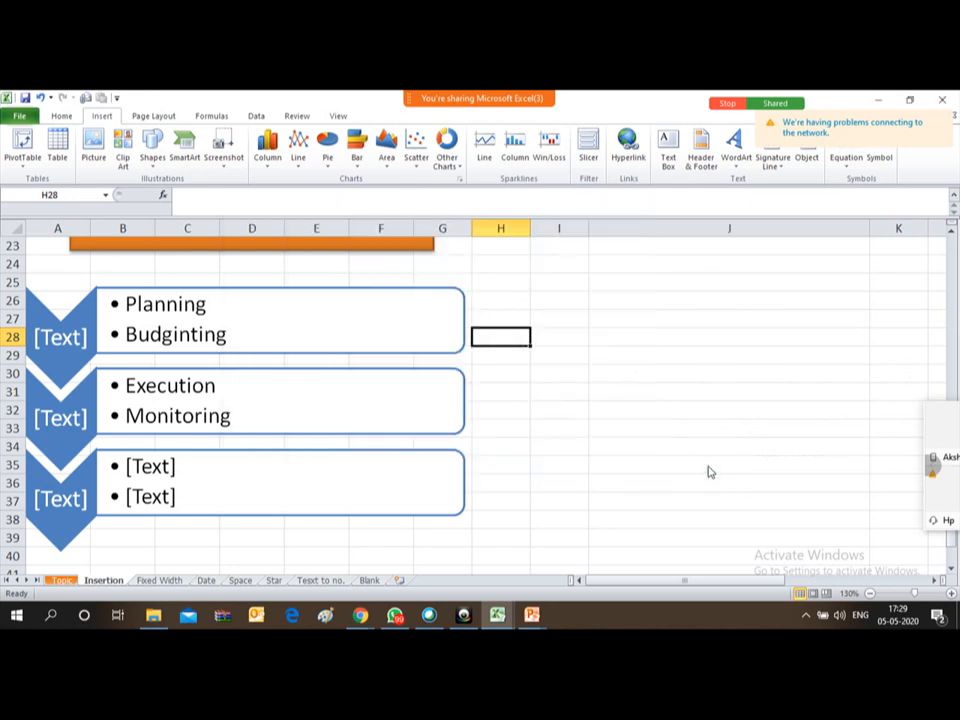
# Look through the sheet from the table past the orange rectangle and SmartArt, ending on empty cell A42 below them.
pyautogui.click(89, 556)
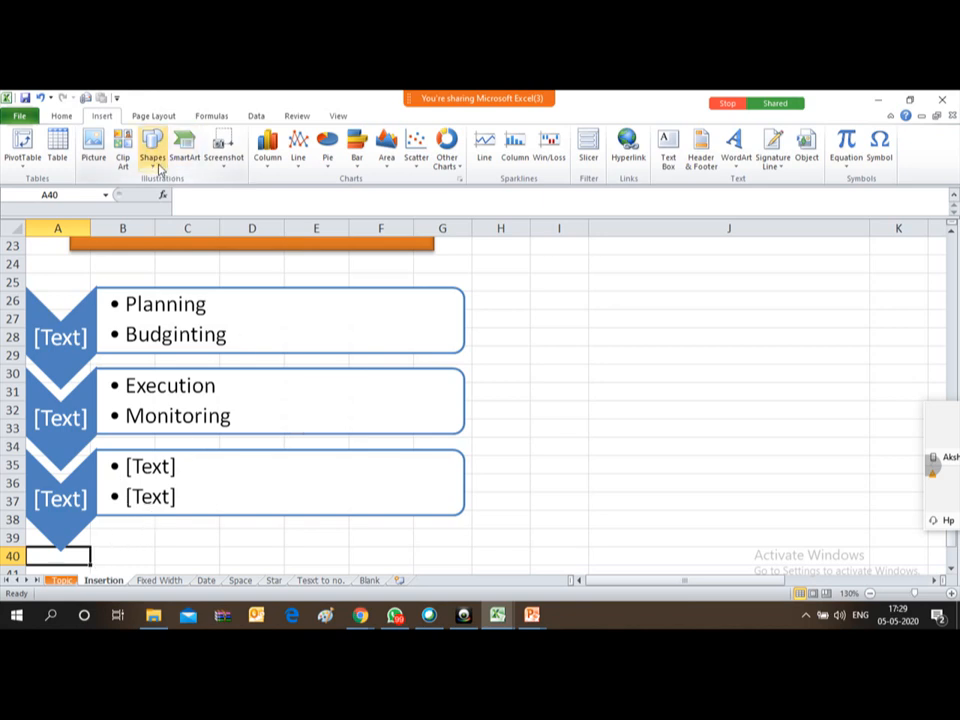
pyautogui.click(120, 546)
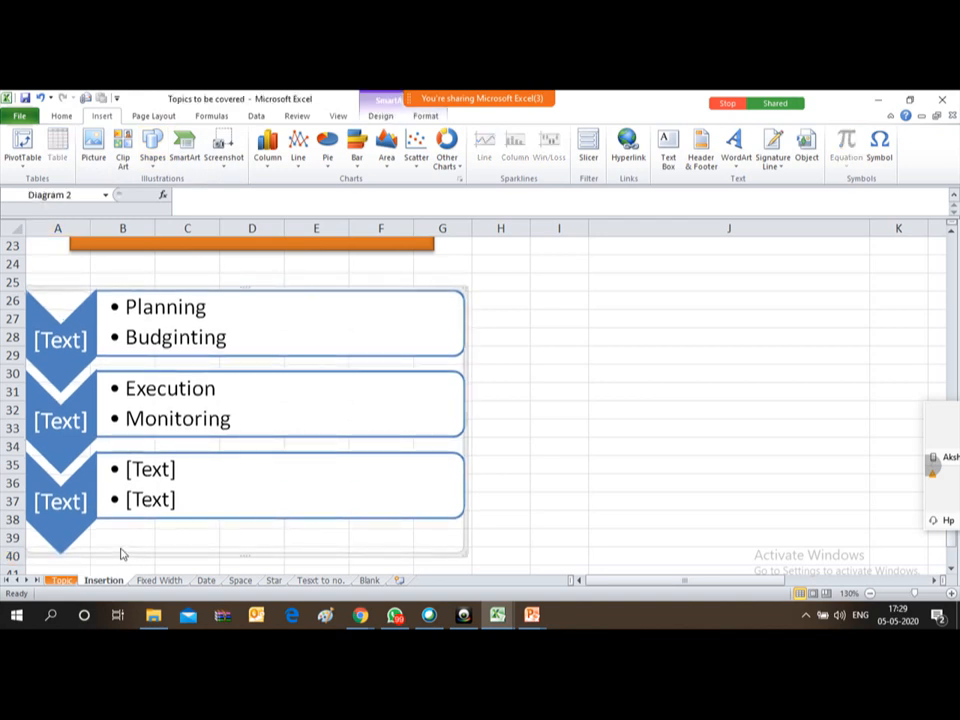
pyautogui.click(513, 540)
pyautogui.press('Down')
pyautogui.press('Down')
pyautogui.press('Down')
pyautogui.press('Down')
pyautogui.press('Down')
pyautogui.press('Down')
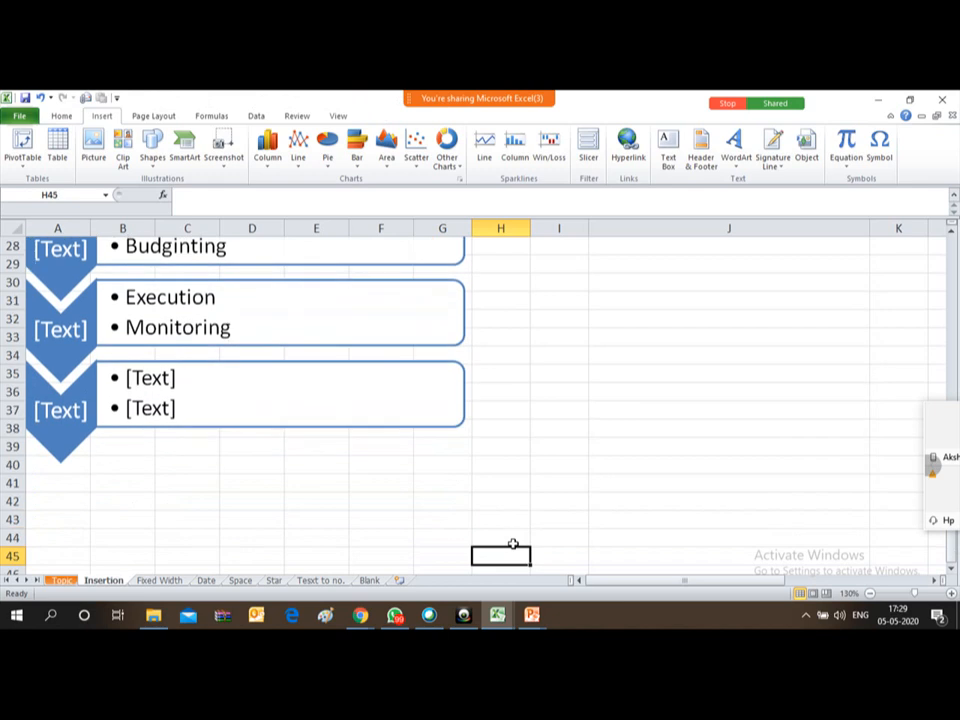
pyautogui.press('Down')
pyautogui.press('Down')
pyautogui.press('Down')
pyautogui.press('Left')
pyautogui.press('Left')
pyautogui.press('Left')
pyautogui.press('Left')
pyautogui.press('Left')
pyautogui.press('Left')
pyautogui.press('Left')
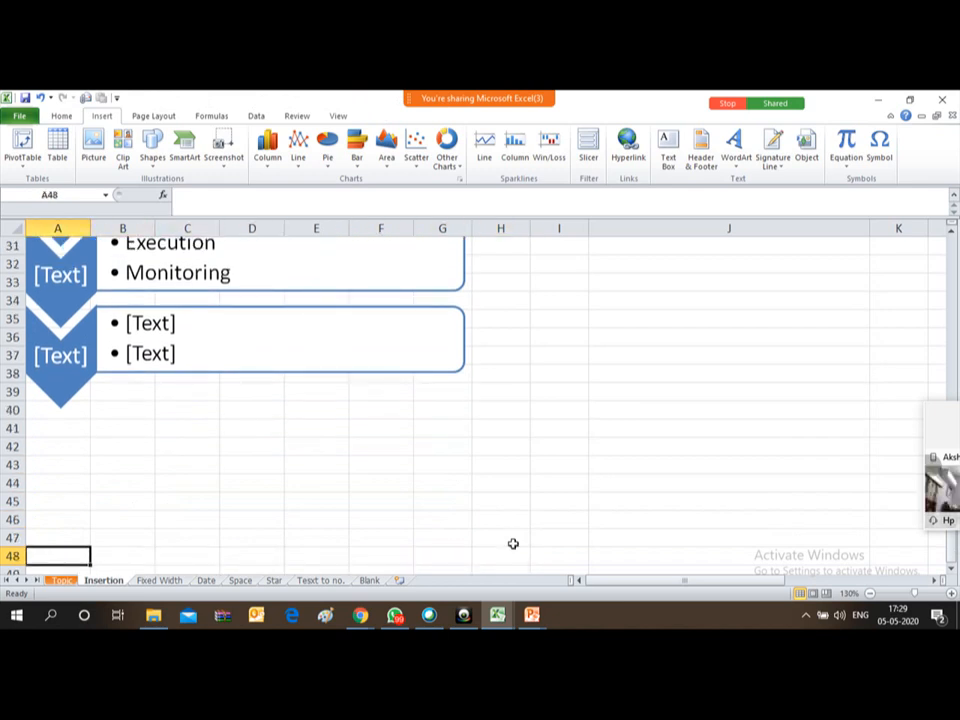
pyautogui.hotkey('ctrl', 'Up')
pyautogui.press('Down')
pyautogui.press('Down')
pyautogui.press('Down')
pyautogui.press('Down')
pyautogui.press('Down')
pyautogui.press('Down')
pyautogui.press('Down')
pyautogui.press('Down')
pyautogui.press('Down')
pyautogui.press('Down')
pyautogui.press('Down')
pyautogui.press('Down')
pyautogui.press('Down')
pyautogui.press('Down')
pyautogui.press('Down')
pyautogui.press('Down')
pyautogui.press('Down')
pyautogui.press('Down')
pyautogui.press('Down')
pyautogui.press('Down')
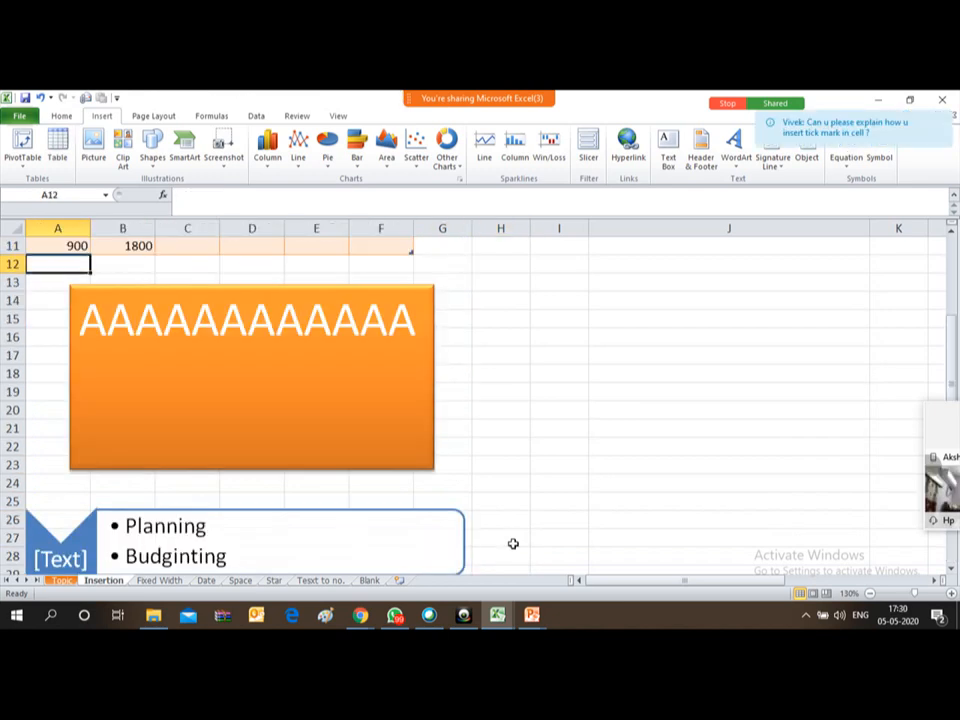
pyautogui.press('Down')
pyautogui.press('Down')
pyautogui.press('Down')
pyautogui.press('Down')
pyautogui.press('Down')
pyautogui.press('Down')
pyautogui.press('Down')
pyautogui.press('Down')
pyautogui.press('Down')
pyautogui.press('Down')
pyautogui.press('Down')
pyautogui.press('Down')
pyautogui.press('Down')
pyautogui.press('Down')
pyautogui.press('Down')
pyautogui.press('Down')
pyautogui.press('Down')
pyautogui.press('Down')
pyautogui.press('Down')
pyautogui.press('Down')
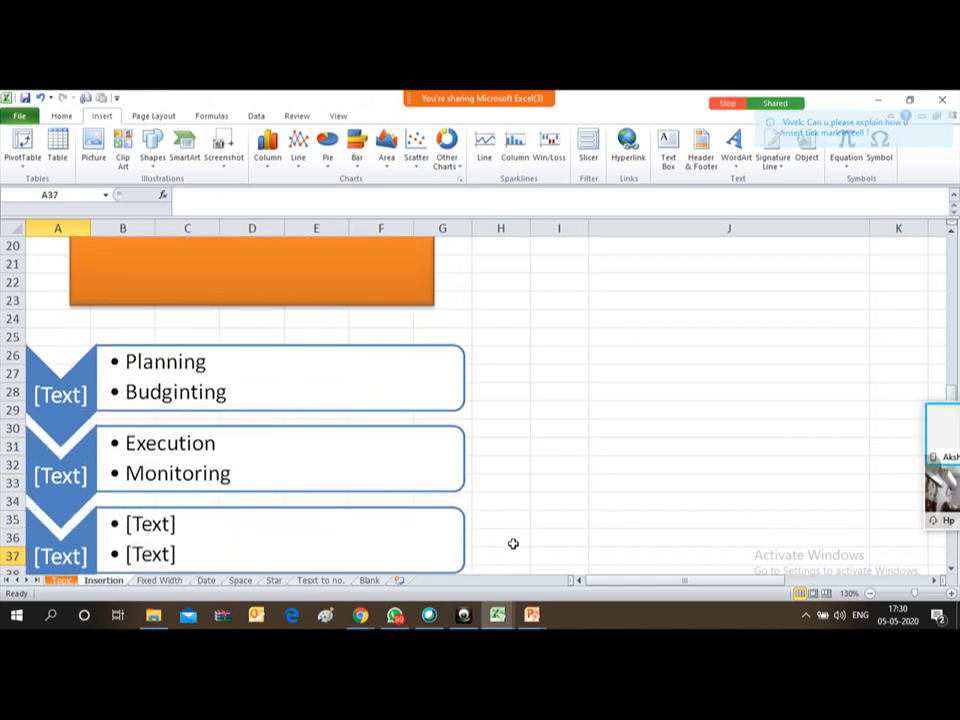
pyautogui.press('Up')
pyautogui.press('Up')
pyautogui.press('Up')
pyautogui.press('Up')
pyautogui.press('Up')
pyautogui.press('Up')
pyautogui.press('Up')
pyautogui.press('Up')
pyautogui.press('Up')
pyautogui.press('Up')
pyautogui.press('Up')
pyautogui.press('Up')
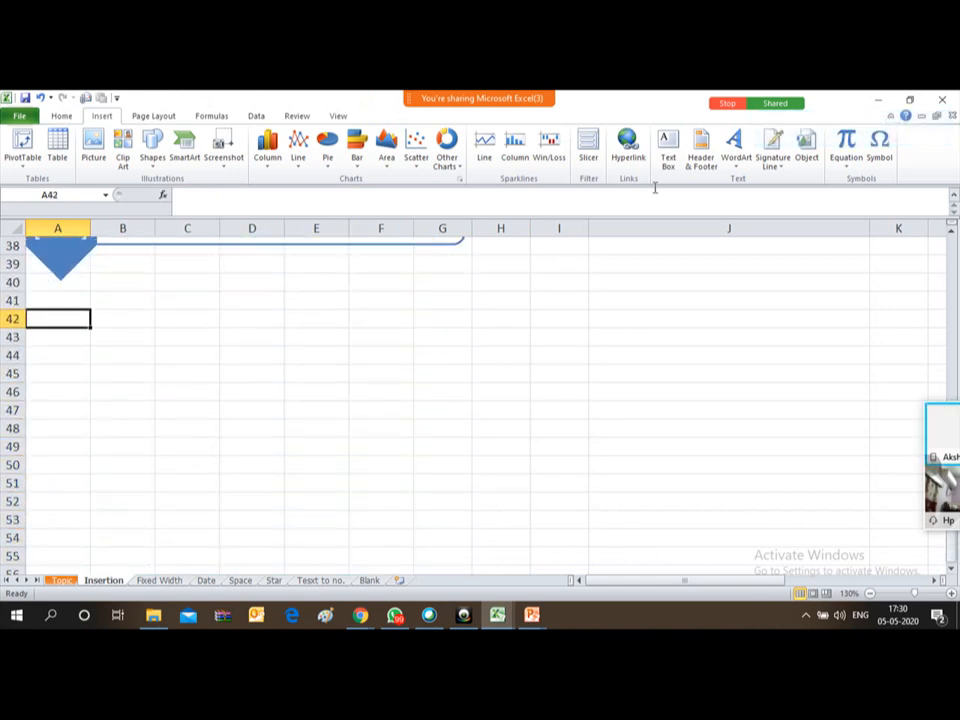
# Draw a right block arrow below the SmartArt, spanning columns A to D around rows 43 to 46.
pyautogui.click(153, 160)
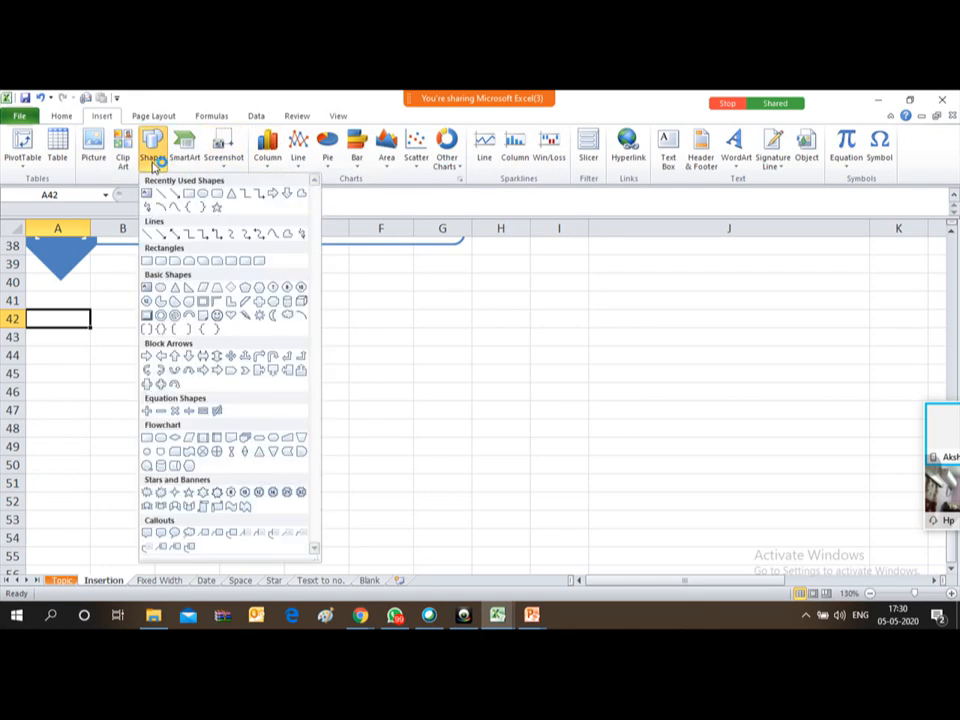
pyautogui.click(148, 355)
pyautogui.moveTo(53, 340); pyautogui.dragTo(259, 402)
pyautogui.click(174, 474)
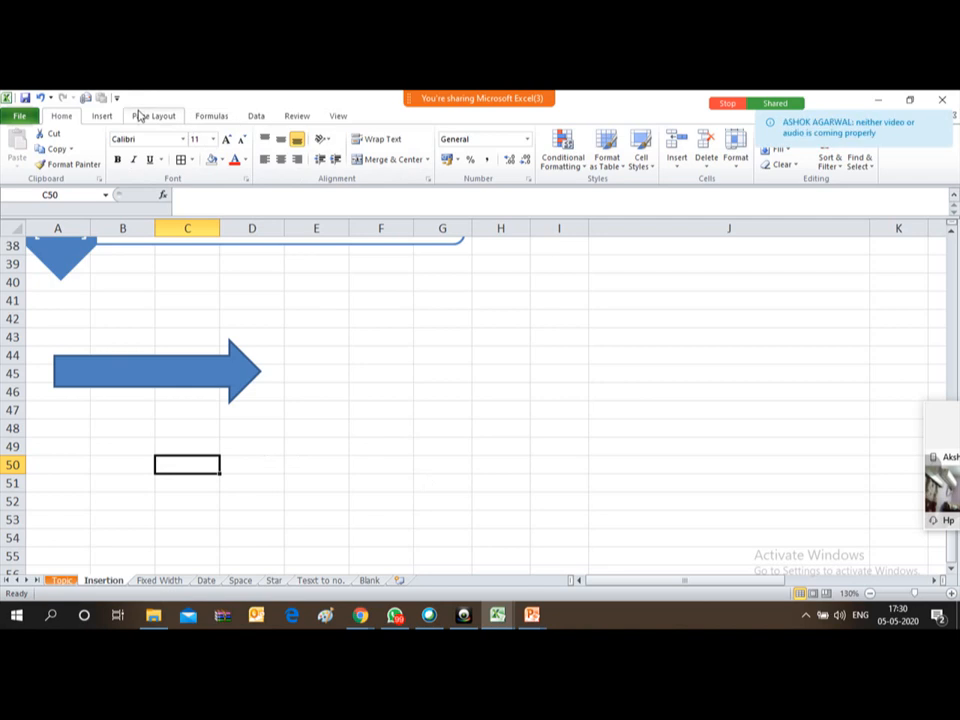
# Insert the picture images-3 from the Saved Pictures folder at cell A48 and bring all of it into view.
pyautogui.click(106, 119)
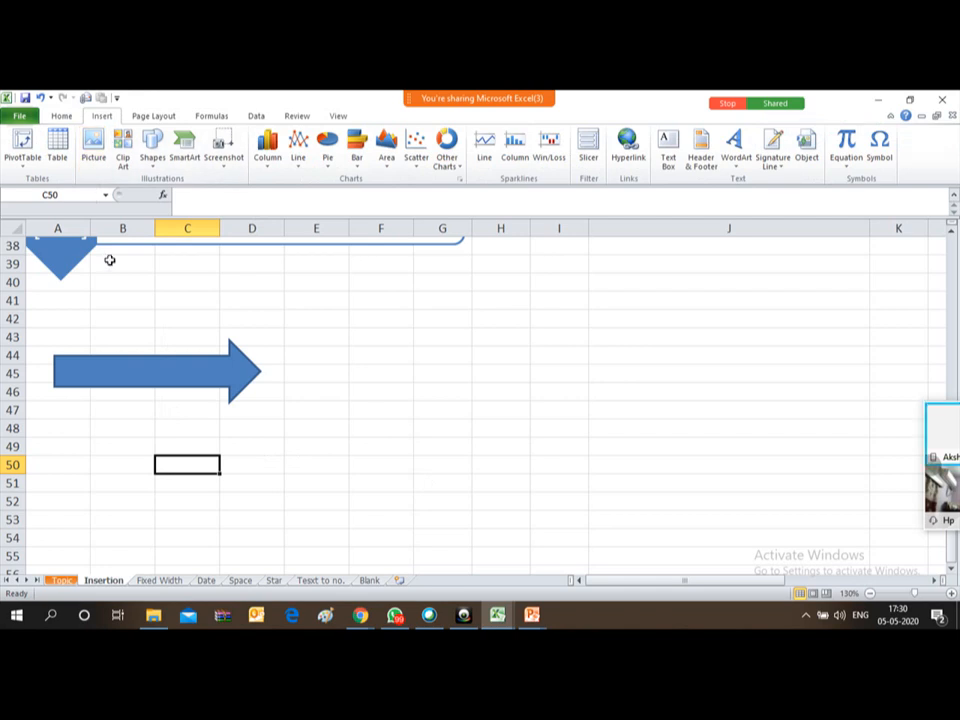
pyautogui.click(82, 428)
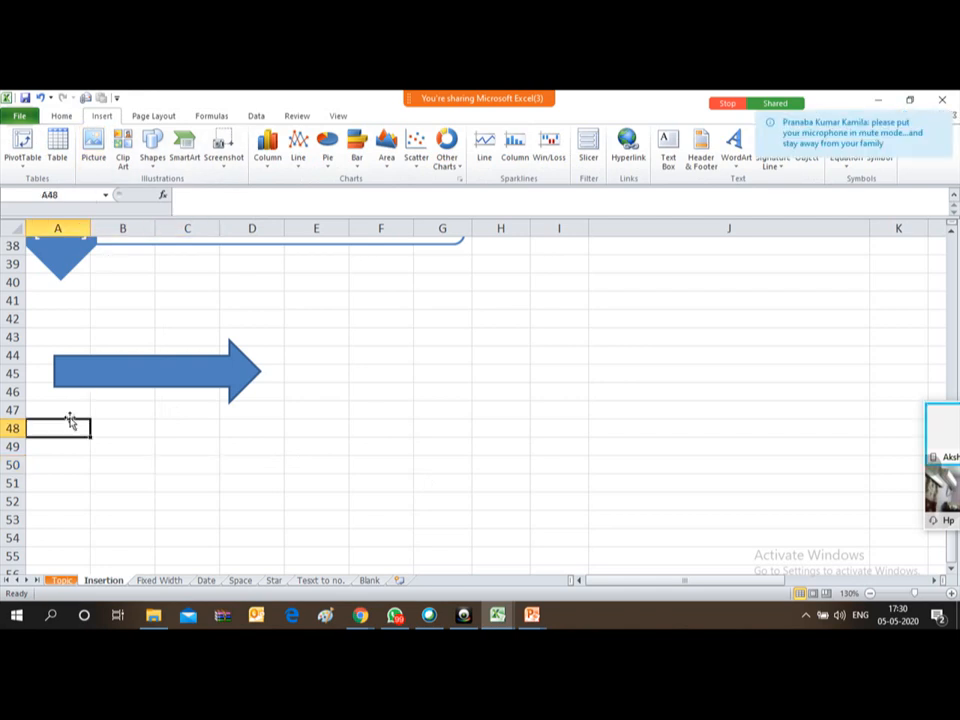
pyautogui.click(91, 148)
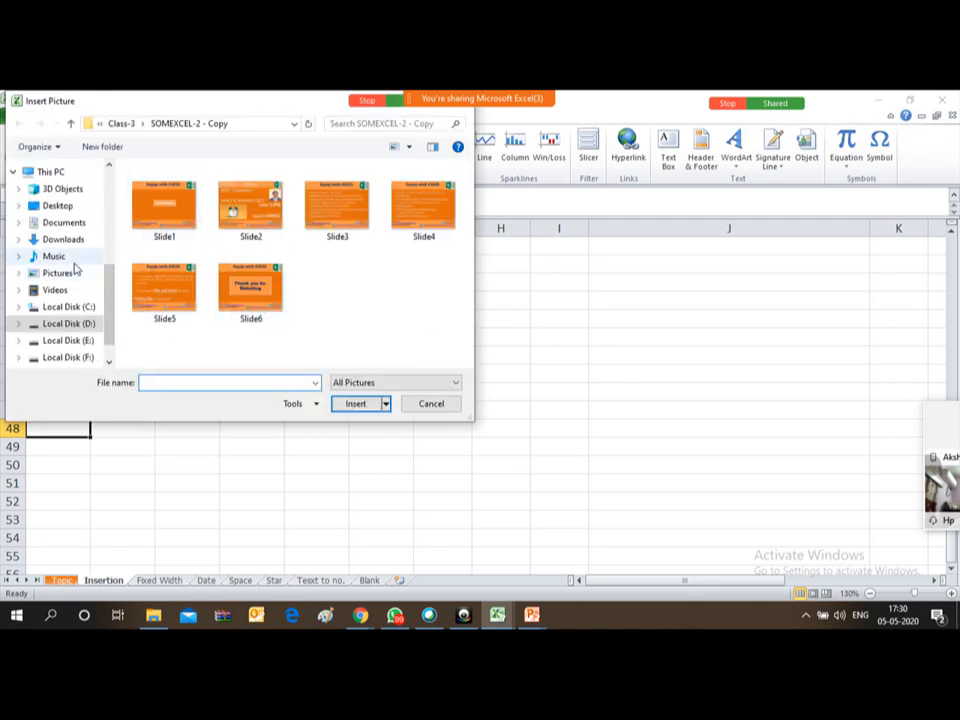
pyautogui.click(66, 275)
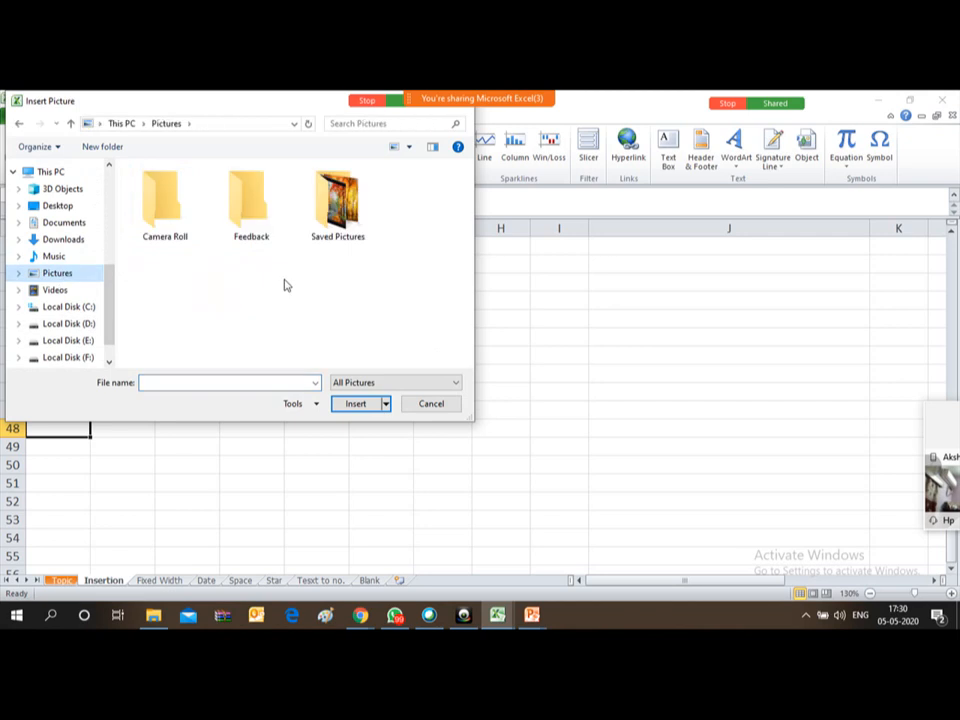
pyautogui.doubleClick(347, 198)
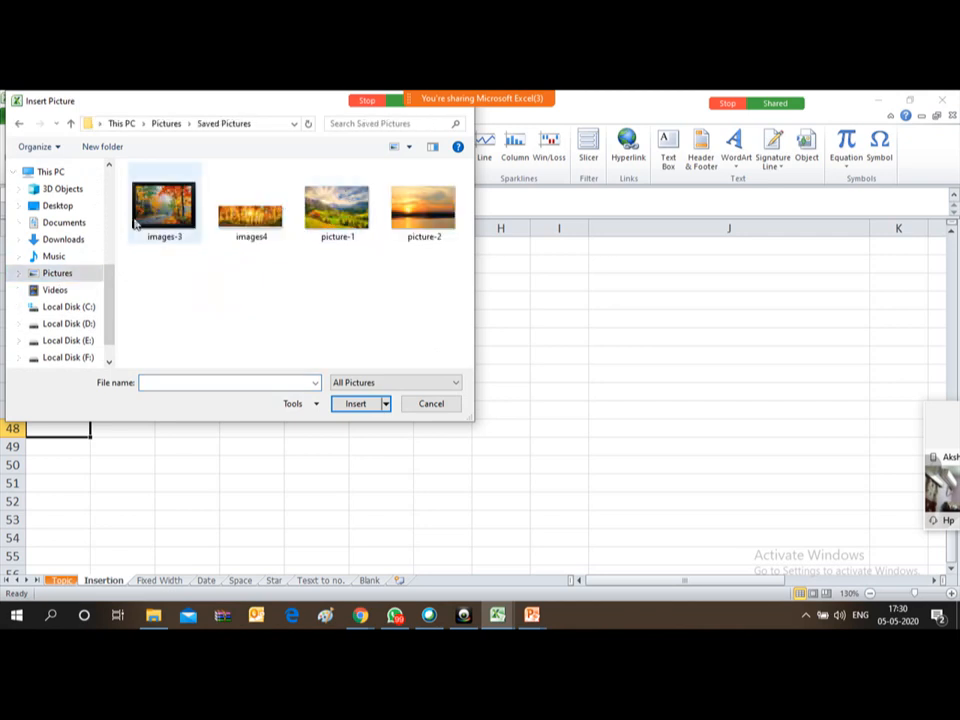
pyautogui.click(166, 205)
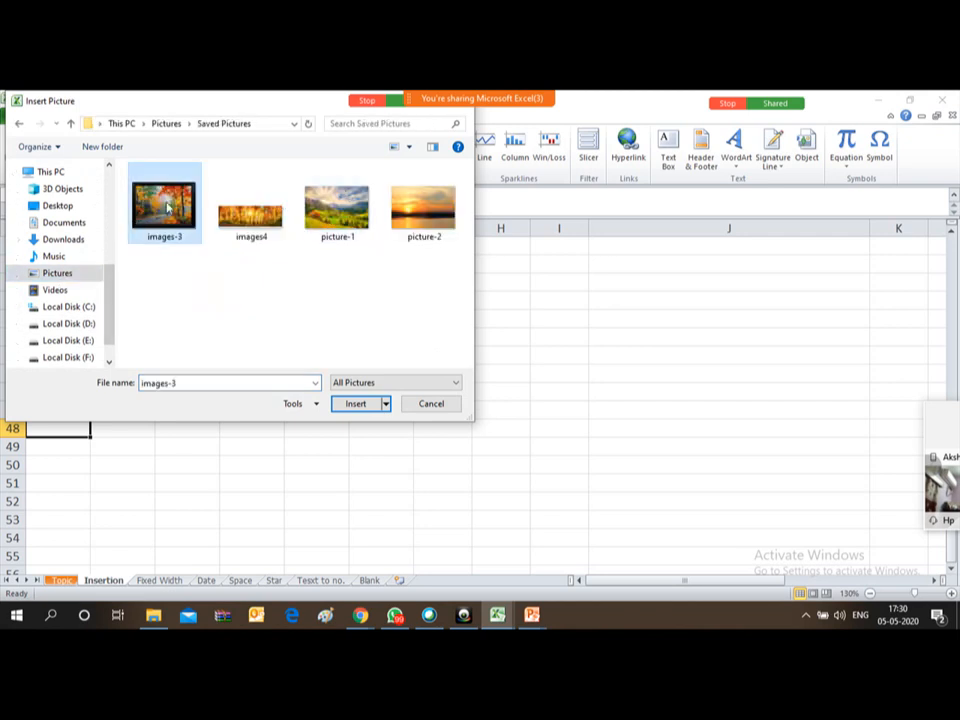
pyautogui.click(356, 404)
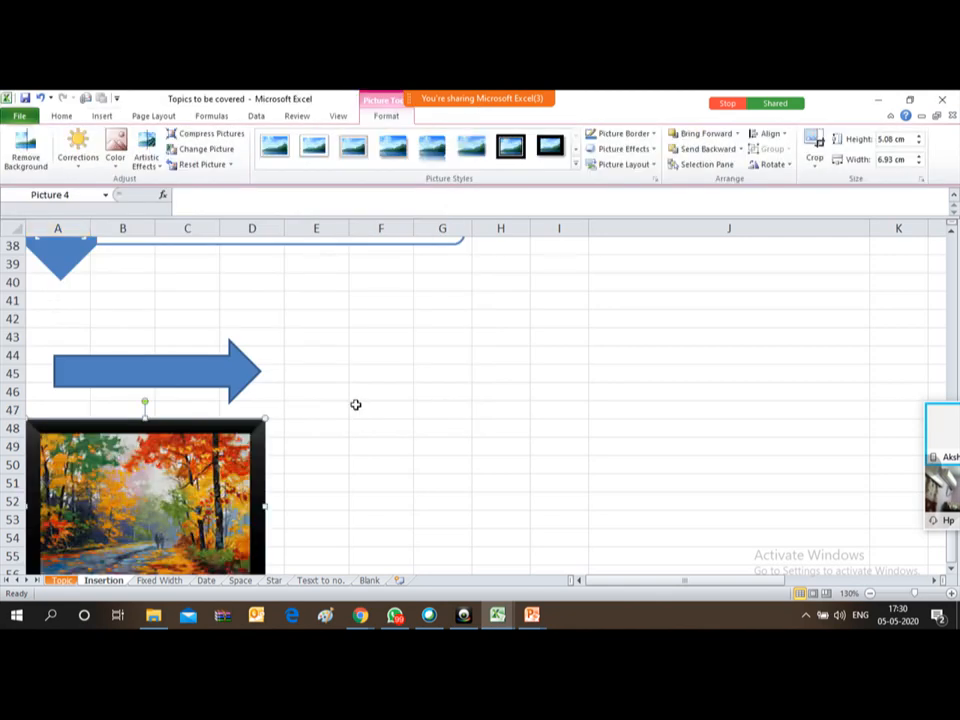
pyautogui.click(364, 446)
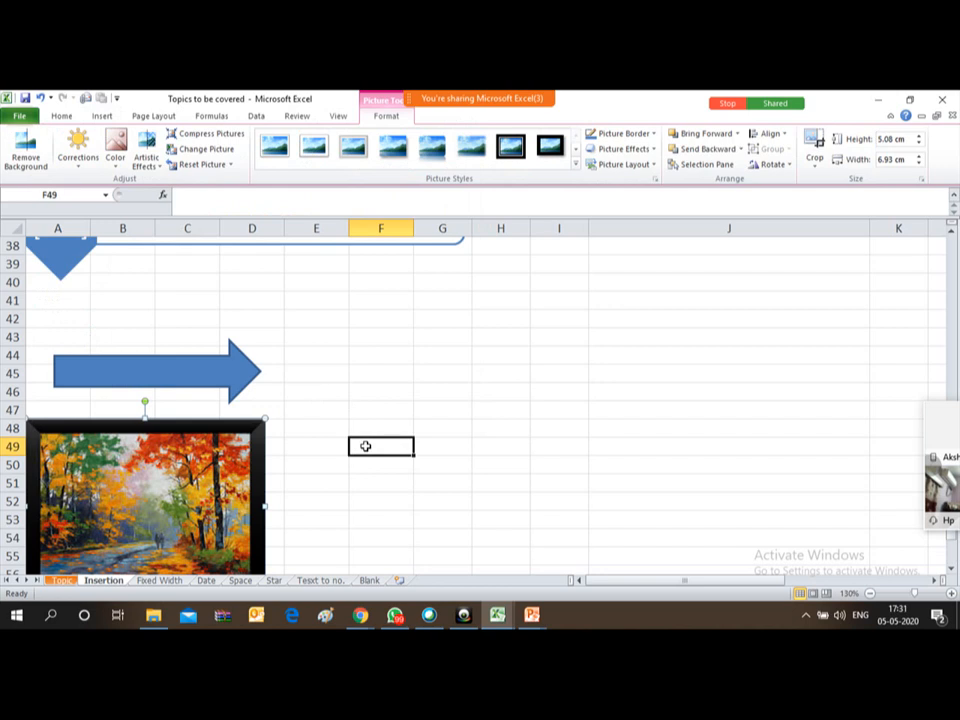
pyautogui.press('Down')
pyautogui.press('Down')
pyautogui.press('Down')
pyautogui.press('Down')
pyautogui.press('Down')
pyautogui.press('Down')
pyautogui.press('Down')
pyautogui.press('Down')
pyautogui.press('Down')
pyautogui.press('Down')
pyautogui.press('Down')
pyautogui.press('Down')
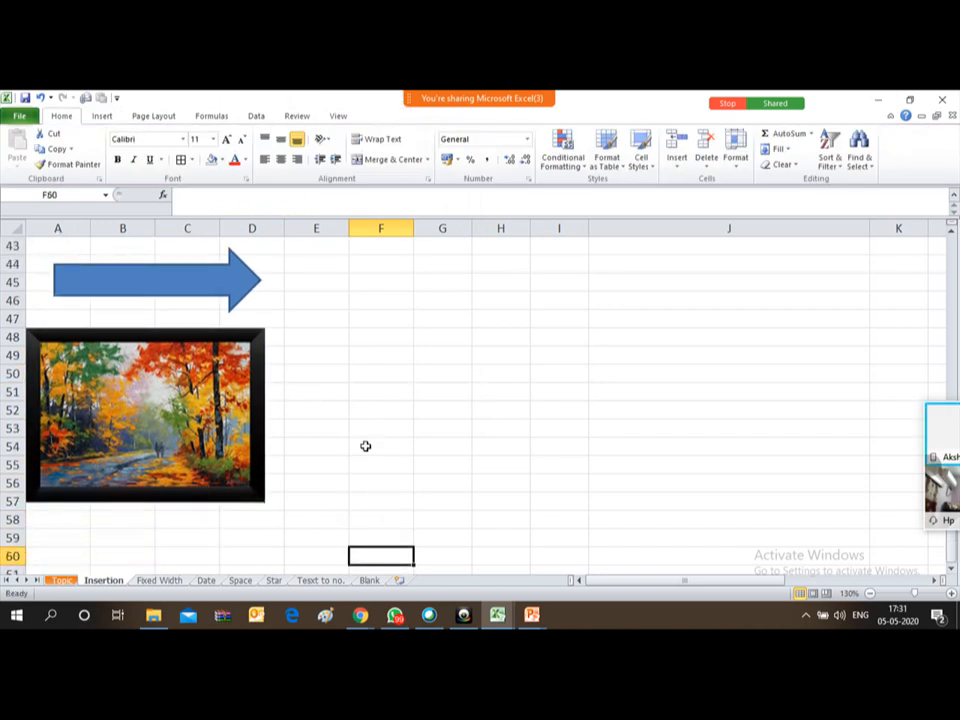
pyautogui.click(158, 375)
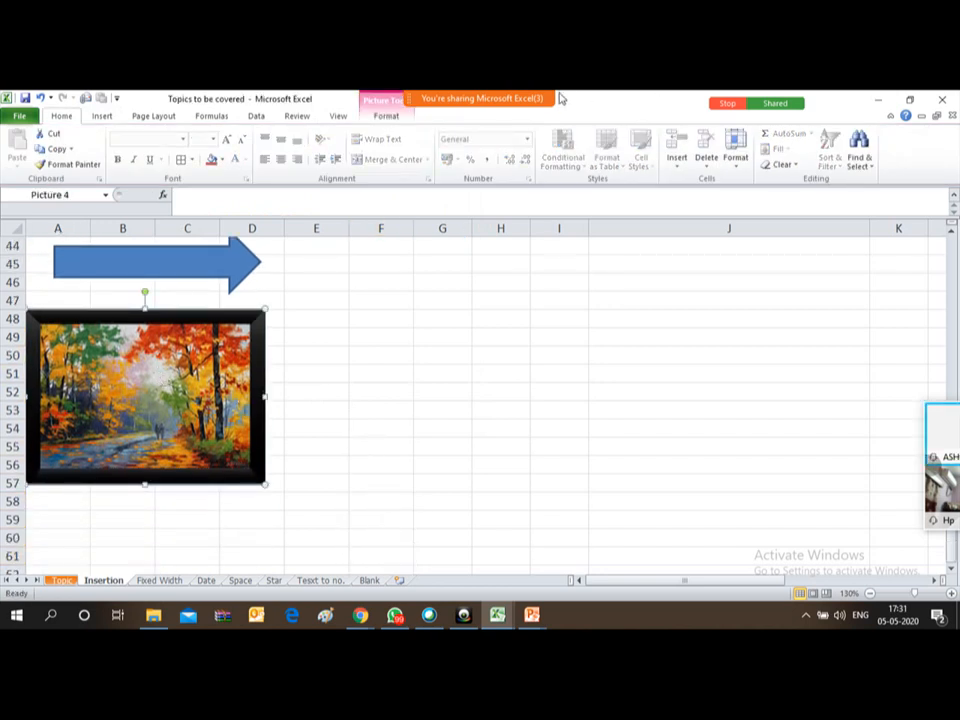
# Open the meeting's participant list and look through it from end to start.
pyautogui.moveTo(510, 100)
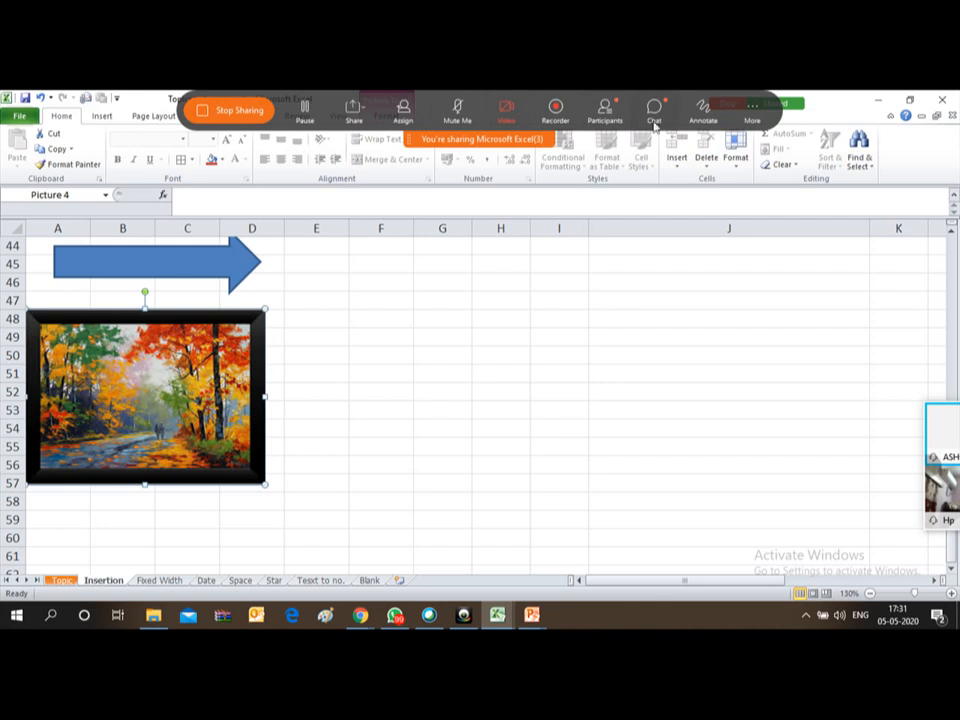
pyautogui.click(604, 108)
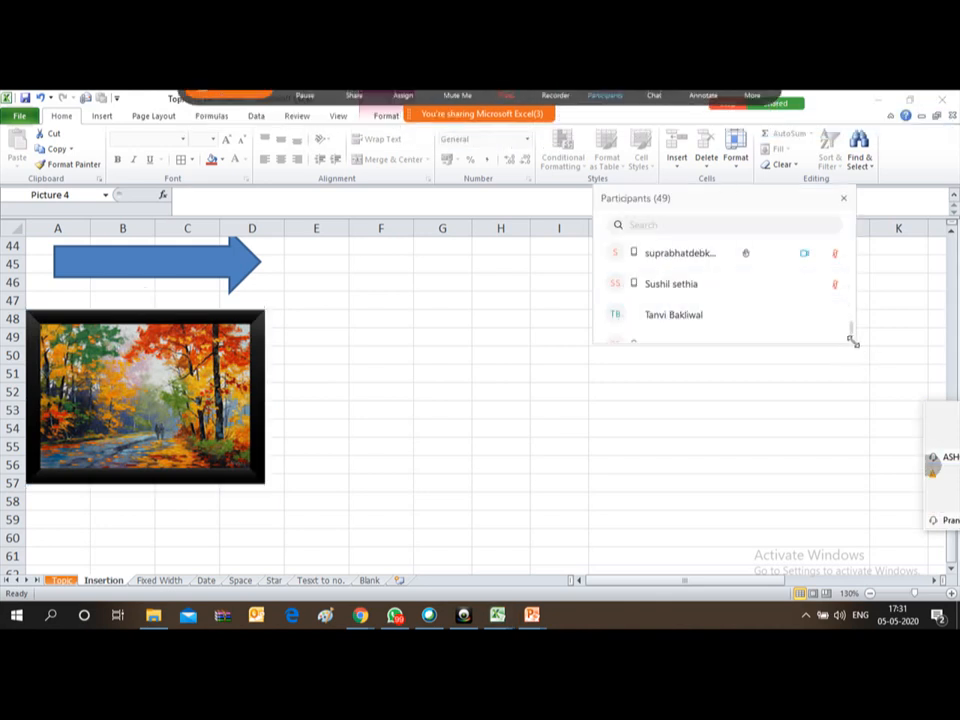
pyautogui.scroll(-3, 848, 330)
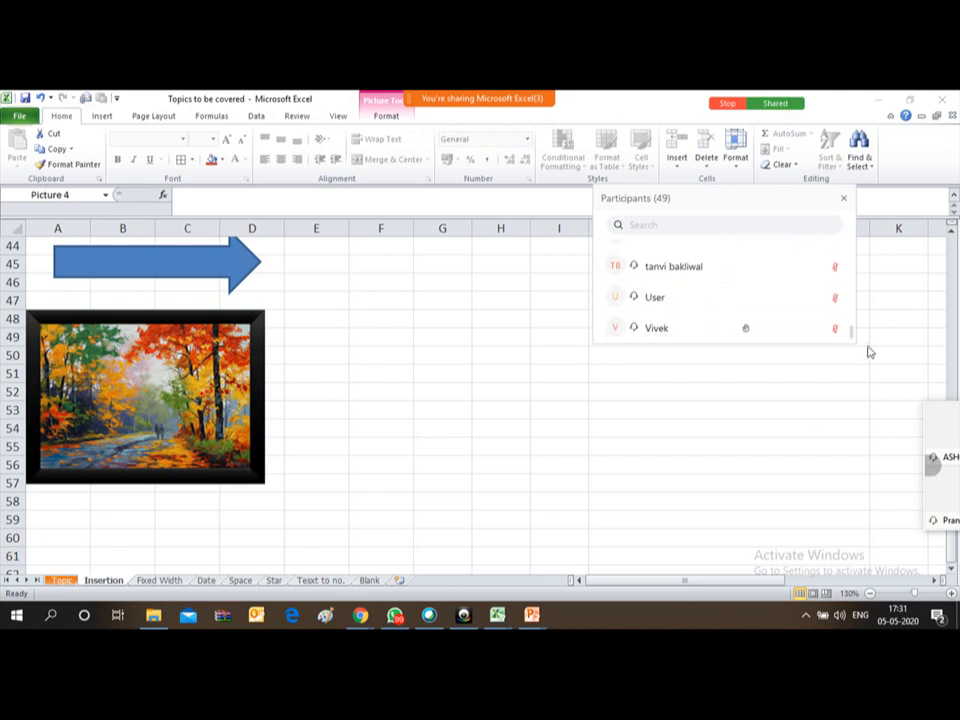
pyautogui.moveTo(851, 337); pyautogui.dragTo(850, 230)
# Enlarge the autumn picture proportionally from its lower corner until it spans columns A to H.
pyautogui.click(494, 360)
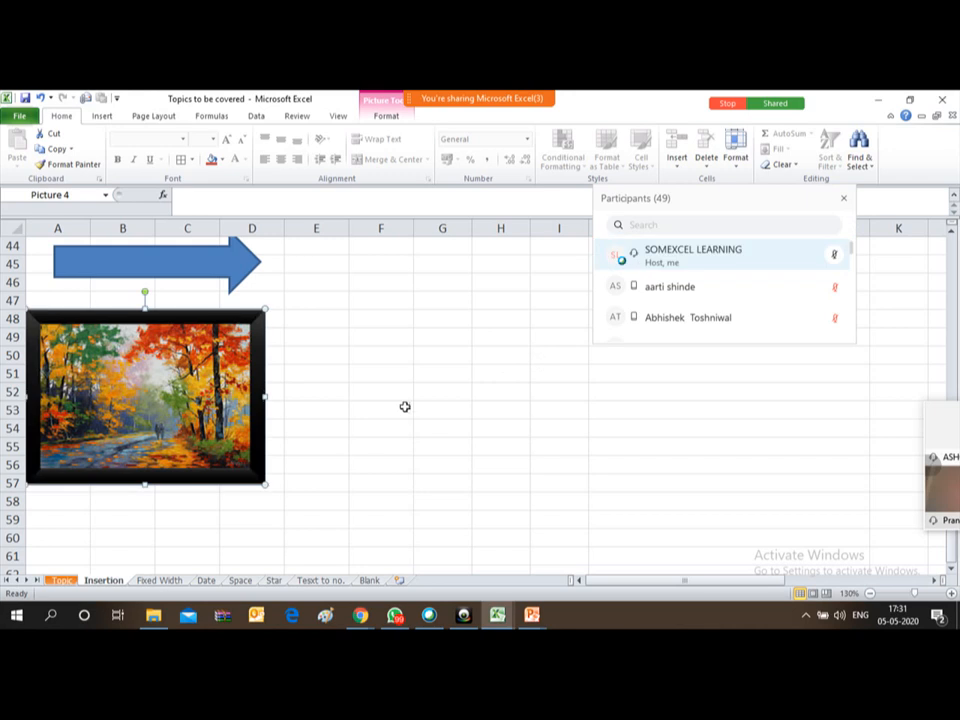
pyautogui.moveTo(266, 484); pyautogui.dragTo(497, 500)
pyautogui.click(606, 447)
pyautogui.press('Right')
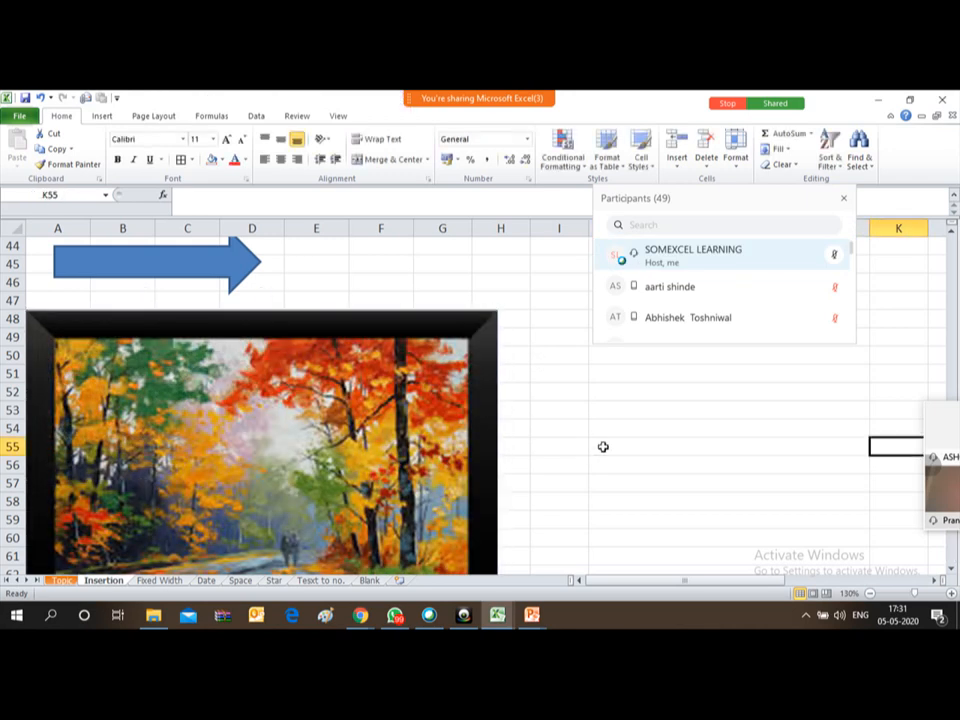
# Shrink the autumn picture from its lower corner until it spans columns A to C and ends at row 54.
pyautogui.press('Down')
pyautogui.press('Down')
pyautogui.press('Down')
pyautogui.press('Down')
pyautogui.press('Down')
pyautogui.press('Down')
pyautogui.press('Down')
pyautogui.press('Down')
pyautogui.press('Down')
pyautogui.press('Down')
pyautogui.press('Down')
pyautogui.press('Down')
pyautogui.press('Down')
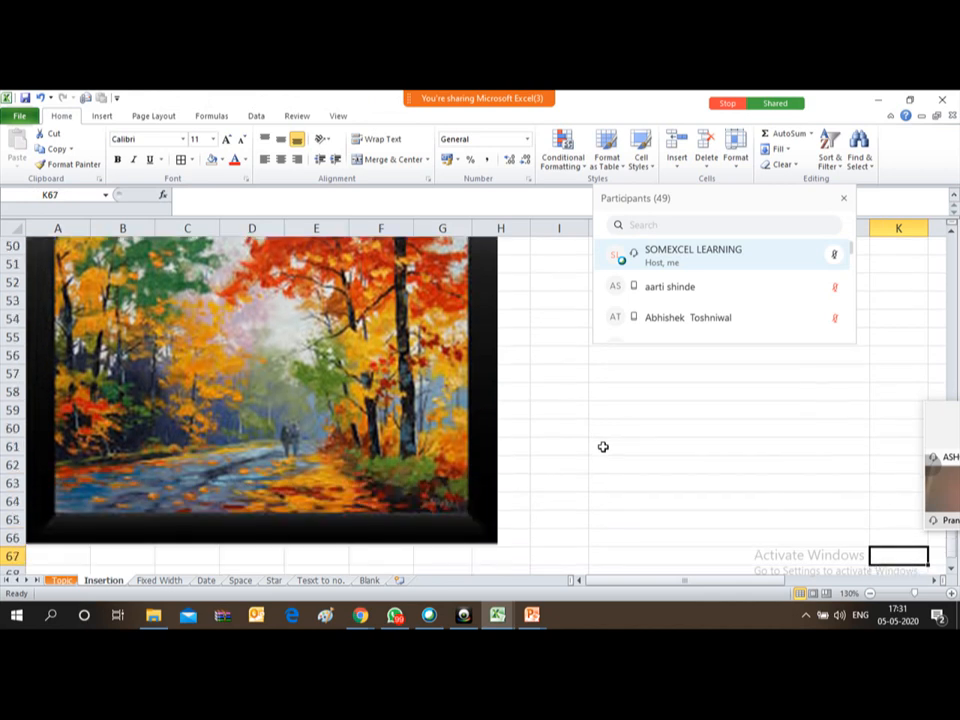
pyautogui.click(290, 408)
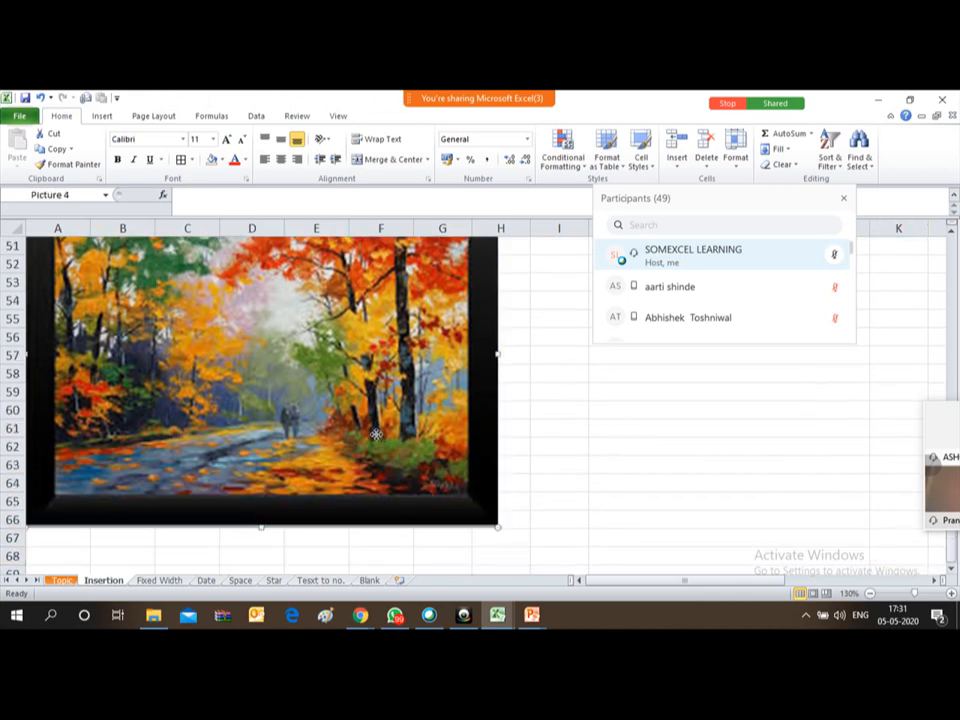
pyautogui.moveTo(499, 525); pyautogui.dragTo(206, 313)
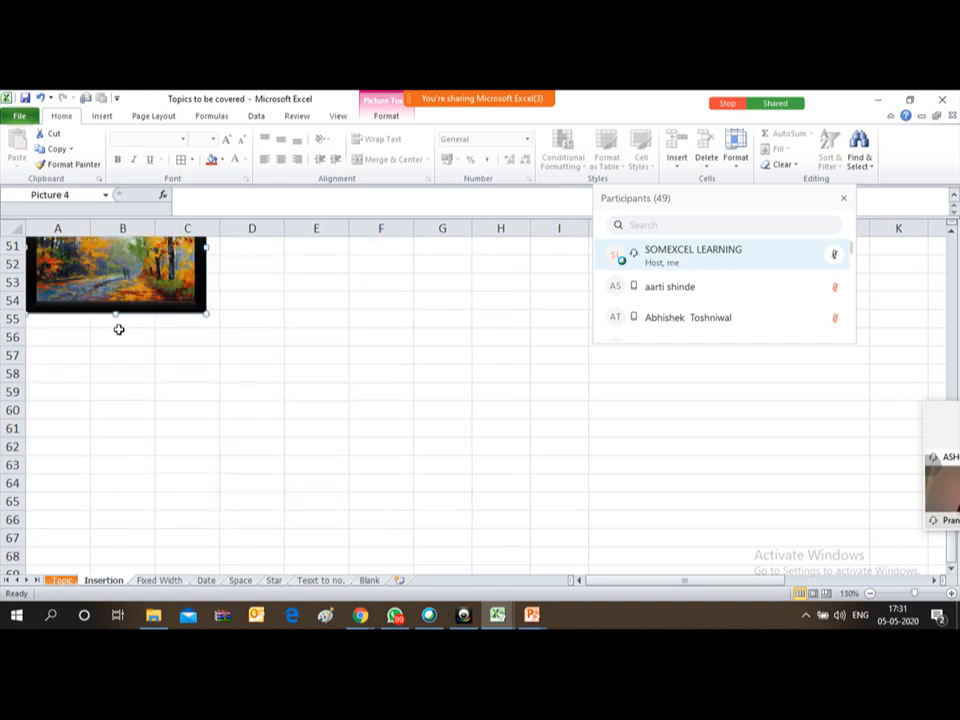
# Stretch the picture's height down to row 62 and widen it to column F's start, and deselect it at cell A64.
pyautogui.moveTo(114, 315); pyautogui.dragTo(115, 450)
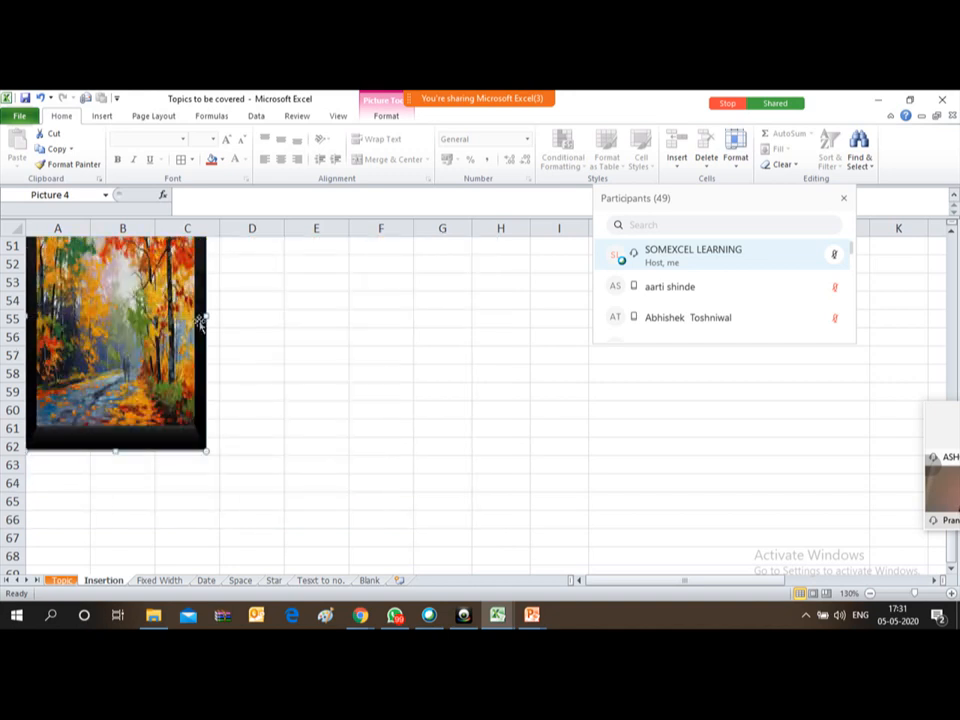
pyautogui.moveTo(210, 317); pyautogui.dragTo(359, 337)
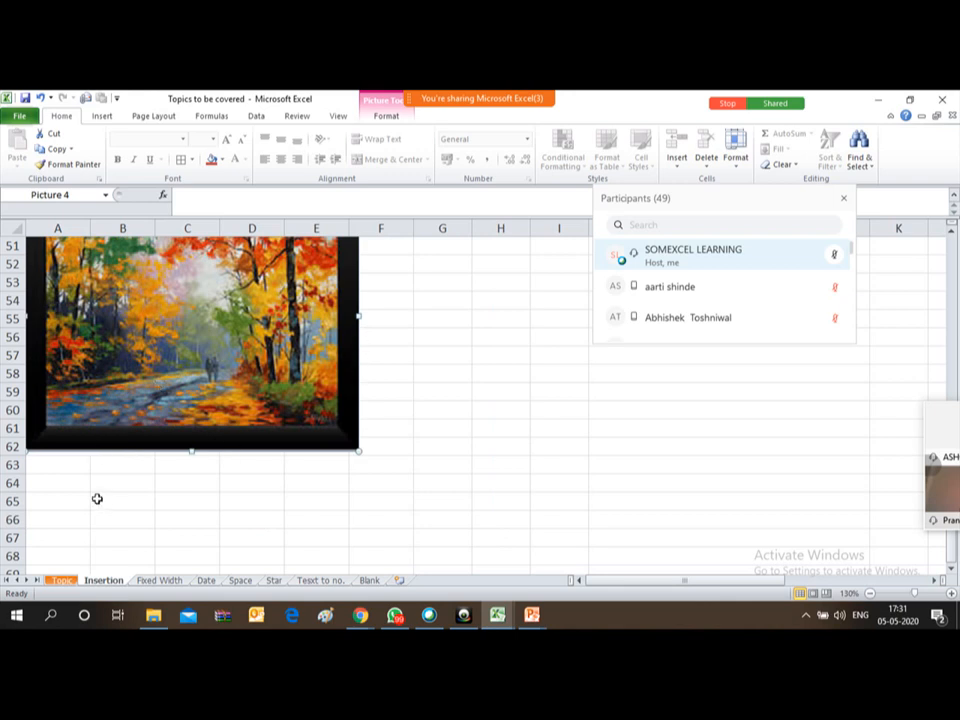
pyautogui.click(88, 483)
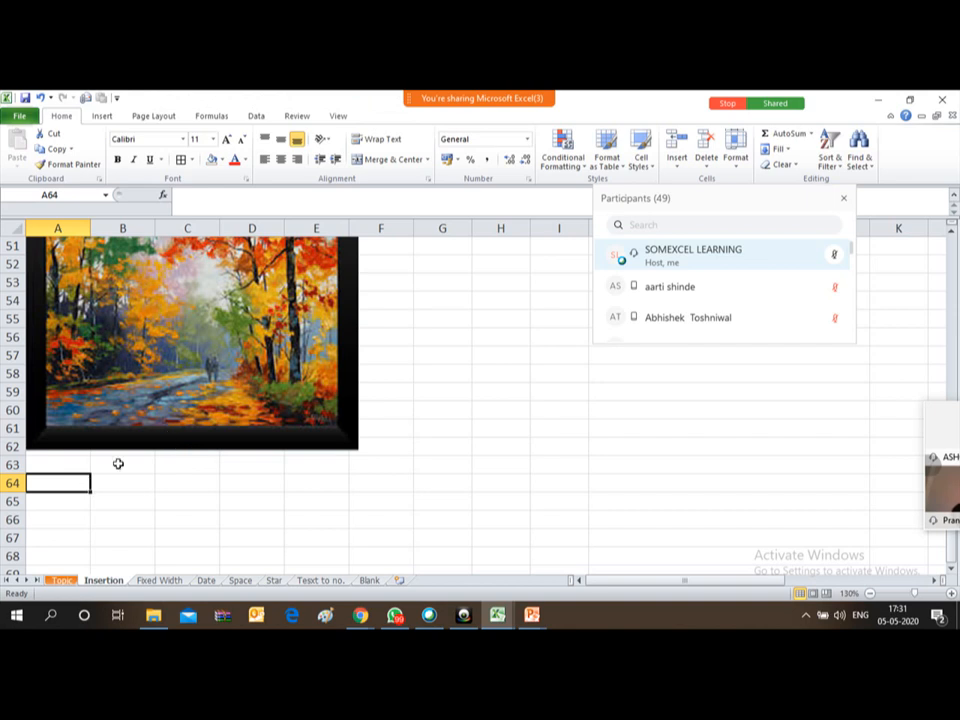
# Review the basic topics listed on the Topic sheet, ending at Header & Footer in Print.
pyautogui.click(60, 581)
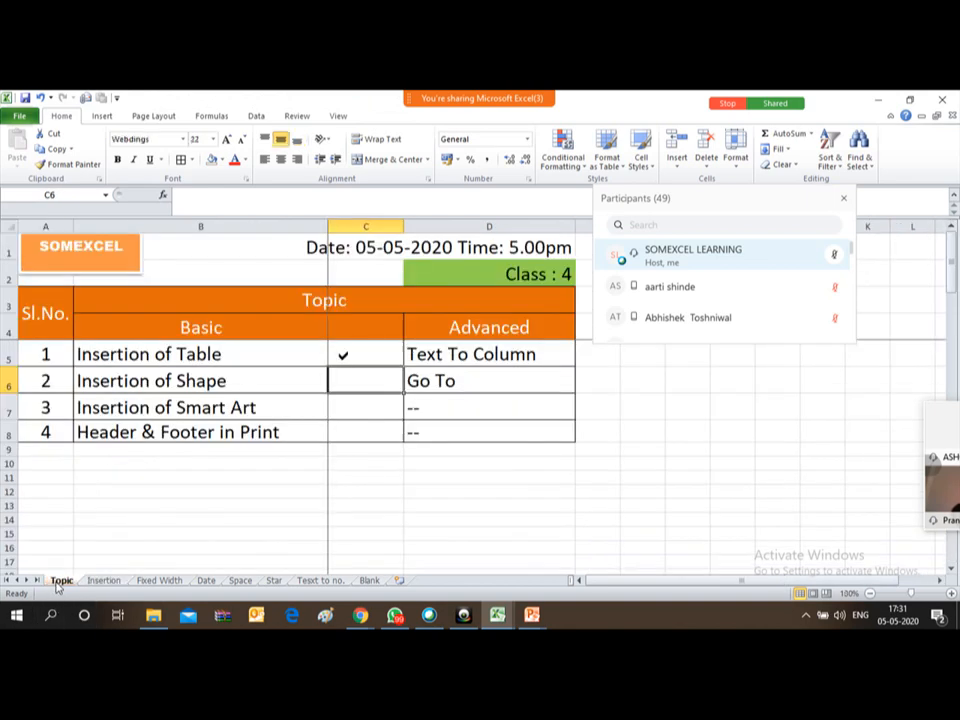
pyautogui.press('Left')
pyautogui.press('Left')
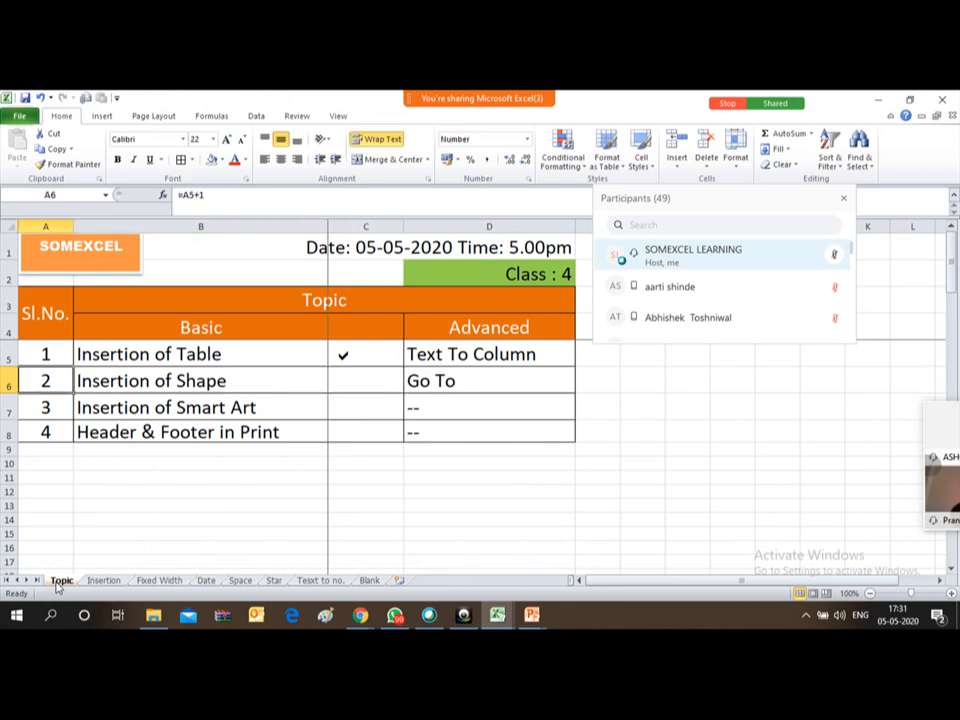
pyautogui.press('Right')
pyautogui.press('Up')
pyautogui.press('Down')
pyautogui.press('Down')
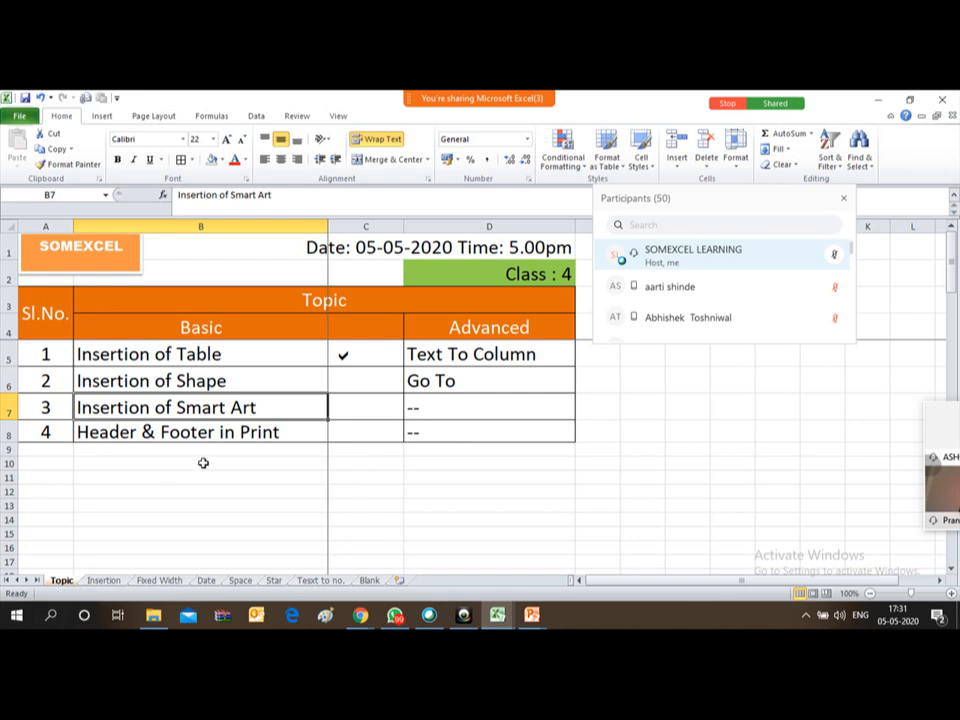
pyautogui.click(184, 428)
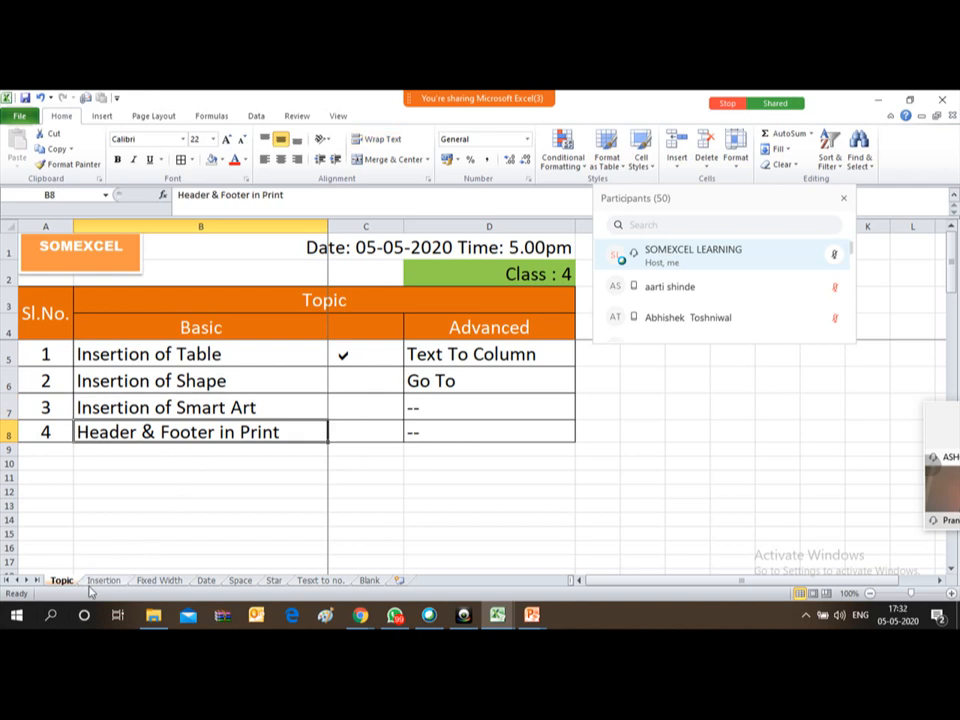
# Move the Date sheet to the end after Blank and shift the participants window off the data.
pyautogui.click(205, 580)
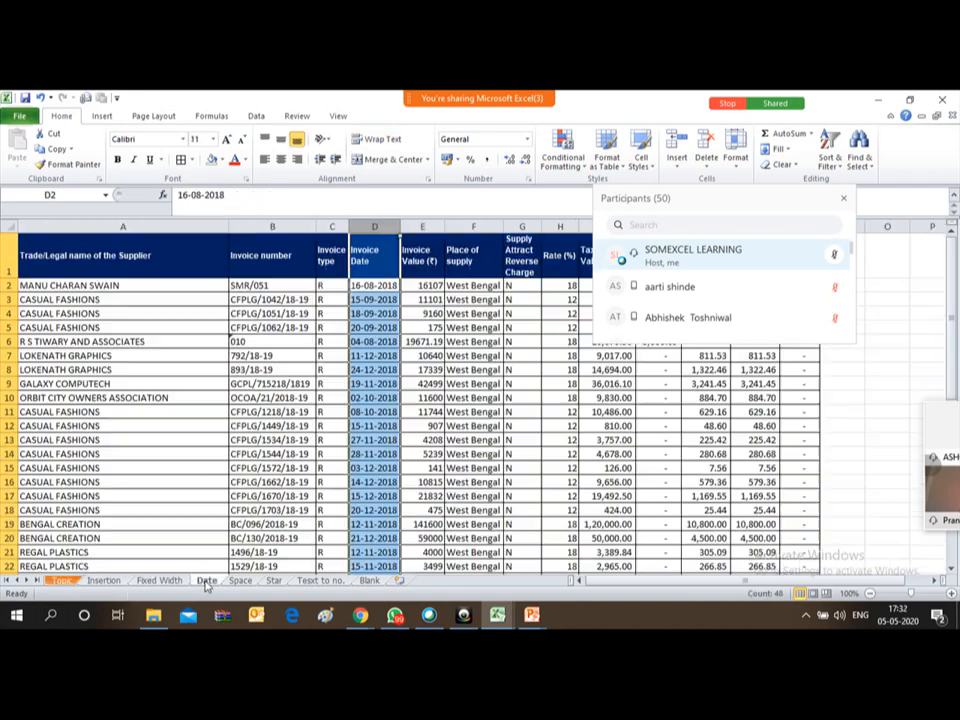
pyautogui.click(516, 356)
pyautogui.moveTo(789, 195); pyautogui.dragTo(958, 628)
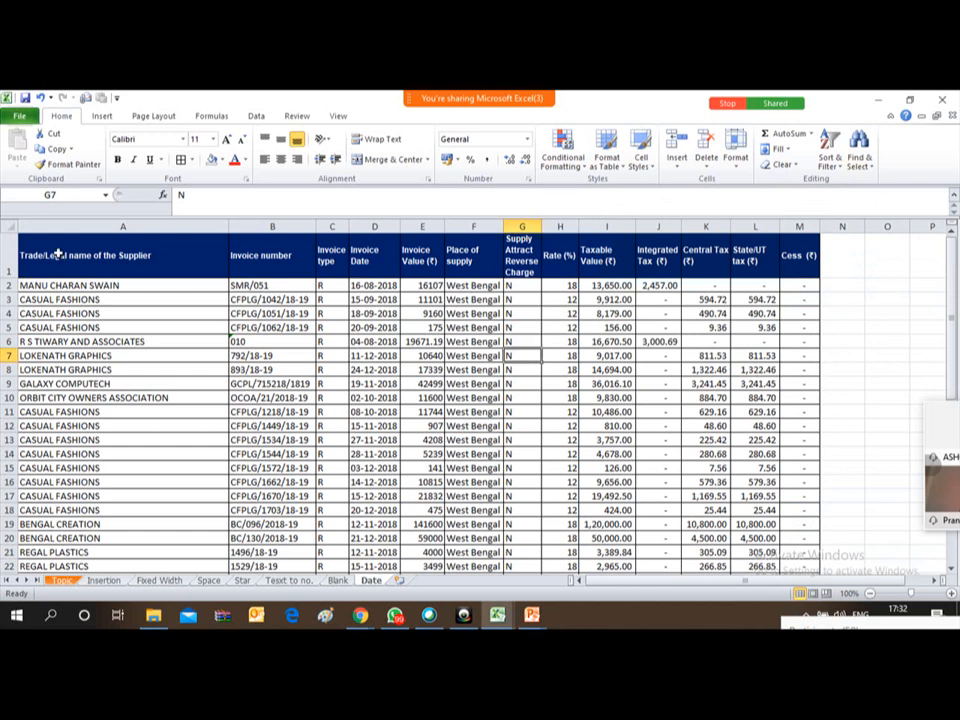
# Copy all the invoice rows on the Date sheet, from row 2 to row 48, as entire rows.
pyautogui.hotkey('ctrl', 'Left')
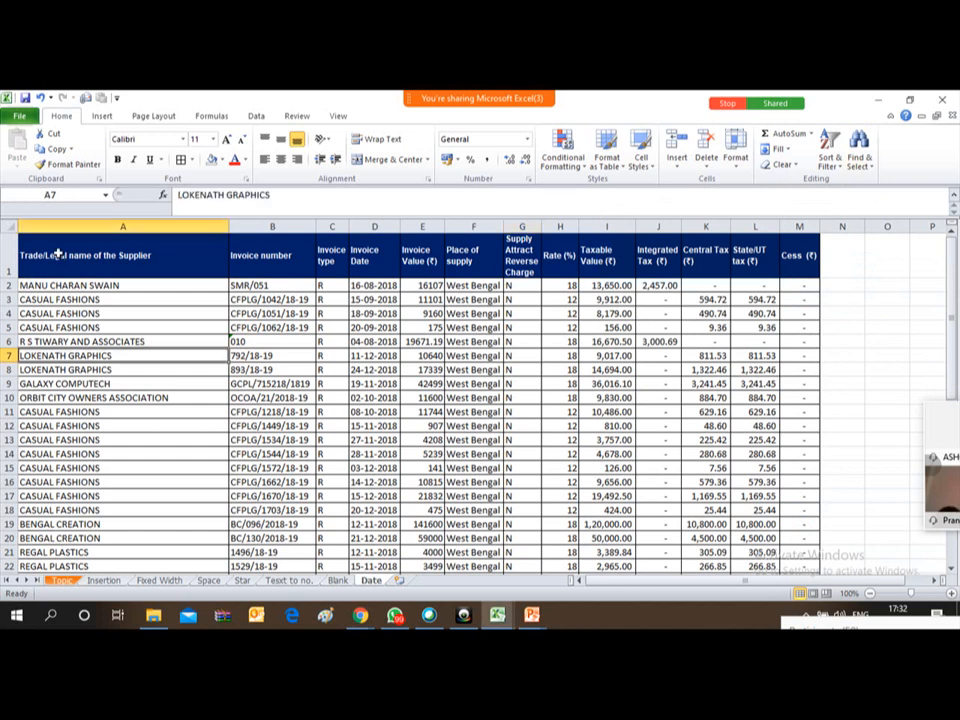
pyautogui.hotkey('ctrl', 'Down')
pyautogui.press('Down')
pyautogui.press('Down')
pyautogui.press('Down')
pyautogui.press('Down')
pyautogui.press('Up')
pyautogui.press('Up')
pyautogui.press('Up')
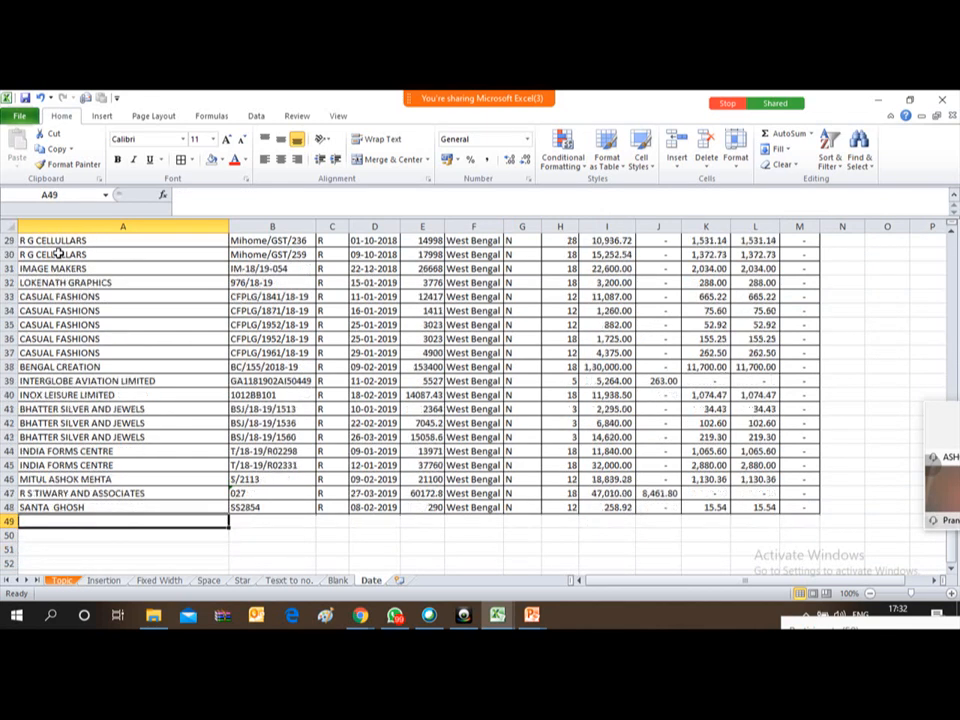
pyautogui.press('Up')
pyautogui.hotkey('ctrl', 'Up')
pyautogui.press('Down')
pyautogui.hotkey('ctrl', 'shift', 'Down')
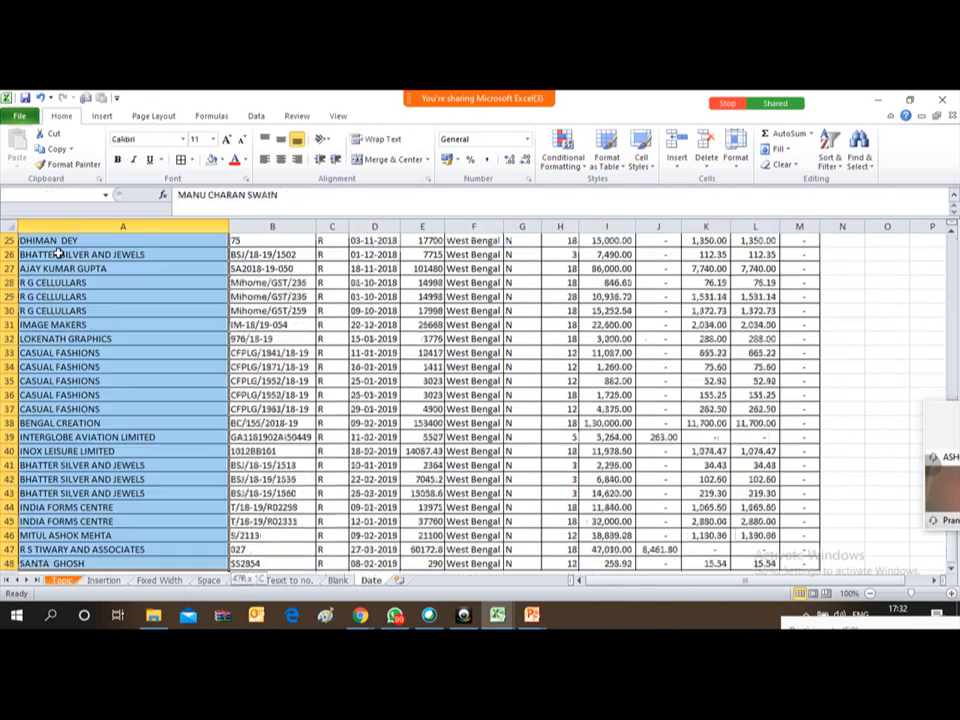
pyautogui.hotkey('shift', 'space')
pyautogui.hotkey('ctrl', 'c')
pyautogui.hotkey('ctrl', 'Up')
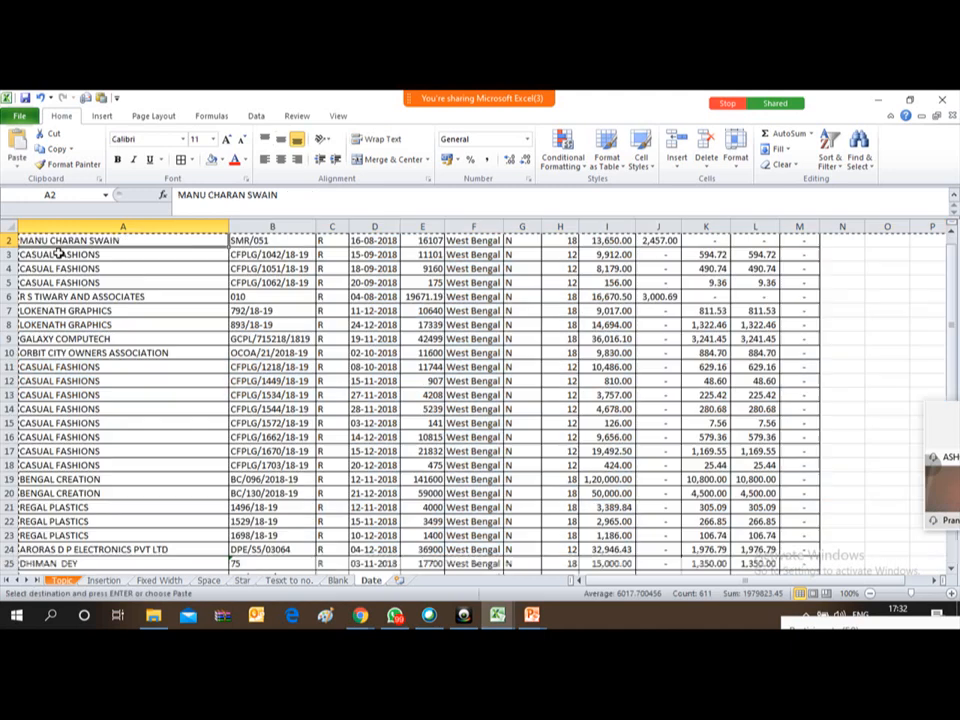
# Paste the copied invoice rows below the existing data, starting at cell A49.
pyautogui.hotkey('ctrl', 'Down')
pyautogui.press('Down')
pyautogui.press('Down')
pyautogui.press('Down')
pyautogui.press('Down')
pyautogui.press('Down')
pyautogui.press('Up')
pyautogui.press('Up')
pyautogui.press('Up')
pyautogui.press('Up')
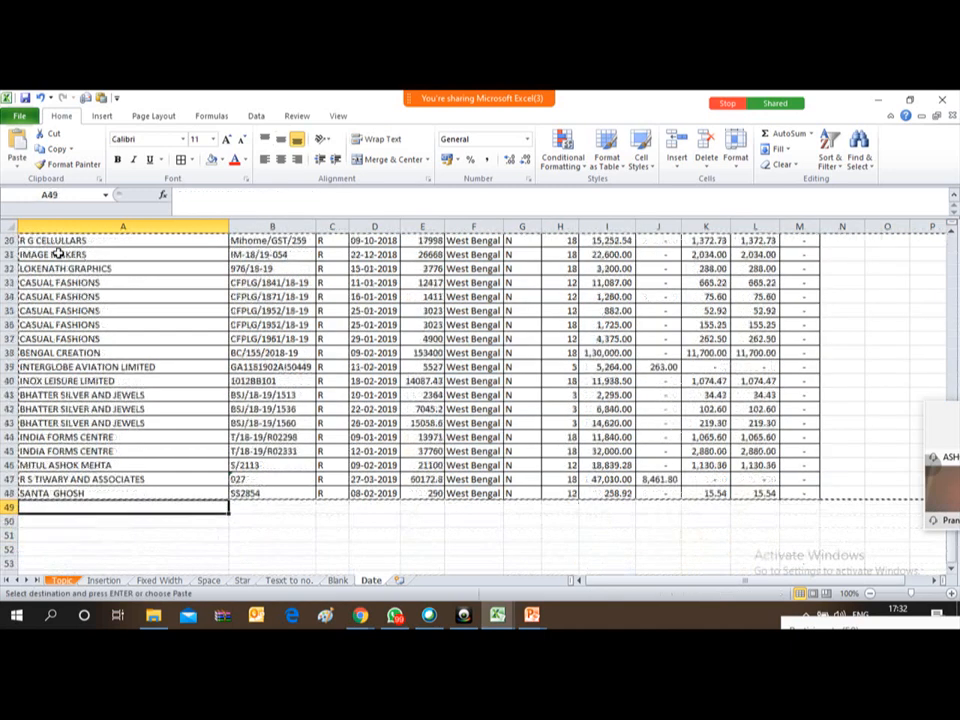
pyautogui.press('Return')
# Check the pasted rows through to the end of the data and return to the first invoice row.
pyautogui.press('Down')
pyautogui.press('Down')
pyautogui.hotkey('ctrl', 'Down')
pyautogui.press('Down')
pyautogui.press('Down')
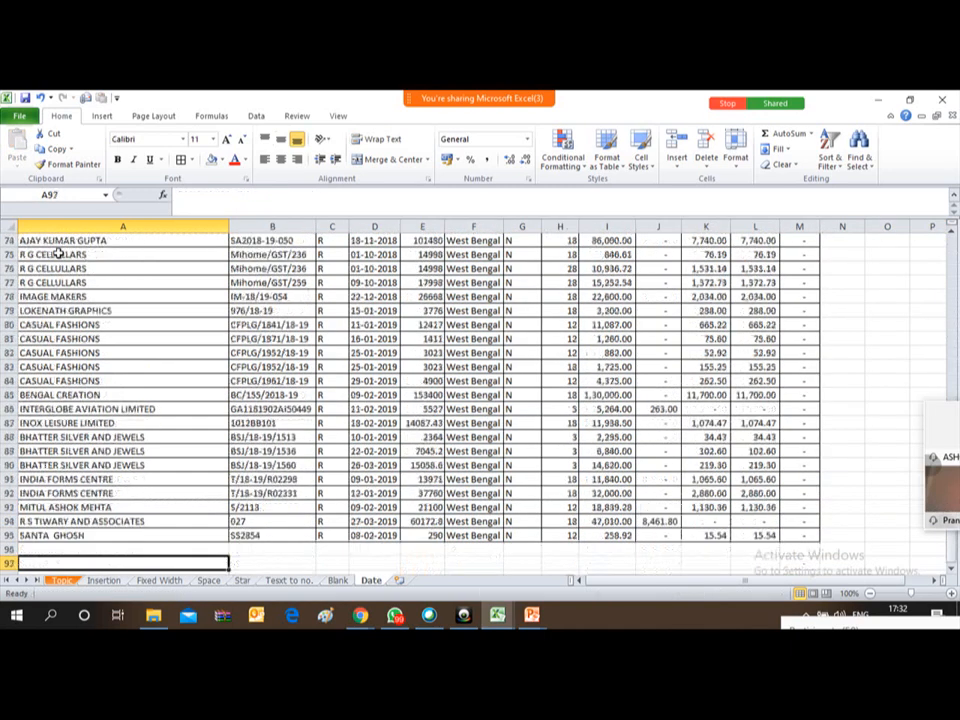
pyautogui.hotkey('ctrl', 'Up')
pyautogui.hotkey('ctrl', 'Up')
pyautogui.press('Right')
pyautogui.press('Down')
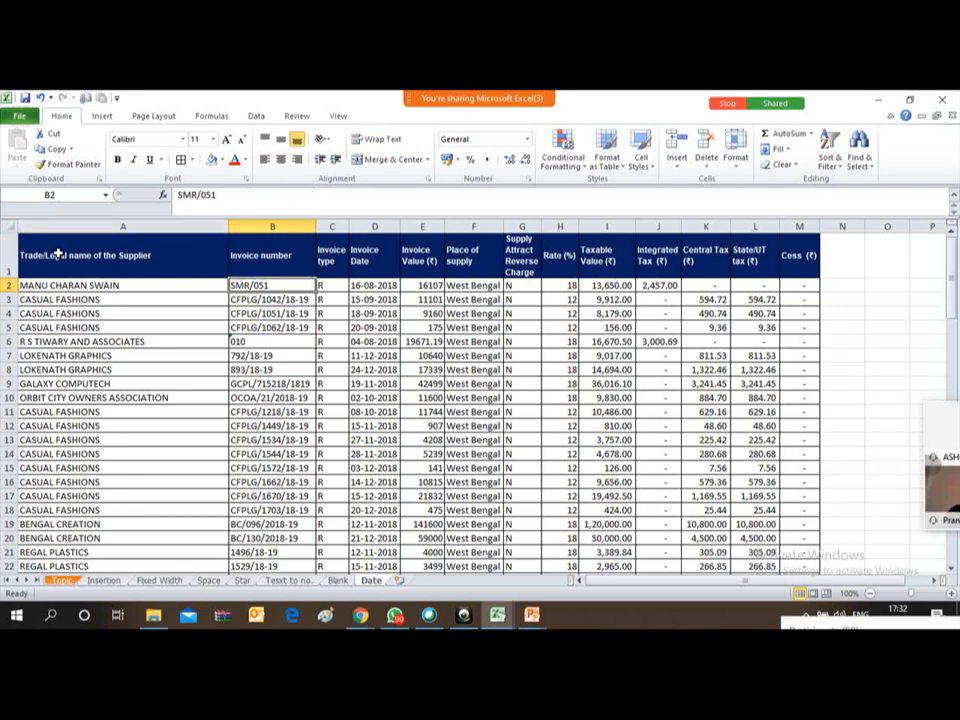
# Switch the Date sheet to Page Break Preview and extend the first page to include all columns through M.
pyautogui.press('Left')
pyautogui.hotkey('alt', 'w')
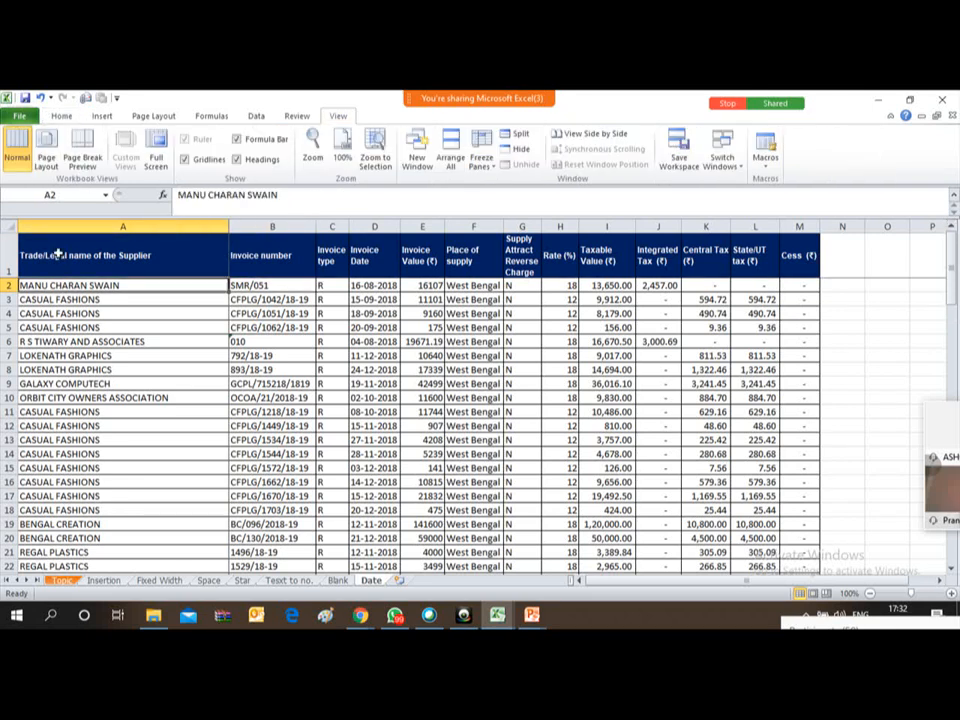
pyautogui.press('Up')
pyautogui.hotkey('ctrl', 'shift', 'Right')
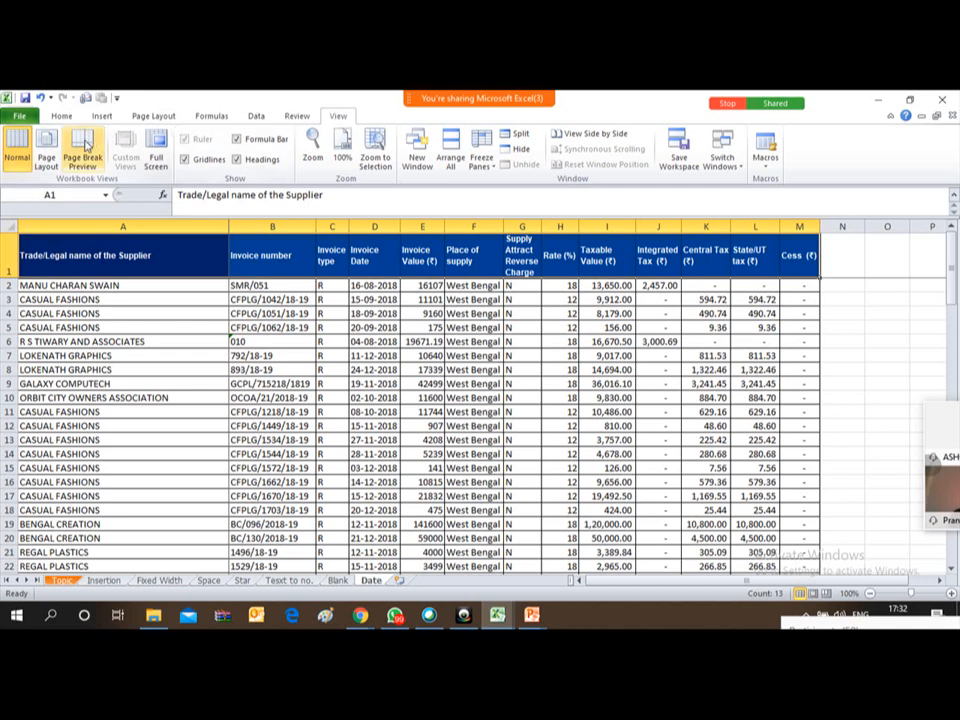
pyautogui.click(86, 147)
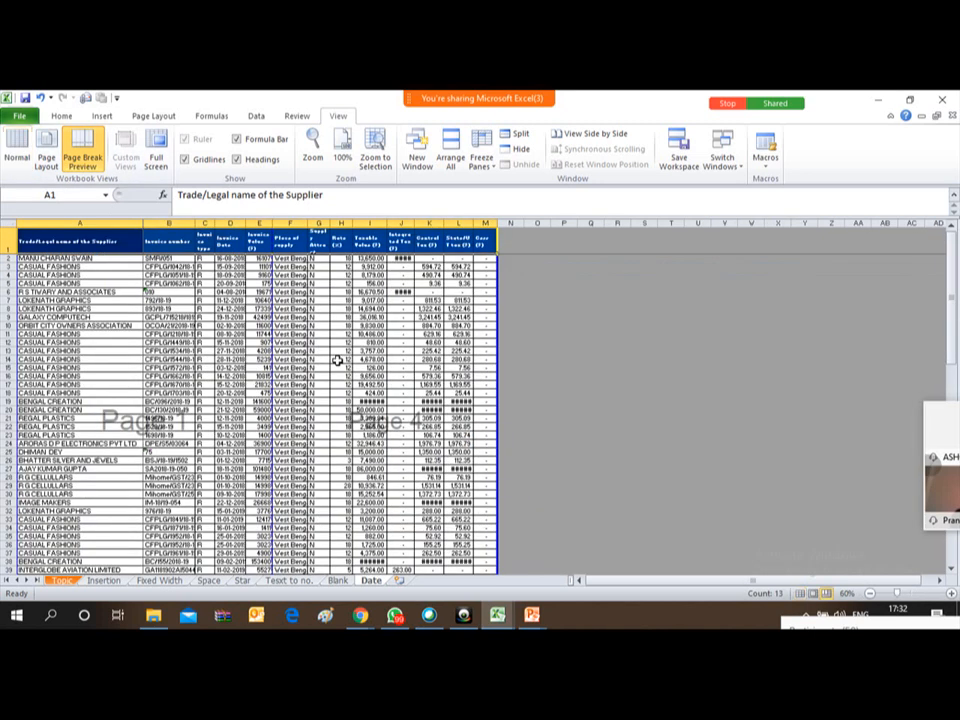
pyautogui.click(208, 337)
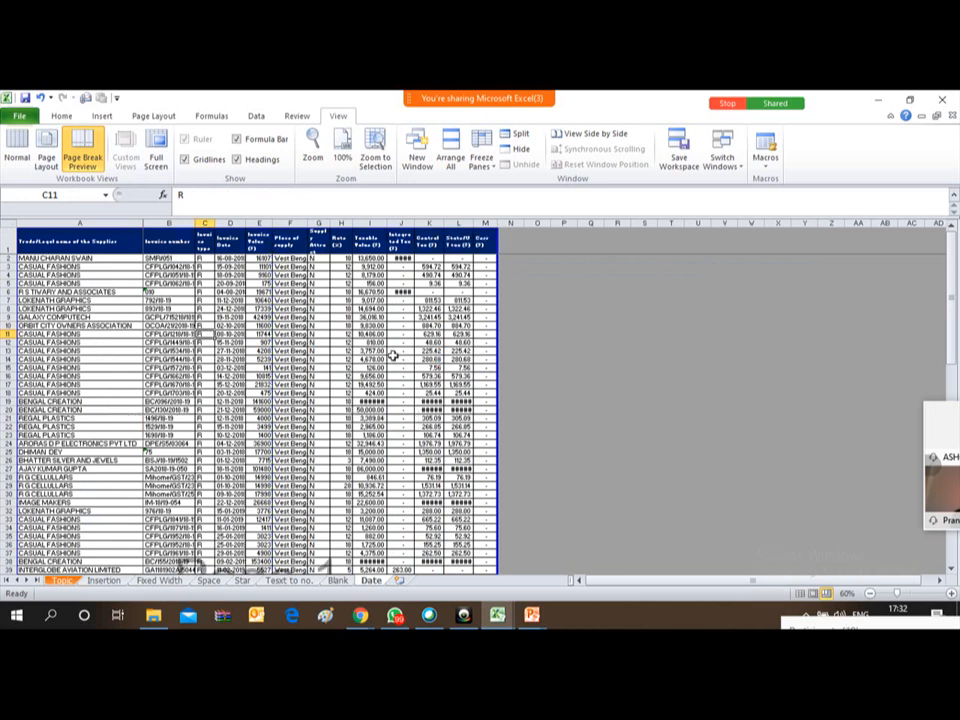
# Move the horizontal page break near the end of the data up to between rows 70 and 71.
pyautogui.click(232, 301)
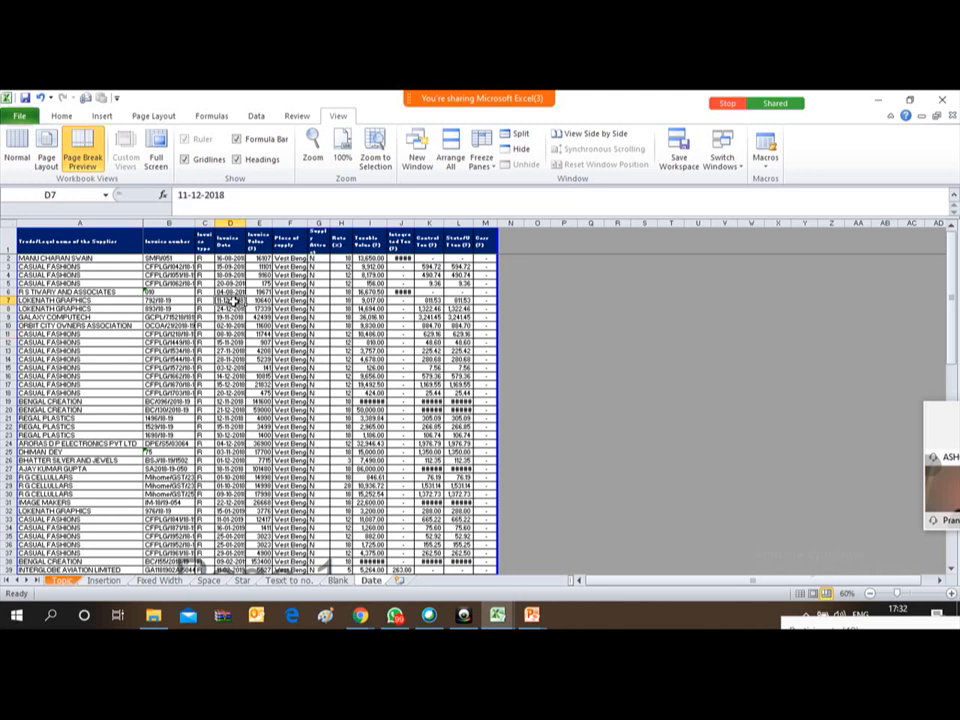
pyautogui.hotkey('ctrl', 'Down')
pyautogui.press('Down')
pyautogui.press('Down')
pyautogui.press('Down')
pyautogui.press('Down')
pyautogui.press('Down')
pyautogui.press('Down')
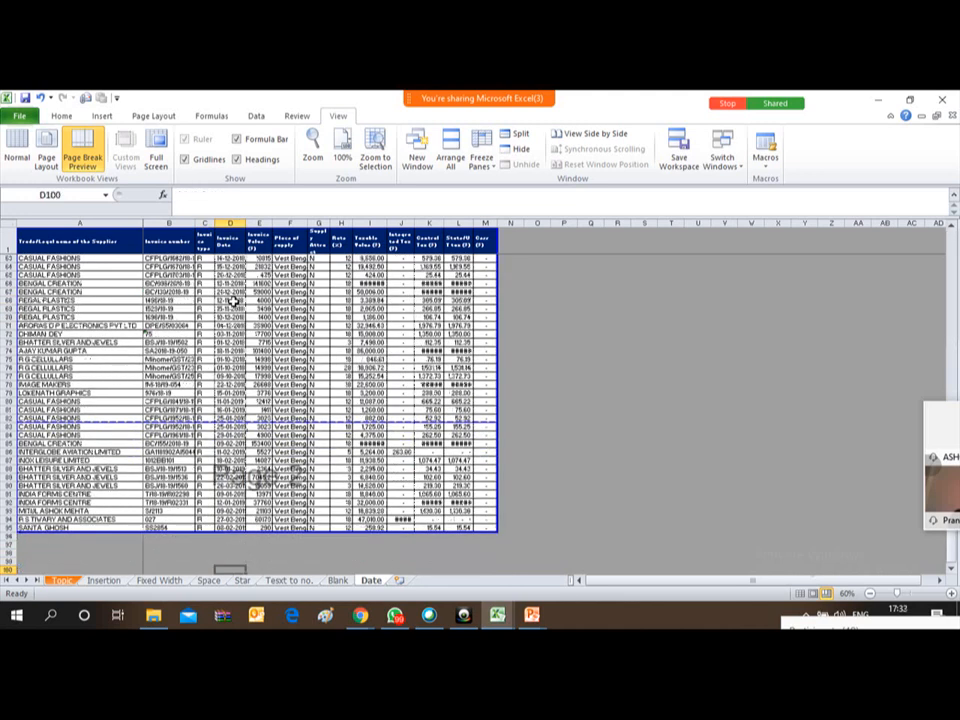
pyautogui.press('Up')
pyautogui.press('Up')
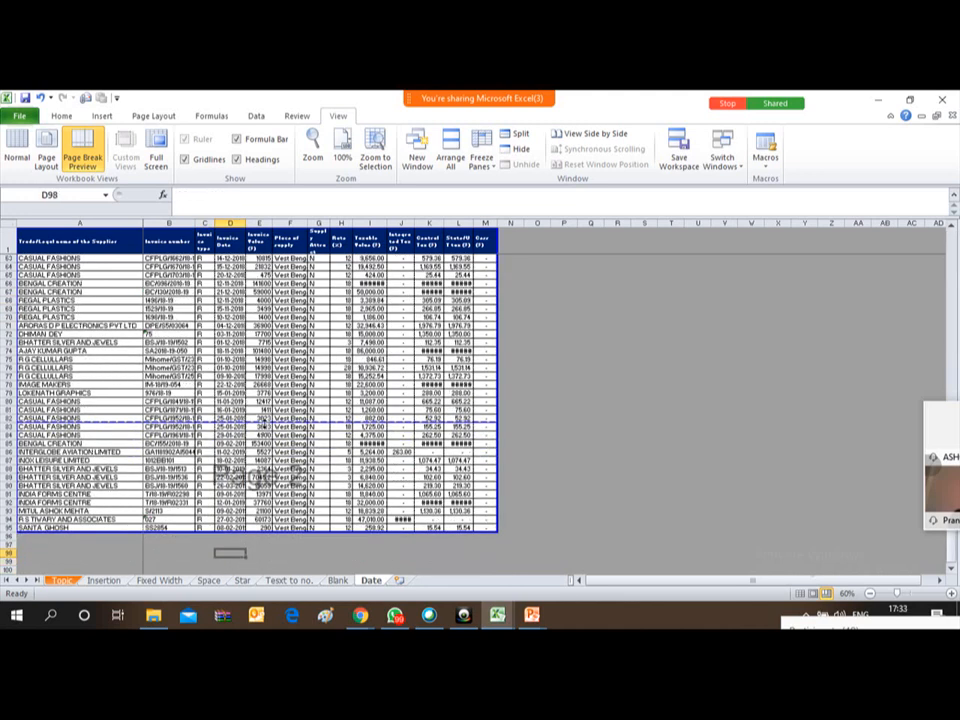
pyautogui.moveTo(262, 421); pyautogui.dragTo(265, 321)
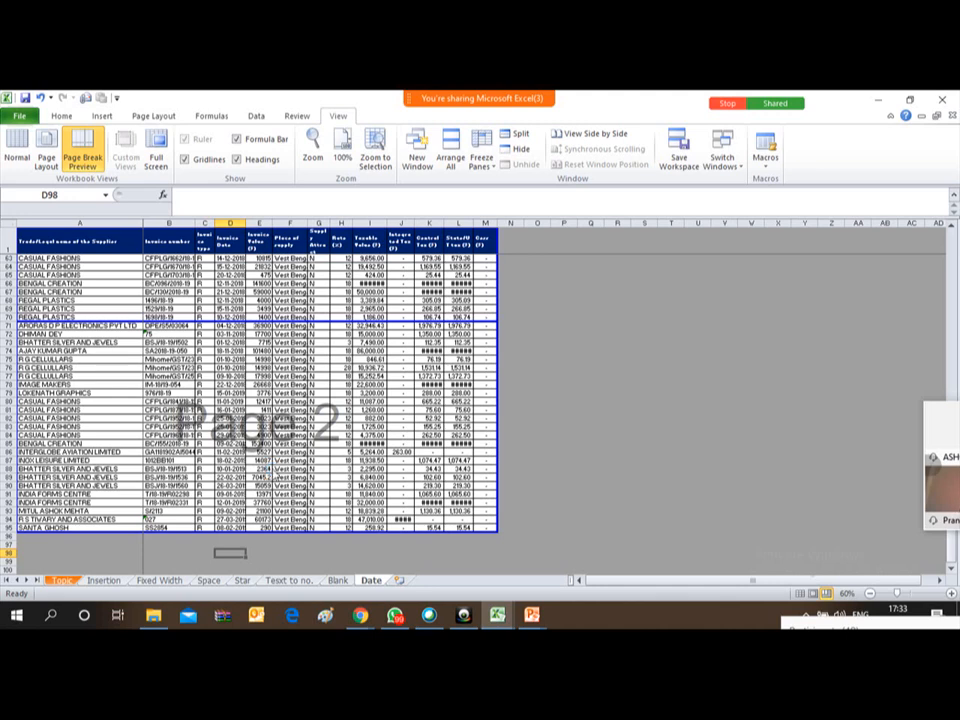
# Open the print preview of the Date sheet and bring up the header and footer settings in Page Setup.
pyautogui.hotkey('ctrl', 'p')
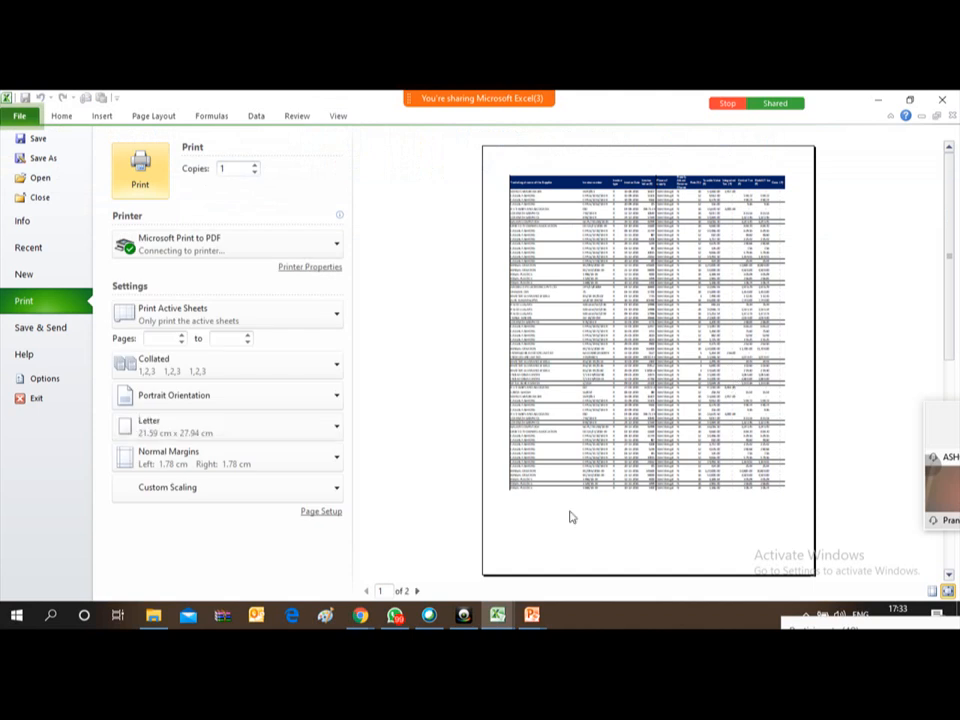
pyautogui.click(322, 512)
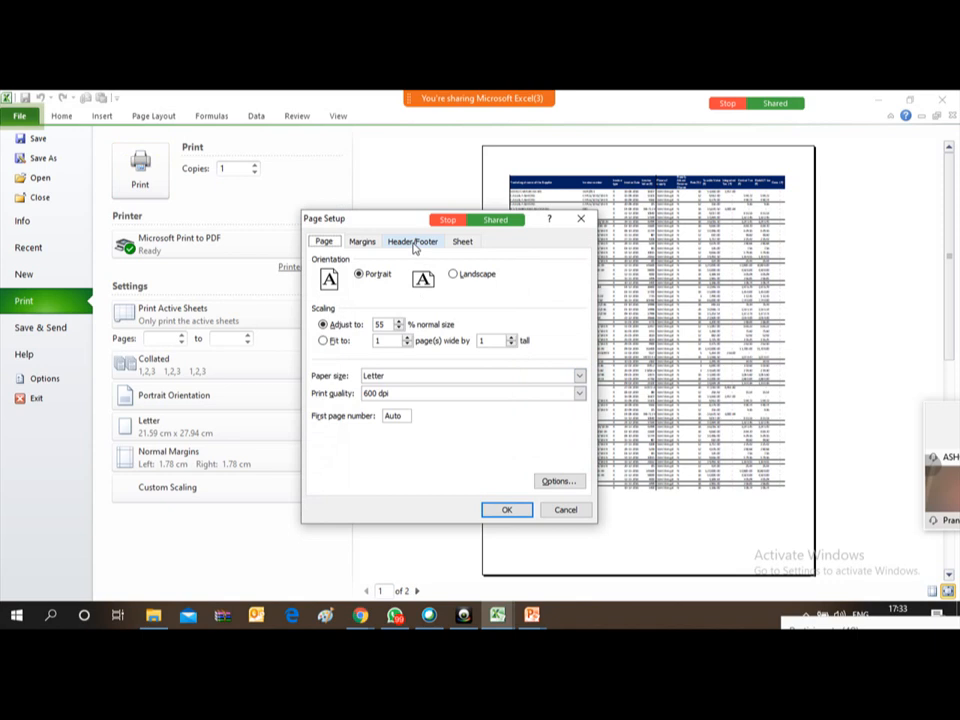
pyautogui.click(415, 245)
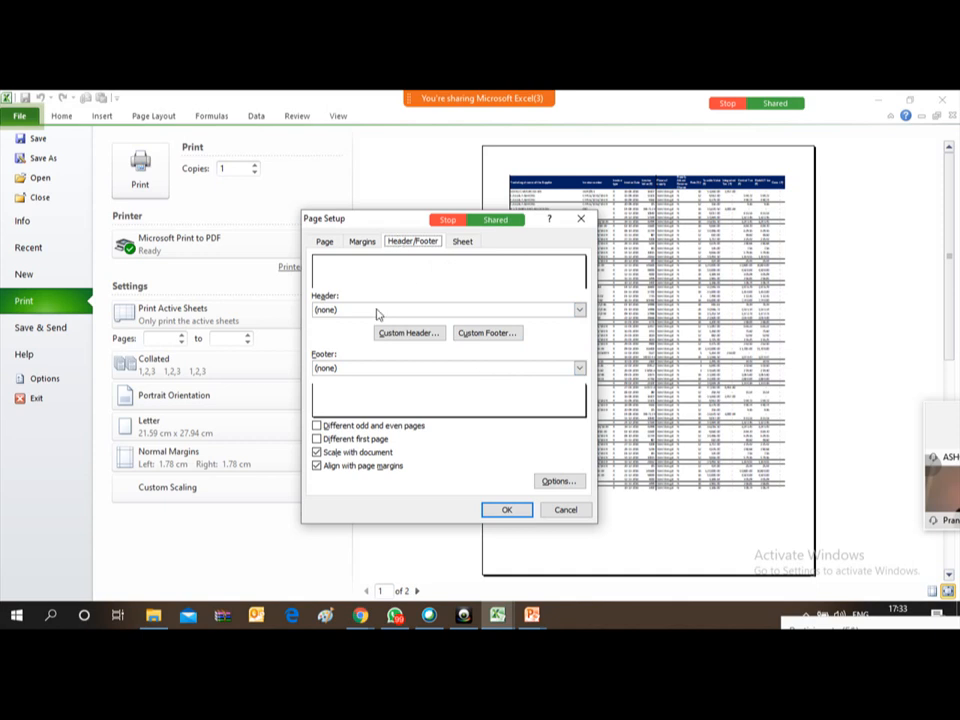
# Set the page header to "Page 1" in Page Setup, apply it, and enlarge the print preview around the header.
pyautogui.click(425, 312)
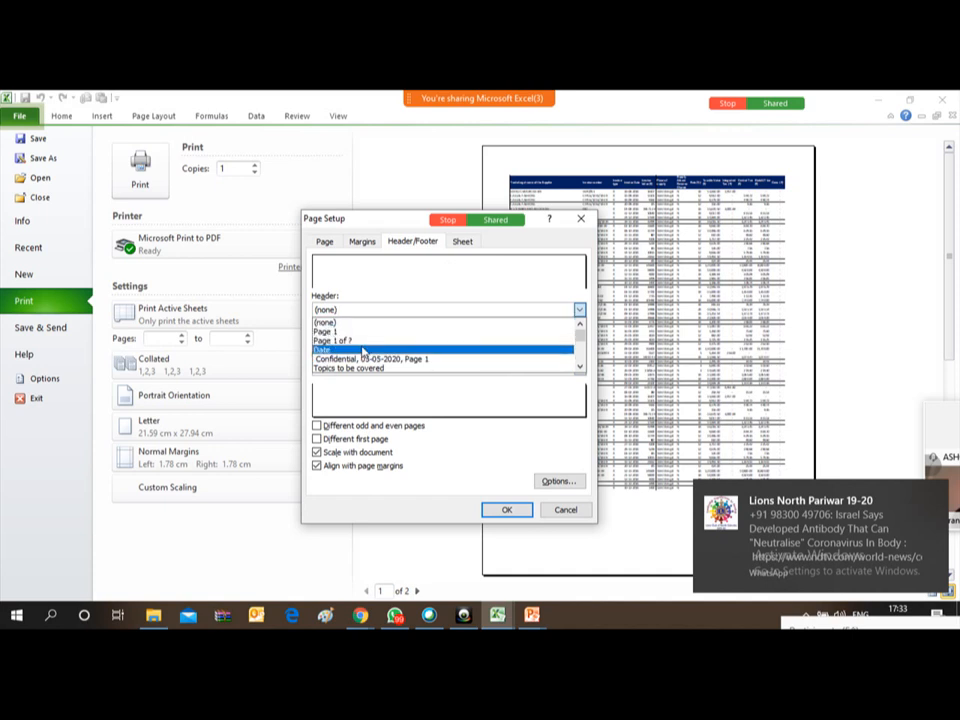
pyautogui.click(352, 338)
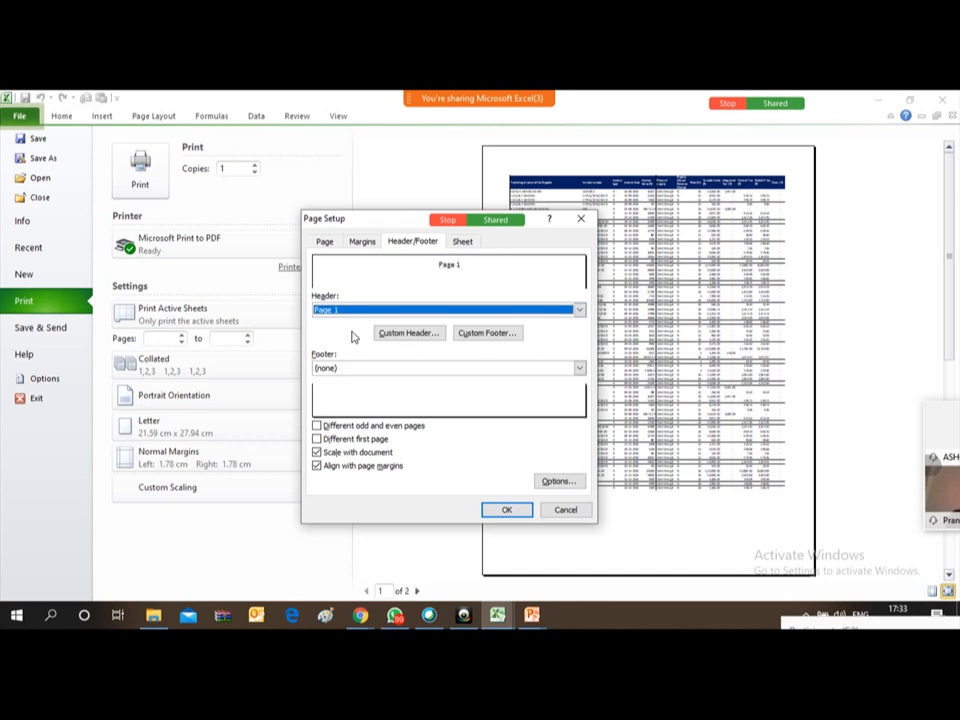
pyautogui.click(506, 511)
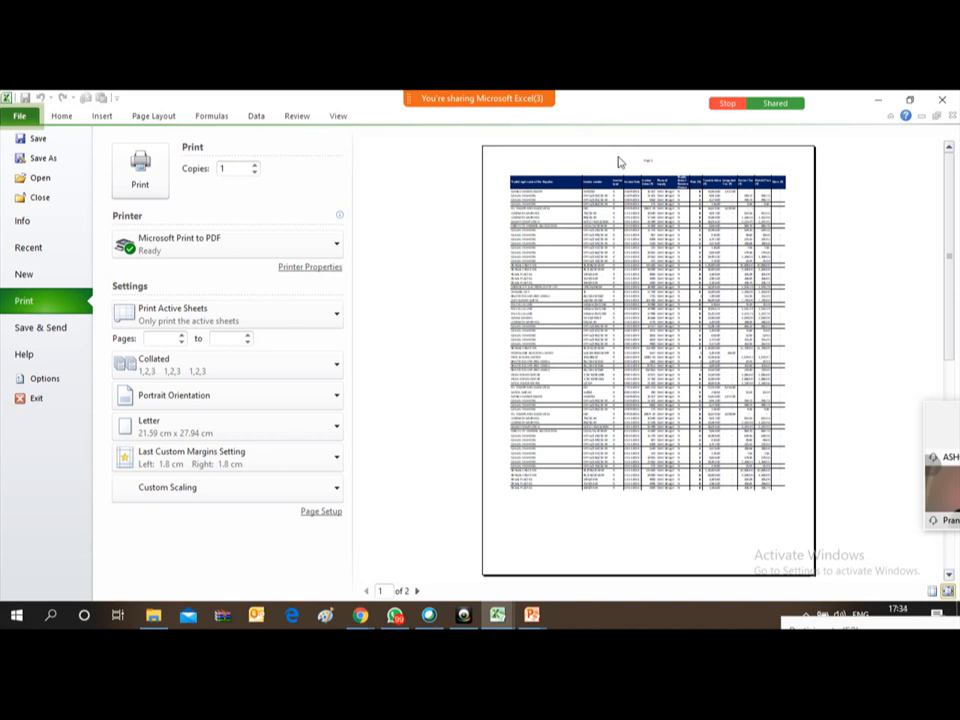
pyautogui.click(648, 166)
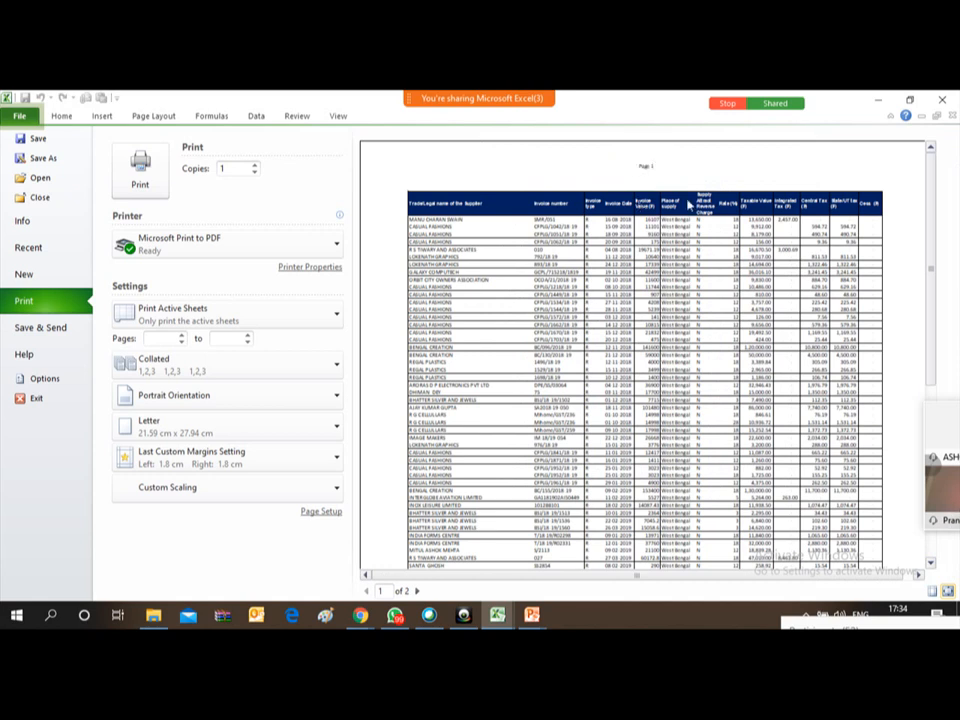
# Set the page footer to "Page 1 of ?" in Page Setup, keeping the "Page 1" header, and apply it.
pyautogui.click(320, 513)
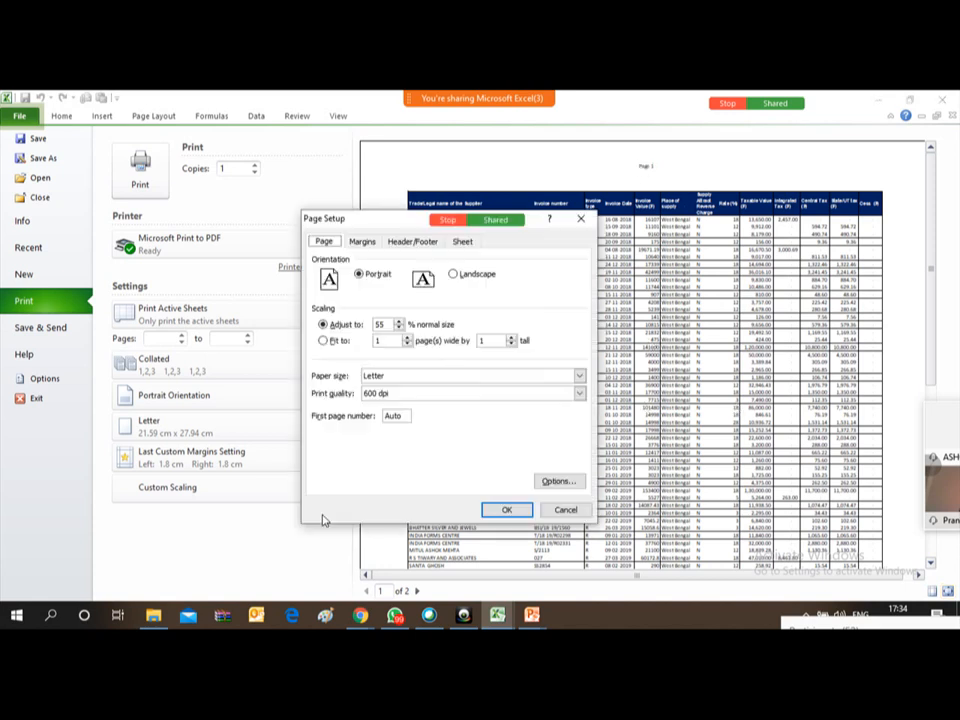
pyautogui.click(416, 243)
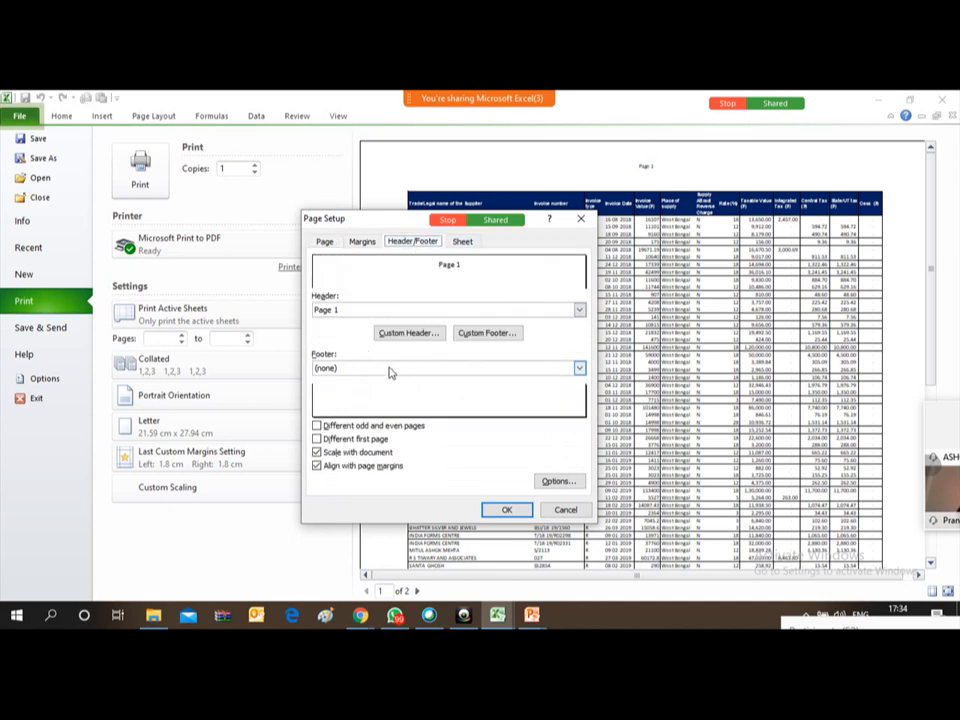
pyautogui.click(430, 310)
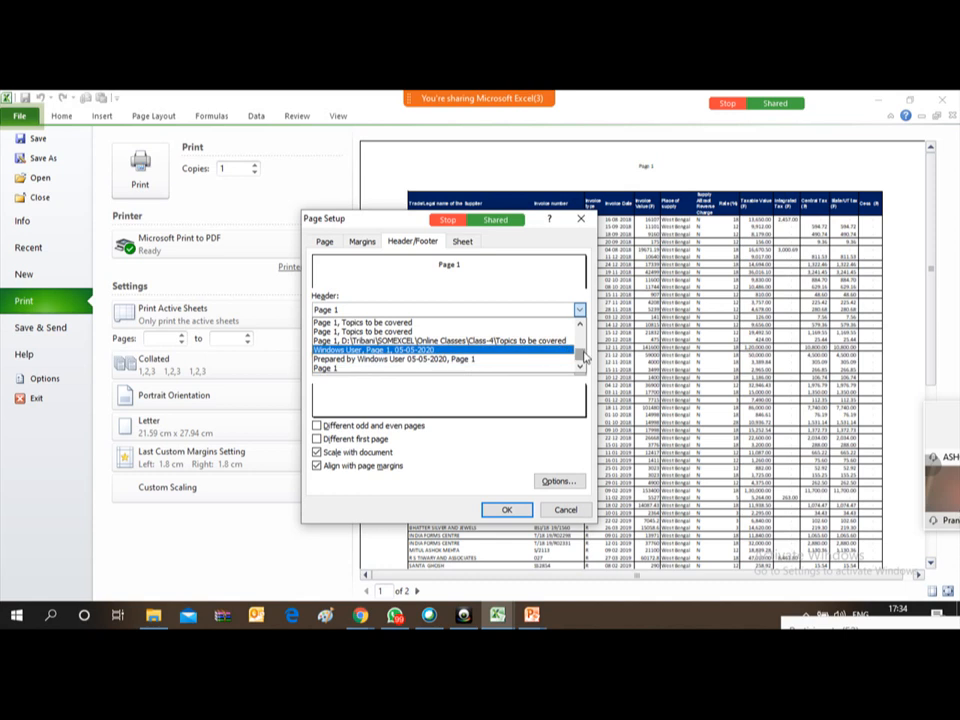
pyautogui.moveTo(580, 353); pyautogui.dragTo(583, 323)
pyautogui.click(480, 317)
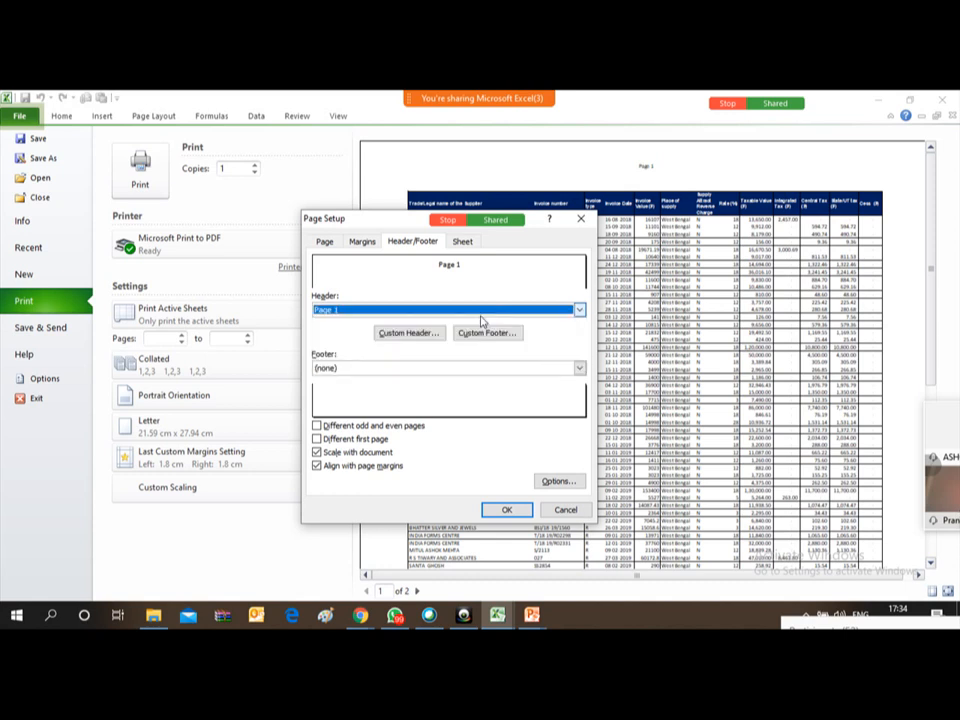
pyautogui.click(418, 370)
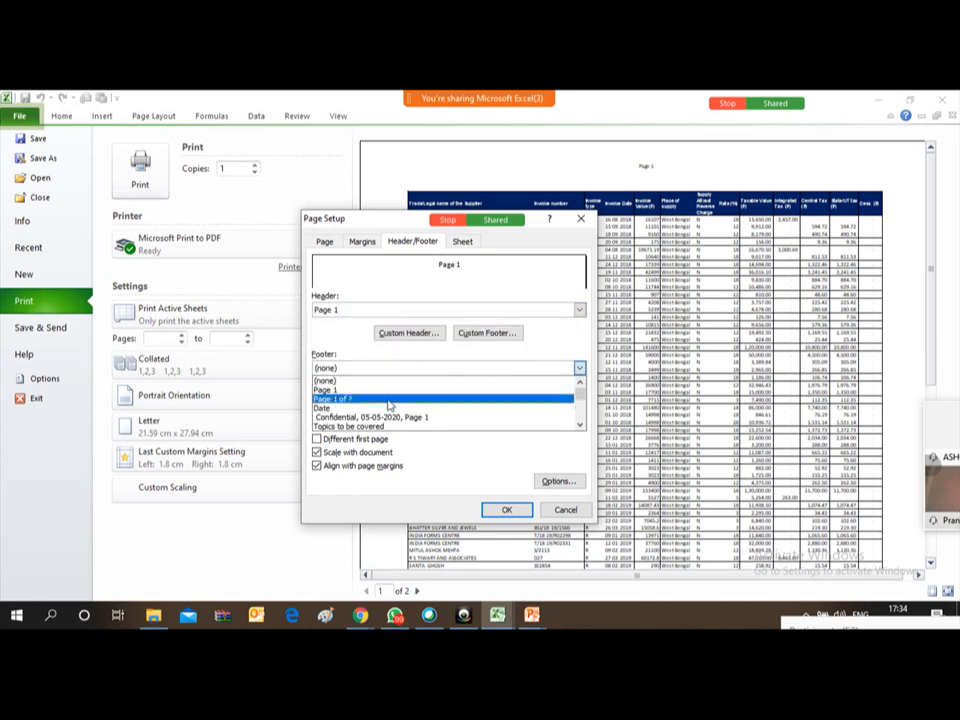
pyautogui.click(388, 400)
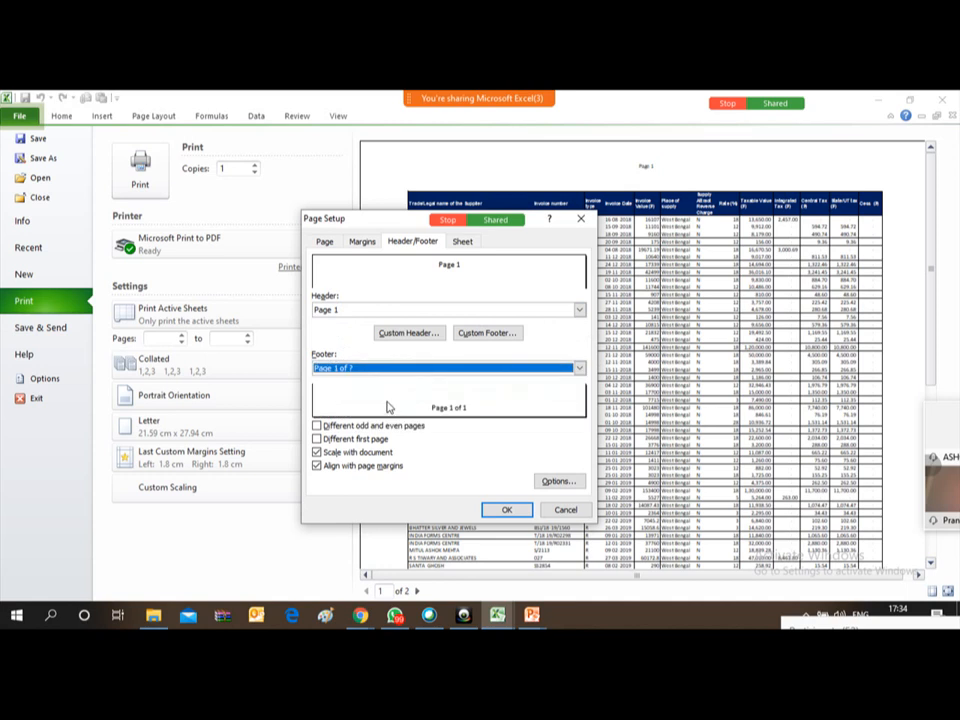
pyautogui.click(508, 511)
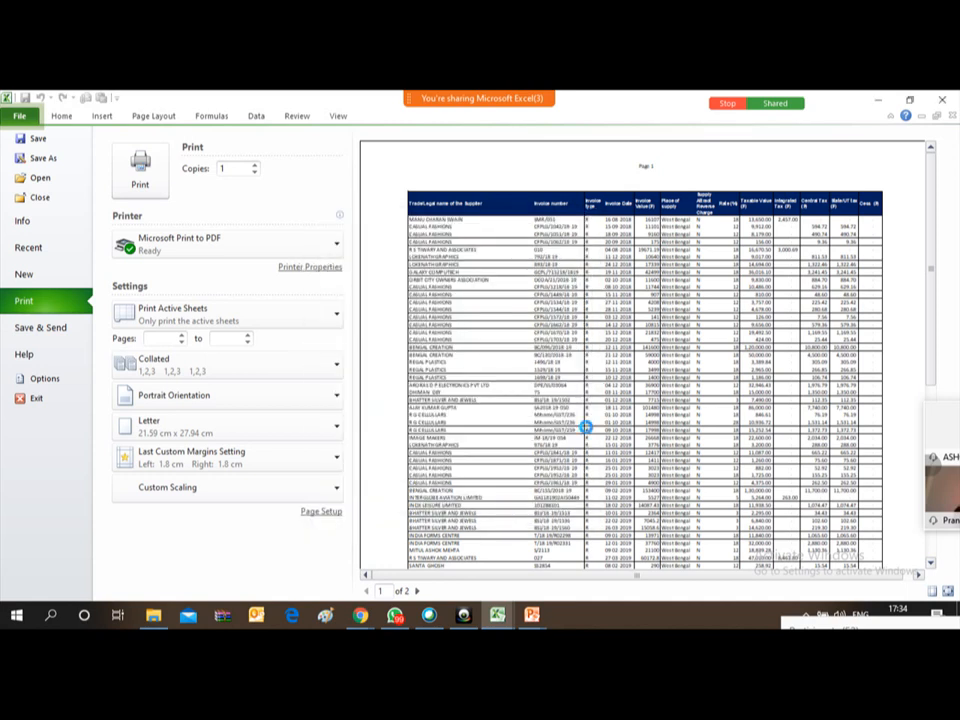
# Show the margins in the print preview and examine the header and footer on the first page.
pyautogui.click(931, 591)
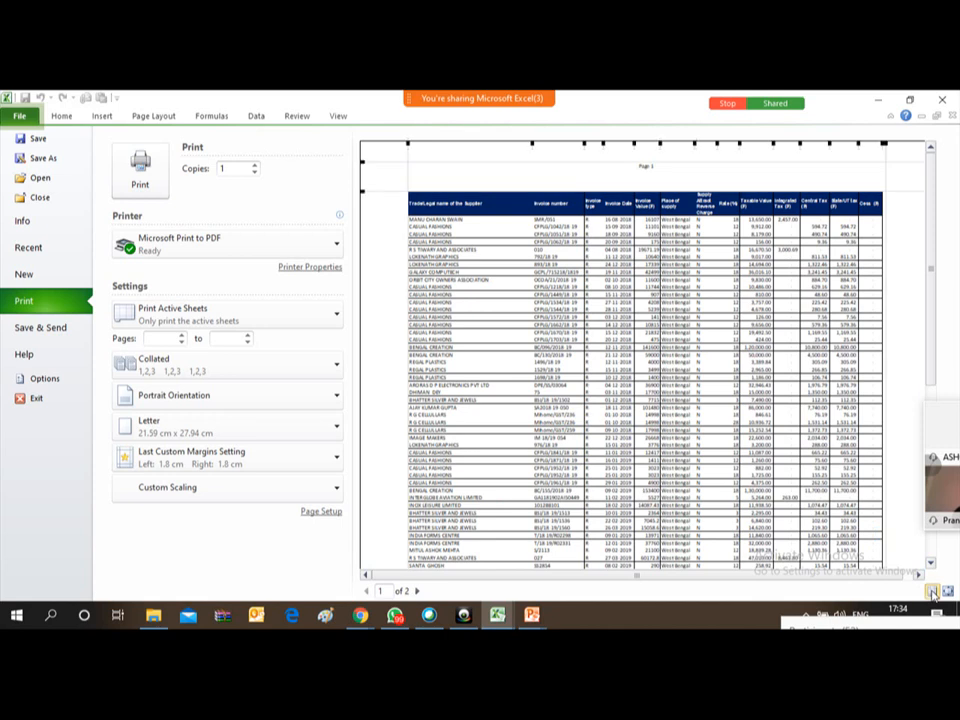
pyautogui.click(931, 565)
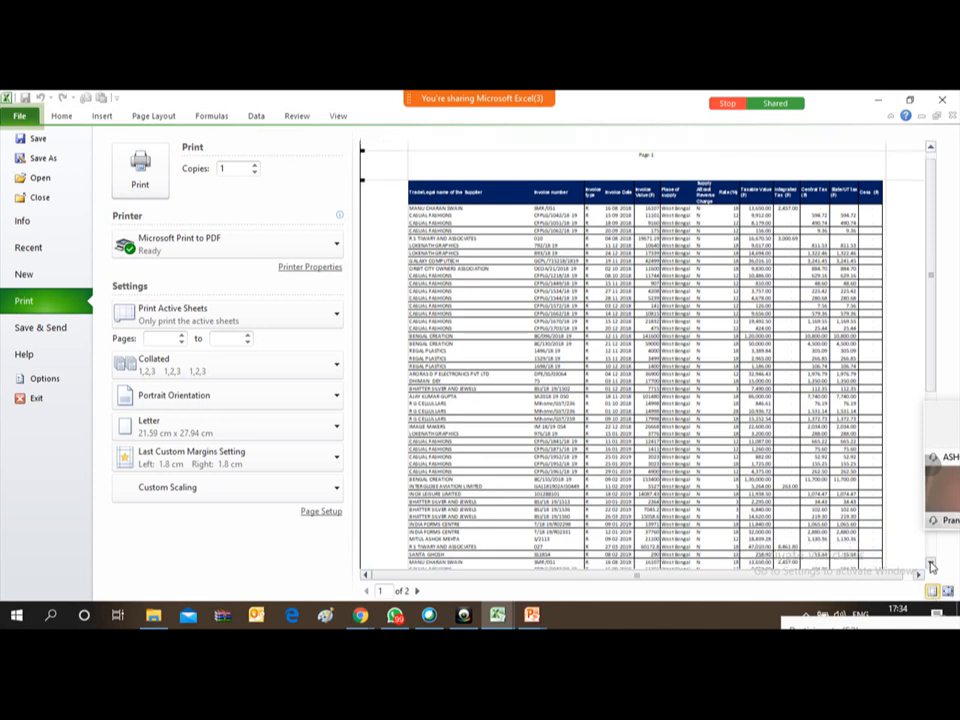
pyautogui.click(931, 565)
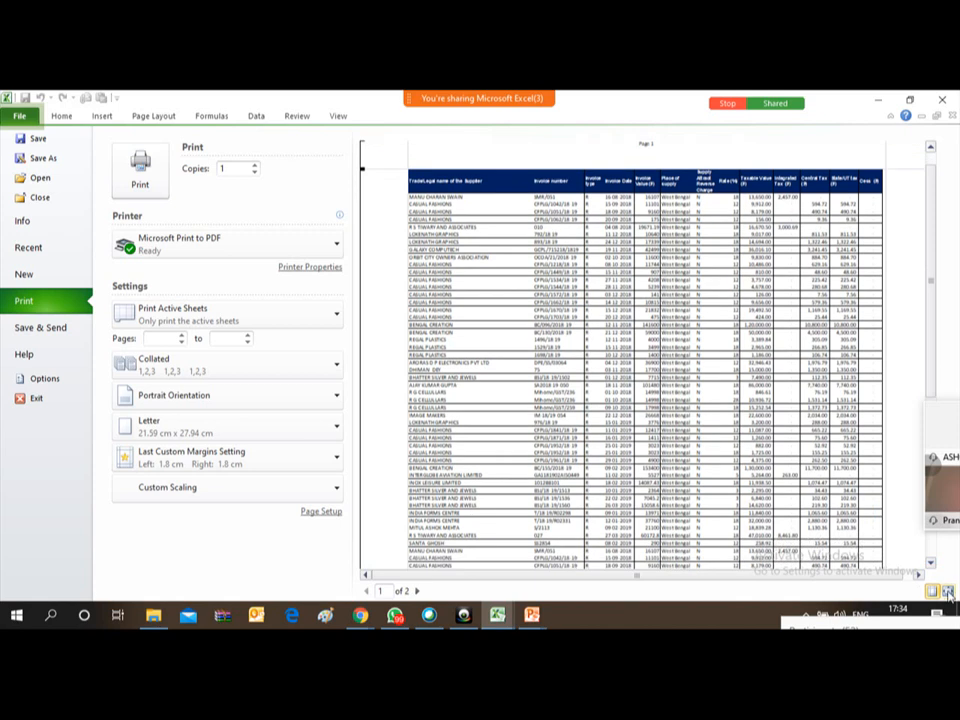
pyautogui.click(947, 591)
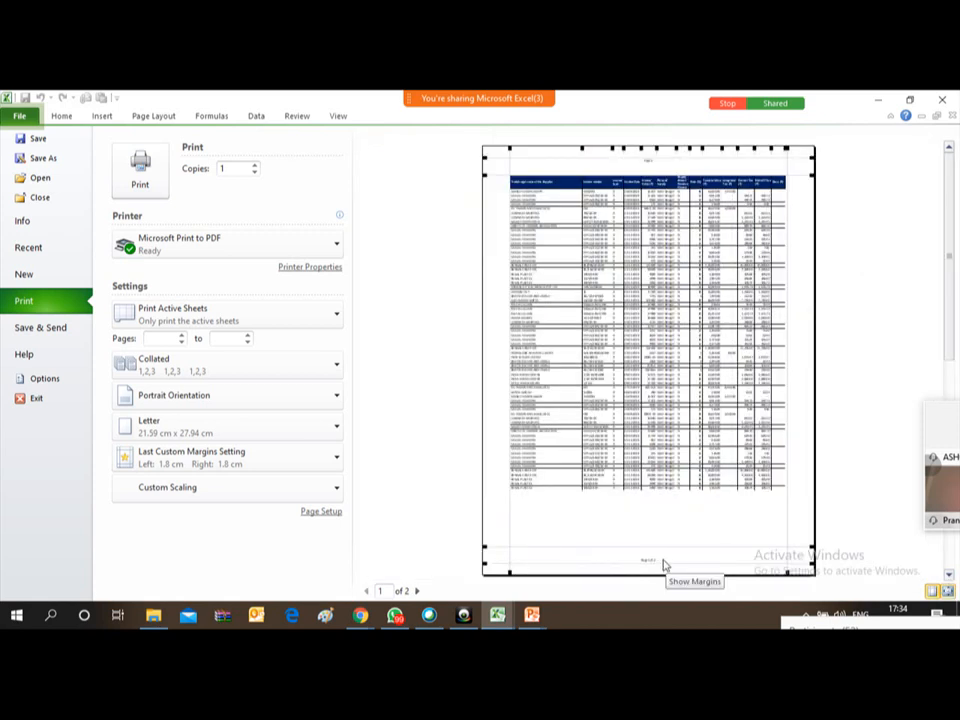
pyautogui.click(947, 591)
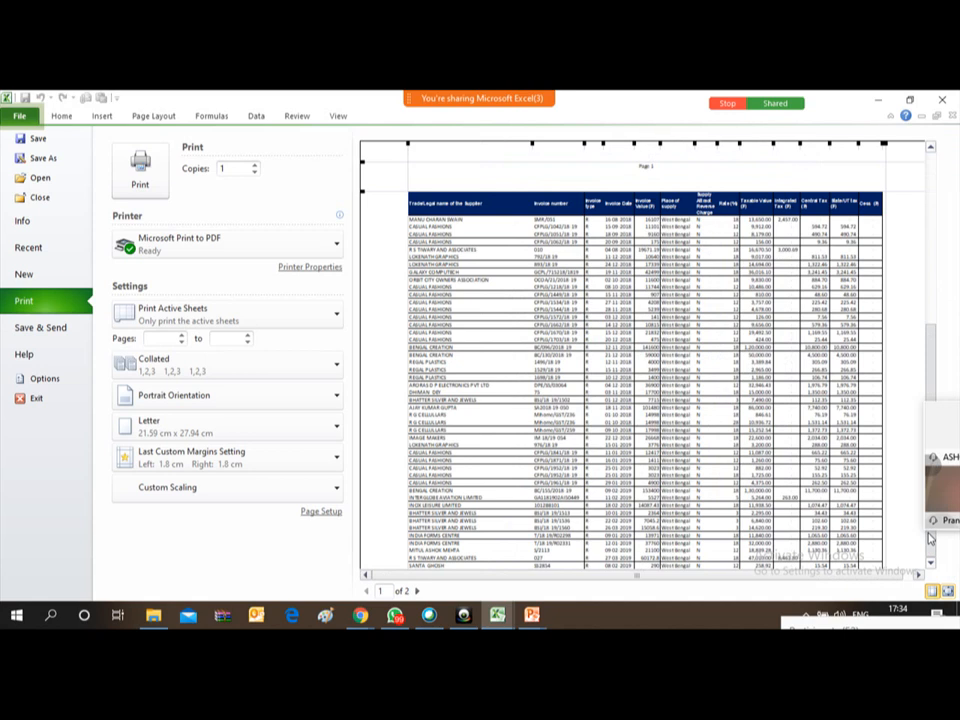
pyautogui.scroll(-5, 928, 537)
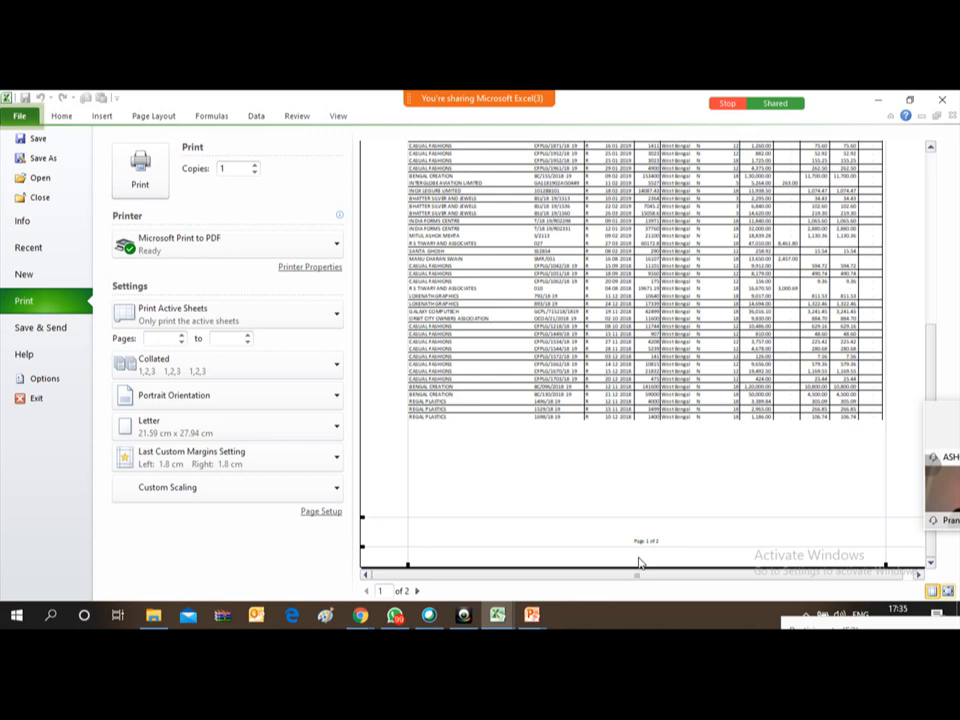
# Leave the print preview and select the Text To Column entry on the Topic sheet.
pyautogui.press('Escape')
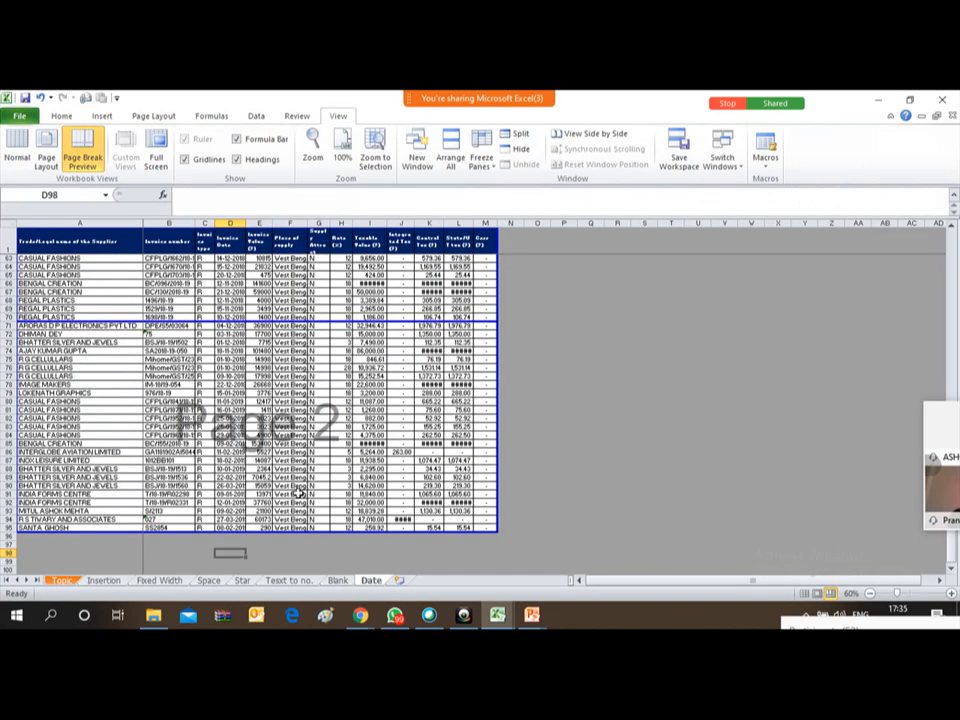
pyautogui.click(62, 580)
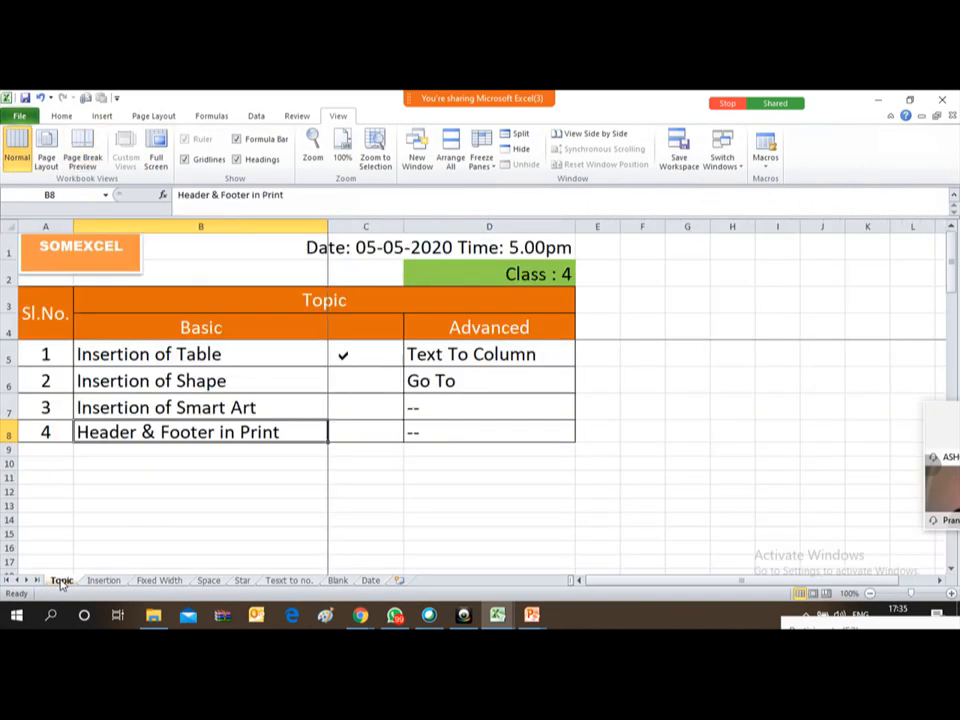
pyautogui.click(544, 352)
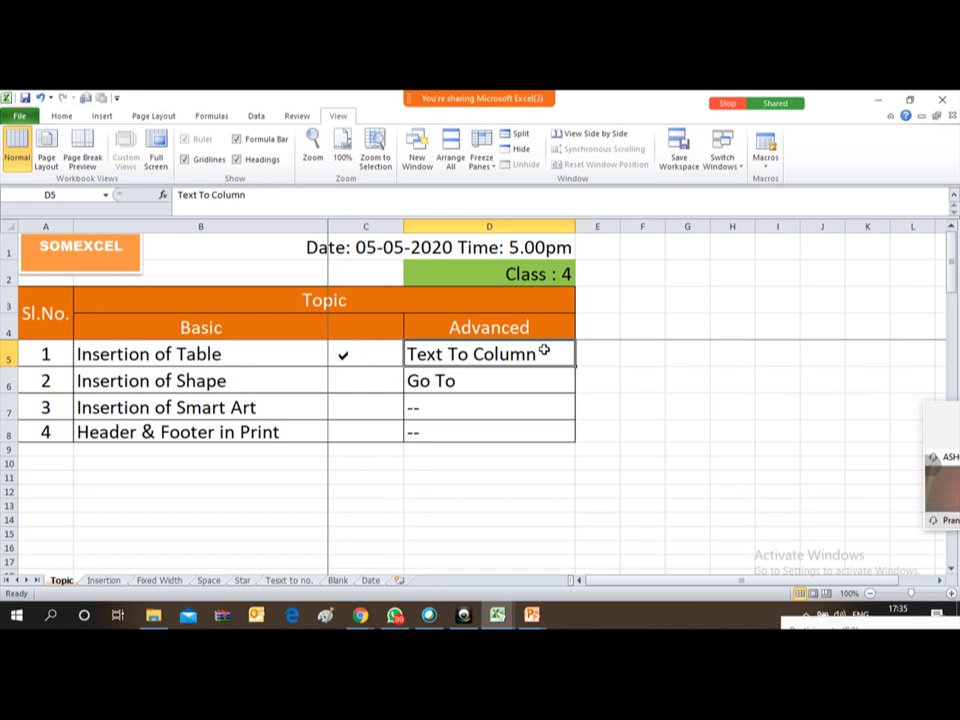
# Open the meeting chat beside the worksheet and return to the Text To Column cell.
pyautogui.moveTo(548, 98)
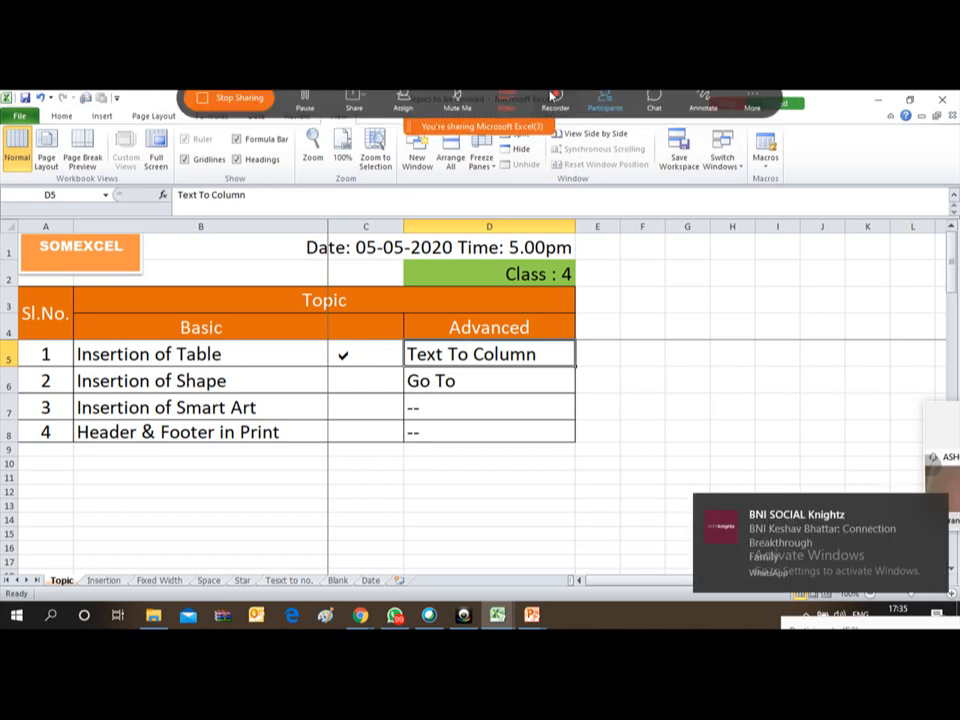
pyautogui.click(655, 110)
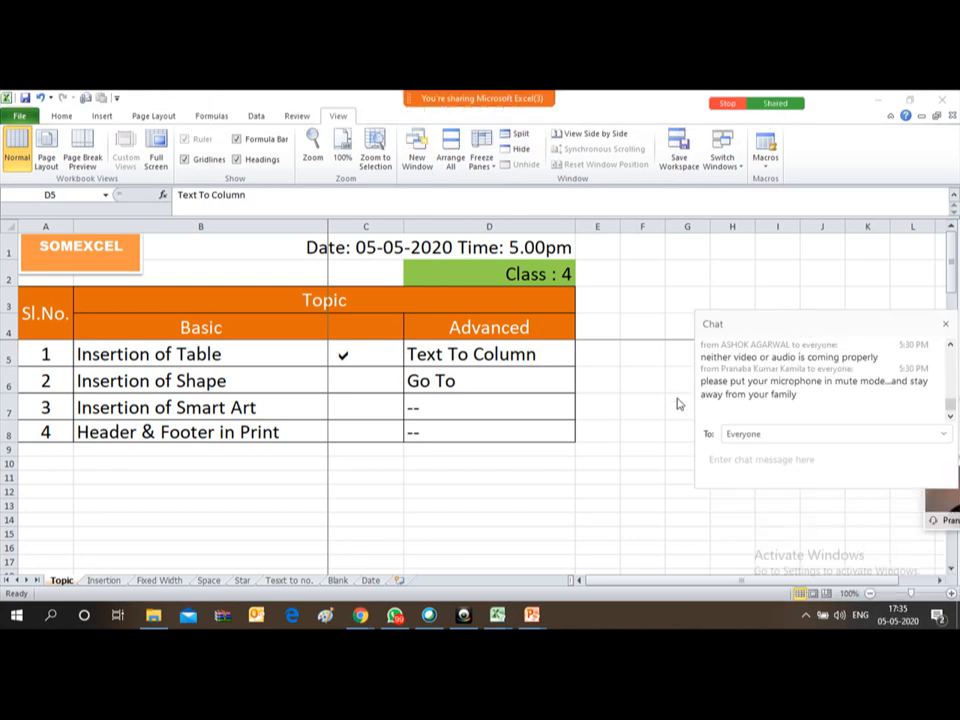
pyautogui.click(469, 354)
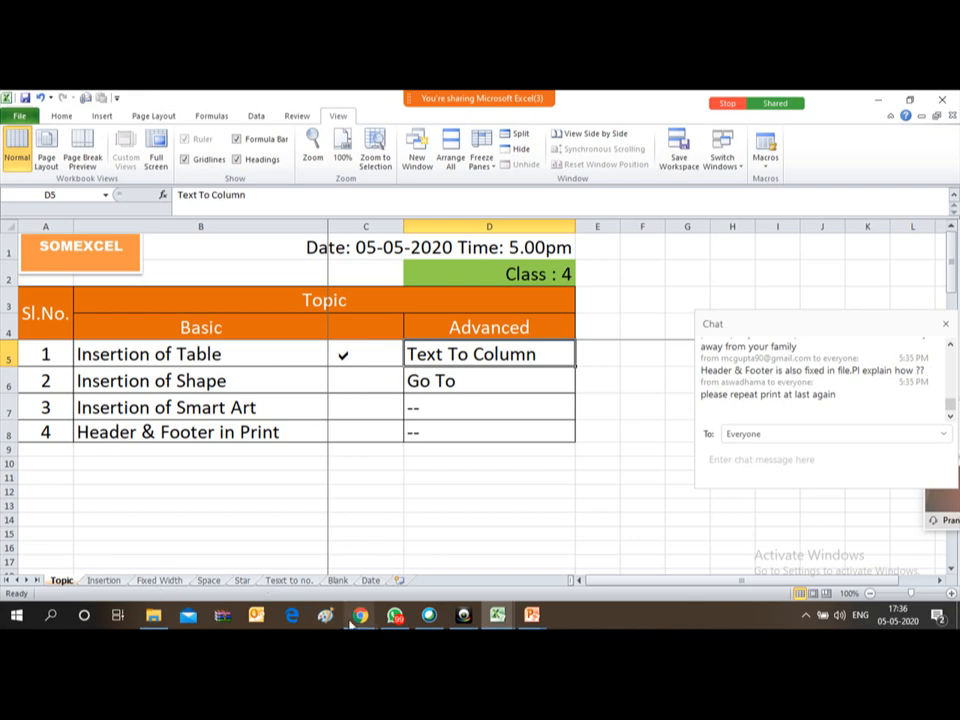
# Switch to the ODARPT.rpt window in Google Chrome and share Chrome in the Webex meeting instead of Excel.
pyautogui.moveTo(360, 617)
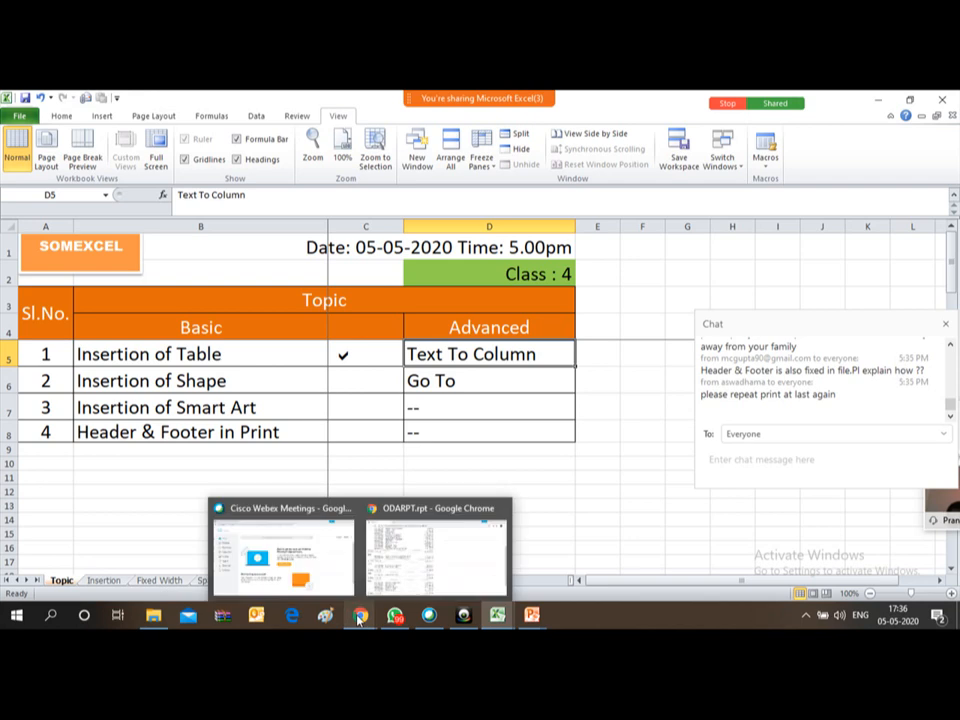
pyautogui.click(434, 540)
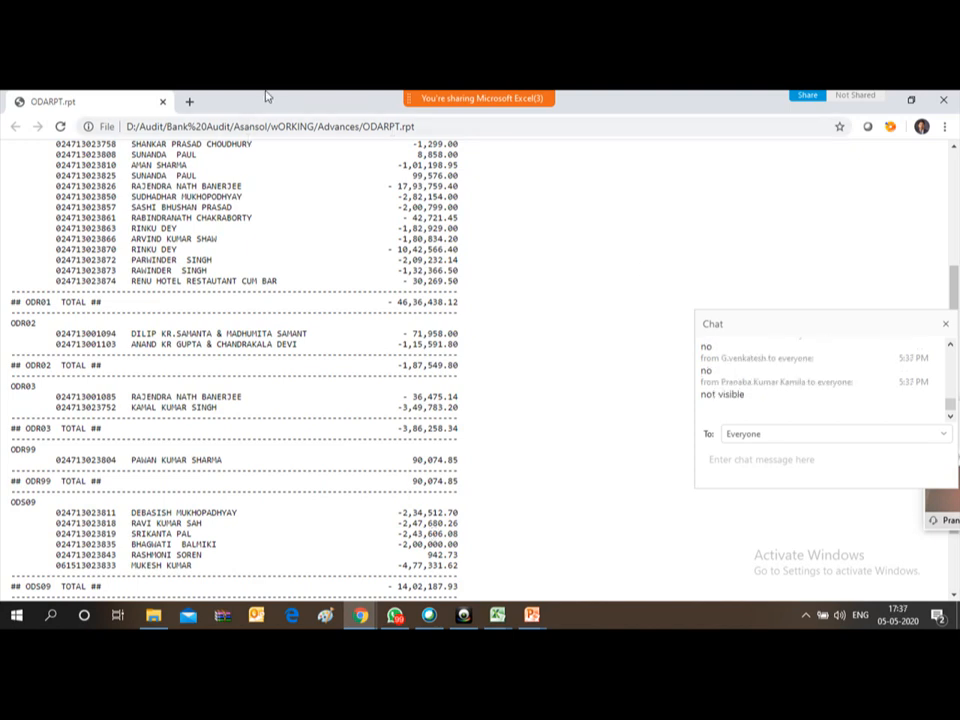
pyautogui.moveTo(323, 92)
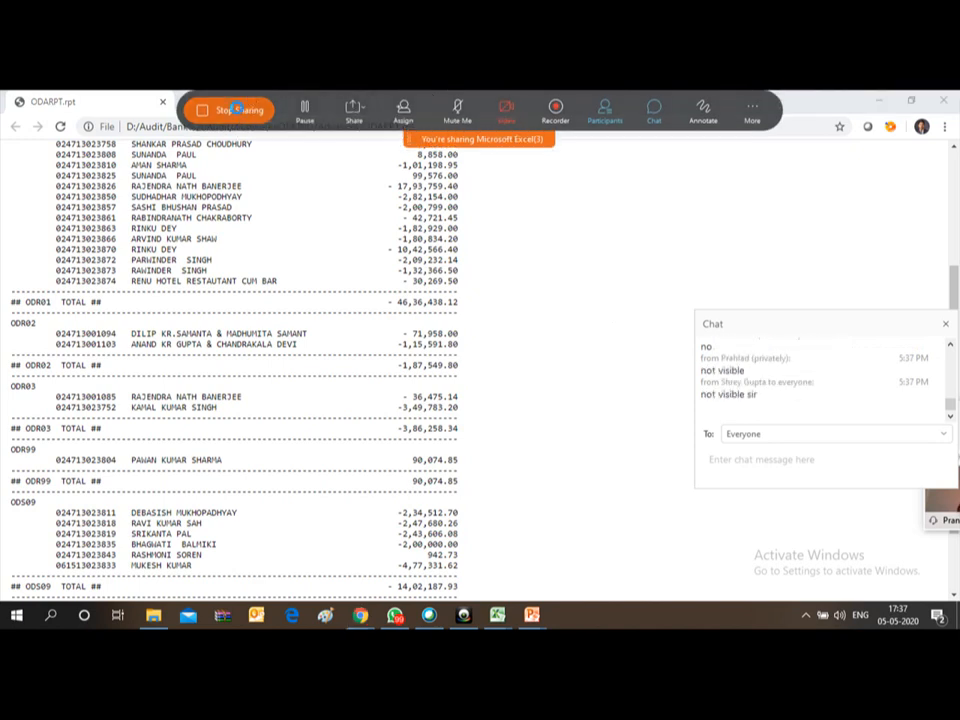
pyautogui.click(239, 110)
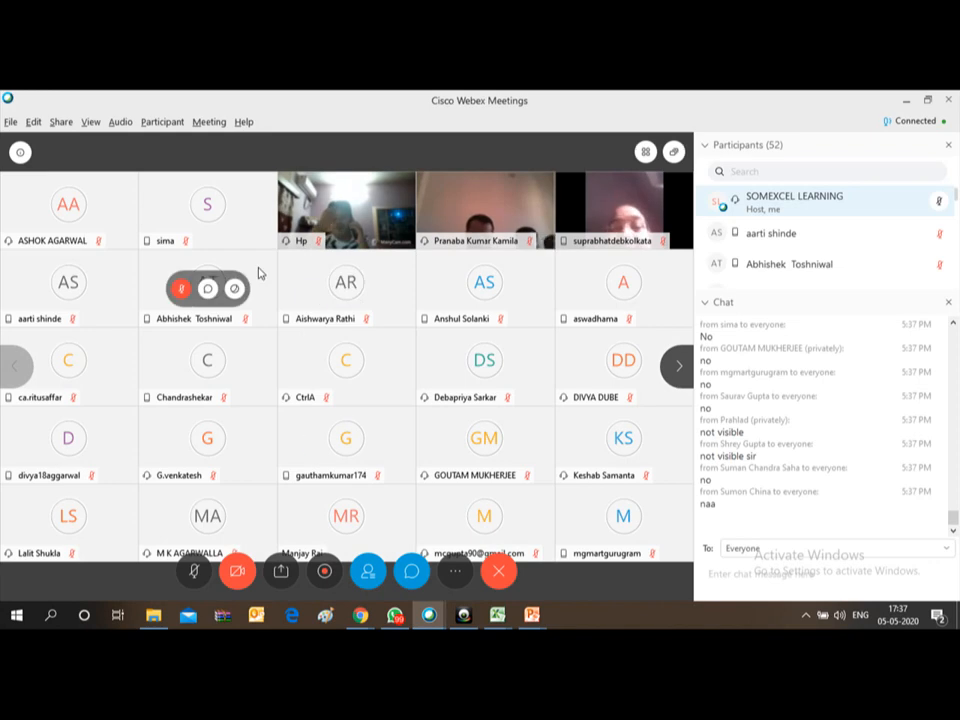
pyautogui.click(283, 573)
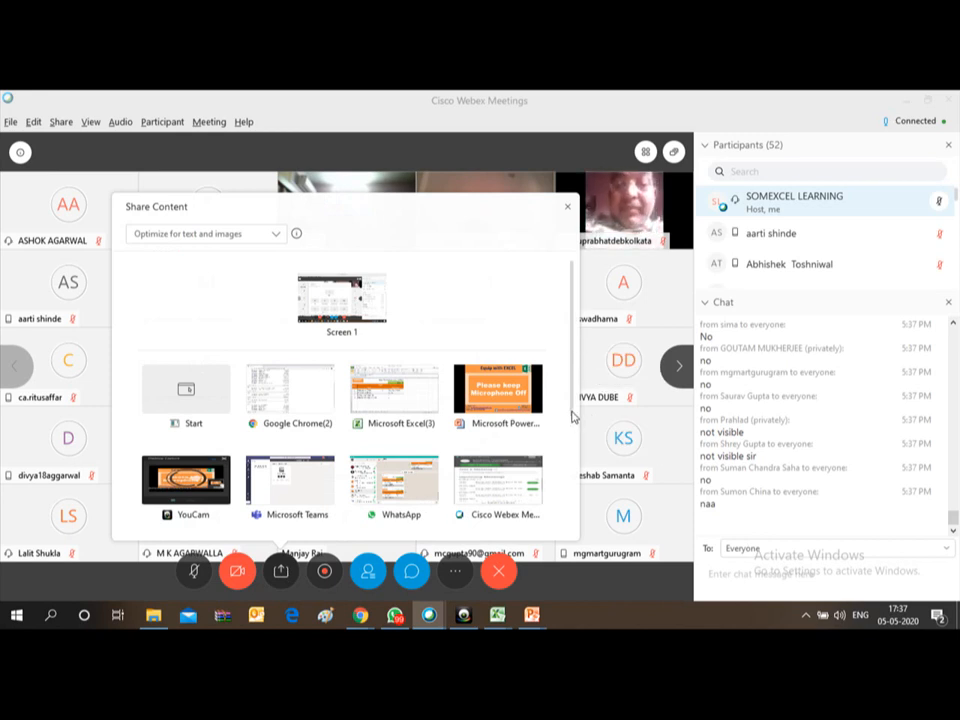
pyautogui.moveTo(575, 422)
pyautogui.mouseDown()
pyautogui.moveTo(578, 507)
pyautogui.moveTo(578, 418)
pyautogui.mouseUp()
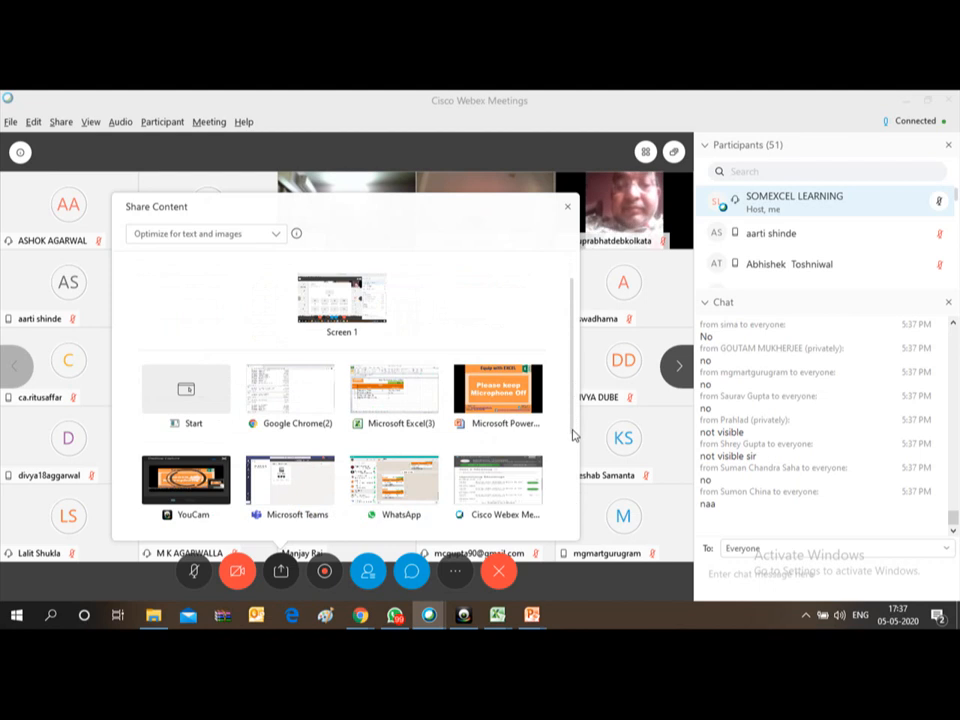
pyautogui.moveTo(576, 422); pyautogui.dragTo(571, 483)
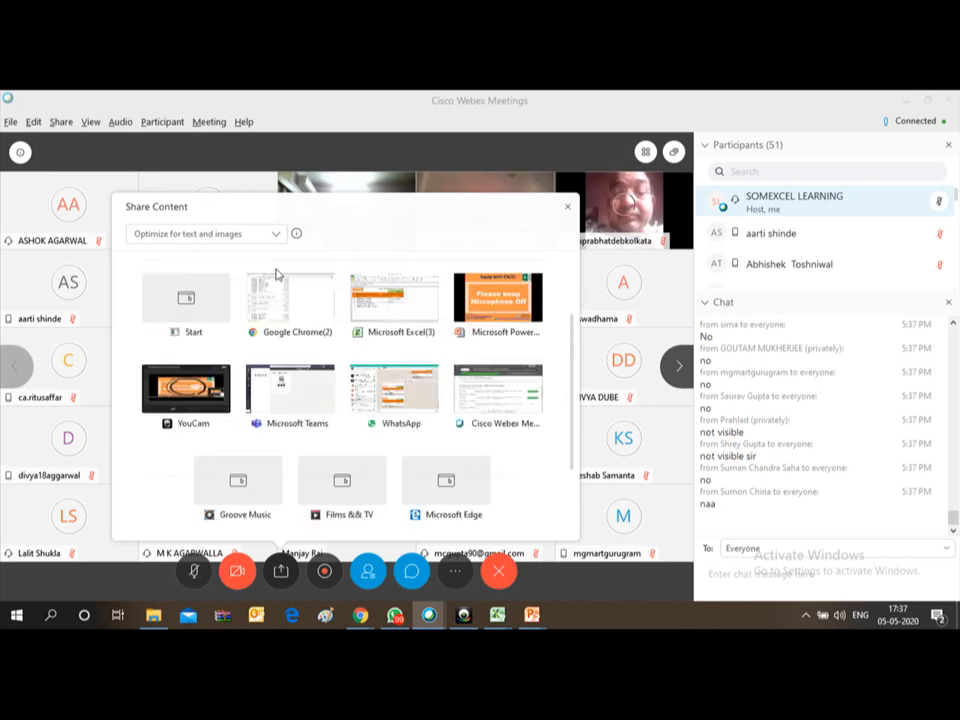
pyautogui.click(278, 300)
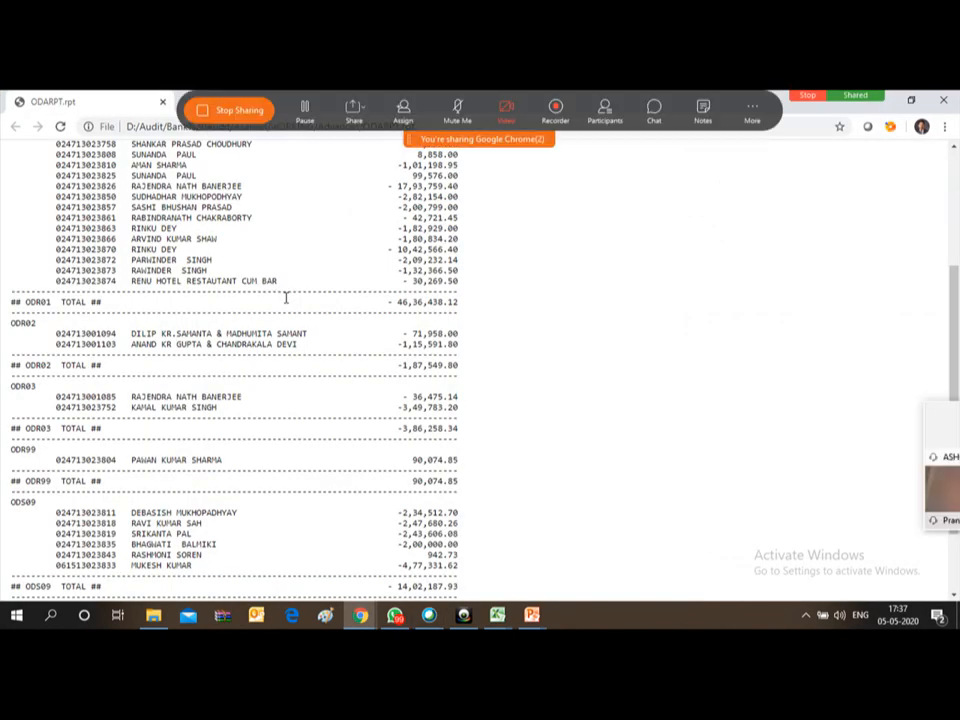
# Open the meeting chat beside the bank report and demonstrate selecting the entire report text, leaving it unselected at the end.
pyautogui.click(655, 106)
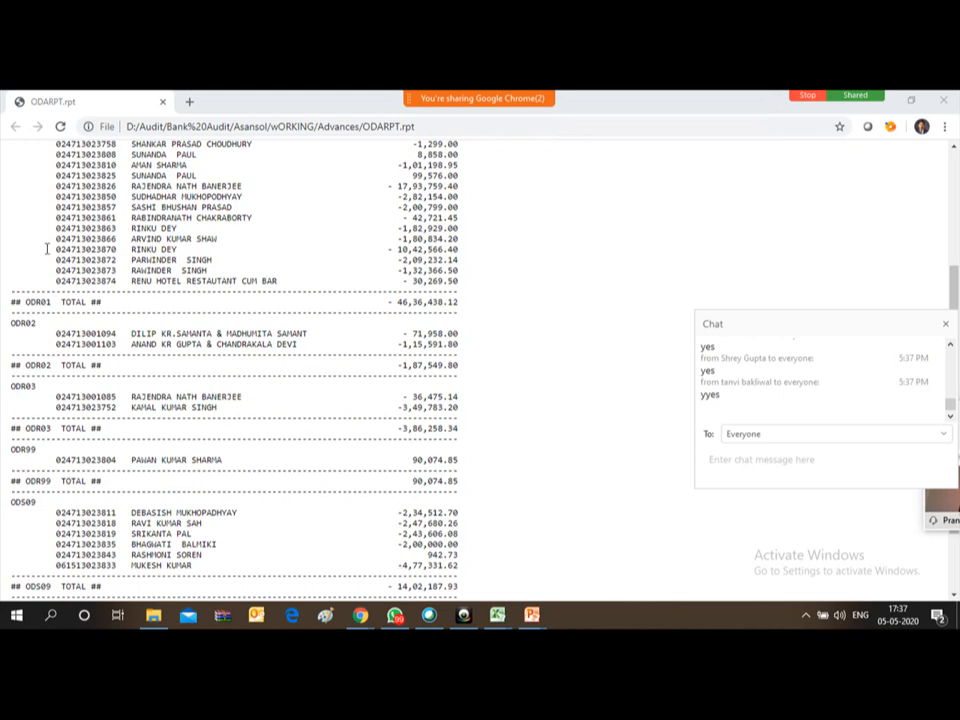
pyautogui.moveTo(332, 281); pyautogui.dragTo(228, 217)
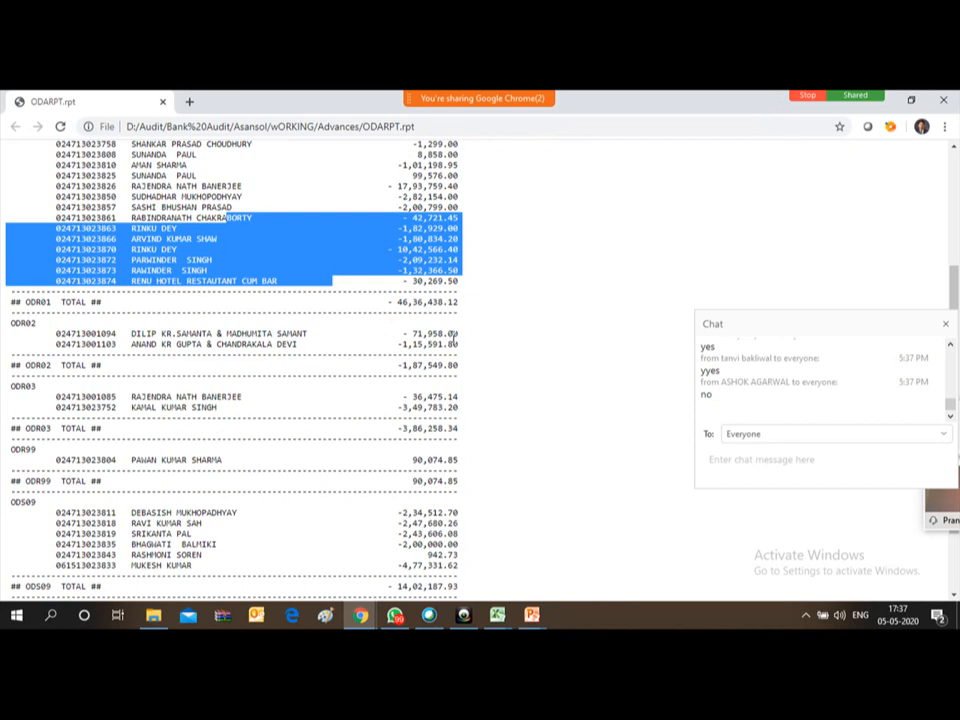
pyautogui.click(508, 279)
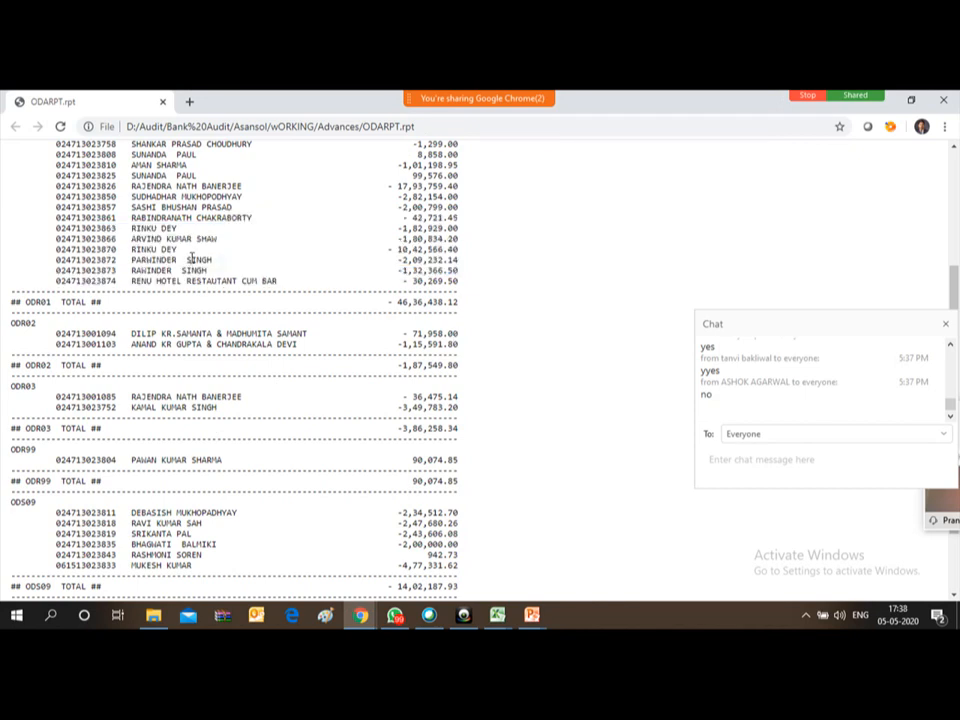
pyautogui.hotkey('ctrl', 'a')
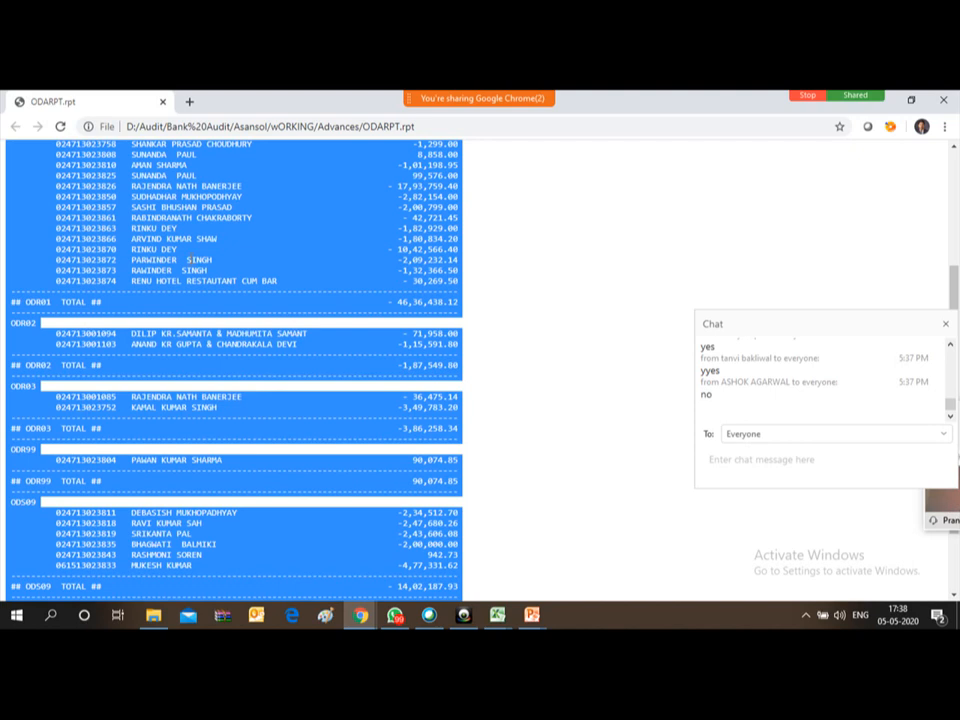
pyautogui.click(435, 270)
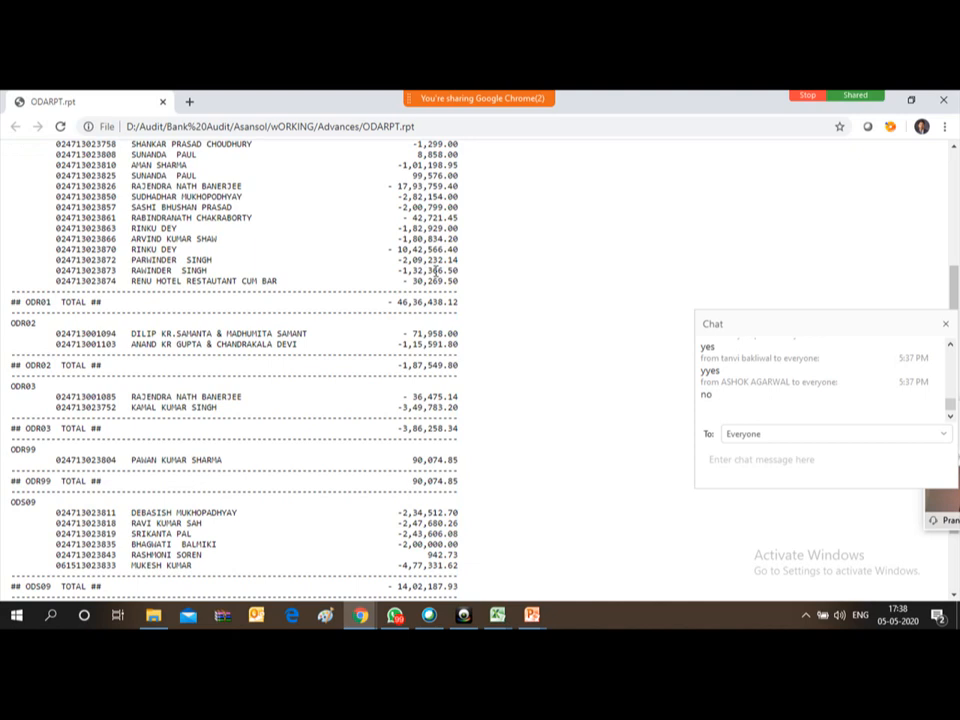
pyautogui.hotkey('ctrl', 'a')
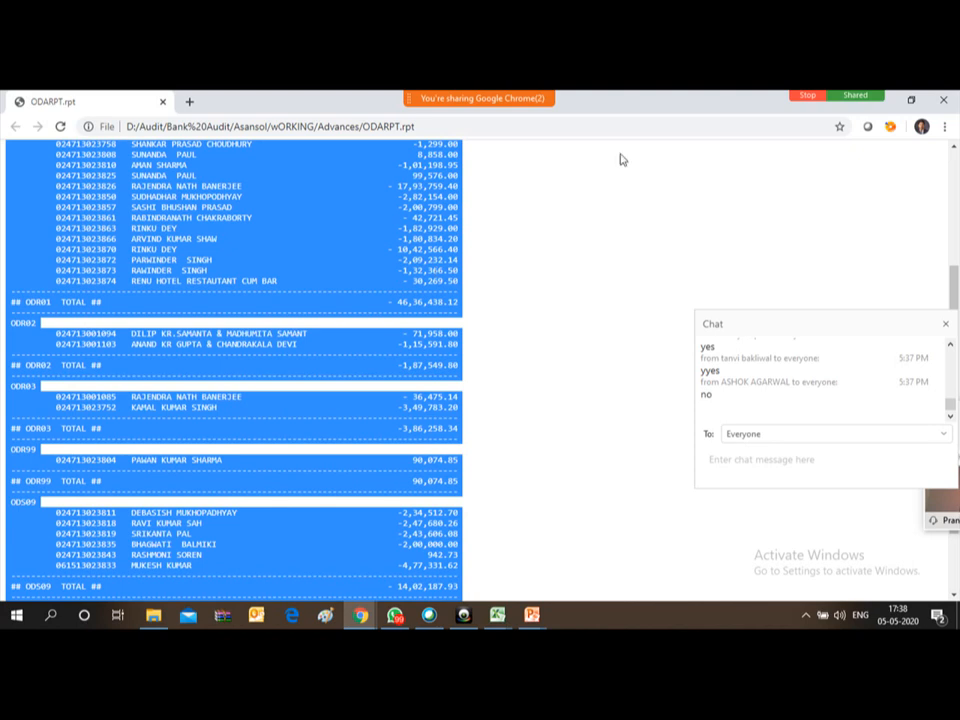
pyautogui.click(551, 244)
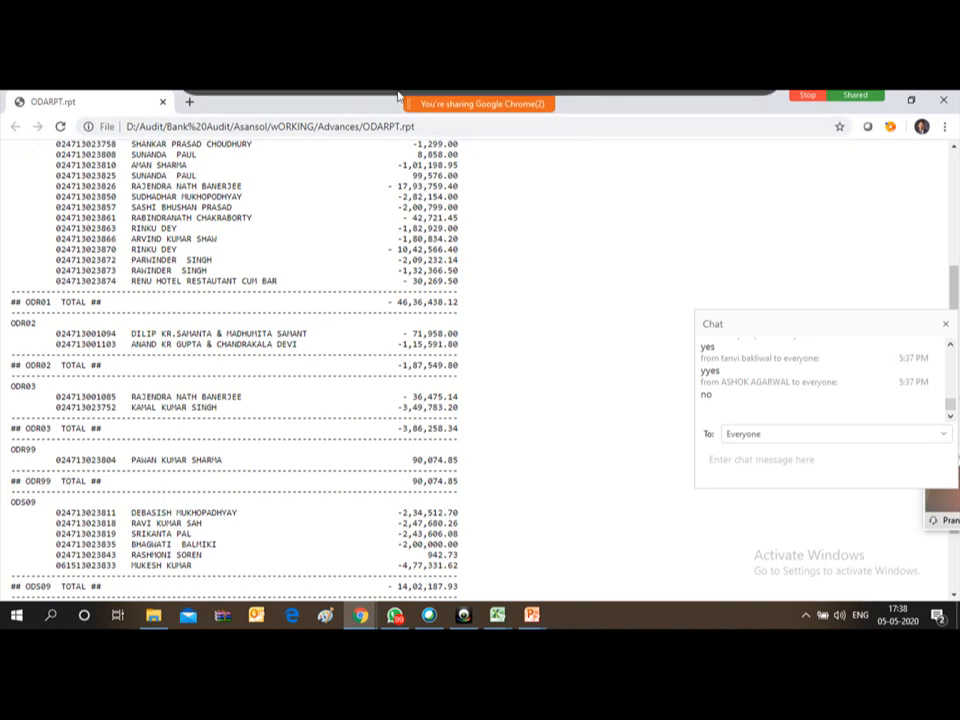
# Stop sharing Google Chrome in the Webex meeting and share Microsoft Excel instead.
pyautogui.moveTo(245, 110)
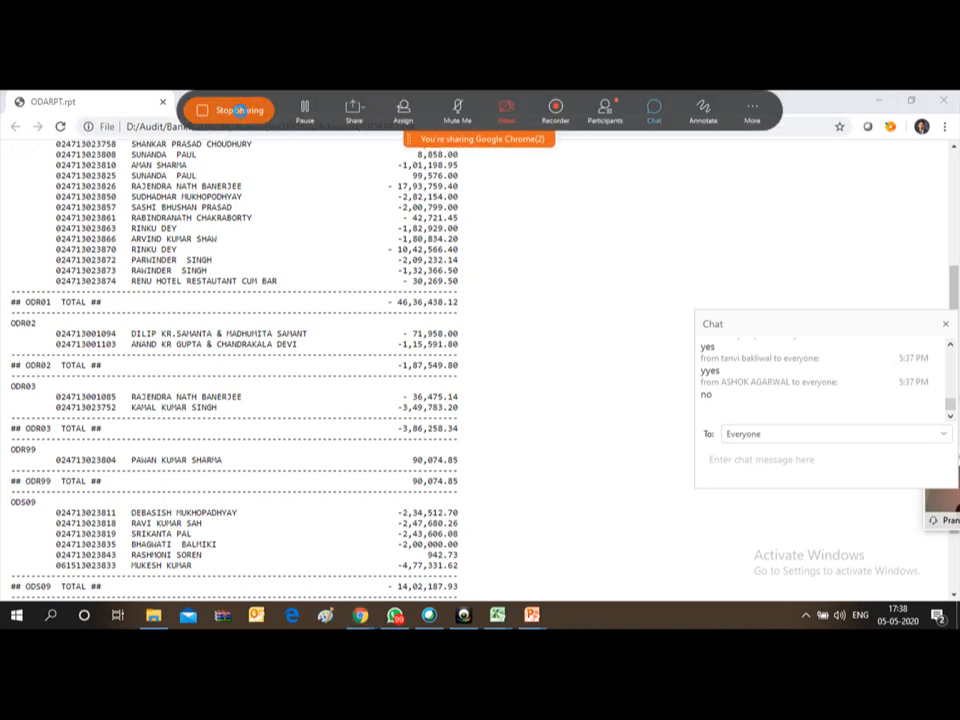
pyautogui.click(240, 112)
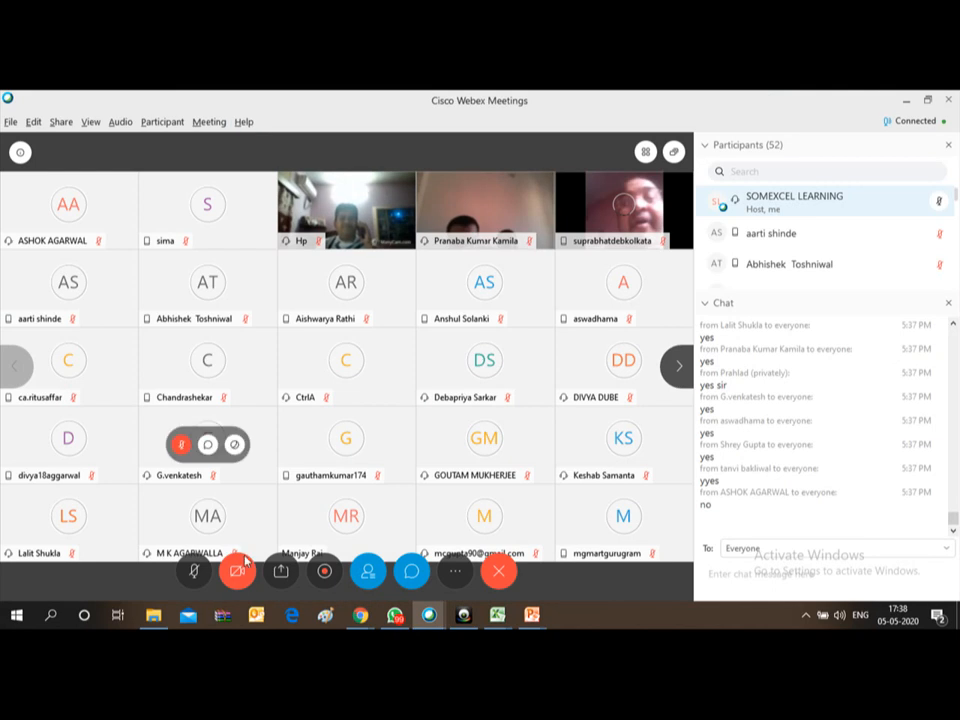
pyautogui.click(281, 571)
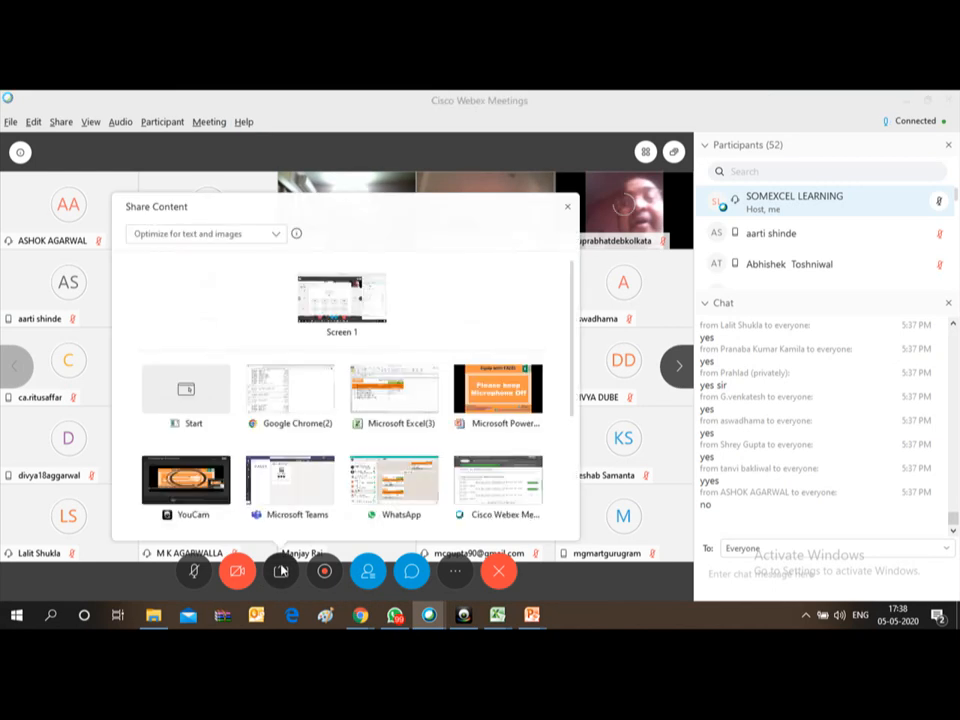
pyautogui.moveTo(420, 403)
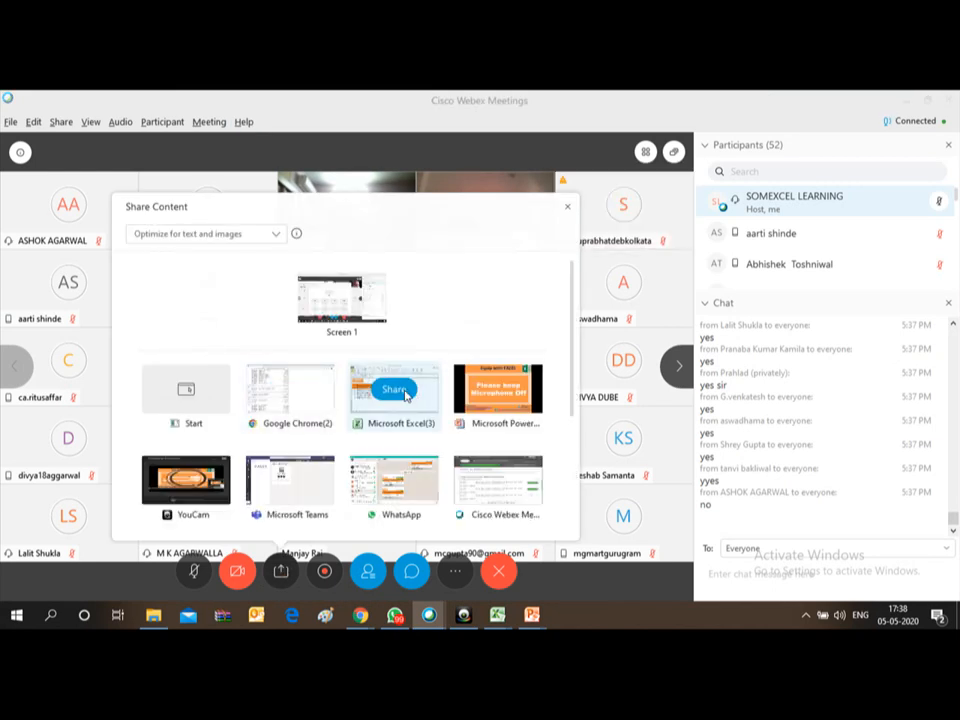
pyautogui.click(396, 391)
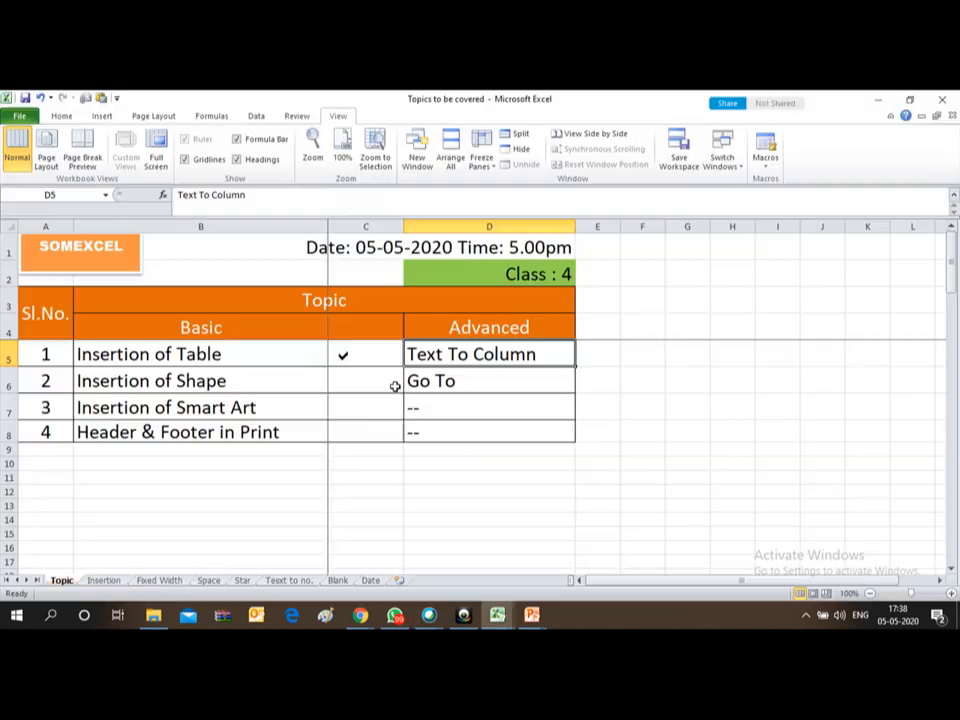
# Open the Fixed Width sheet and examine the bank report in column A from its heading down past the END OF REPORT line.
pyautogui.click(156, 581)
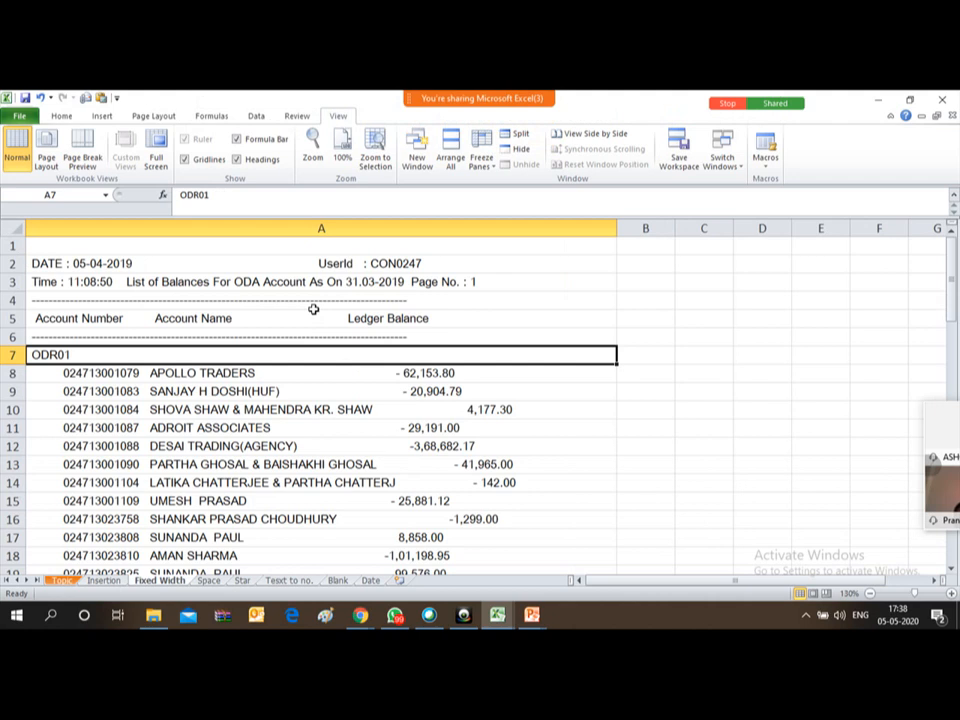
pyautogui.press('Up')
pyautogui.press('Up')
pyautogui.press('Up')
pyautogui.press('Up')
pyautogui.press('Up')
pyautogui.press('Up')
pyautogui.press('Down')
pyautogui.press('Down')
pyautogui.press('Down')
pyautogui.press('Down')
pyautogui.press('Down')
pyautogui.press('Down')
pyautogui.press('Down')
pyautogui.press('Down')
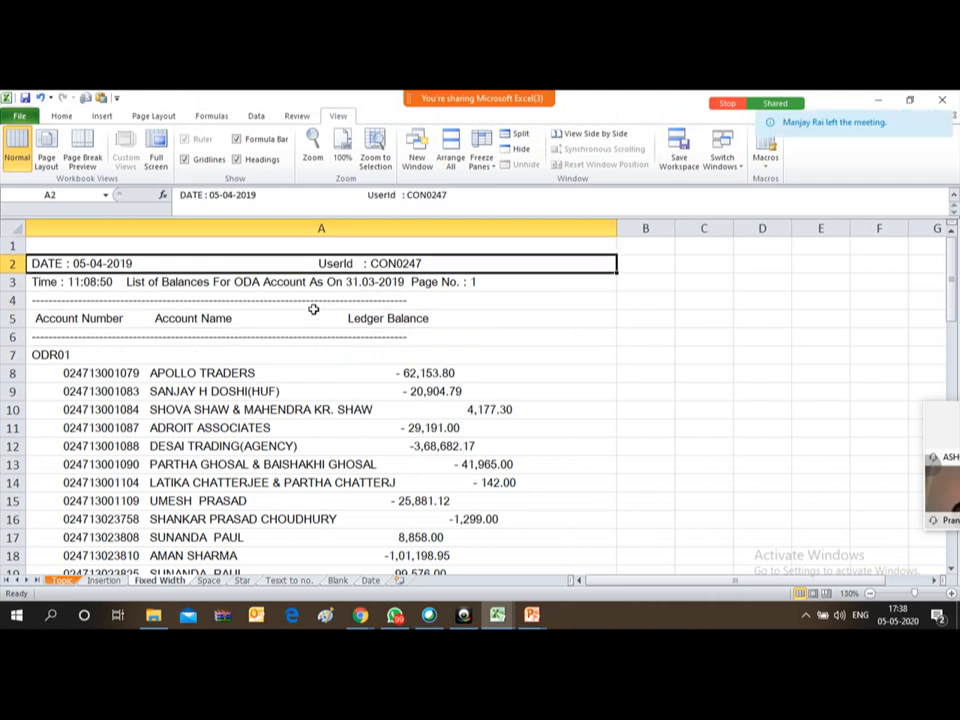
pyautogui.press('Down')
pyautogui.press('Down')
pyautogui.press('Down')
pyautogui.press('Down')
pyautogui.press('Down')
pyautogui.press('Down')
pyautogui.press('Down')
pyautogui.press('Down')
pyautogui.press('Down')
pyautogui.press('Down')
pyautogui.press('Down')
pyautogui.press('Down')
pyautogui.press('Down')
pyautogui.press('Down')
pyautogui.press('Down')
pyautogui.press('Down')
pyautogui.press('Down')
pyautogui.press('Down')
pyautogui.press('Down')
pyautogui.press('Down')
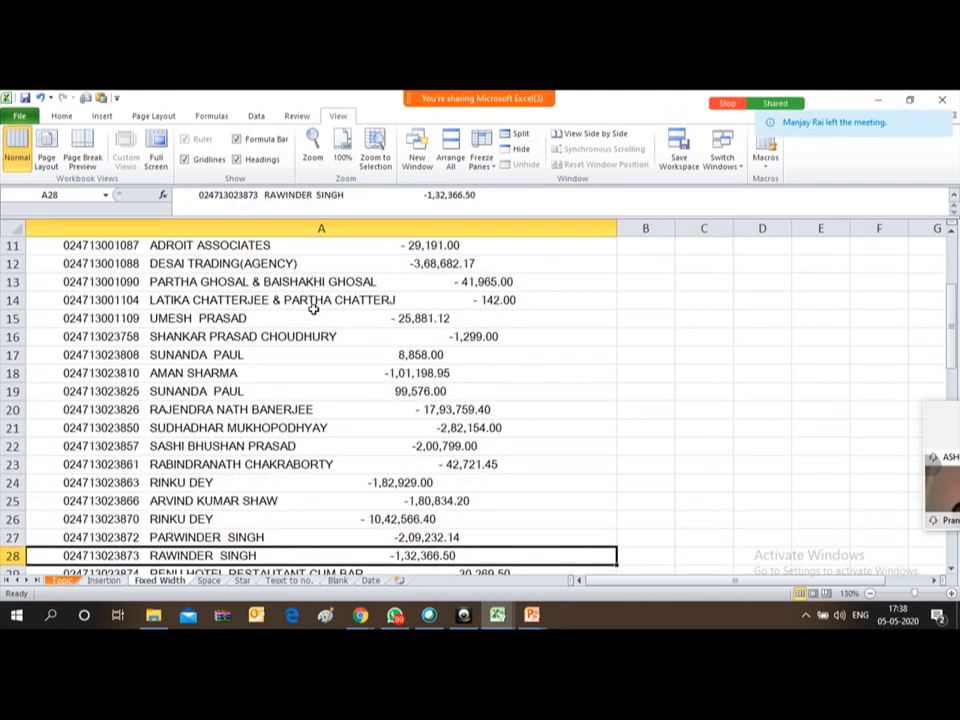
pyautogui.press('Down')
pyautogui.press('Down')
pyautogui.press('Down')
pyautogui.press('Down')
pyautogui.press('Down')
pyautogui.press('Down')
pyautogui.press('Down')
pyautogui.press('Down')
pyautogui.press('Down')
pyautogui.press('Down')
pyautogui.press('Down')
pyautogui.press('Down')
pyautogui.press('Down')
pyautogui.press('Down')
pyautogui.press('Down')
pyautogui.press('Down')
pyautogui.press('Down')
pyautogui.press('Down')
pyautogui.press('Down')
pyautogui.press('Down')
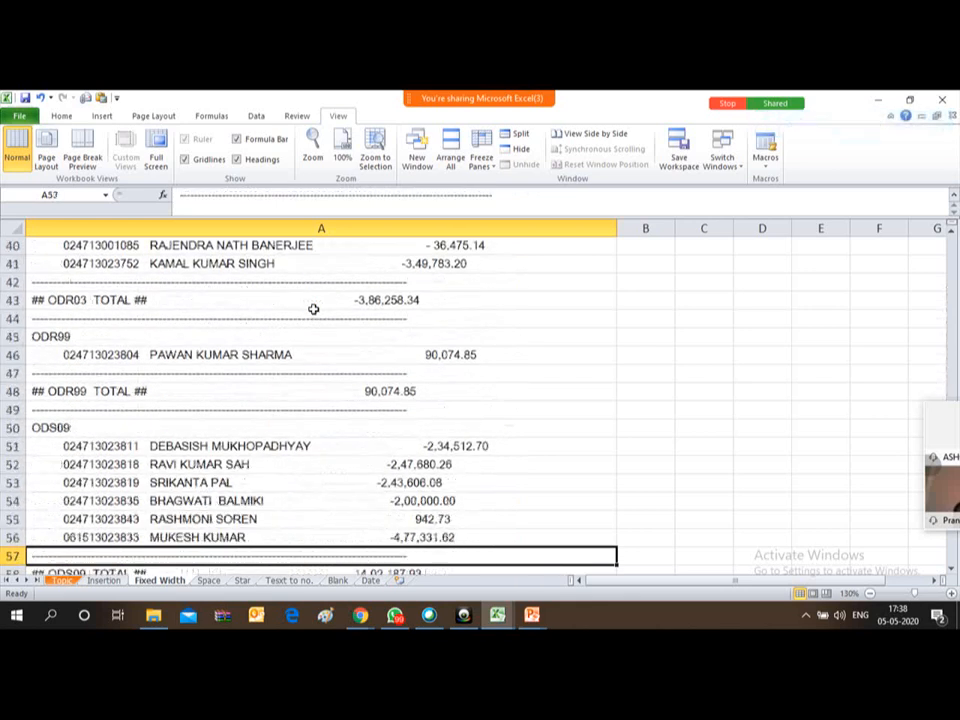
pyautogui.press('Down')
pyautogui.press('Down')
pyautogui.press('Down')
pyautogui.press('Down')
pyautogui.press('Down')
pyautogui.press('Down')
pyautogui.press('Down')
pyautogui.press('Down')
pyautogui.press('Down')
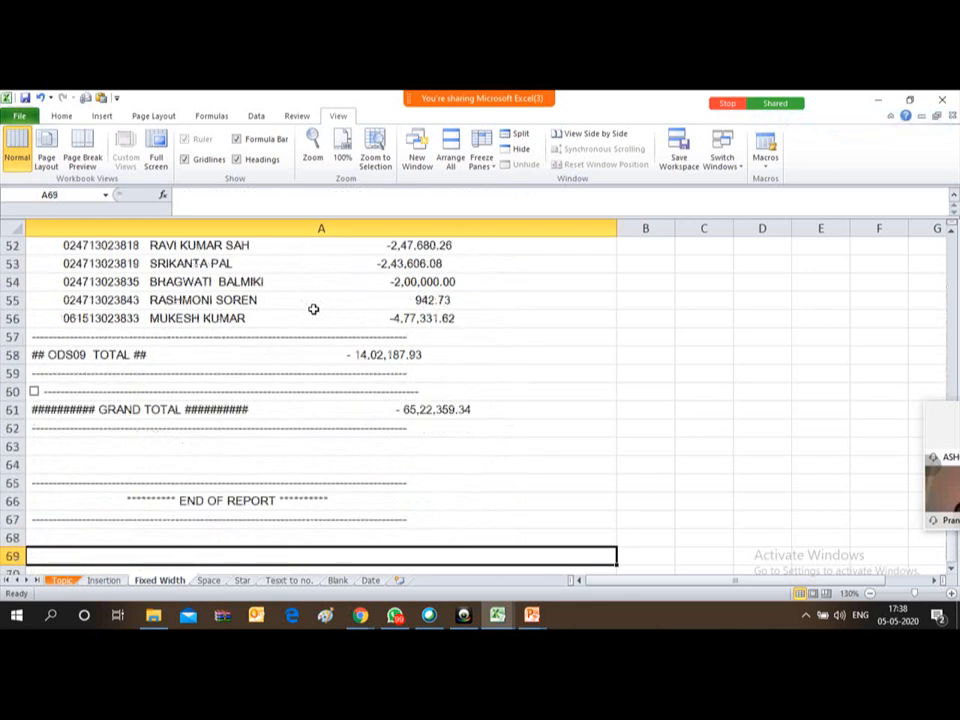
pyautogui.press('Down')
# Go back up through the report's account groups in column A to cell A1.
pyautogui.press('Up')
pyautogui.press('Up')
pyautogui.press('Up')
pyautogui.press('Up')
pyautogui.press('Up')
pyautogui.press('Up')
pyautogui.press('Up')
pyautogui.press('Up')
pyautogui.press('Up')
pyautogui.press('Up')
pyautogui.press('Up')
pyautogui.press('Up')
pyautogui.press('Up')
pyautogui.press('Up')
pyautogui.press('Up')
pyautogui.press('Up')
pyautogui.press('Up')
pyautogui.press('Up')
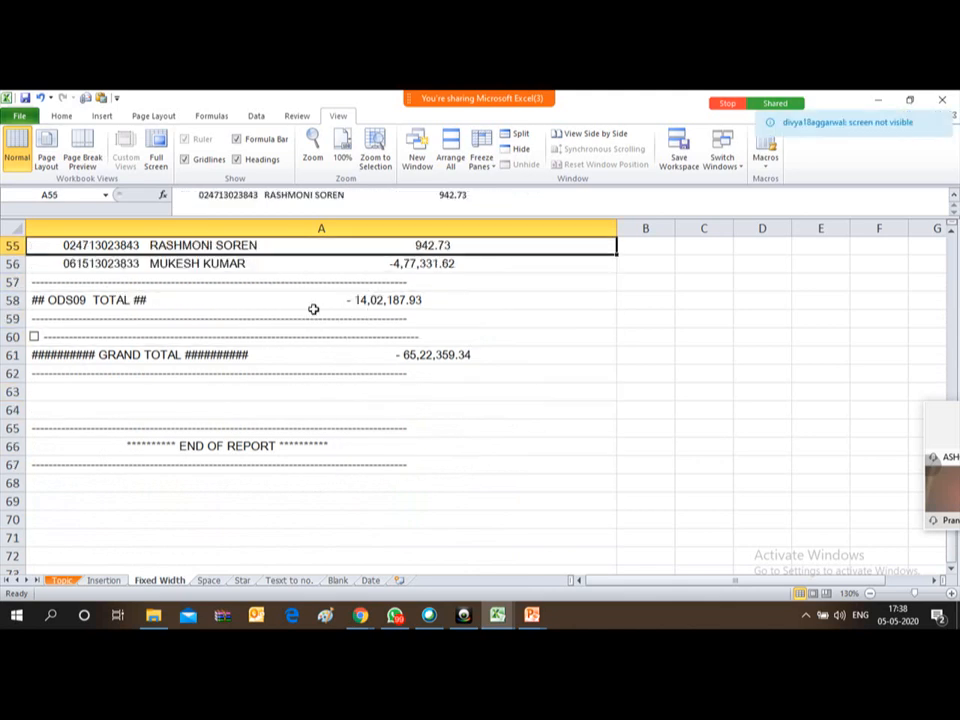
pyautogui.press('Up')
pyautogui.press('Up')
pyautogui.press('Up')
pyautogui.press('Up')
pyautogui.press('Up')
pyautogui.press('Up')
pyautogui.press('Up')
pyautogui.press('Up')
pyautogui.press('Up')
pyautogui.press('Up')
pyautogui.press('Up')
pyautogui.press('Up')
pyautogui.press('Up')
pyautogui.press('Up')
pyautogui.press('Up')
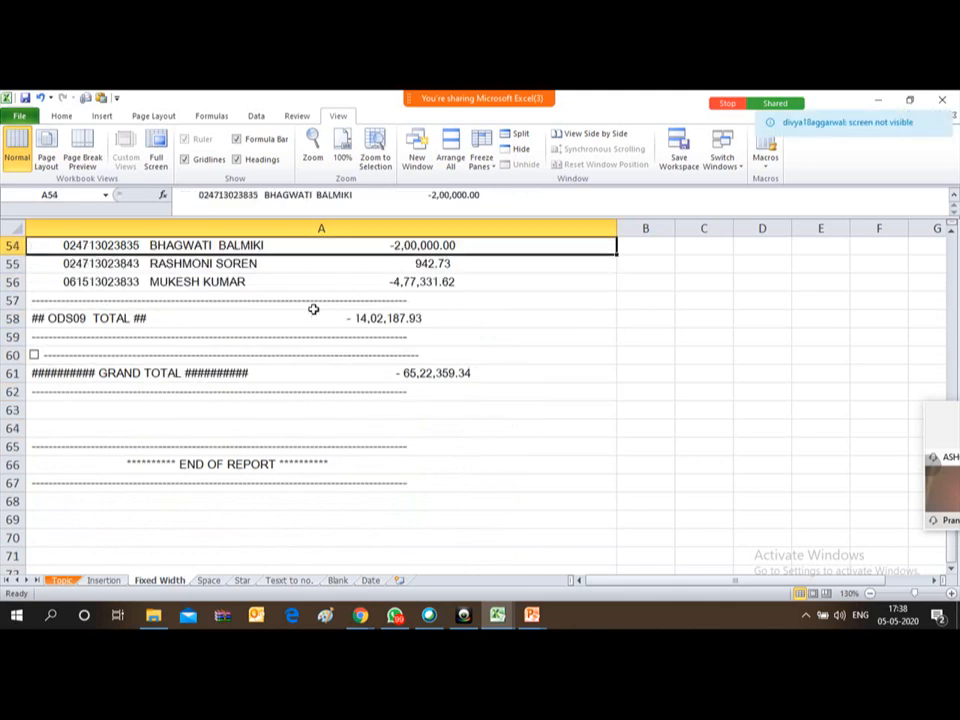
pyautogui.press('Up')
pyautogui.press('Up')
pyautogui.press('Up')
pyautogui.press('Up')
pyautogui.press('Up')
pyautogui.press('Up')
pyautogui.press('Up')
pyautogui.press('Up')
pyautogui.press('Up')
pyautogui.press('Up')
pyautogui.press('Up')
pyautogui.press('Up')
pyautogui.press('Up')
pyautogui.press('Up')
pyautogui.press('Up')
pyautogui.press('Up')
pyautogui.press('Up')
pyautogui.press('Up')
pyautogui.press('Up')
pyautogui.press('Up')
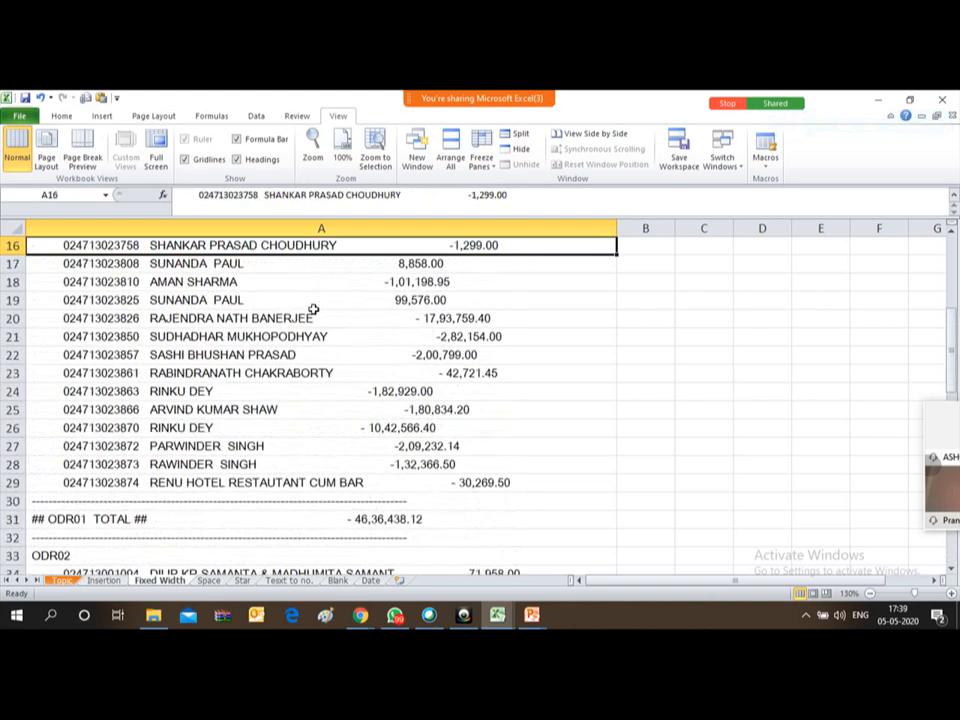
pyautogui.press('Up')
pyautogui.press('Up')
pyautogui.press('Up')
pyautogui.press('Up')
pyautogui.press('Up')
pyautogui.press('Up')
pyautogui.press('Up')
pyautogui.press('Up')
pyautogui.press('Up')
pyautogui.press('Up')
pyautogui.press('Up')
pyautogui.press('Up')
pyautogui.press('Up')
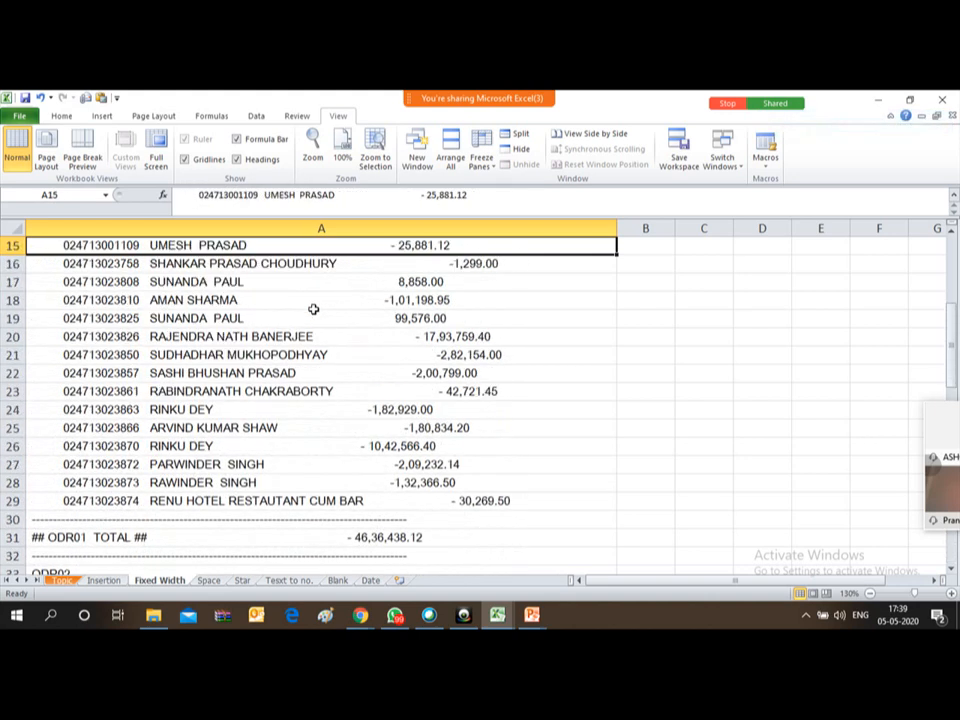
pyautogui.press('Up')
pyautogui.press('Up')
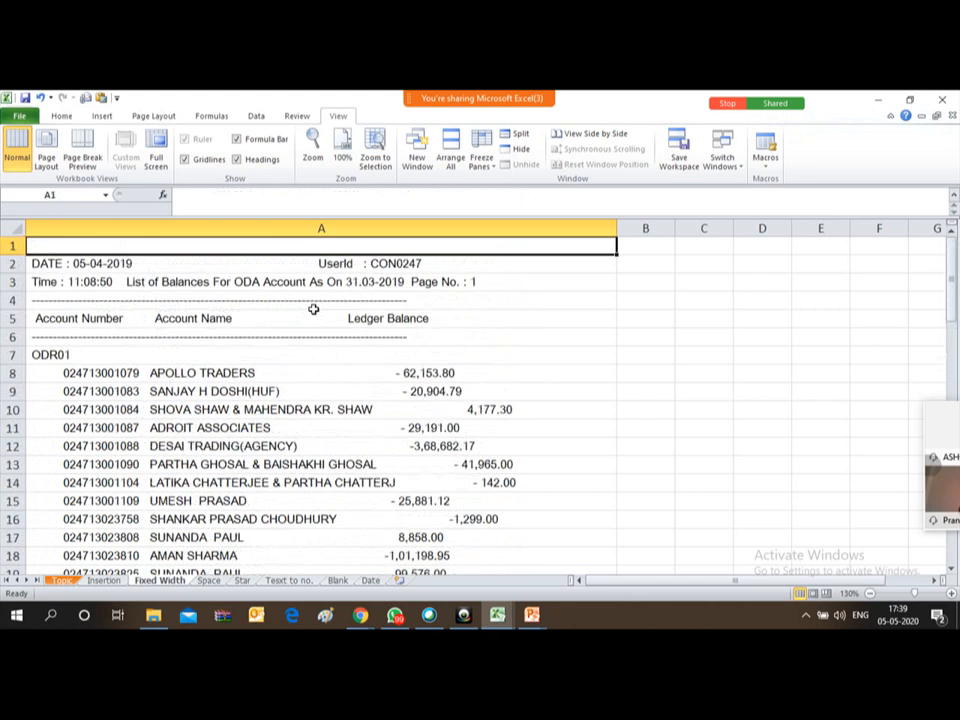
# Examine the heading line in A5 and the account lines of the ODR01 group, ending on cell A10.
pyautogui.press('Down')
pyautogui.press('Down')
pyautogui.press('Down')
pyautogui.press('Down')
pyautogui.press('Down')
pyautogui.press('Down')
pyautogui.press('Down')
pyautogui.press('Down')
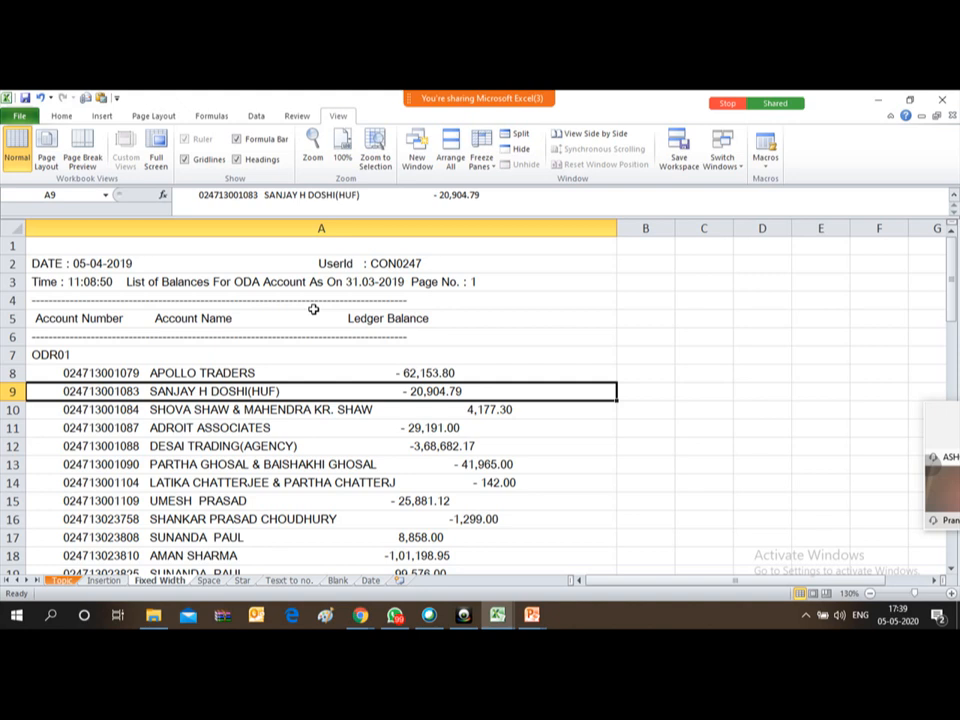
pyautogui.click(86, 322)
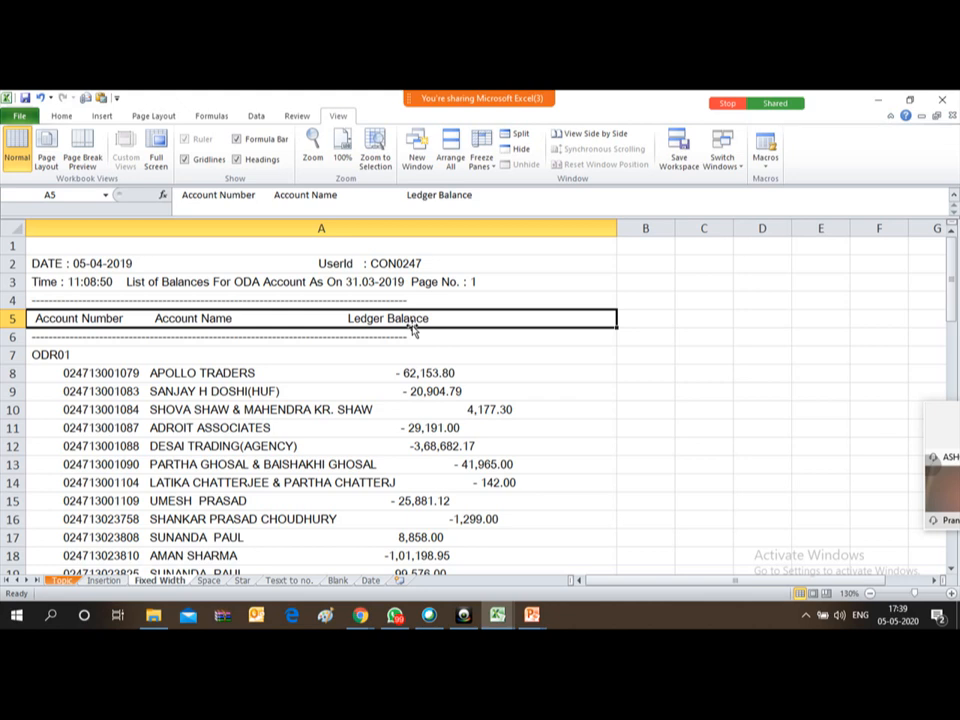
pyautogui.click(205, 410)
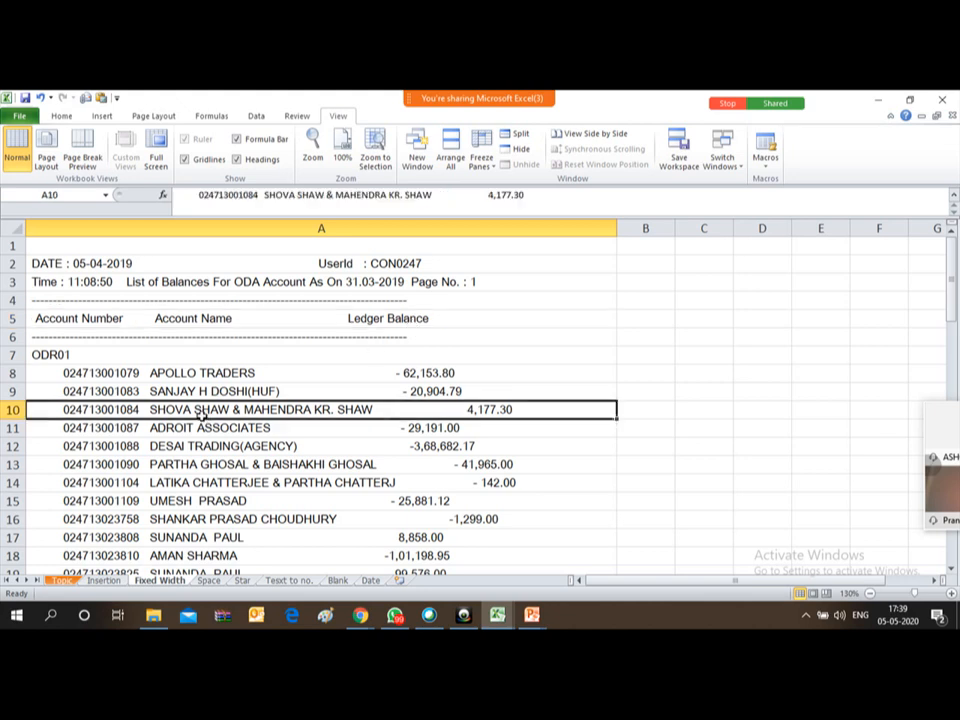
# Show the description of the Text to Columns command and select the whole of column A.
pyautogui.click(257, 117)
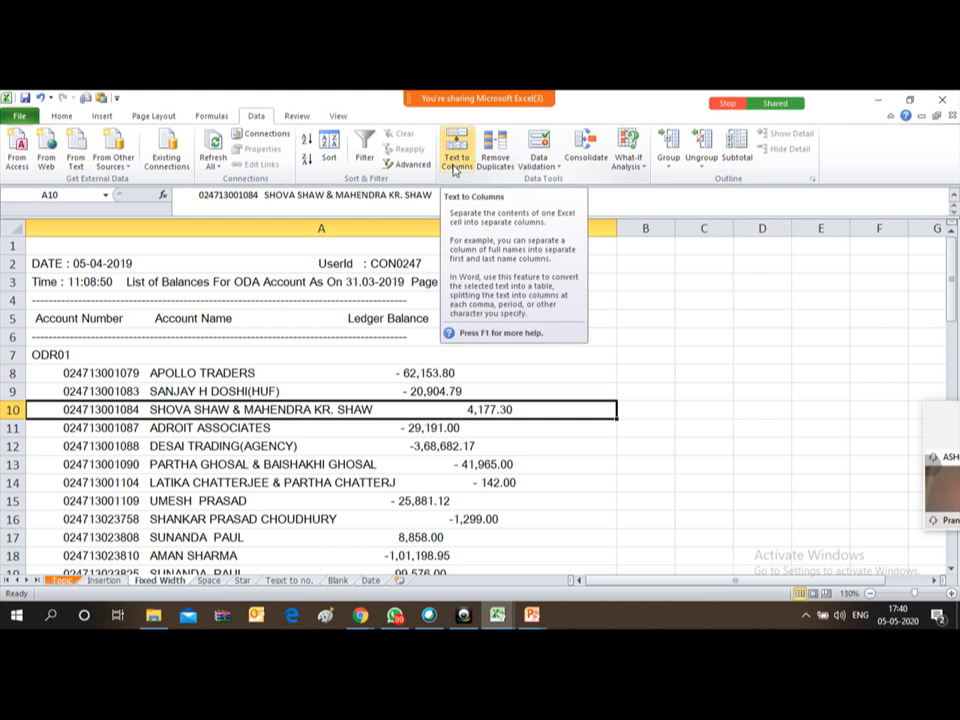
pyautogui.click(401, 352)
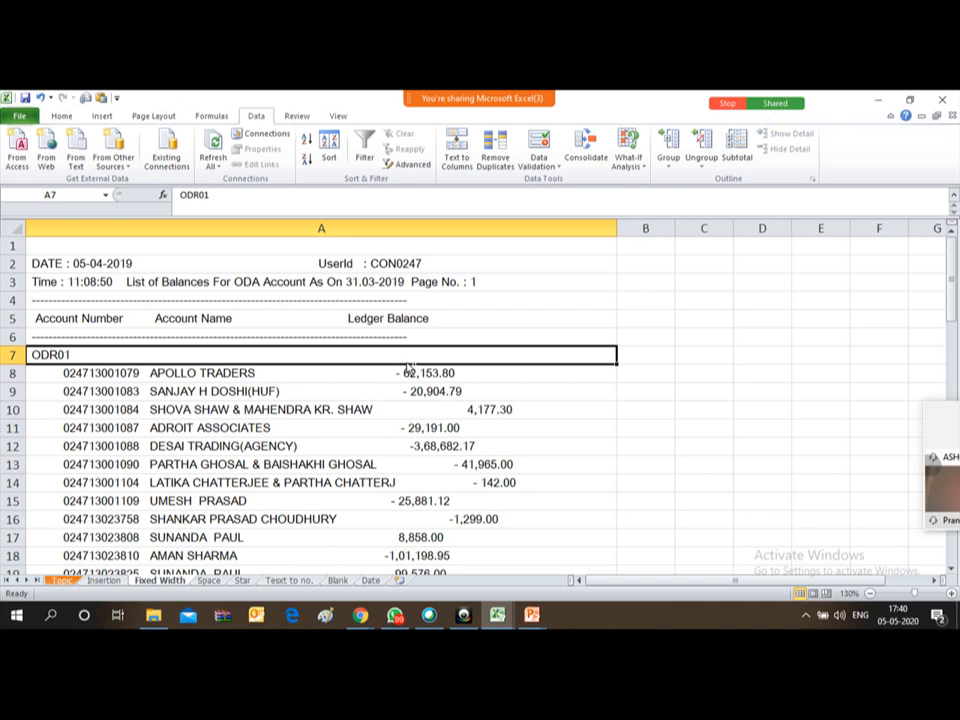
pyautogui.hotkey('ctrl', 'a')
pyautogui.click(406, 365)
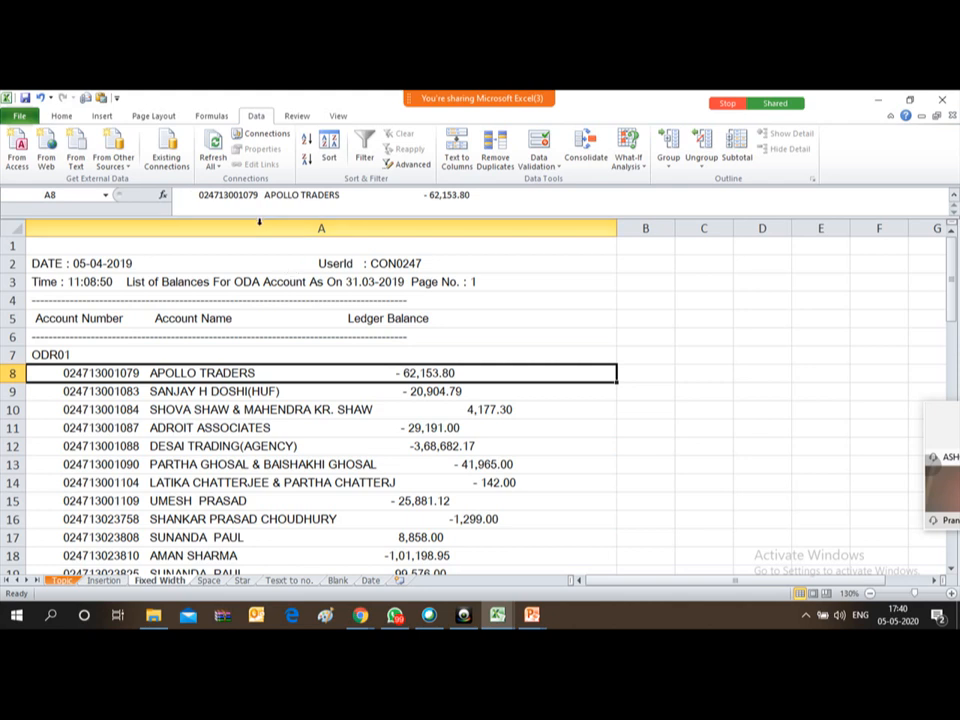
pyautogui.click(259, 222)
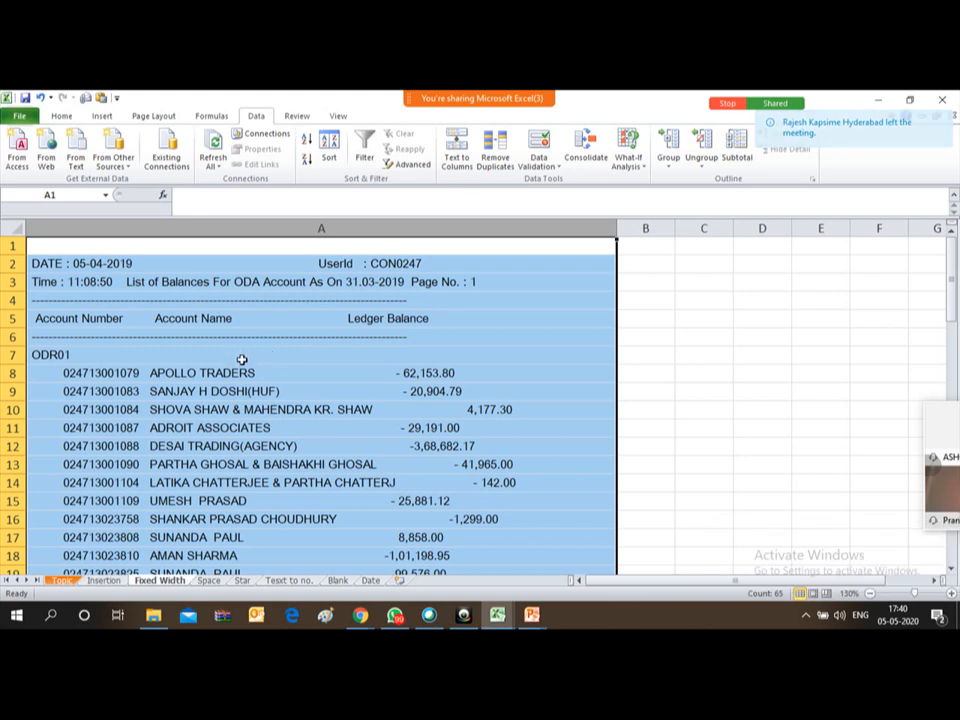
# Select the bank report in column A from cell A2 down through its last row, leaving out row 1.
pyautogui.press('Down')
pyautogui.hotkey('shift', 'Down')
pyautogui.hotkey('shift', 'Down')
pyautogui.hotkey('shift', 'Down')
pyautogui.hotkey('shift', 'Down')
pyautogui.hotkey('shift', 'Down')
pyautogui.hotkey('shift', 'Down')
pyautogui.hotkey('shift', 'Down')
pyautogui.hotkey('shift', 'Down')
pyautogui.hotkey('shift', 'Down')
pyautogui.hotkey('shift', 'Down')
pyautogui.hotkey('shift', 'Down')
pyautogui.hotkey('shift', 'Down')
pyautogui.hotkey('shift', 'Down')
pyautogui.hotkey('shift', 'Down')
pyautogui.hotkey('shift', 'Down')
pyautogui.hotkey('shift', 'Down')
pyautogui.hotkey('shift', 'Down')
pyautogui.hotkey('shift', 'Down')
pyautogui.hotkey('shift', 'Down')
pyautogui.hotkey('shift', 'Down')
pyautogui.hotkey('shift', 'Down')
pyautogui.hotkey('shift', 'Down')
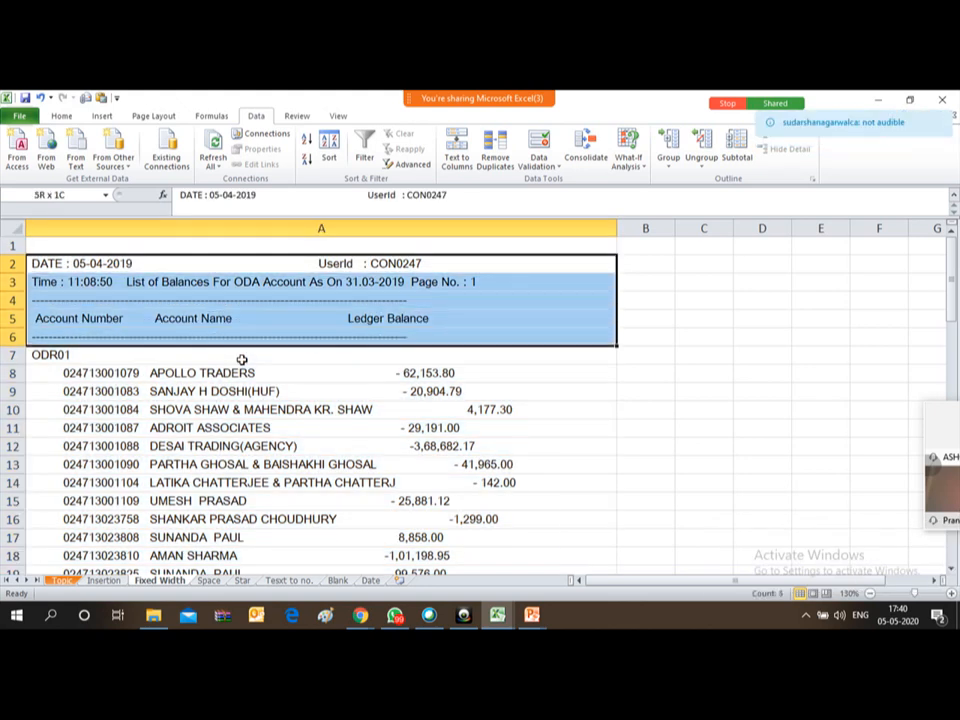
pyautogui.hotkey('shift', 'Down')
pyautogui.hotkey('shift', 'Down')
pyautogui.hotkey('shift', 'Down')
pyautogui.hotkey('shift', 'Down')
pyautogui.hotkey('shift', 'Down')
pyautogui.hotkey('shift', 'Down')
pyautogui.hotkey('shift', 'Down')
pyautogui.hotkey('shift', 'Down')
pyautogui.hotkey('shift', 'Down')
pyautogui.hotkey('shift', 'Down')
pyautogui.hotkey('shift', 'Down')
pyautogui.hotkey('shift', 'Down')
pyautogui.hotkey('shift', 'Down')
pyautogui.hotkey('shift', 'Down')
pyautogui.hotkey('shift', 'Down')
pyautogui.hotkey('shift', 'Down')
pyautogui.hotkey('shift', 'Down')
pyautogui.hotkey('shift', 'Down')
pyautogui.hotkey('shift', 'Down')
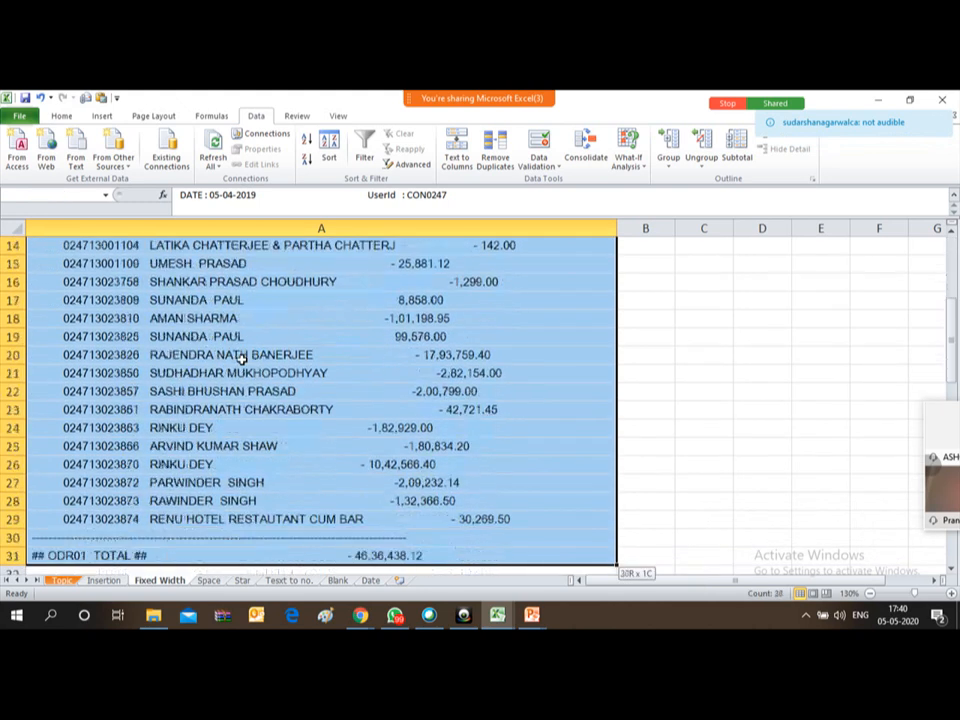
pyautogui.hotkey('shift', 'Down')
pyautogui.hotkey('shift', 'Down')
pyautogui.hotkey('shift', 'Down')
pyautogui.hotkey('shift', 'Down')
pyautogui.hotkey('shift', 'Down')
pyautogui.hotkey('shift', 'Down')
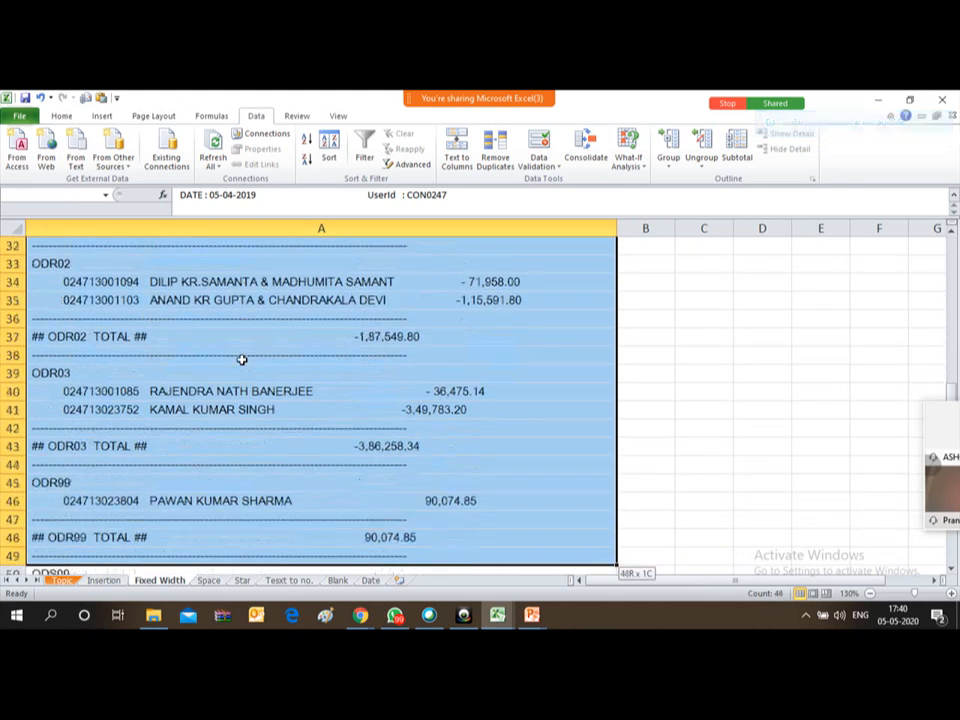
pyautogui.hotkey('shift', 'BackSpace')
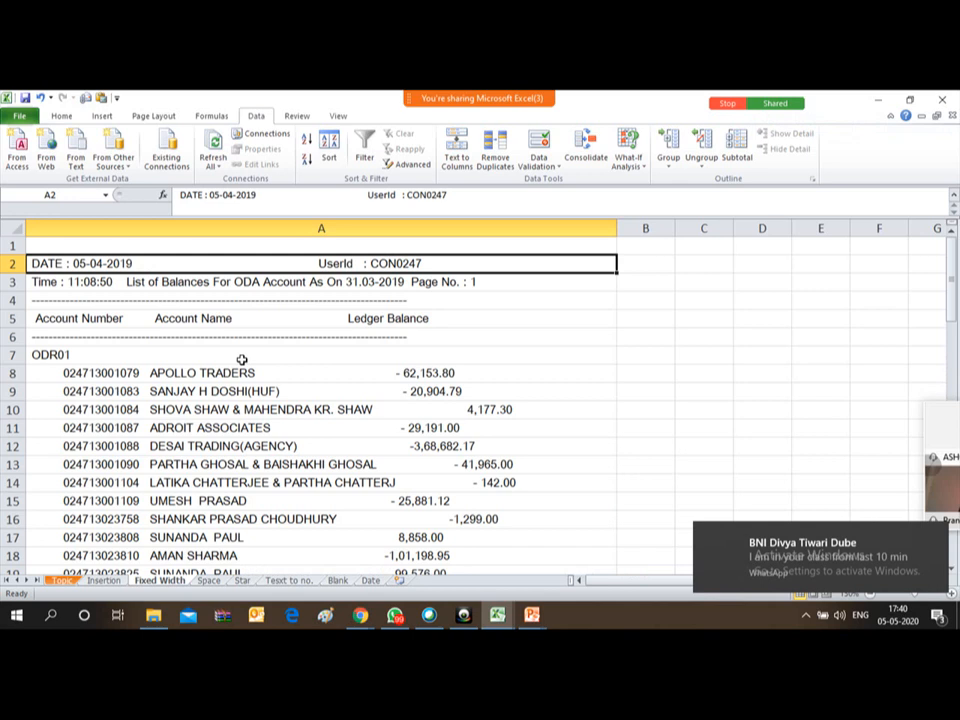
pyautogui.hotkey('ctrl', 'shift', 'End')
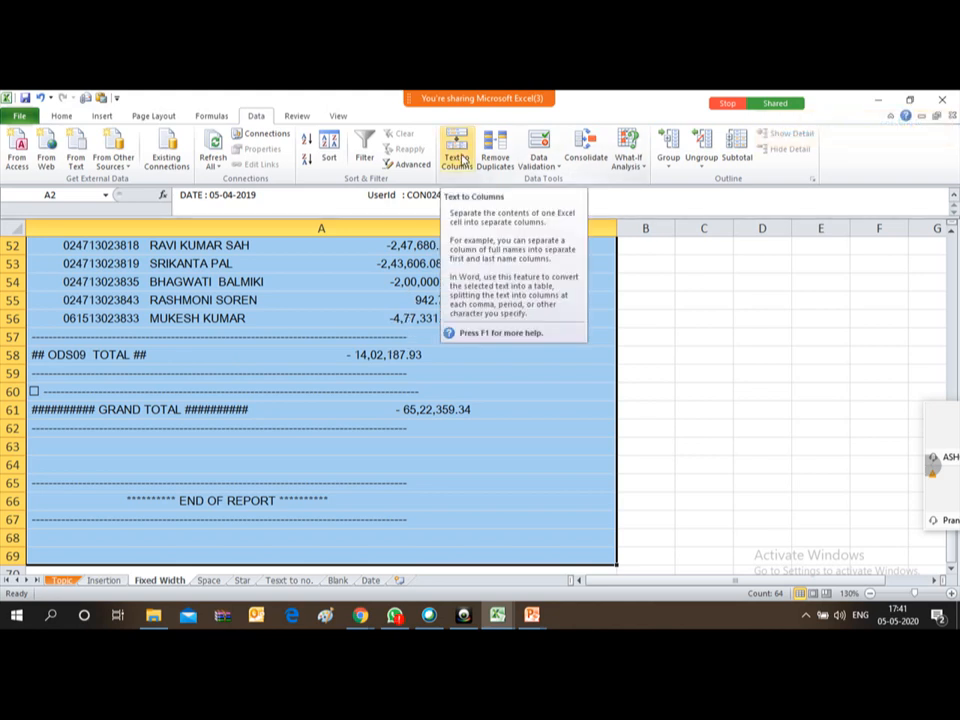
# Start Text to Columns on the selected report with the Fixed width data type and proceed to setting the column breaks.
pyautogui.click(460, 157)
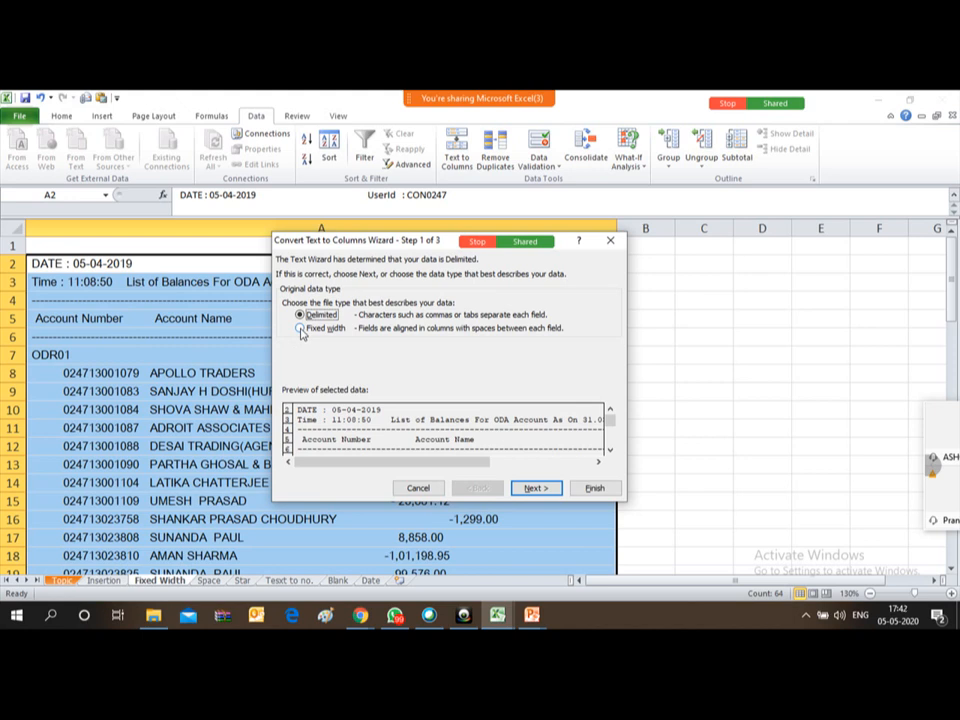
pyautogui.click(300, 329)
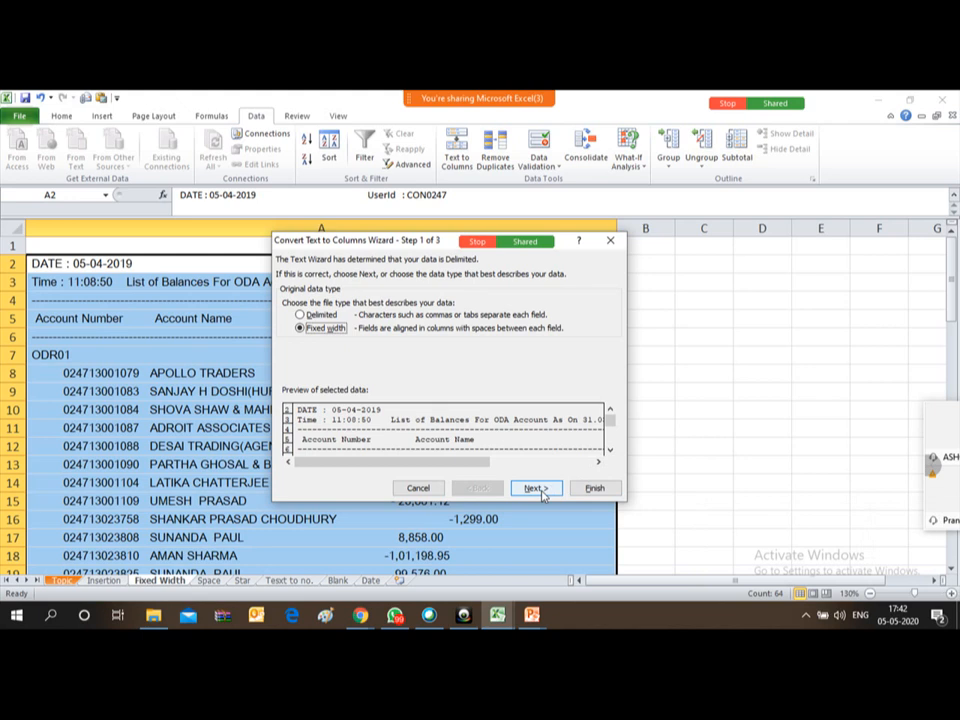
pyautogui.click(535, 488)
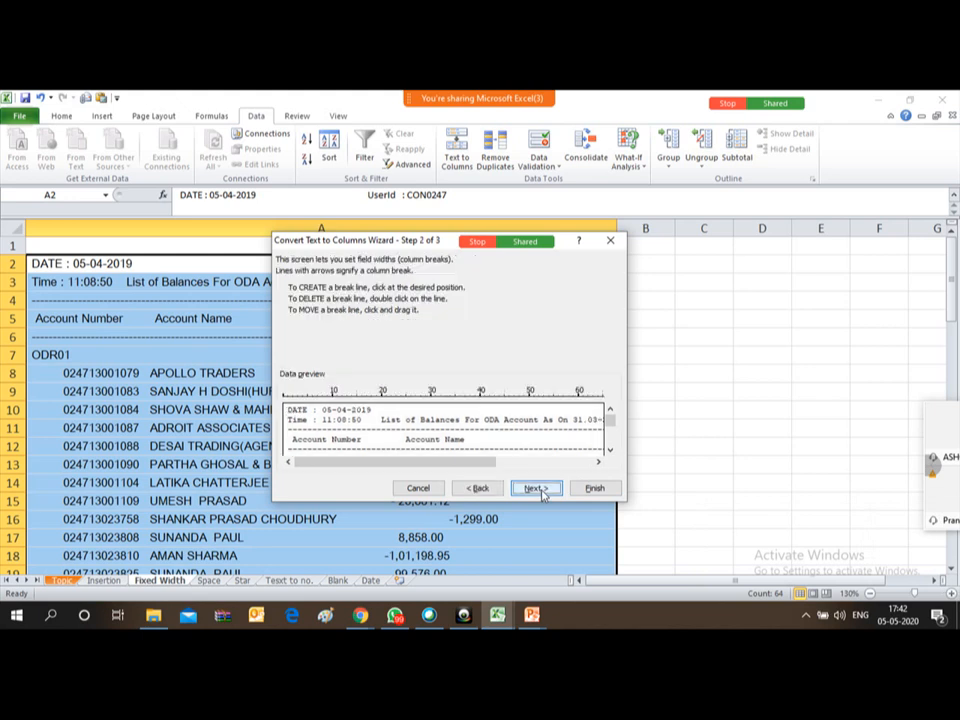
# Examine the report's account lines in the data preview and return to the Account Number and Account Name heading line.
pyautogui.click(611, 453)
pyautogui.click(611, 453)
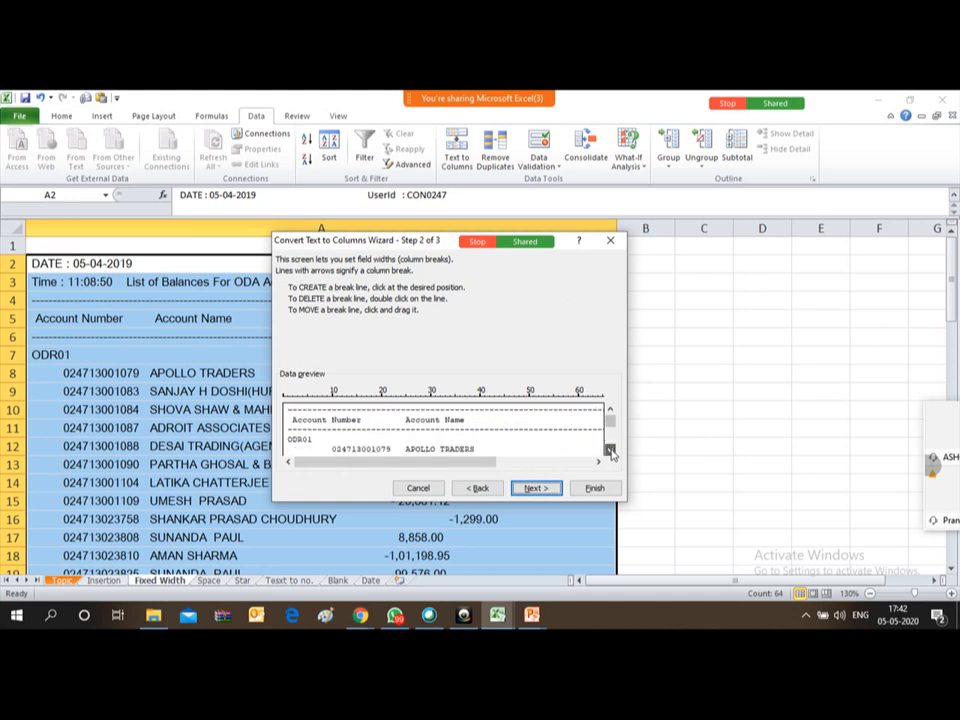
pyautogui.click(611, 453)
pyautogui.click(611, 453)
pyautogui.click(611, 453)
pyautogui.click(611, 453)
pyautogui.click(611, 453)
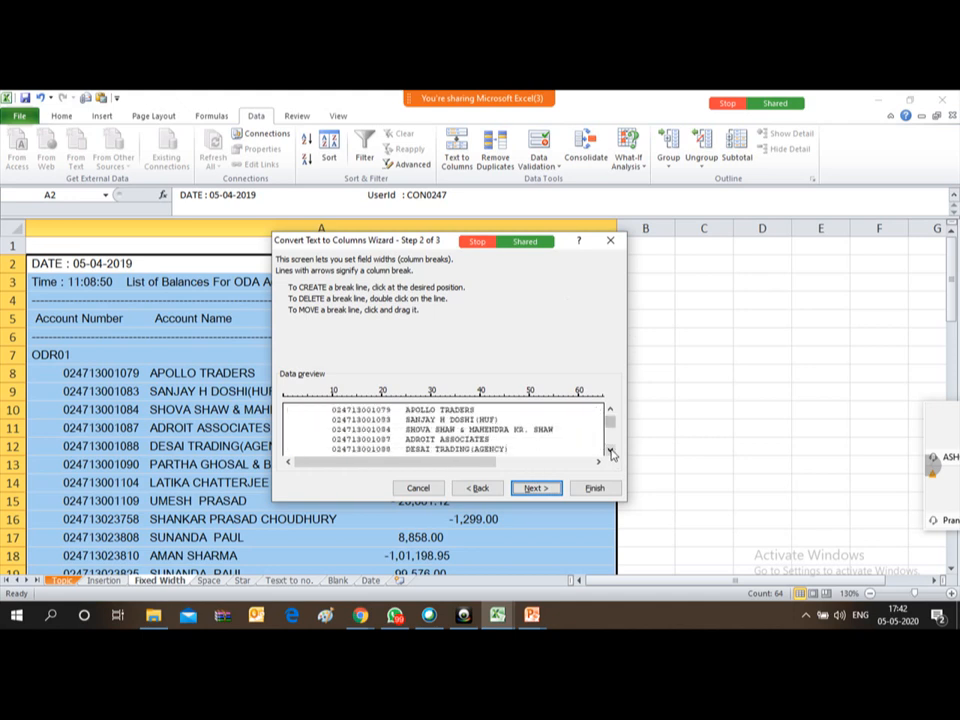
pyautogui.click(611, 453)
pyautogui.click(611, 453)
pyautogui.click(611, 453)
pyautogui.click(611, 453)
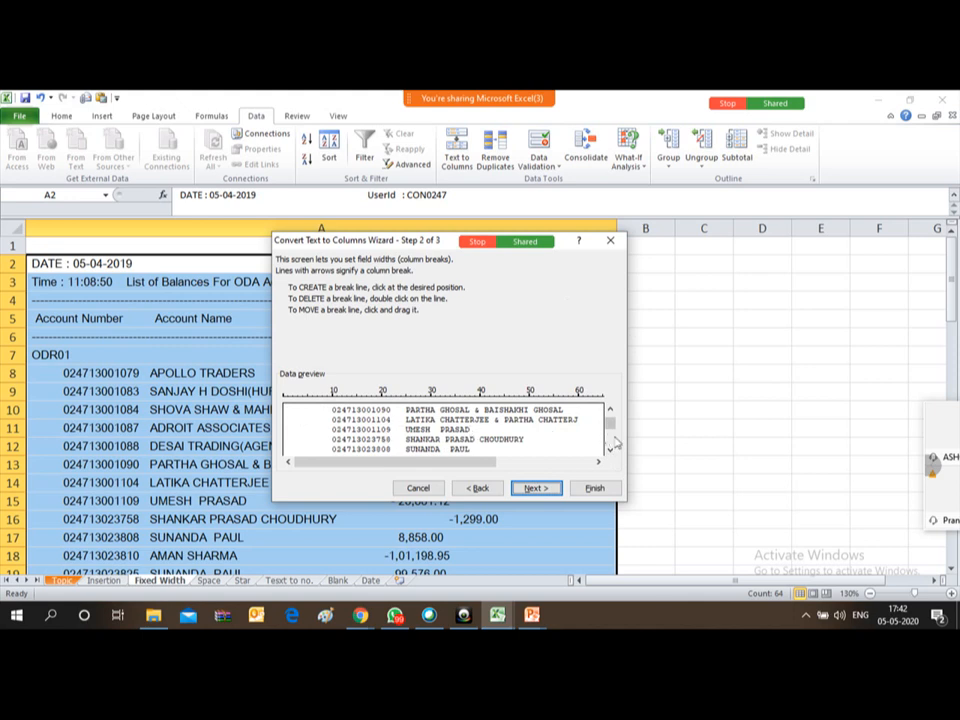
pyautogui.moveTo(611, 423); pyautogui.dragTo(611, 413)
pyautogui.click(611, 412)
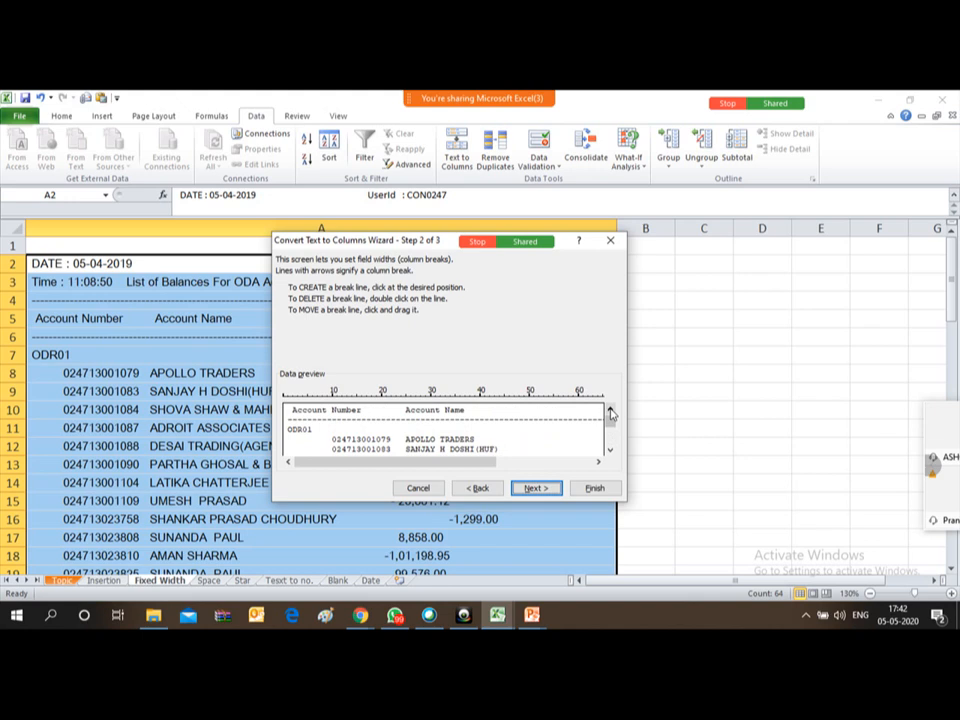
# Place a break line at about position 24 between Account Number and Account Name, and check it against the account lines.
pyautogui.click(402, 399)
pyautogui.doubleClick(401, 405)
pyautogui.click(403, 398)
pyautogui.click(611, 451)
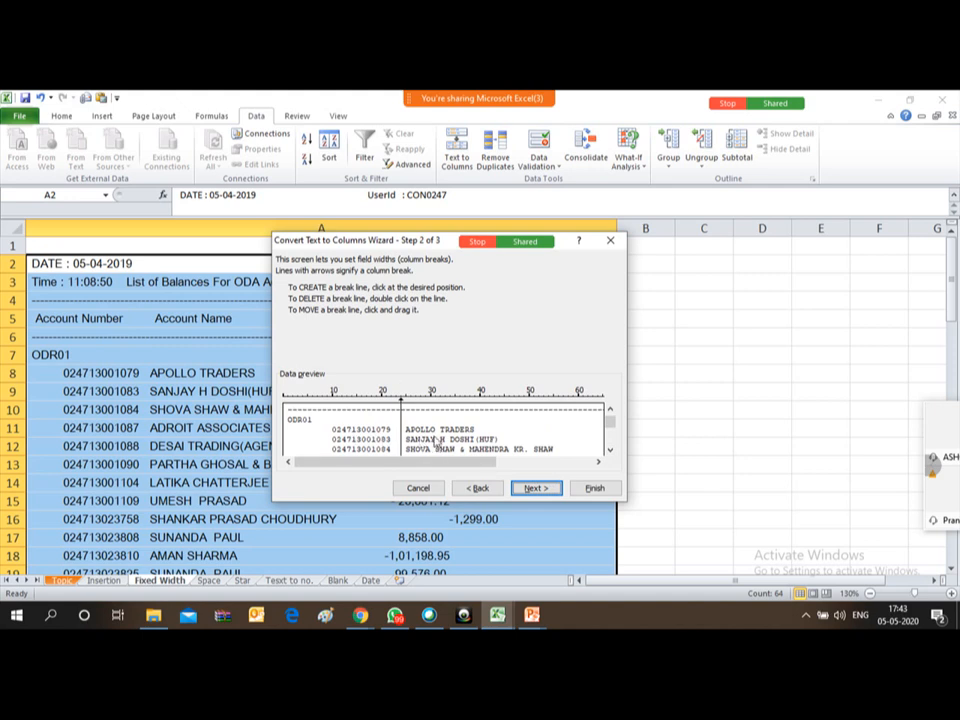
pyautogui.click(611, 410)
pyautogui.click(611, 410)
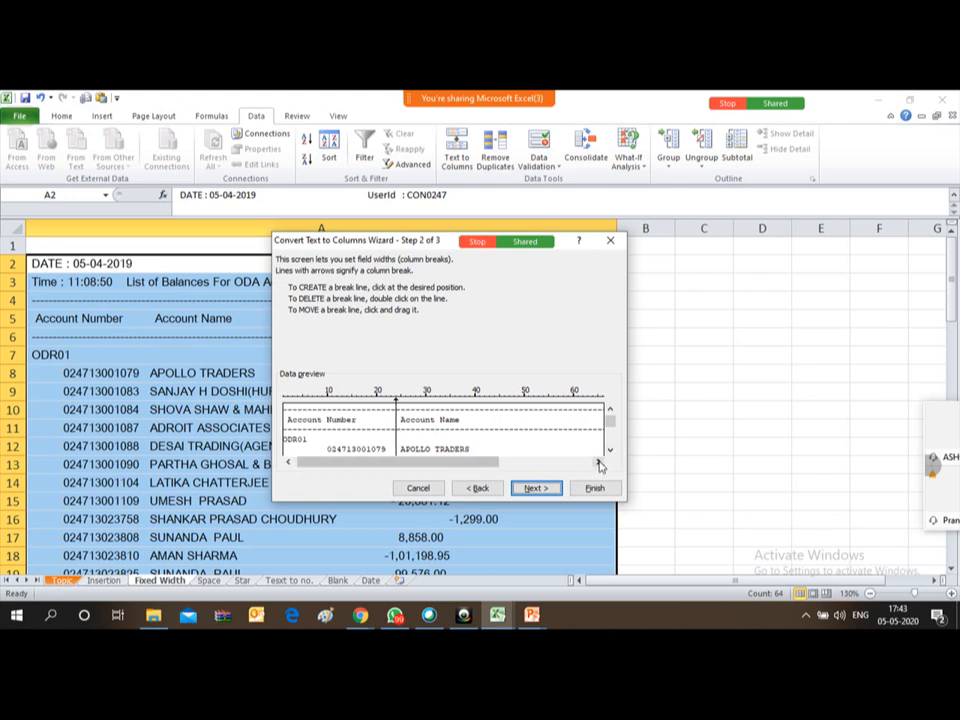
# Add a second break line at about position 69, just before the Ledger Balance field.
pyautogui.click(600, 462)
pyautogui.click(600, 462)
pyautogui.click(600, 462)
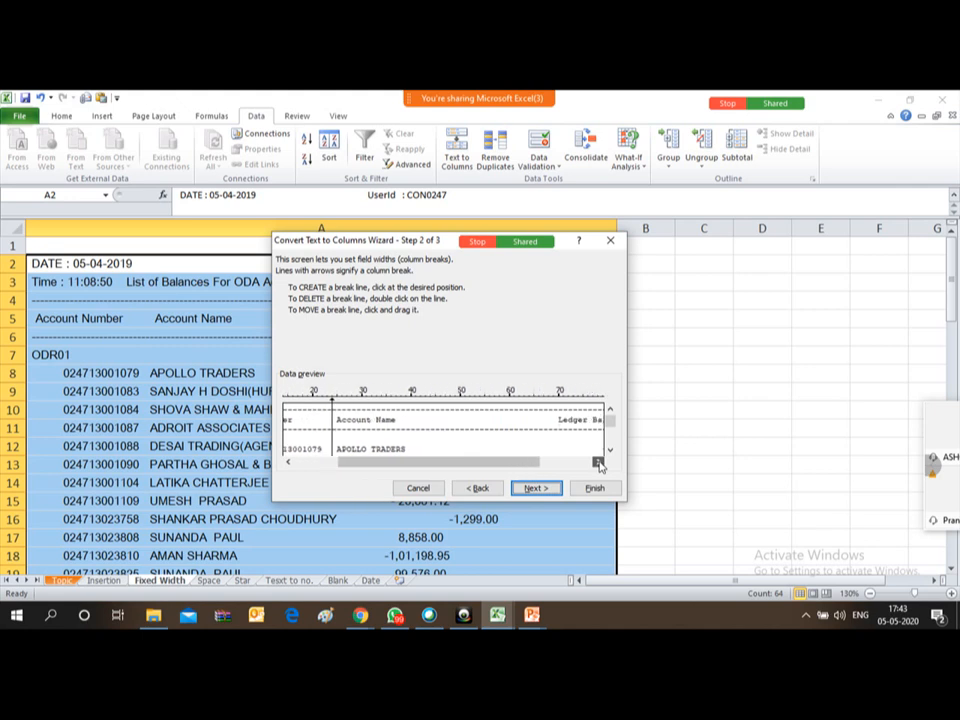
pyautogui.click(600, 462)
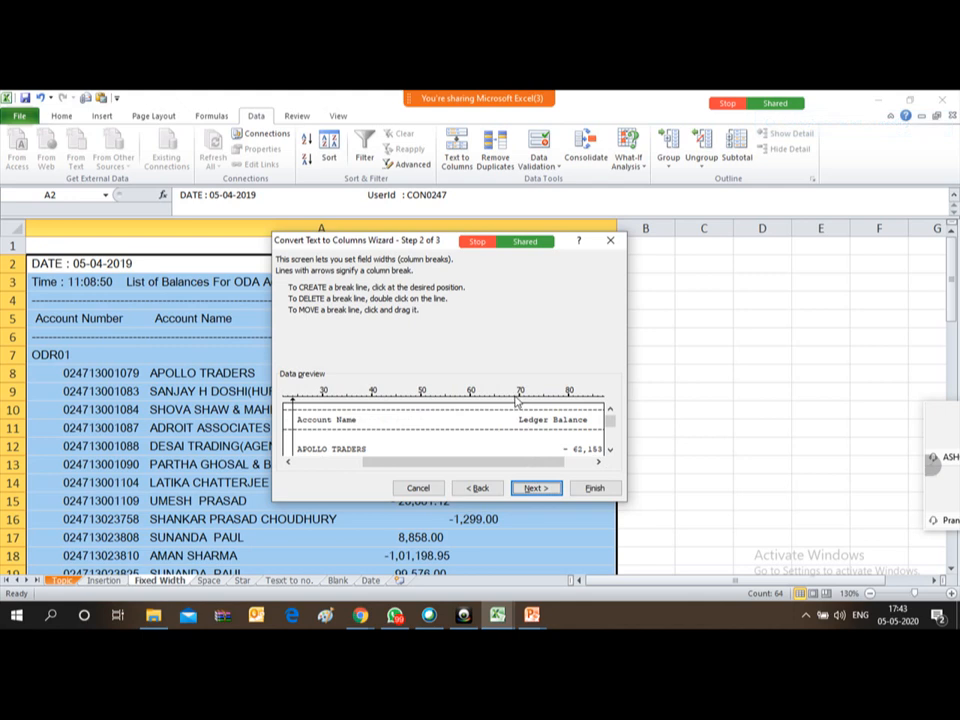
pyautogui.click(516, 400)
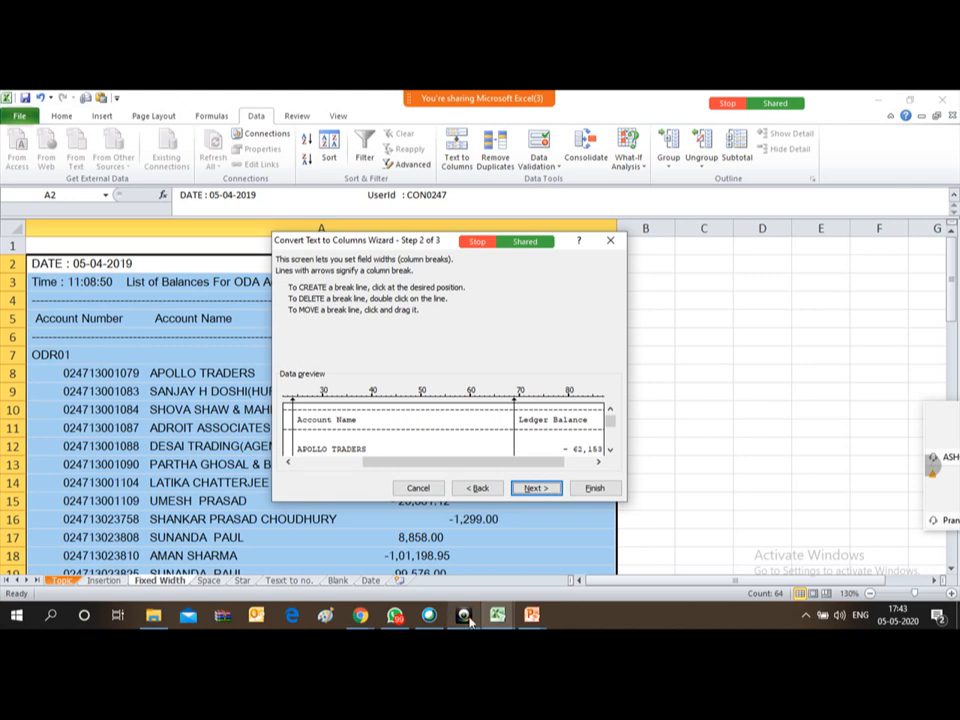
# Switch to the Desktop Capture window to check the running recording, and minimize it again.
pyautogui.moveTo(465, 616)
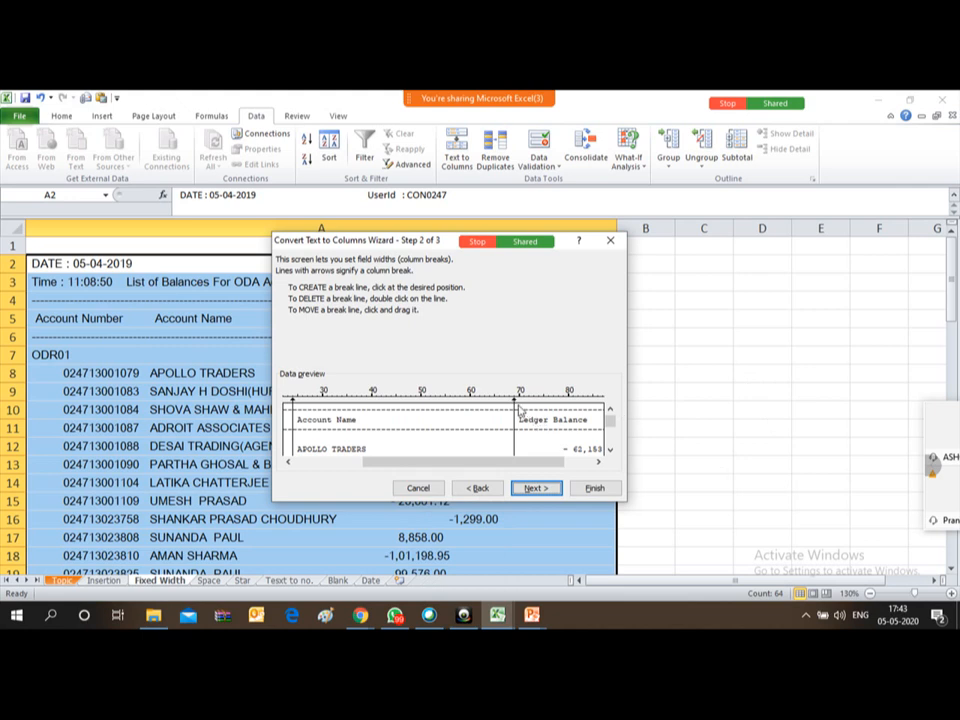
pyautogui.click(462, 616)
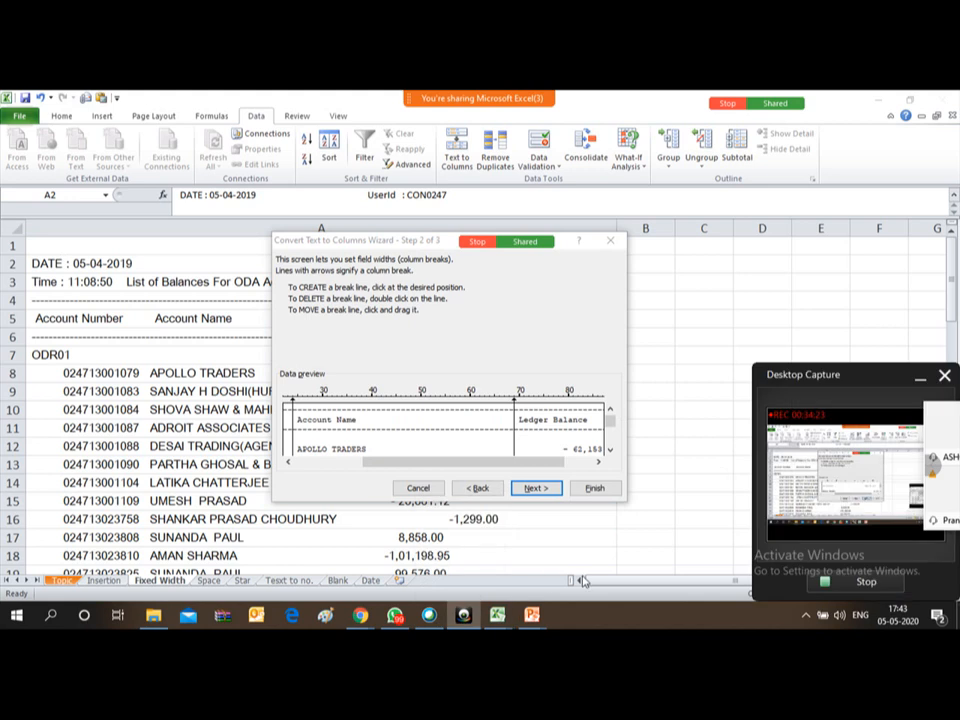
pyautogui.click(920, 377)
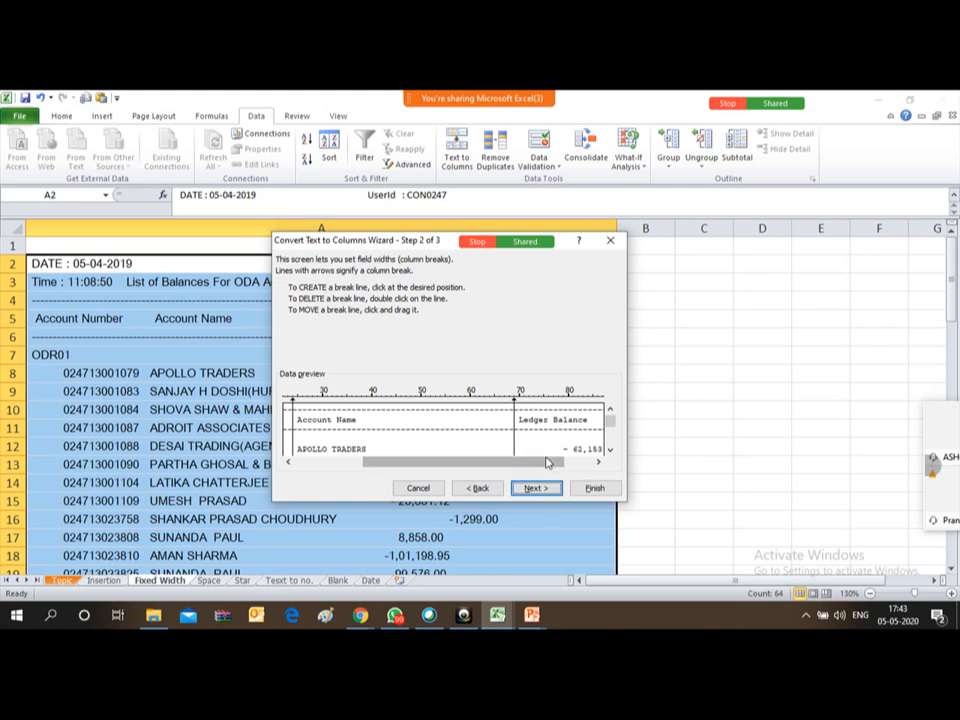
# Review both break lines and finish the conversion with the General column format and destination $A$2.
pyautogui.moveTo(548, 463); pyautogui.dragTo(421, 469)
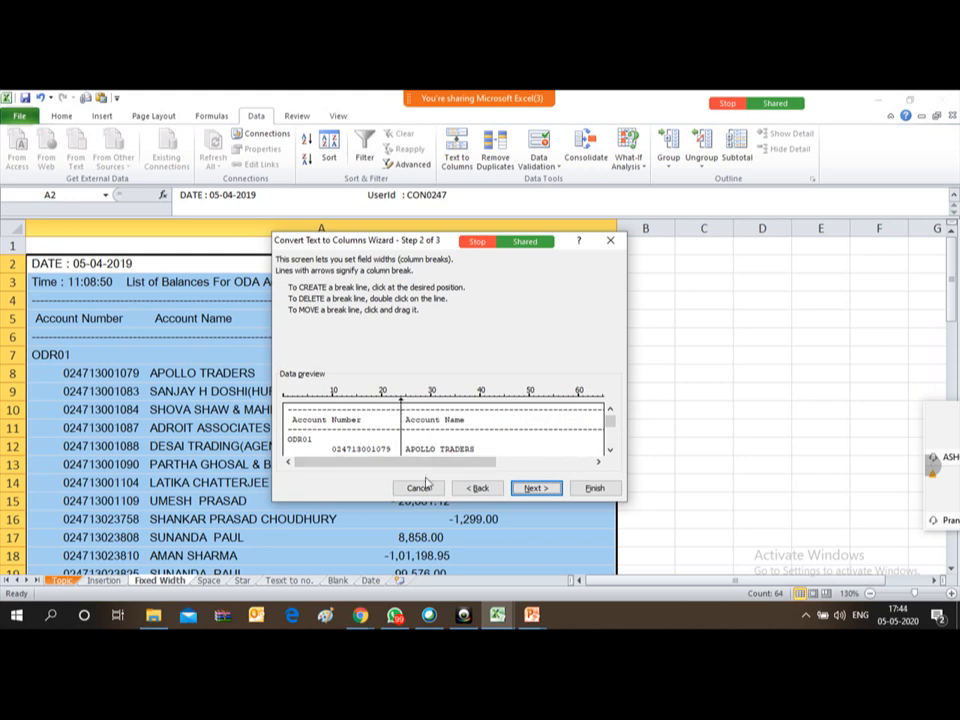
pyautogui.moveTo(457, 462); pyautogui.dragTo(591, 476)
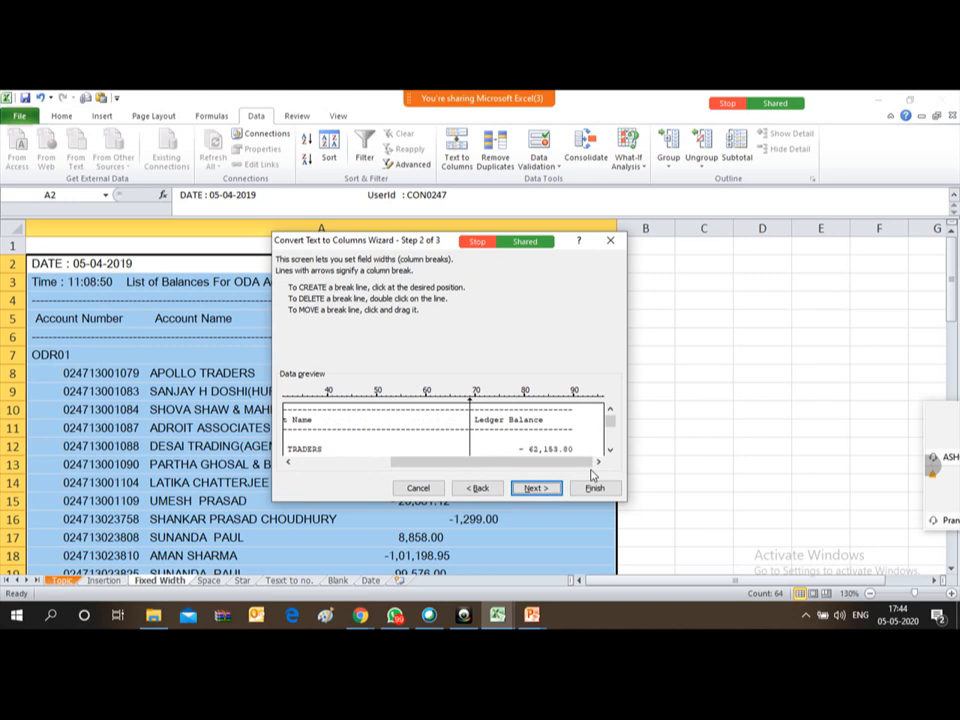
pyautogui.click(536, 488)
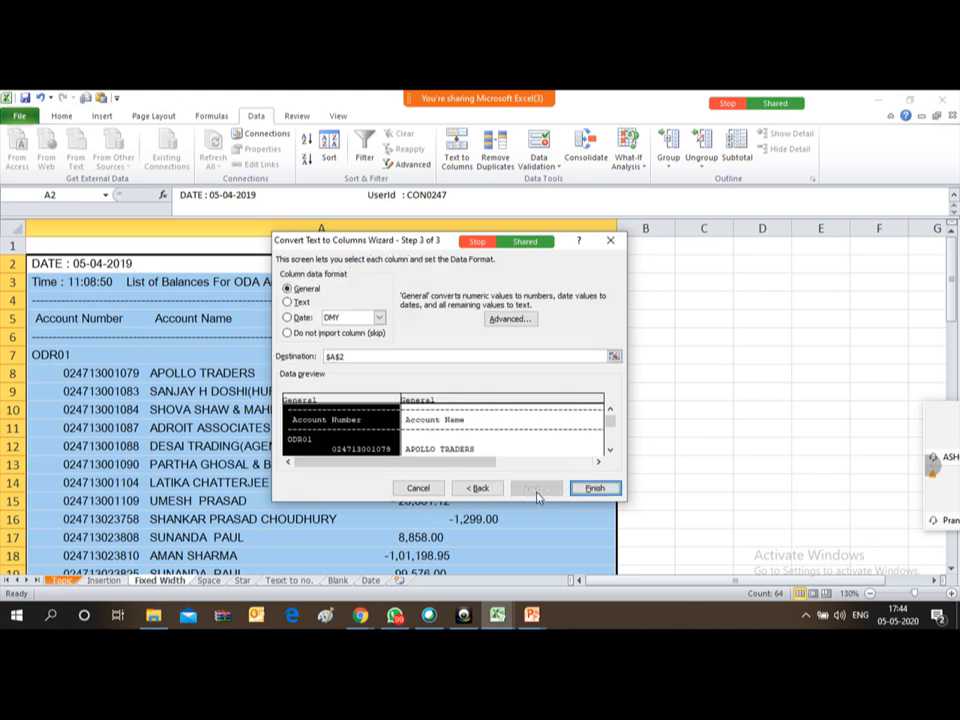
pyautogui.click(595, 490)
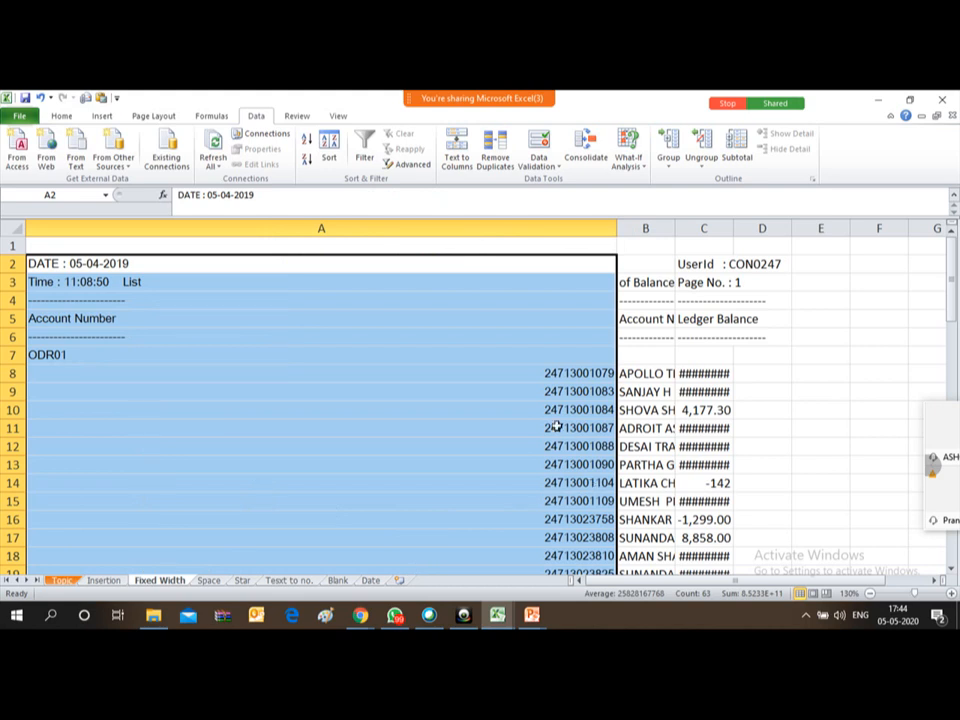
# Autofit the widths of all columns on the Fixed Width sheet to their contents.
pyautogui.click(536, 381)
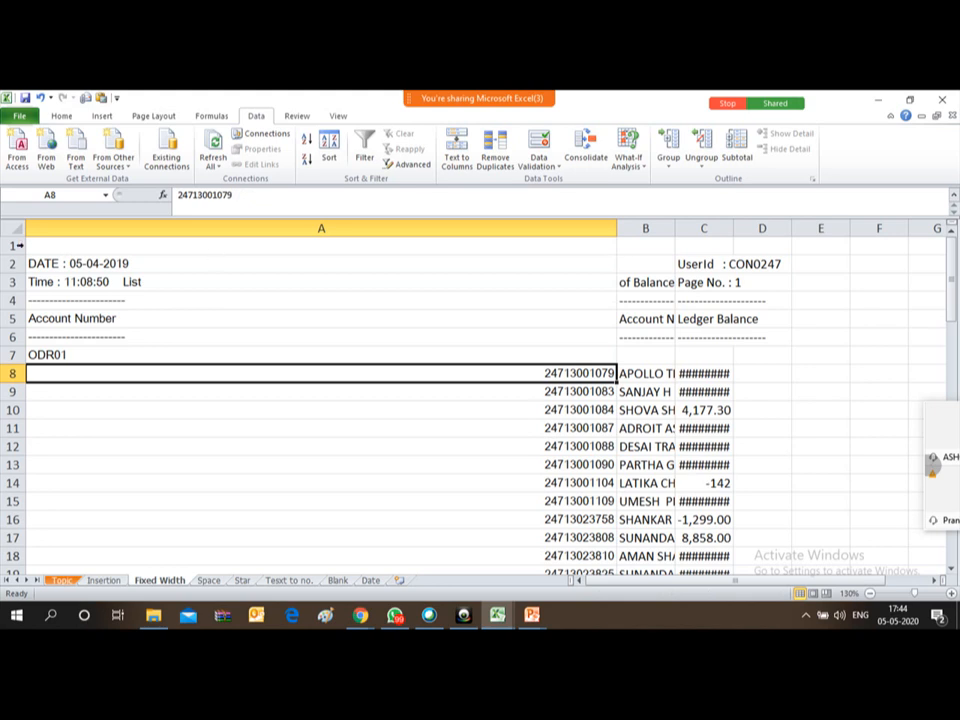
pyautogui.click(16, 229)
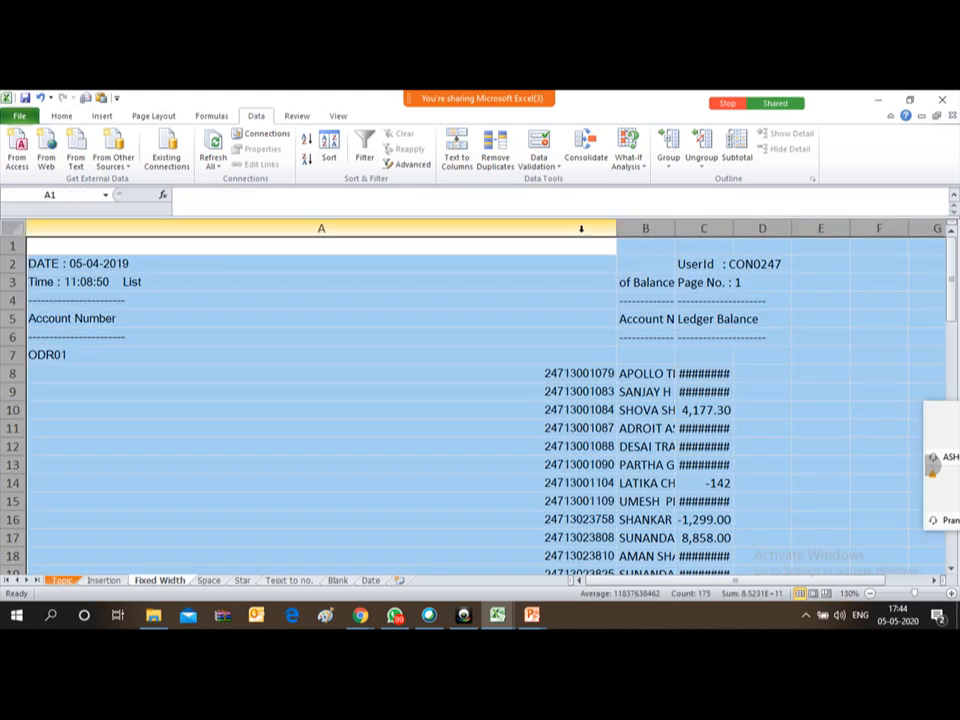
pyautogui.doubleClick(617, 228)
# Examine the separated account numbers in column A between the ODR01 line and cell A13.
pyautogui.click(338, 411)
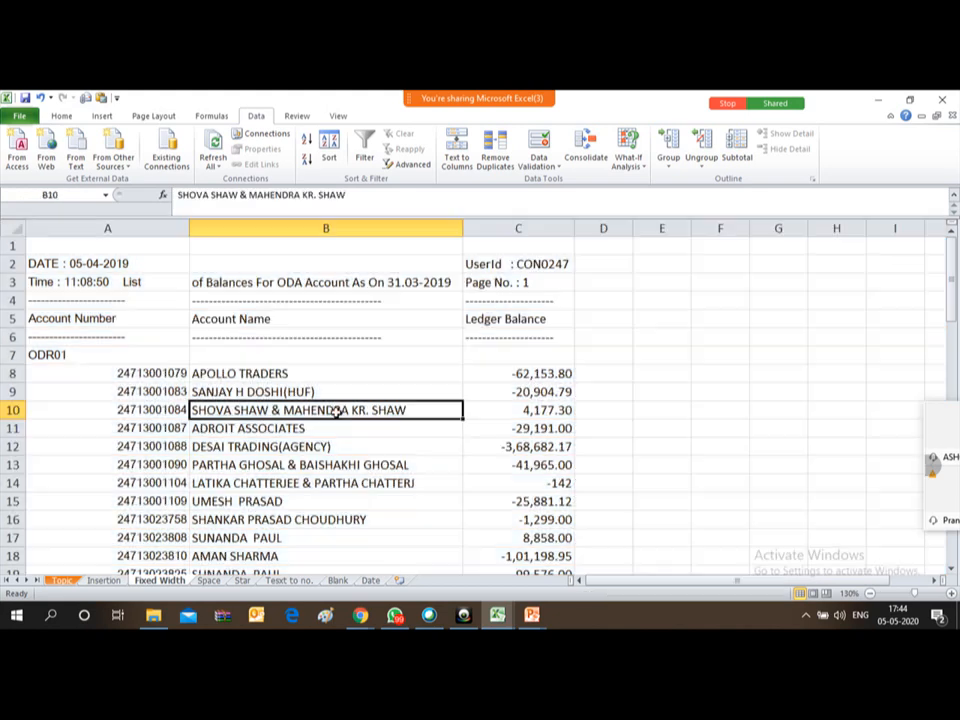
pyautogui.press('Left')
pyautogui.press('Up')
pyautogui.press('Up')
pyautogui.press('Up')
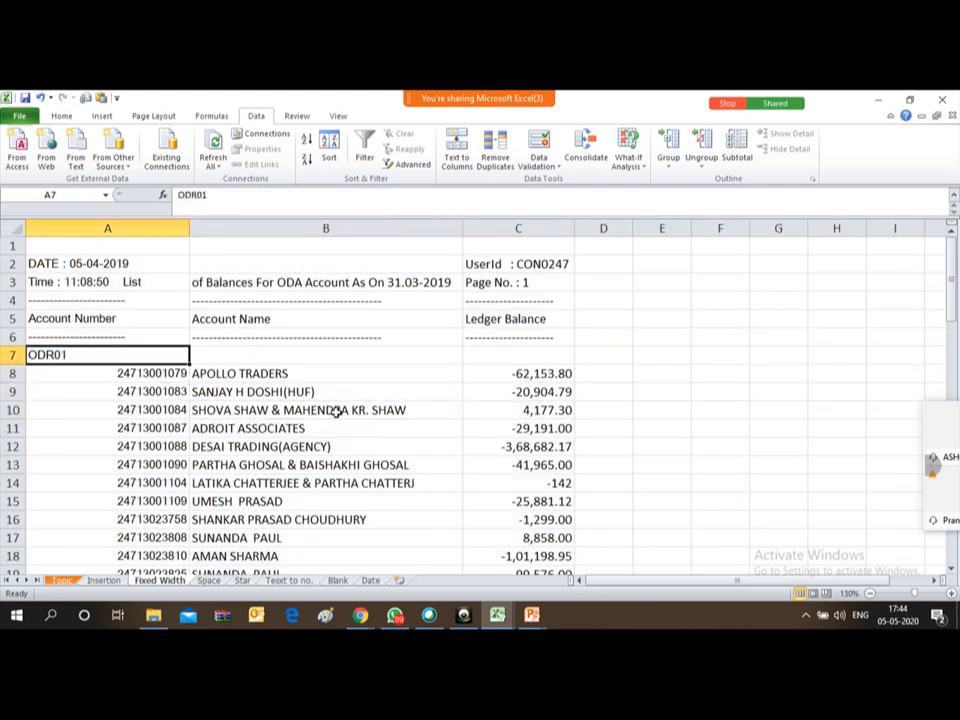
pyautogui.press('Down')
pyautogui.press('Down')
pyautogui.press('Down')
pyautogui.press('Down')
pyautogui.press('Down')
pyautogui.press('Down')
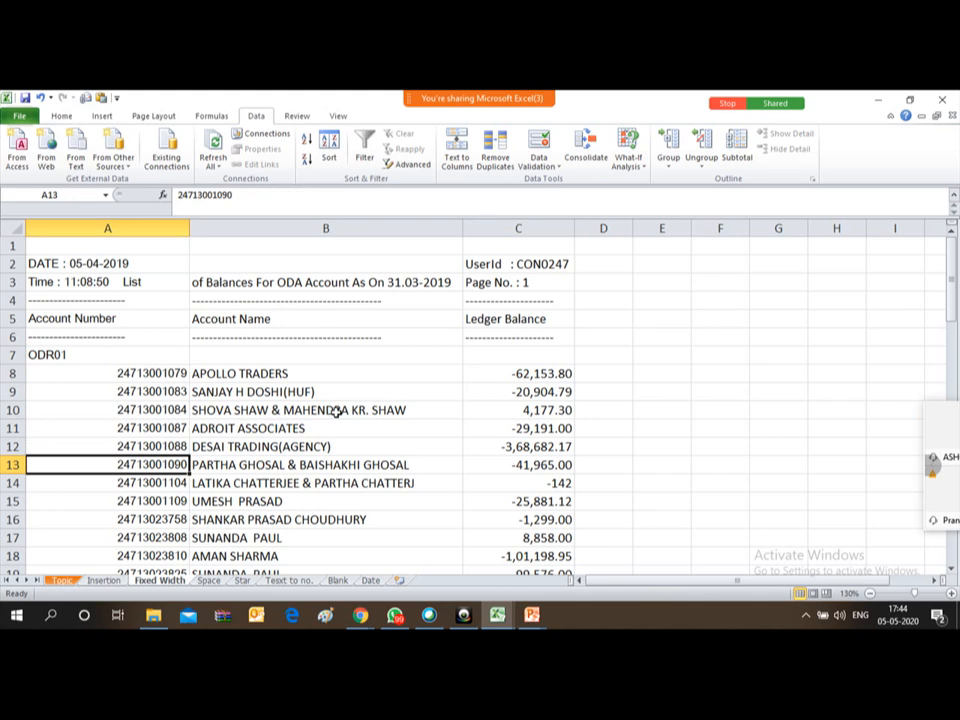
# Examine the separated account names in column B and the ledger balance beside them, ending on cell C14.
pyautogui.press('Right')
pyautogui.press('Up')
pyautogui.press('Up')
pyautogui.press('Up')
pyautogui.press('Up')
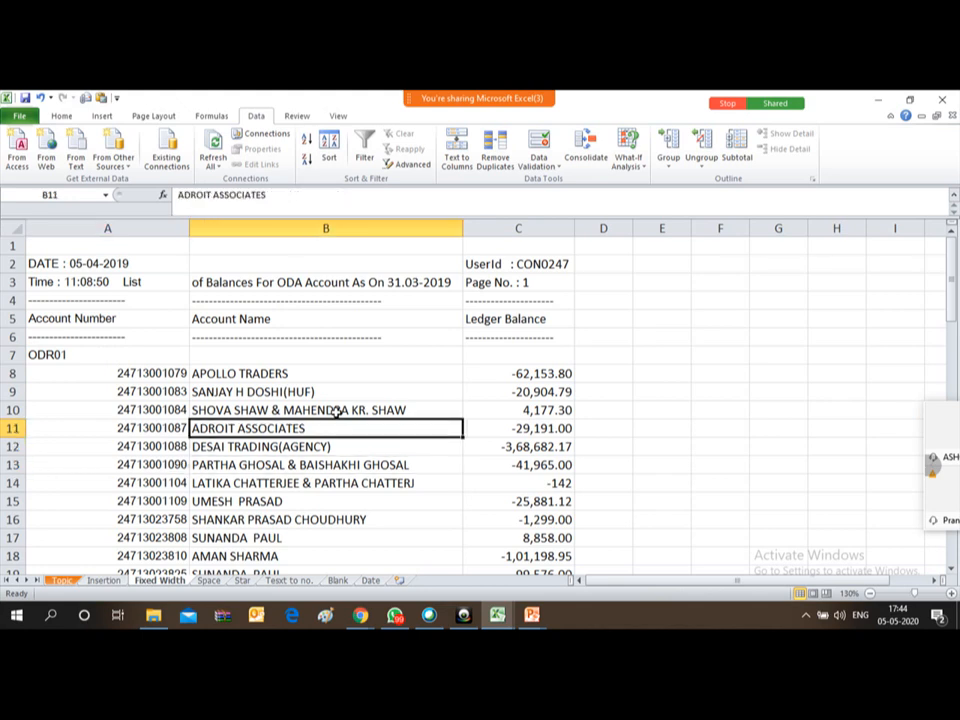
pyautogui.press('Down')
pyautogui.press('Down')
pyautogui.press('Down')
pyautogui.press('Down')
pyautogui.press('Down')
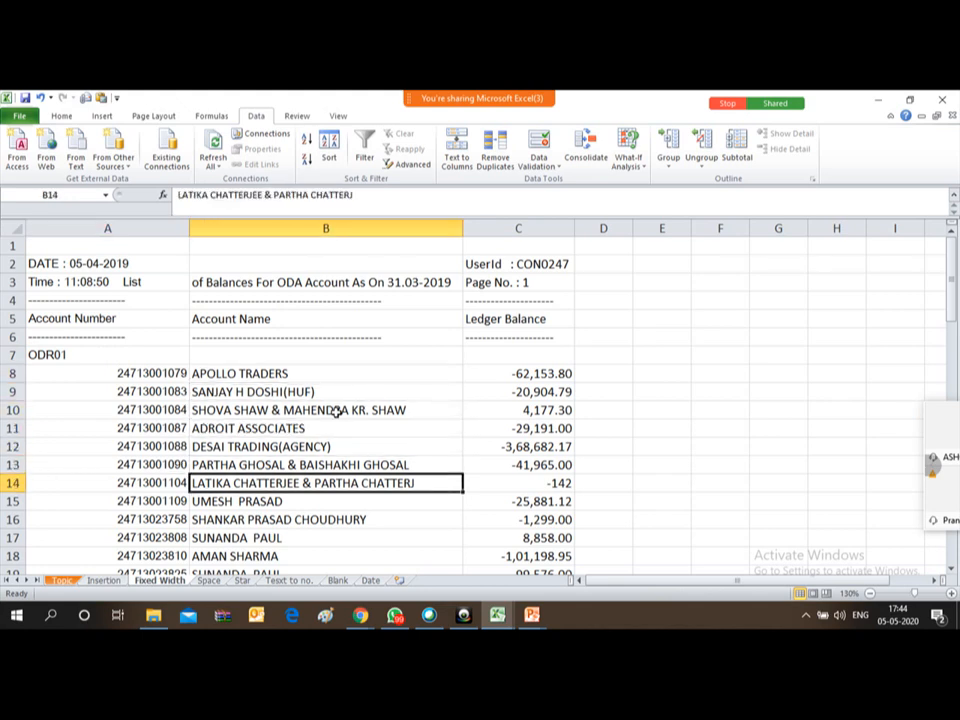
pyautogui.press('Right')
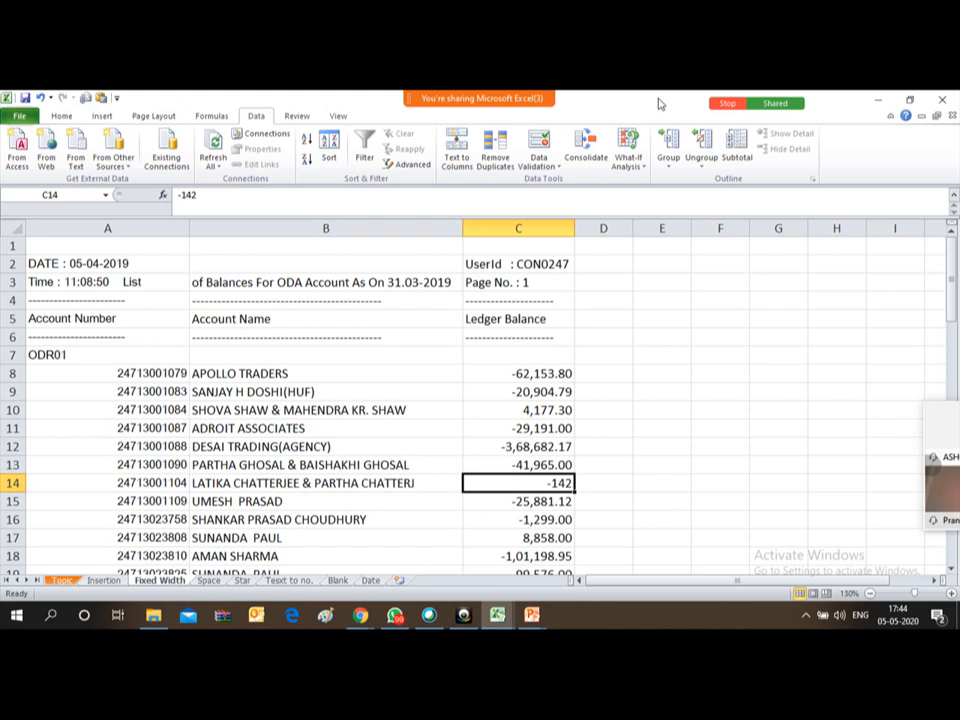
# Open the meeting chat to read the participants' replies, and undo the column width autofit.
pyautogui.moveTo(604, 104)
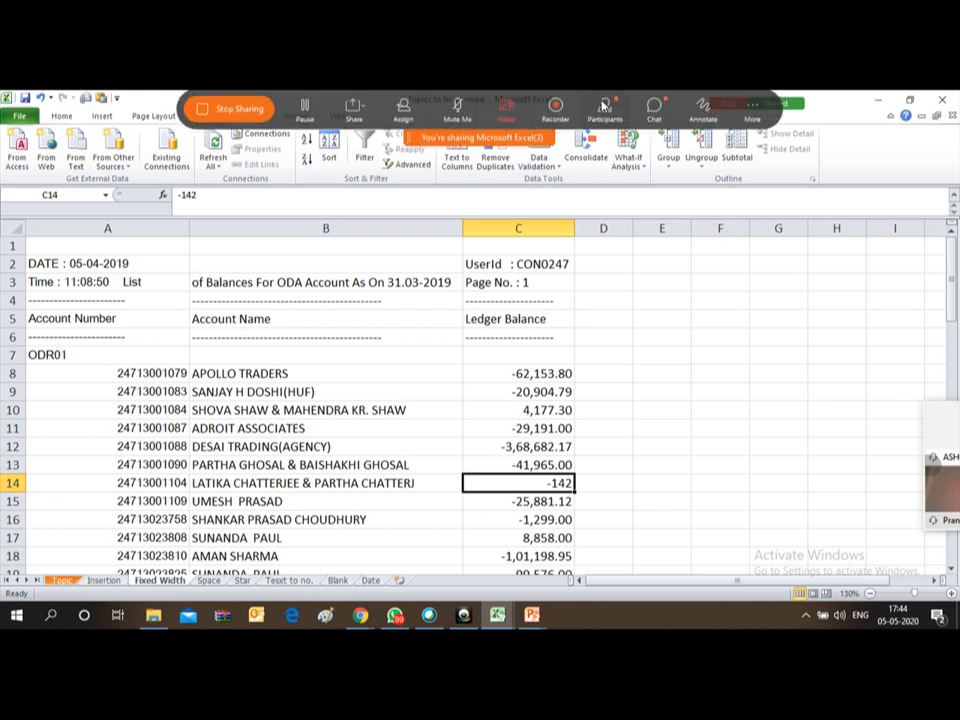
pyautogui.click(654, 108)
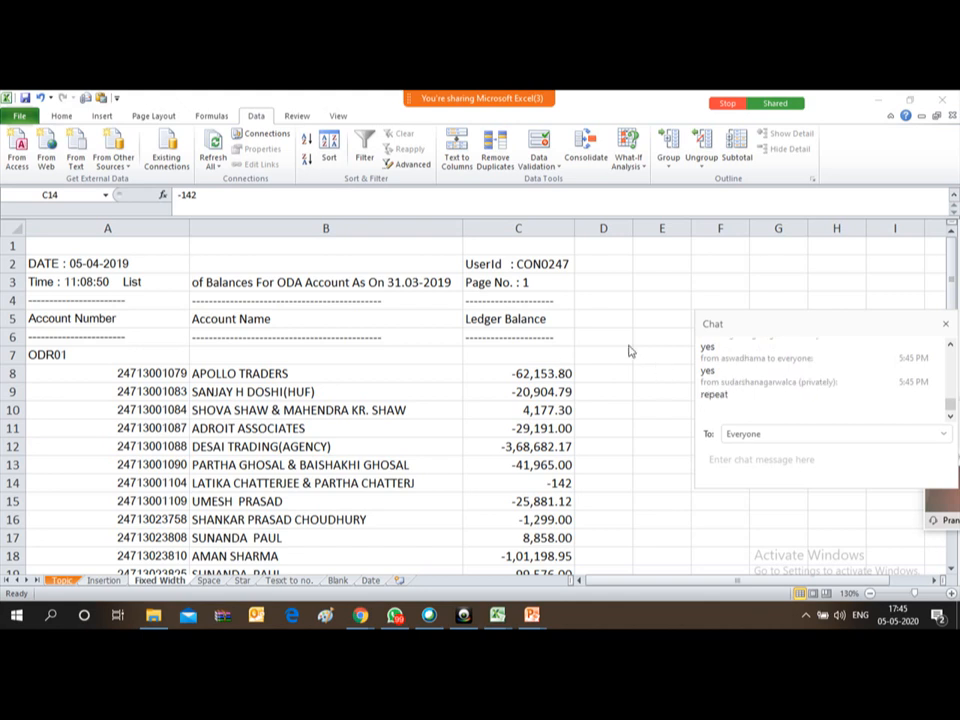
pyautogui.hotkey('ctrl', 'z')
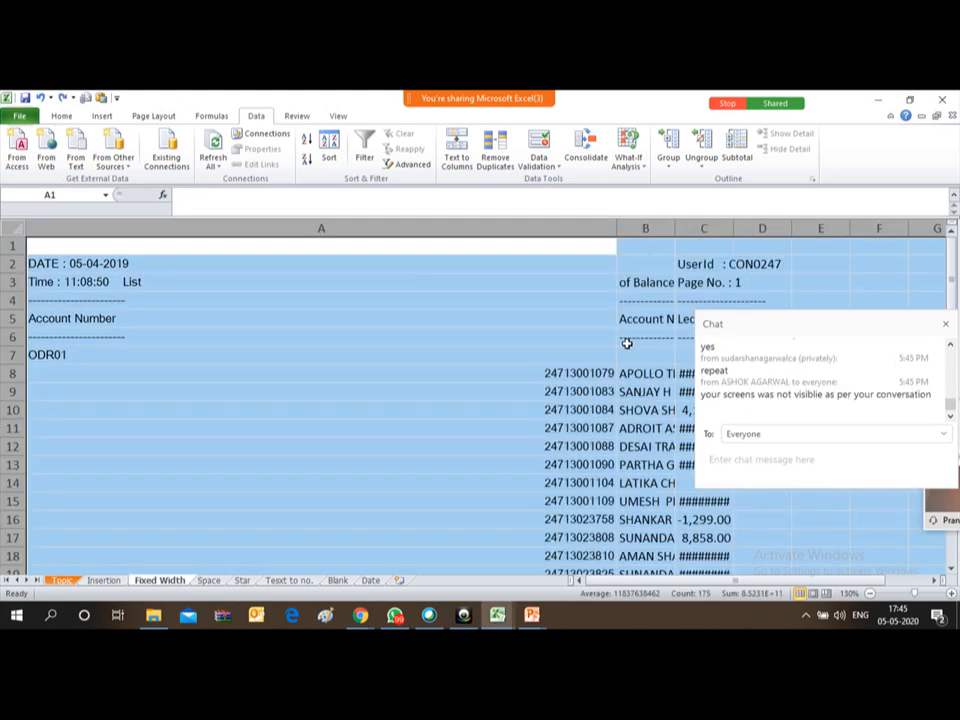
# Undo the Text to Columns split and review the unsplit report lines in column A up to cell A1.
pyautogui.hotkey('ctrl', 'z')
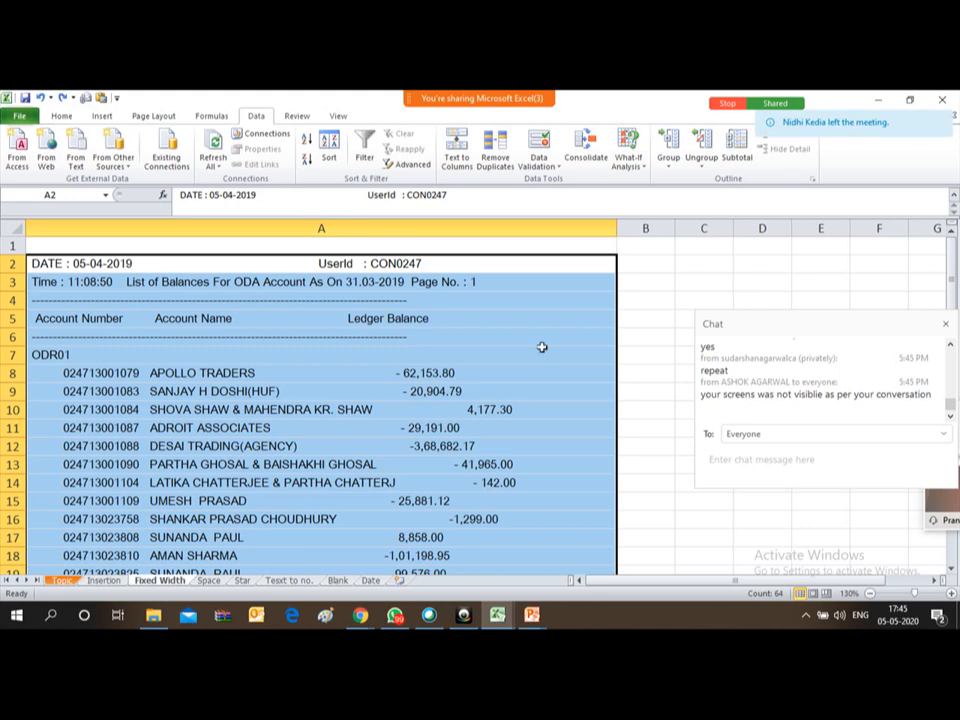
pyautogui.click(469, 336)
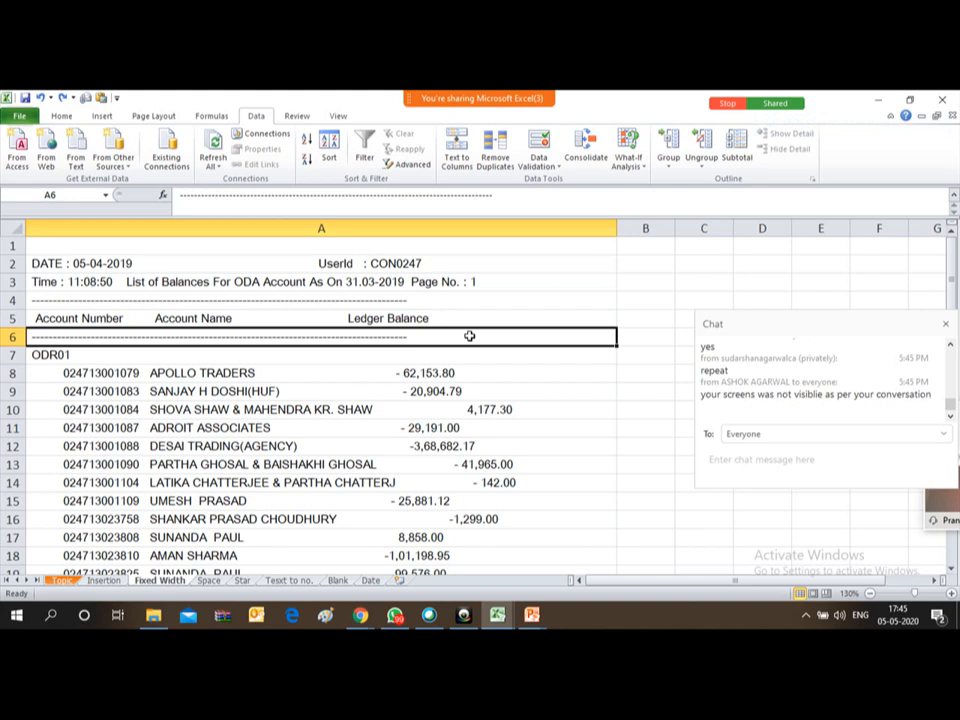
pyautogui.press('Down')
pyautogui.press('Down')
pyautogui.press('Down')
pyautogui.press('Down')
pyautogui.press('Down')
pyautogui.press('Down')
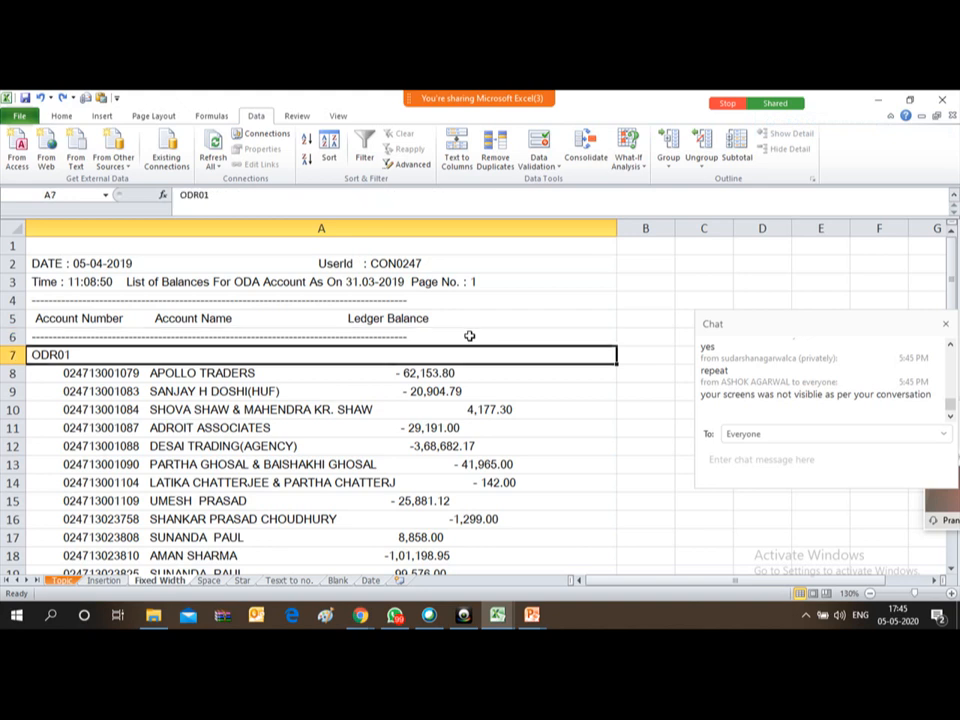
pyautogui.press('Up')
pyautogui.press('Up')
pyautogui.press('Up')
pyautogui.press('Up')
pyautogui.press('Up')
pyautogui.press('Up')
pyautogui.press('Up')
pyautogui.press('Up')
pyautogui.press('Up')
pyautogui.press('Up')
pyautogui.press('Up')
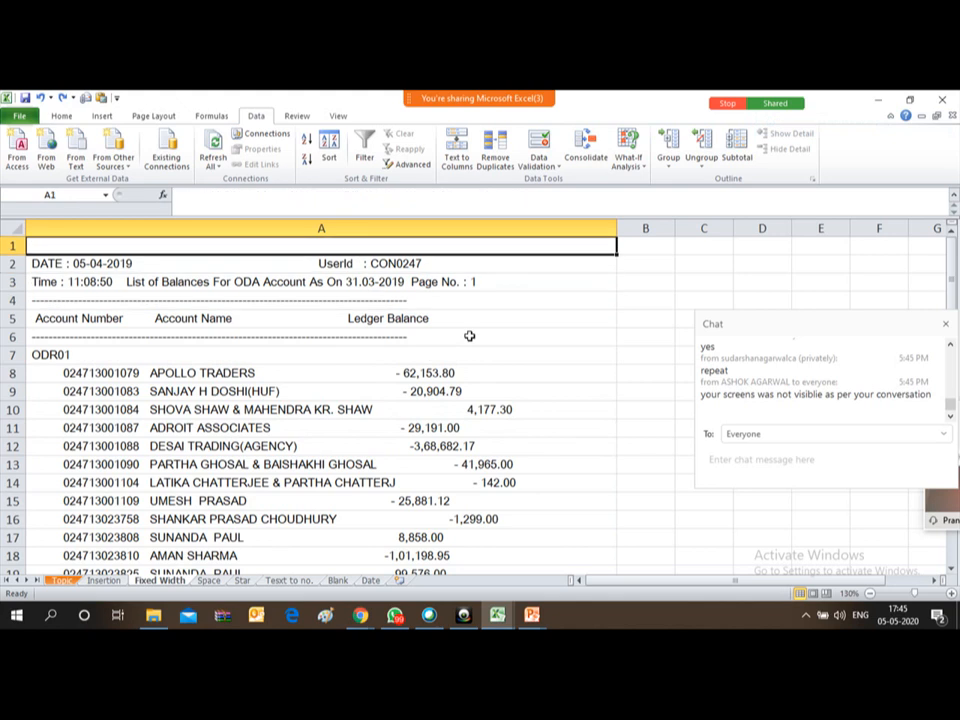
# Start Text to Columns on the whole of column A with the Fixed width data type and proceed to the column breaks.
pyautogui.click(297, 227)
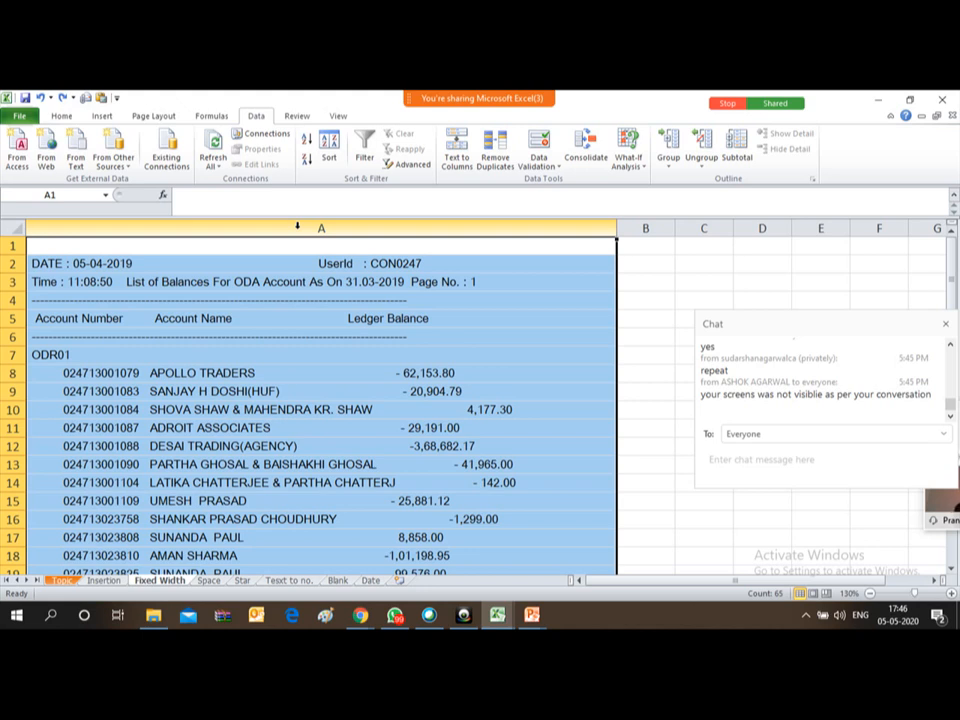
pyautogui.press('alt')
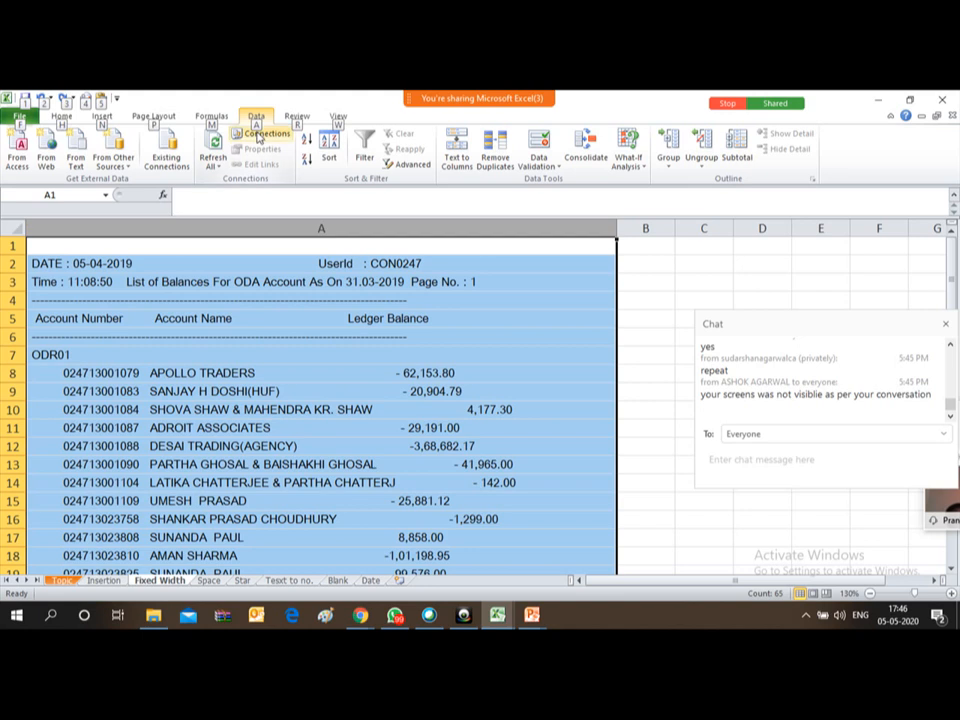
pyautogui.press('a')
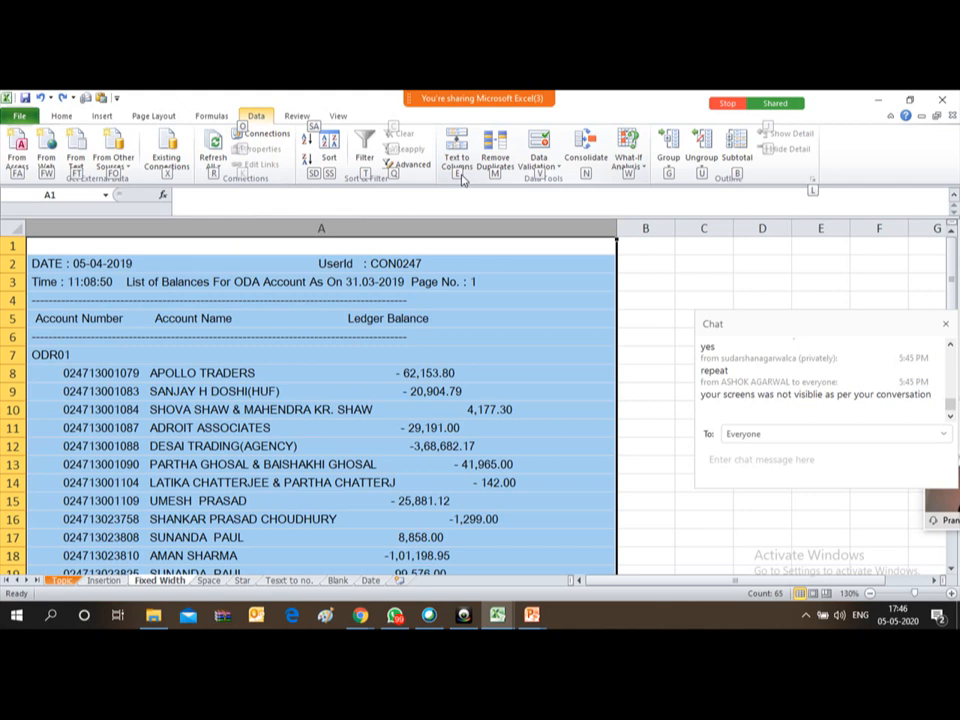
pyautogui.press('e')
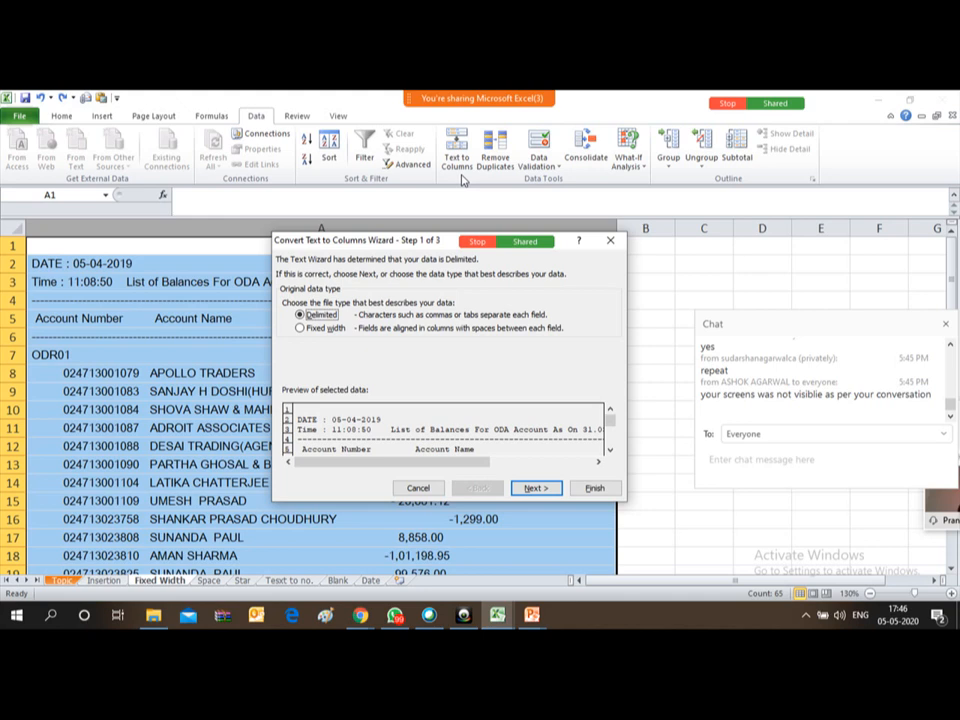
pyautogui.click(300, 329)
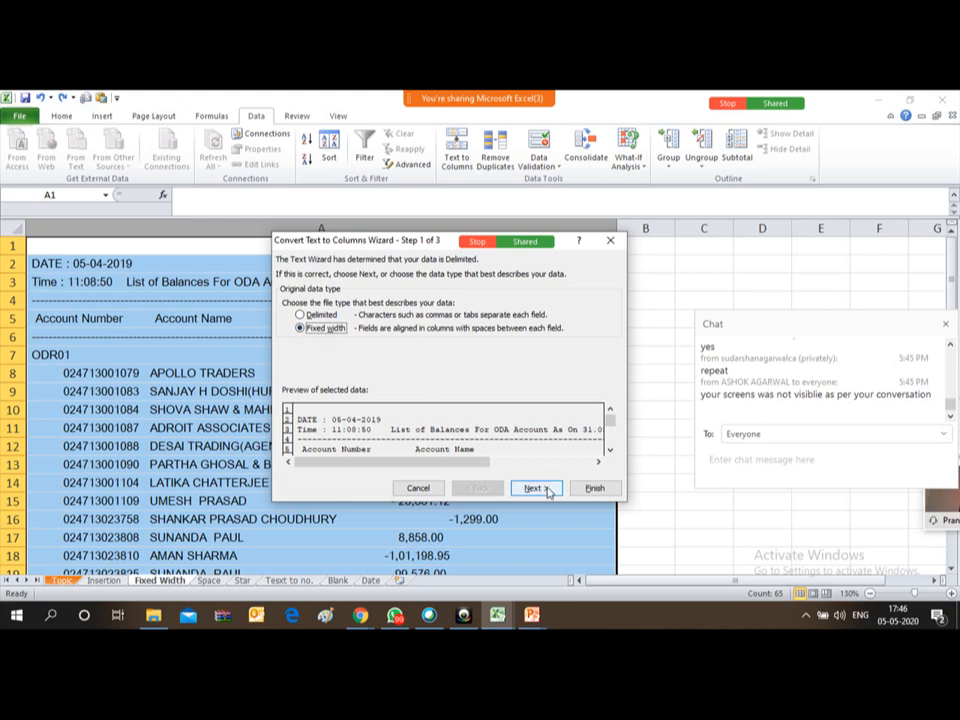
pyautogui.click(609, 449)
pyautogui.click(609, 449)
pyautogui.click(609, 449)
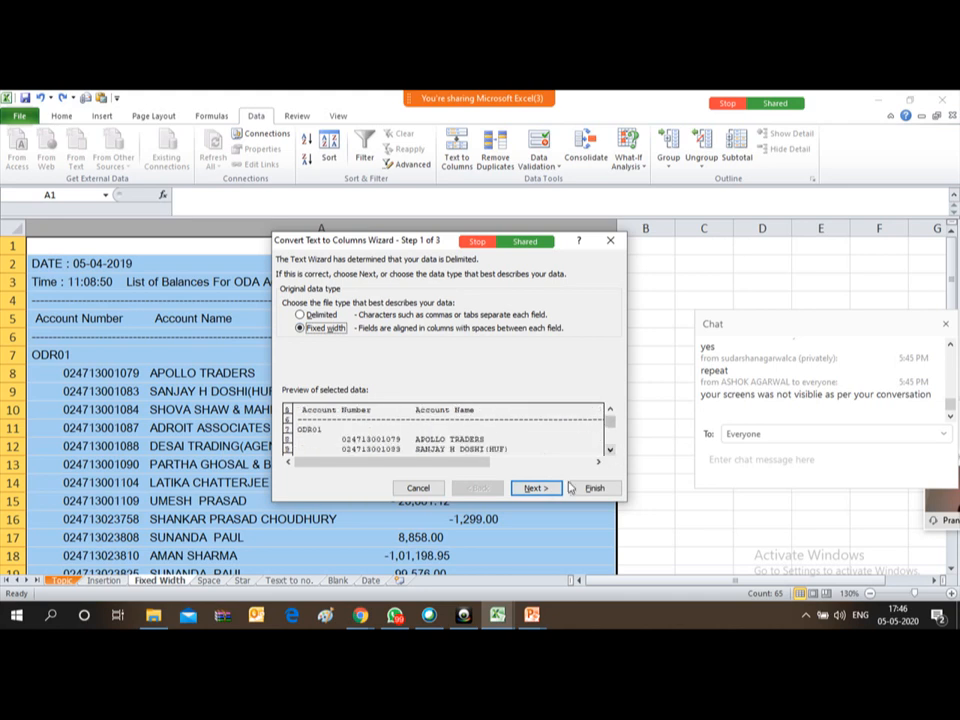
pyautogui.click(537, 489)
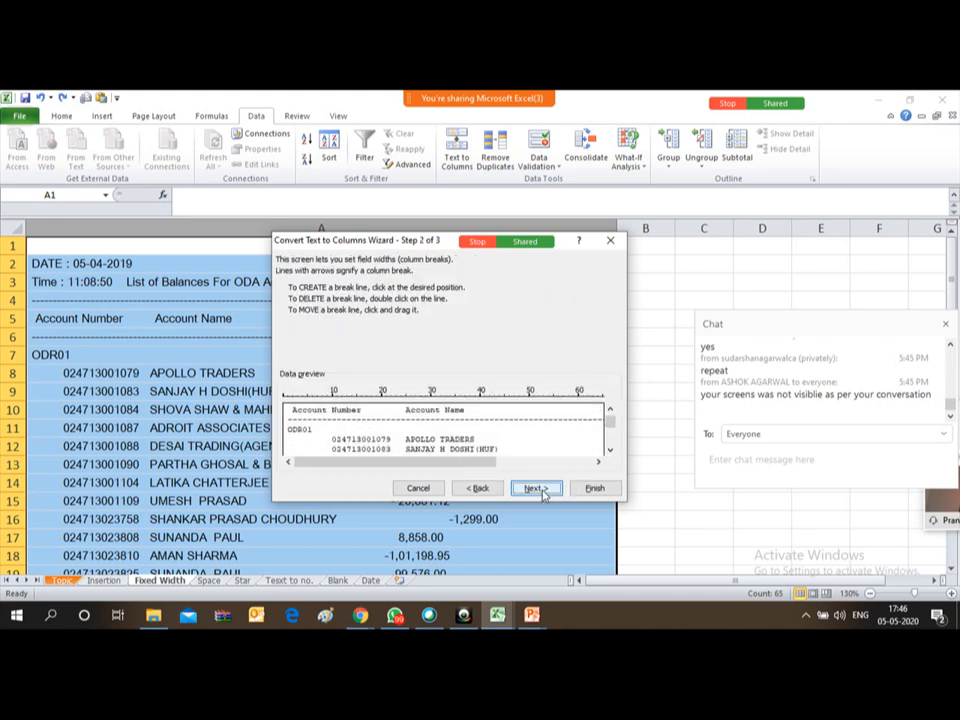
# Add column breaks just before Account Name, at about position 24, and just before Ledger Balance, at about position 69.
pyautogui.click(609, 452)
pyautogui.click(610, 410)
pyautogui.click(403, 398)
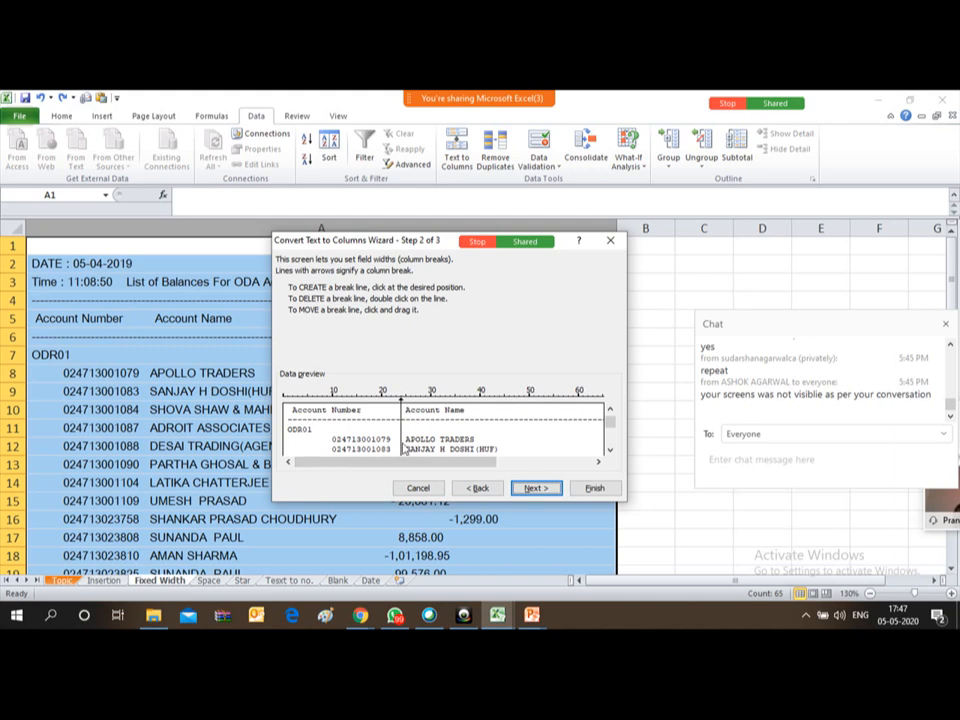
pyautogui.click(599, 462)
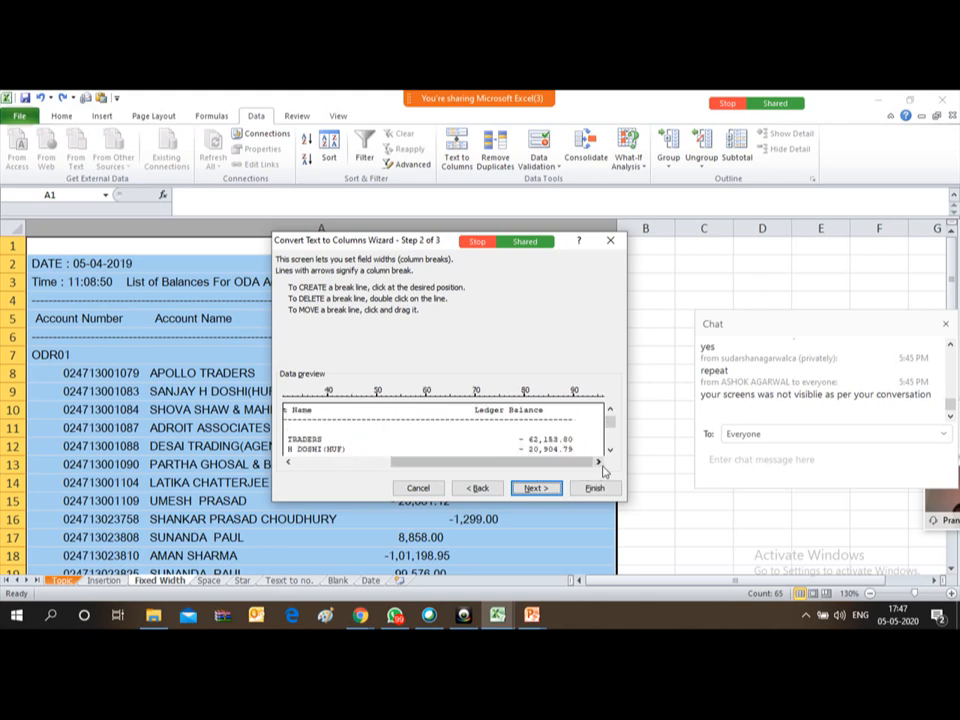
pyautogui.click(472, 400)
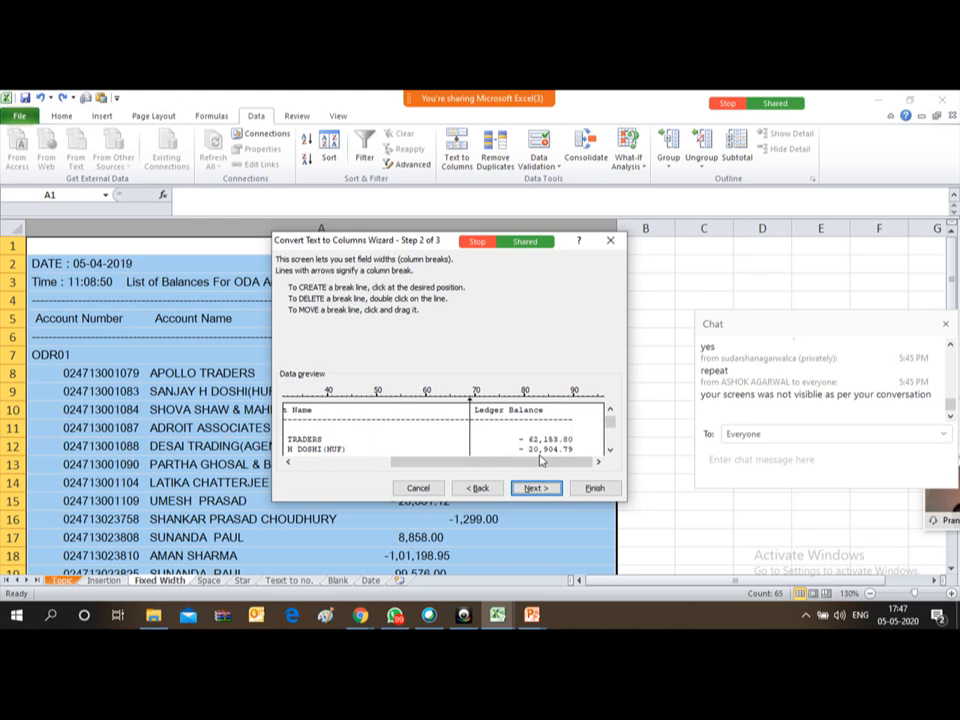
# Check the breaks across the preview and finish the split with General format and destination $A$1.
pyautogui.click(362, 462)
pyautogui.moveTo(360, 460); pyautogui.dragTo(562, 472)
pyautogui.click(537, 489)
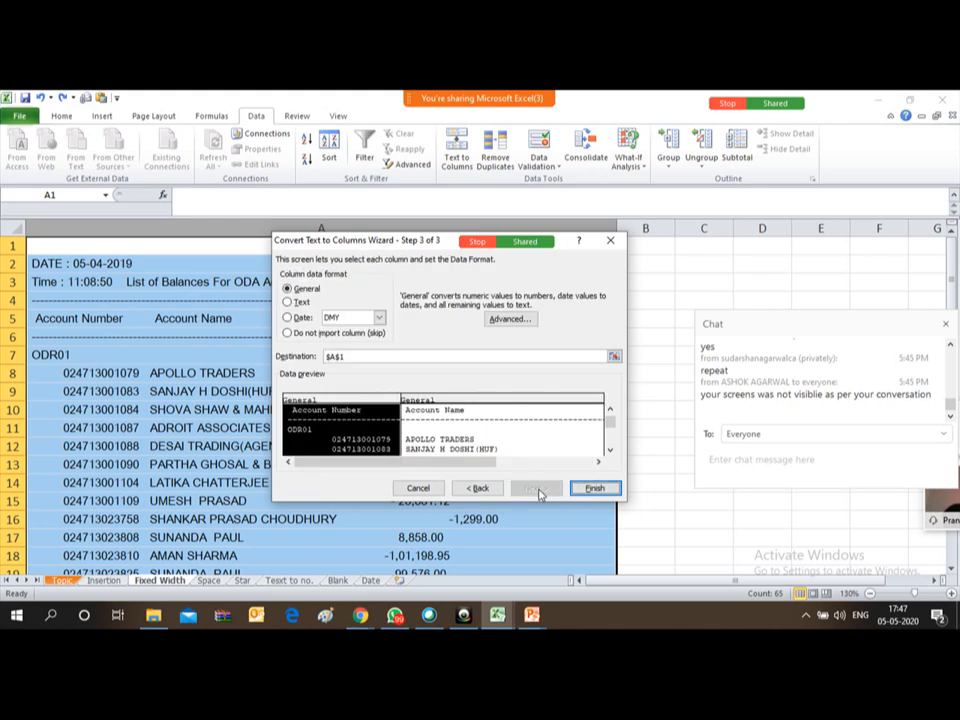
pyautogui.click(594, 489)
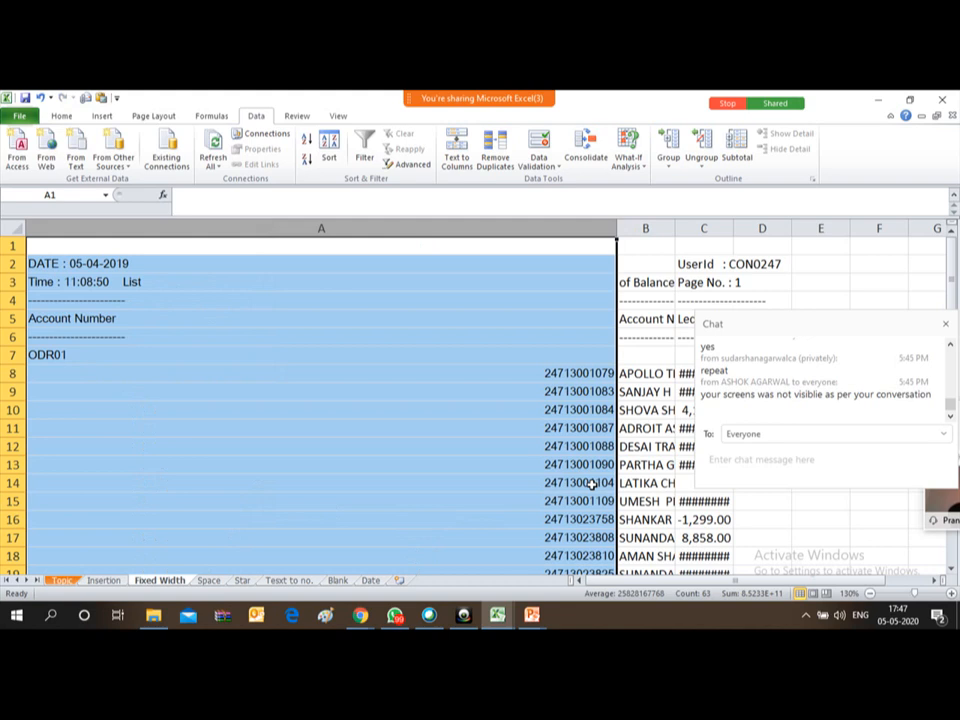
# Autofit the widths of all the sheet's columns to the split data.
pyautogui.click(107, 440)
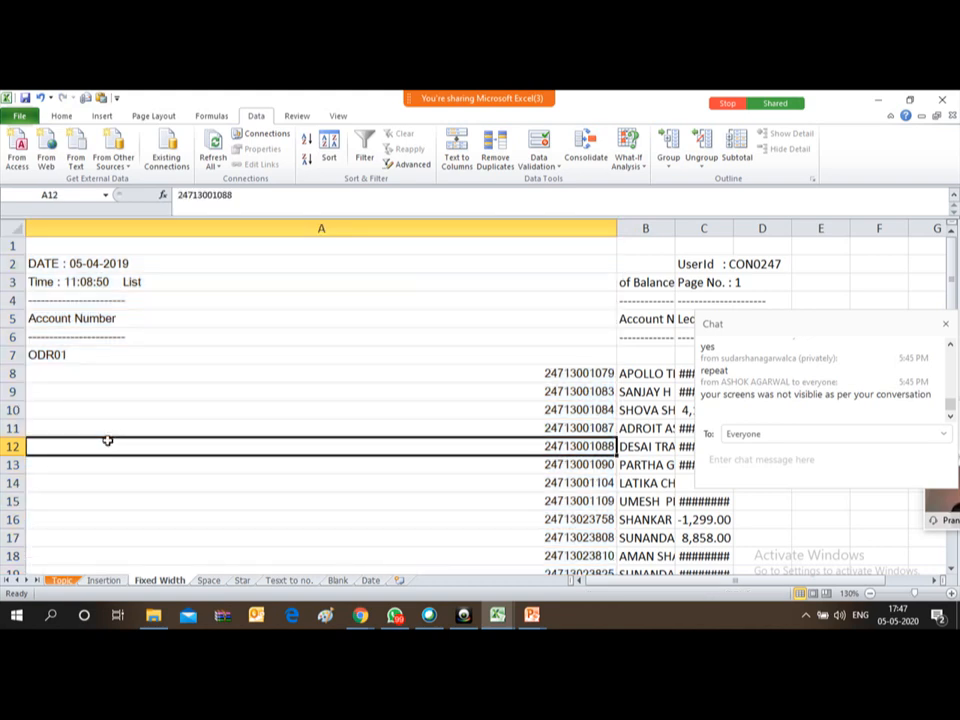
pyautogui.click(15, 229)
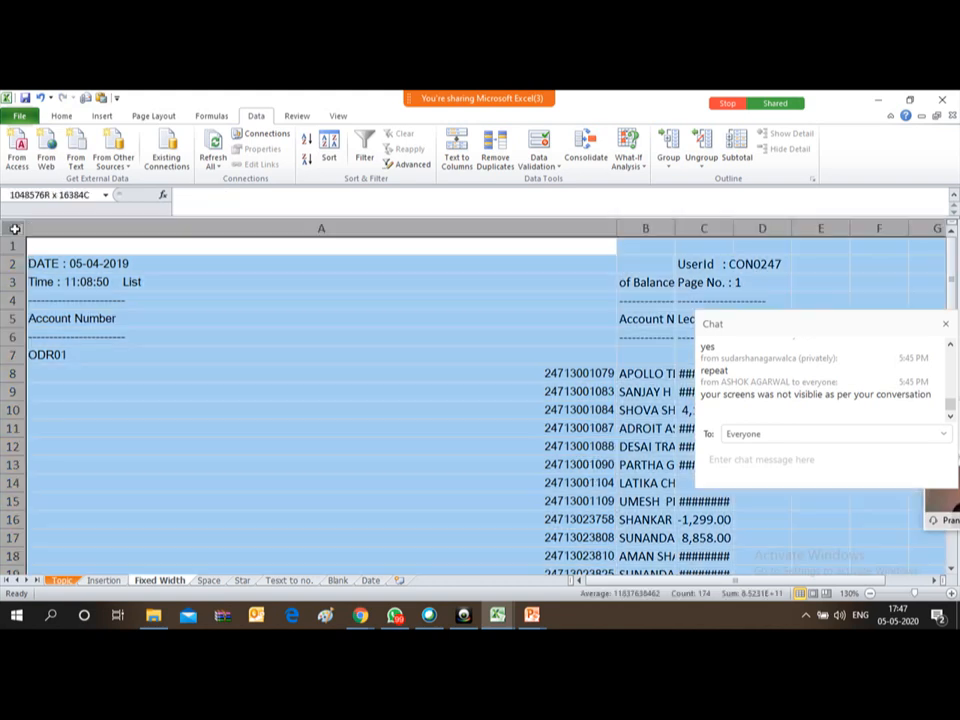
pyautogui.doubleClick(616, 227)
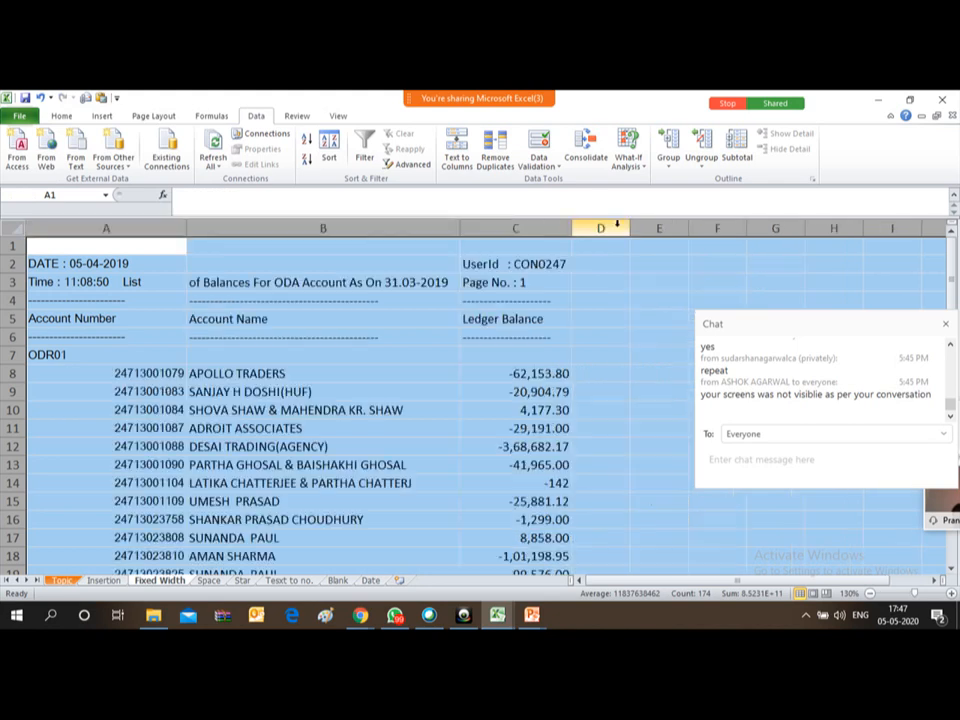
# Examine the separated account numbers in column A, and the account name and ledger balance on row 12.
pyautogui.click(262, 351)
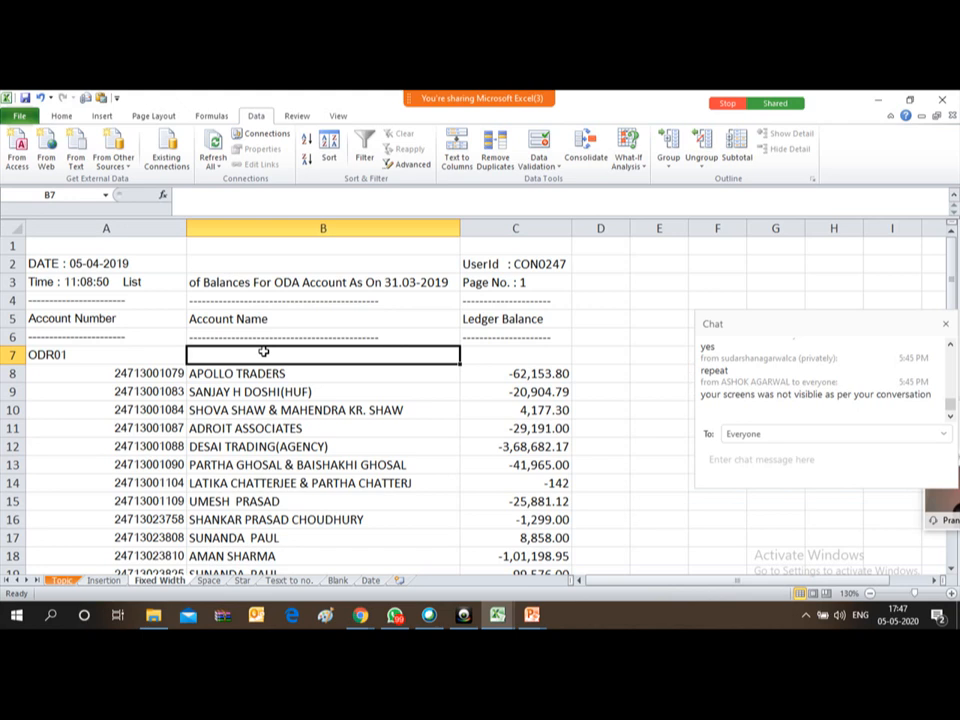
pyautogui.press('Left')
pyautogui.press('Down')
pyautogui.press('Down')
pyautogui.press('Down')
pyautogui.press('Down')
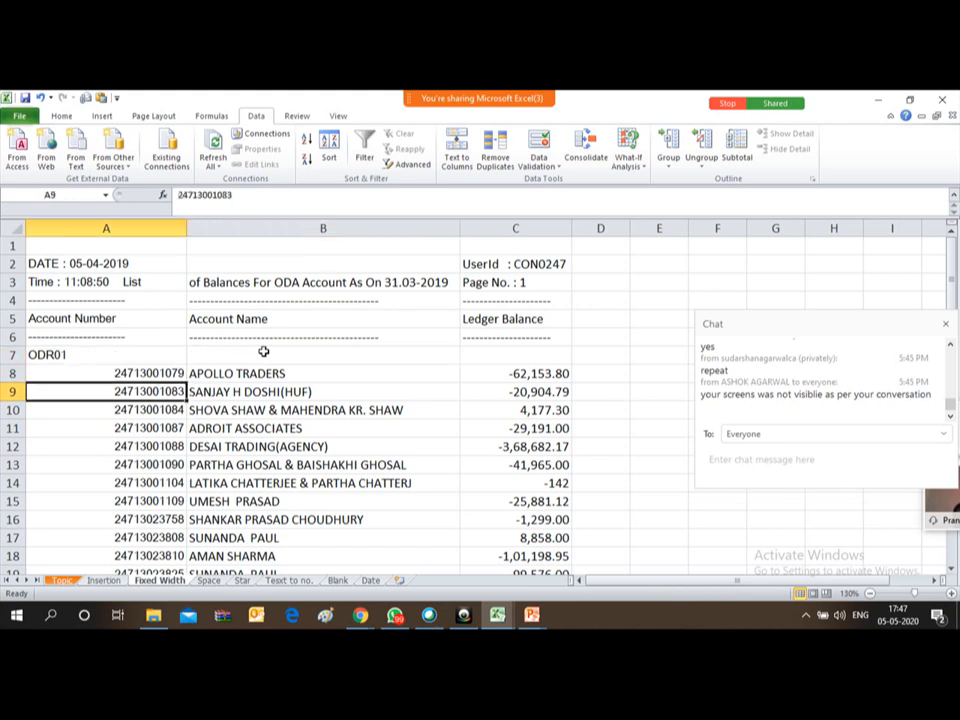
pyautogui.press('Up')
pyautogui.press('Up')
pyautogui.press('Down')
pyautogui.press('Down')
pyautogui.press('Down')
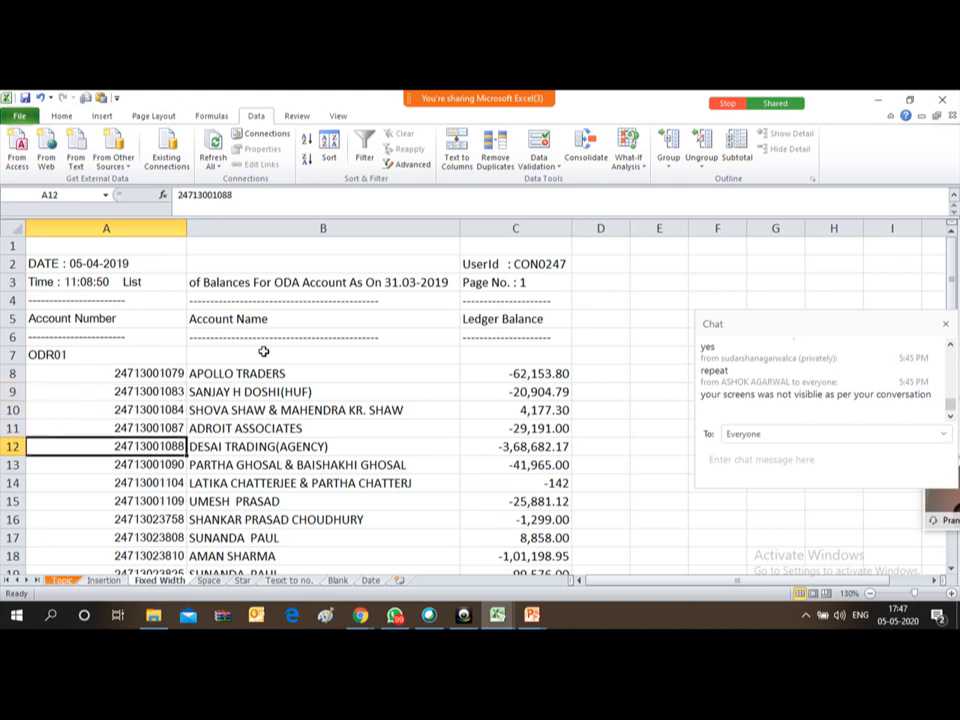
pyautogui.press('Right')
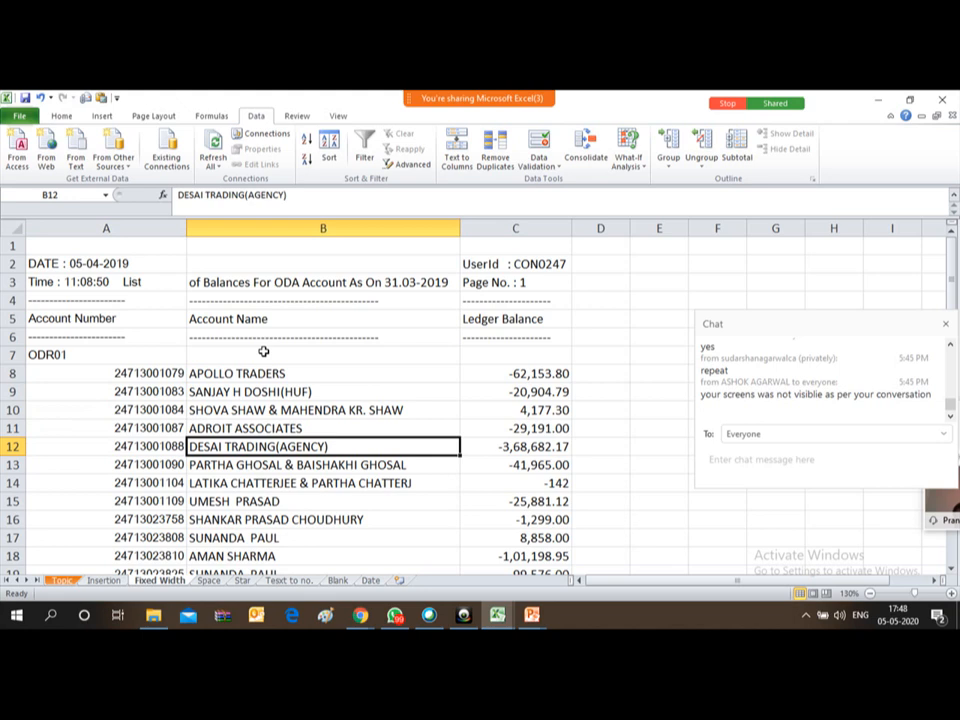
pyautogui.press('Right')
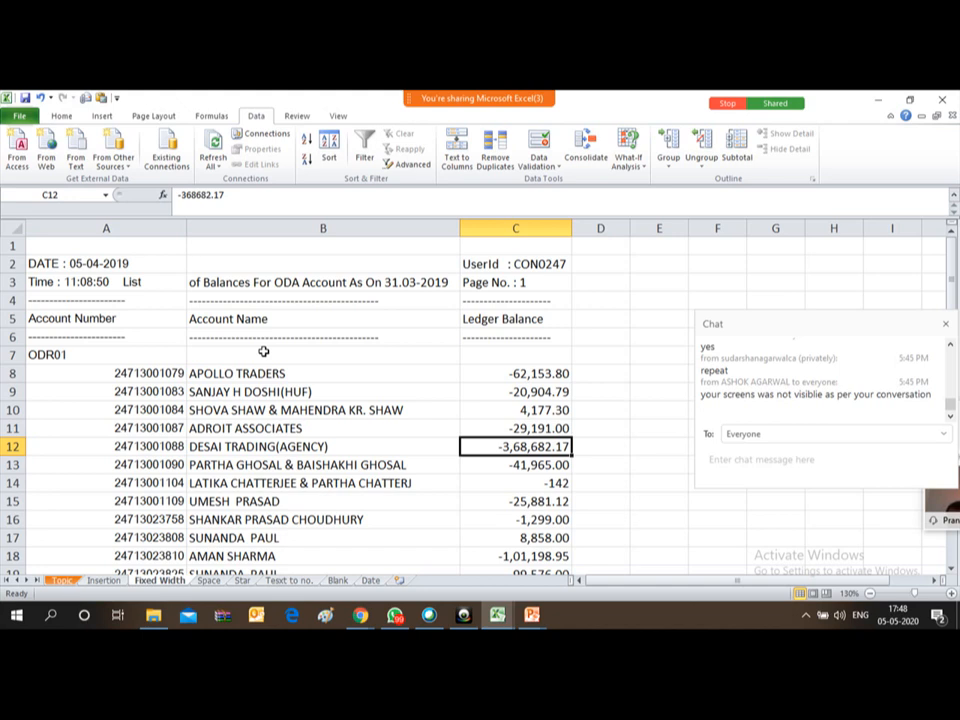
# Delete rows 1 to 3, which hold the report's date, time and title lines above the column headings.
pyautogui.hotkey('ctrl', 'Left')
pyautogui.hotkey('ctrl', 'Up')
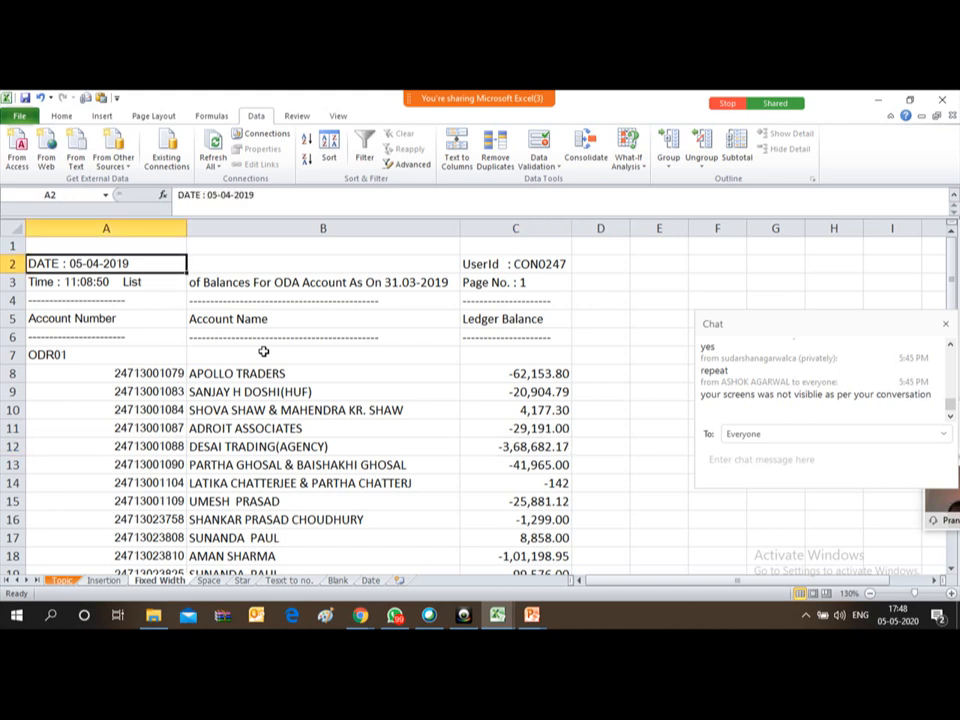
pyautogui.press('Down')
pyautogui.press('Down')
pyautogui.press('Down')
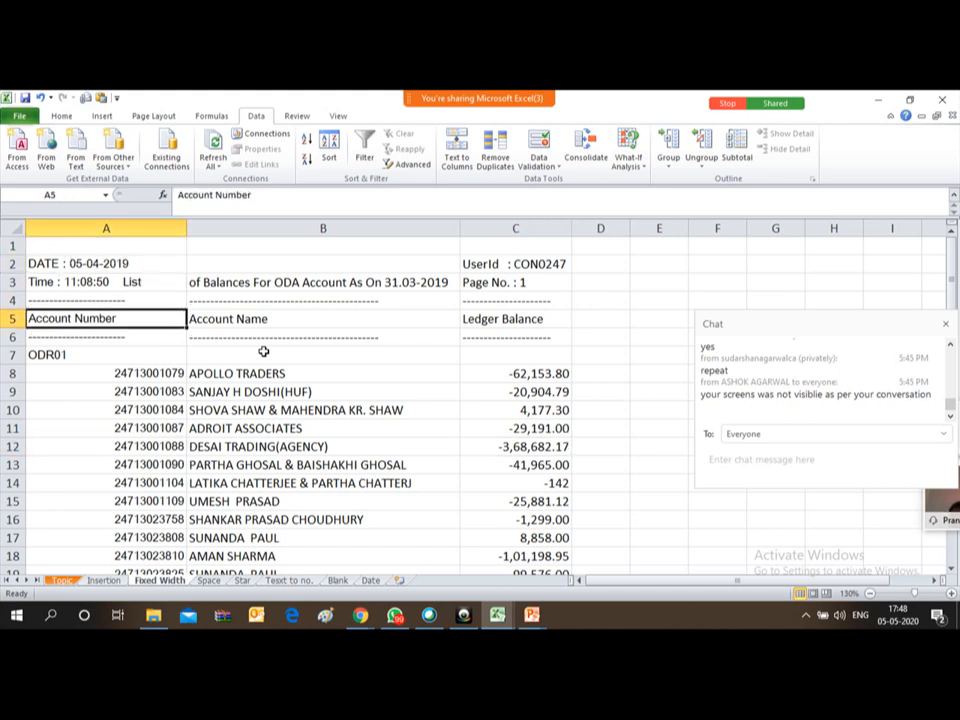
pyautogui.press('Up')
pyautogui.press('Up')
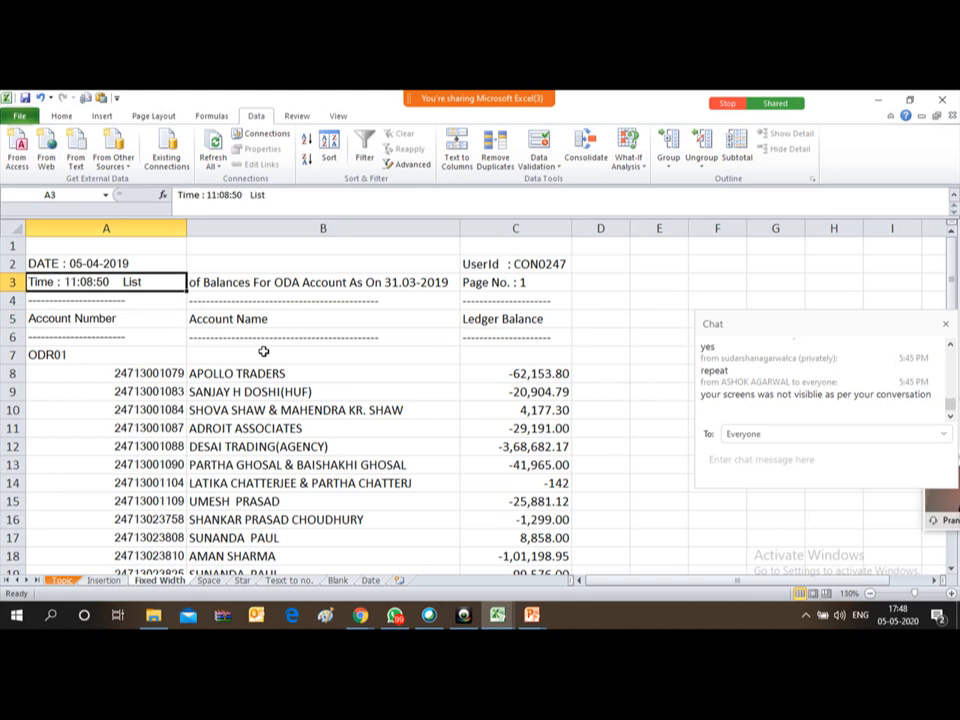
pyautogui.hotkey('shift', 'Up')
pyautogui.hotkey('shift', 'Up')
pyautogui.hotkey('shift', 'space')
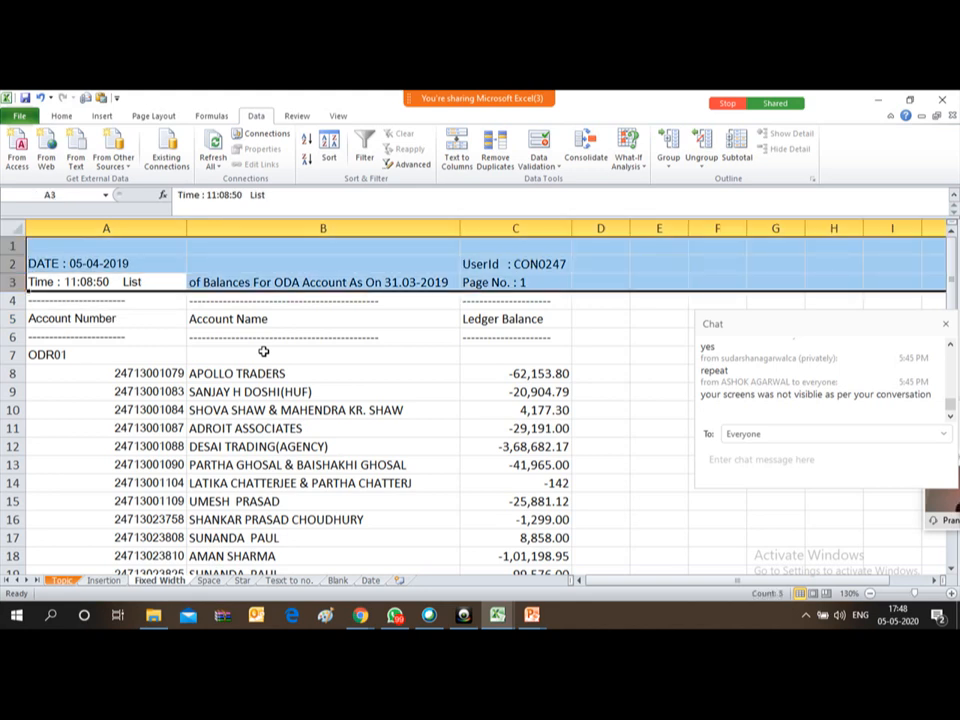
pyautogui.hotkey('ctrl', '-')
# Apply a filter to the range from the Account Number heading in A2 to the end of the report.
pyautogui.press('Down')
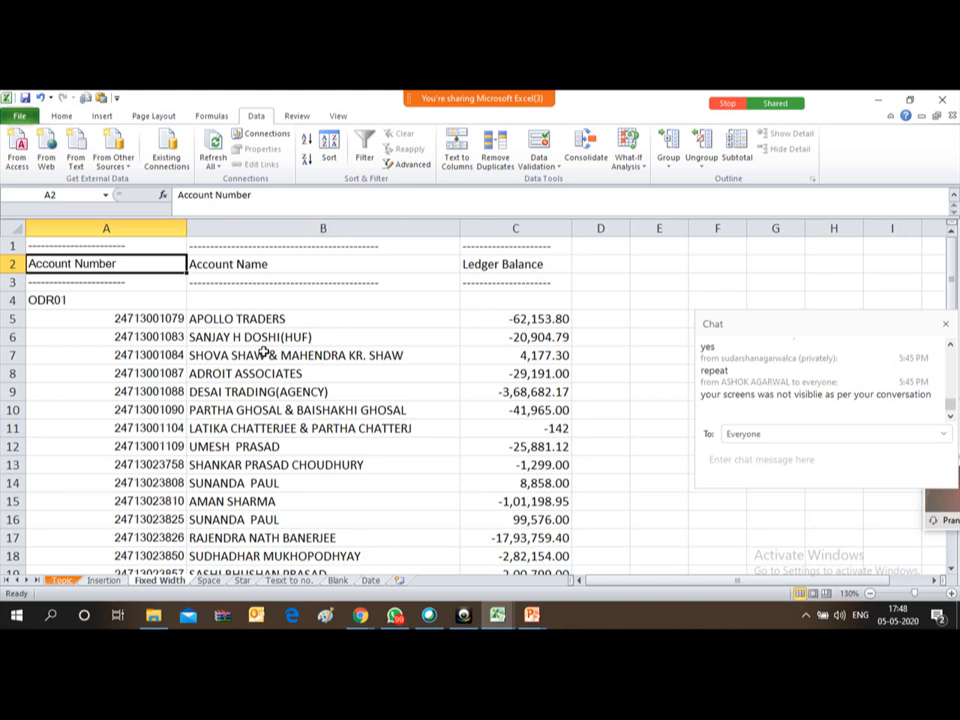
pyautogui.hotkey('ctrl', 'shift', 'End')
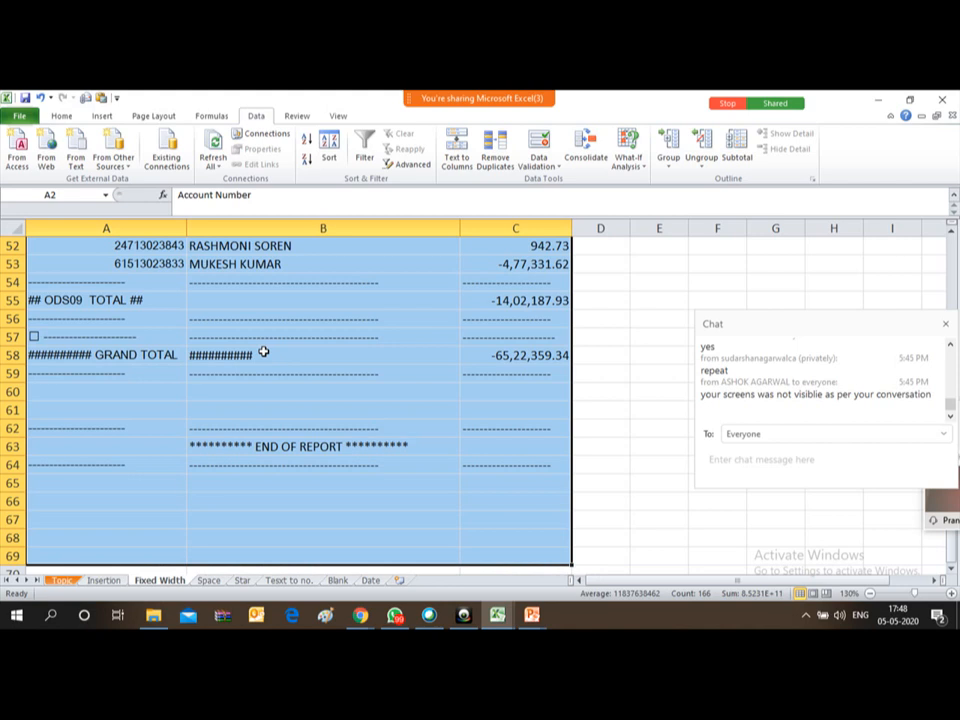
pyautogui.hotkey('ctrl', 'shift', 'l')
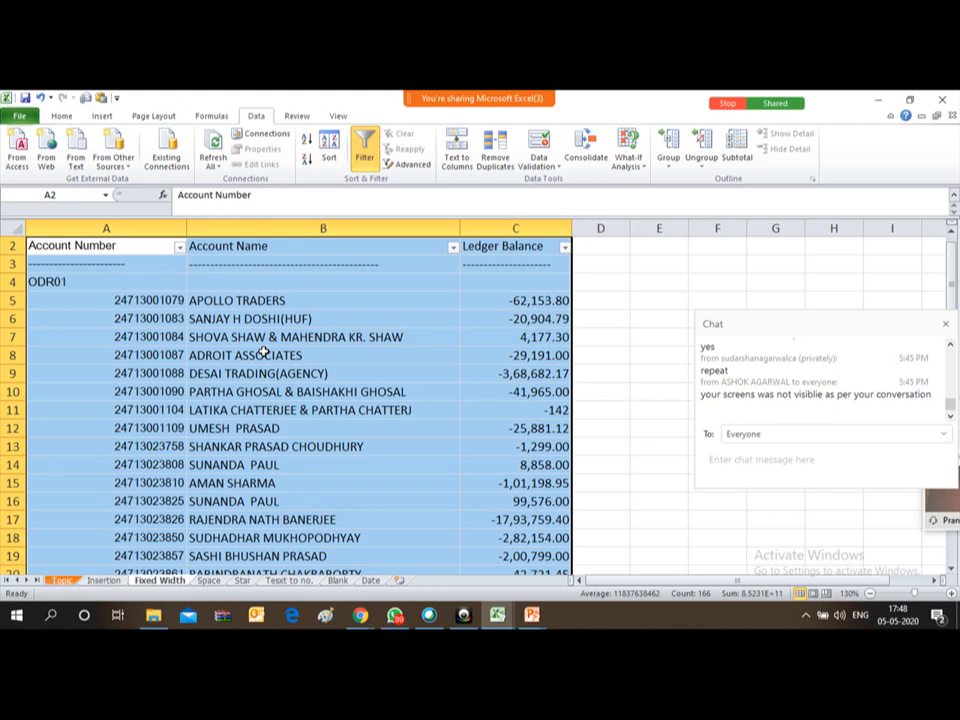
# Open the Account Number filter's value list, deselect all values and select only (Blanks).
pyautogui.press('Down')
pyautogui.press('Down')
pyautogui.press('Up')
pyautogui.press('Up')
pyautogui.press('Up')
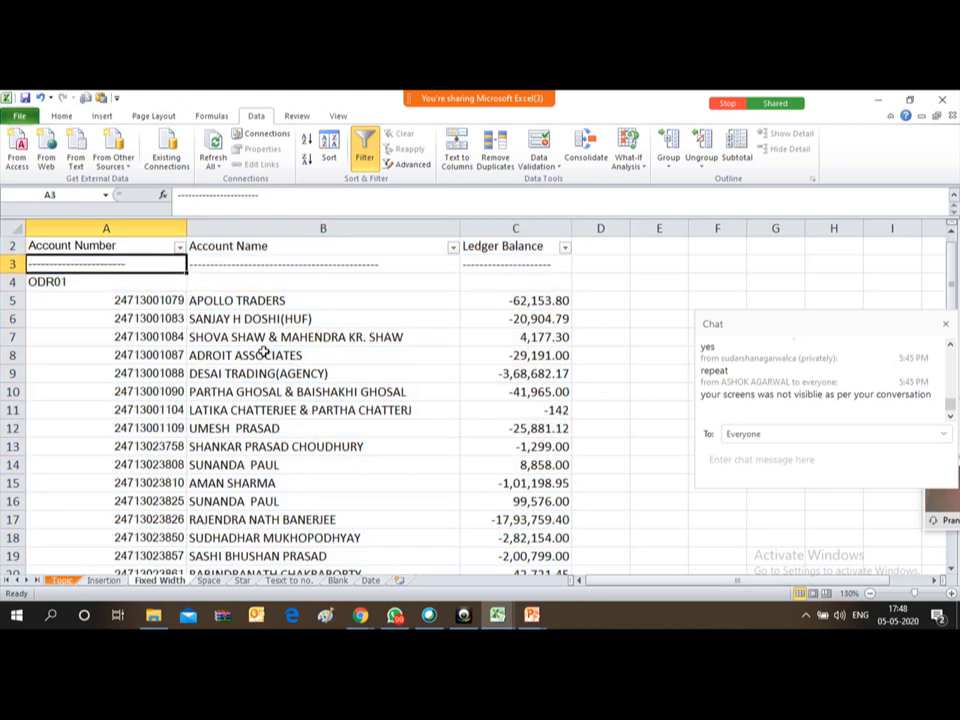
pyautogui.press('Down')
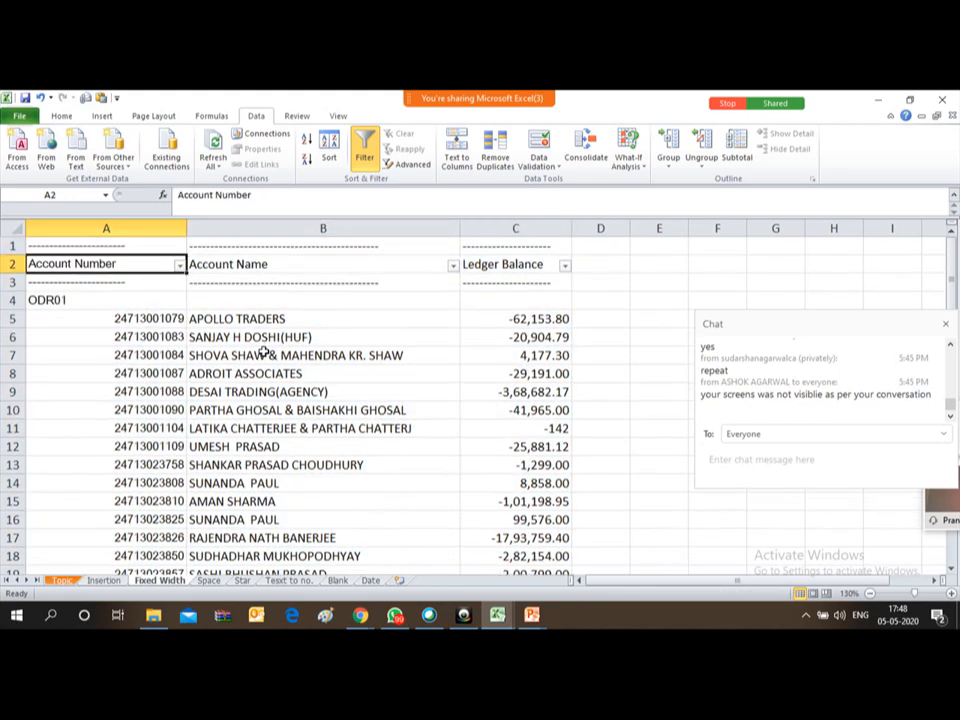
pyautogui.hotkey('alt', 'Down')
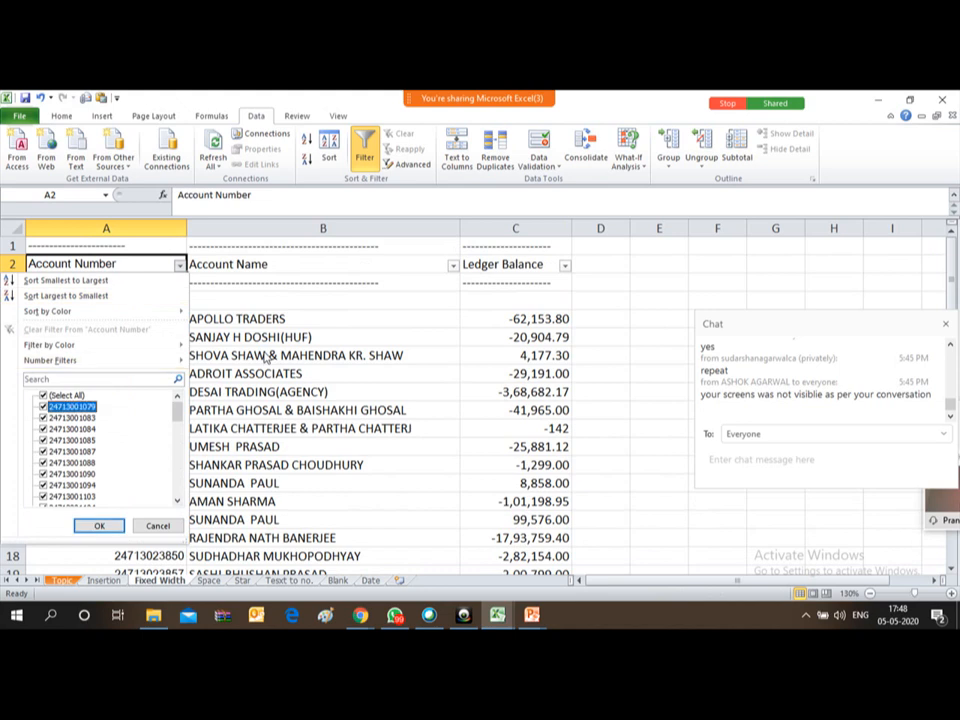
pyautogui.press('Up')
pyautogui.press('space')
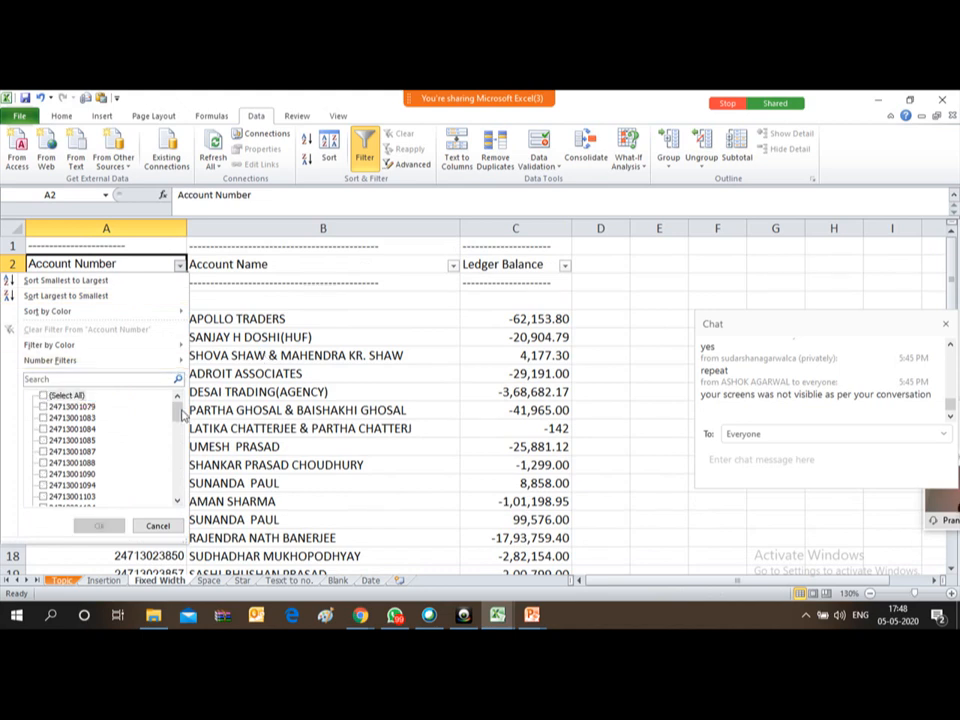
pyautogui.moveTo(183, 412); pyautogui.dragTo(180, 488)
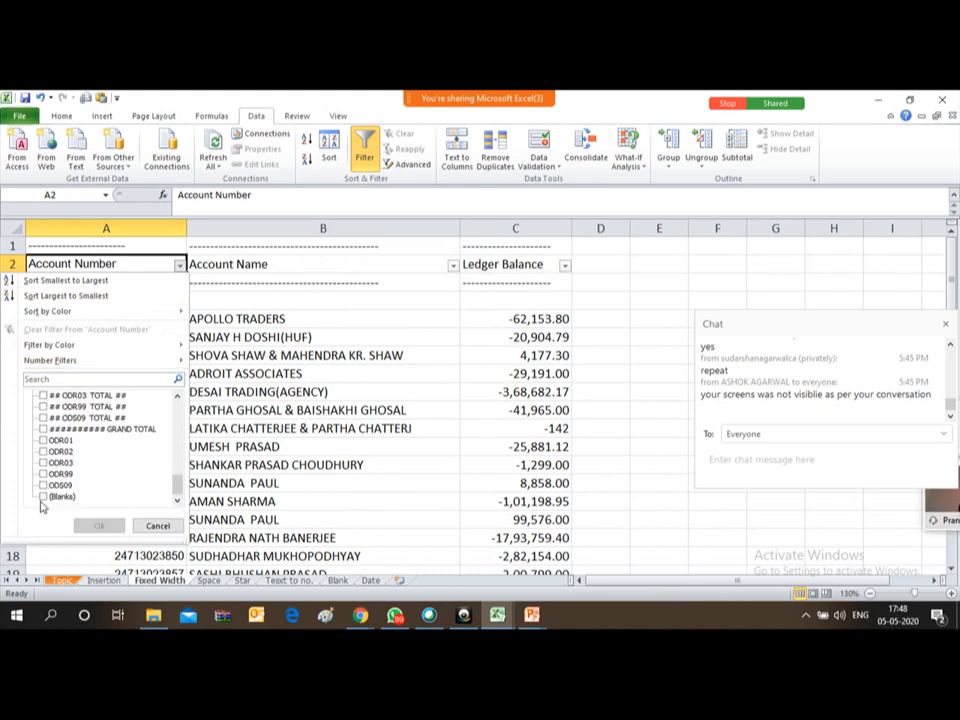
pyautogui.click(42, 497)
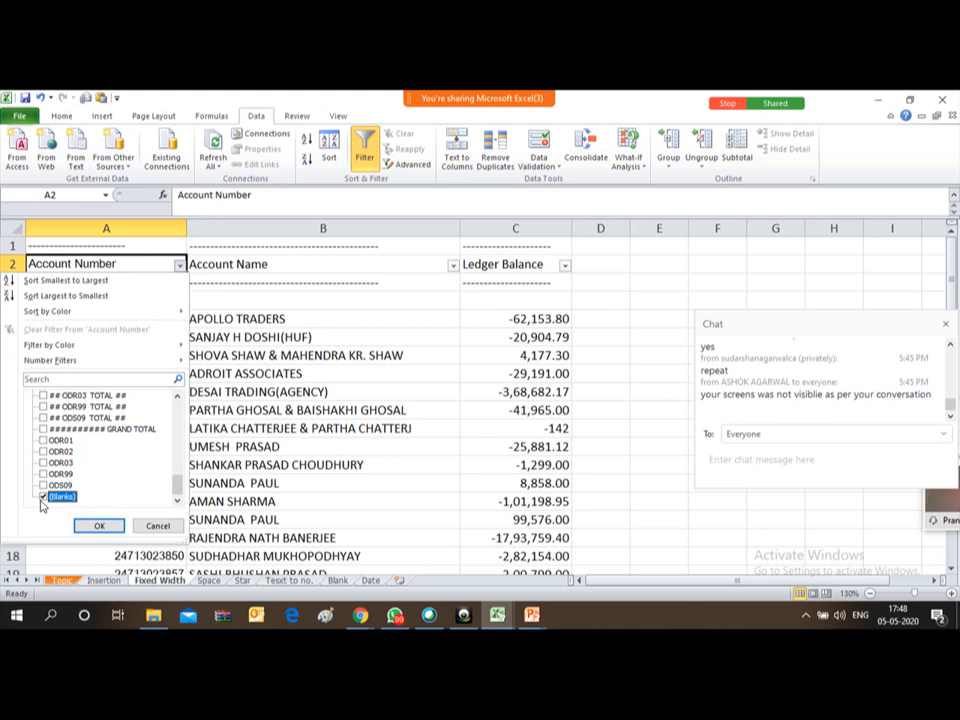
# Add the section codes ODS09, ODR99, ODR03, ODR02 and ODR01 and the GRAND TOTAL line to the Account Number filter selection.
pyautogui.press('Up')
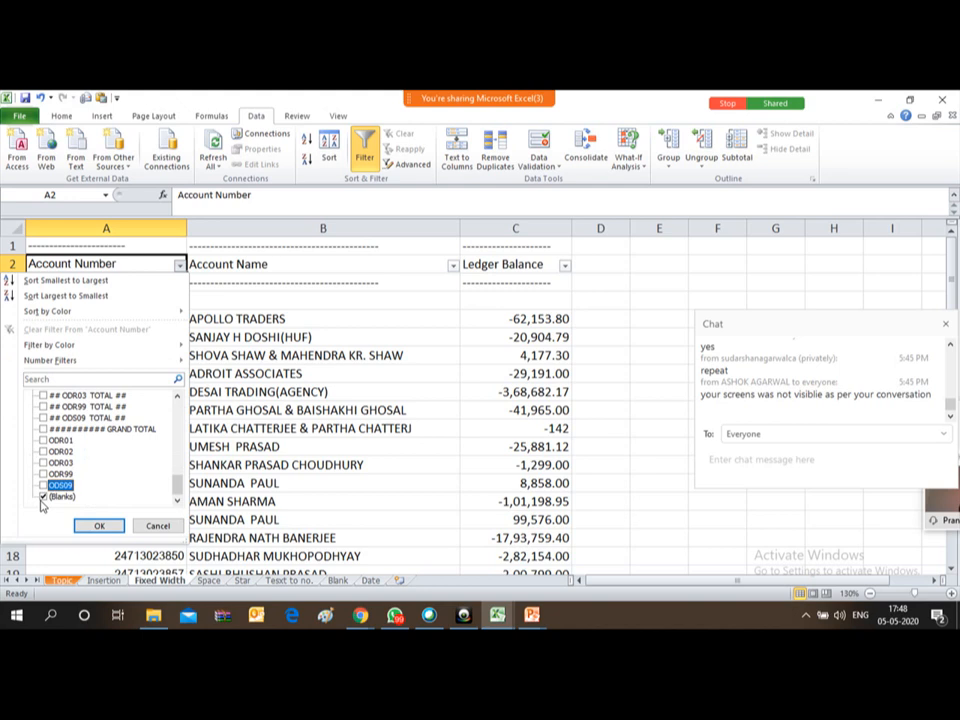
pyautogui.press('space')
pyautogui.press('Up')
pyautogui.press('space')
pyautogui.press('Up')
pyautogui.press('space')
pyautogui.press('Up')
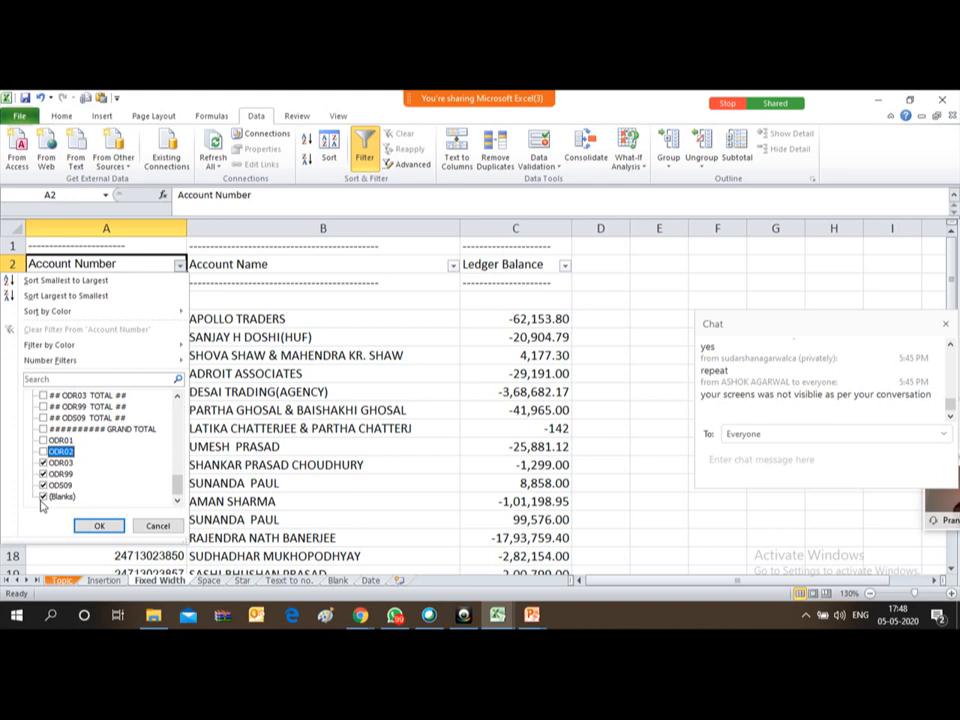
pyautogui.press('Up')
pyautogui.press('Down')
pyautogui.press('Down')
pyautogui.press('space')
pyautogui.press('Up')
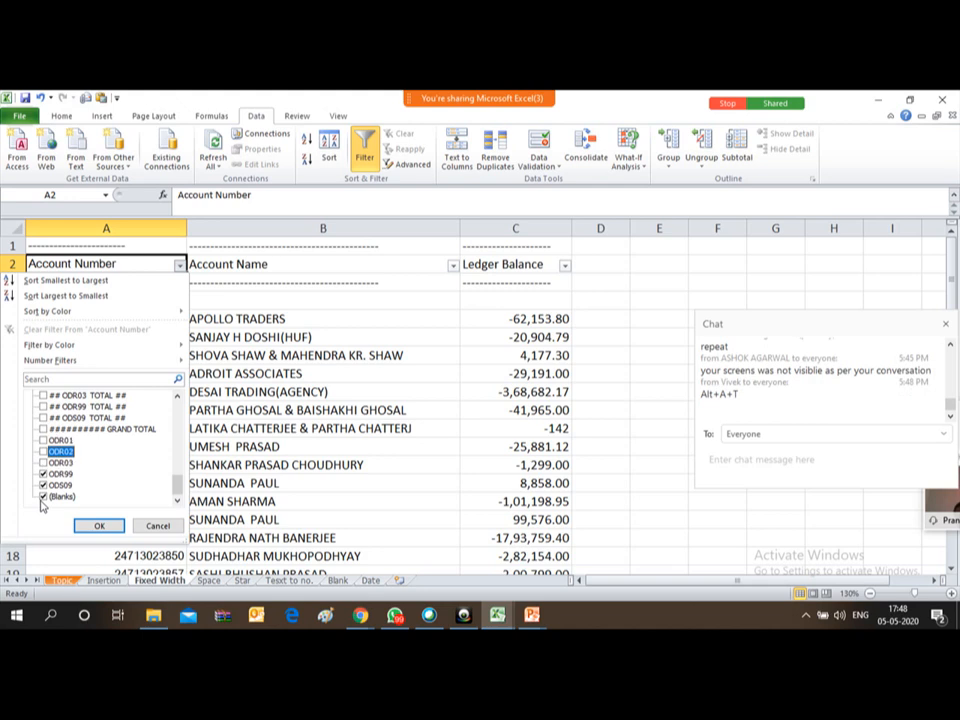
pyautogui.press('Down')
pyautogui.press('space')
pyautogui.press('Up')
pyautogui.press('space')
pyautogui.press('Up')
pyautogui.press('space')
pyautogui.press('Up')
pyautogui.press('space')
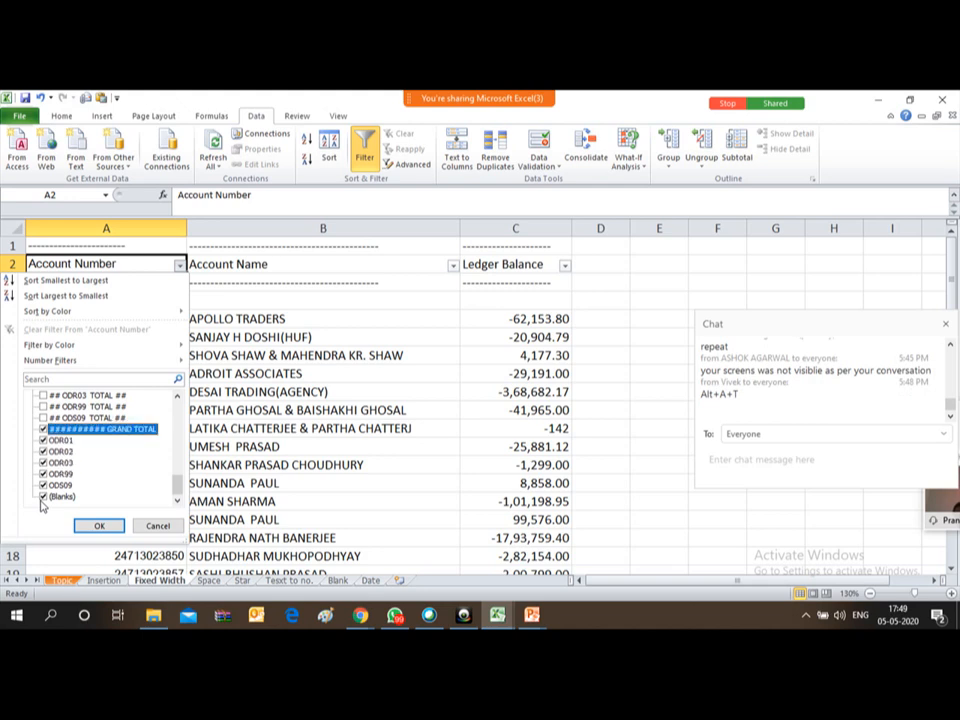
# Add the five ODS09 and ODR TOTAL lines and both dashed-line entries to the selection, leaving account numbers out, and apply the filter.
pyautogui.press('Up')
pyautogui.press('space')
pyautogui.press('Up')
pyautogui.press('space')
pyautogui.press('Up')
pyautogui.press('space')
pyautogui.press('Up')
pyautogui.press('space')
pyautogui.press('Up')
pyautogui.press('space')
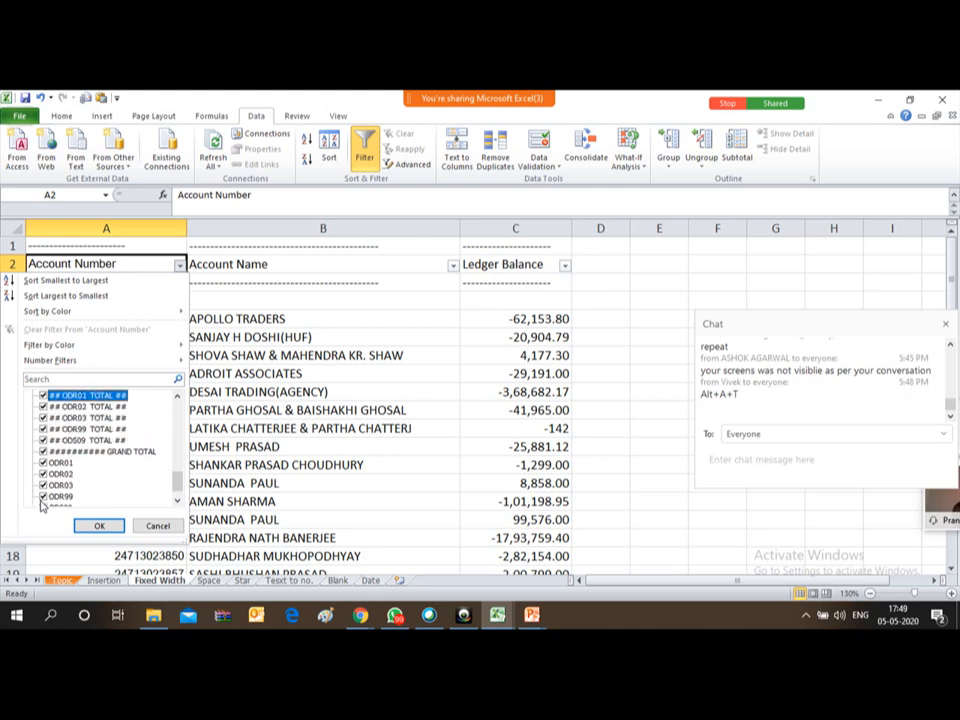
pyautogui.press('Up')
pyautogui.press('space')
pyautogui.press('Up')
pyautogui.press('space')
pyautogui.press('Up')
pyautogui.press('space')
pyautogui.press('Up')
pyautogui.press('Up')
pyautogui.press('space')
pyautogui.press('Up')
pyautogui.press('Down')
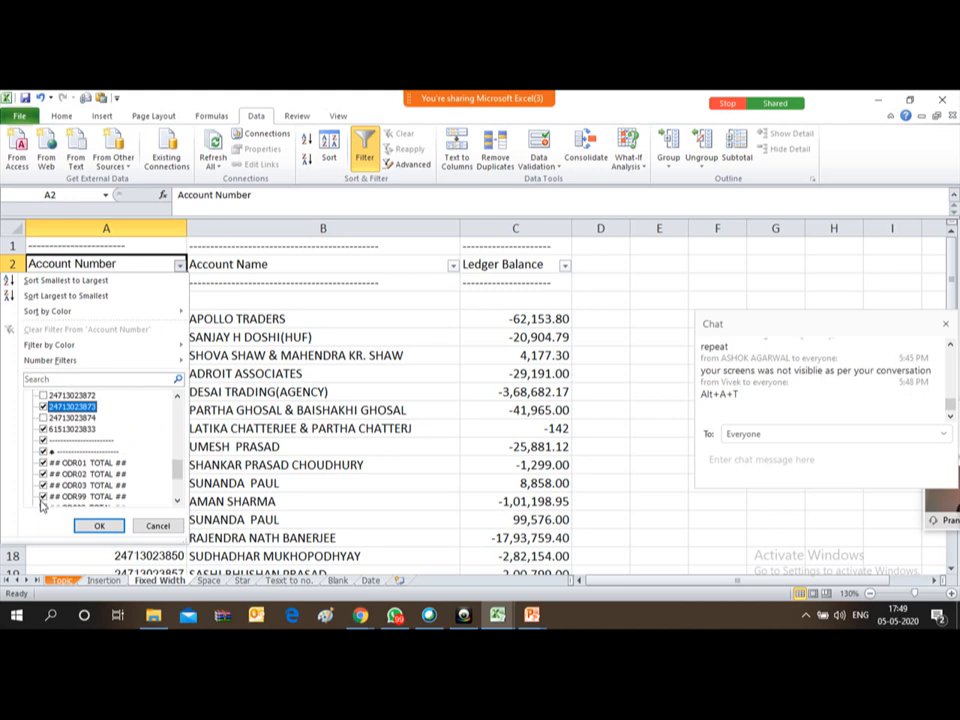
pyautogui.press('space')
pyautogui.press('Down')
pyautogui.press('Down')
pyautogui.press('Return')
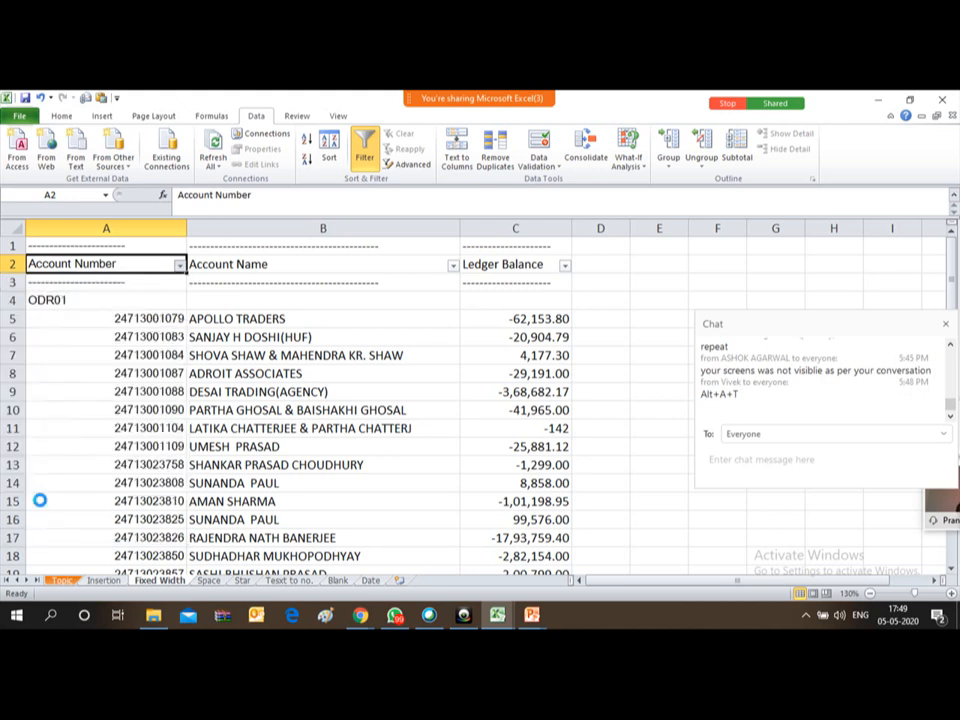
# Delete all the filtered unwanted rows from row 3 down to the end of the report.
pyautogui.press('Down')
pyautogui.press('Down')
pyautogui.press('Up')
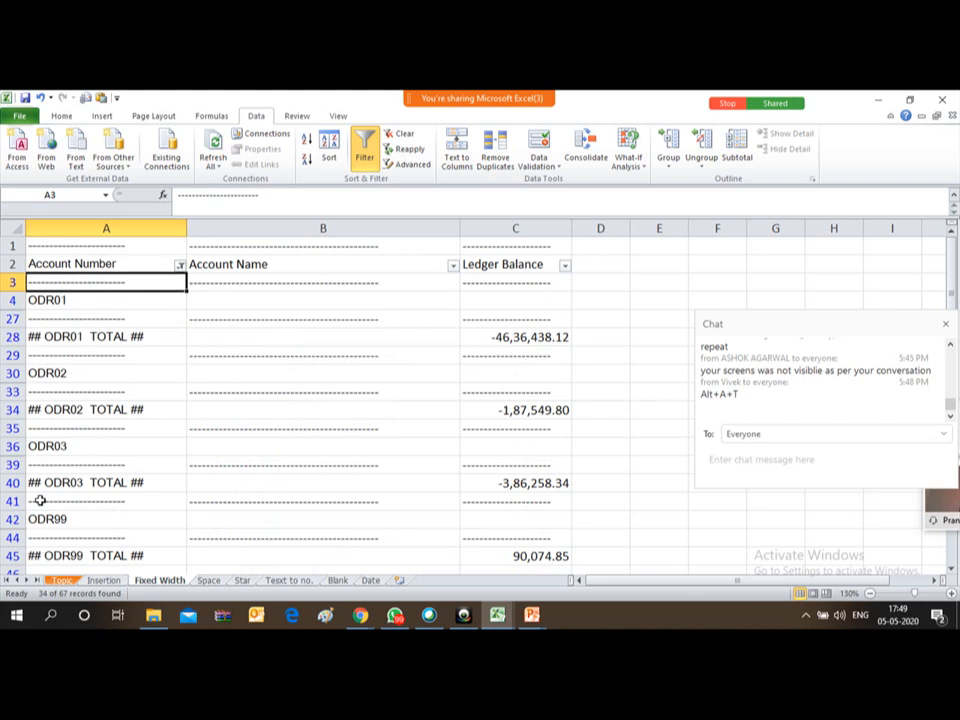
pyautogui.hotkey('shift', 'Down')
pyautogui.hotkey('shift', 'Down')
pyautogui.hotkey('shift', 'Down')
pyautogui.hotkey('shift', 'Down')
pyautogui.hotkey('shift', 'Down')
pyautogui.hotkey('shift', 'Down')
pyautogui.hotkey('shift', 'Down')
pyautogui.hotkey('shift', 'Down')
pyautogui.hotkey('shift', 'Down')
pyautogui.hotkey('shift', 'Down')
pyautogui.hotkey('shift', 'Down')
pyautogui.hotkey('shift', 'Down')
pyautogui.hotkey('shift', 'Down')
pyautogui.hotkey('shift', 'Down')
pyautogui.hotkey('shift', 'Down')
pyautogui.hotkey('shift', 'Down')
pyautogui.hotkey('shift', 'Down')
pyautogui.hotkey('shift', 'Down')
pyautogui.hotkey('shift', 'Down')
pyautogui.hotkey('shift', 'Down')
pyautogui.hotkey('shift', 'Down')
pyautogui.hotkey('shift', 'Down')
pyautogui.hotkey('shift', 'Down')
pyautogui.hotkey('shift', 'Down')
pyautogui.hotkey('shift', 'Down')
pyautogui.hotkey('shift', 'Down')
pyautogui.hotkey('shift', 'Down')
pyautogui.hotkey('shift', 'Down')
pyautogui.hotkey('shift', 'Down')
pyautogui.hotkey('shift', 'Down')
pyautogui.hotkey('shift', 'Down')
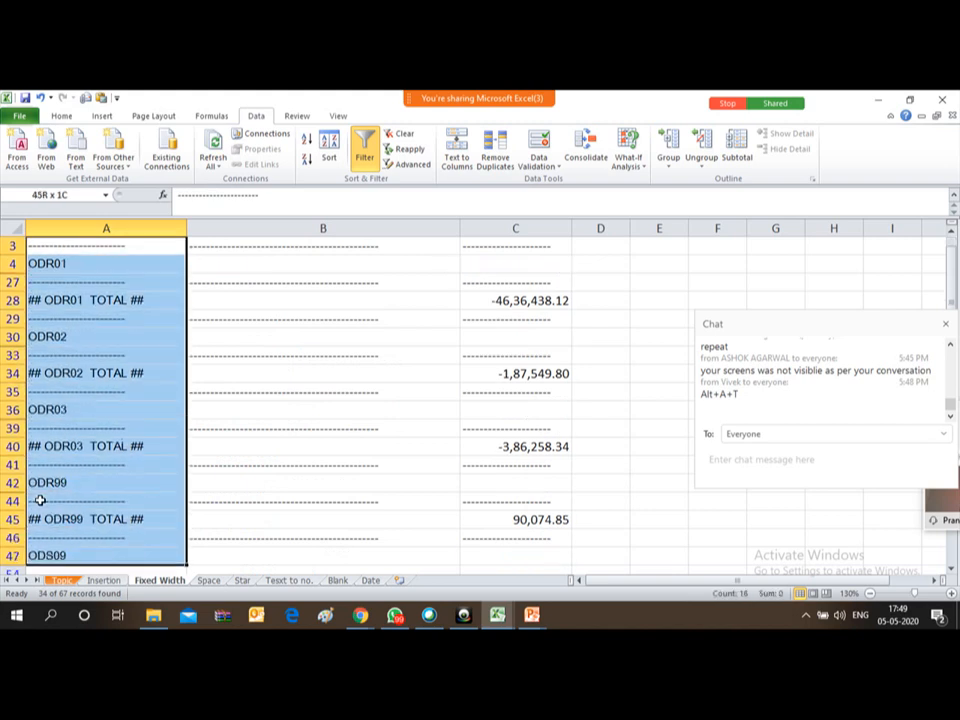
pyautogui.hotkey('ctrl', 'shift', 'End')
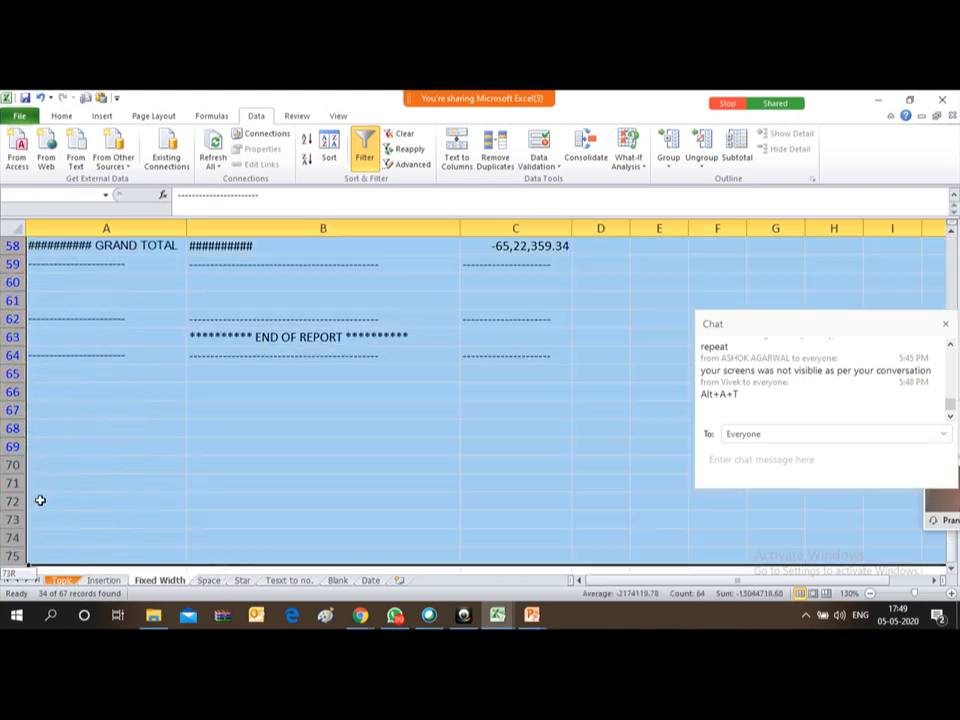
pyautogui.hotkey('ctrl', '-')
# Clear the filter from the Account Number column to show the remaining account rows.
pyautogui.press('Up')
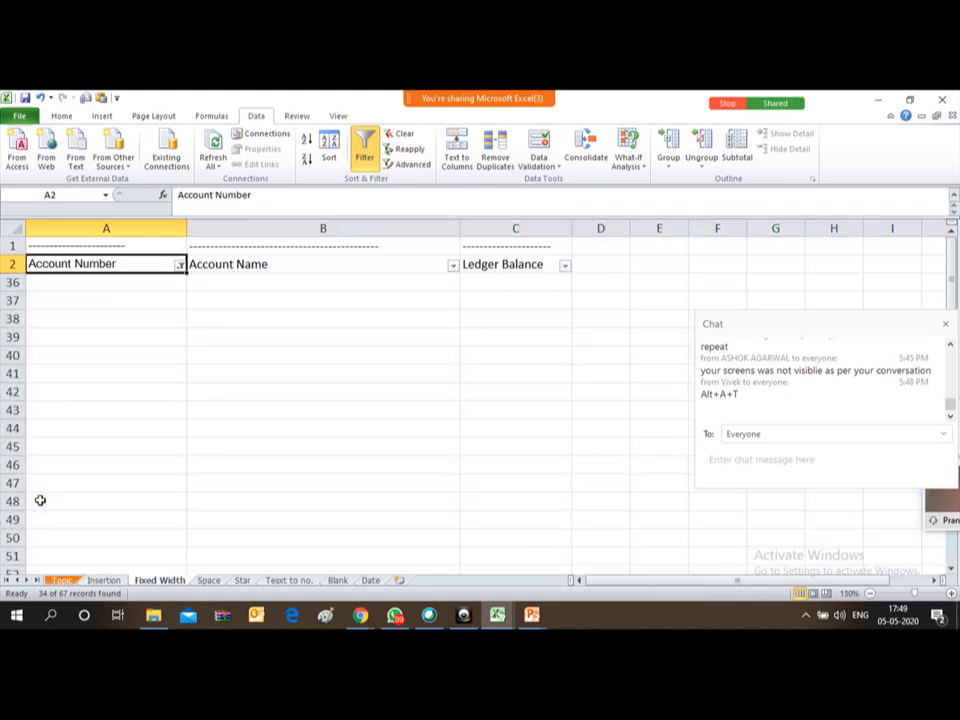
pyautogui.hotkey('alt', 'Down')
pyautogui.press('Down')
pyautogui.press('Down')
pyautogui.press('Down')
pyautogui.press('Down')
pyautogui.press('Down')
pyautogui.press('Down')
pyautogui.press('Down')
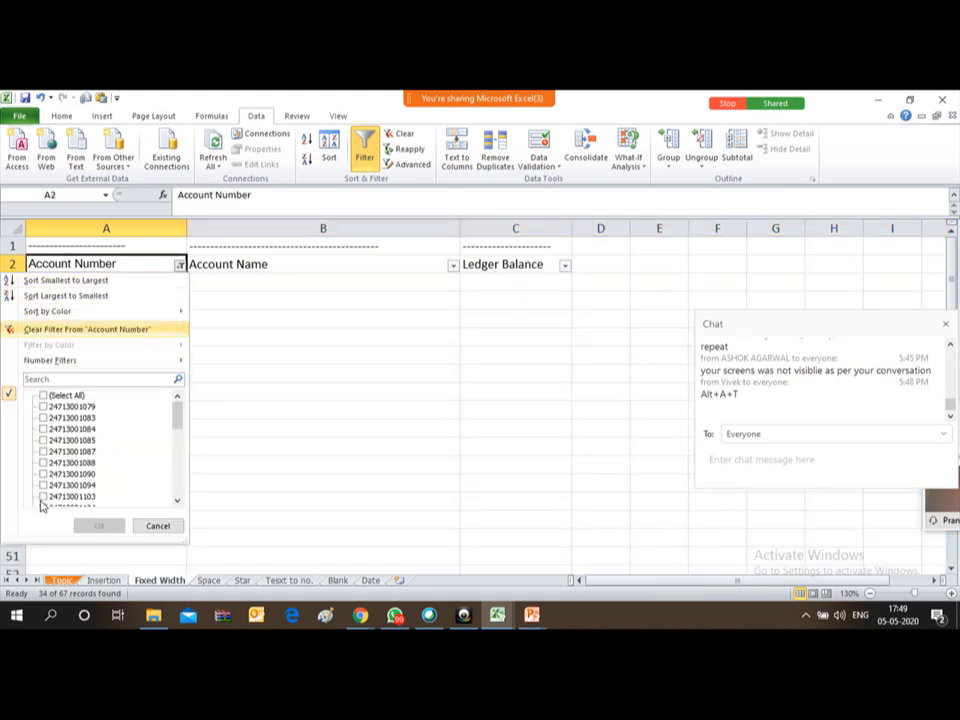
pyautogui.press('space')
pyautogui.press('Return')
pyautogui.press('Down')
pyautogui.press('Down')
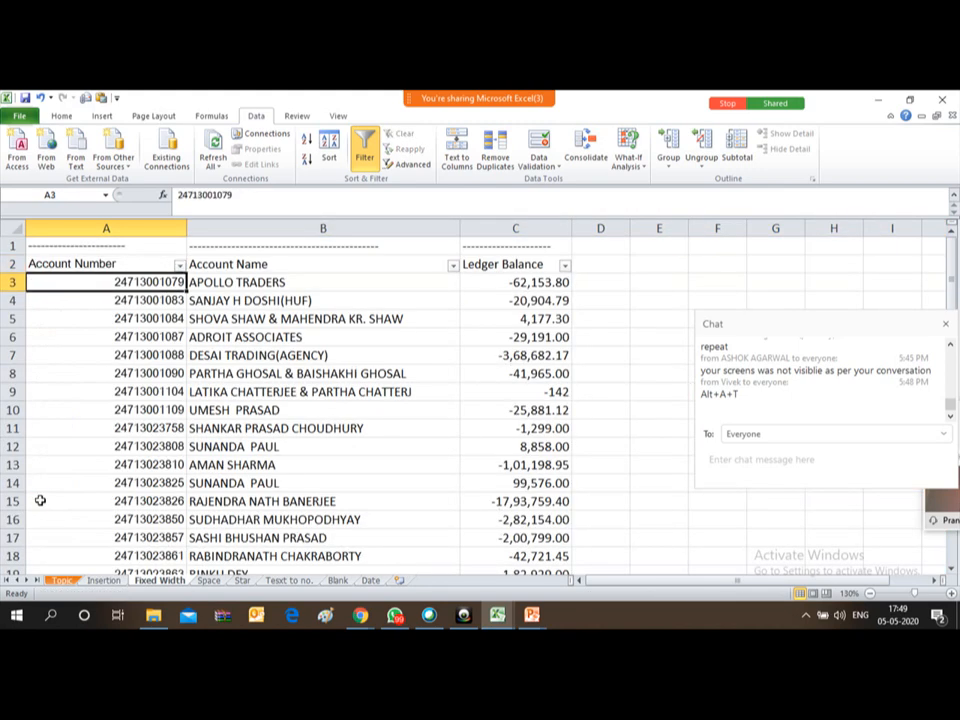
# Examine the cleaned account list from the headings down past its last row for leftover report lines.
pyautogui.hotkey('ctrl', 'Down')
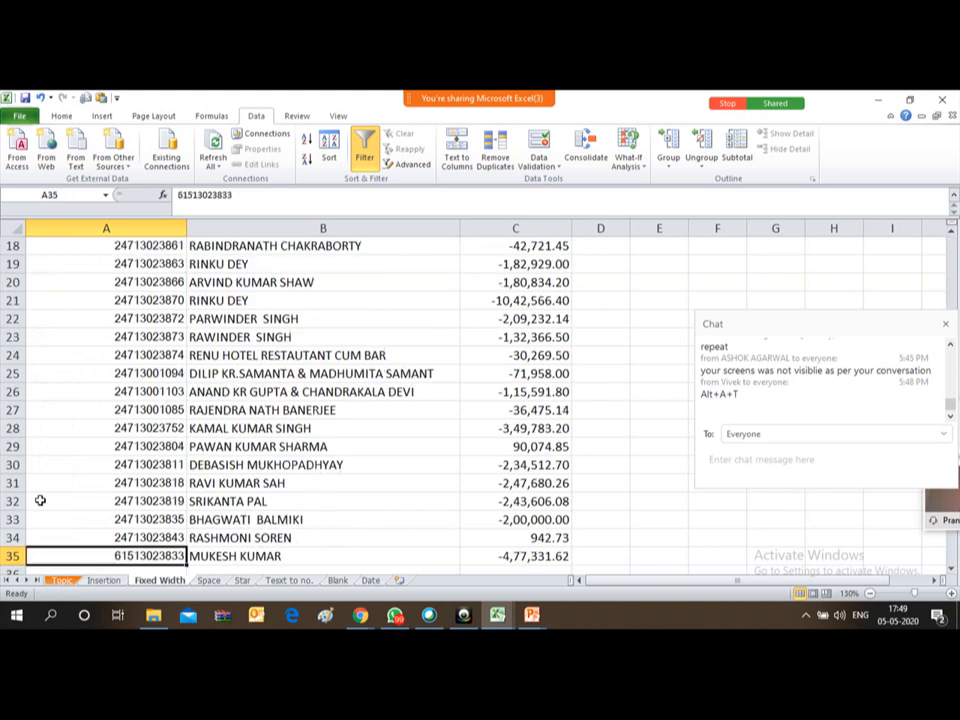
pyautogui.scroll(-1, 40, 500)
pyautogui.press('Up')
pyautogui.press('Up')
pyautogui.press('Up')
pyautogui.press('Up')
pyautogui.hotkey('ctrl', 'Home')
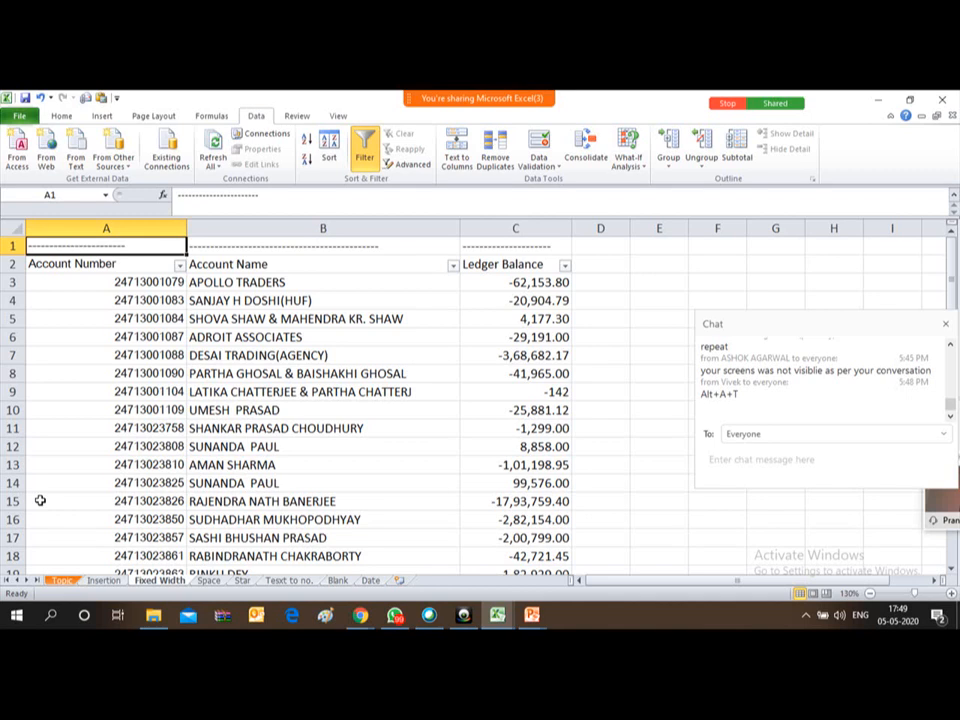
pyautogui.press('Down')
pyautogui.press('Down')
pyautogui.press('Down')
pyautogui.press('Down')
pyautogui.press('Down')
pyautogui.press('Down')
pyautogui.press('Down')
pyautogui.press('Down')
pyautogui.press('Down')
pyautogui.press('Down')
pyautogui.press('Down')
pyautogui.press('Down')
pyautogui.press('Down')
pyautogui.press('Down')
pyautogui.press('Down')
pyautogui.press('Down')
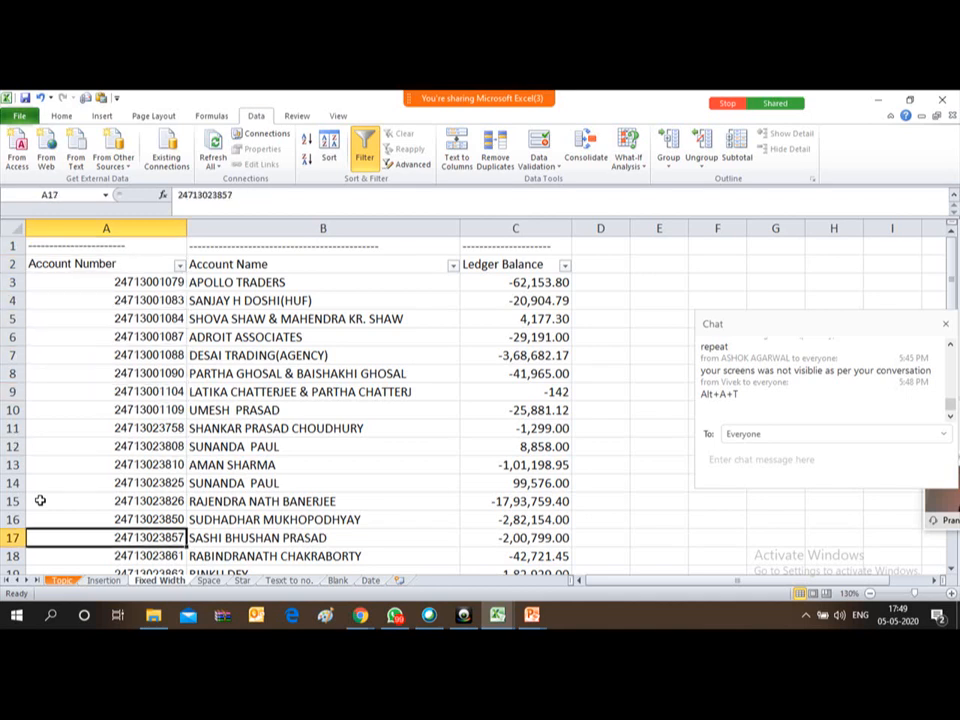
pyautogui.press('Down')
pyautogui.press('Down')
pyautogui.press('Down')
pyautogui.press('Down')
pyautogui.press('Down')
pyautogui.press('Down')
pyautogui.press('Down')
pyautogui.press('Down')
pyautogui.press('Down')
pyautogui.press('Down')
pyautogui.press('Down')
pyautogui.press('Down')
pyautogui.press('Down')
pyautogui.press('Down')
pyautogui.press('Down')
pyautogui.press('Down')
pyautogui.press('Down')
pyautogui.press('Down')
pyautogui.press('Down')
pyautogui.press('Down')
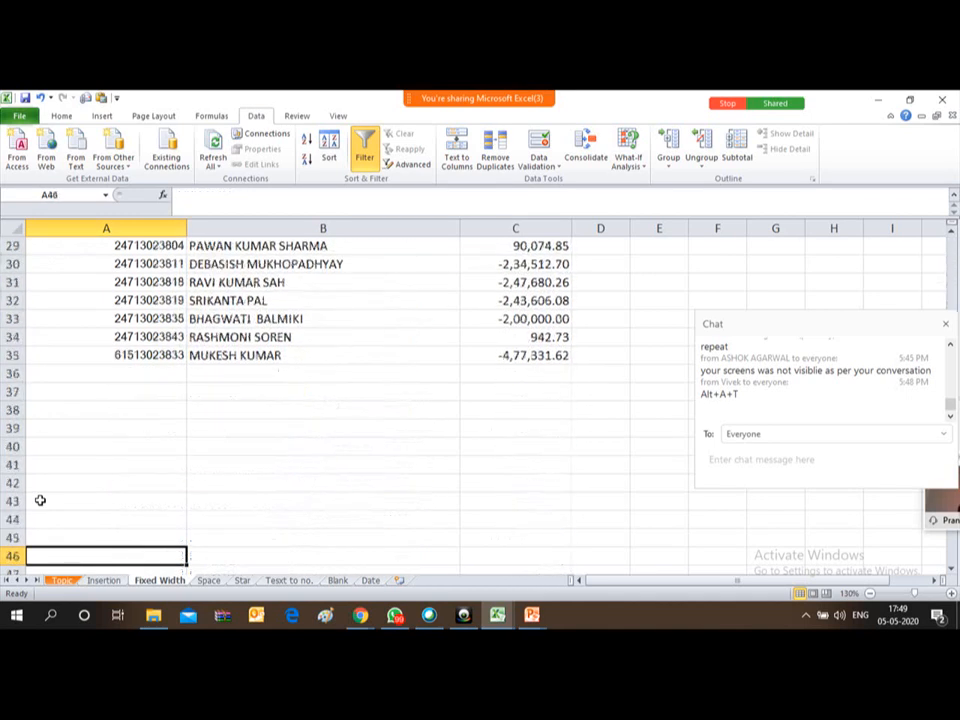
pyautogui.press('Down')
pyautogui.press('Down')
pyautogui.press('Down')
pyautogui.press('Down')
pyautogui.press('Down')
pyautogui.press('Down')
pyautogui.hotkey('ctrl', 'Home')
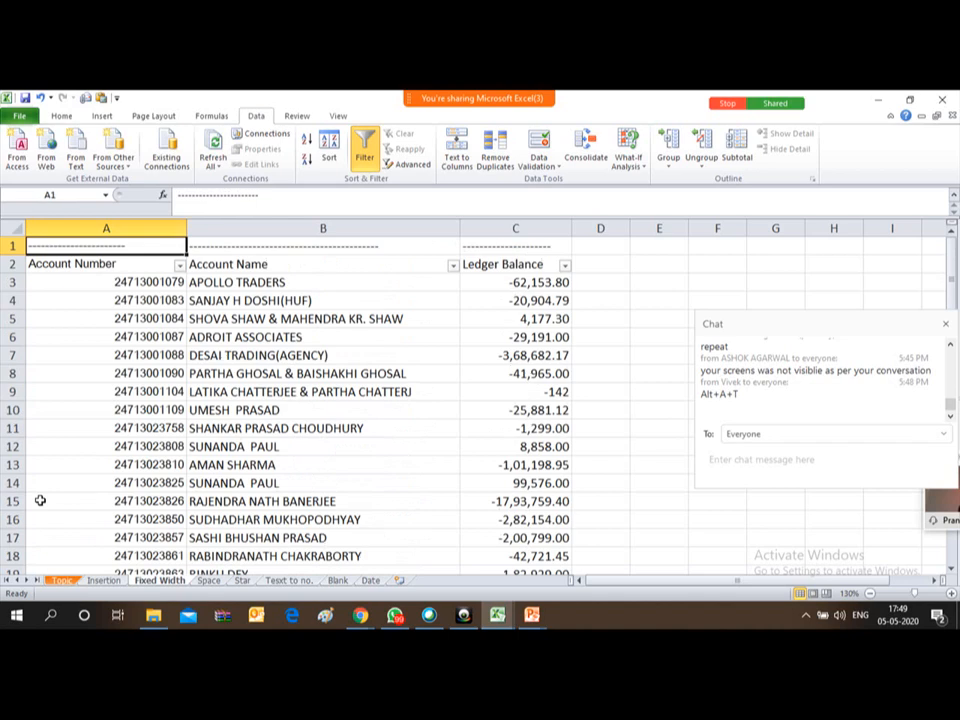
# Undo the deletion of the unwanted rows and the changes to the Account Number filter.
pyautogui.hotkey('ctrl', 'z')
pyautogui.hotkey('ctrl', 'z')
pyautogui.hotkey('ctrl', 'z')
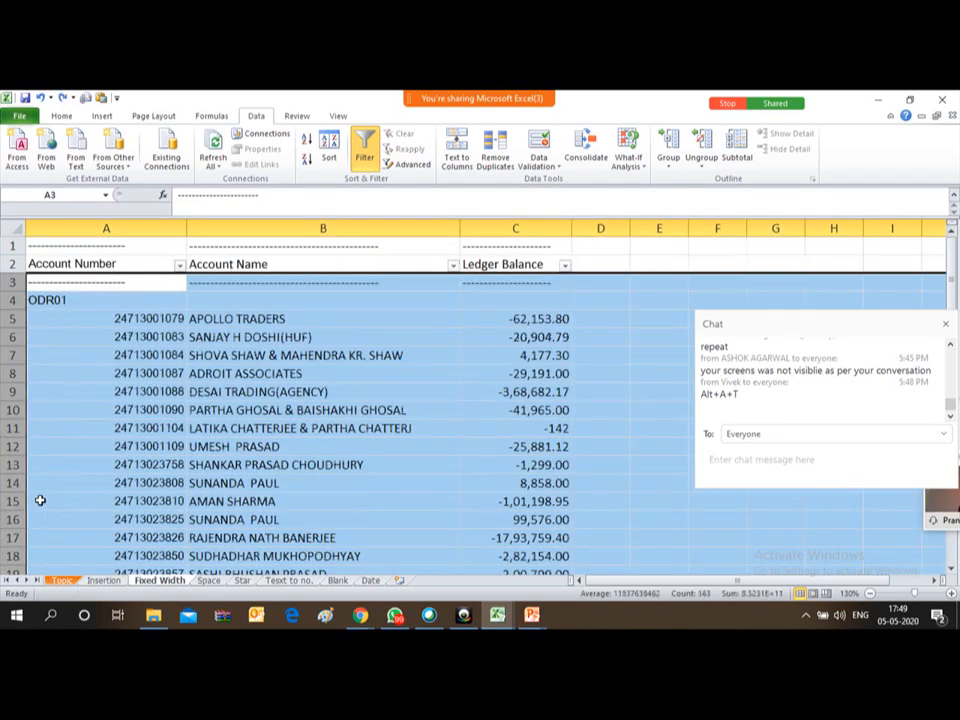
# Undo the filter added to the heading row and return to the Account Number heading.
pyautogui.hotkey('ctrl', 'z')
pyautogui.press('Down')
pyautogui.press('Down')
pyautogui.press('Down')
pyautogui.press('Down')
pyautogui.press('Down')
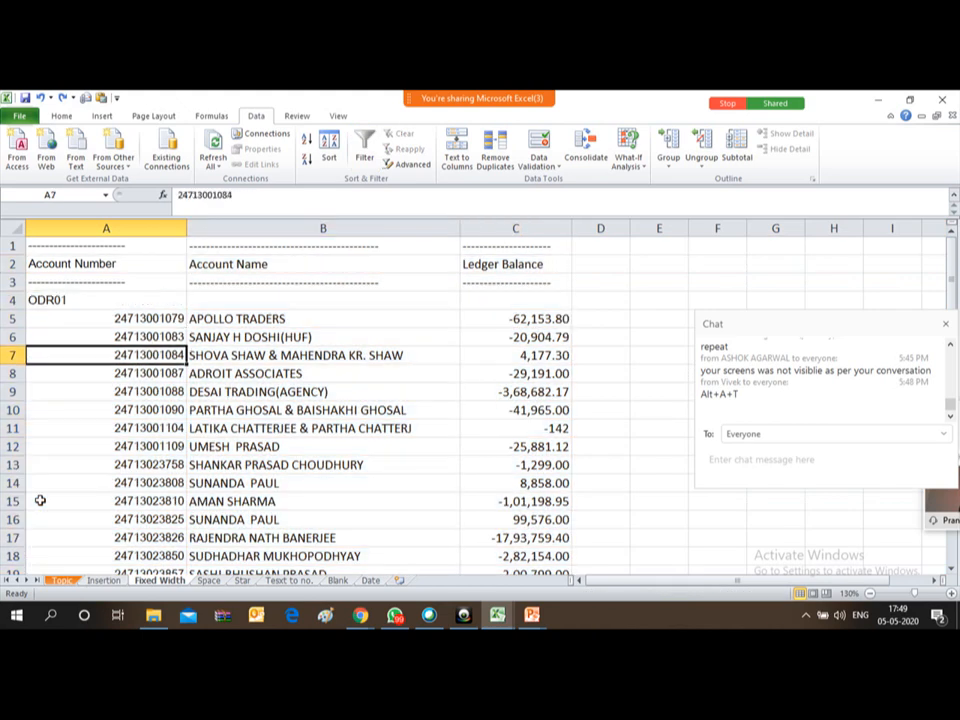
pyautogui.press('Up')
pyautogui.press('Up')
pyautogui.press('Up')
pyautogui.press('Up')
pyautogui.press('Up')
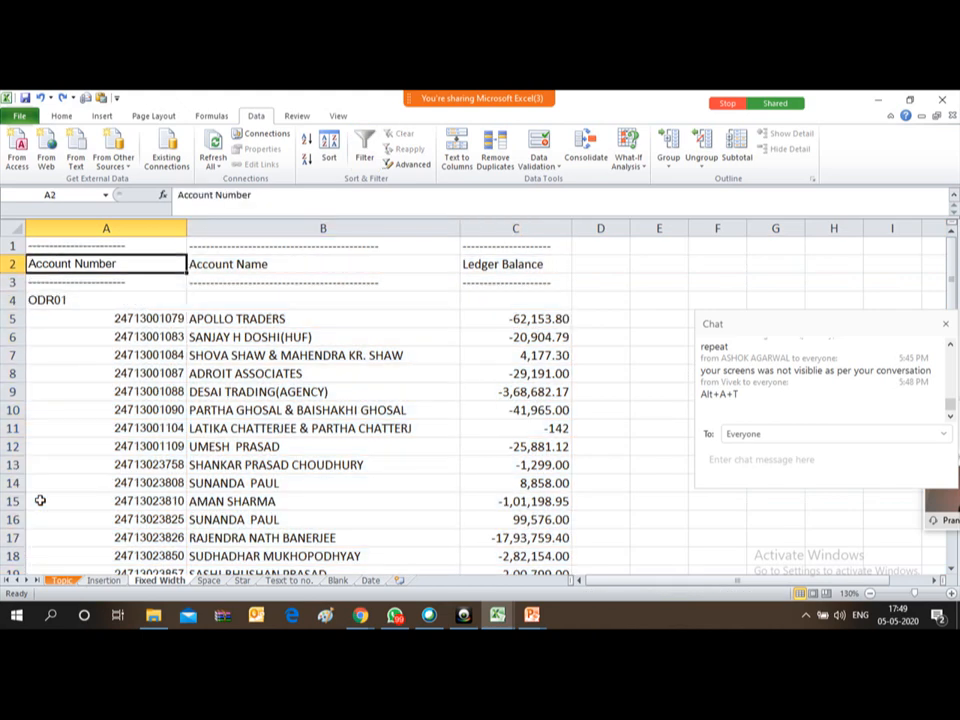
# Switch to the Space sheet and freeze its heading row above the supplier names.
pyautogui.click(208, 580)
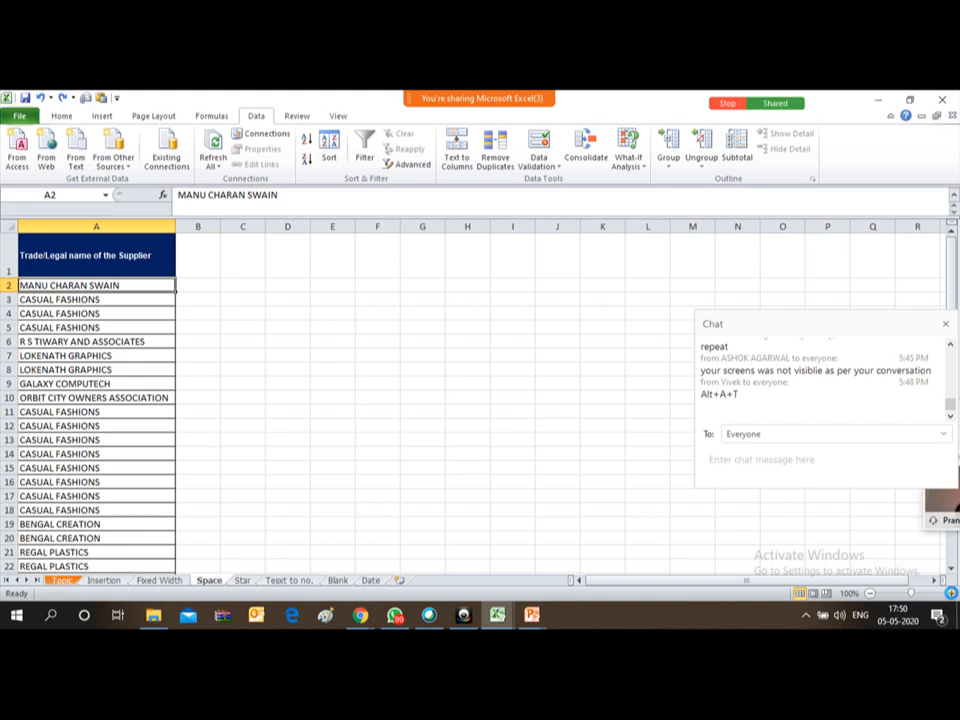
pyautogui.click(951, 593)
pyautogui.click(951, 593)
pyautogui.press('Up')
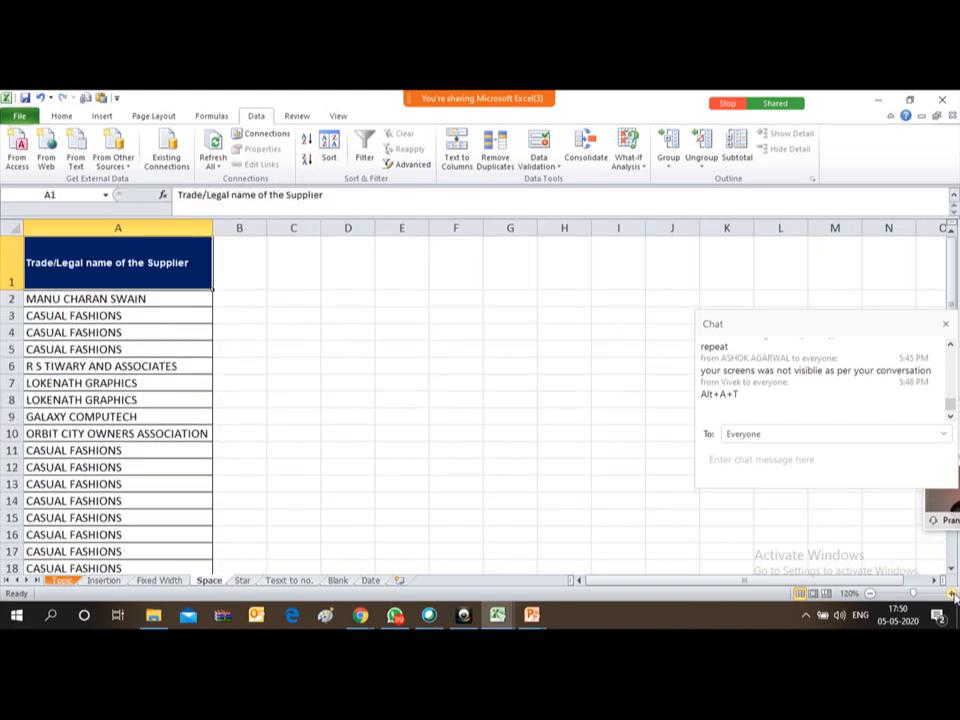
pyautogui.press('Down')
pyautogui.press('Down')
pyautogui.press('Up')
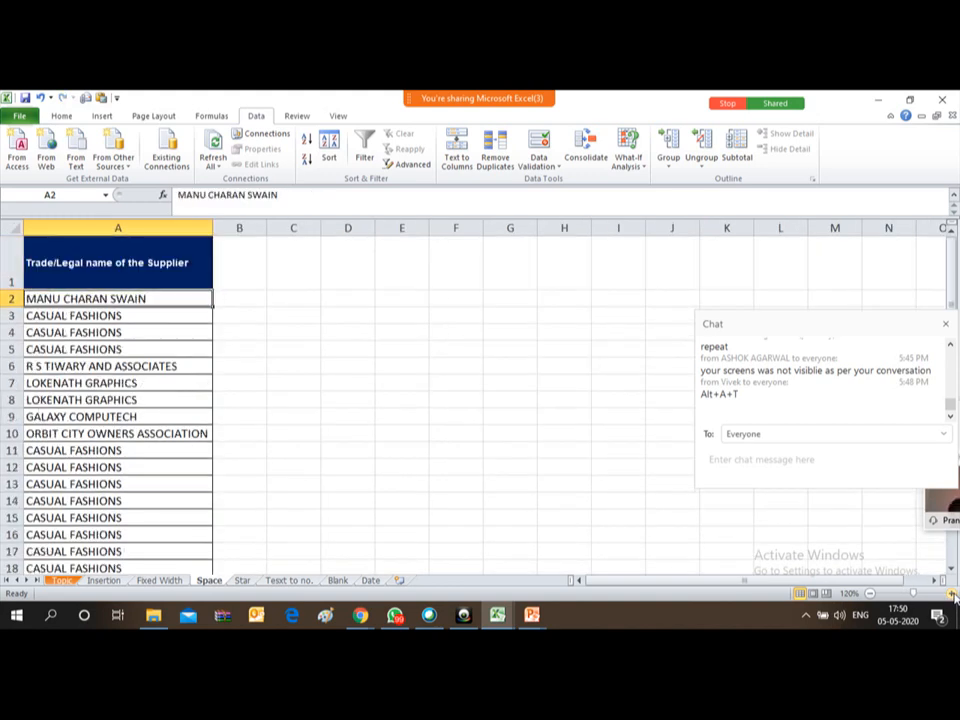
pyautogui.hotkey('alt', 'w')
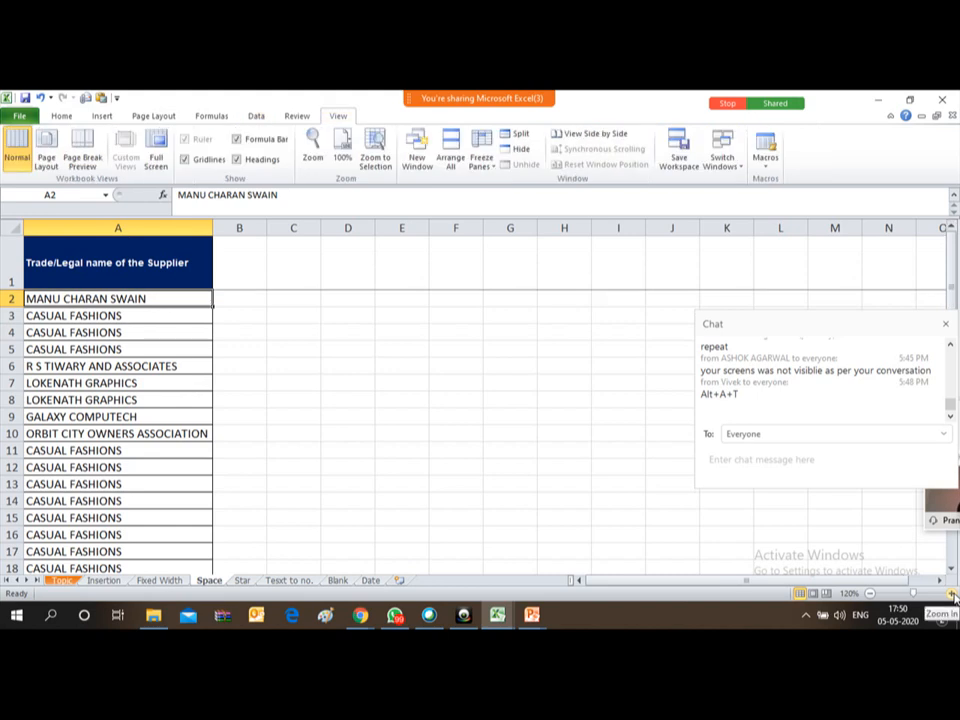
pyautogui.press('f')
pyautogui.press('f')
pyautogui.press('Down')
pyautogui.press('Down')
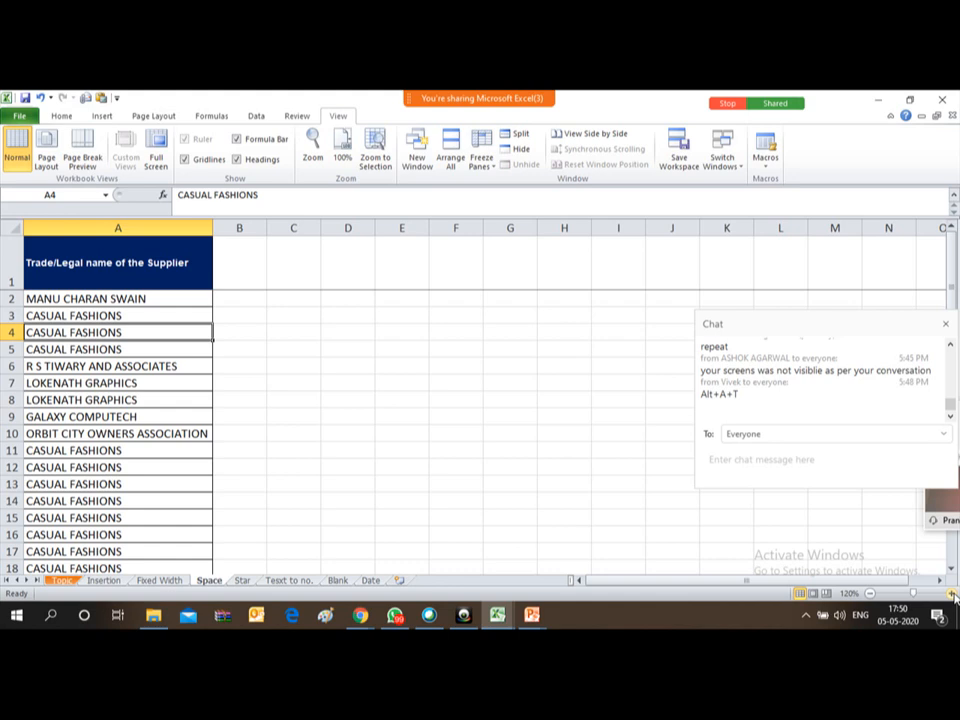
pyautogui.press('Up')
pyautogui.press('Up')
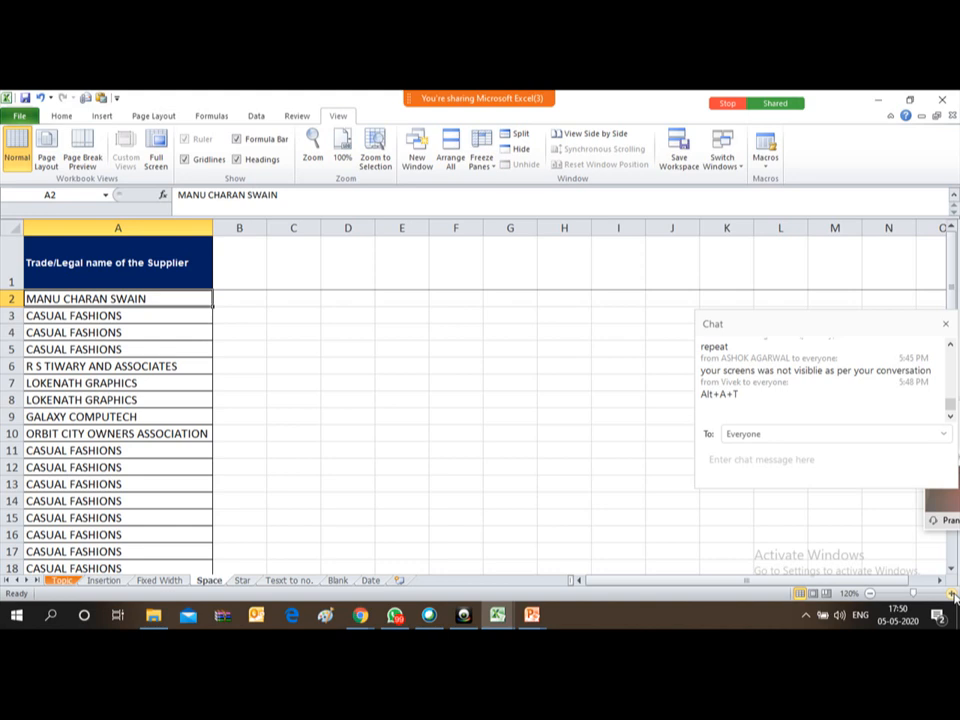
# Split the supplier names from A2 down into separate columns with Text to Columns, using Delimited with Tab and Space delimiters.
pyautogui.hotkey('ctrl', 'shift', 'Down')
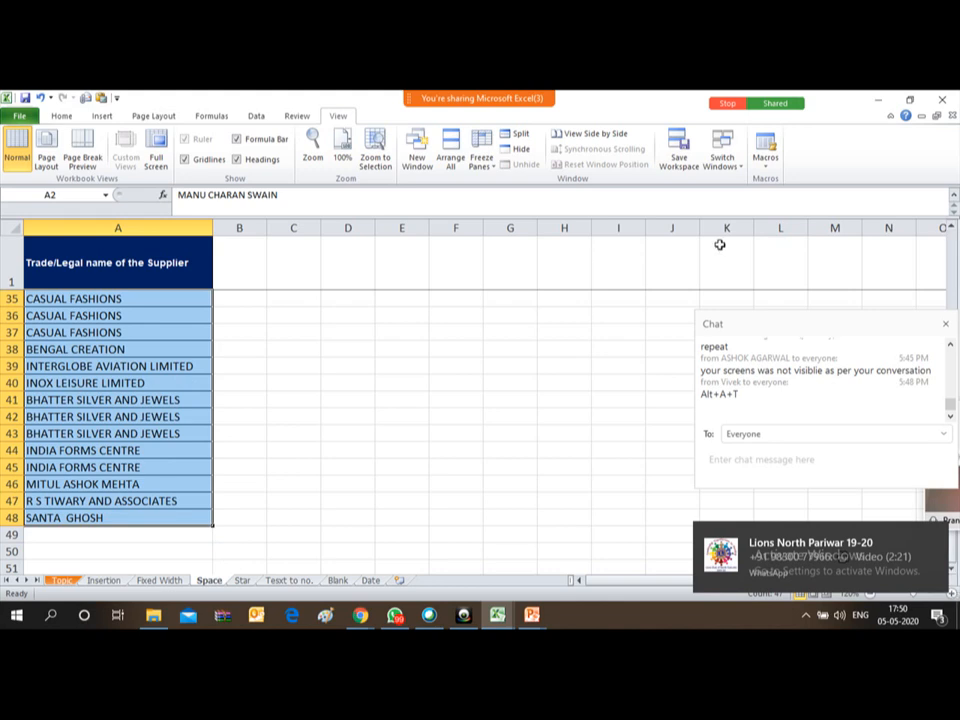
pyautogui.click(256, 115)
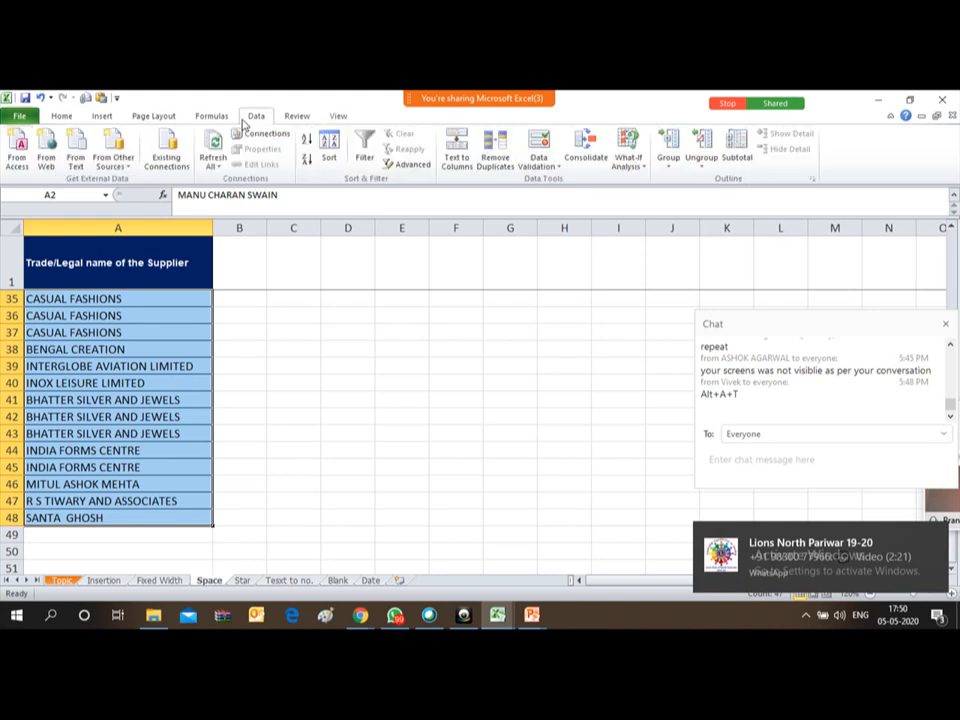
pyautogui.click(456, 152)
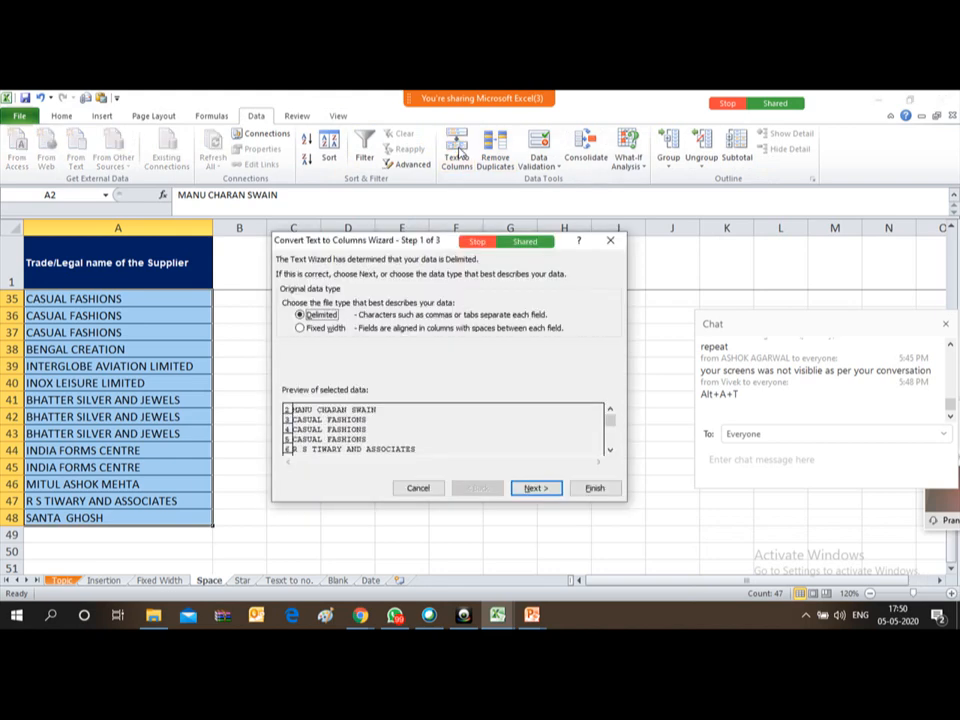
pyautogui.click(300, 328)
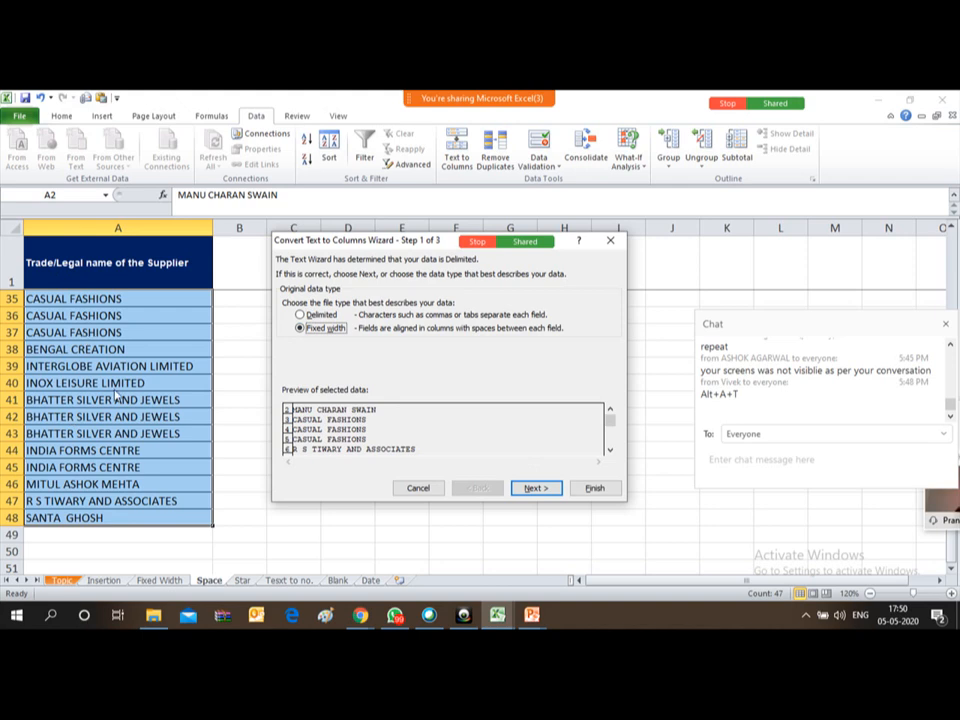
pyautogui.click(300, 316)
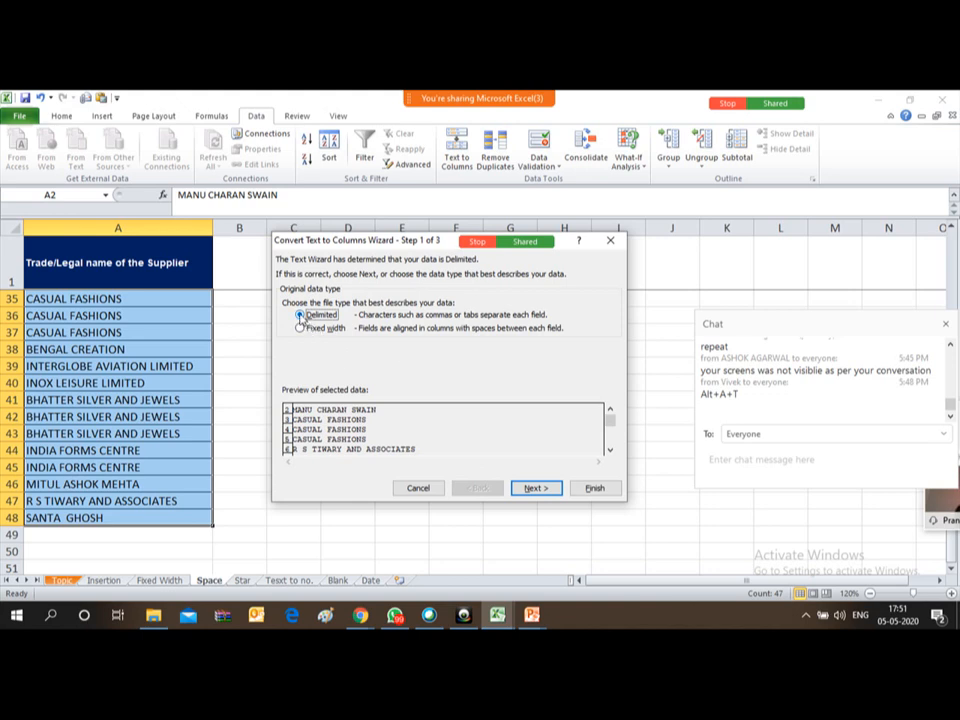
pyautogui.click(541, 489)
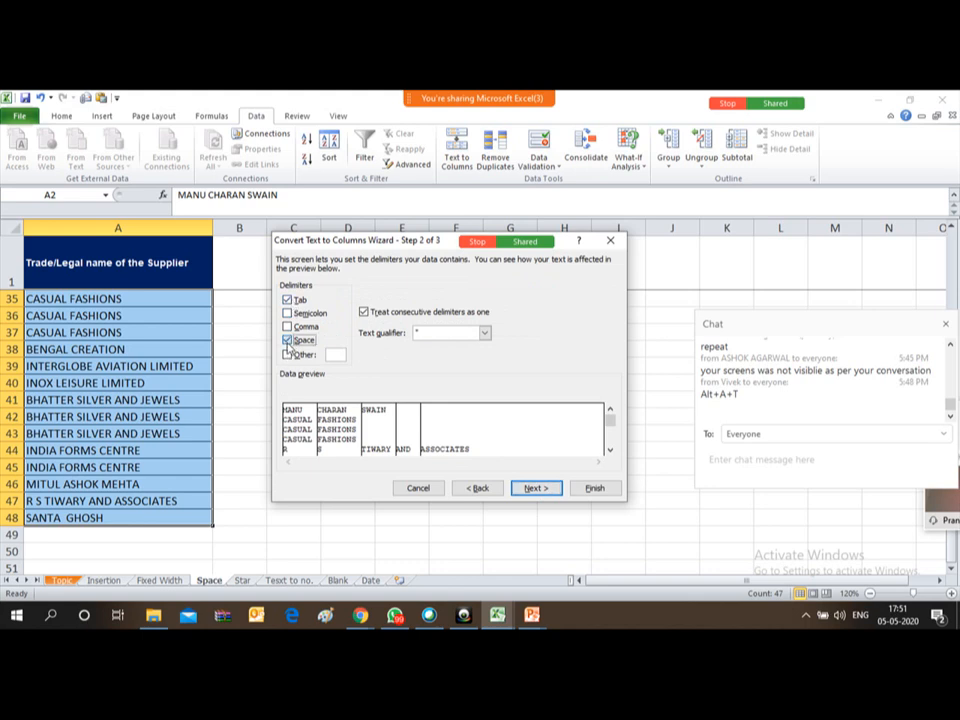
pyautogui.click(288, 341)
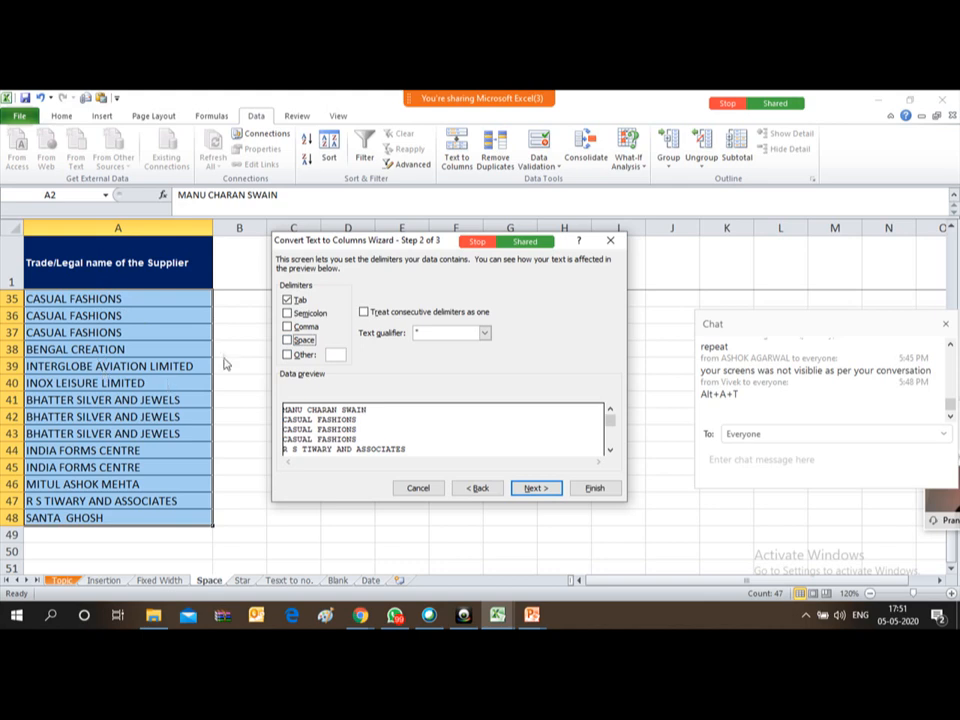
pyautogui.click(289, 340)
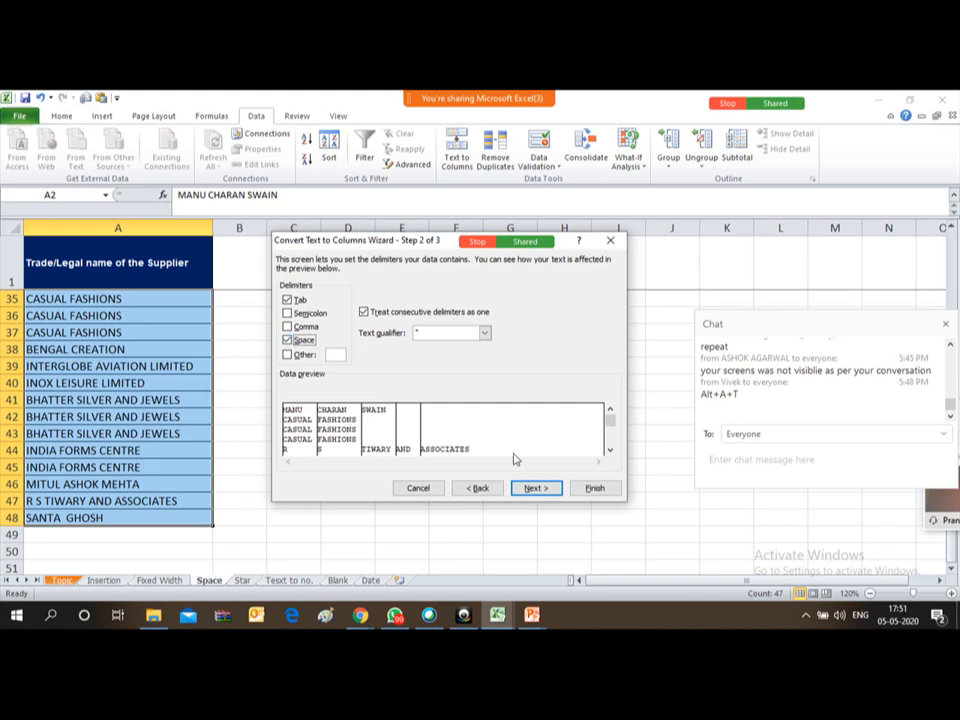
pyautogui.click(541, 488)
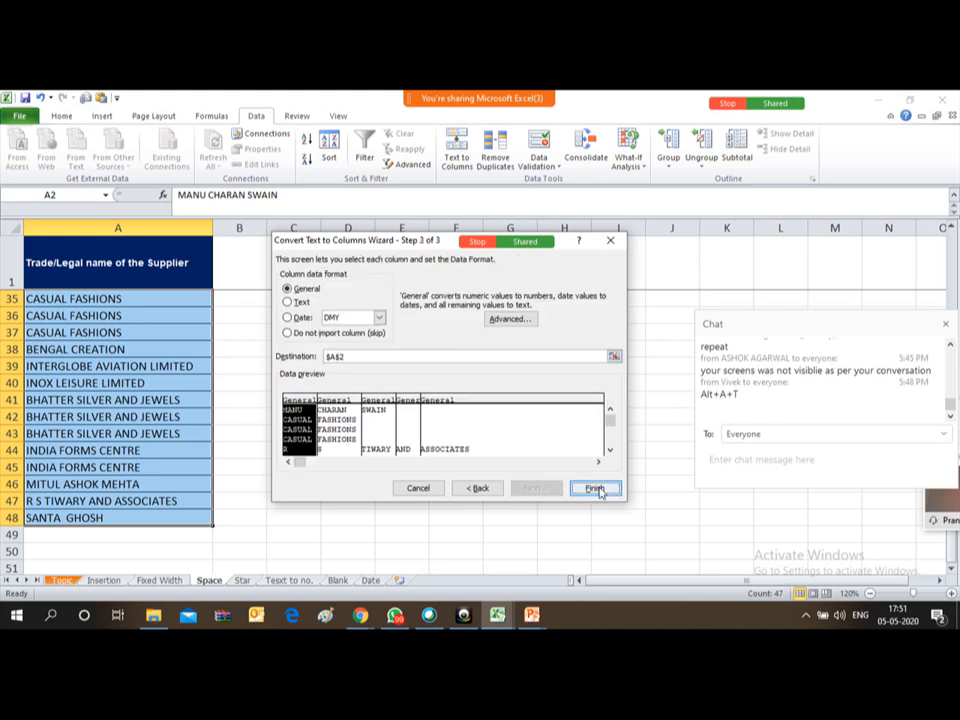
pyautogui.click(596, 489)
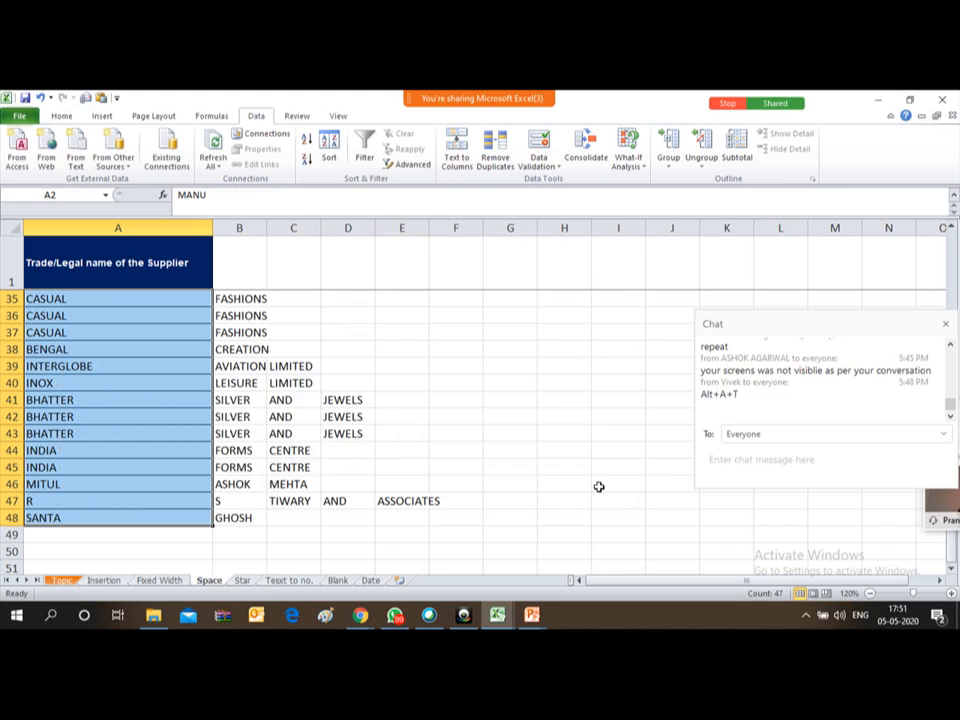
# Autofit the widths of all columns on the sheet to the split supplier names.
pyautogui.press('Up')
pyautogui.press('Down')
pyautogui.press('Down')
pyautogui.press('Down')
pyautogui.press('Down')
pyautogui.press('Down')
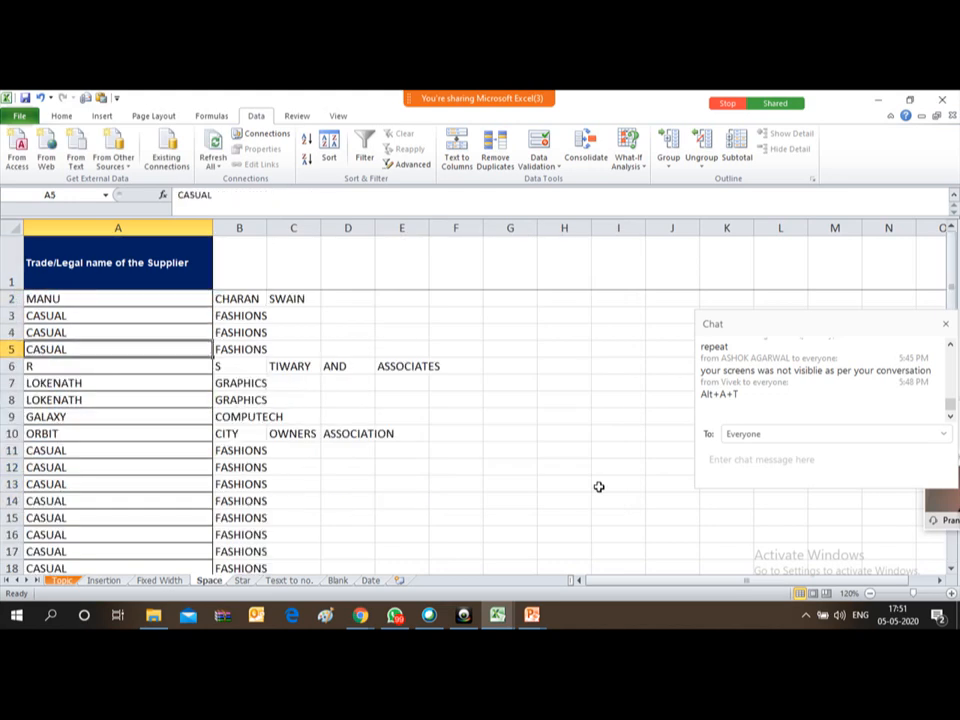
pyautogui.click(14, 222)
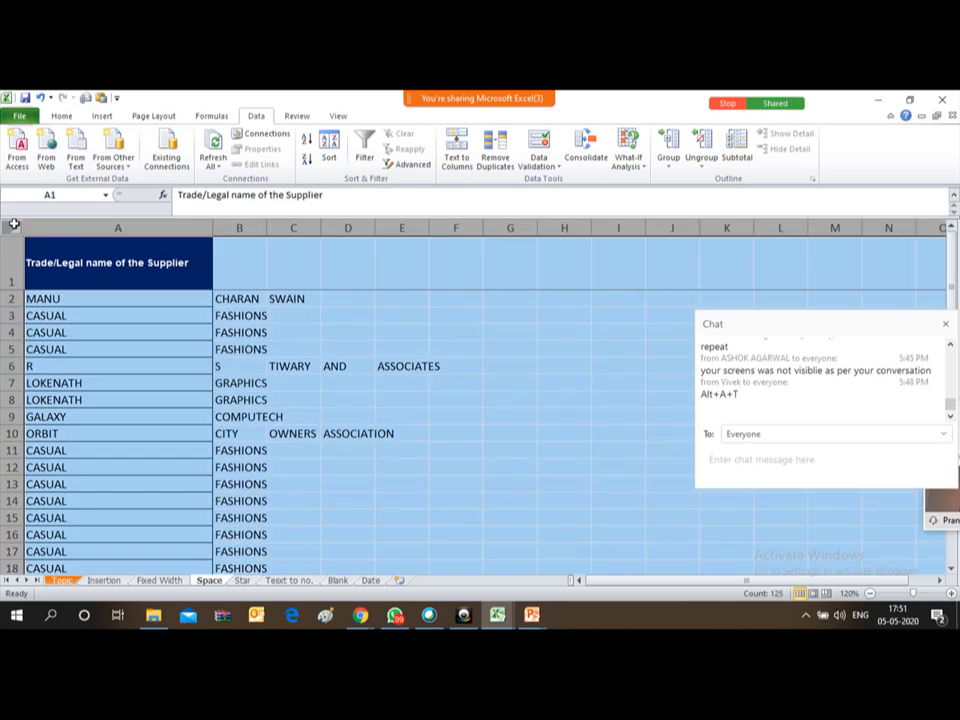
pyautogui.doubleClick(216, 227)
pyautogui.click(126, 362)
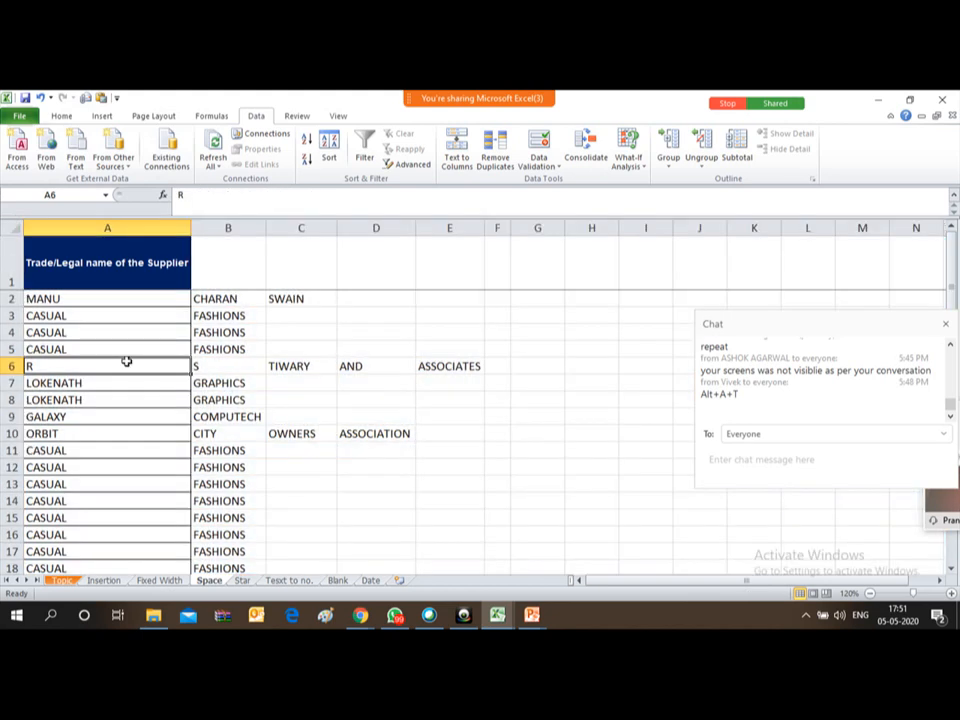
# Examine how the words of the first supplier names are distributed across the columns.
pyautogui.press('Up')
pyautogui.press('Up')
pyautogui.press('Up')
pyautogui.press('Up')
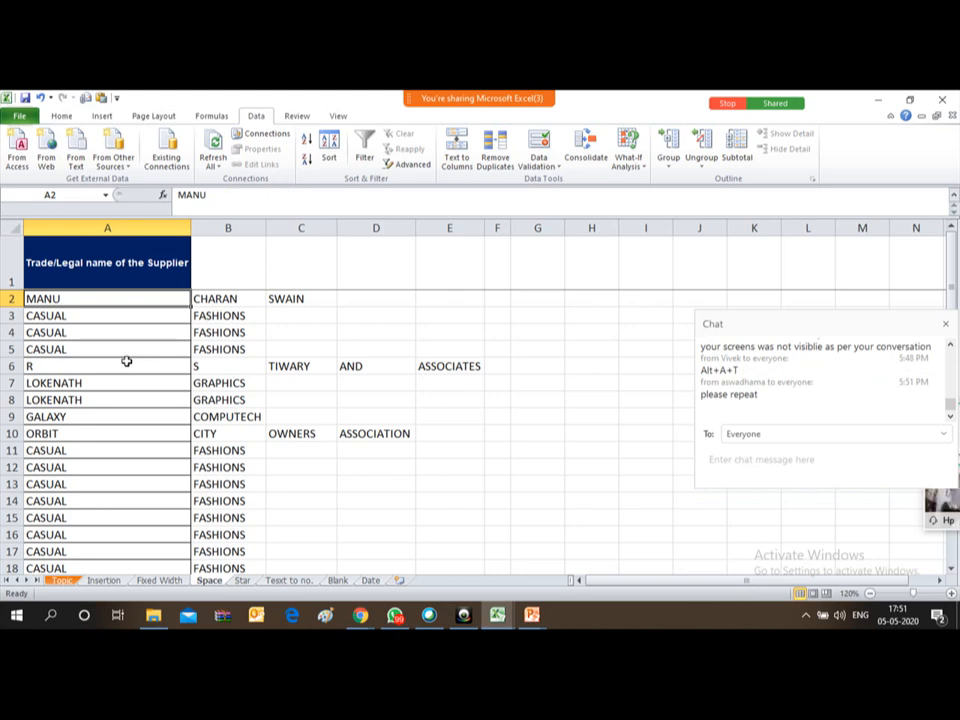
pyautogui.press('Right')
pyautogui.press('Right')
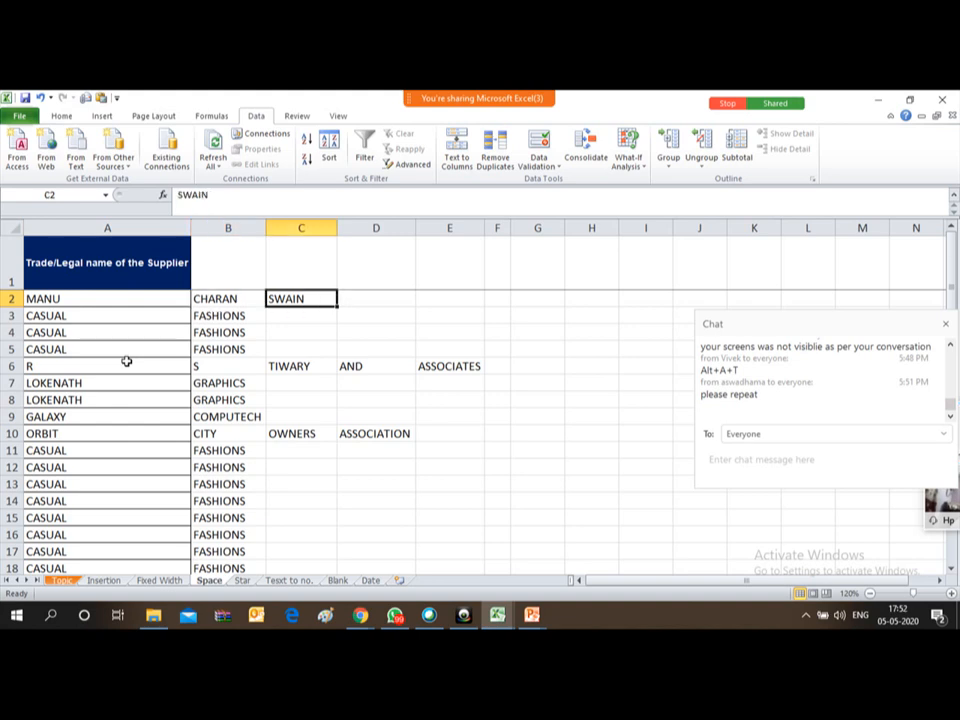
pyautogui.press('Left')
pyautogui.press('Left')
pyautogui.press('Down')
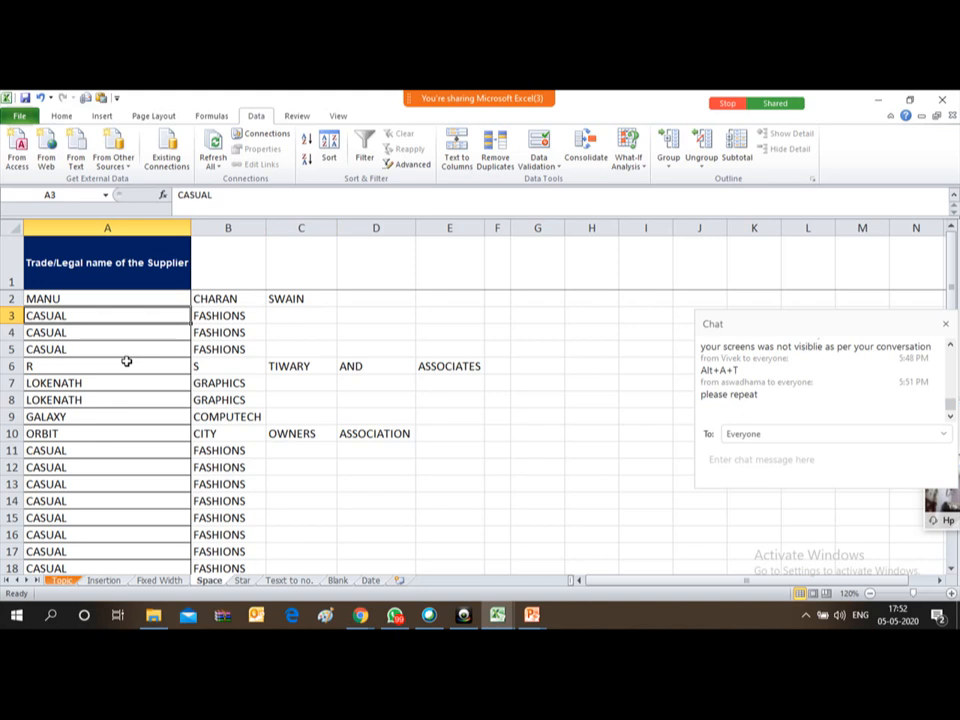
pyautogui.press('Right')
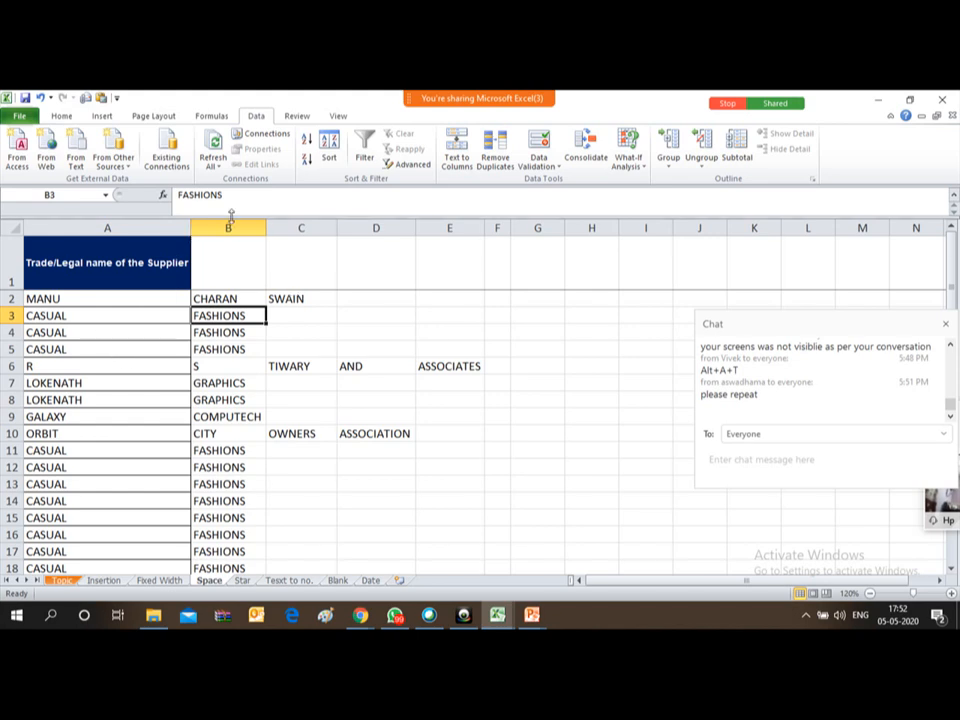
# Undo the column autofit and the splitting of the supplier names, returning to the first name in A2.
pyautogui.moveTo(232, 222); pyautogui.dragTo(451, 266)
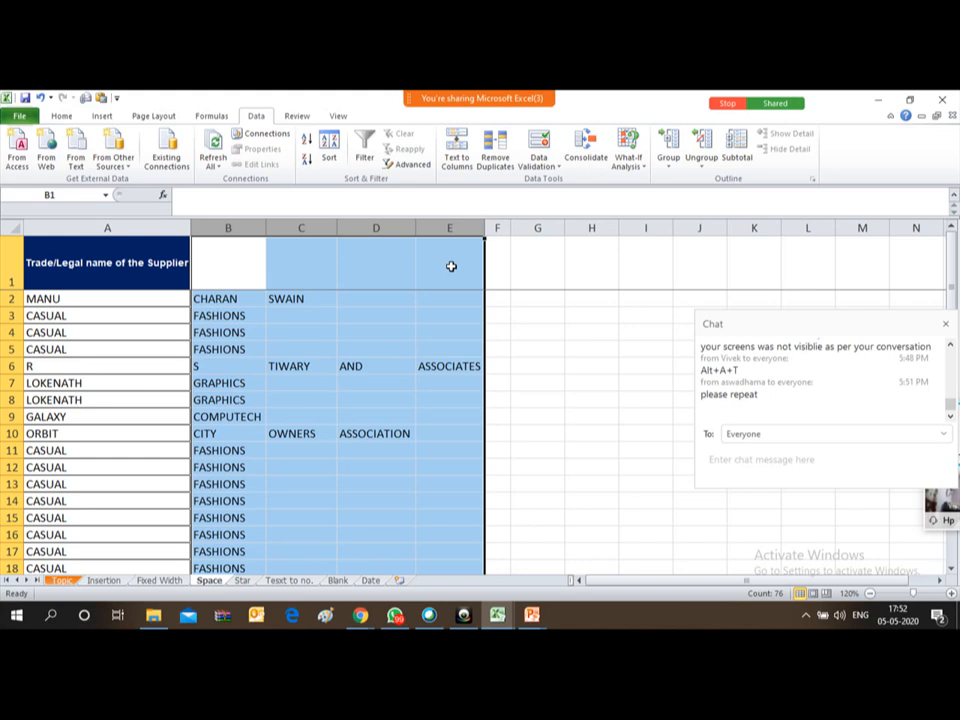
pyautogui.hotkey('ctrl', 'z')
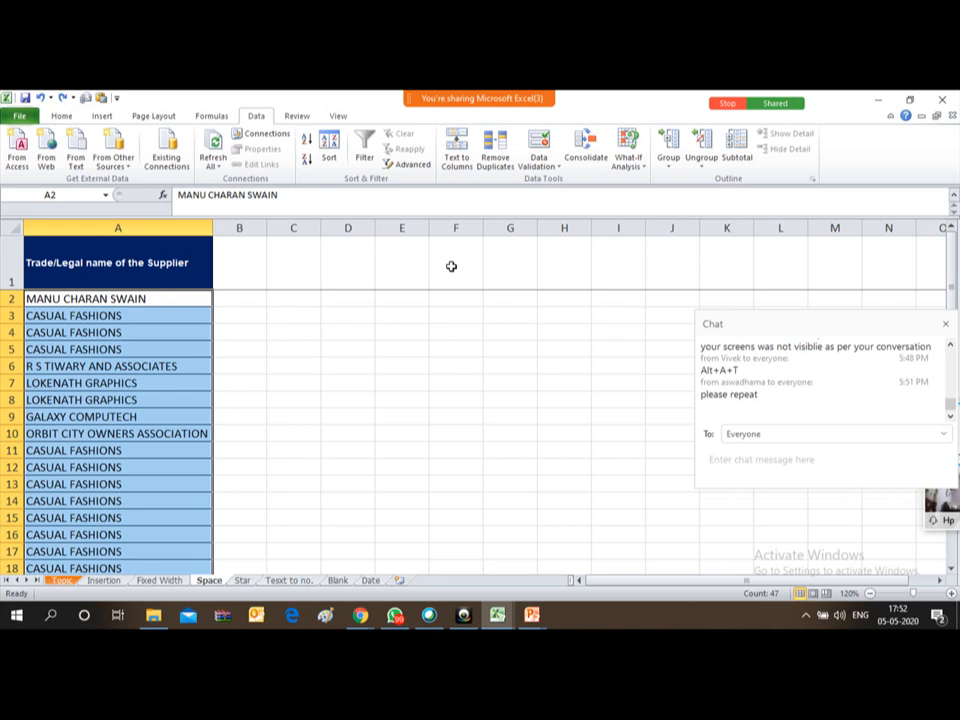
pyautogui.press('Down')
pyautogui.press('Down')
pyautogui.press('Down')
pyautogui.press('Up')
pyautogui.press('Up')
pyautogui.press('Up')
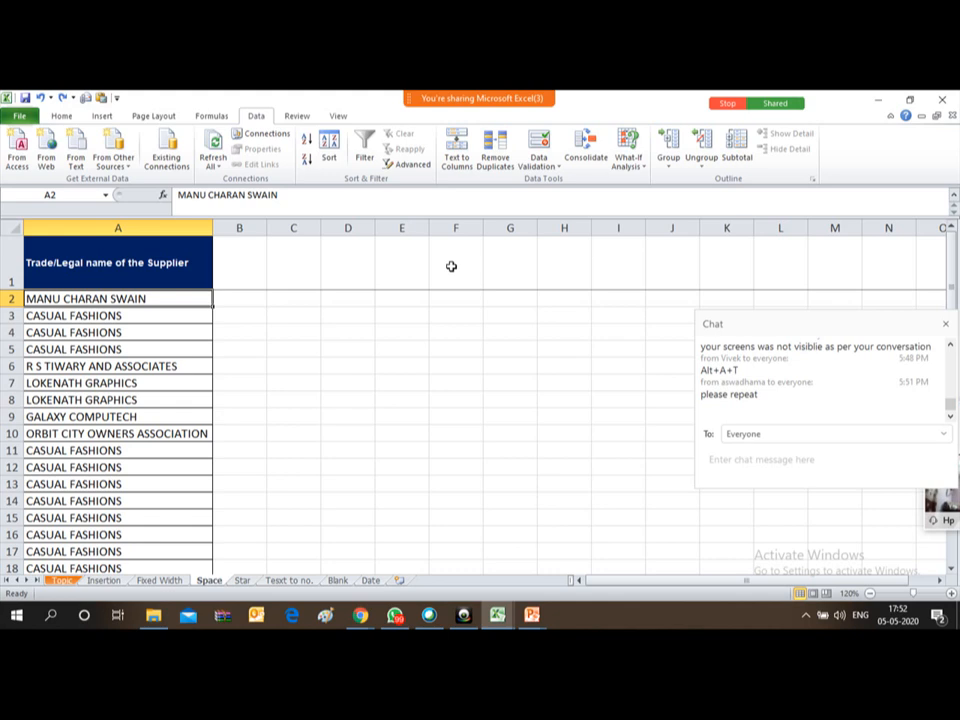
# Repeat the Text to Columns split for all supplier names from A2 down, delimited by Tab and Space, and check the top rows.
pyautogui.hotkey('ctrl', 'shift', 'Down')
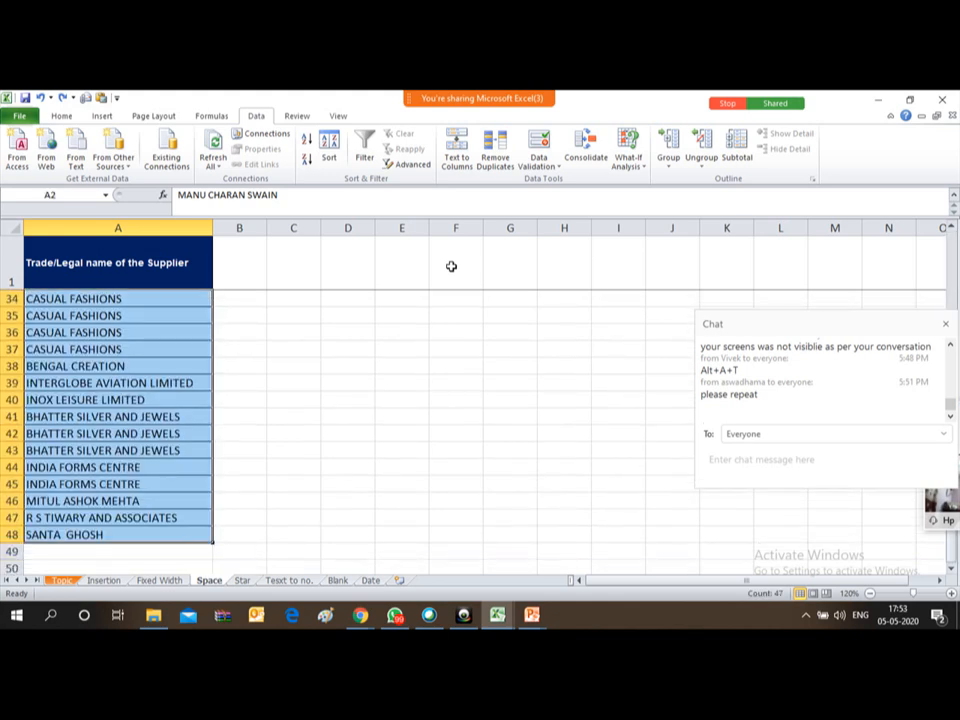
pyautogui.hotkey('alt', 'a')
pyautogui.press('e')
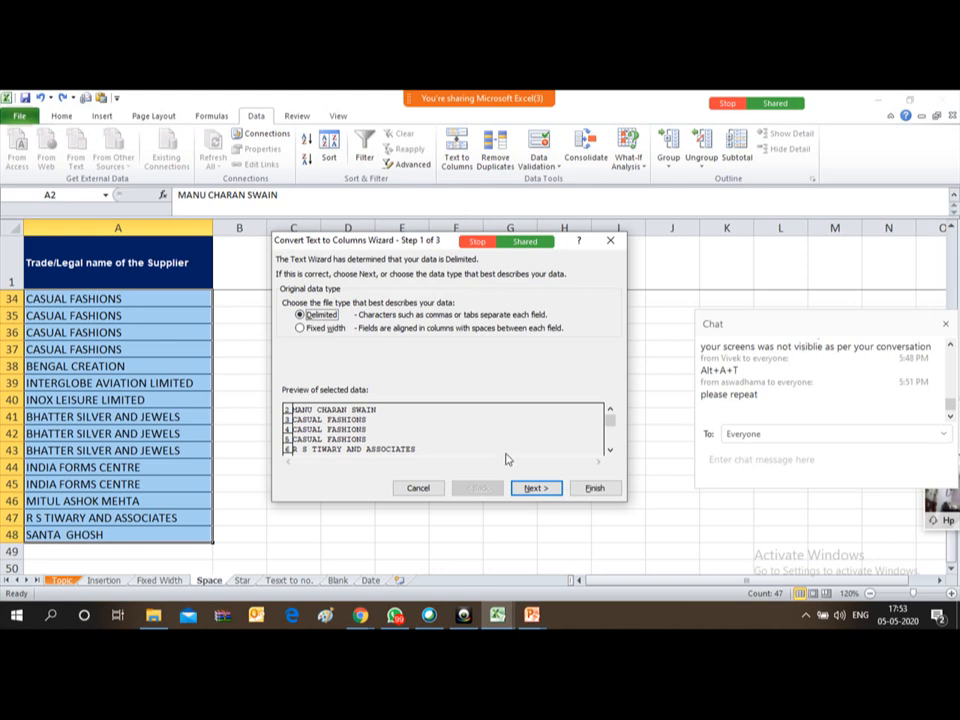
pyautogui.click(545, 490)
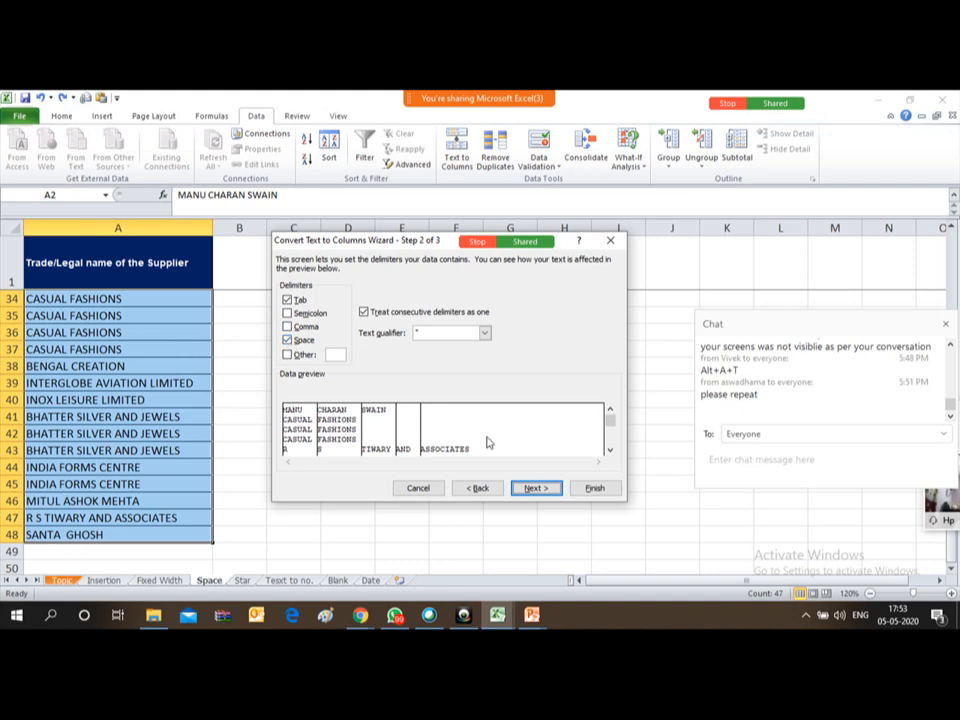
pyautogui.click(544, 489)
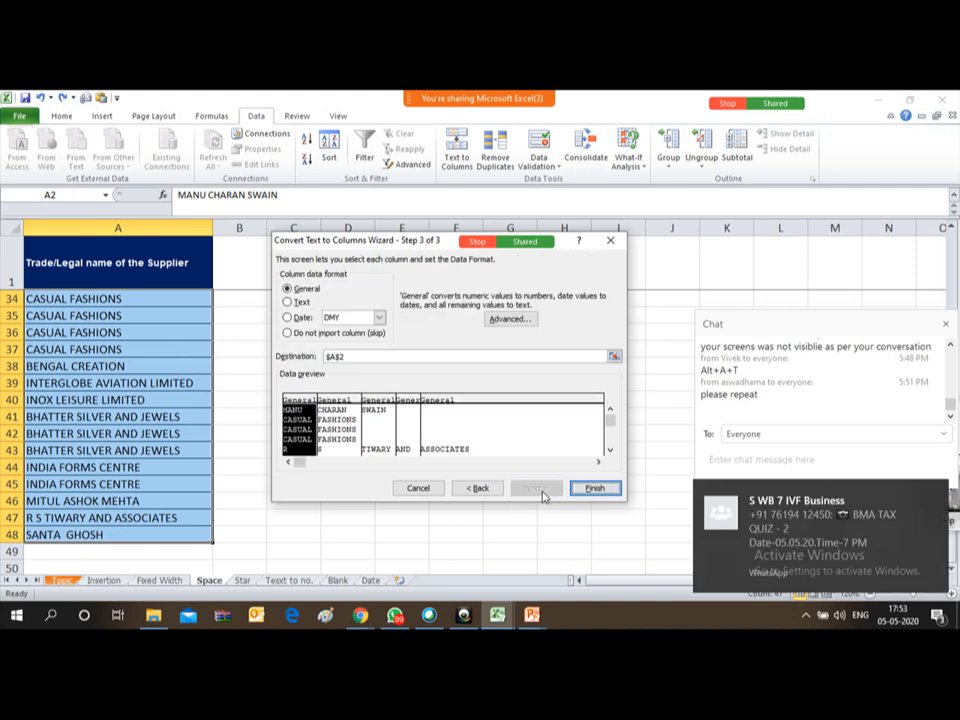
pyautogui.click(594, 489)
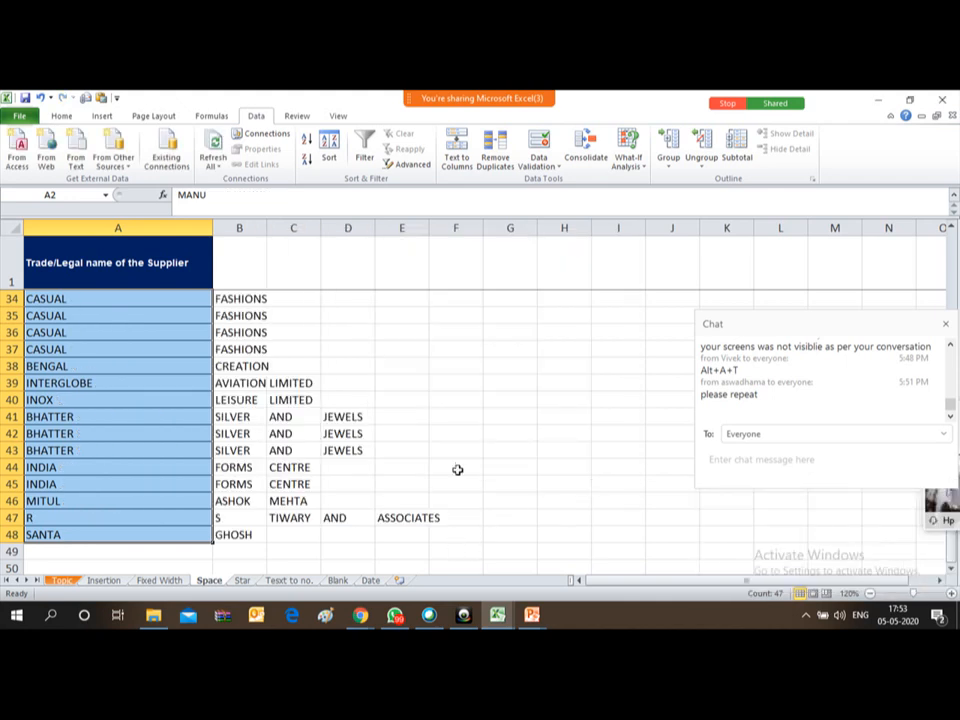
pyautogui.click(68, 367)
pyautogui.hotkey('ctrl', 'Up')
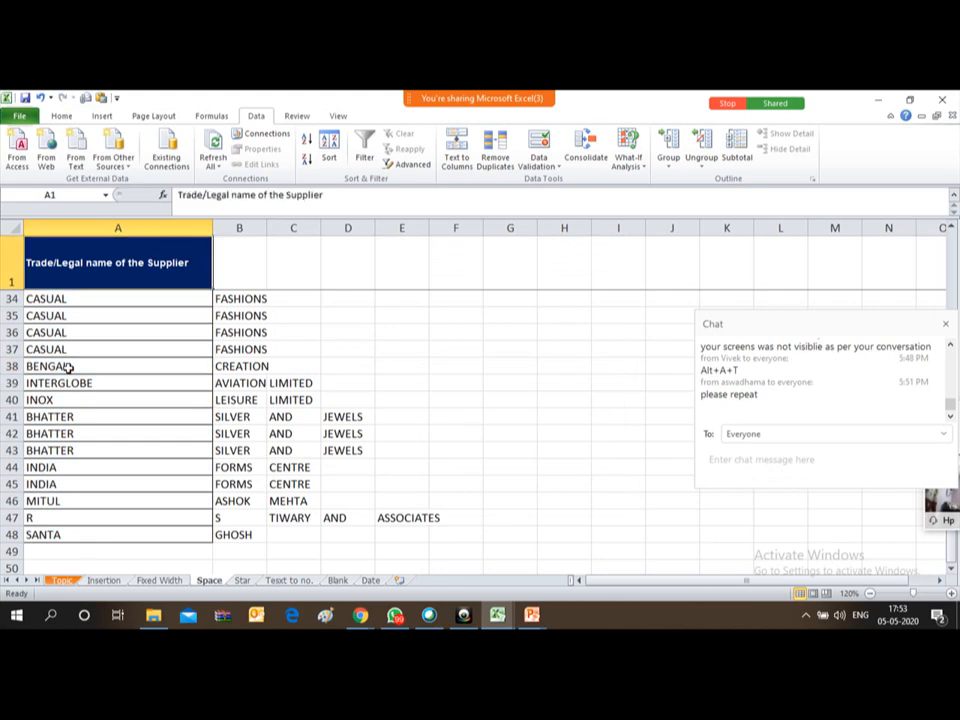
pyautogui.press('Down')
pyautogui.press('Down')
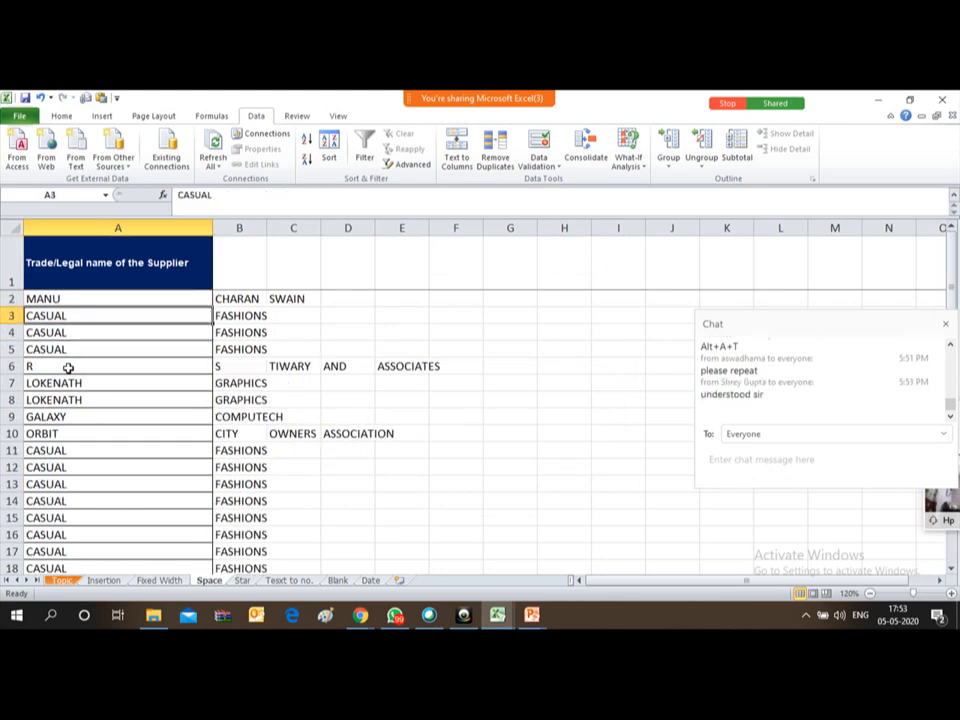
pyautogui.press('Up')
pyautogui.press('Right')
pyautogui.press('Right')
pyautogui.press('Left')
pyautogui.press('Left')
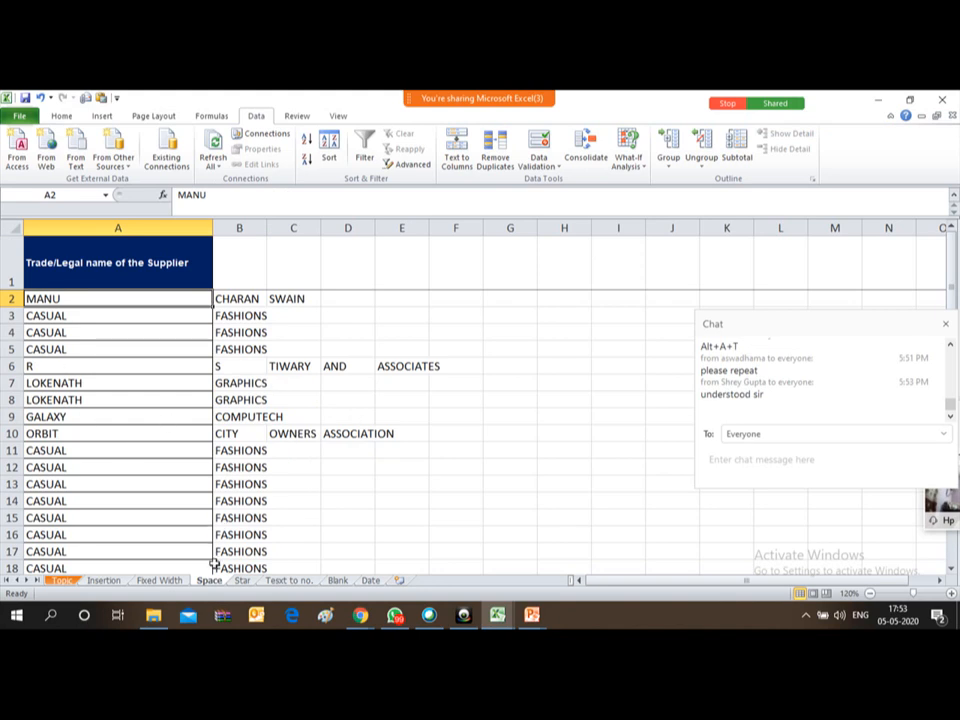
# Open the Star sheet and look through its supplier name column down to the last entry and back to the header.
pyautogui.click(243, 581)
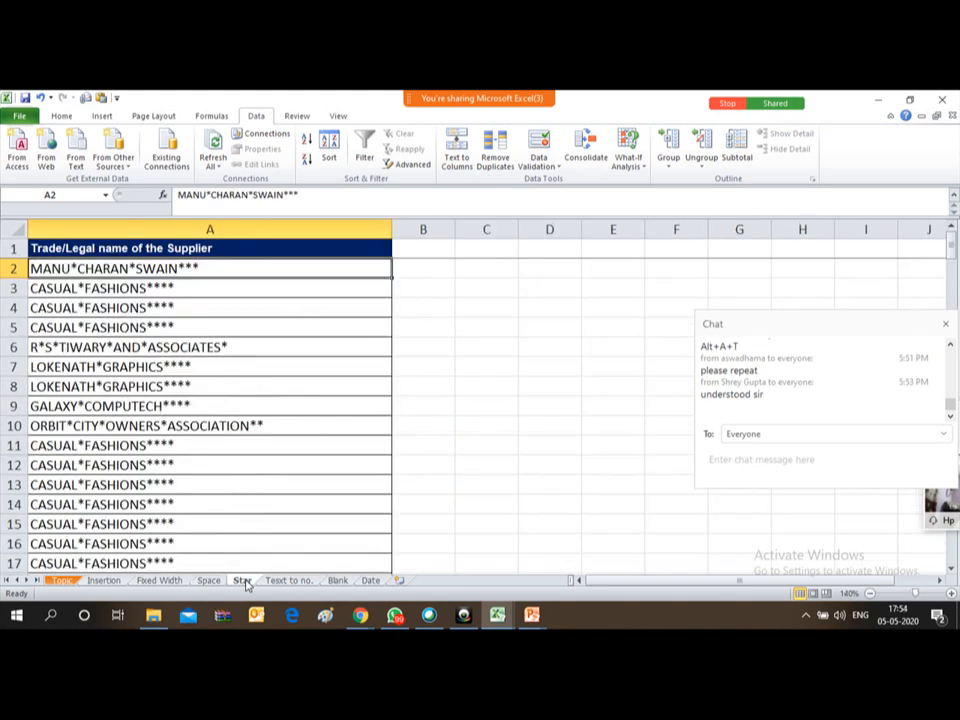
pyautogui.press('Up')
pyautogui.press('Down')
pyautogui.press('Down')
pyautogui.press('Down')
pyautogui.hotkey('ctrl', 'Down')
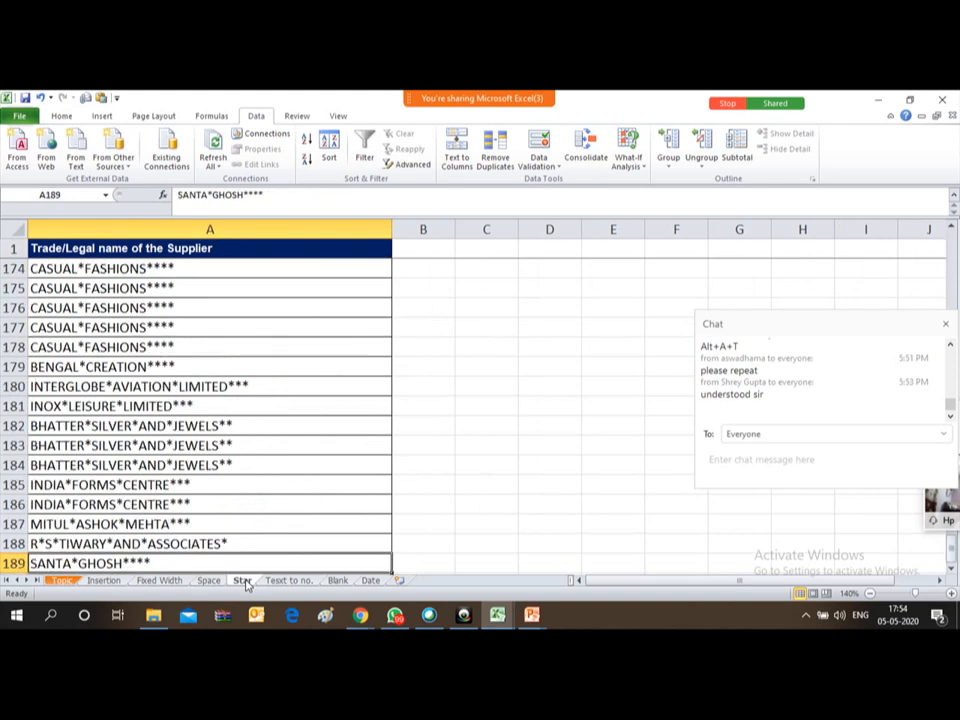
pyautogui.press('Down')
pyautogui.press('Down')
pyautogui.hotkey('ctrl', 'Up')
pyautogui.hotkey('ctrl', 'Up')
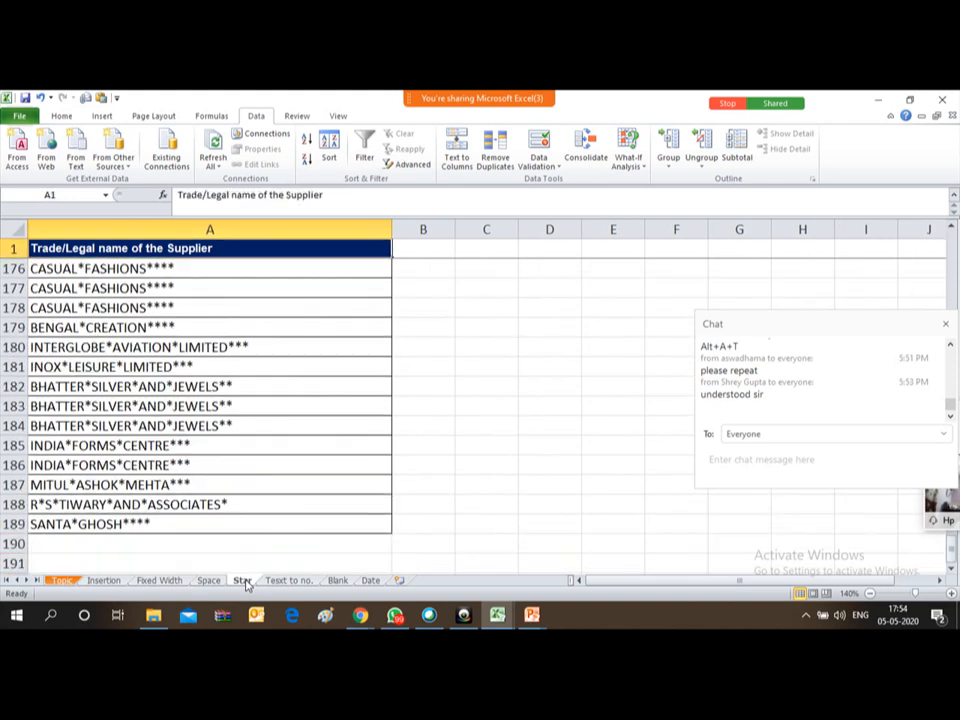
# Examine row by row how asterisks separate and trail the words in the supplier names down to row 47.
pyautogui.press('Down')
pyautogui.press('Down')
pyautogui.press('Down')
pyautogui.press('Down')
pyautogui.press('Up')
pyautogui.press('Up')
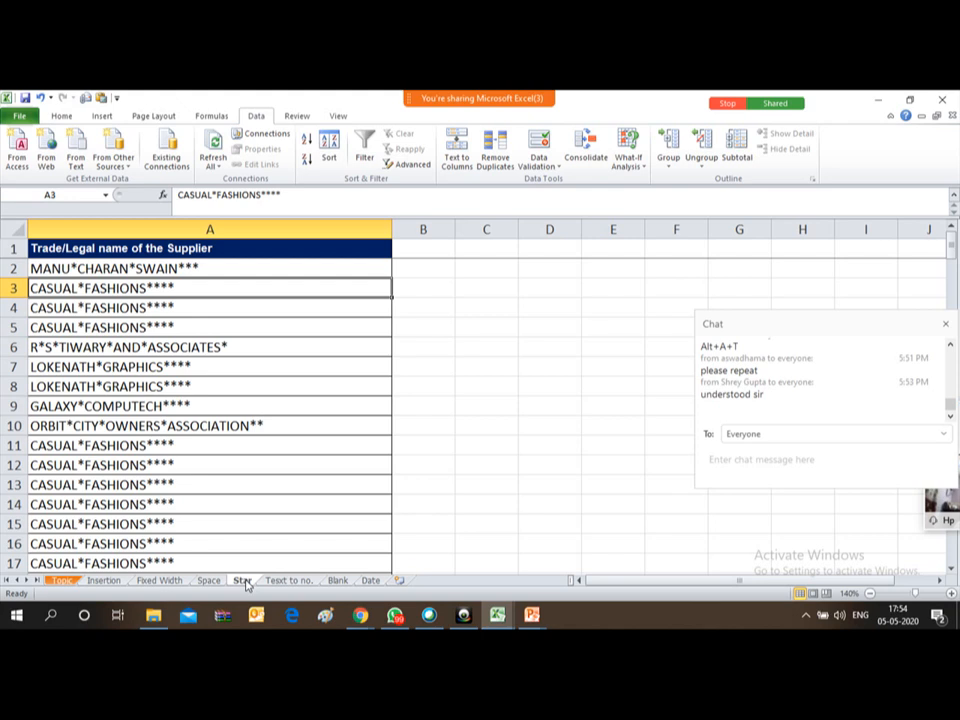
pyautogui.press('Up')
pyautogui.press('Up')
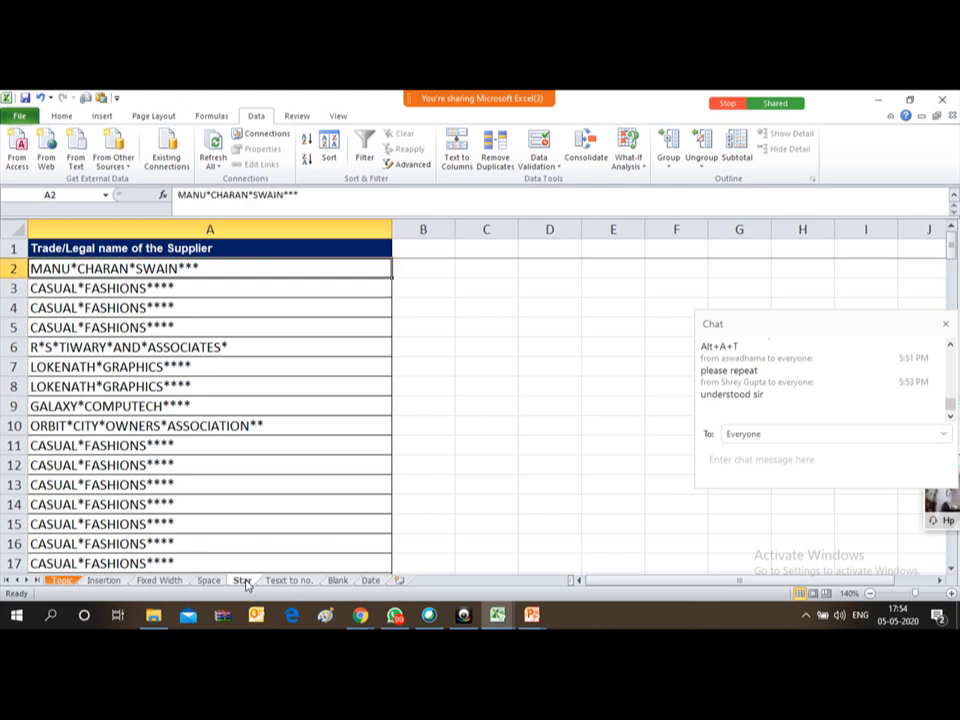
pyautogui.press('Down')
pyautogui.press('Down')
pyautogui.press('Down')
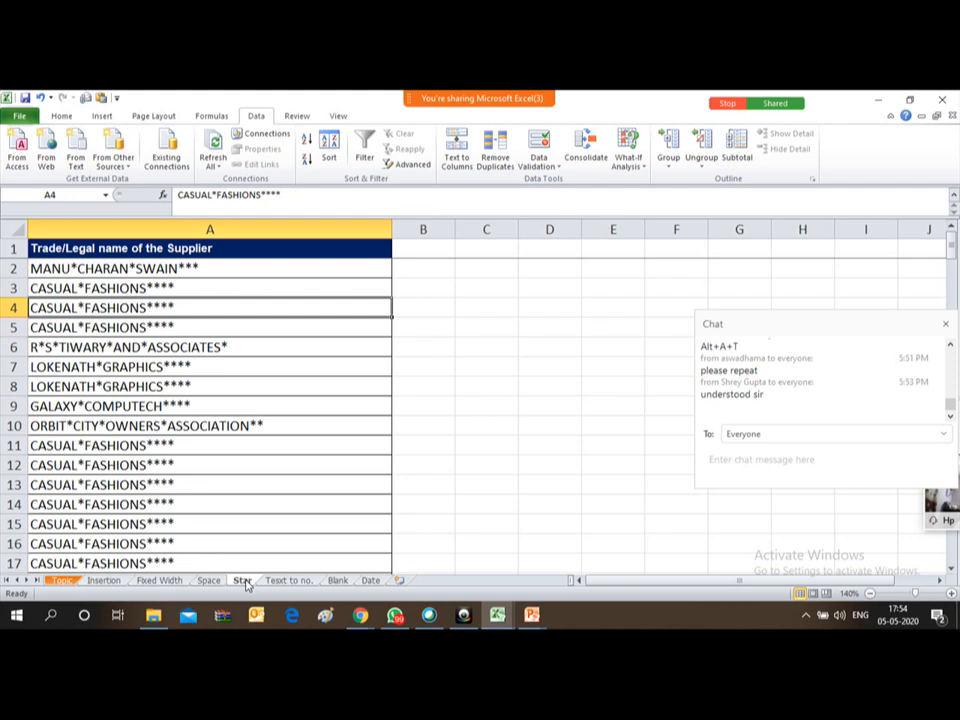
pyautogui.press('Down')
pyautogui.press('Down')
pyautogui.press('Down')
pyautogui.press('Down')
pyautogui.press('Down')
pyautogui.press('Down')
pyautogui.press('Down')
pyautogui.press('Down')
pyautogui.press('Down')
pyautogui.press('Down')
pyautogui.press('Down')
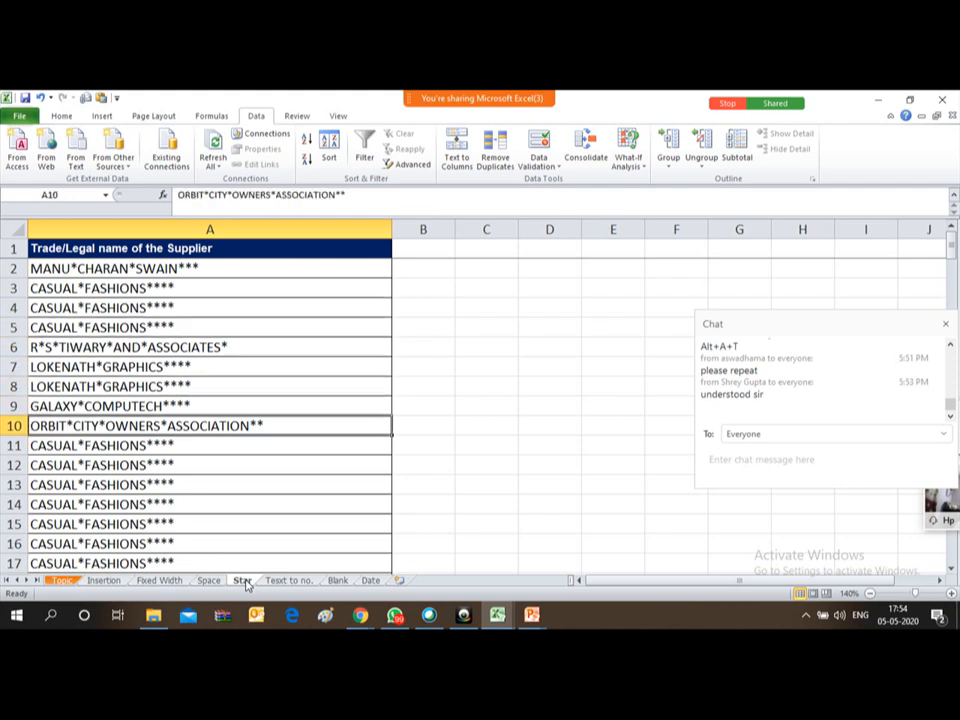
pyautogui.press('Down')
pyautogui.press('Down')
pyautogui.press('Down')
pyautogui.press('Down')
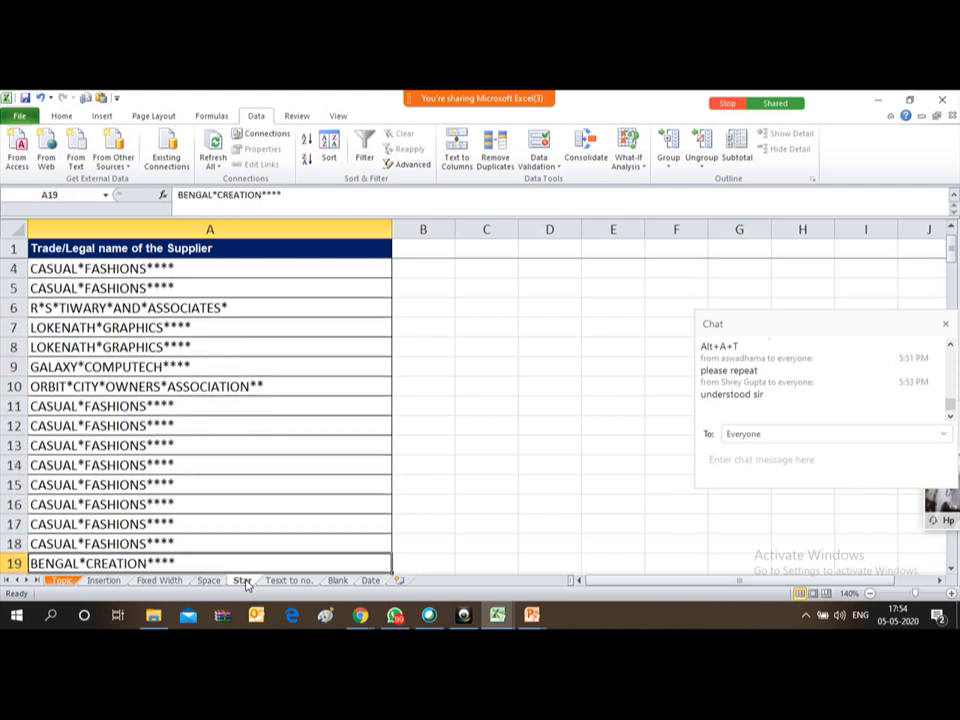
pyautogui.press('Up')
pyautogui.press('Up')
pyautogui.press('Up')
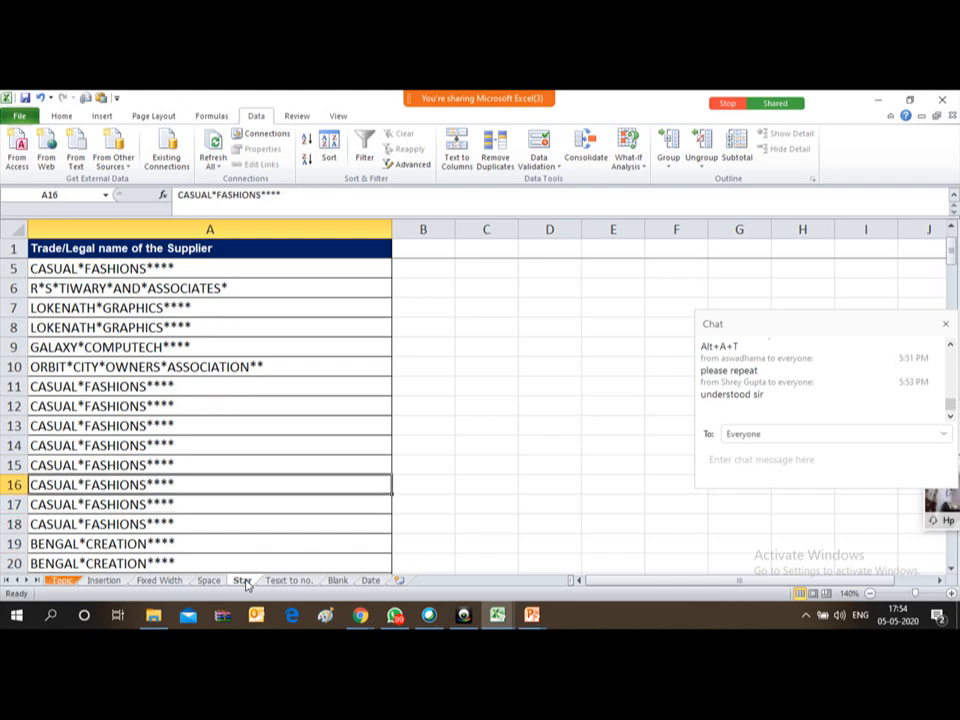
pyautogui.press('Down')
pyautogui.press('Down')
pyautogui.press('Down')
pyautogui.press('Down')
pyautogui.press('Down')
pyautogui.press('Down')
pyautogui.press('Down')
pyautogui.press('Down')
pyautogui.press('Down')
pyautogui.press('Down')
pyautogui.press('Down')
pyautogui.press('Down')
pyautogui.press('Down')
pyautogui.press('Down')
pyautogui.press('Down')
pyautogui.press('Down')
pyautogui.press('Down')
pyautogui.press('Down')
pyautogui.press('Down')
pyautogui.press('Down')
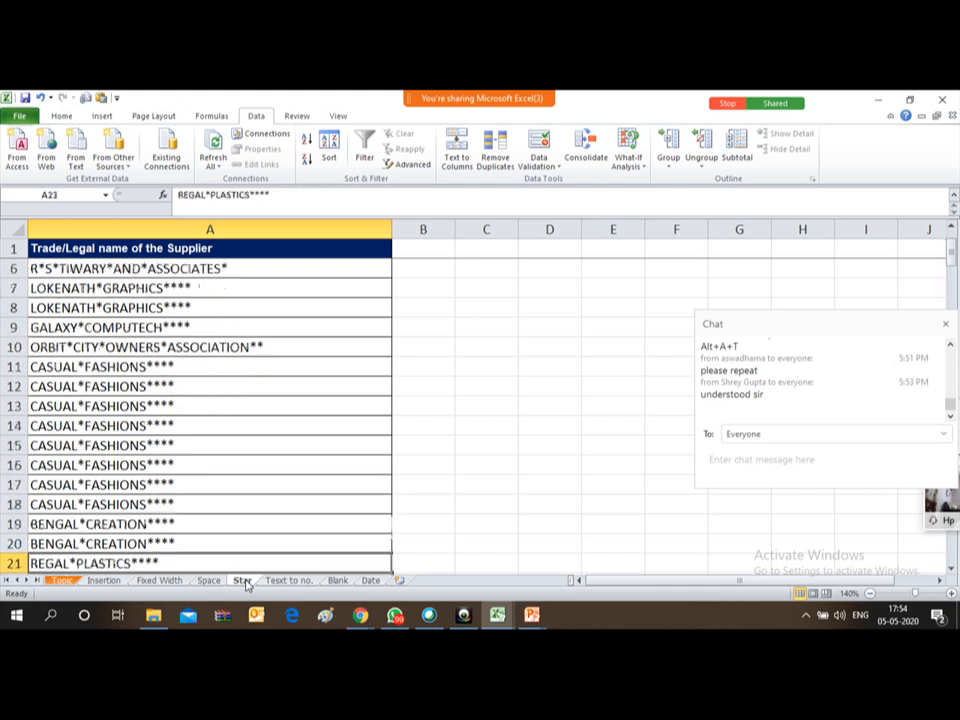
pyautogui.press('Down')
pyautogui.press('Down')
pyautogui.press('Down')
pyautogui.press('Down')
pyautogui.press('Down')
pyautogui.press('Down')
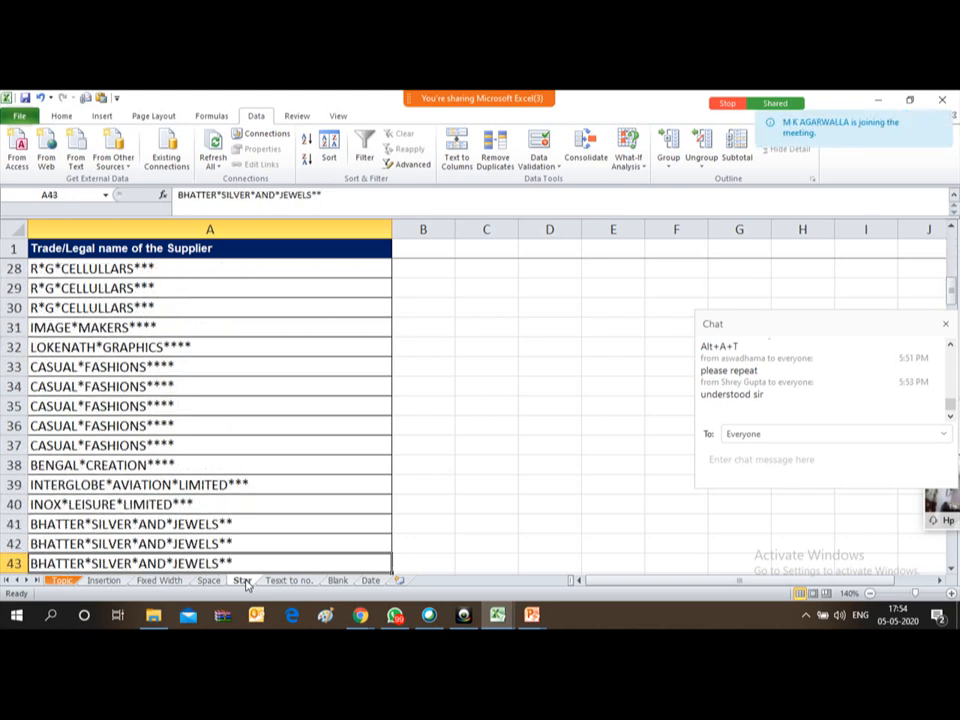
pyautogui.press('Down')
pyautogui.press('Down')
pyautogui.press('Down')
pyautogui.press('Down')
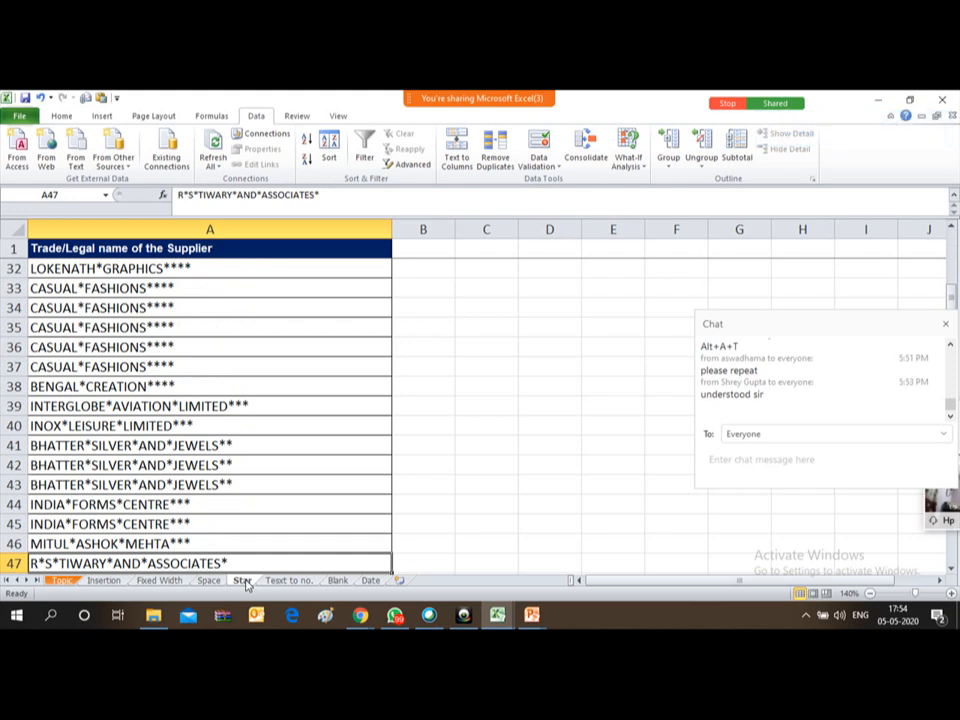
# Check where the supplier list ends and return to the first supplier name in A2.
pyautogui.hotkey('ctrl', 'Up')
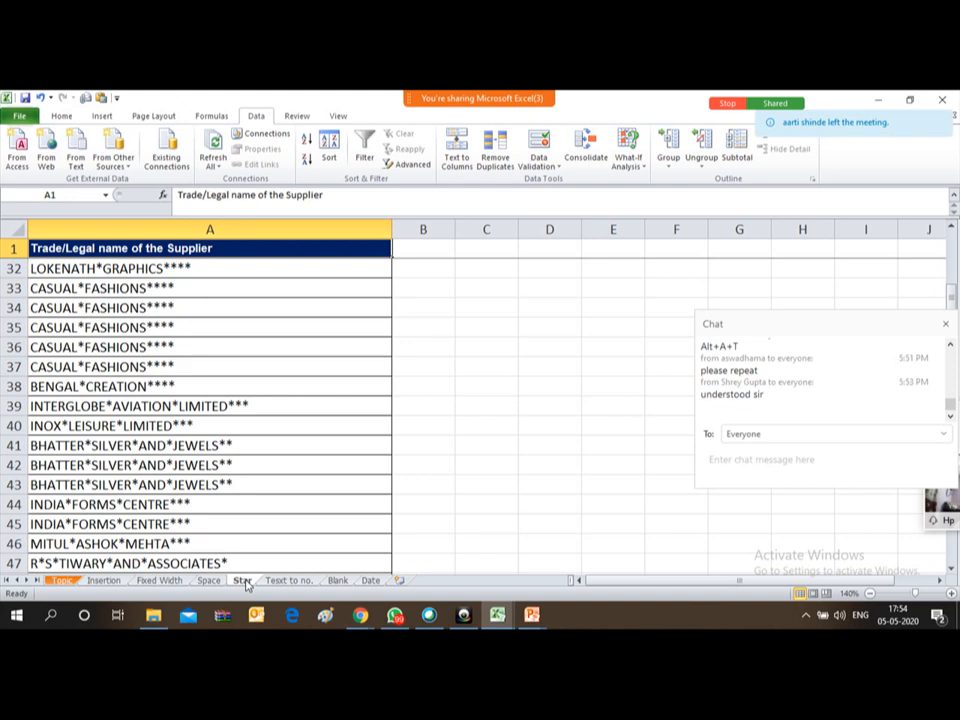
pyautogui.hotkey('ctrl', 'Down')
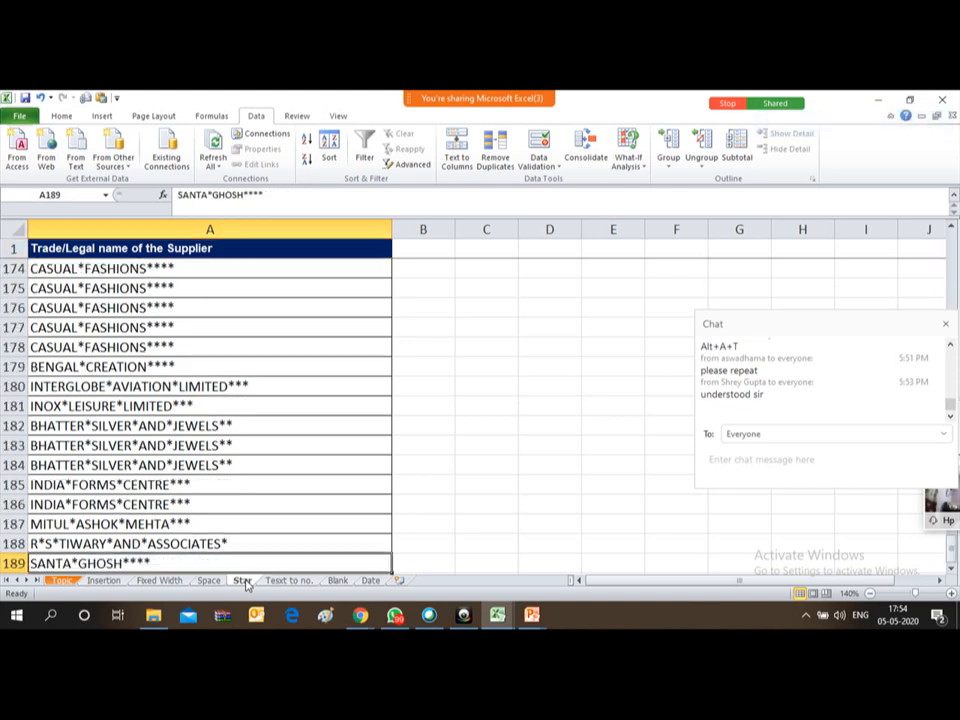
pyautogui.hotkey('ctrl', 'Up')
pyautogui.press('Down')
pyautogui.press('Down')
pyautogui.press('Up')
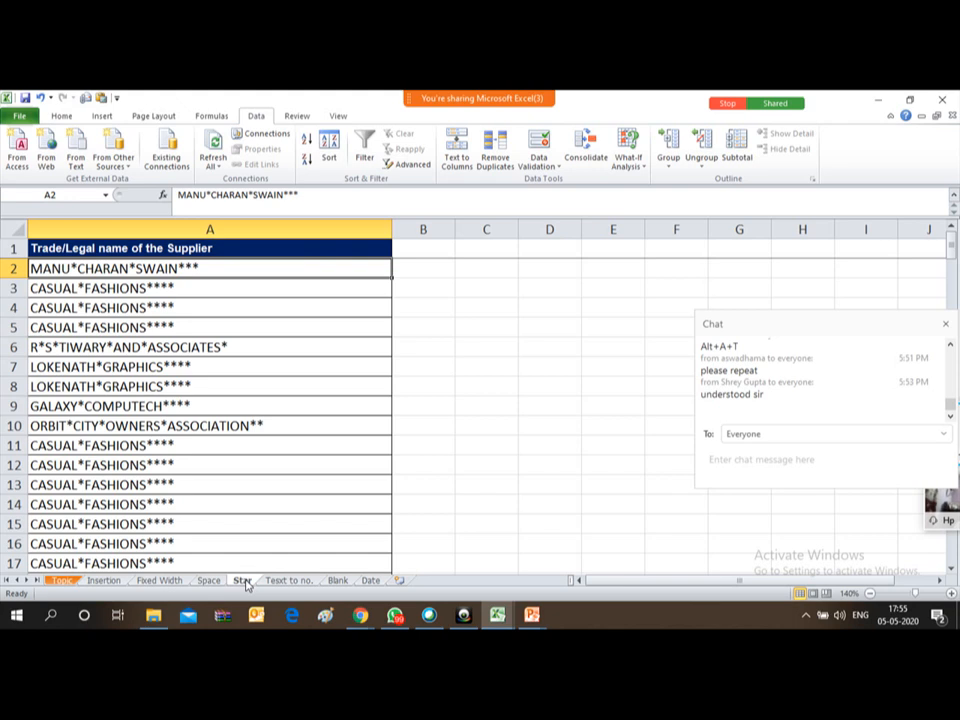
# Mute the unmuted attendee in the meeting's participant list, review the remaining attendees and close the list.
pyautogui.click(243, 581)
pyautogui.moveTo(583, 101)
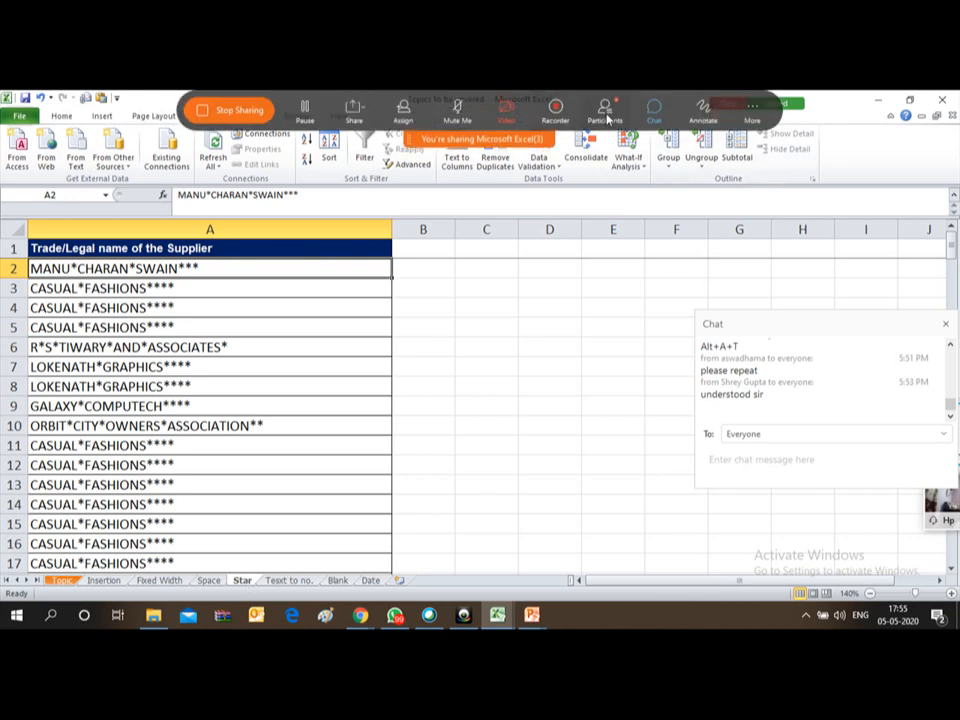
pyautogui.click(605, 104)
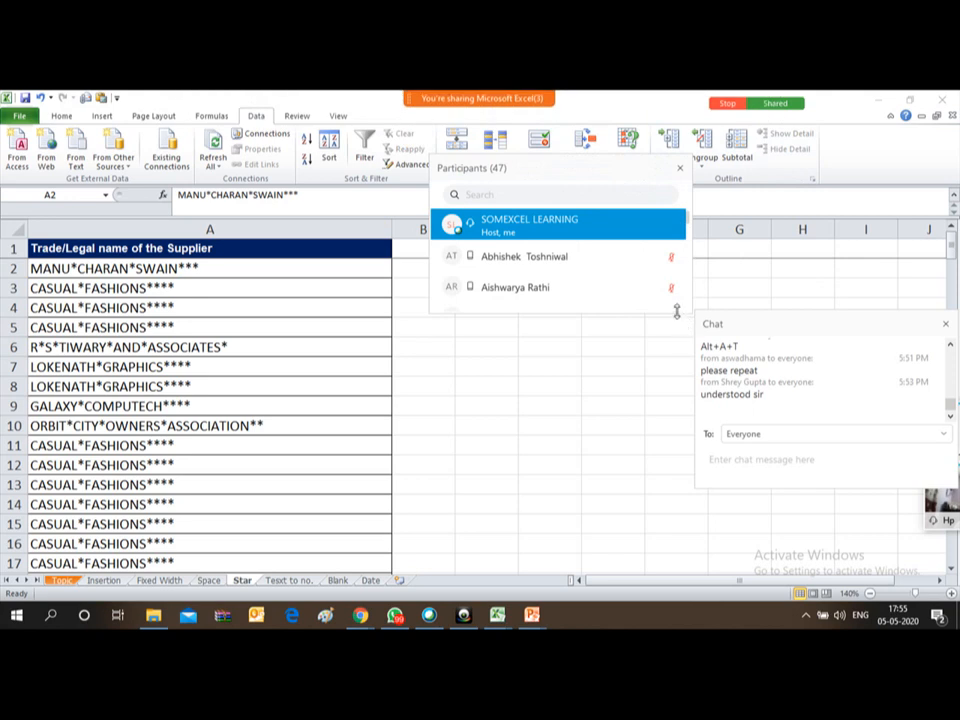
pyautogui.moveTo(677, 313); pyautogui.dragTo(763, 572)
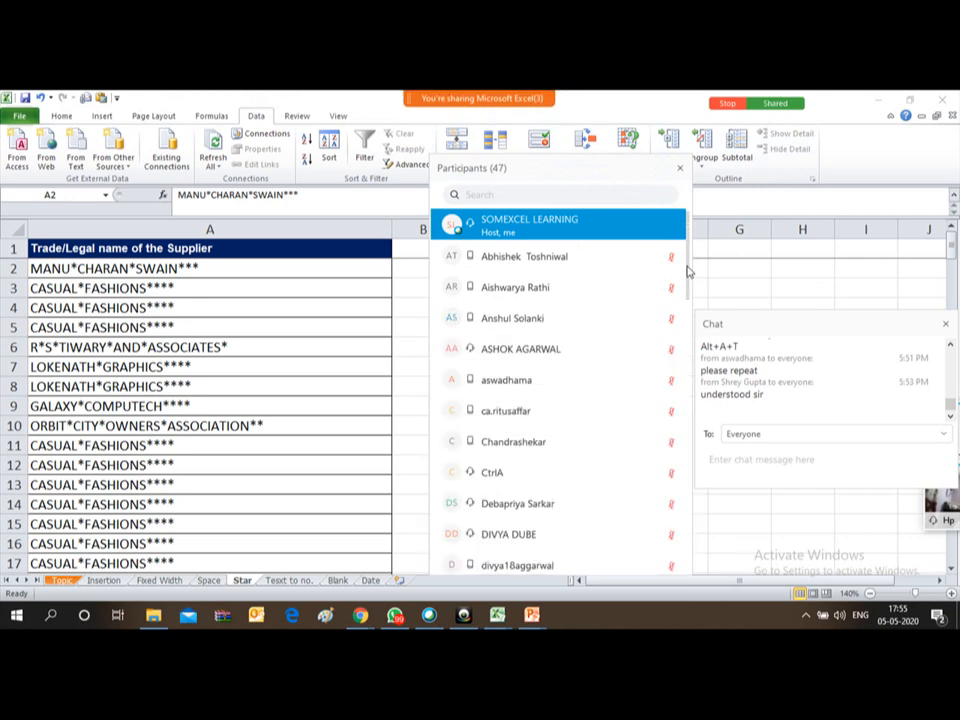
pyautogui.moveTo(688, 272); pyautogui.dragTo(709, 482)
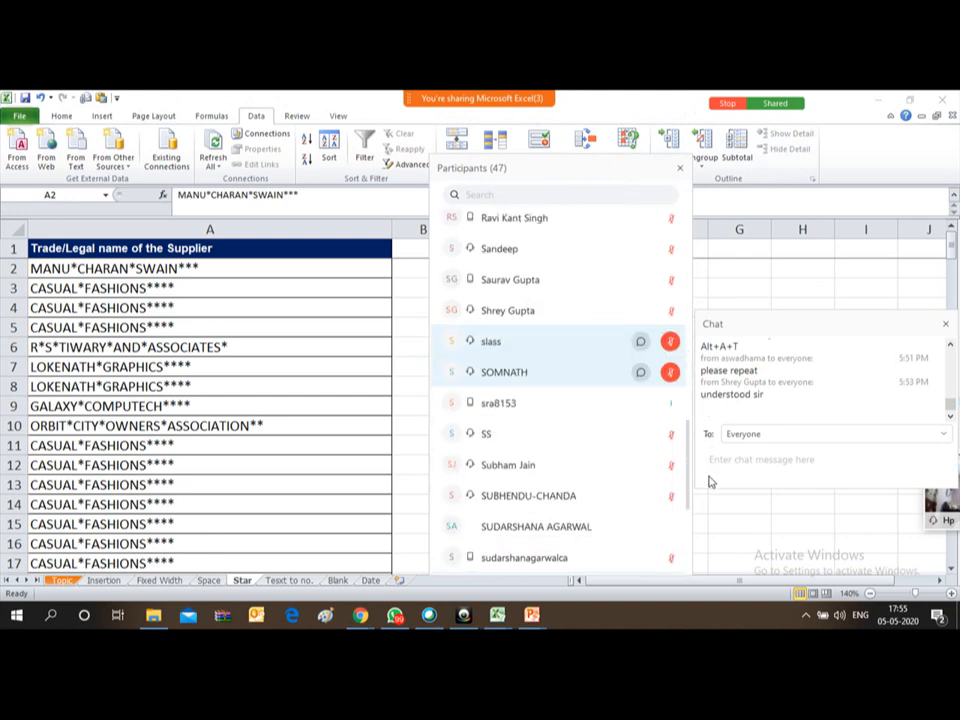
pyautogui.click(671, 397)
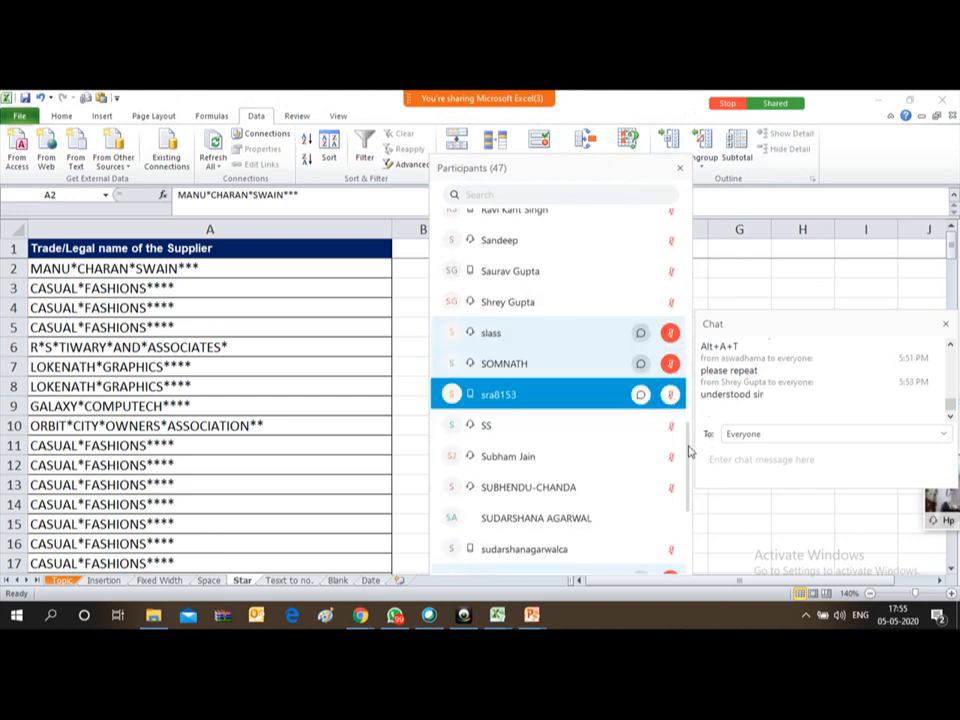
pyautogui.moveTo(688, 456); pyautogui.dragTo(697, 494)
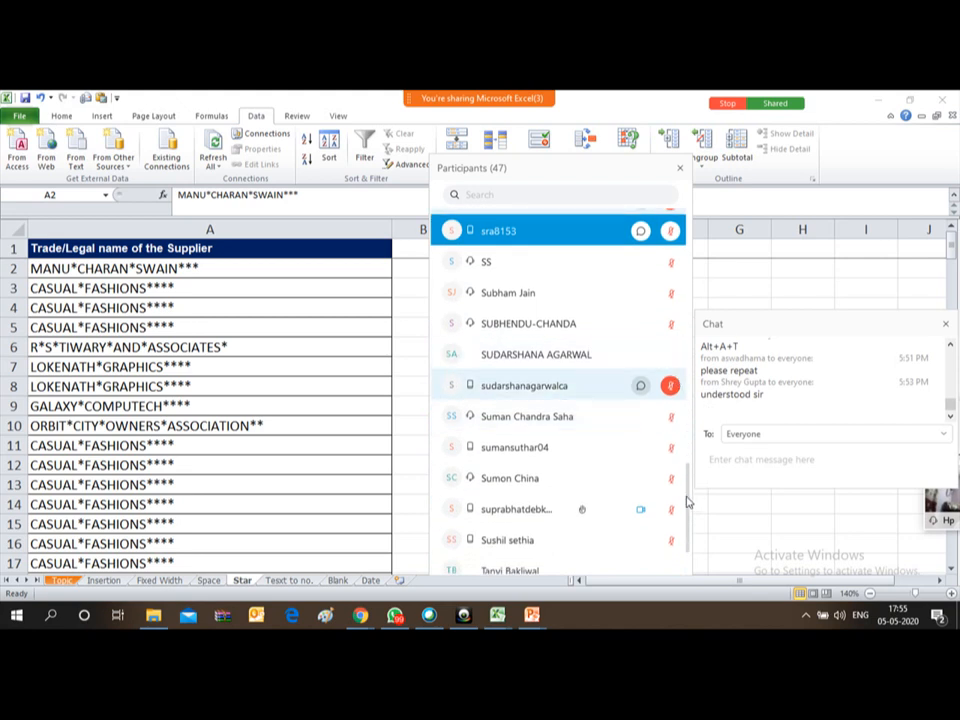
pyautogui.moveTo(686, 501); pyautogui.dragTo(692, 568)
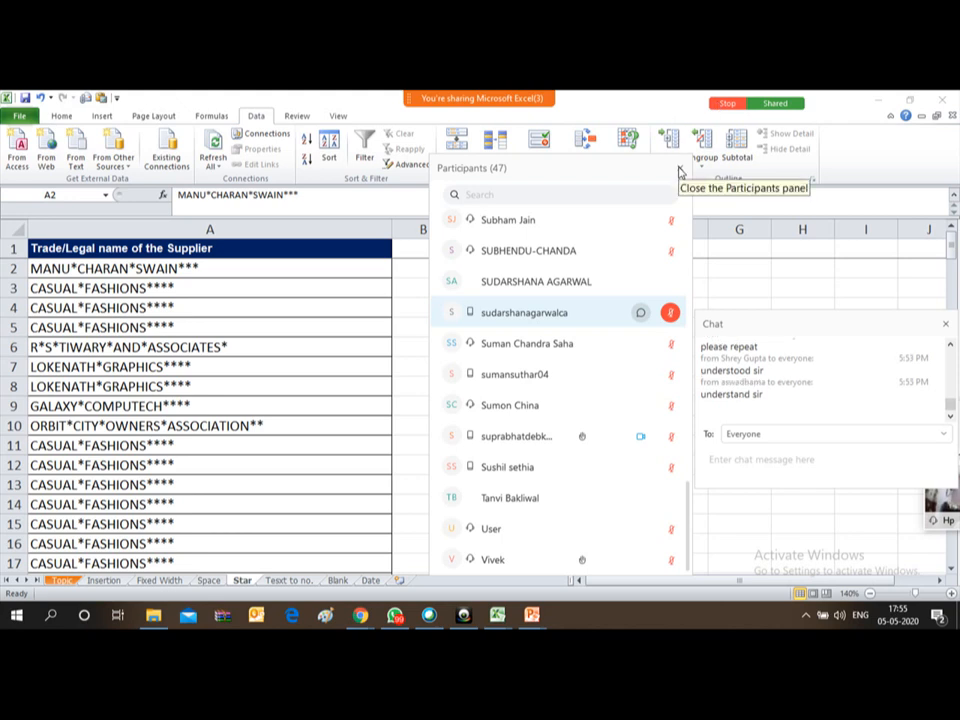
pyautogui.click(680, 172)
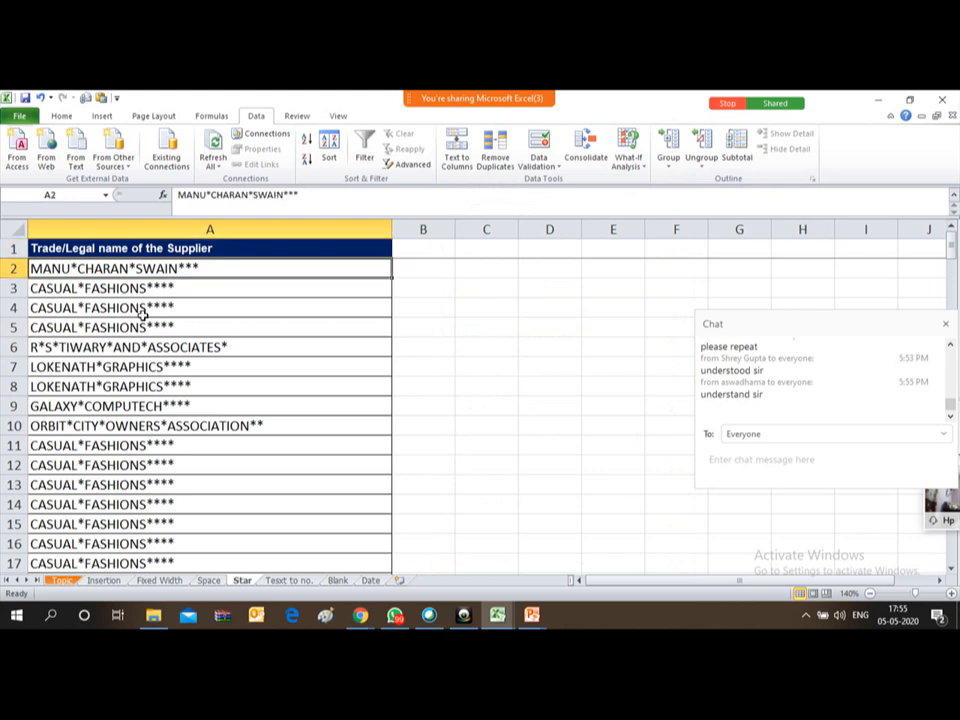
# Start Text to Columns on the supplier names in A2:A189, with Delimited as the original data type.
pyautogui.hotkey('ctrl', 'shift', 'Down')
pyautogui.hotkey('shift', 'Down')
pyautogui.hotkey('shift', 'Down')
pyautogui.hotkey('shift', 'Up')
pyautogui.hotkey('shift', 'Up')
pyautogui.hotkey('shift', 'Up')
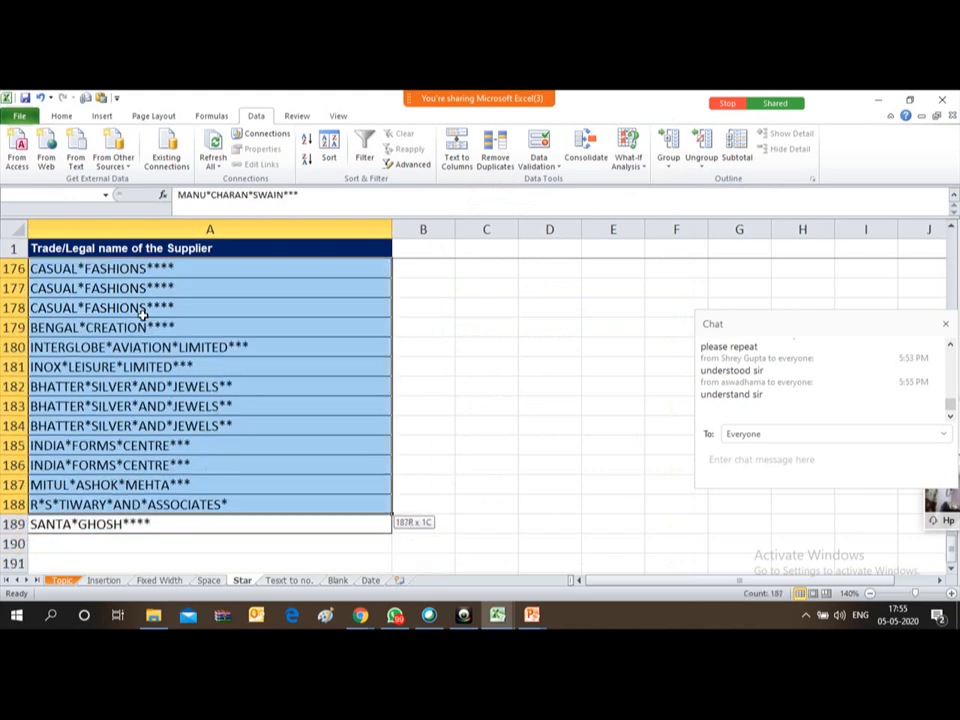
pyautogui.hotkey('shift', 'Down')
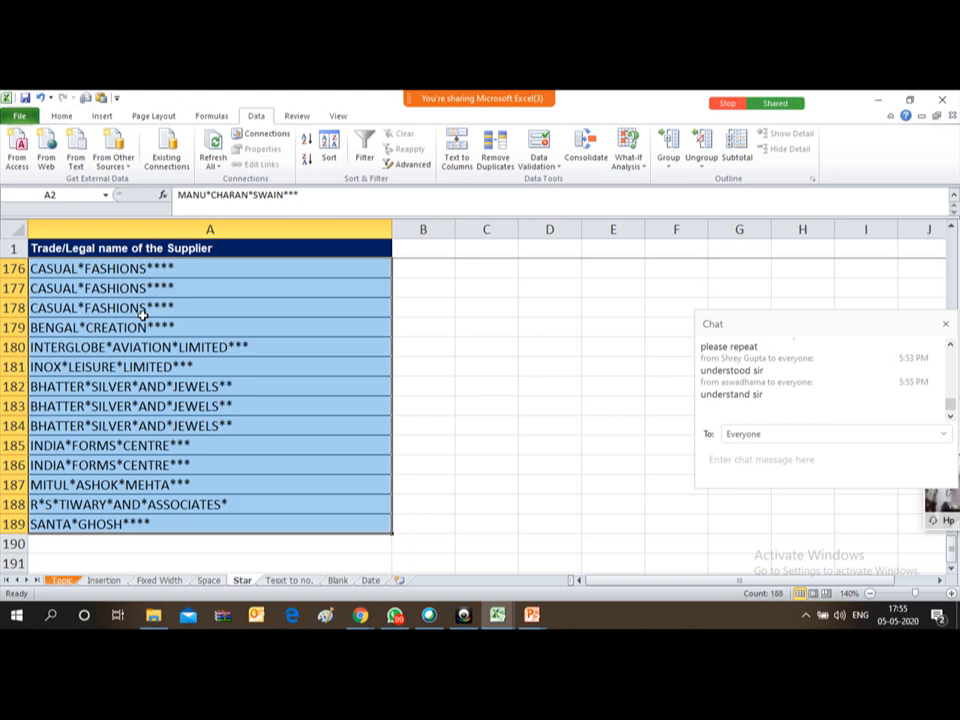
pyautogui.hotkey('alt', 'a')
pyautogui.press('e')
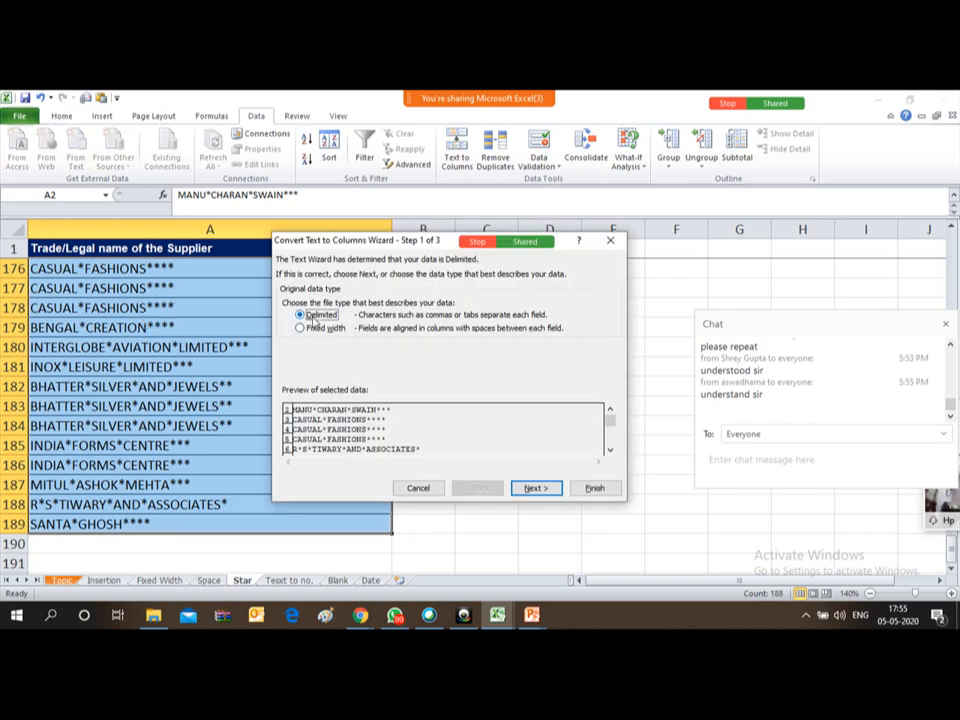
pyautogui.click(536, 488)
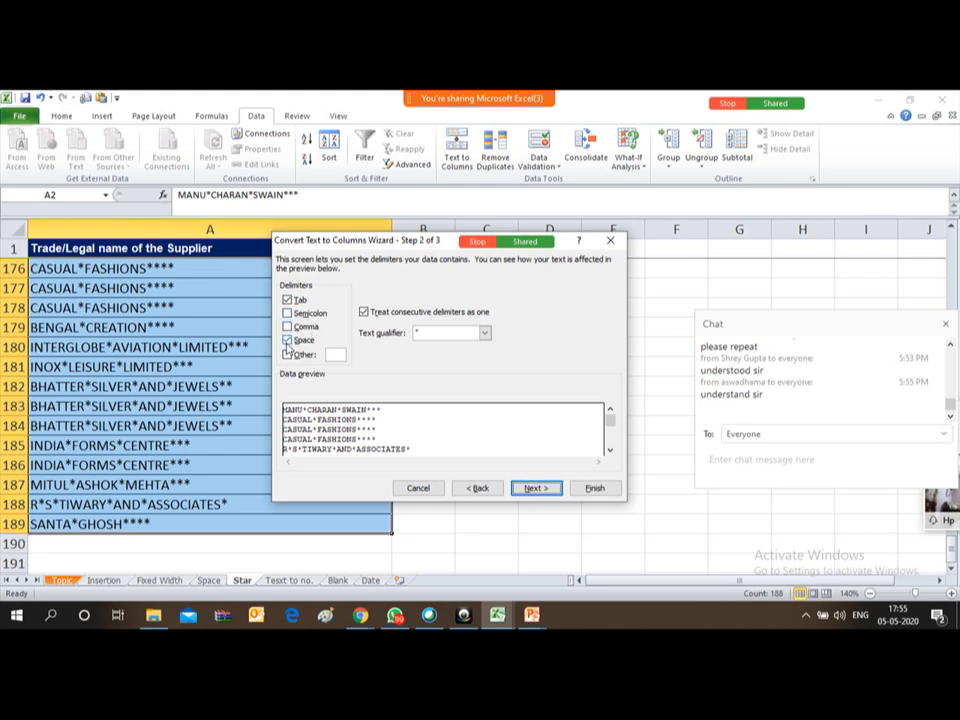
# Replace the Space delimiter with the custom character *, keep Tab, and finish the split in General format from A2.
pyautogui.click(287, 341)
pyautogui.click(287, 355)
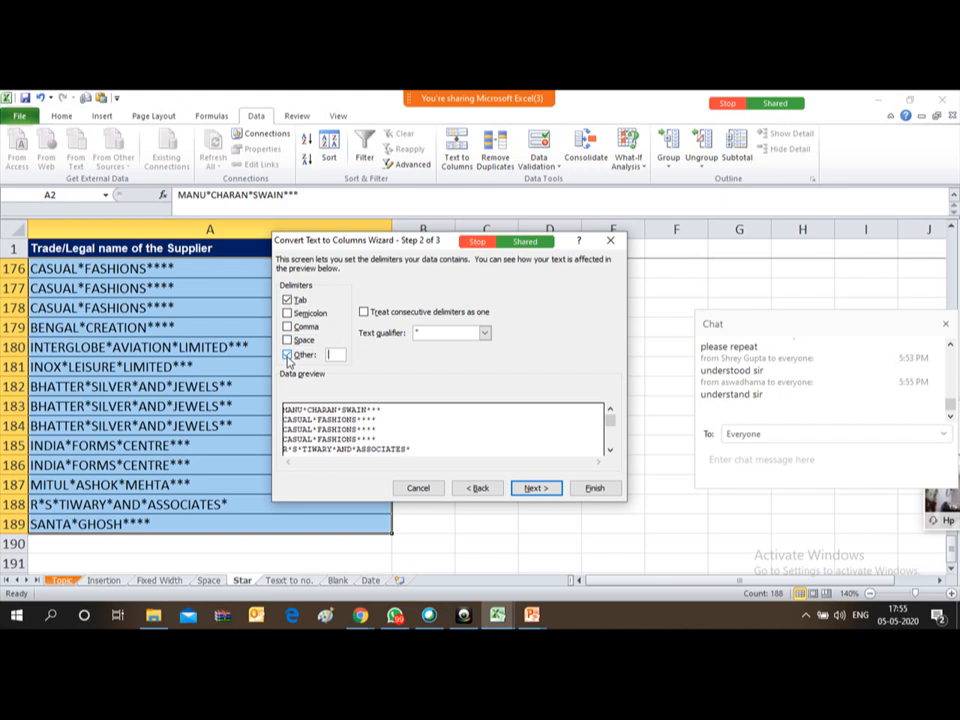
pyautogui.click(341, 354)
pyautogui.write('*')
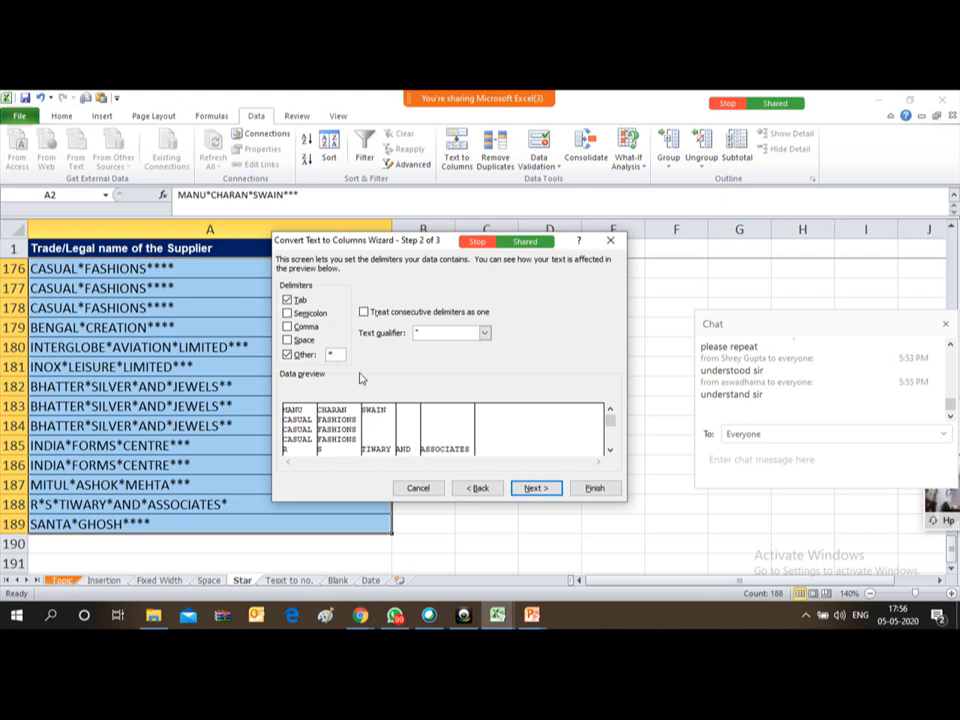
pyautogui.click(536, 489)
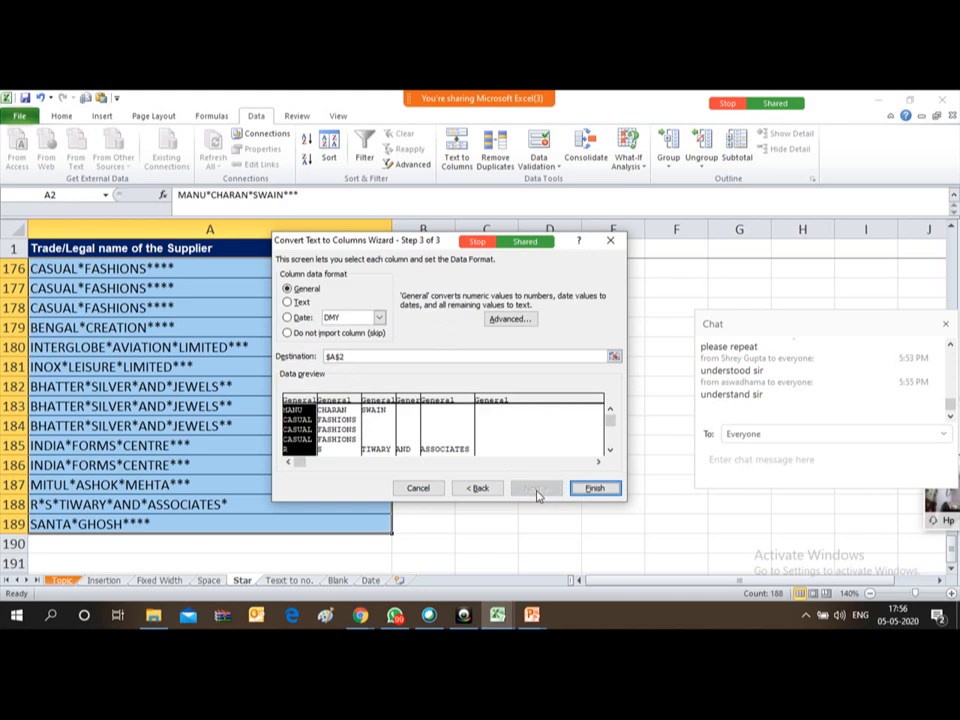
pyautogui.click(596, 489)
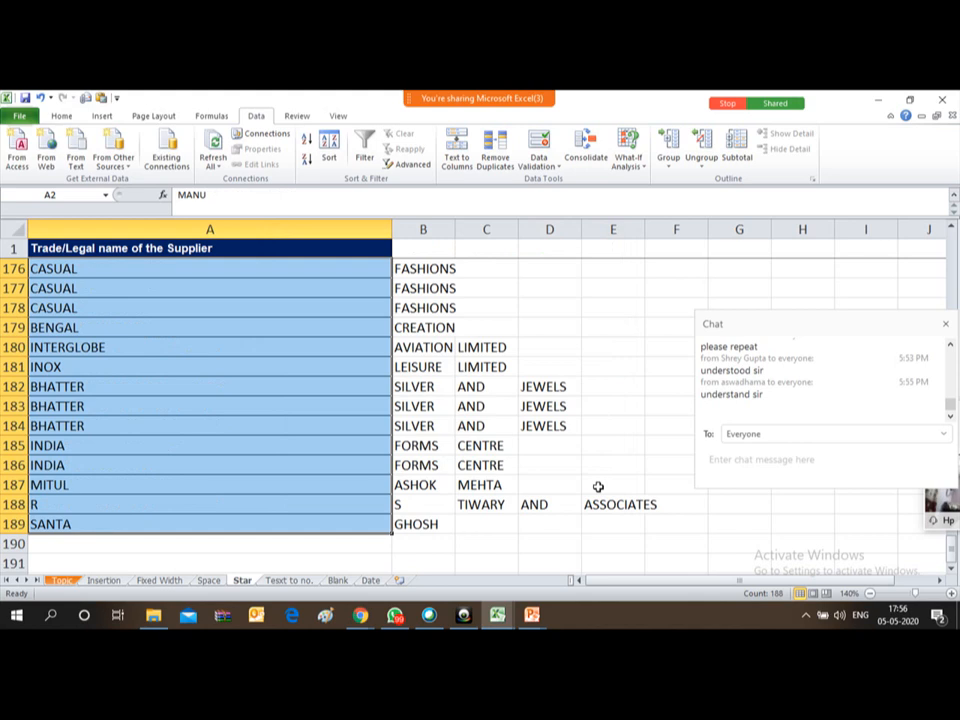
# Check the split supplier names in the top rows of the Star sheet, and open the Tesxt to no. sheet.
pyautogui.press('Up')
pyautogui.press('Down')
pyautogui.press('Down')
pyautogui.press('Down')
pyautogui.press('Down')
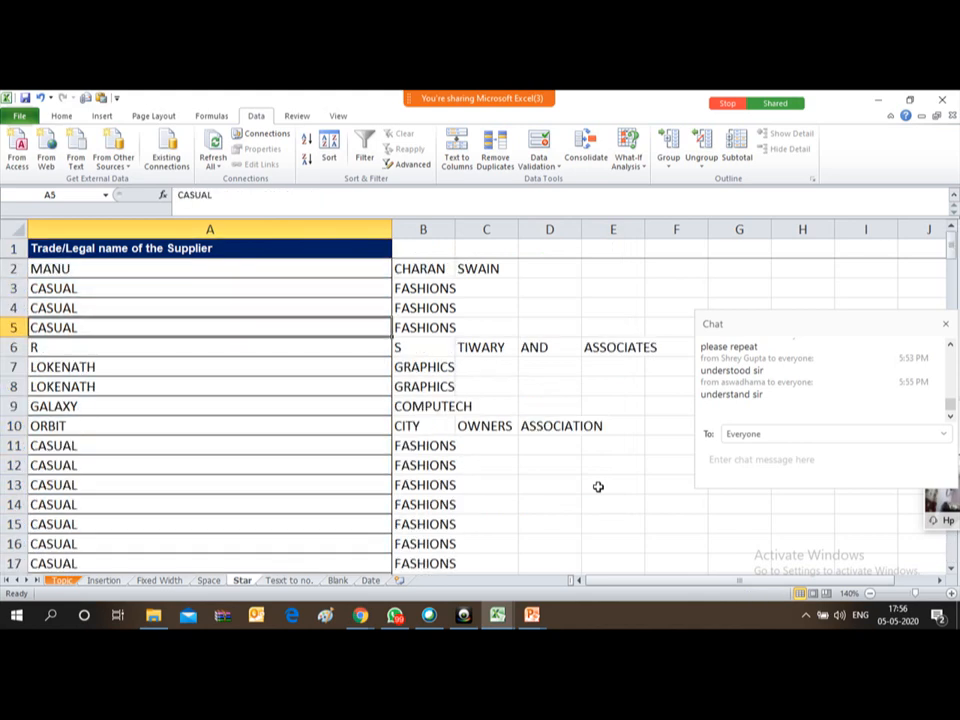
pyautogui.press('Up')
pyautogui.press('Up')
pyautogui.press('Up')
pyautogui.press('Up')
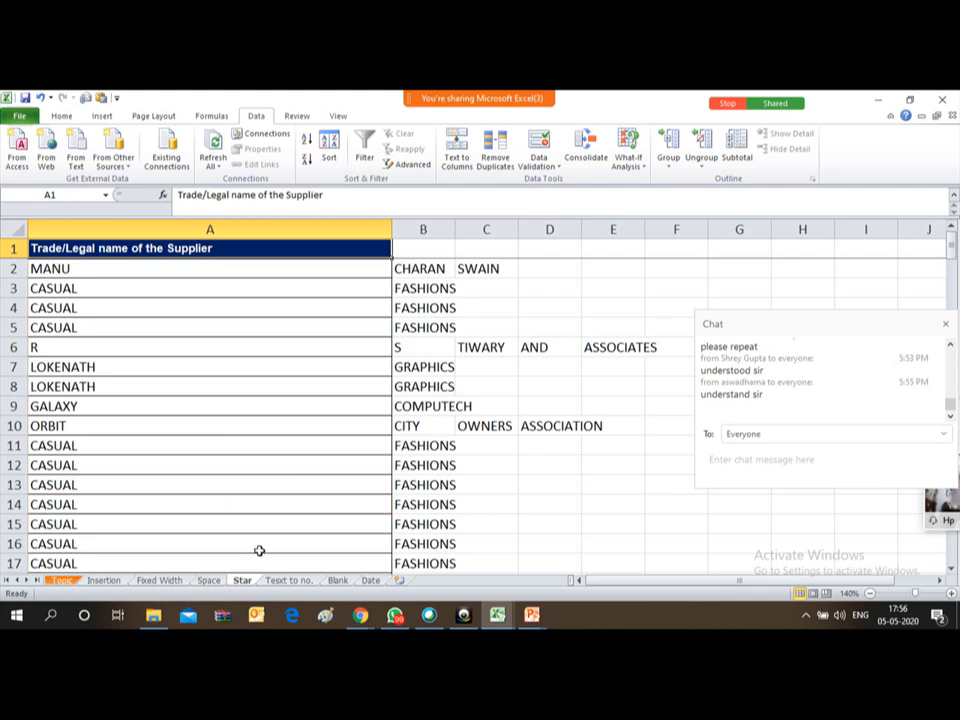
pyautogui.click(289, 581)
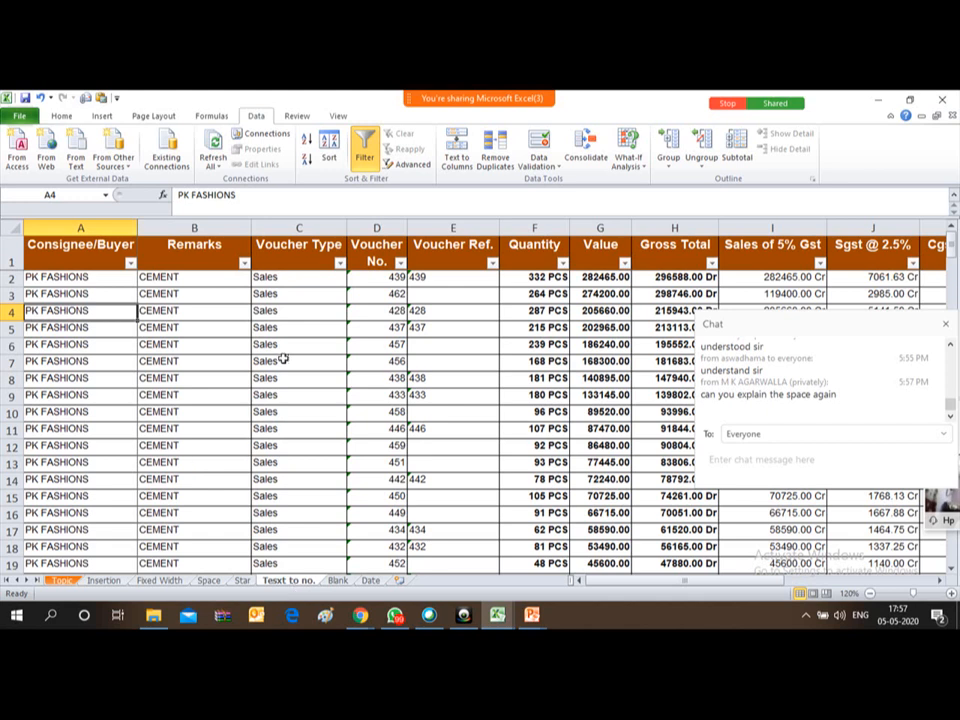
# Look across the first rows of the sales table, from the voucher columns to the tax columns and back to Gross Total.
pyautogui.click(380, 289)
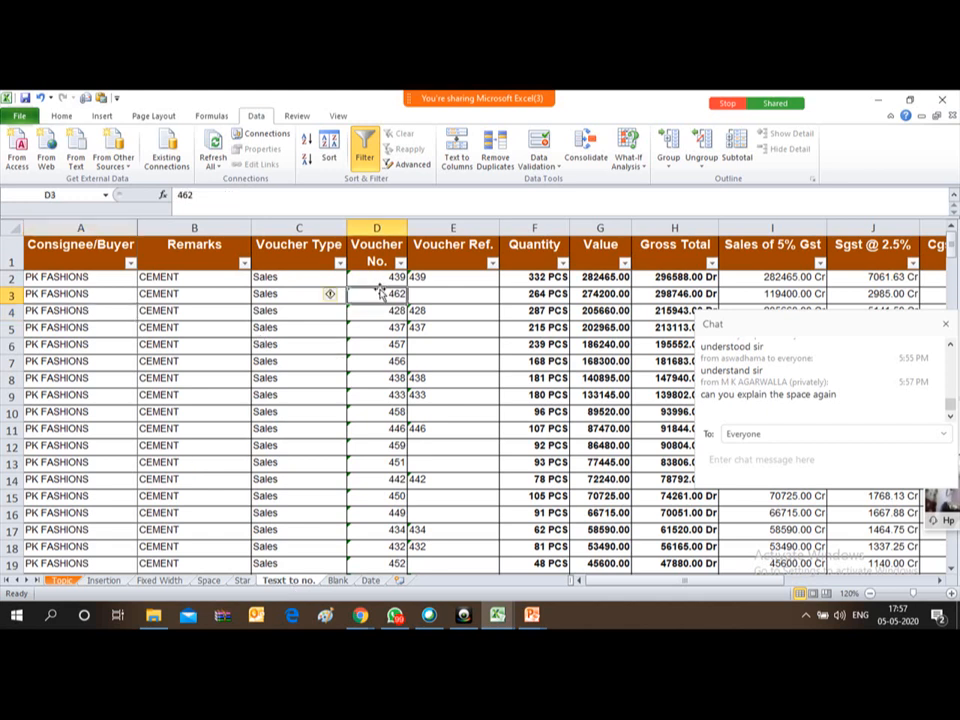
pyautogui.press('Right')
pyautogui.press('Right')
pyautogui.press('Right')
pyautogui.press('Right')
pyautogui.press('Left')
pyautogui.press('Left')
pyautogui.press('Left')
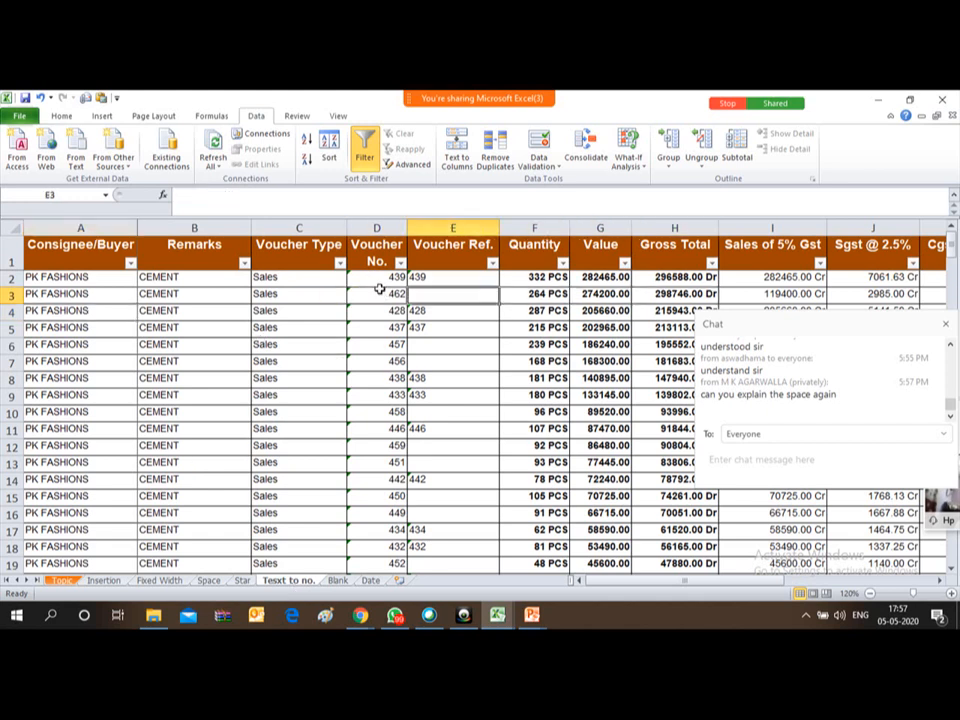
pyautogui.press('Left')
pyautogui.press('Left')
pyautogui.press('Up')
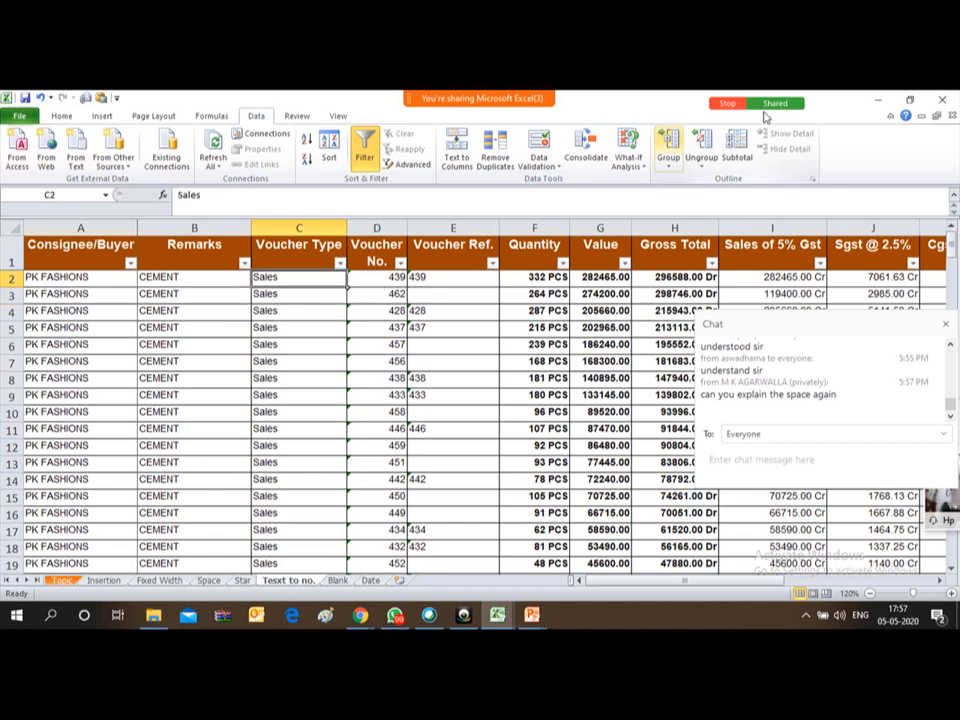
pyautogui.press('Right')
pyautogui.press('Right')
pyautogui.press('Right')
pyautogui.press('Right')
pyautogui.press('Right')
pyautogui.press('Right')
pyautogui.press('Right')
pyautogui.press('Right')
pyautogui.press('Right')
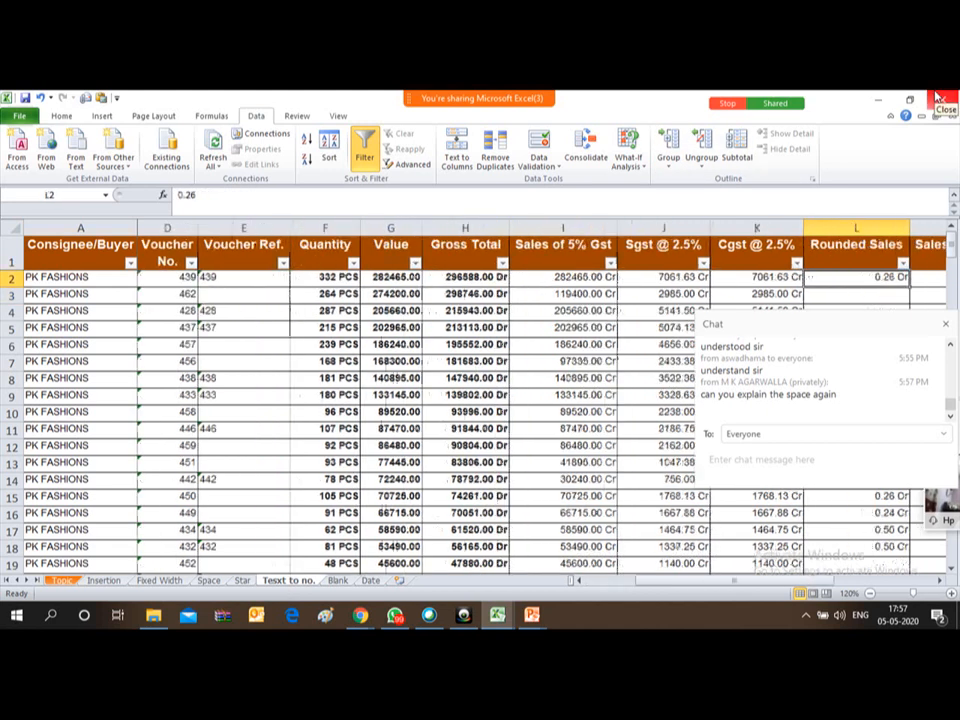
pyautogui.press('Right')
pyautogui.press('Left')
pyautogui.press('Left')
pyautogui.press('Left')
pyautogui.press('Left')
pyautogui.press('Left')
pyautogui.press('Left')
pyautogui.press('Right')
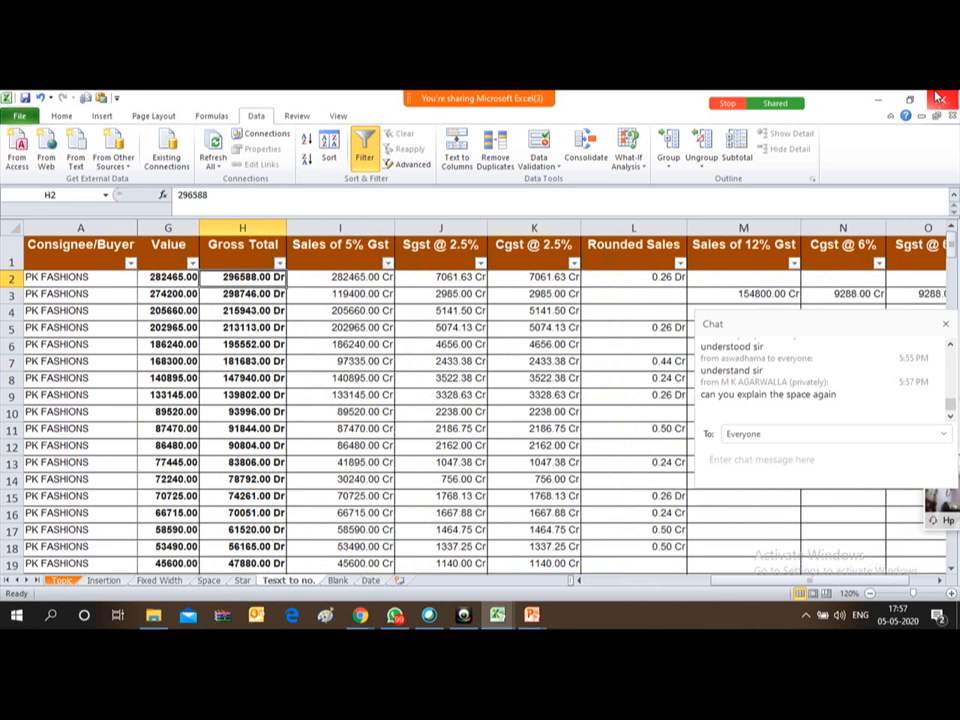
# Select the Gross Total amounts in H2:H14 to check their sum.
pyautogui.hotkey('shift', 'Down')
pyautogui.hotkey('shift', 'Down')
pyautogui.hotkey('shift', 'Down')
pyautogui.hotkey('shift', 'Down')
pyautogui.hotkey('shift', 'Down')
pyautogui.hotkey('shift', 'Down')
pyautogui.hotkey('shift', 'Down')
pyautogui.hotkey('shift', 'Down')
pyautogui.hotkey('shift', 'Down')
pyautogui.hotkey('shift', 'Down')
pyautogui.hotkey('shift', 'Down')
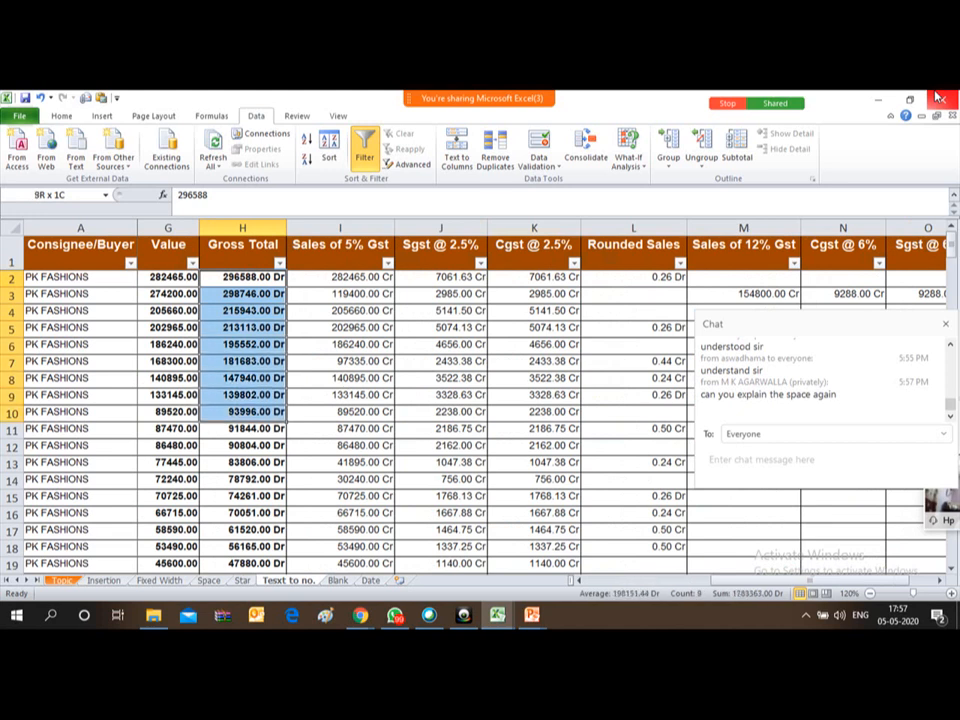
pyautogui.hotkey('shift', 'Down')
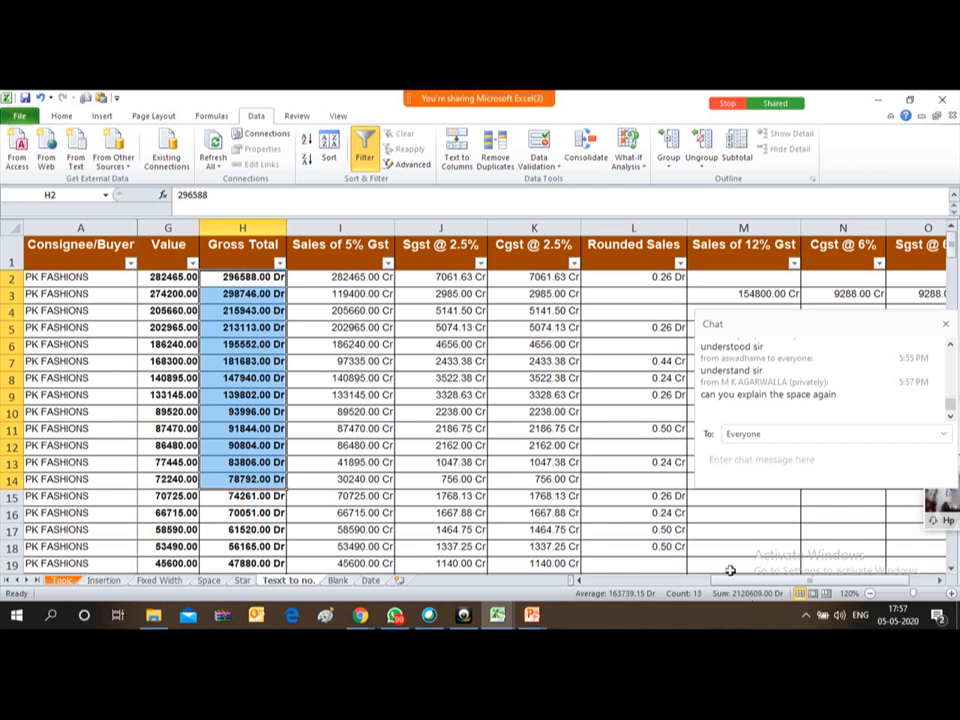
# Select the voucher numbers in D2:D9 to check whether they are summed like the Gross Total amounts.
pyautogui.click(241, 279)
pyautogui.press('Left')
pyautogui.press('Left')
pyautogui.press('Left')
pyautogui.press('Left')
pyautogui.press('Left')
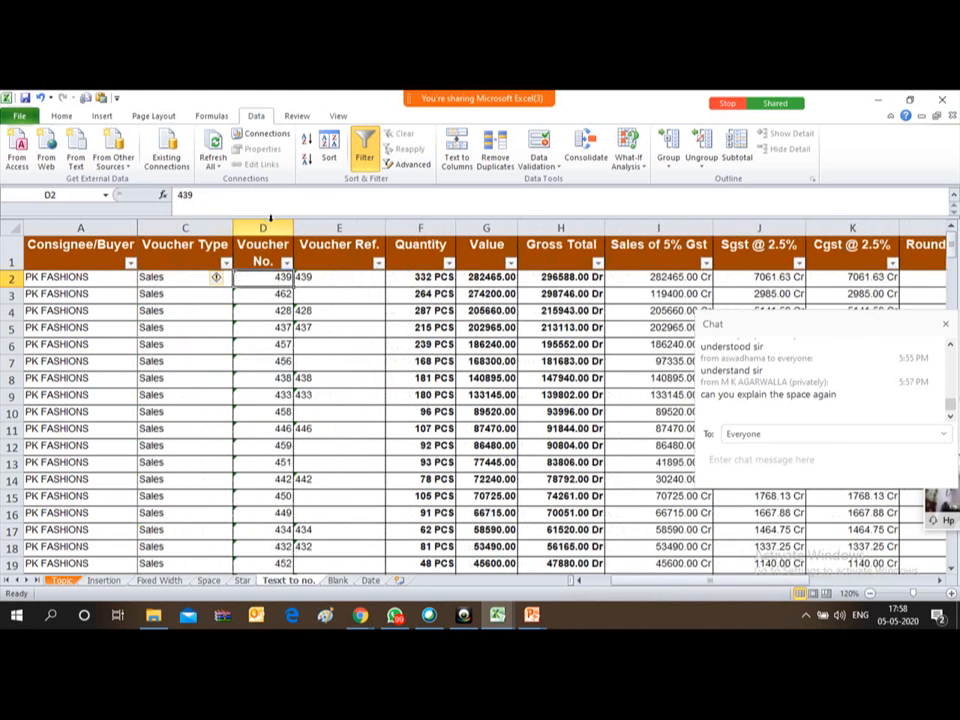
pyautogui.moveTo(263, 277); pyautogui.dragTo(263, 395)
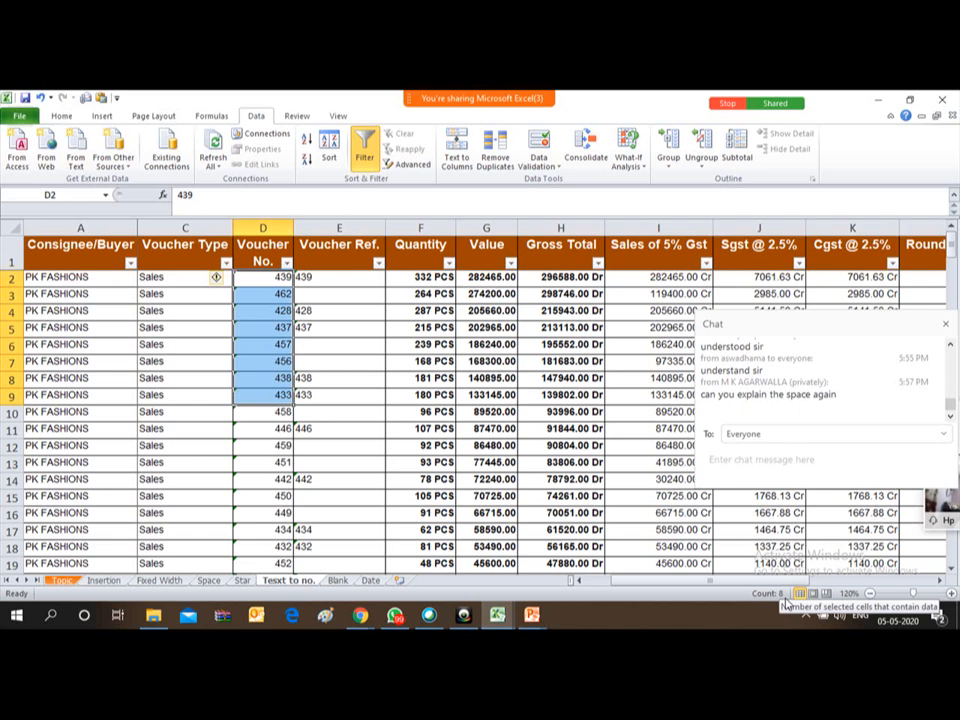
# Inspect flagged cells in the voucher columns and show the error options for the voucher number in D5.
pyautogui.click(350, 325)
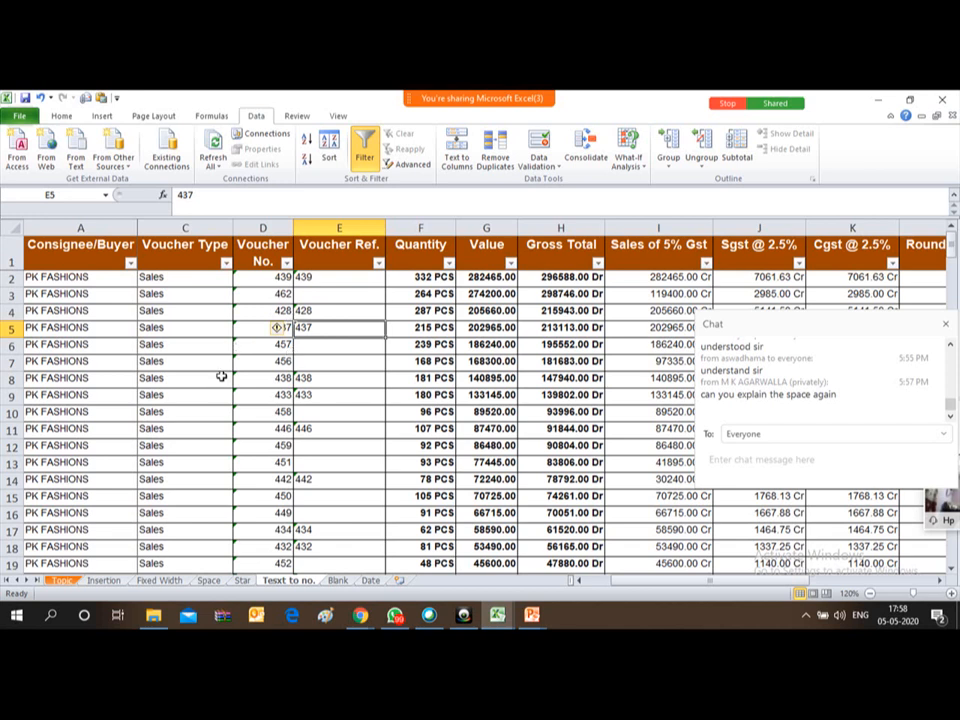
pyautogui.click(280, 360)
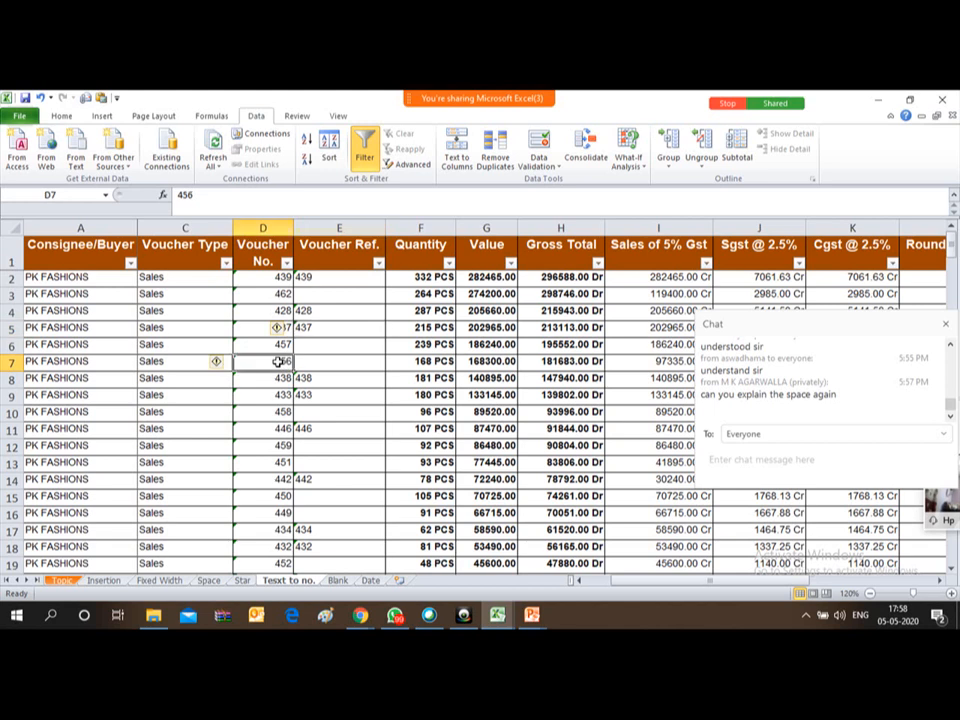
pyautogui.click(278, 325)
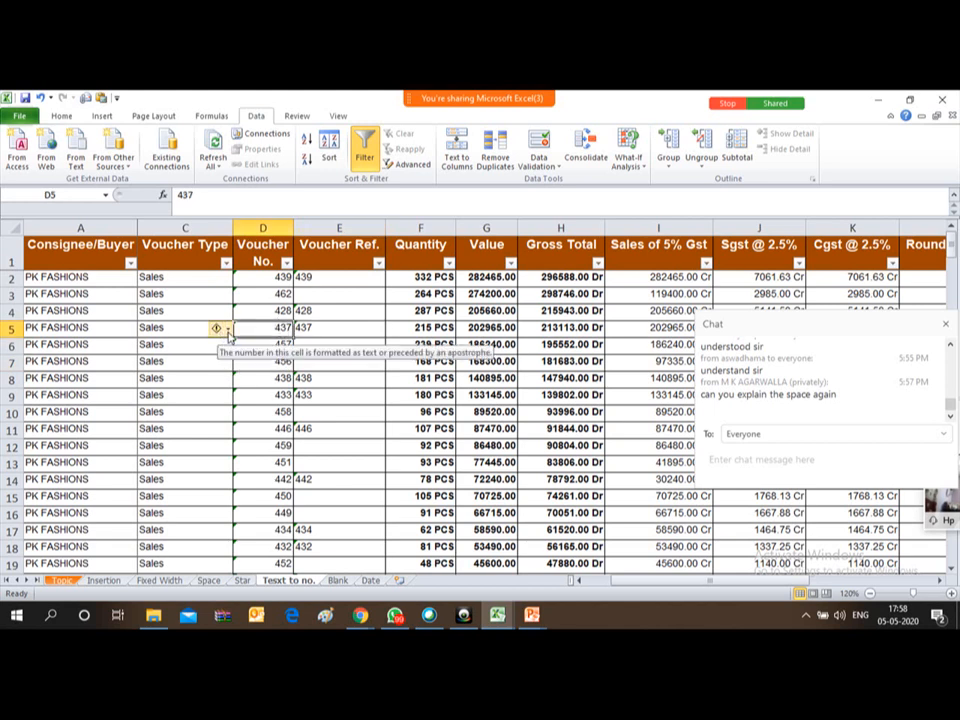
pyautogui.click(228, 334)
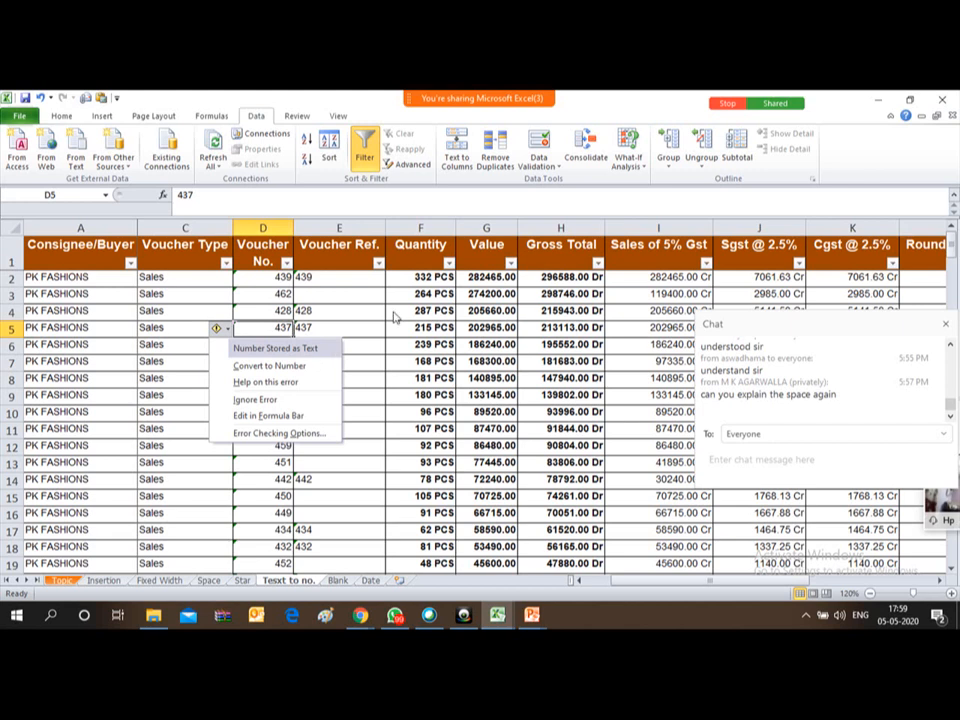
# Select all the voucher numbers in D2:D217.
pyautogui.click(336, 278)
pyautogui.press('Left')
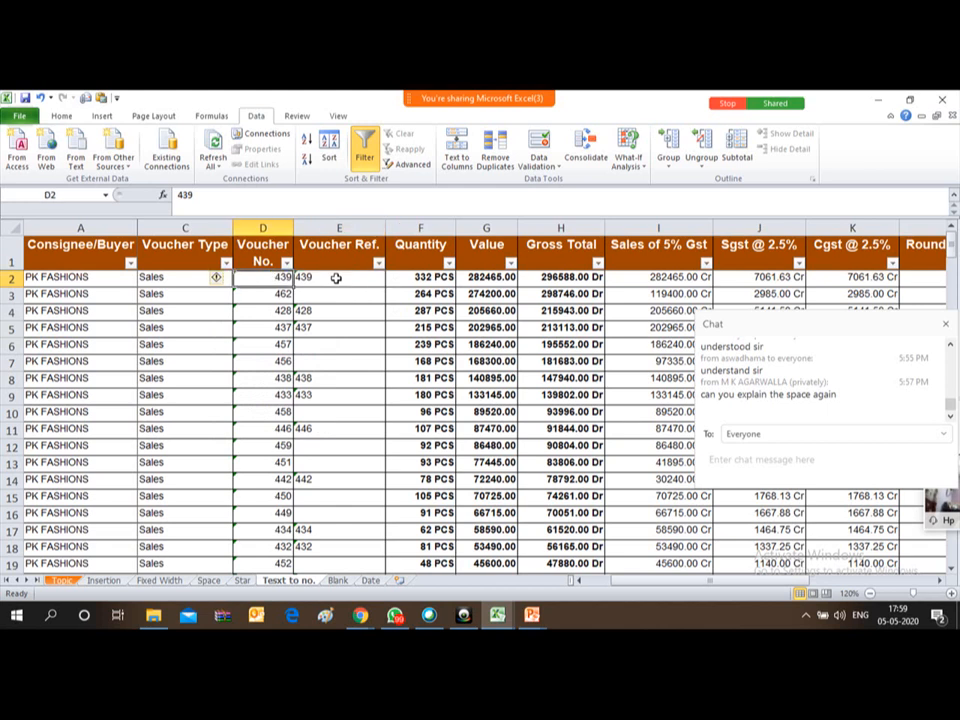
pyautogui.press('Up')
pyautogui.press('Down')
pyautogui.hotkey('ctrl', 'shift', 'Down')
pyautogui.hotkey('shift', 'Down')
pyautogui.hotkey('shift', 'Down')
pyautogui.hotkey('shift', 'Up')
pyautogui.hotkey('shift', 'Up')
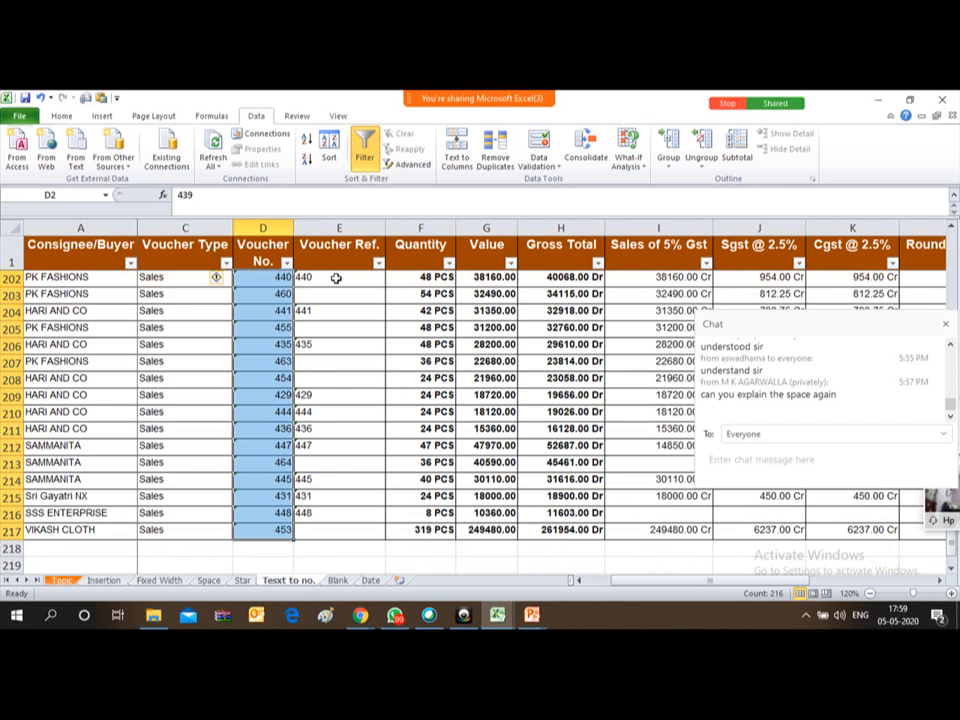
# Convert the selected voucher numbers with Text to Columns as Delimited data in General format, and undo the conversion.
pyautogui.click(457, 150)
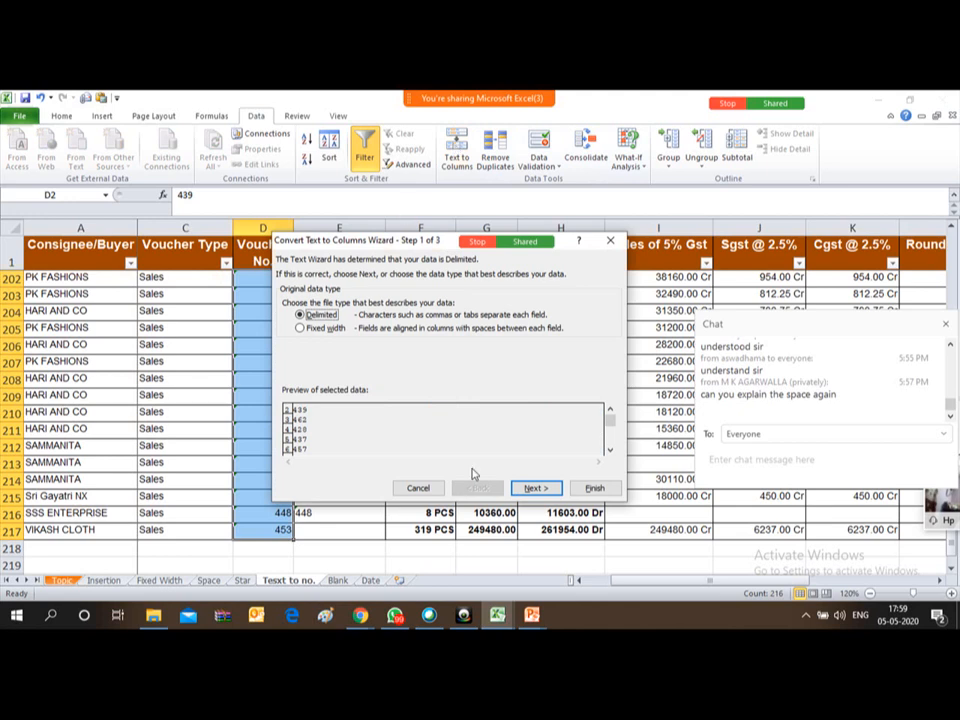
pyautogui.click(547, 491)
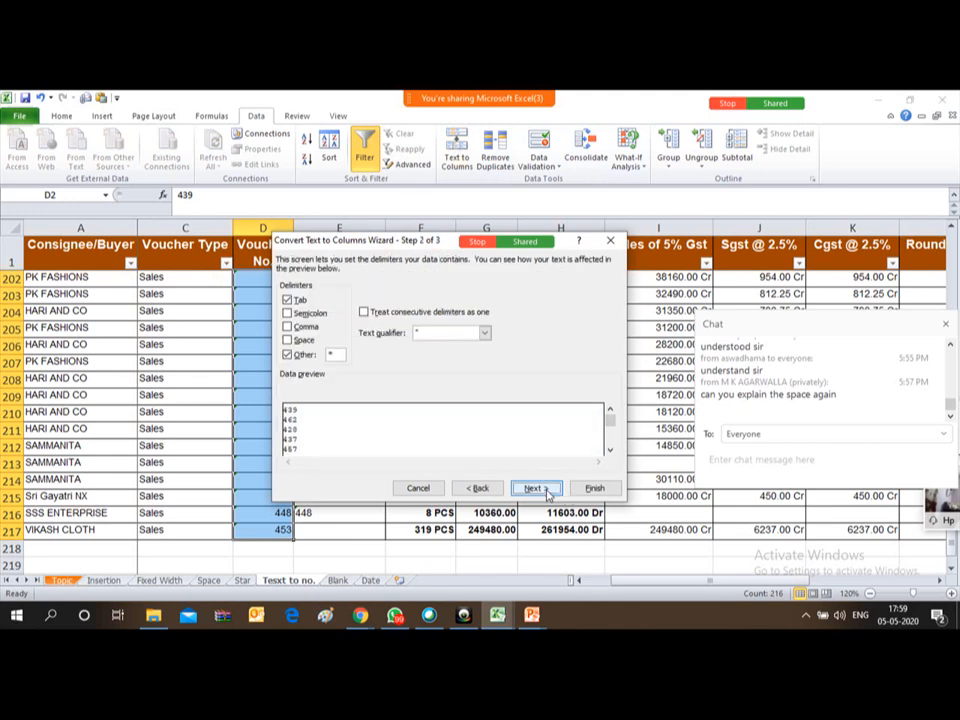
pyautogui.click(547, 489)
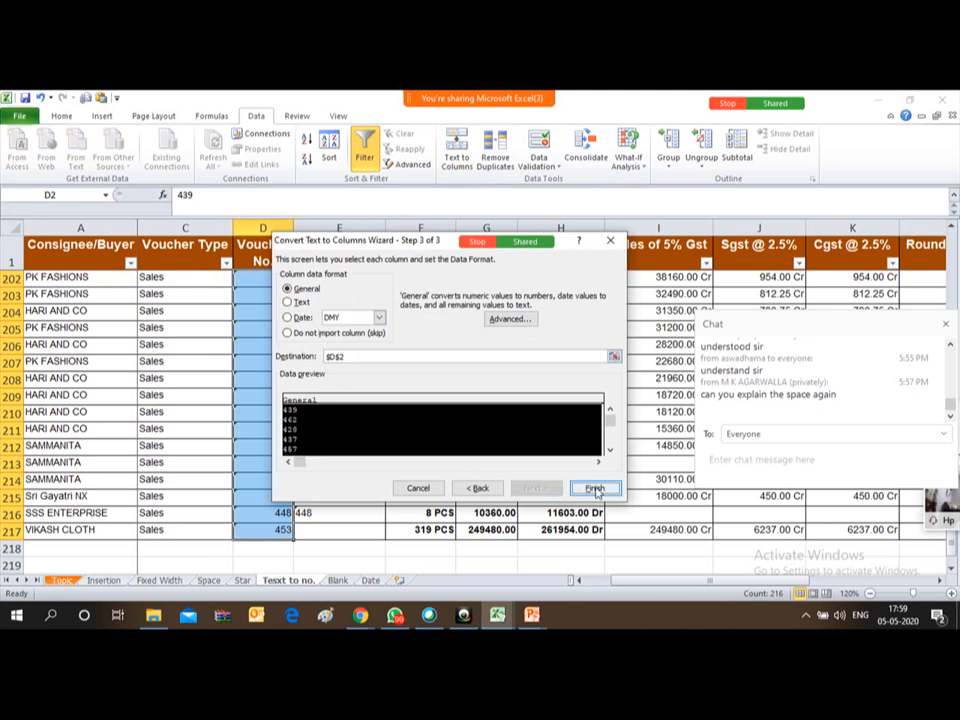
pyautogui.click(594, 488)
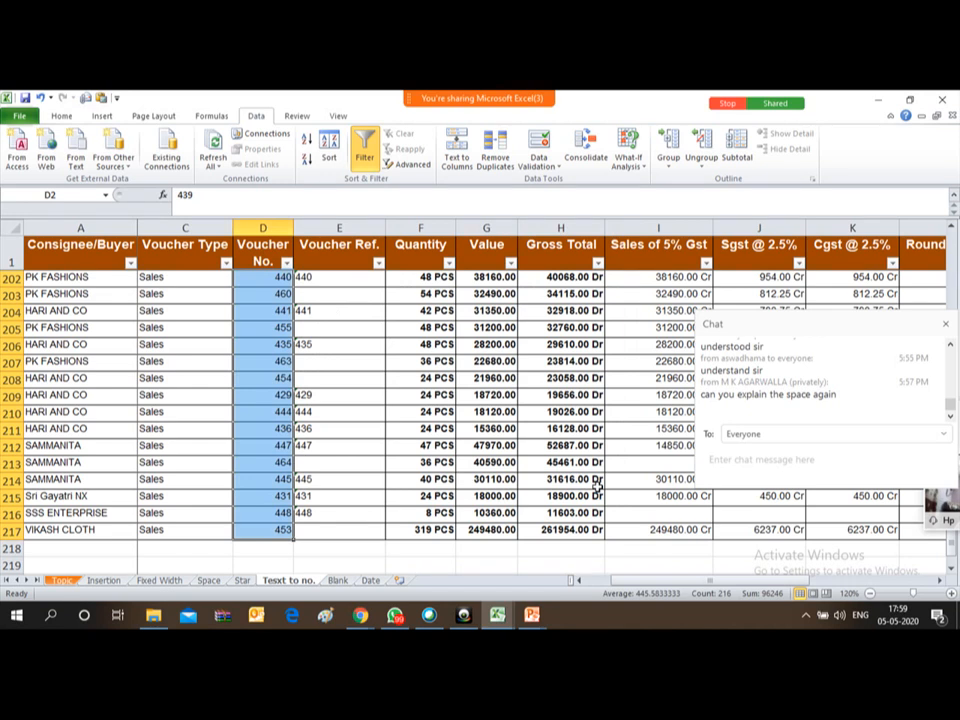
pyautogui.hotkey('ctrl', 'z')
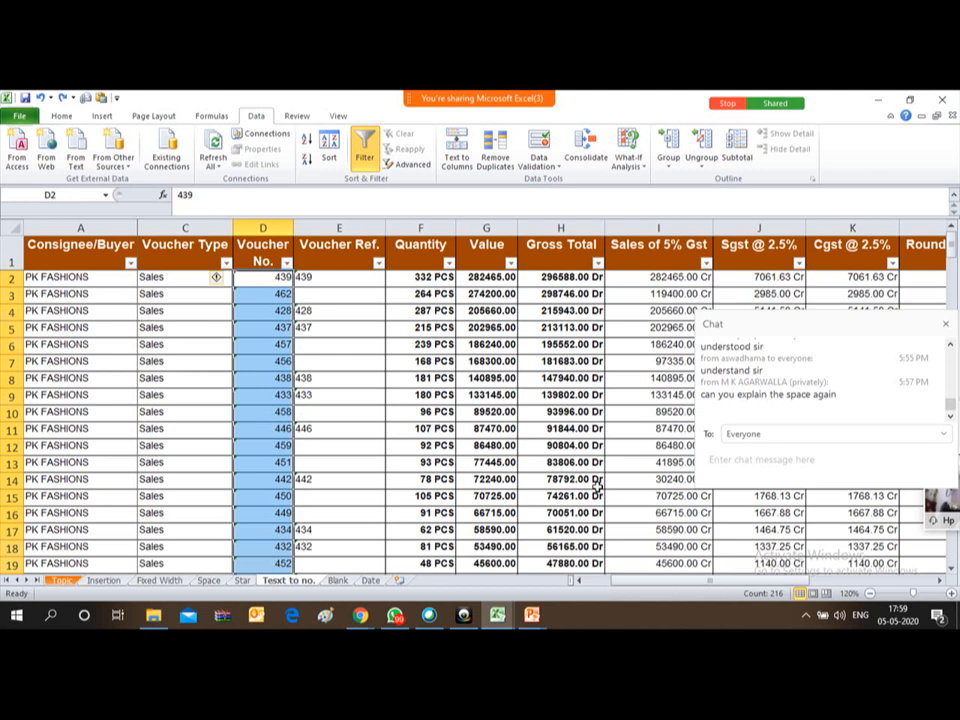
# Convert the voucher numbers in D2:D217 to numbers with Text to Columns, using Delimited, General format and destination D2.
pyautogui.hotkey('alt', 'a')
pyautogui.press('e')
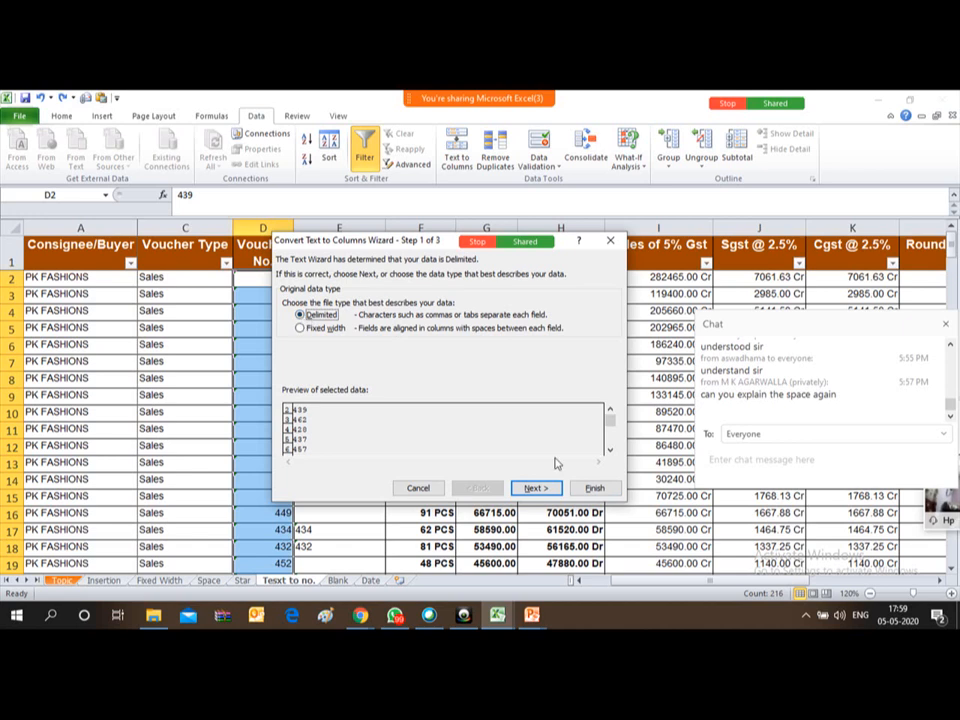
pyautogui.click(542, 489)
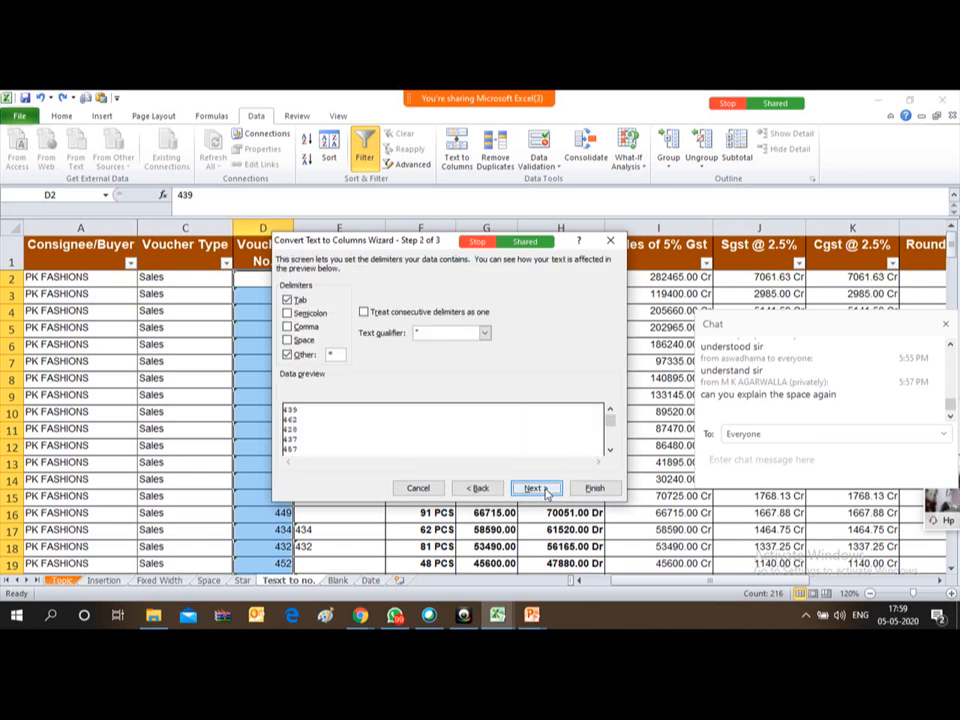
pyautogui.click(542, 489)
pyautogui.click(595, 489)
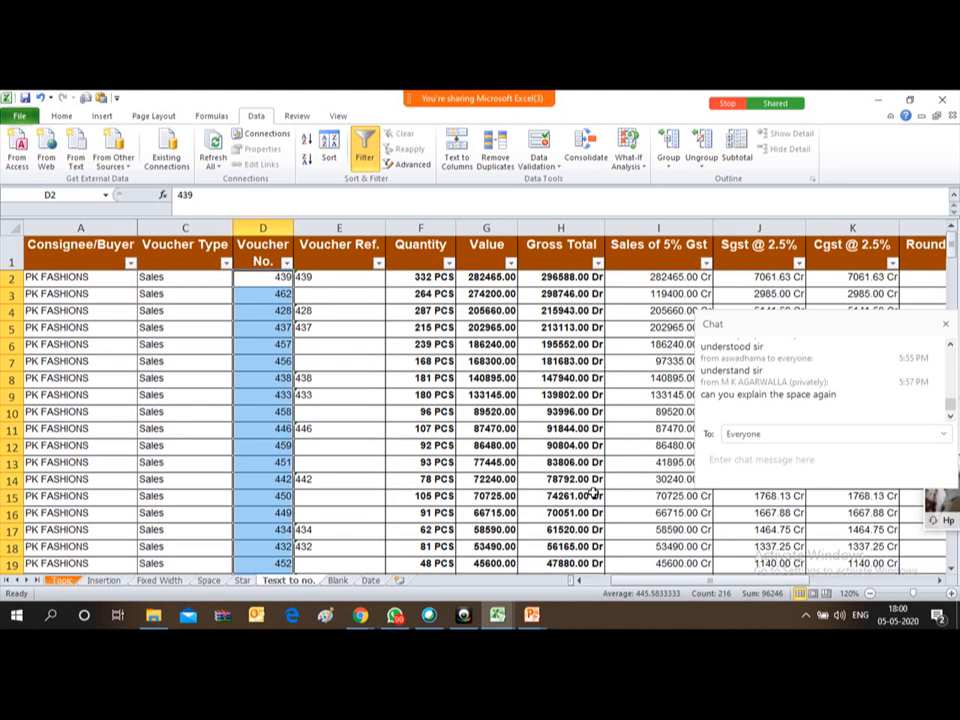
# Check the sum of the converted voucher numbers in D2:D9.
pyautogui.press('Down')
pyautogui.press('Up')
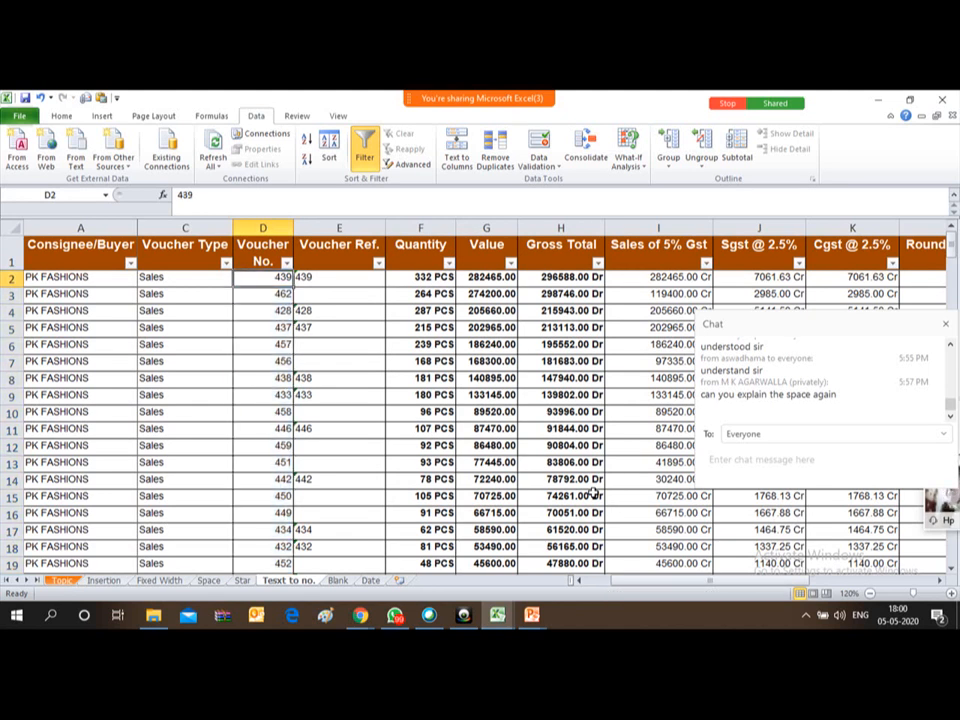
pyautogui.hotkey('shift', 'Down')
pyautogui.hotkey('shift', 'Down')
pyautogui.hotkey('shift', 'Down')
pyautogui.hotkey('shift', 'Down')
pyautogui.hotkey('shift', 'Down')
pyautogui.hotkey('shift', 'Down')
pyautogui.hotkey('shift', 'Down')
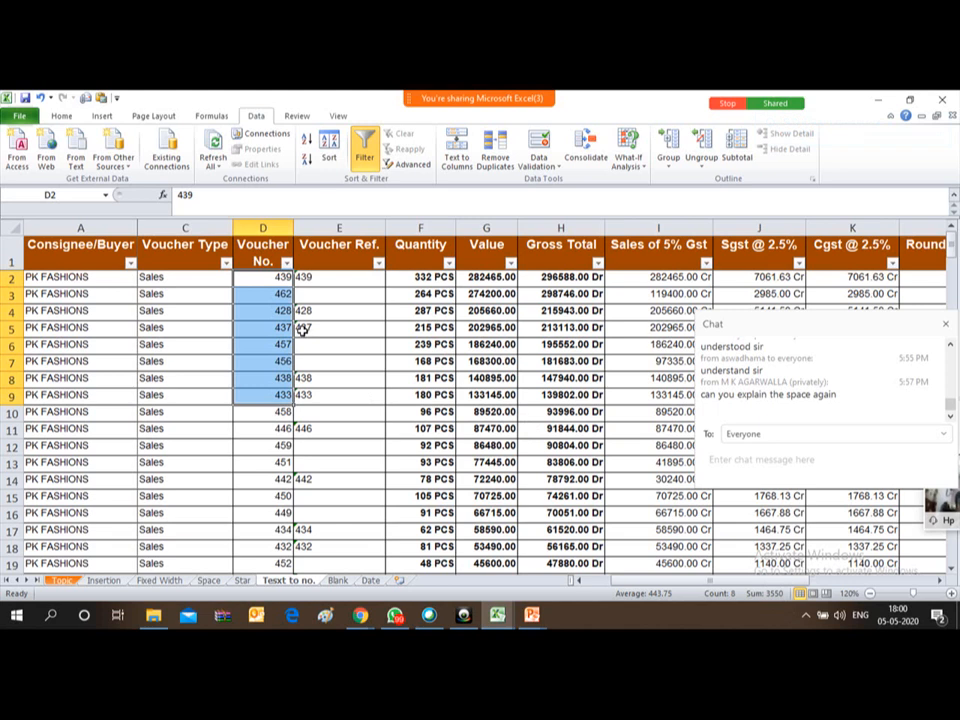
pyautogui.click(262, 427)
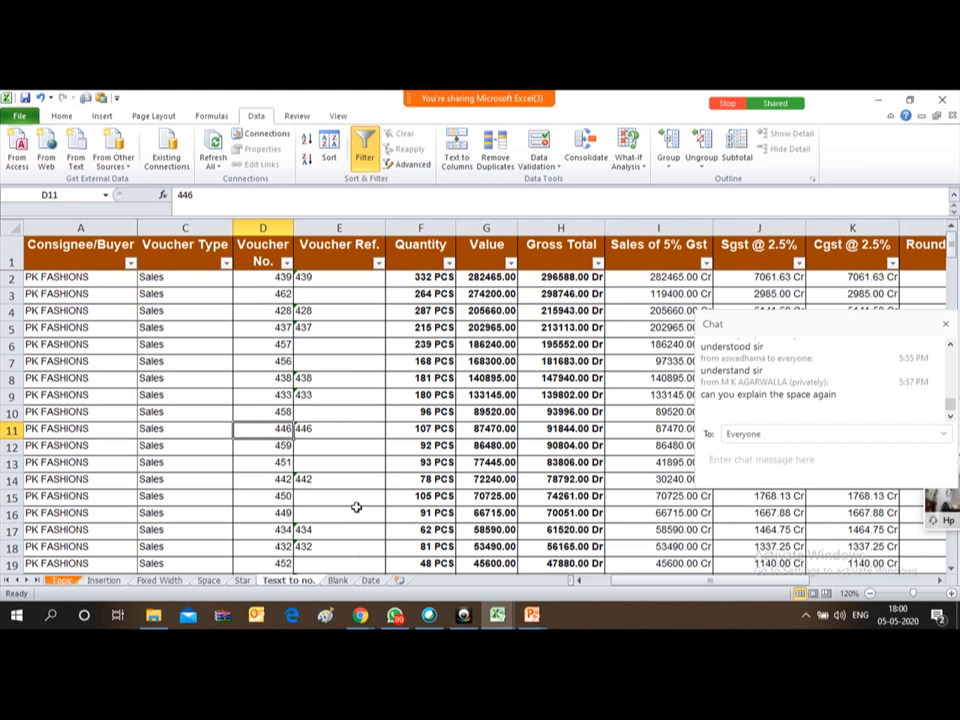
# Open the Date sheet and switch it to Normal view.
pyautogui.click(370, 581)
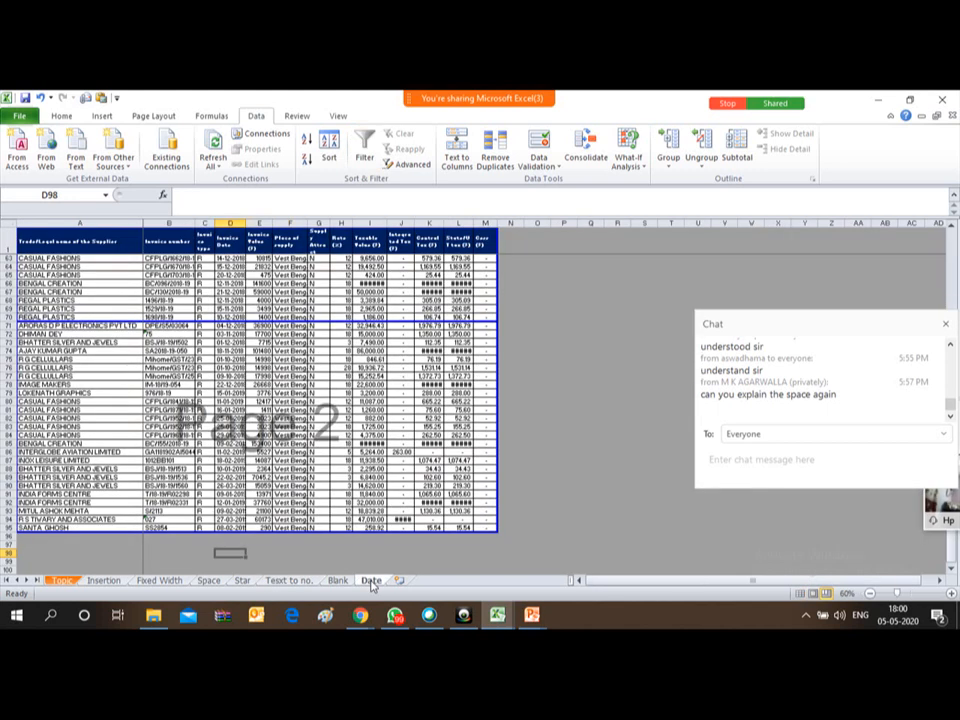
pyautogui.hotkey('alt', 'w')
pyautogui.press('l')
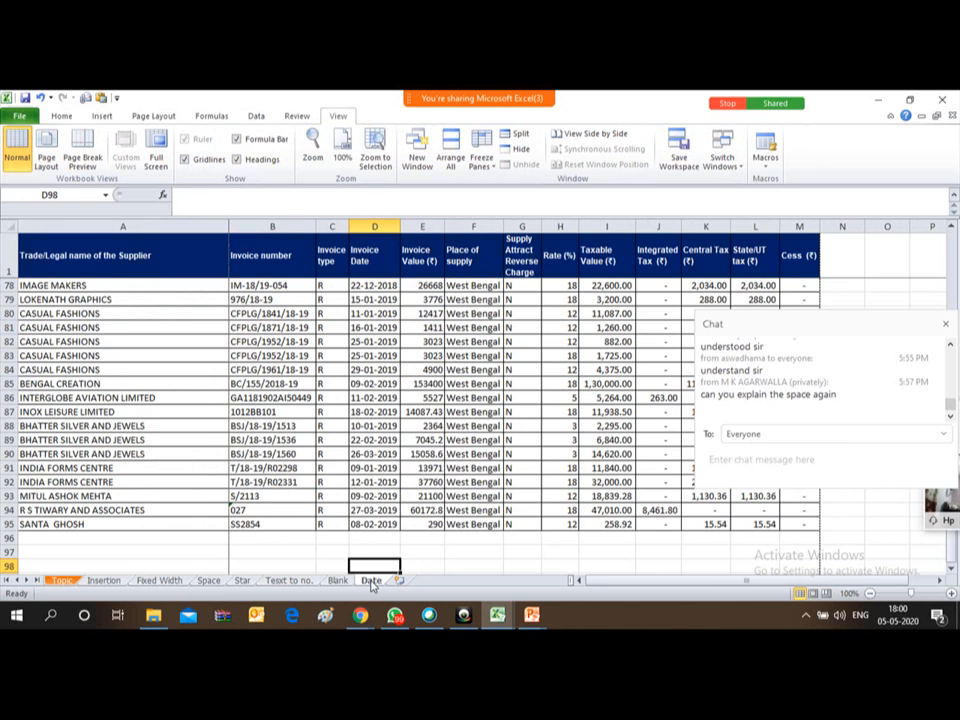
# Add filters to the header row of the supplier invoice table on the Date sheet.
pyautogui.hotkey('ctrl', 'Up')
pyautogui.hotkey('ctrl', 'Up')
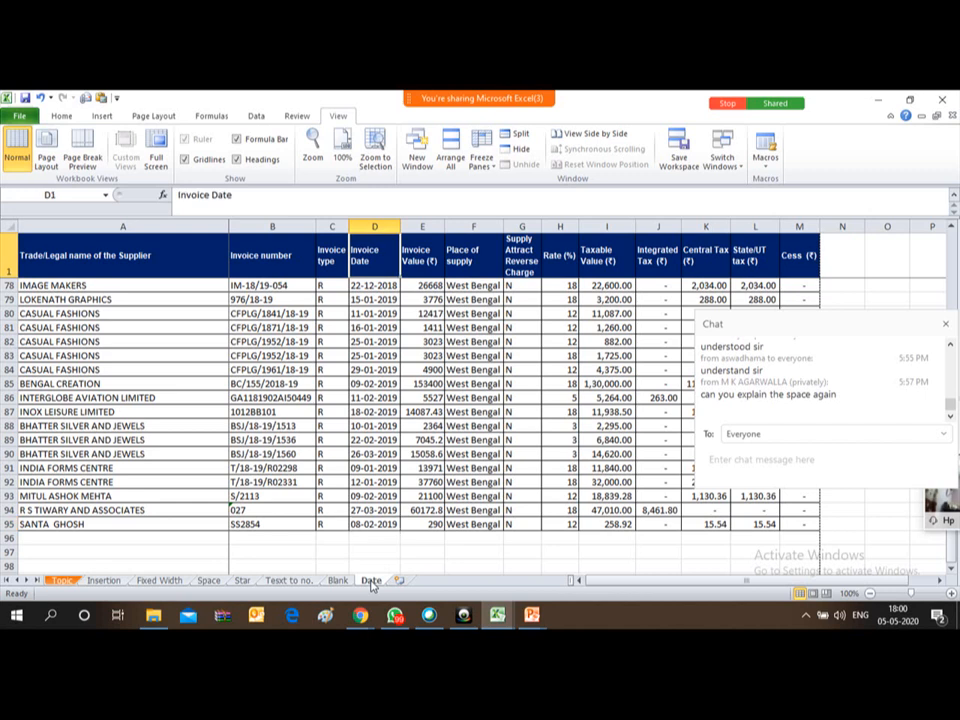
pyautogui.press('Down')
pyautogui.press('Up')
pyautogui.hotkey('shift', 'space')
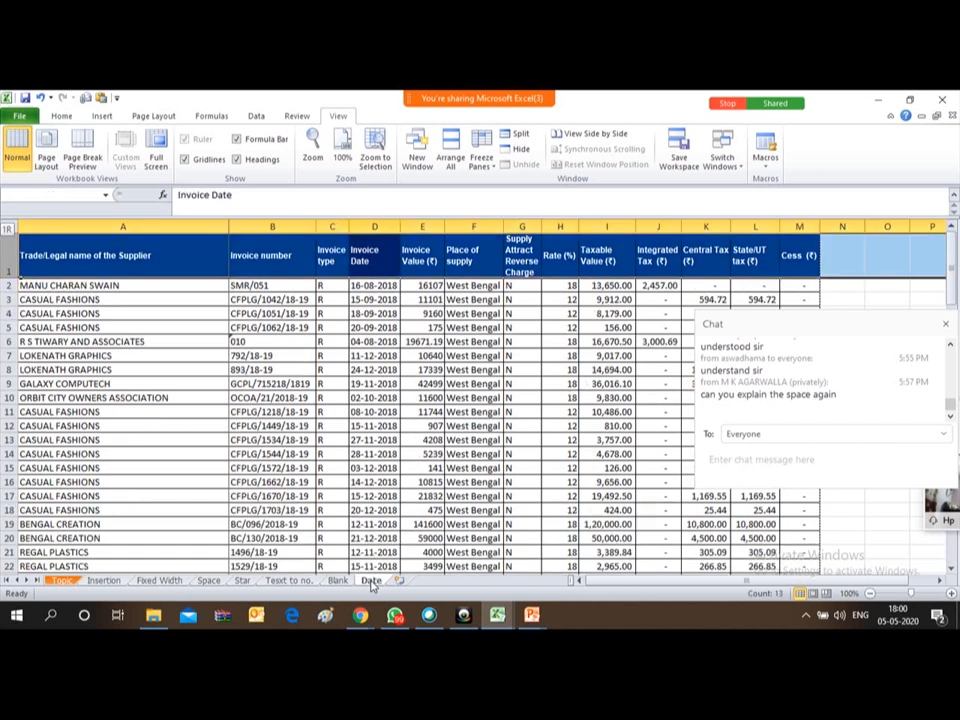
pyautogui.hotkey('alt', 'a')
pyautogui.press('t')
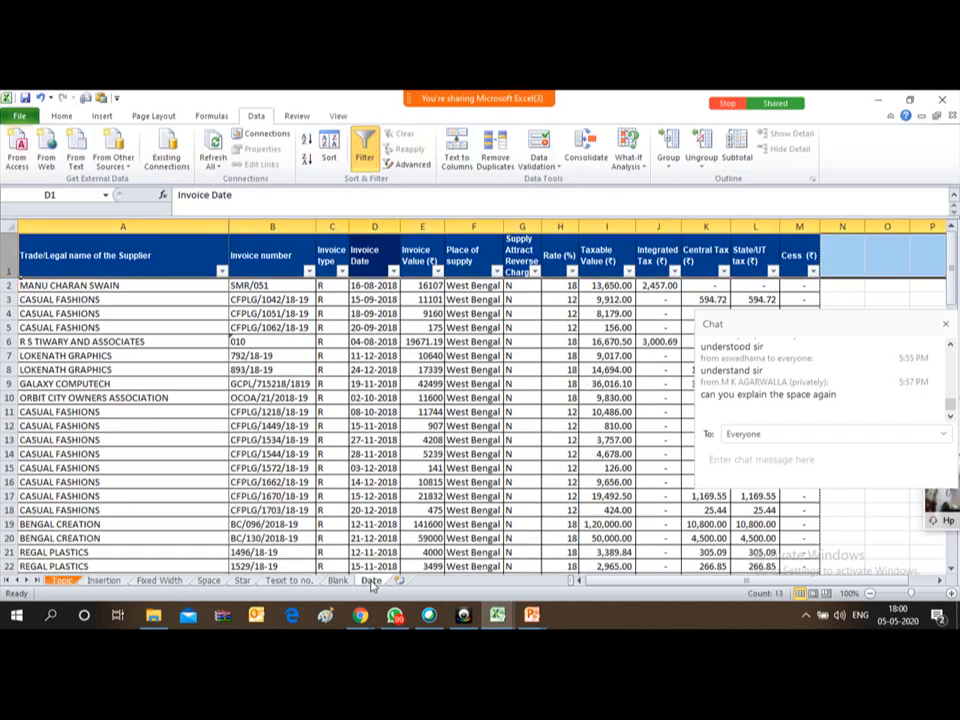
pyautogui.press('Left')
pyautogui.press('Right')
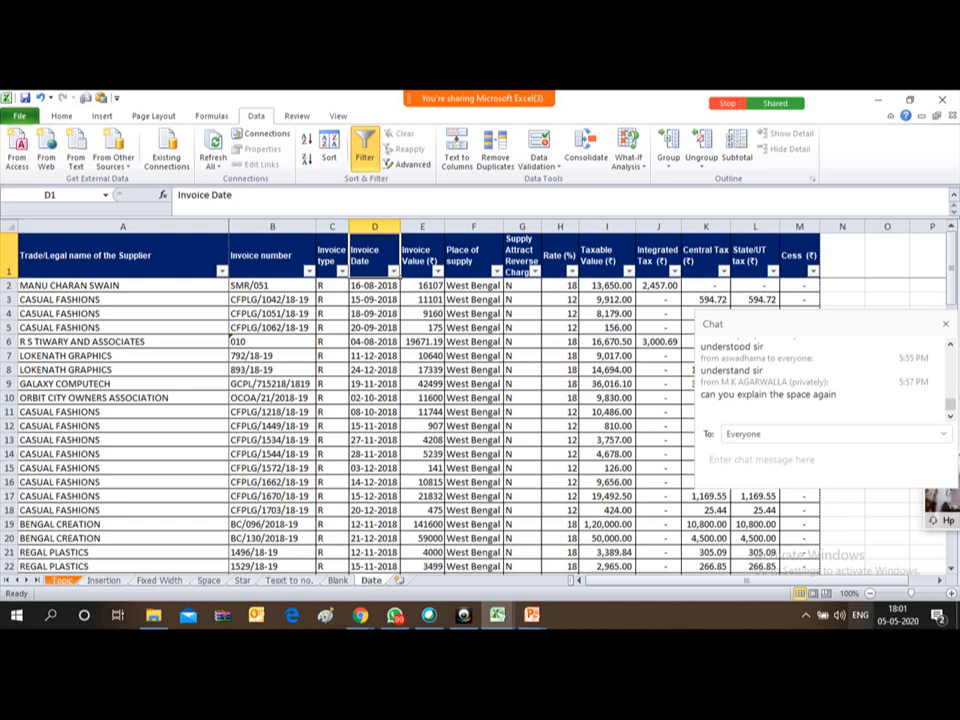
# Zoom the Date sheet to 120%, autofit the Invoice Date column and select the date in D2.
pyautogui.click(951, 593)
pyautogui.click(951, 593)
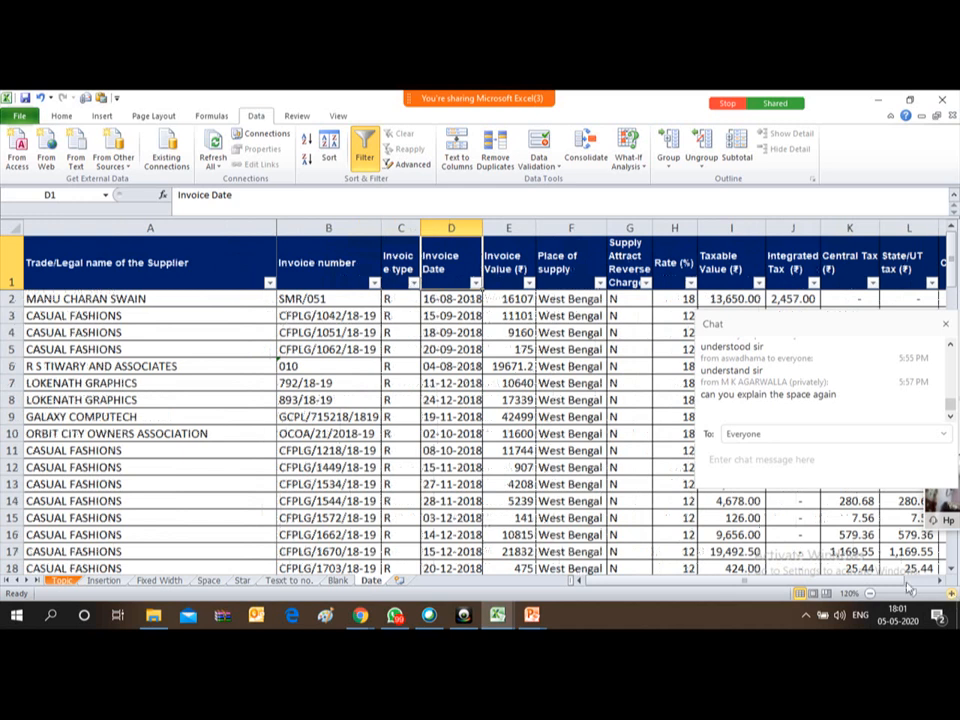
pyautogui.doubleClick(483, 228)
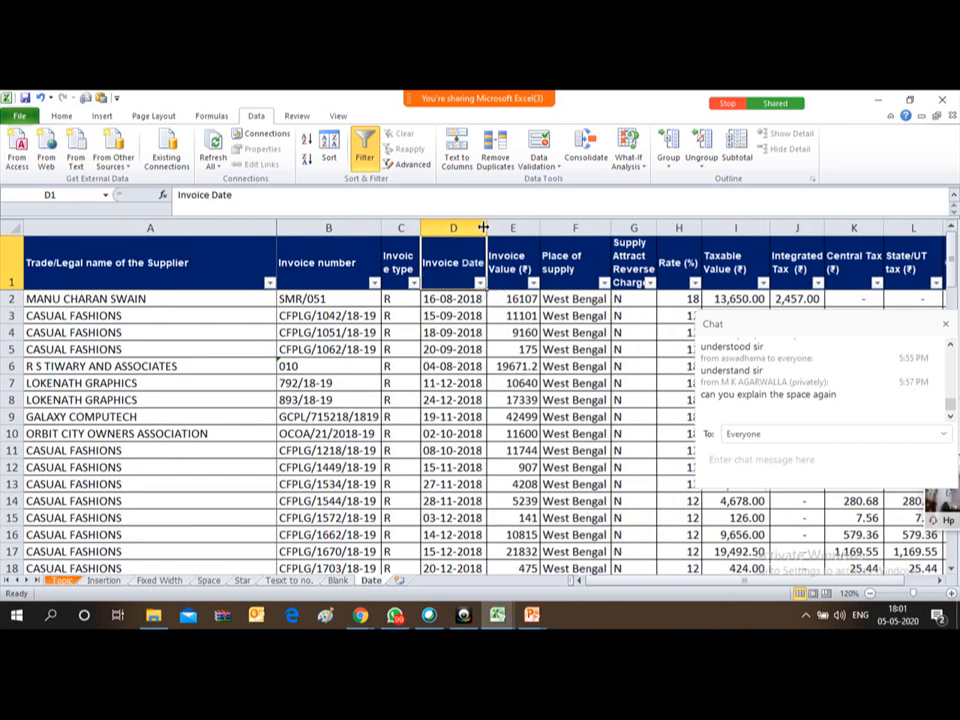
pyautogui.click(436, 302)
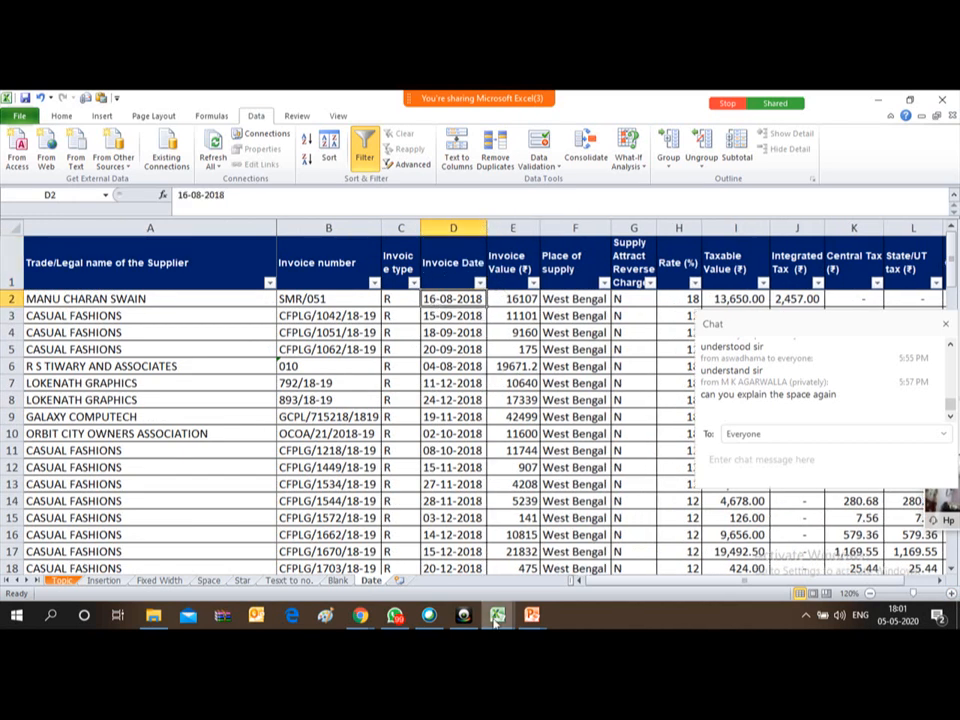
# Go through the invoice dates in the Invoice Date column from D2 down to D10.
pyautogui.moveTo(496, 620)
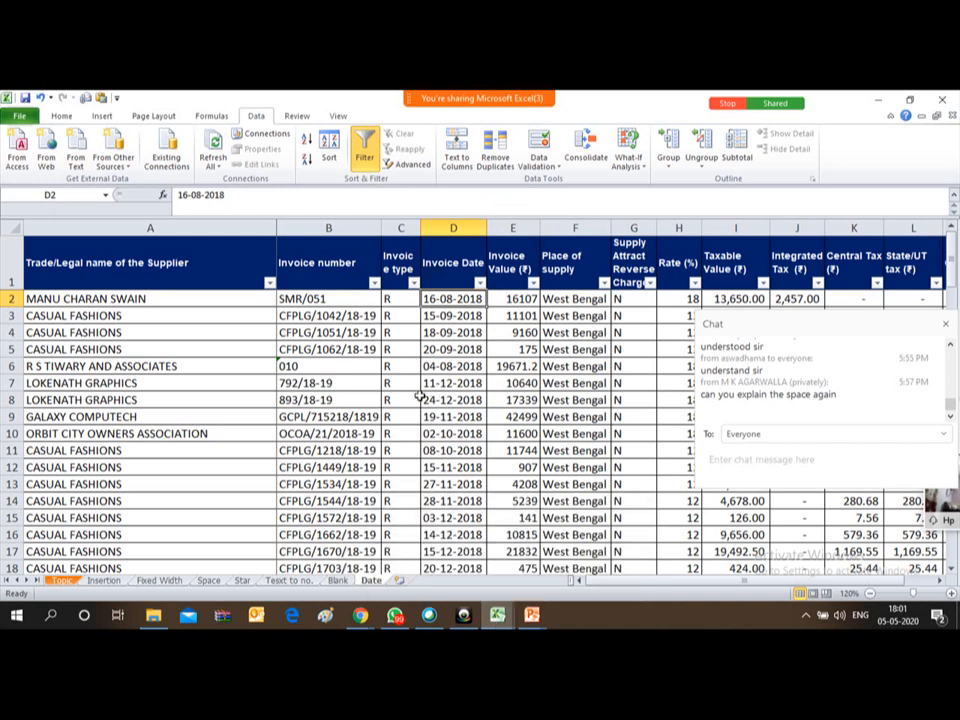
pyautogui.press('Down')
pyautogui.press('Down')
pyautogui.press('Down')
pyautogui.press('Down')
pyautogui.press('Down')
pyautogui.press('Down')
pyautogui.press('Down')
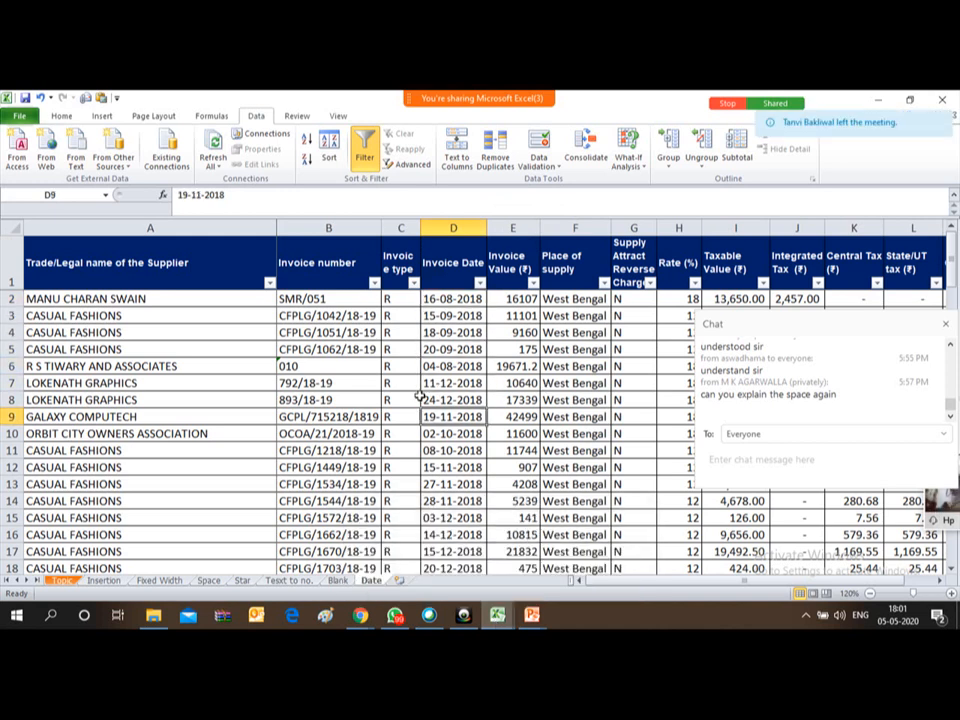
pyautogui.press('Down')
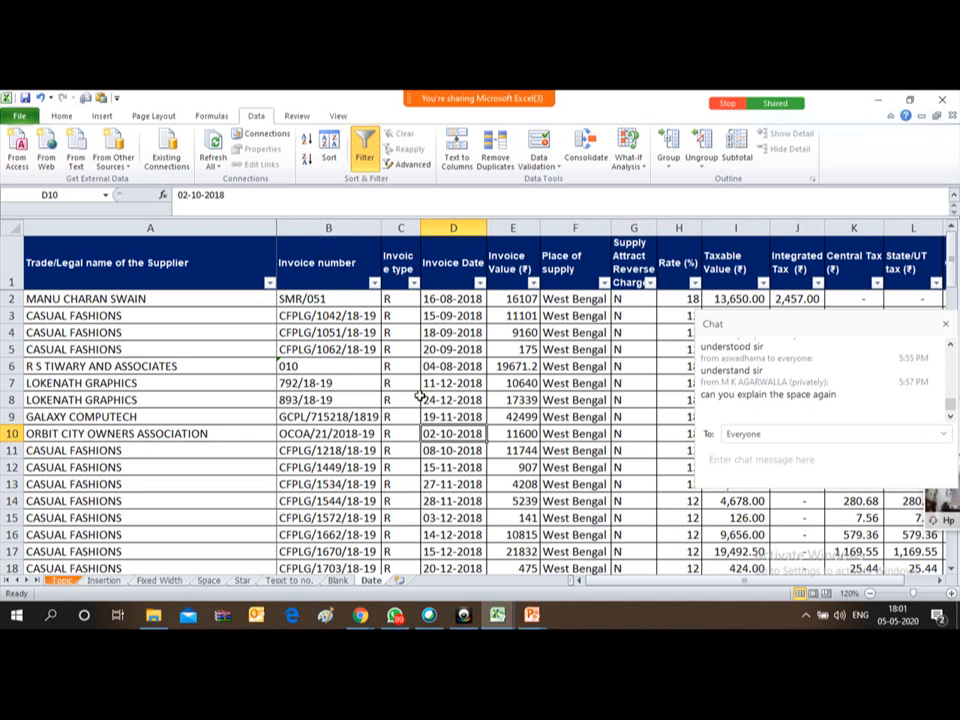
# Inspect the full list of filter values for the Invoice Date column, then close it without filtering.
pyautogui.hotkey('ctrl', 'Up')
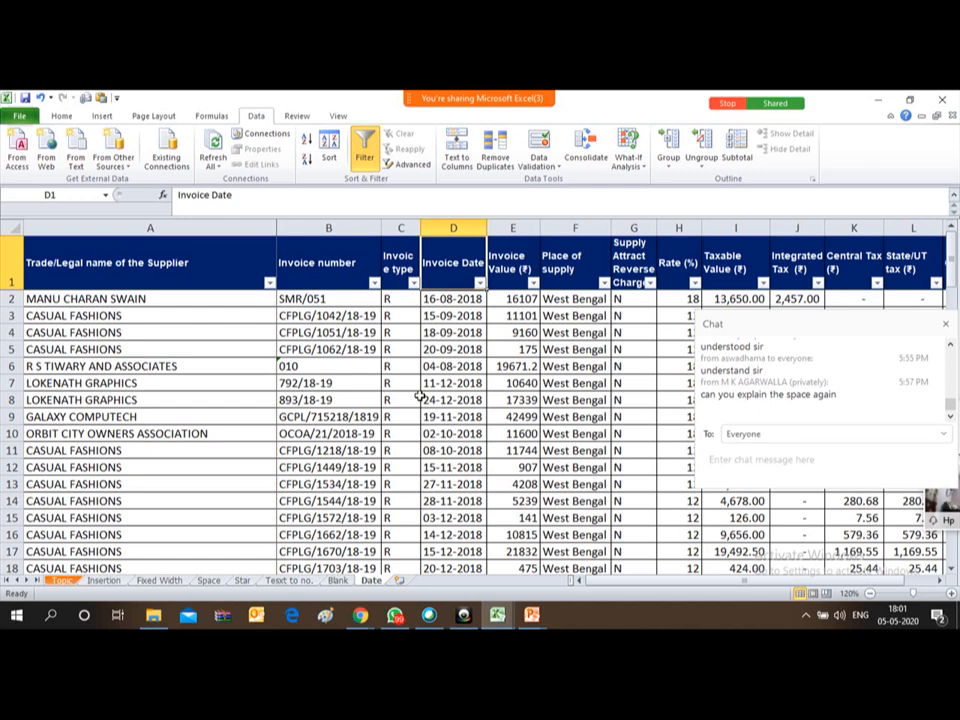
pyautogui.hotkey('alt', 'Down')
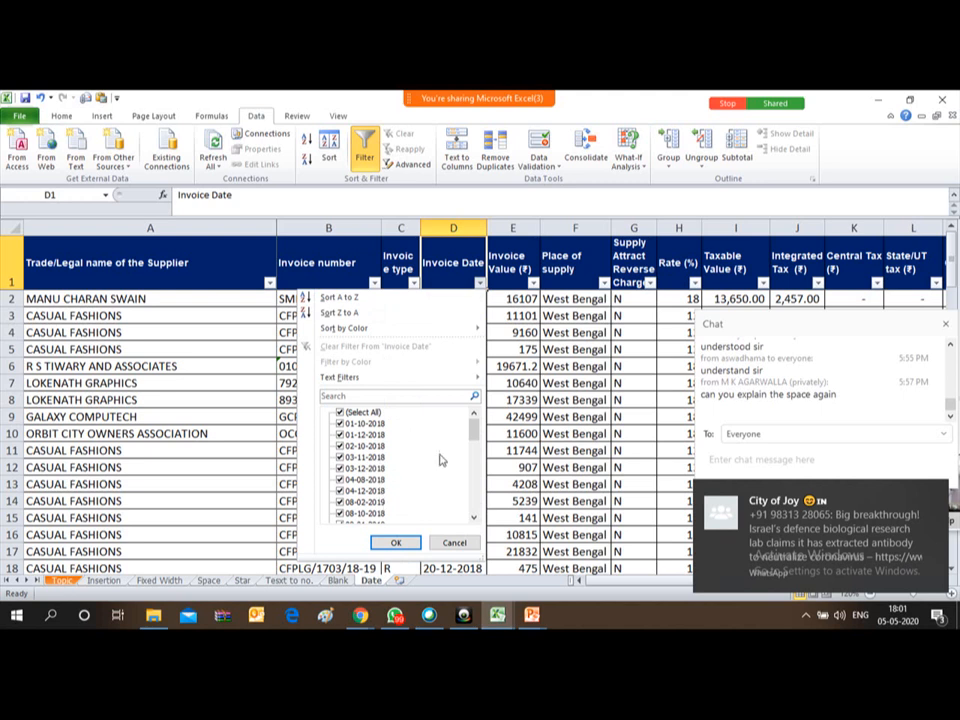
pyautogui.moveTo(473, 428); pyautogui.dragTo(474, 500)
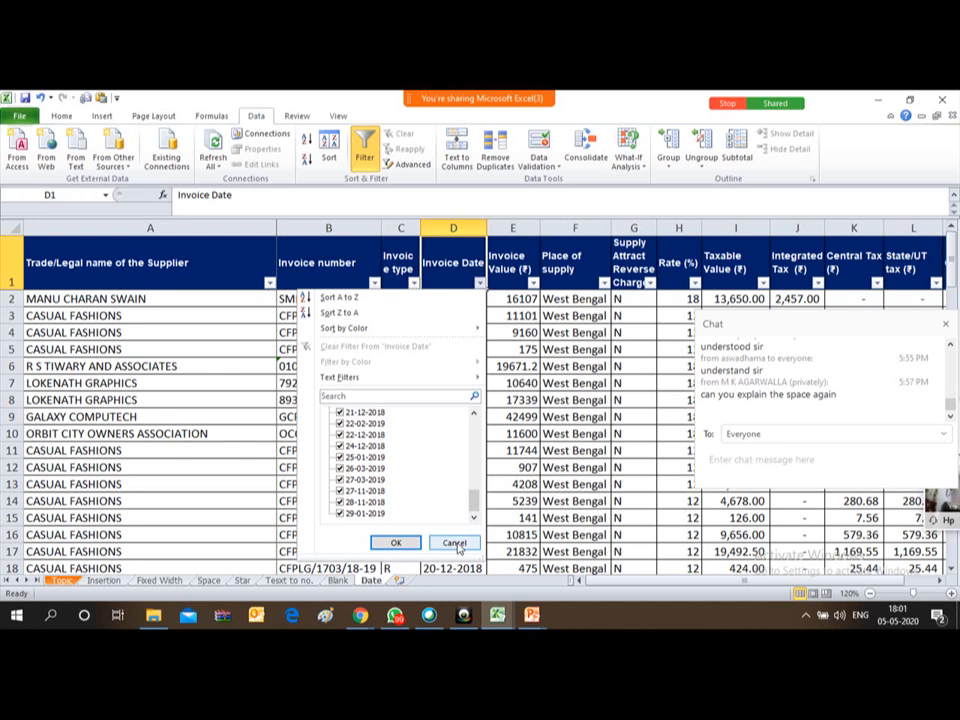
pyautogui.click(455, 544)
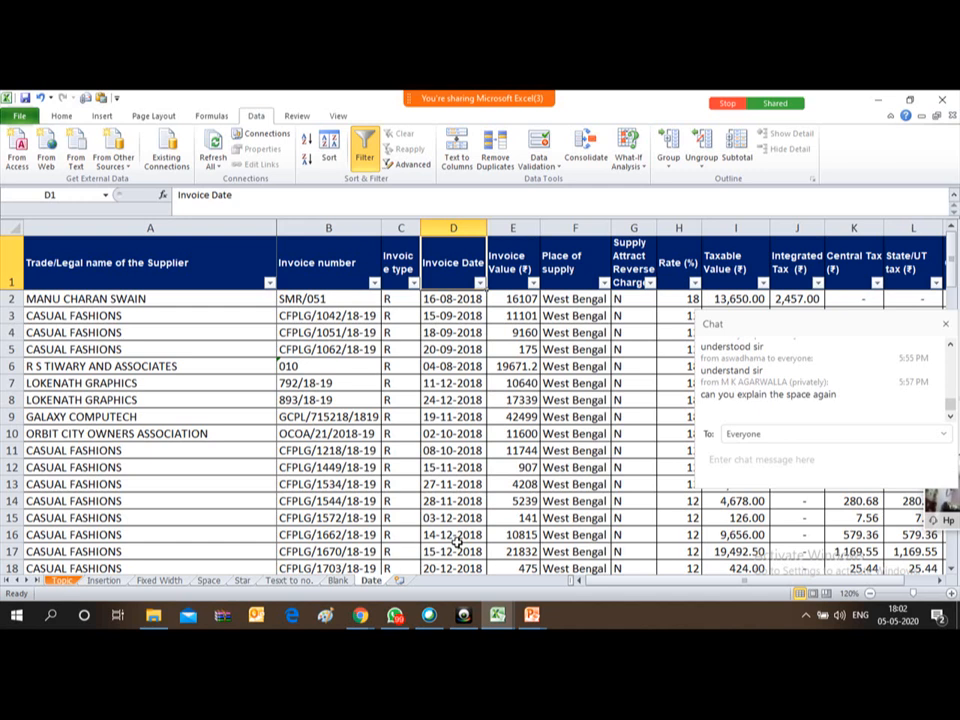
# Start Text to Columns on the entire Invoice Date column as delimited data and advance to the column data format settings.
pyautogui.hotkey('ctrl', 'space')
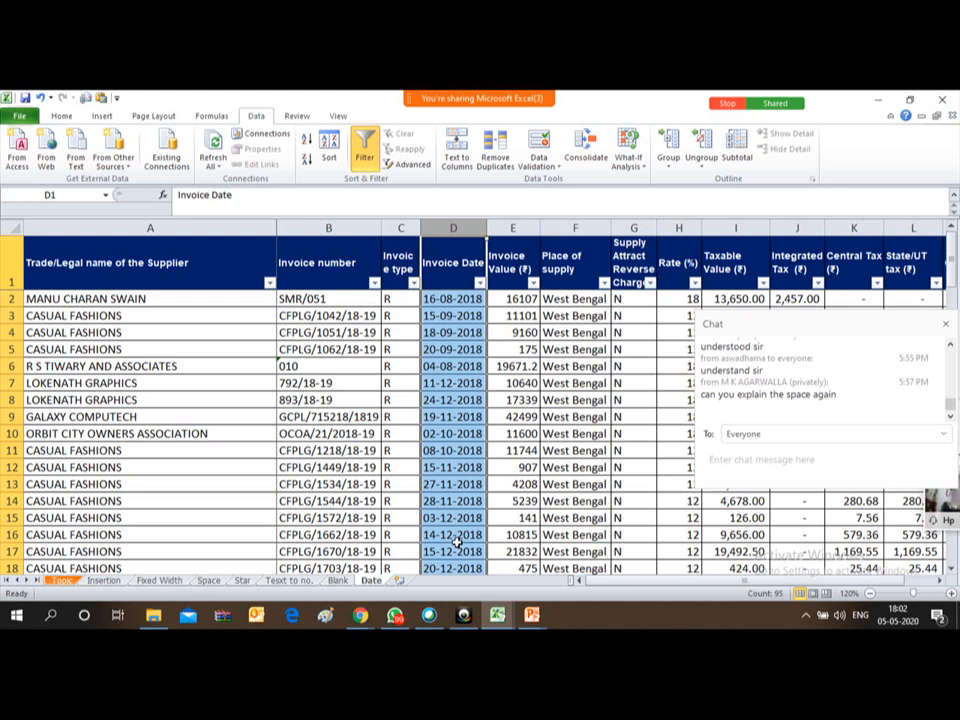
pyautogui.hotkey('alt', 'a')
pyautogui.press('e')
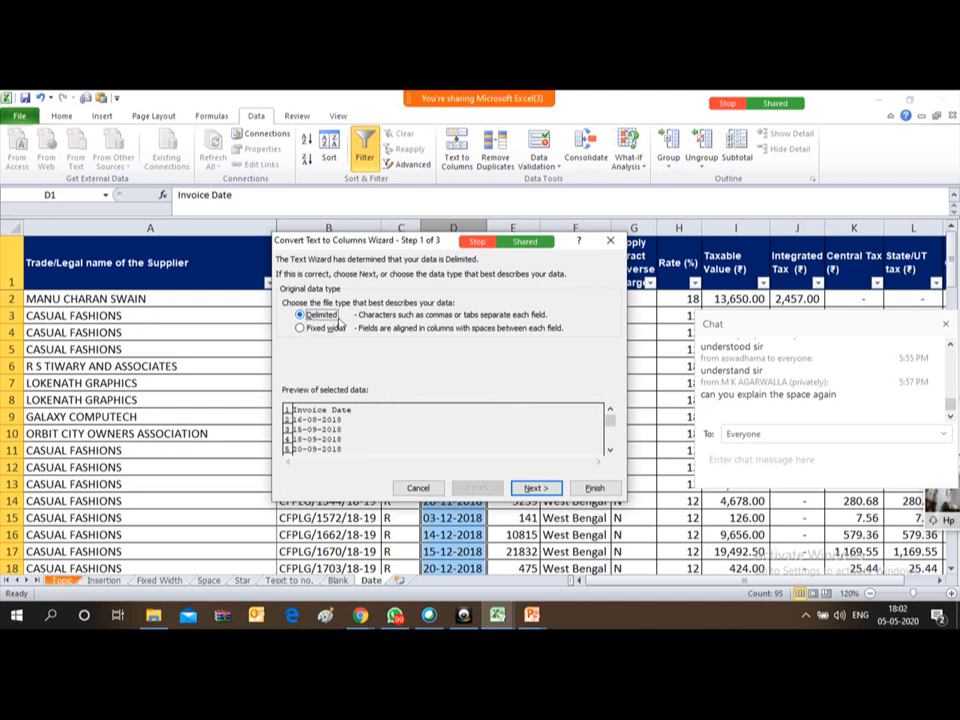
pyautogui.click(536, 488)
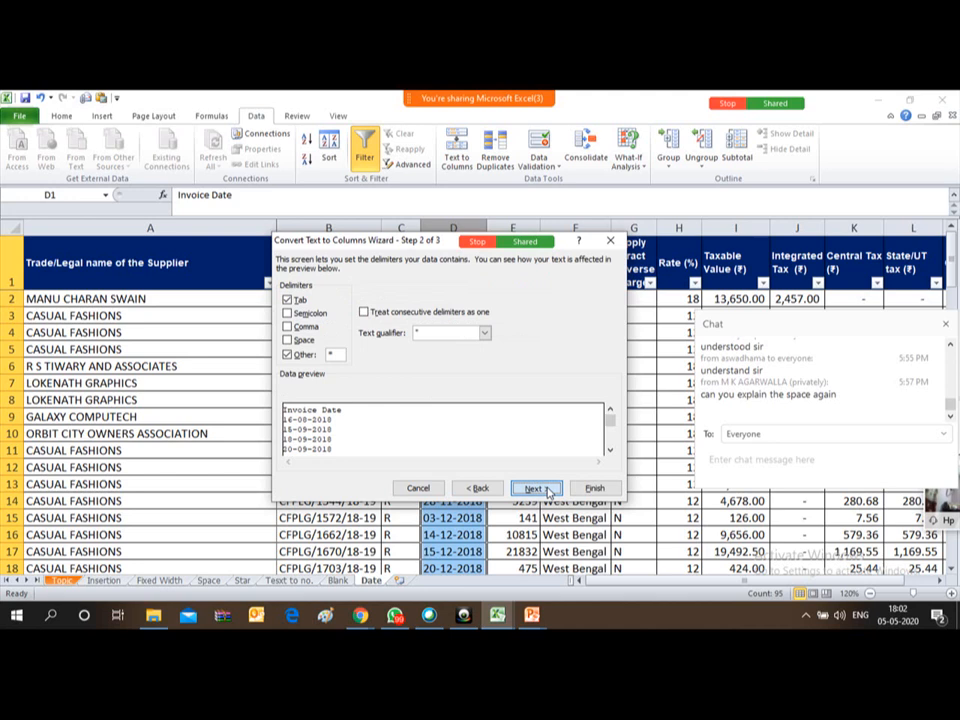
pyautogui.click(547, 489)
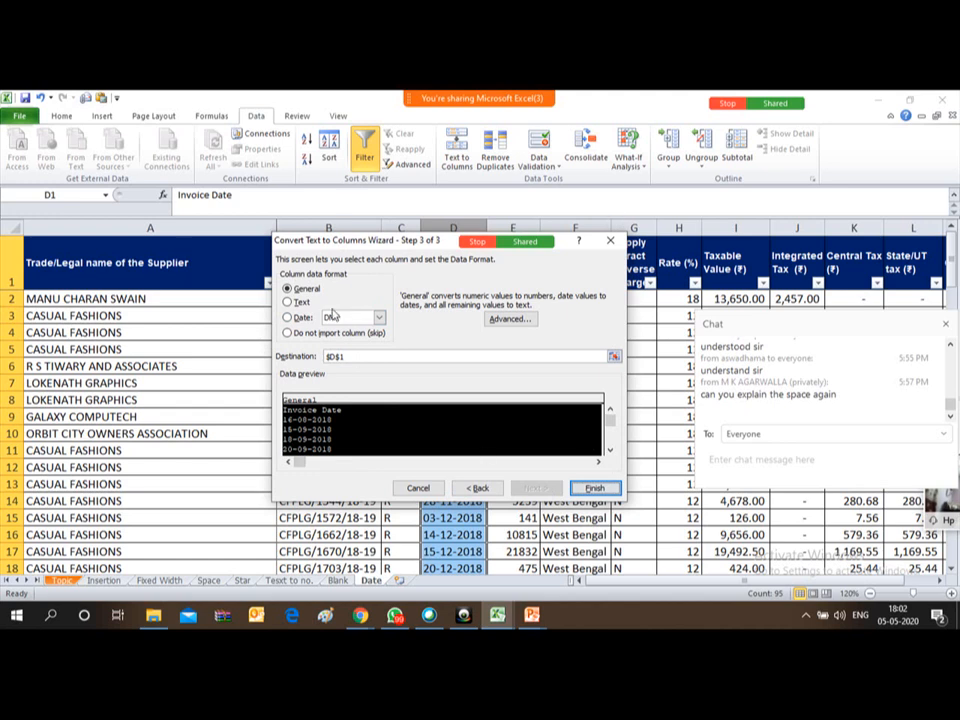
# Convert the Invoice Date column to real dates by finishing Text to Columns with the DMY date format and destination $D$1.
pyautogui.click(287, 318)
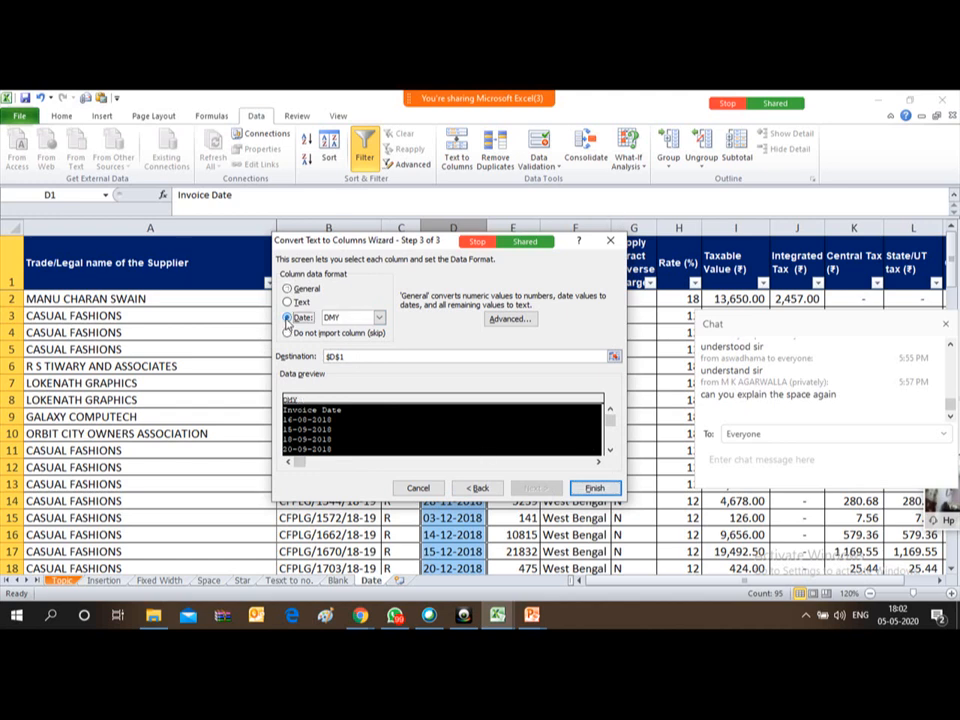
pyautogui.click(379, 318)
pyautogui.click(379, 318)
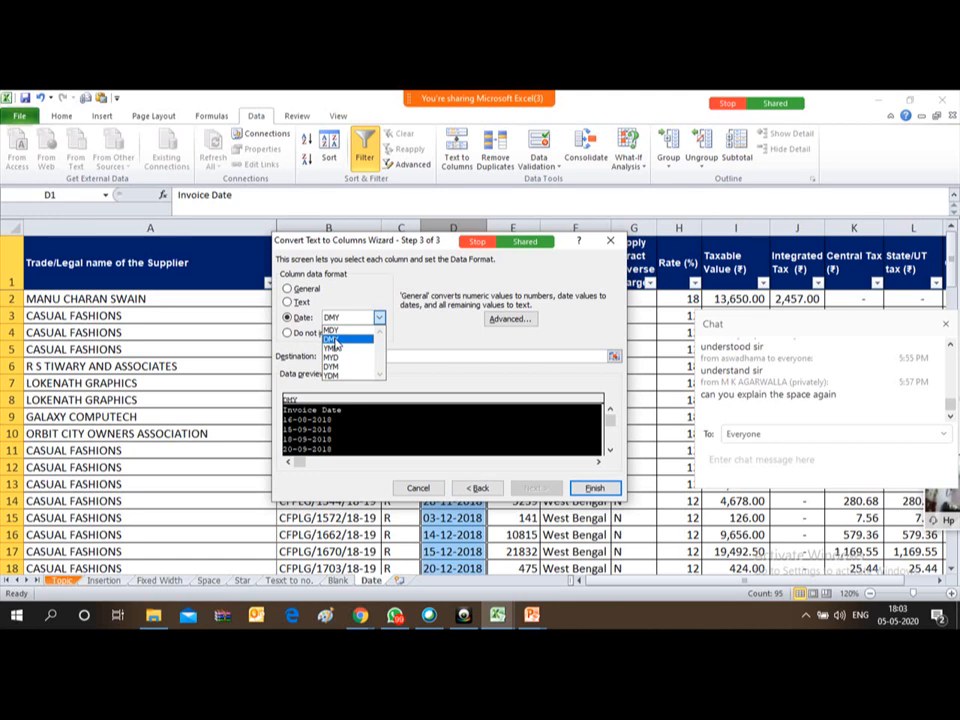
pyautogui.click(335, 341)
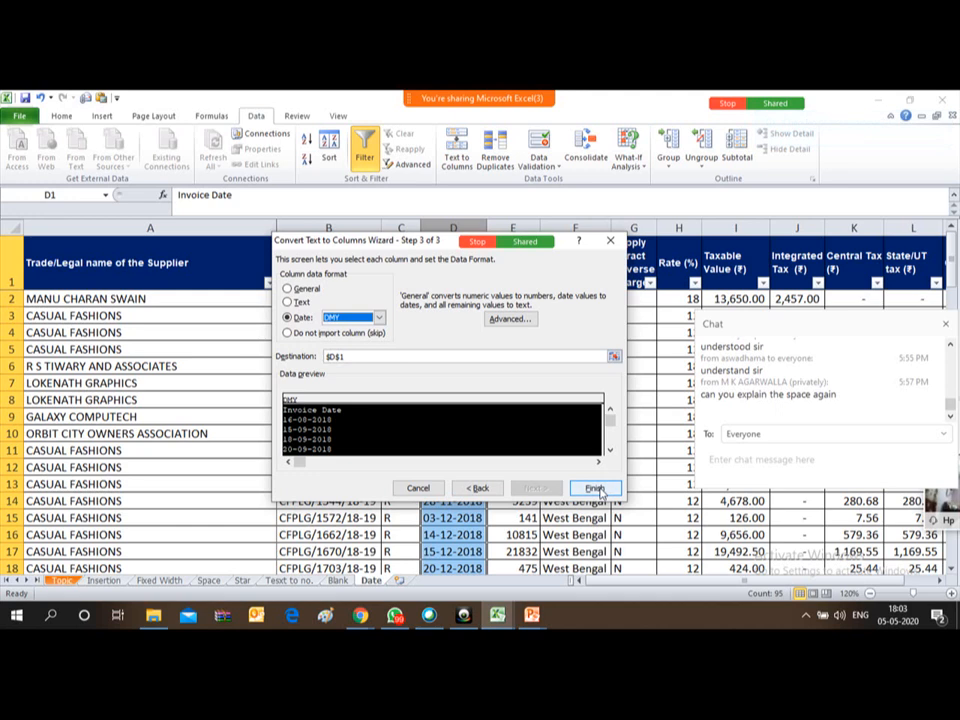
pyautogui.click(596, 488)
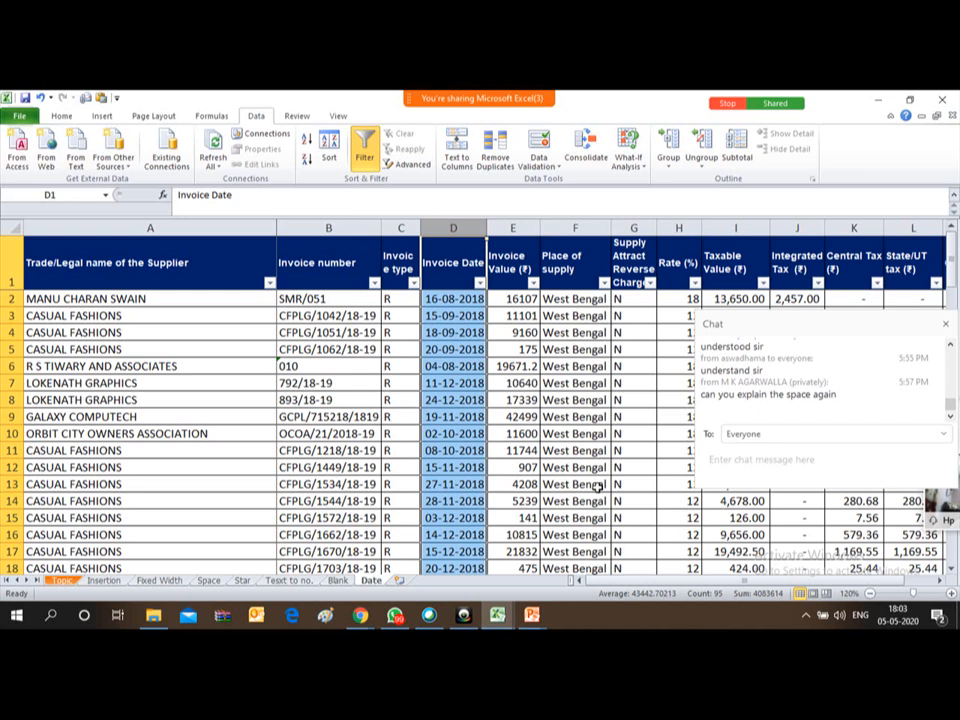
# Examine how the Invoice Date filter groups the dates by expanding the months under 2018 and 2019.
pyautogui.press('Up')
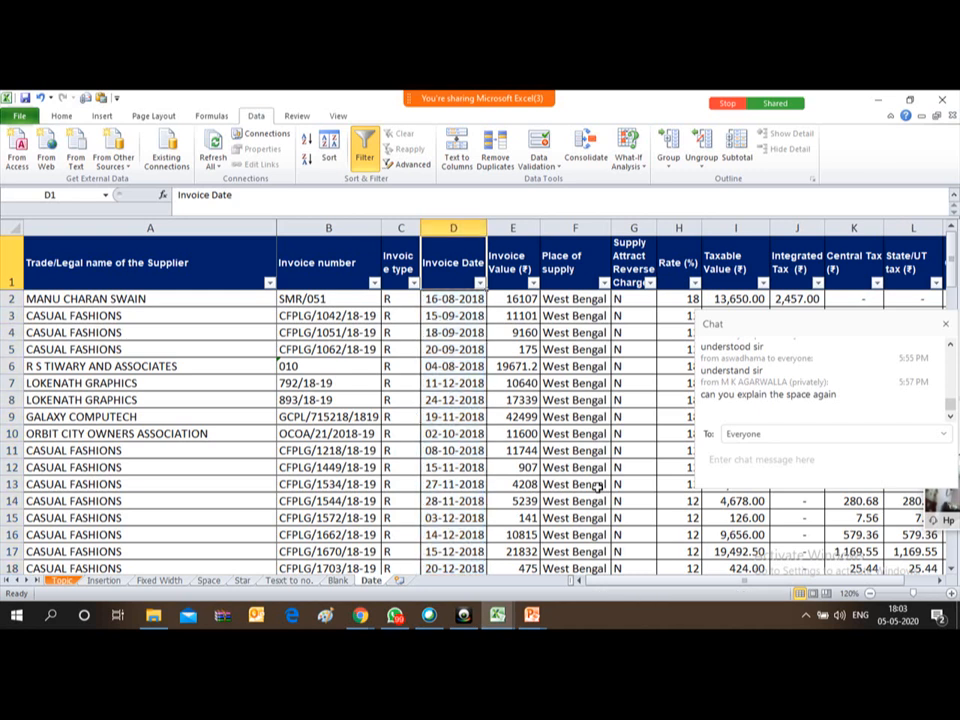
pyautogui.hotkey('alt', 'Down')
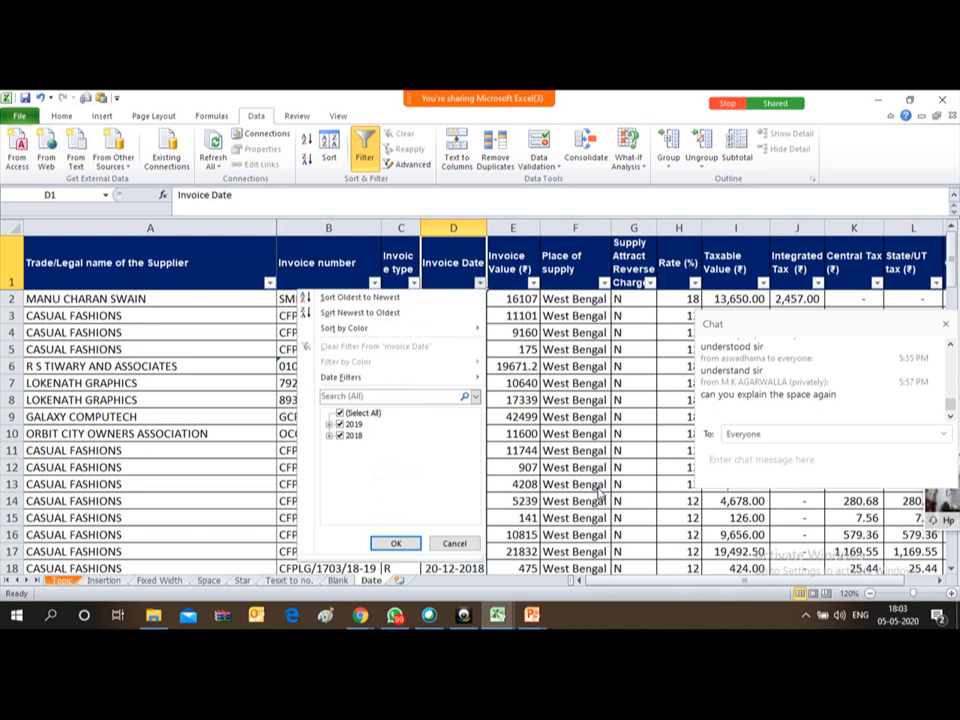
pyautogui.click(330, 436)
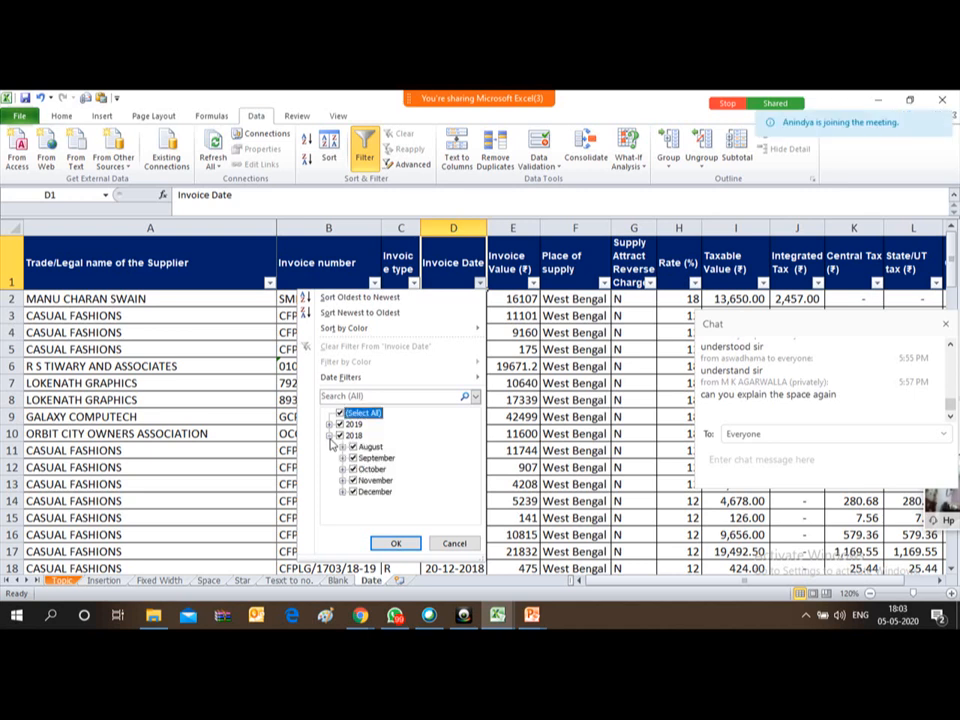
pyautogui.click(330, 425)
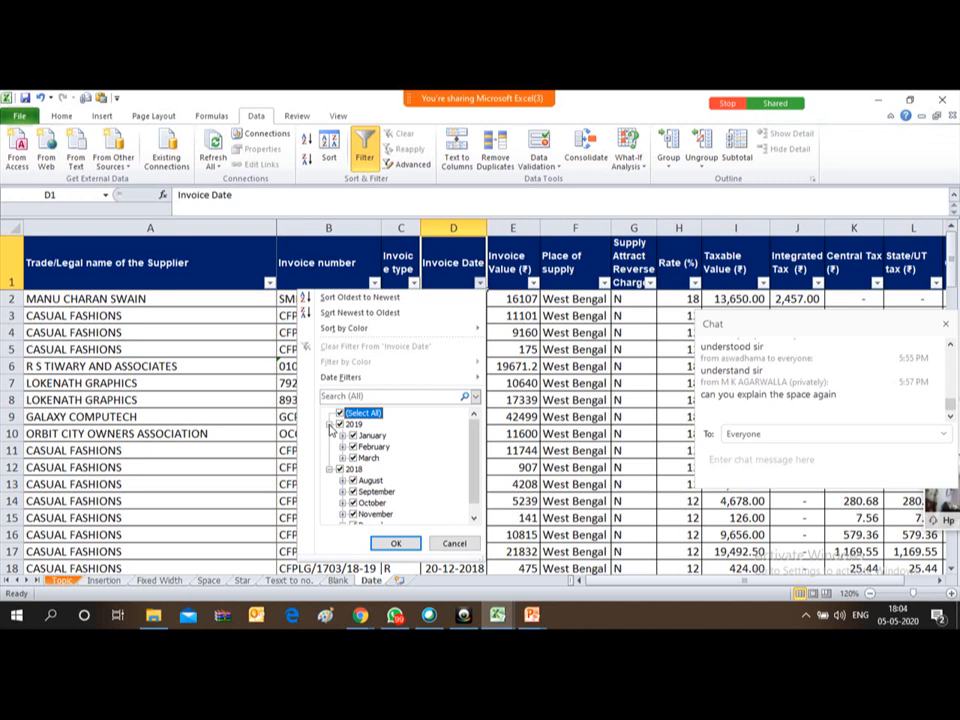
pyautogui.click(393, 545)
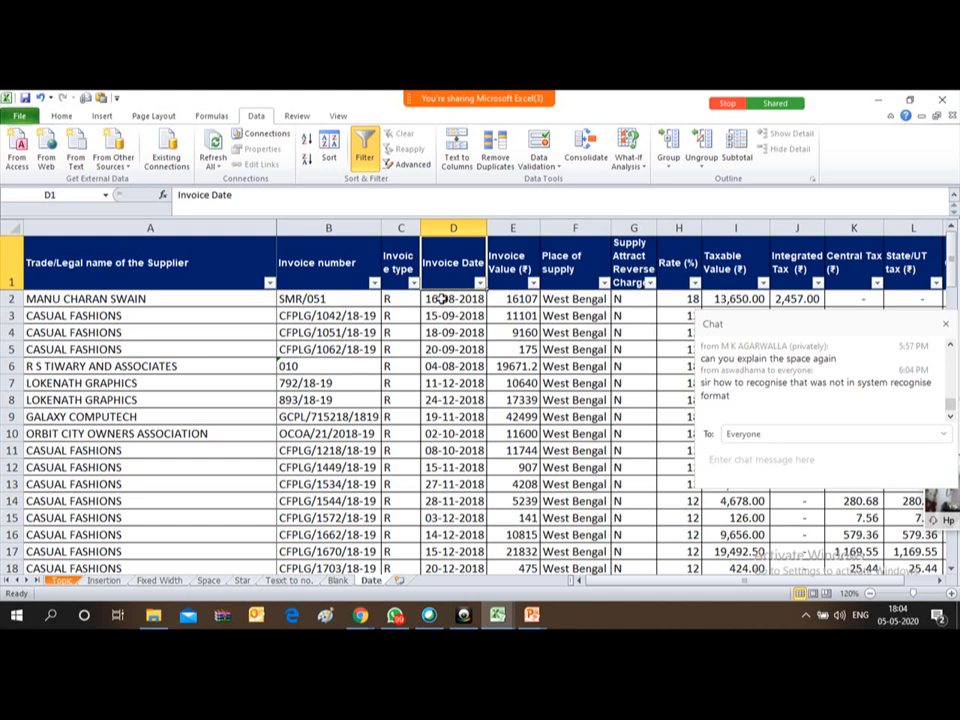
pyautogui.click(480, 285)
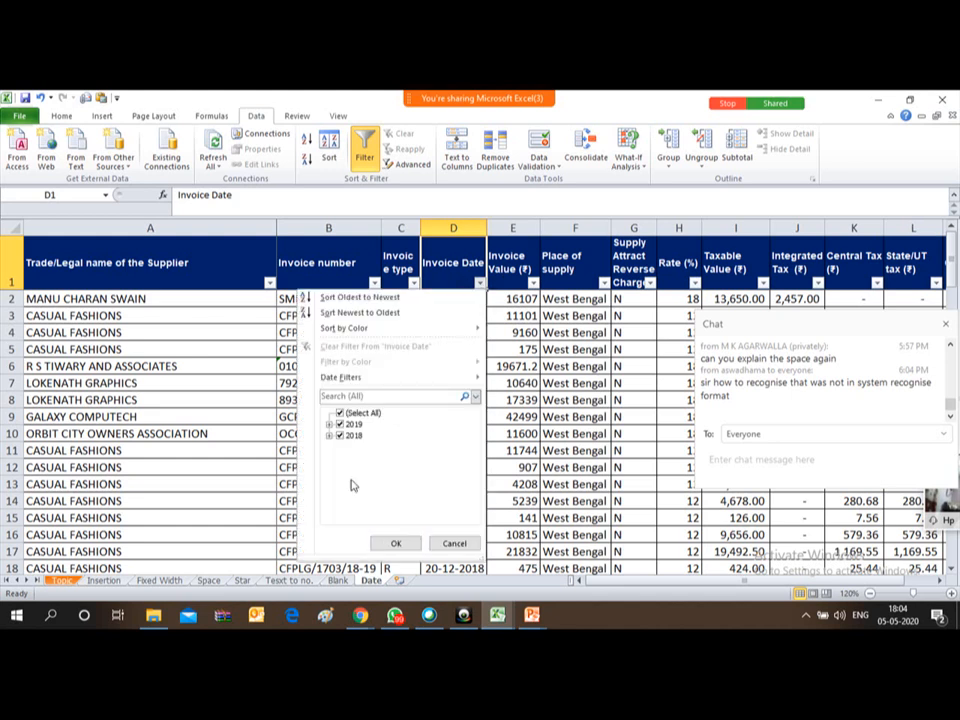
pyautogui.click(329, 436)
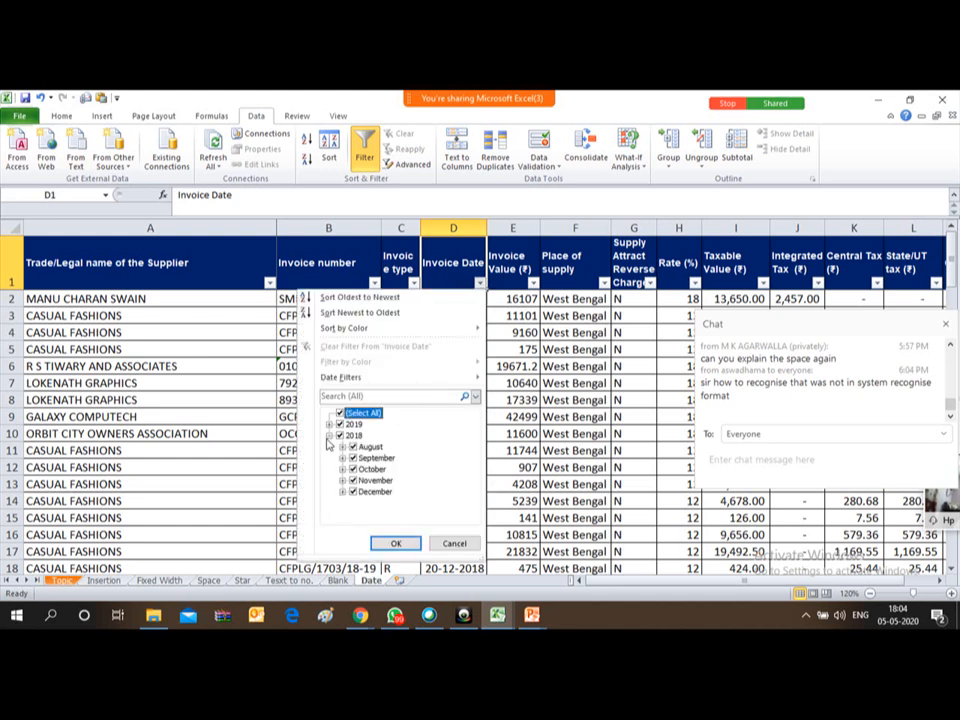
pyautogui.click(329, 436)
pyautogui.click(329, 424)
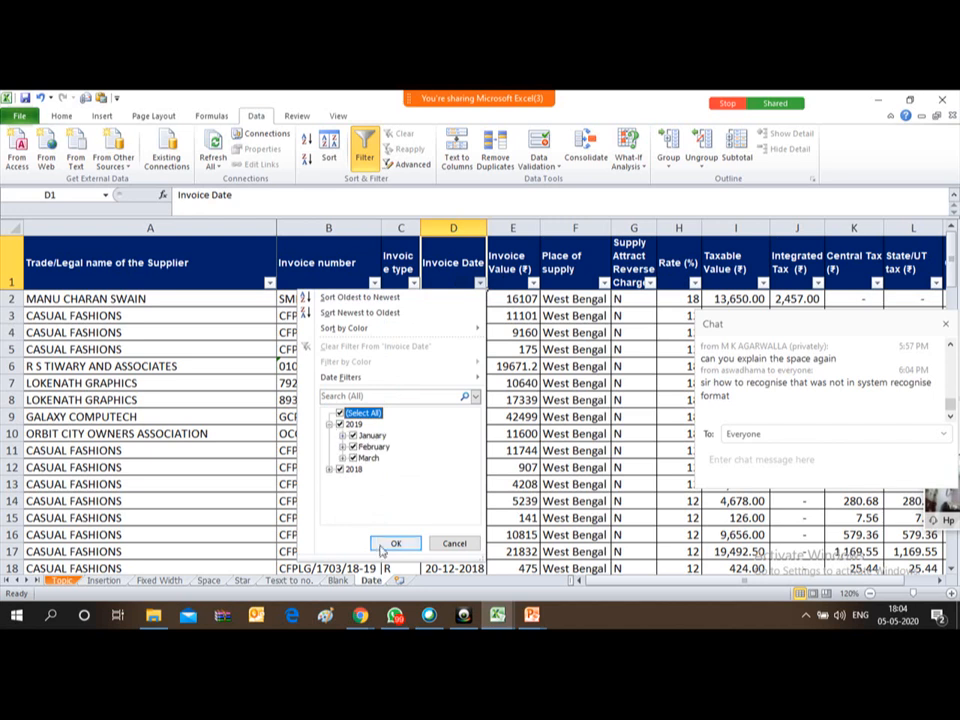
pyautogui.click(455, 544)
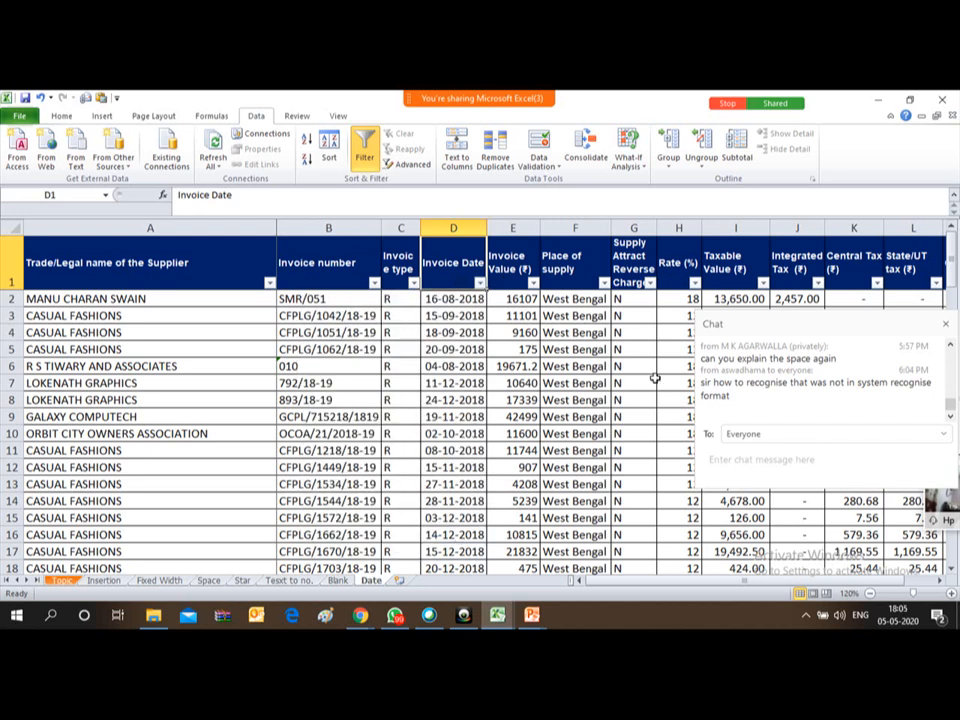
# Format the invoice dates in D2:D95 as day, abbreviated month and two-digit year.
pyautogui.press('Down')
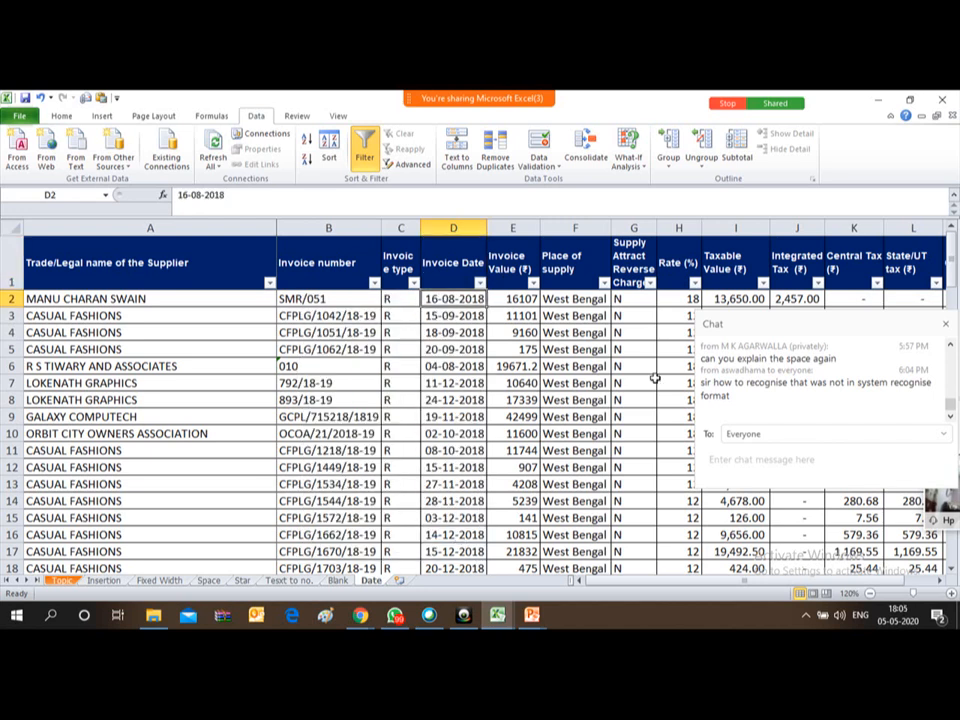
pyautogui.hotkey('ctrl', 'shift', 'Down')
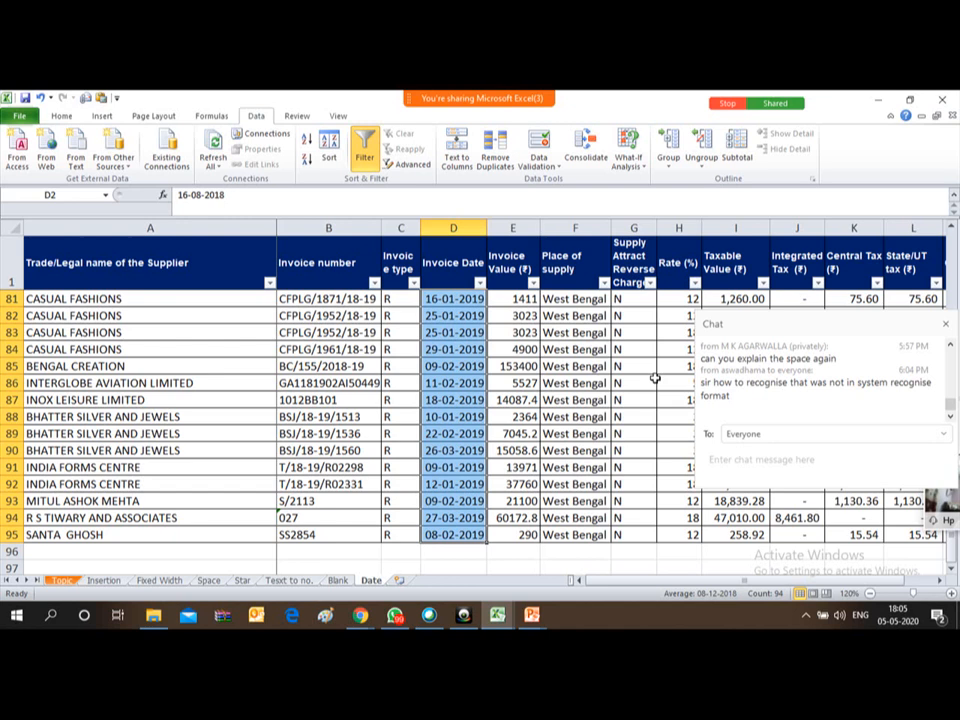
pyautogui.hotkey('ctrl', 'shift', '3')
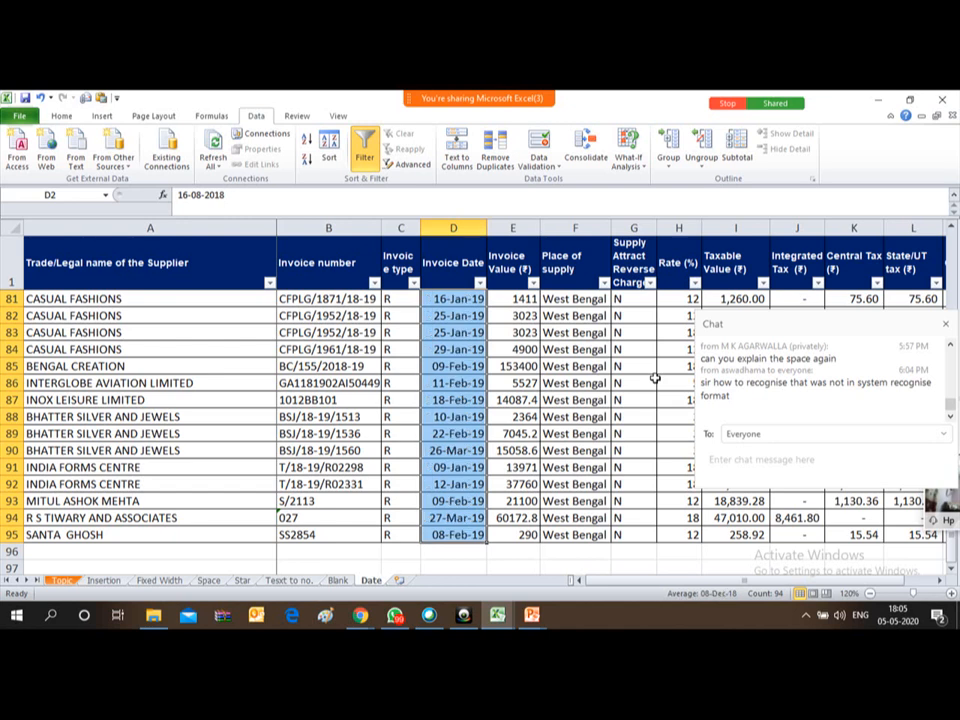
# Review the reformatted dates in the Invoice Date column from its beginning down to cell D13.
pyautogui.hotkey('ctrl', 'Up')
pyautogui.press('Down')
pyautogui.press('Down')
pyautogui.press('Down')
pyautogui.press('Down')
pyautogui.press('Down')
pyautogui.press('Down')
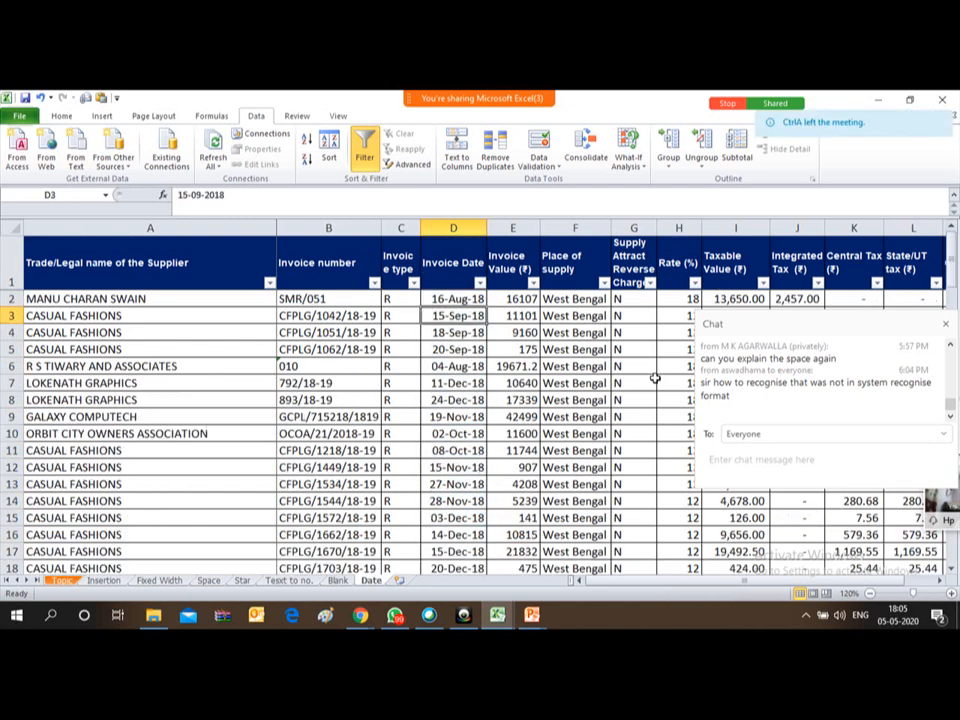
pyautogui.press('Down')
pyautogui.press('Down')
pyautogui.press('Down')
pyautogui.press('Down')
pyautogui.press('Down')
pyautogui.press('Down')
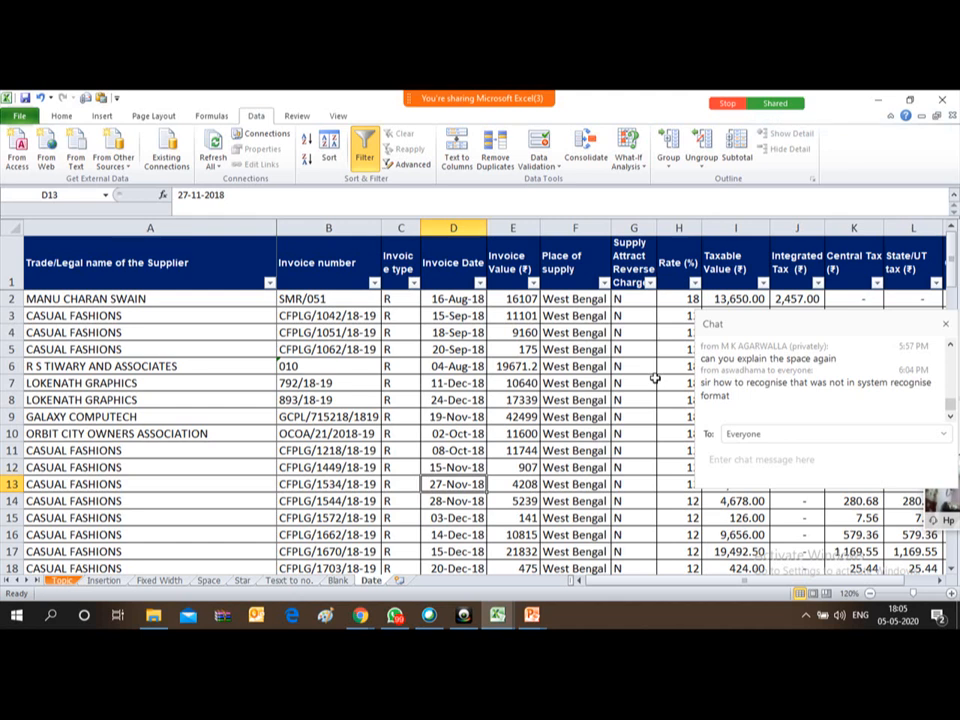
# Look up the Go To entry in D6 of the Topic sheet and switch to the Blank sheet.
pyautogui.click(60, 582)
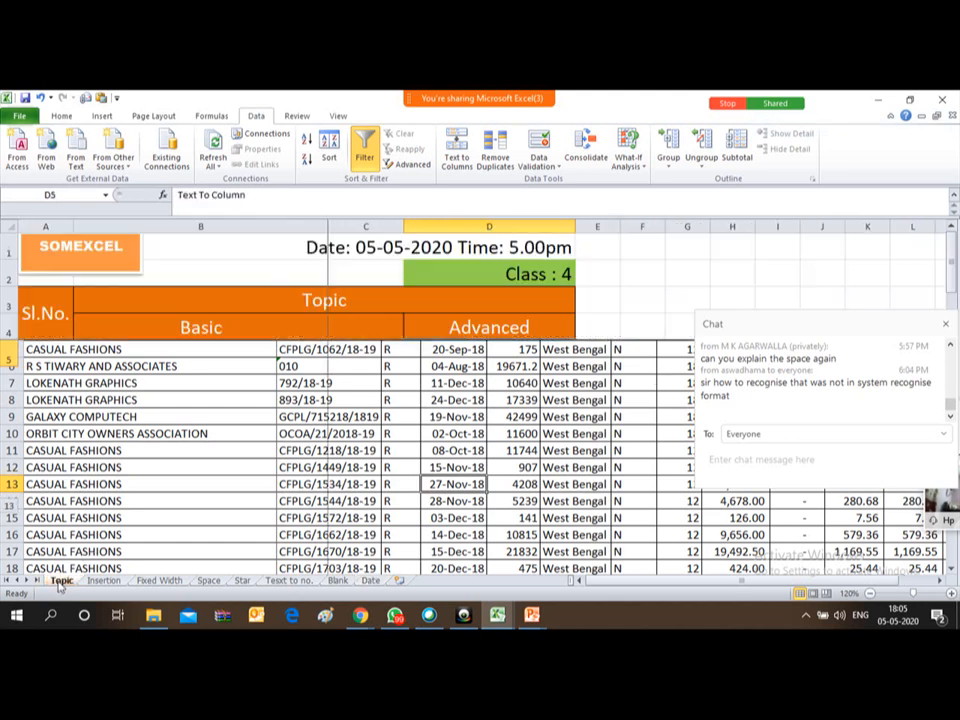
pyautogui.click(465, 383)
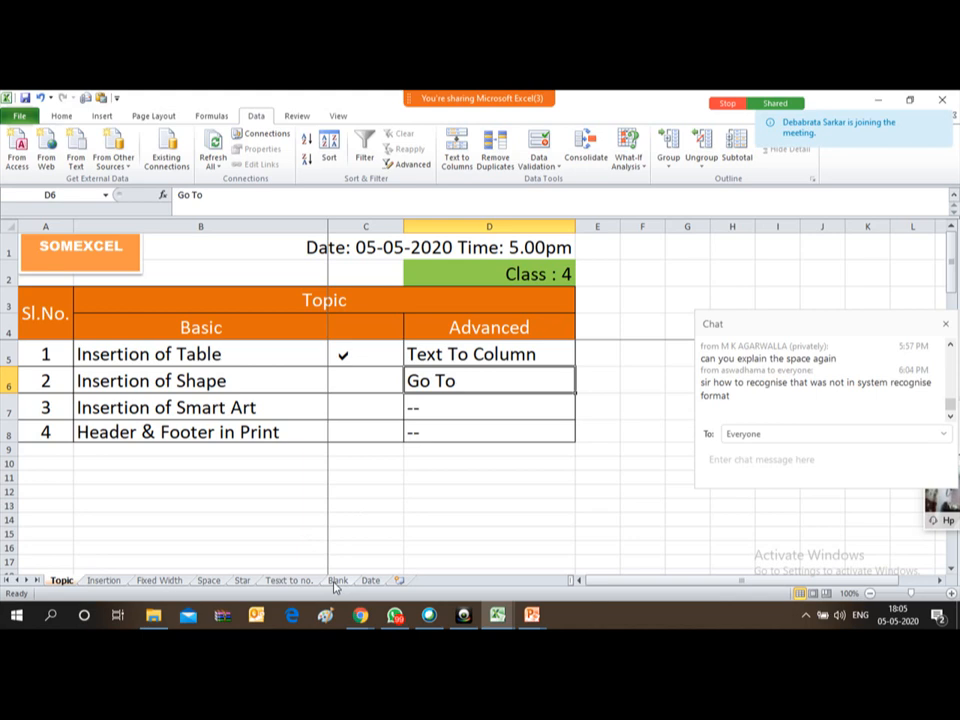
pyautogui.click(338, 580)
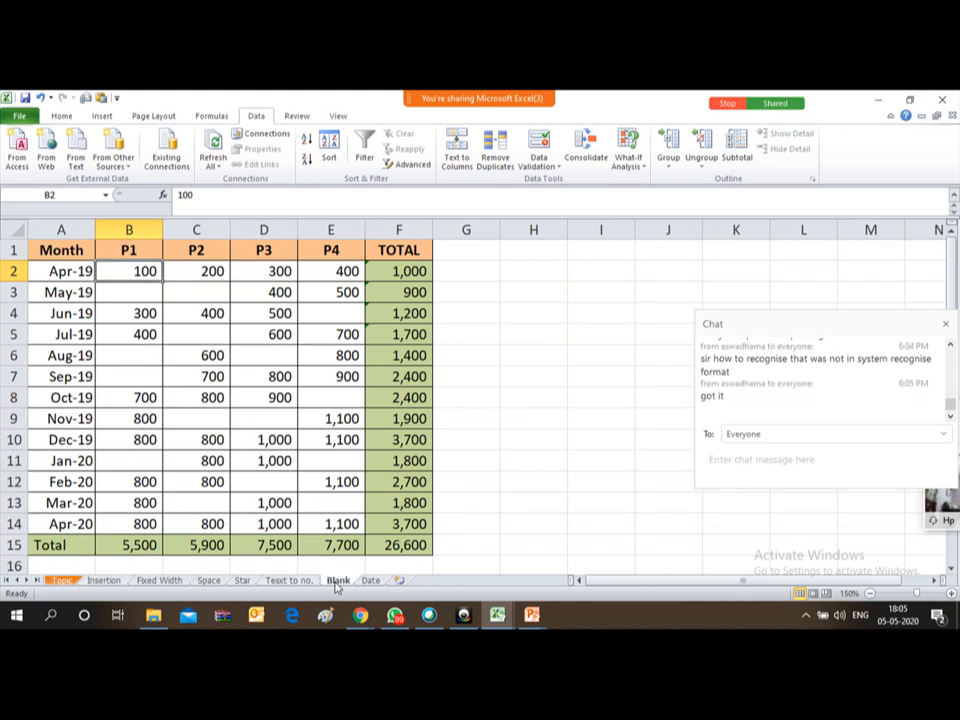
# Enter the note CTRL+G in cell G4 beside the TOTAL column.
pyautogui.press('Right')
pyautogui.press('Right')
pyautogui.press('Right')
pyautogui.press('Right')
pyautogui.press('Right')
pyautogui.press('Down')
pyautogui.press('Down')
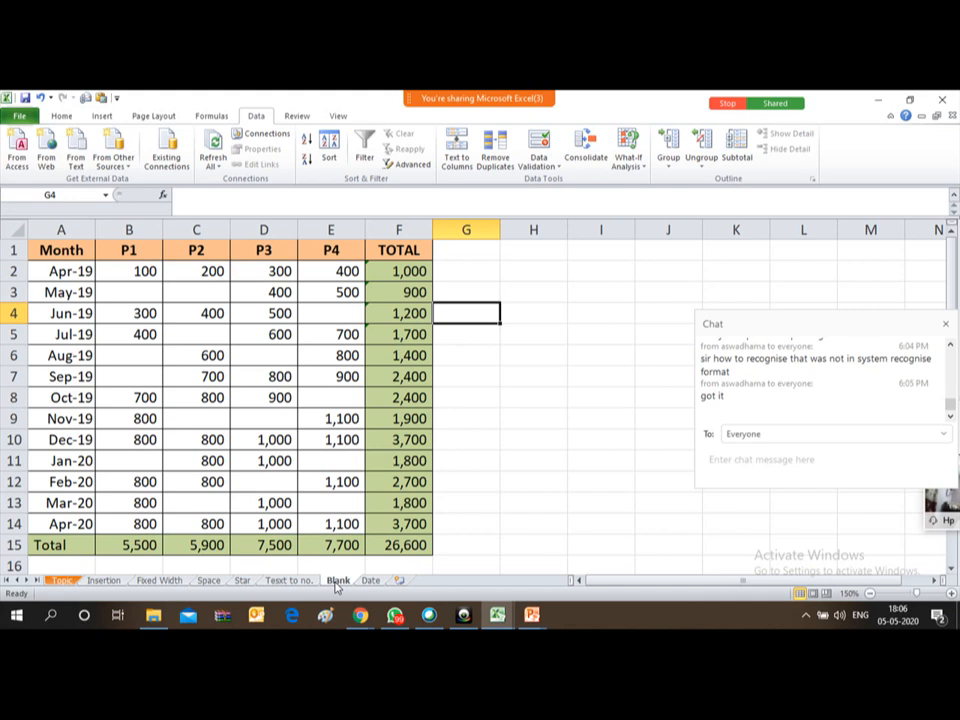
pyautogui.write('CTRL')
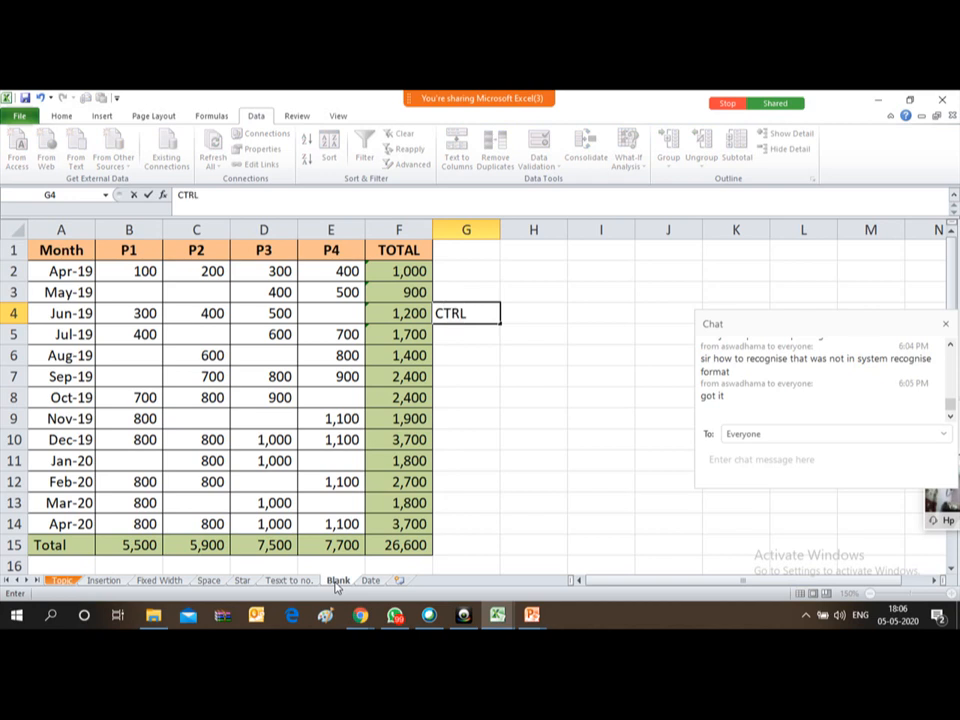
pyautogui.write('+G')
pyautogui.press('Return')
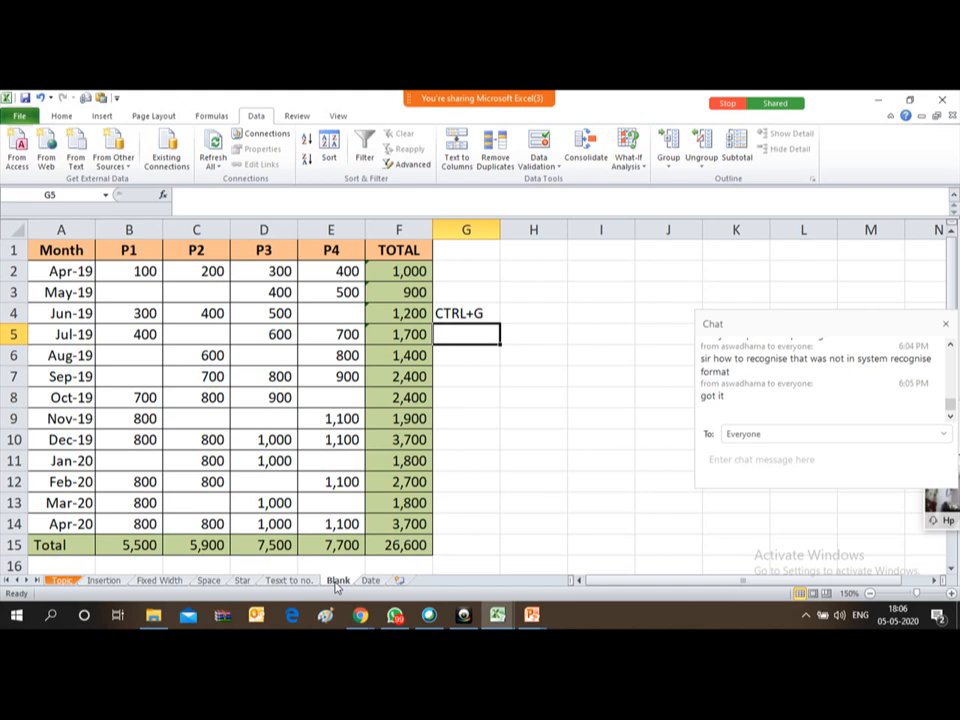
# View the Go To dialog and dismiss it without going to a reference.
pyautogui.press('Up')
pyautogui.press('Down')
pyautogui.press('Down')
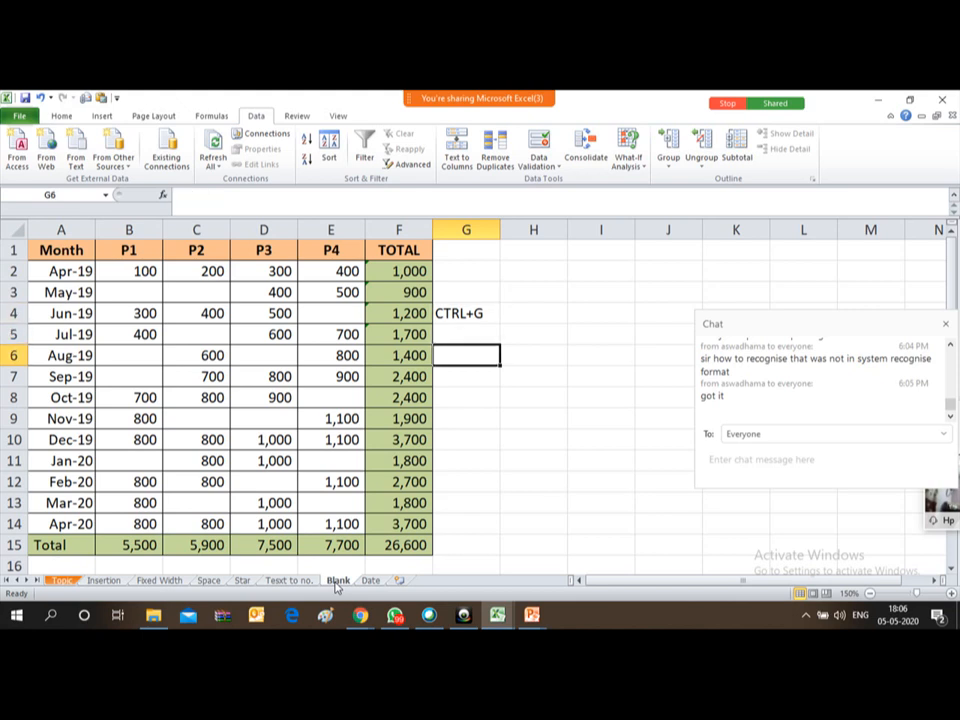
pyautogui.hotkey('ctrl', 'g')
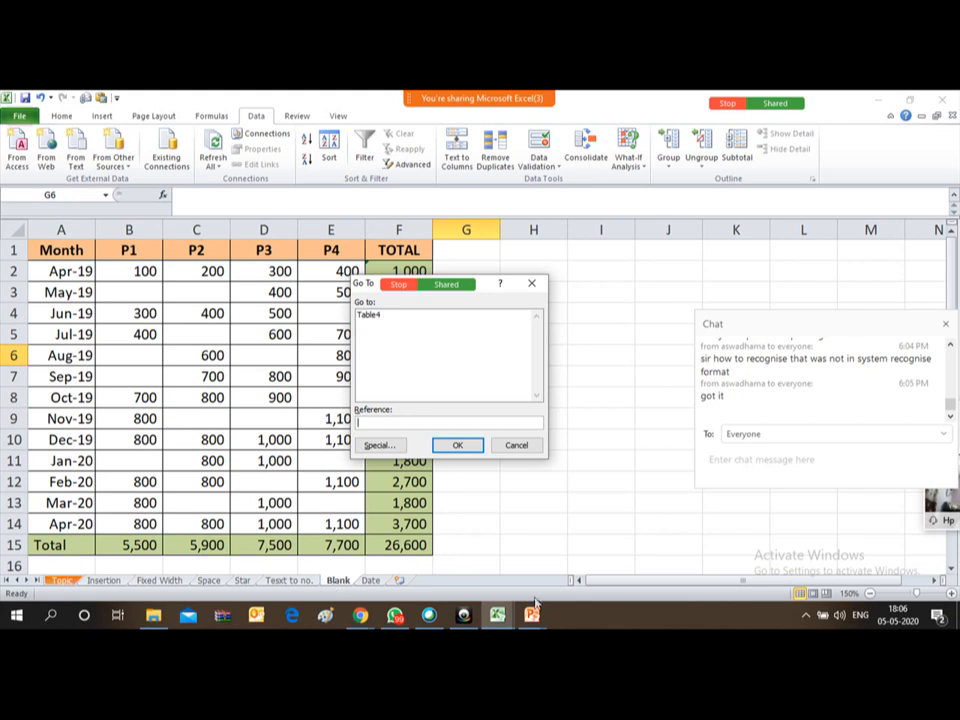
pyautogui.click(513, 447)
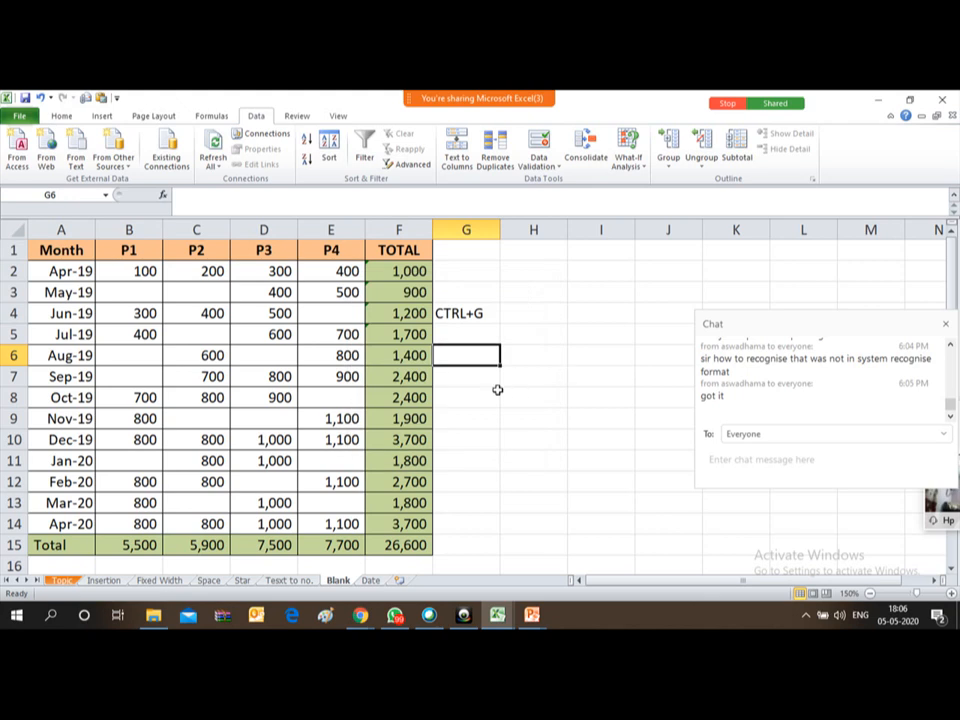
# Clear the contents of the range G3:H6 to remove the CTRL+G note.
pyautogui.moveTo(461, 293); pyautogui.dragTo(542, 360)
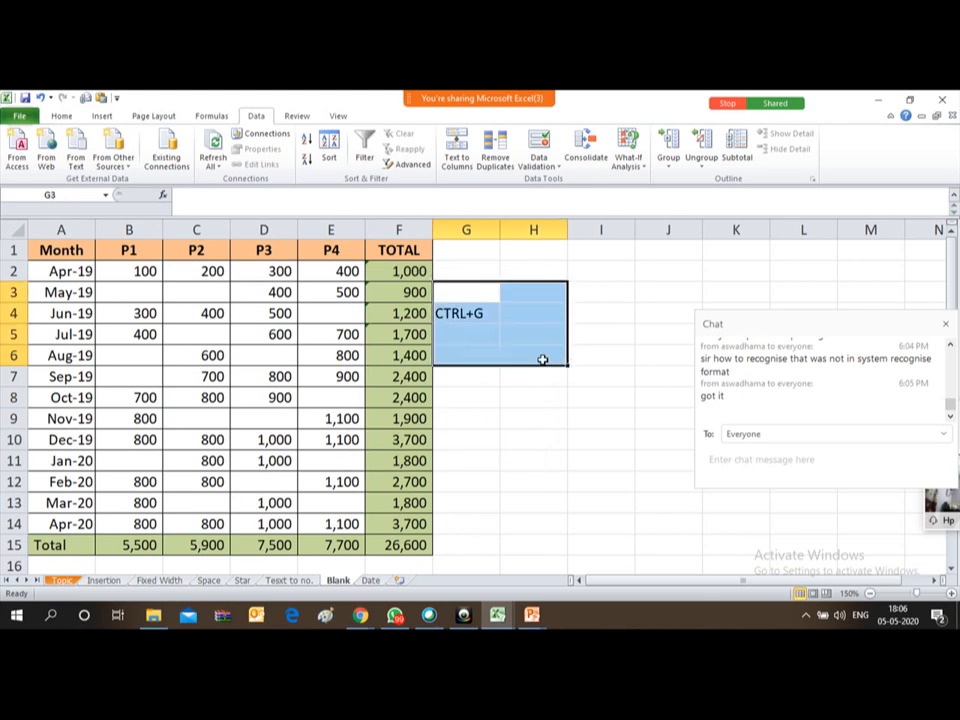
# Examine the product headers in row 1 and the blank May-19 cells B3 and C3.
pyautogui.press('Left')
pyautogui.press('Left')
pyautogui.press('Left')
pyautogui.press('Left')
pyautogui.press('Left')
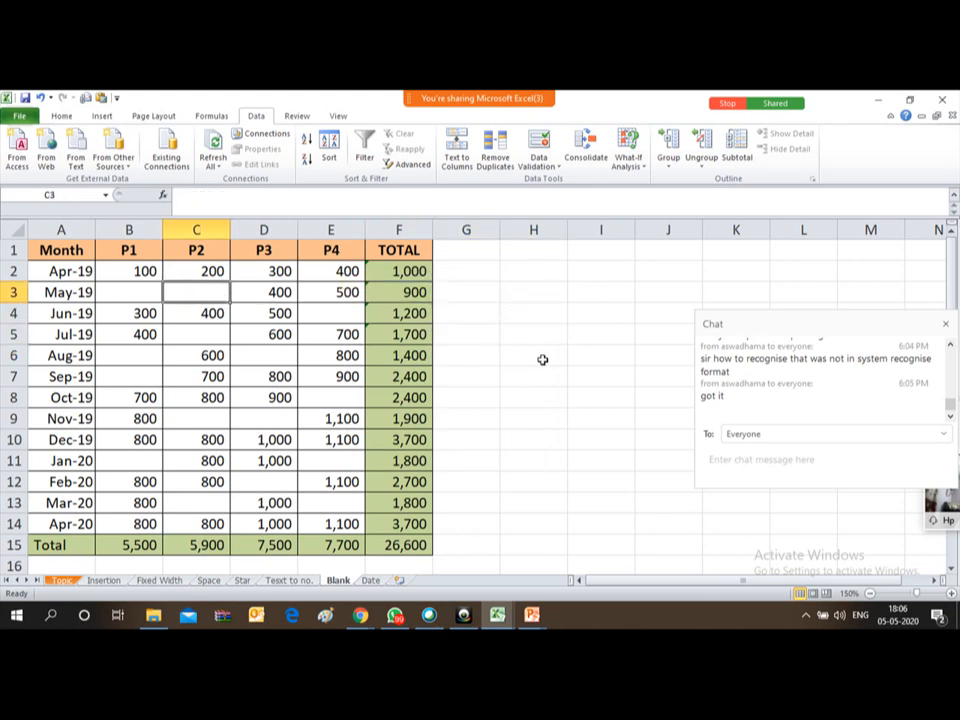
pyautogui.press('Up')
pyautogui.press('Up')
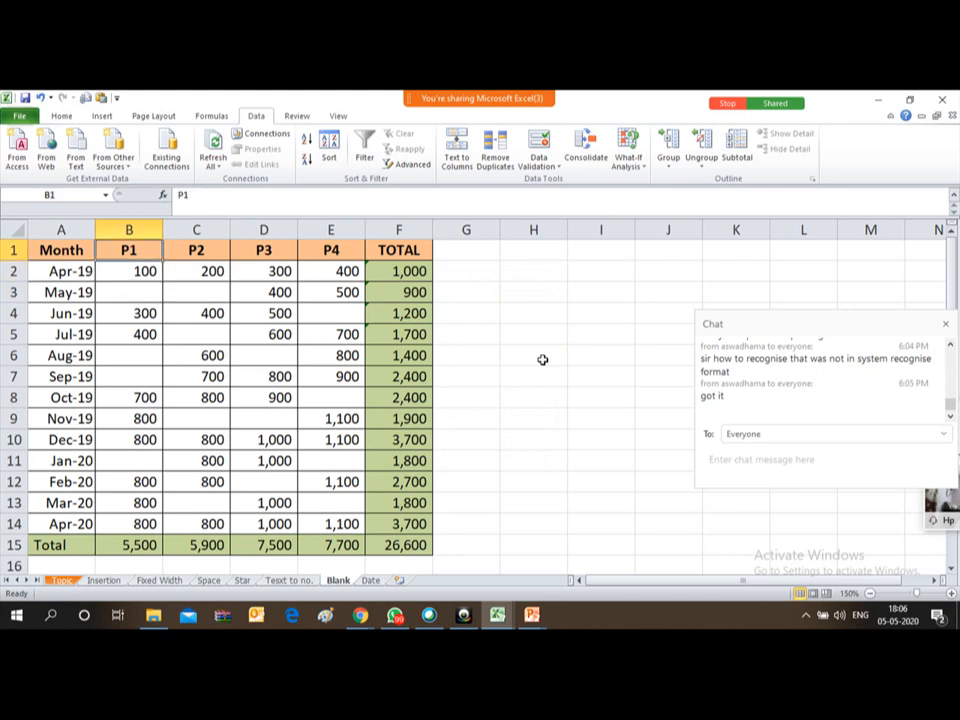
pyautogui.press('Left')
pyautogui.press('Right')
pyautogui.press('Right')
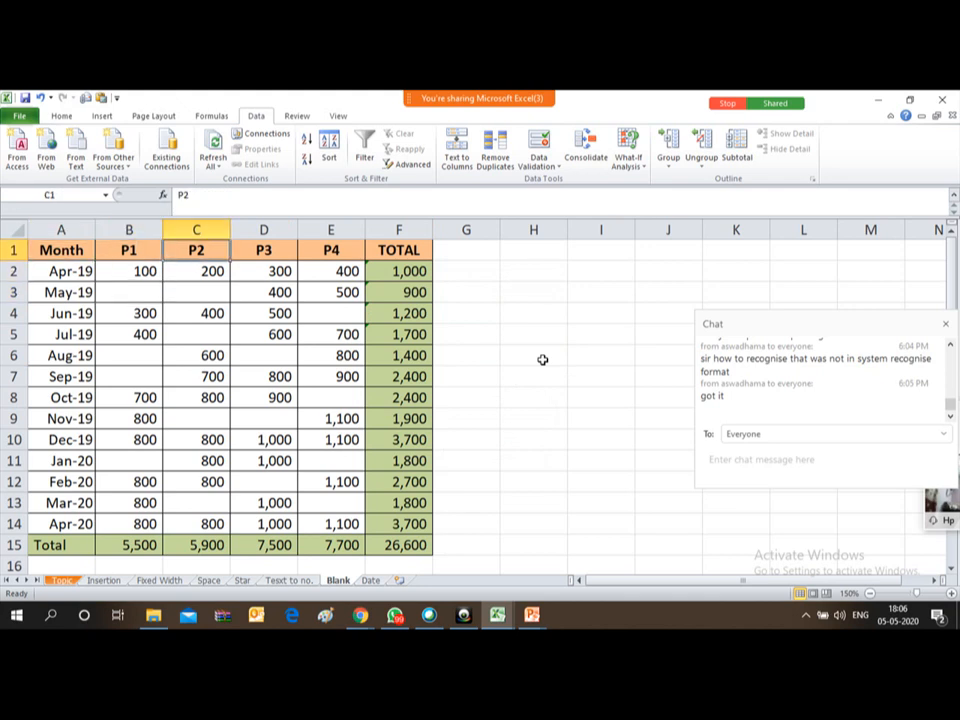
pyautogui.press('Down')
pyautogui.press('Down')
pyautogui.press('Right')
pyautogui.press('Left')
pyautogui.press('Left')
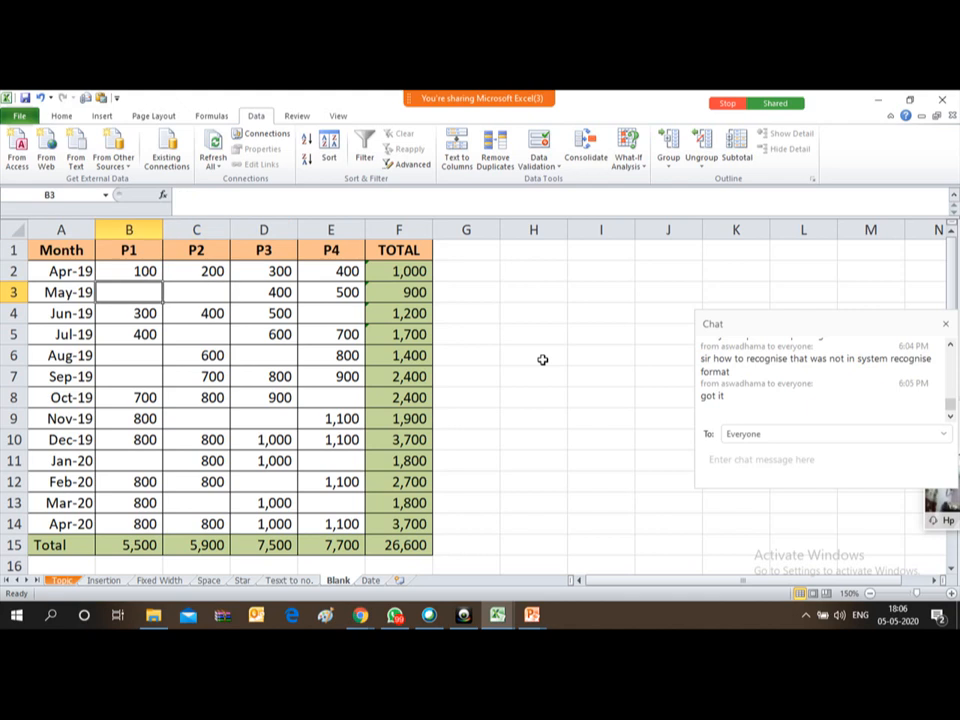
pyautogui.press('Right')
pyautogui.press('Left')
pyautogui.press('Right')
pyautogui.press('Left')
pyautogui.press('Right')
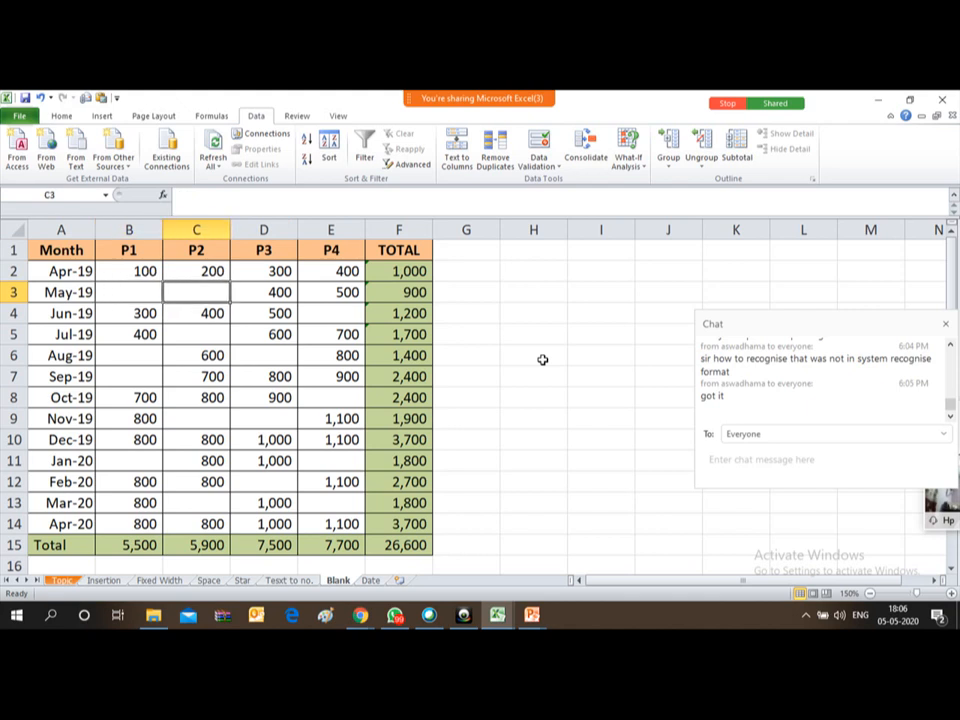
pyautogui.press('Left')
pyautogui.press('Right')
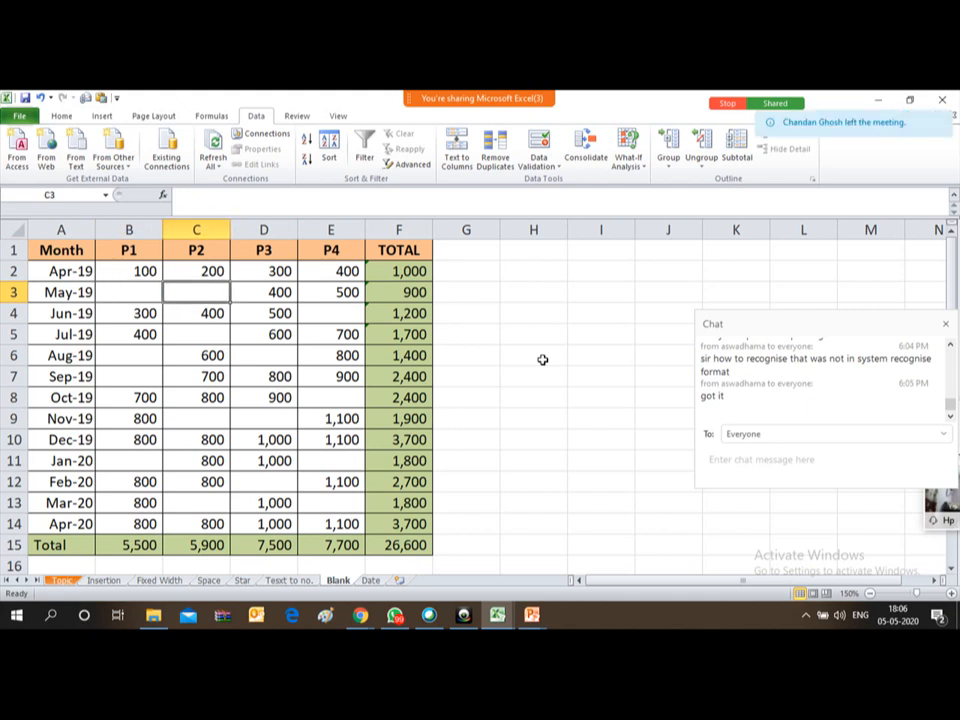
# Examine the scattered blank cells in the P1 to P4 columns for the months Jun-19 to Dec-19.
pyautogui.press('Down')
pyautogui.press('Left')
pyautogui.press('Right')
pyautogui.press('Right')
pyautogui.press('Right')
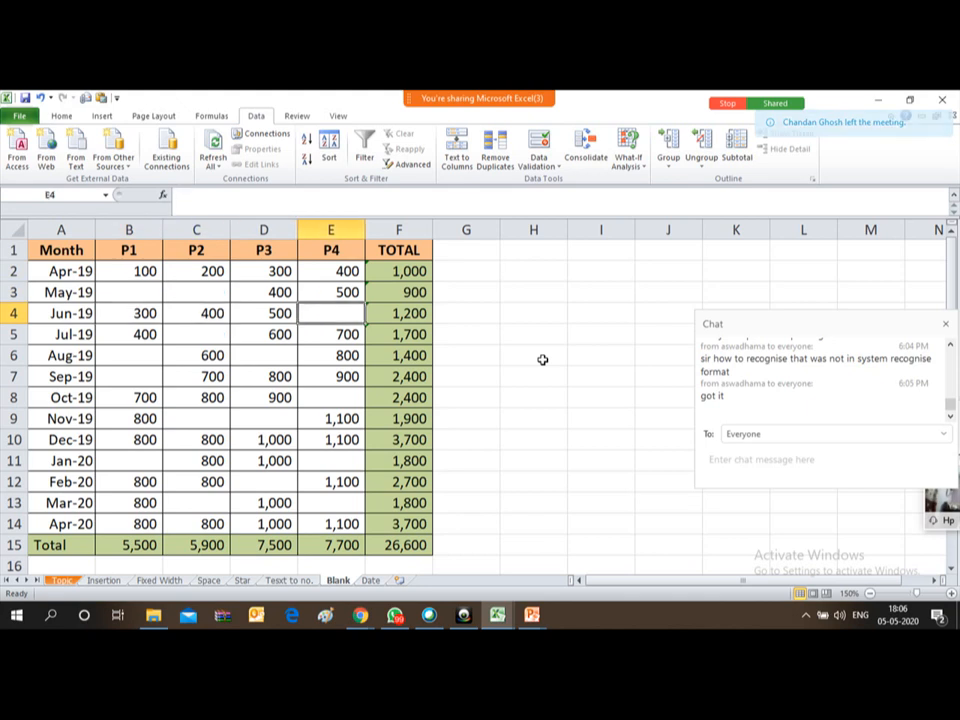
pyautogui.press('Down')
pyautogui.press('Down')
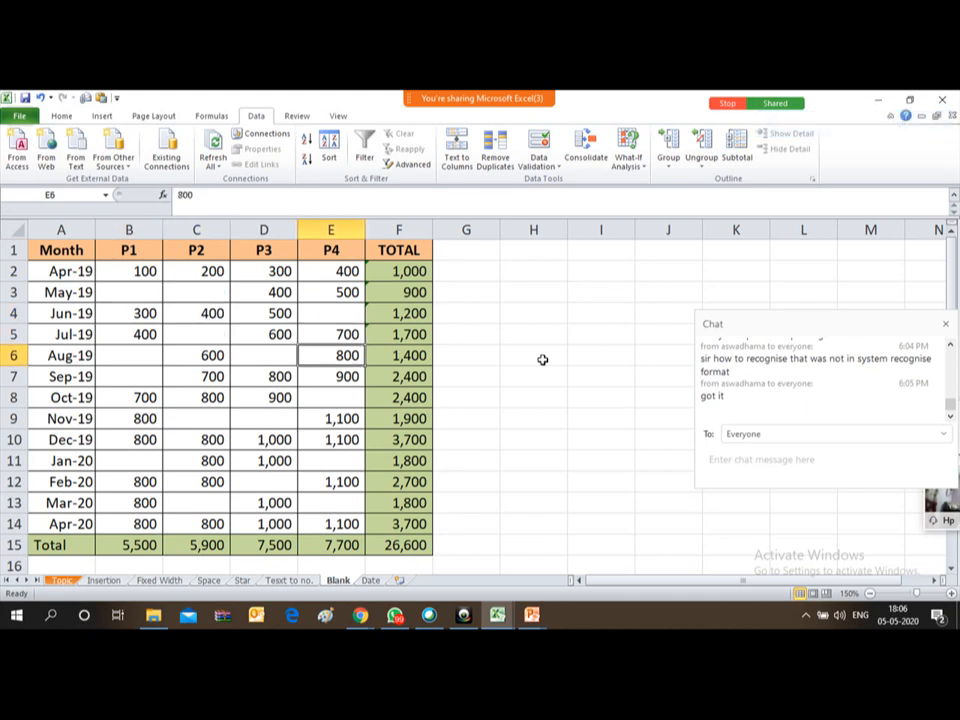
pyautogui.press('Left')
pyautogui.press('Left')
pyautogui.press('Left')
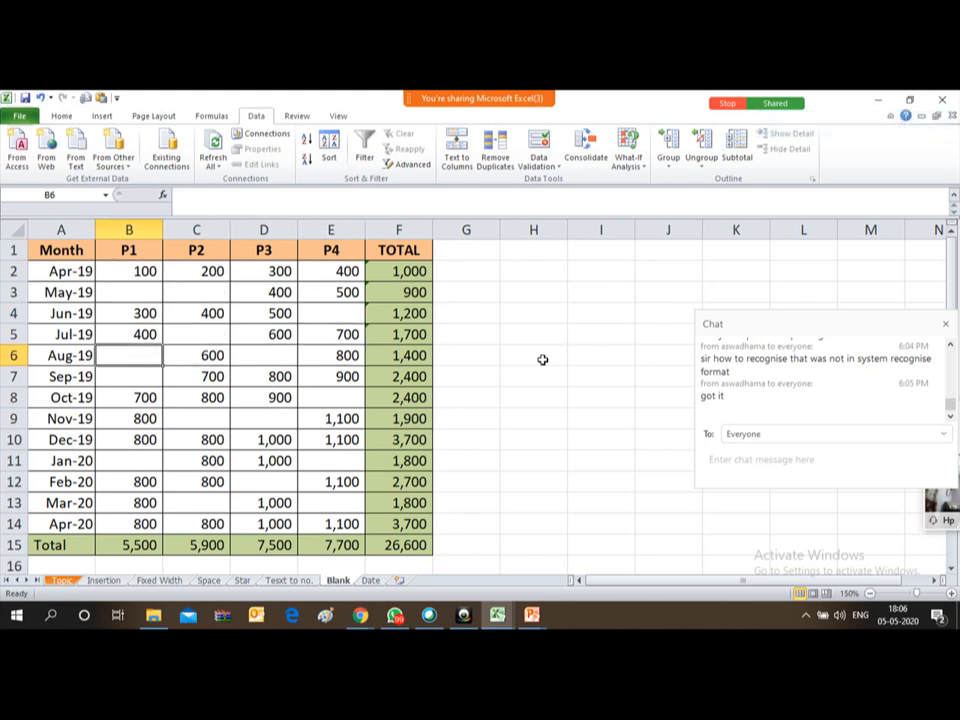
pyautogui.press('Down')
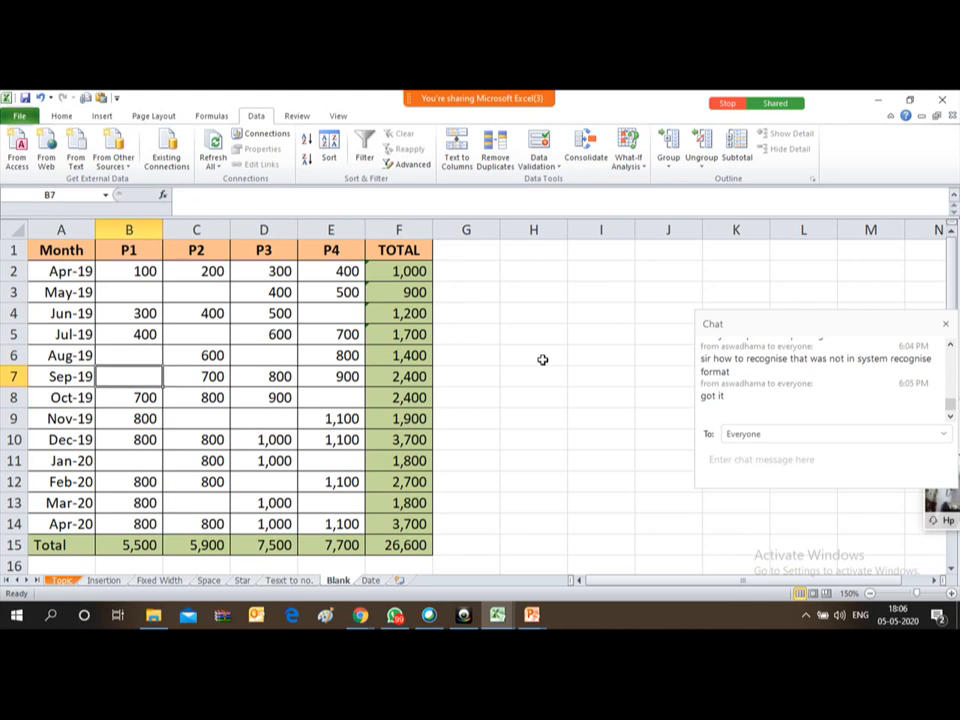
pyautogui.press('Down')
pyautogui.press('Down')
pyautogui.press('Down')
pyautogui.press('Right')
pyautogui.press('Right')
pyautogui.press('Up')
pyautogui.press('Right')
pyautogui.press('Up')
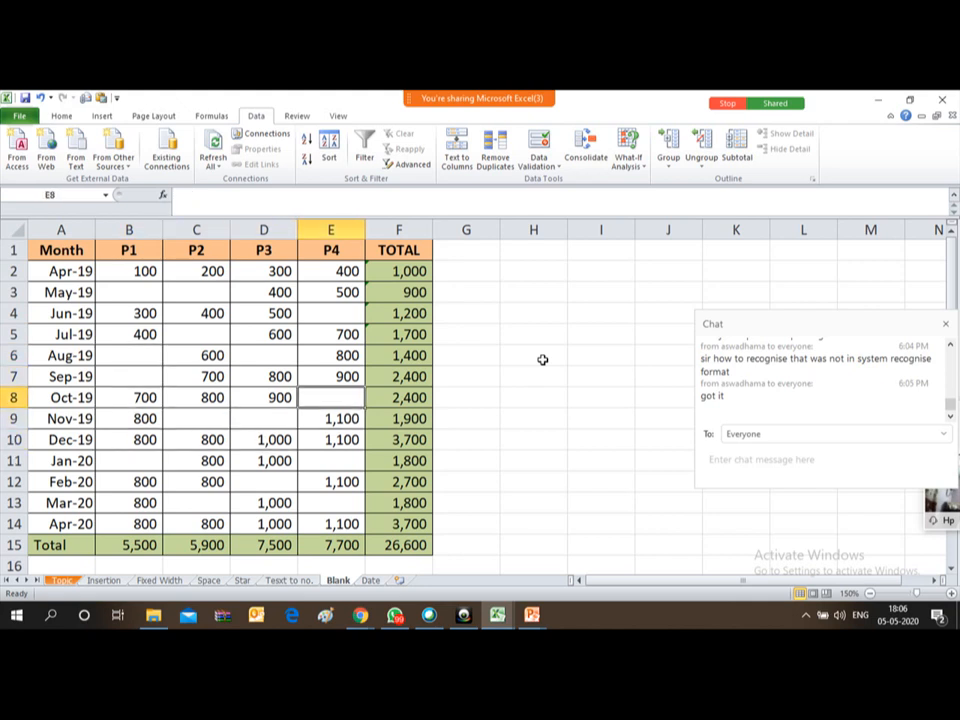
pyautogui.press('Left')
pyautogui.press('Left')
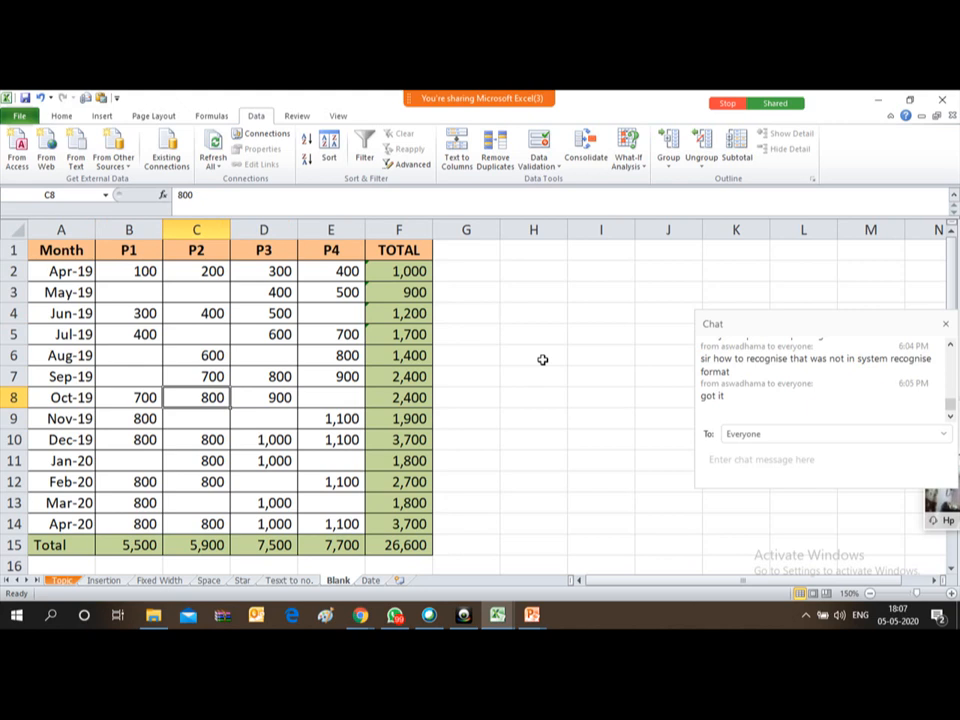
# Enter X in the empty cell H3 beside the table and copy that cell.
pyautogui.press('Right')
pyautogui.press('Right')
pyautogui.press('Right')
pyautogui.press('Right')
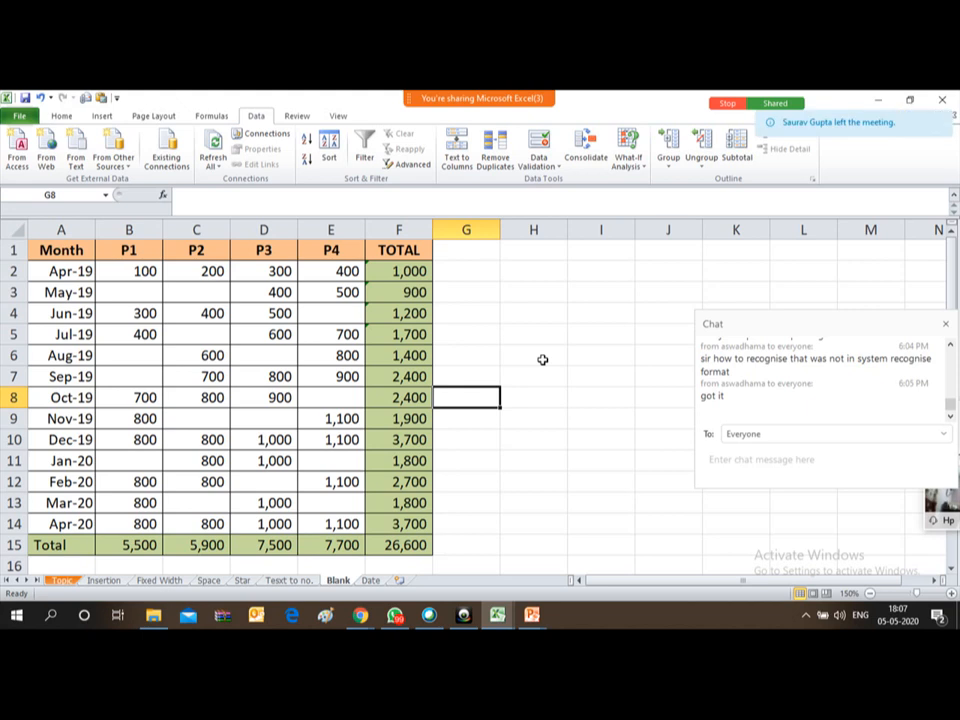
pyautogui.hotkey('ctrl', 'Up')
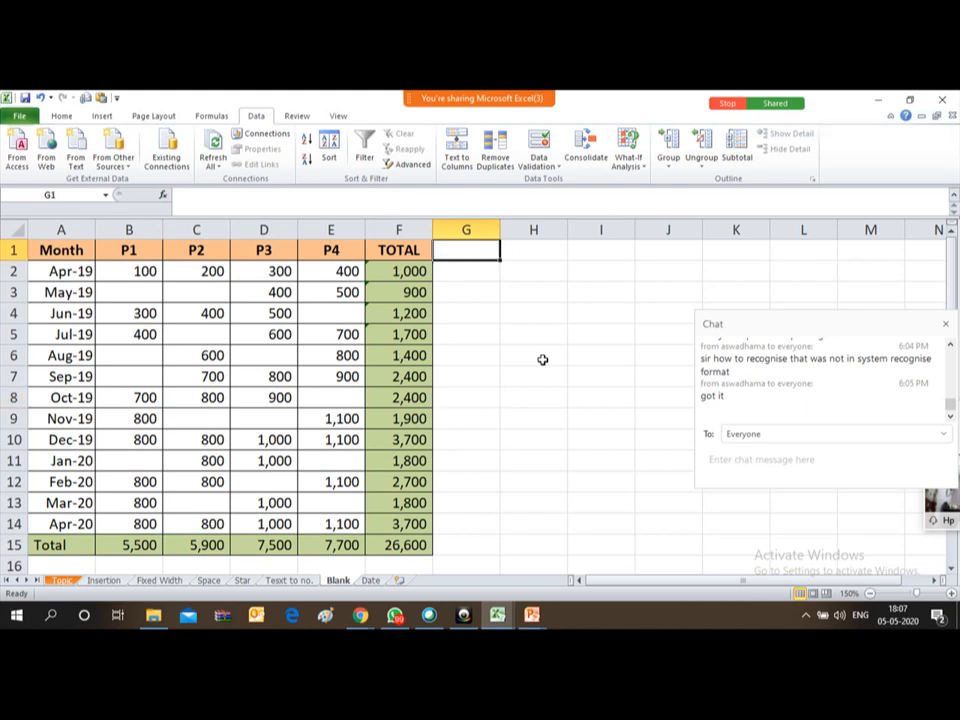
pyautogui.press('Down')
pyautogui.press('Down')
pyautogui.press('Right')
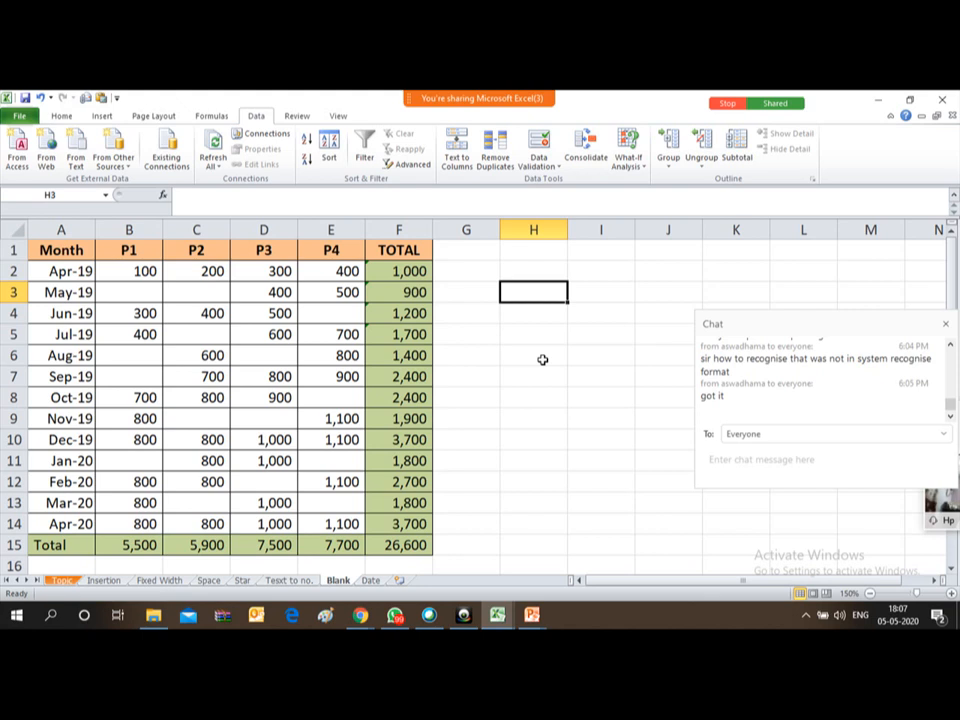
pyautogui.write('X')
pyautogui.press('Return')
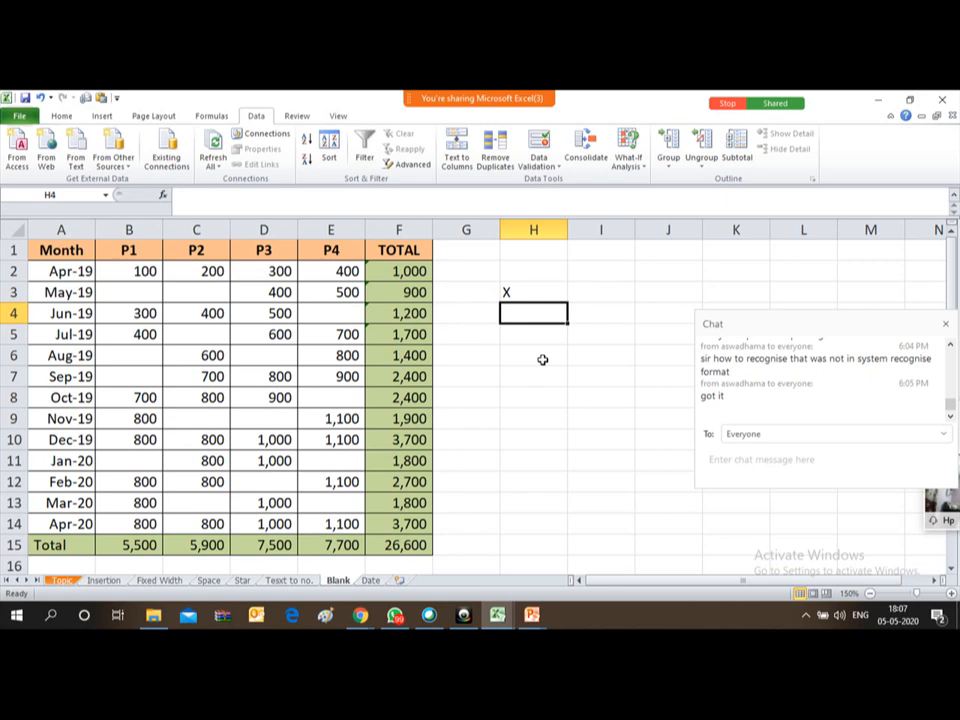
pyautogui.press('Up')
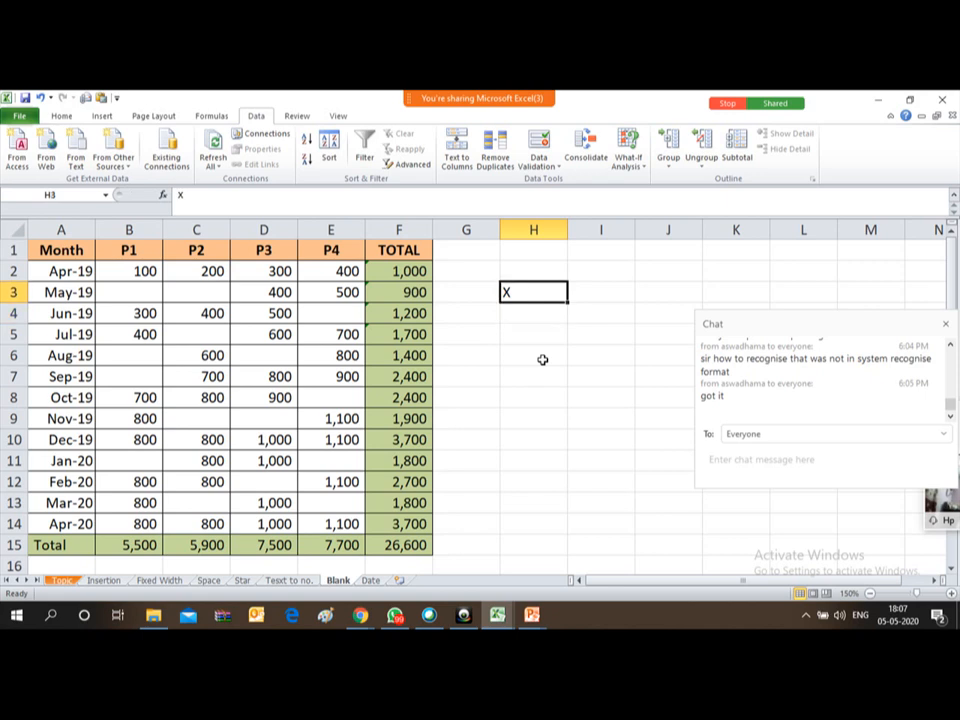
pyautogui.hotkey('ctrl', 'c')
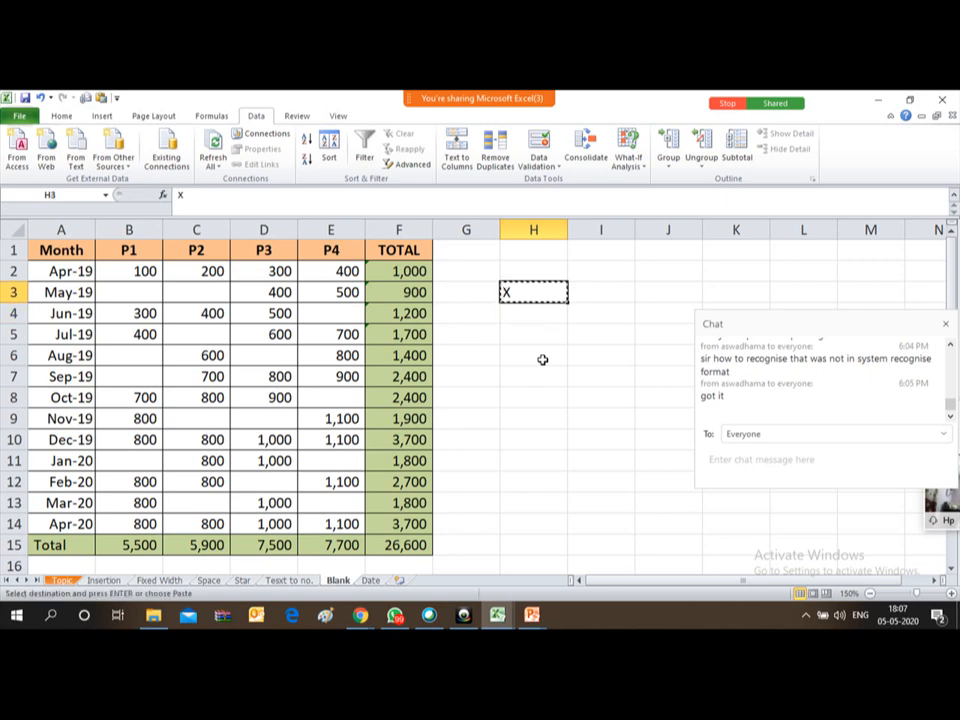
# Select the range B2:E14, view the Go To Special options for it, and dismiss them without choosing one.
pyautogui.press('Left')
pyautogui.press('Left')
pyautogui.press('Left')
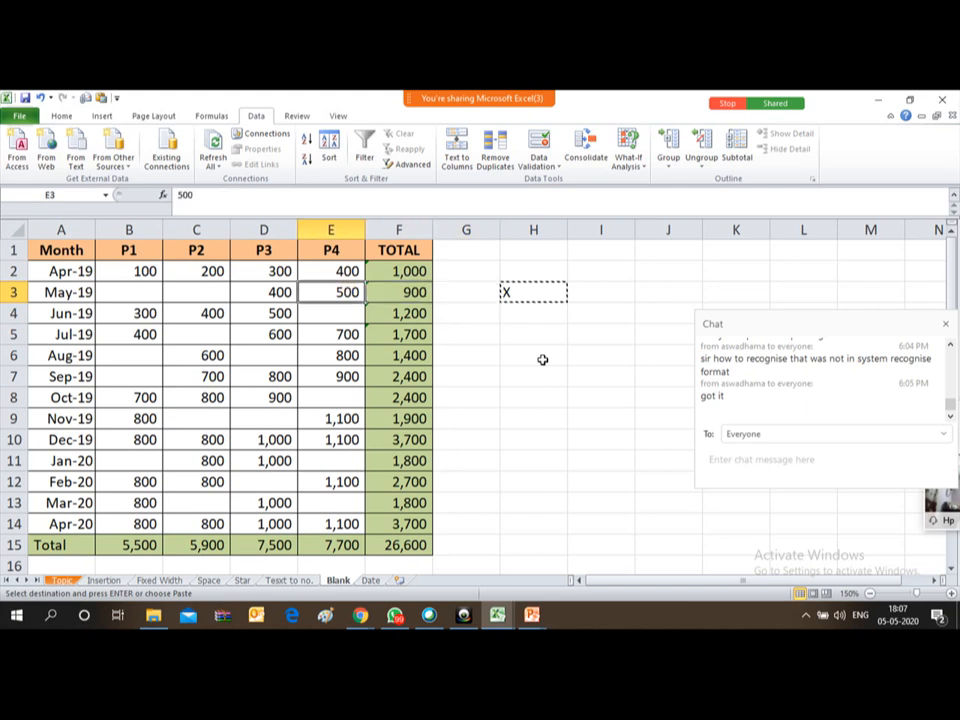
pyautogui.press('Left')
pyautogui.press('Left')
pyautogui.press('Left')
pyautogui.press('Up')
pyautogui.hotkey('shift', 'Right')
pyautogui.hotkey('shift', 'Right')
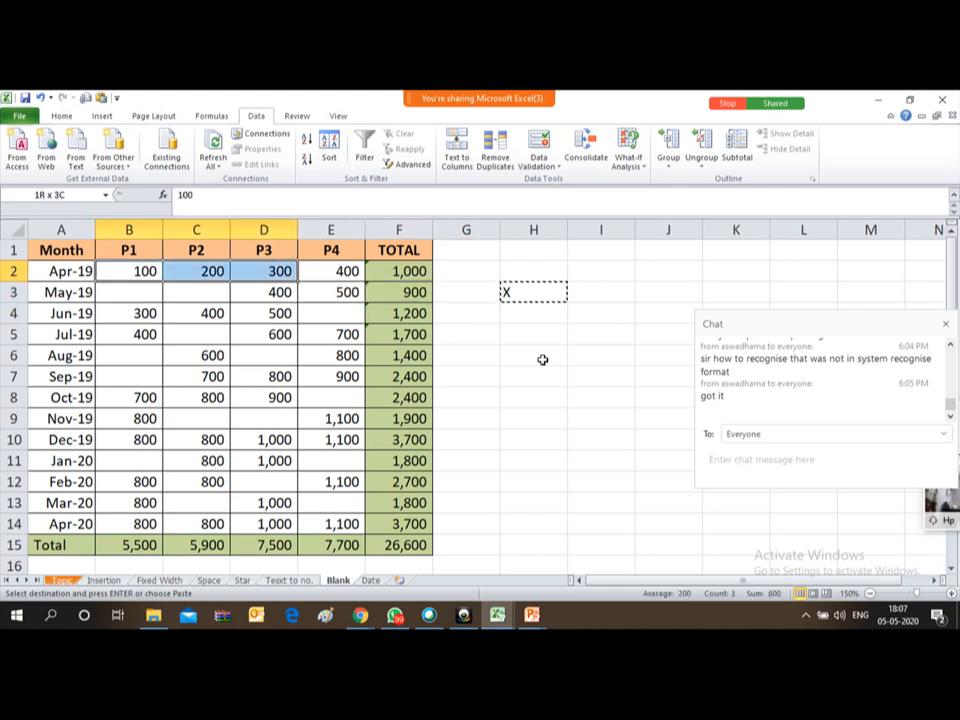
pyautogui.hotkey('shift', 'Right')
pyautogui.hotkey('shift', 'Down')
pyautogui.hotkey('shift', 'Down')
pyautogui.hotkey('shift', 'Down')
pyautogui.hotkey('shift', 'Down')
pyautogui.hotkey('shift', 'Down')
pyautogui.hotkey('shift', 'Down')
pyautogui.hotkey('shift', 'Down')
pyautogui.hotkey('shift', 'Down')
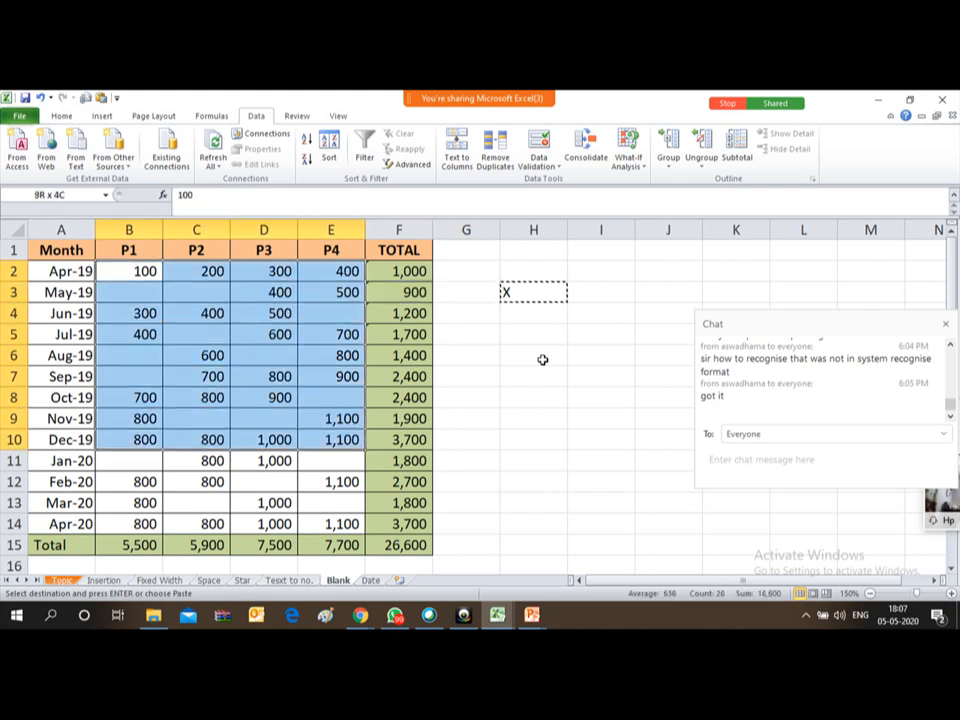
pyautogui.hotkey('shift', 'Down')
pyautogui.hotkey('shift', 'Down')
pyautogui.hotkey('shift', 'Down')
pyautogui.hotkey('shift', 'Down')
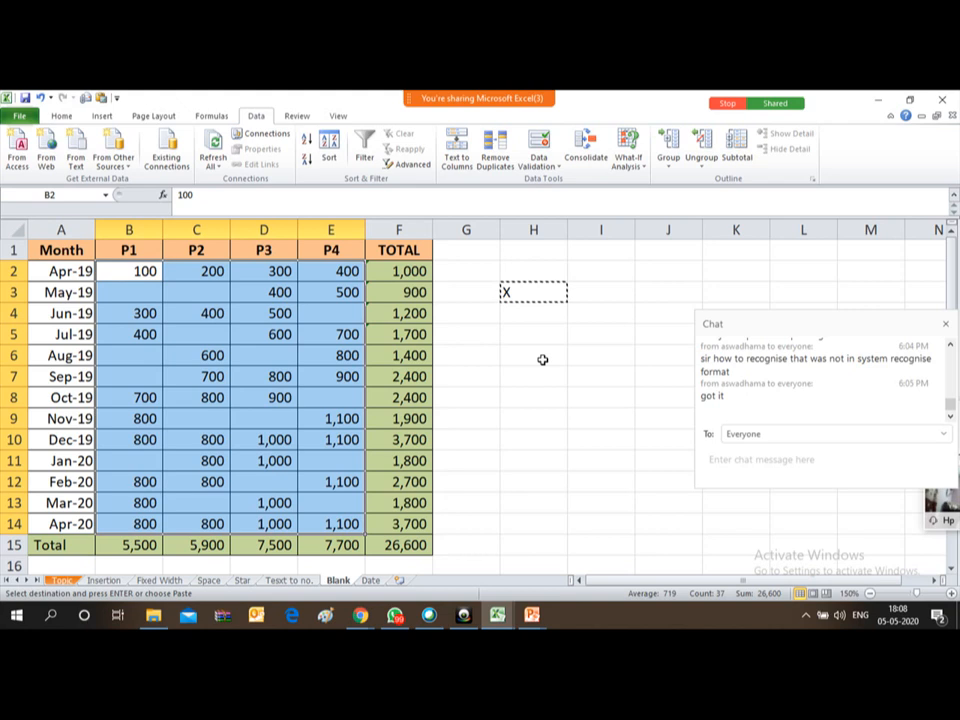
pyautogui.hotkey('ctrl', 'g')
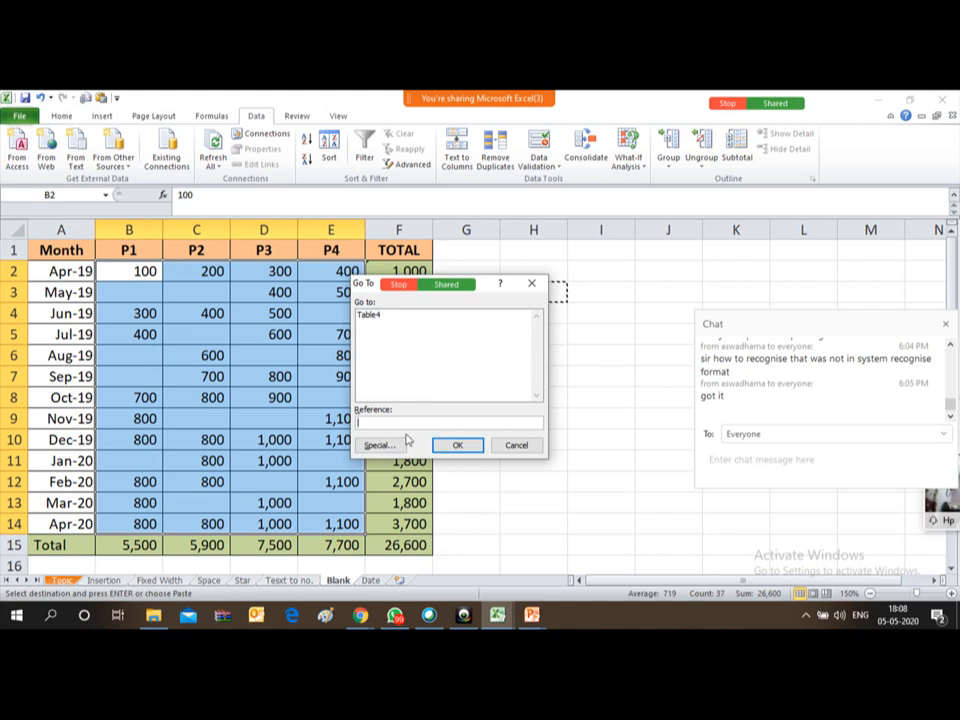
pyautogui.click(378, 448)
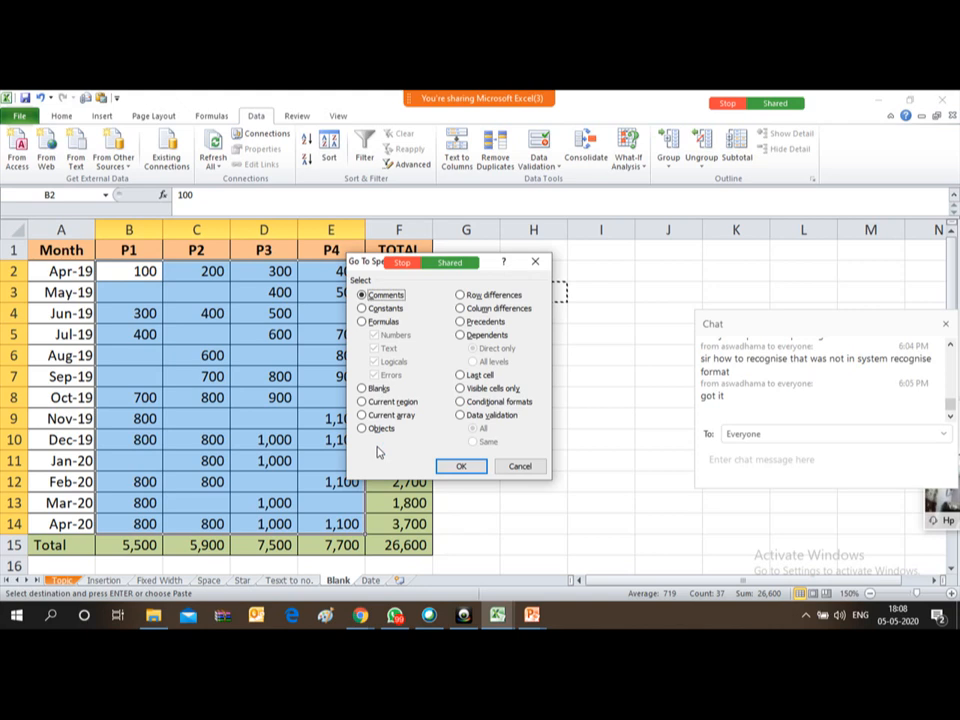
pyautogui.click(520, 467)
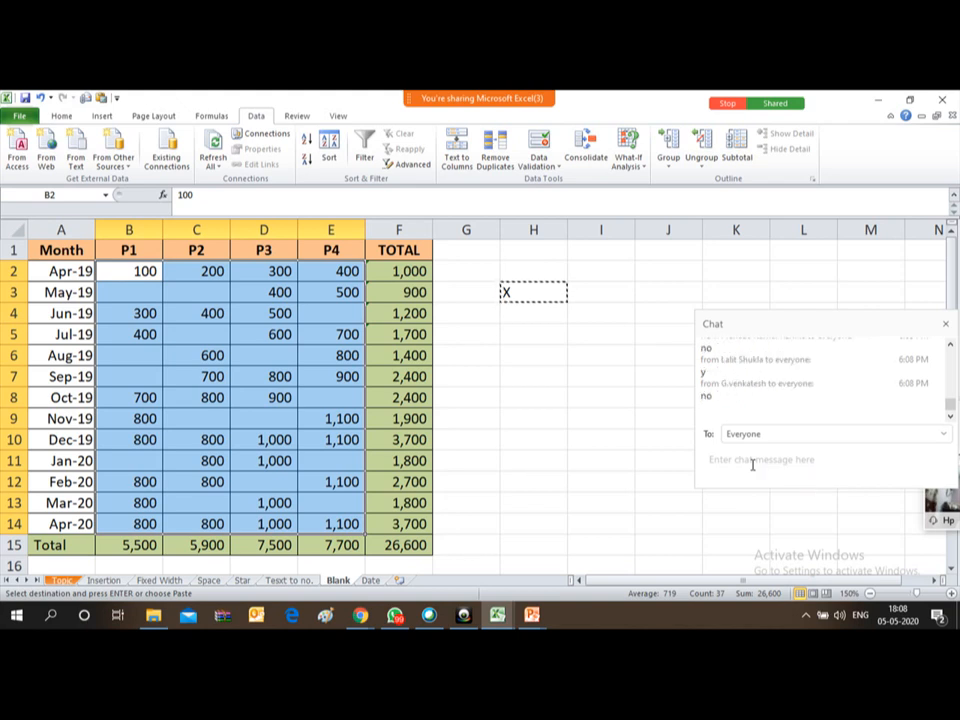
pyautogui.click(516, 413)
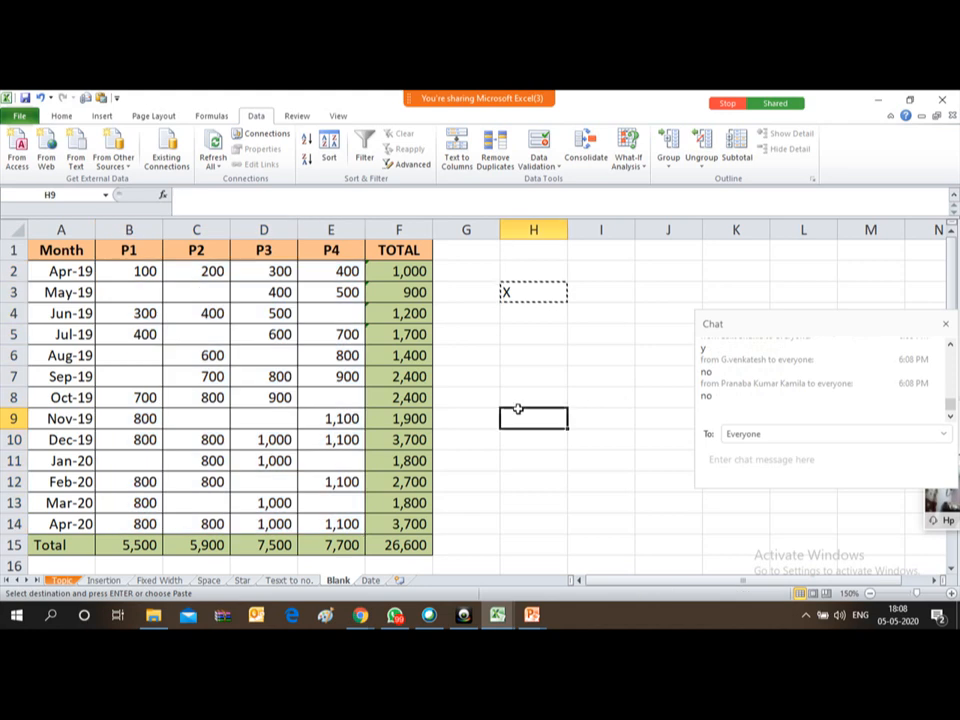
# Stop sharing Excel, turn on the video in Cisco Webex Meetings, and mute and unmute the microphone.
pyautogui.moveTo(489, 96)
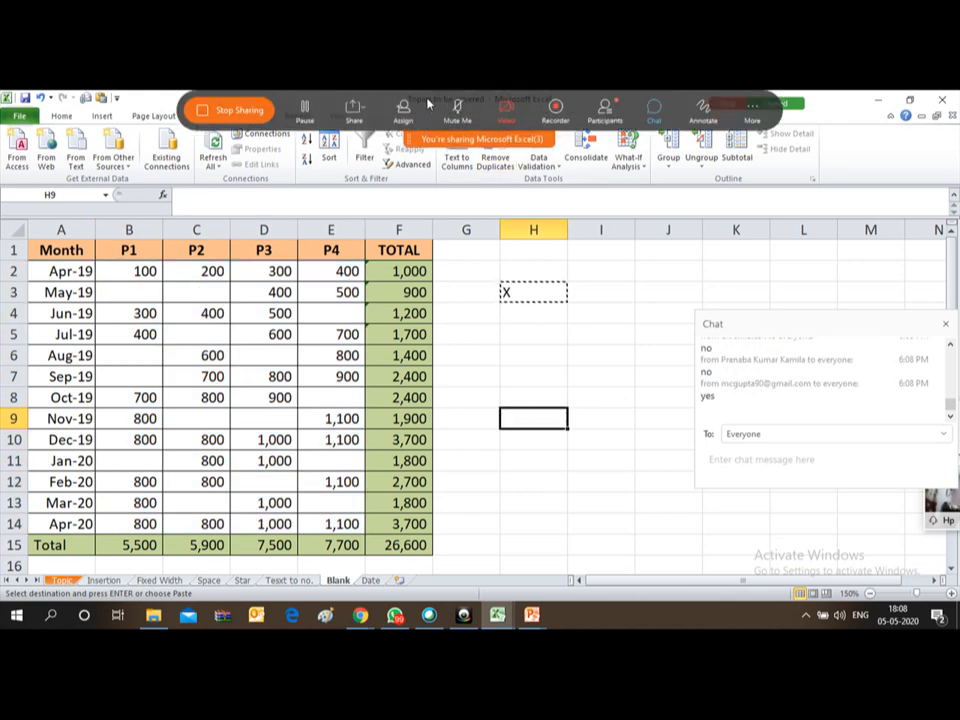
pyautogui.click(226, 110)
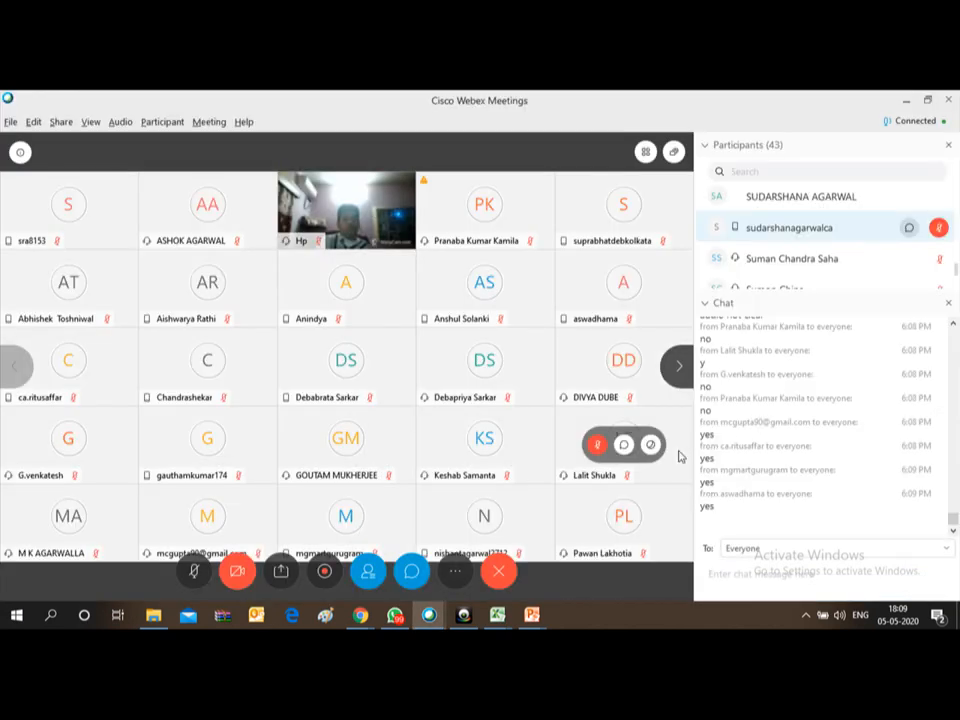
pyautogui.click(237, 571)
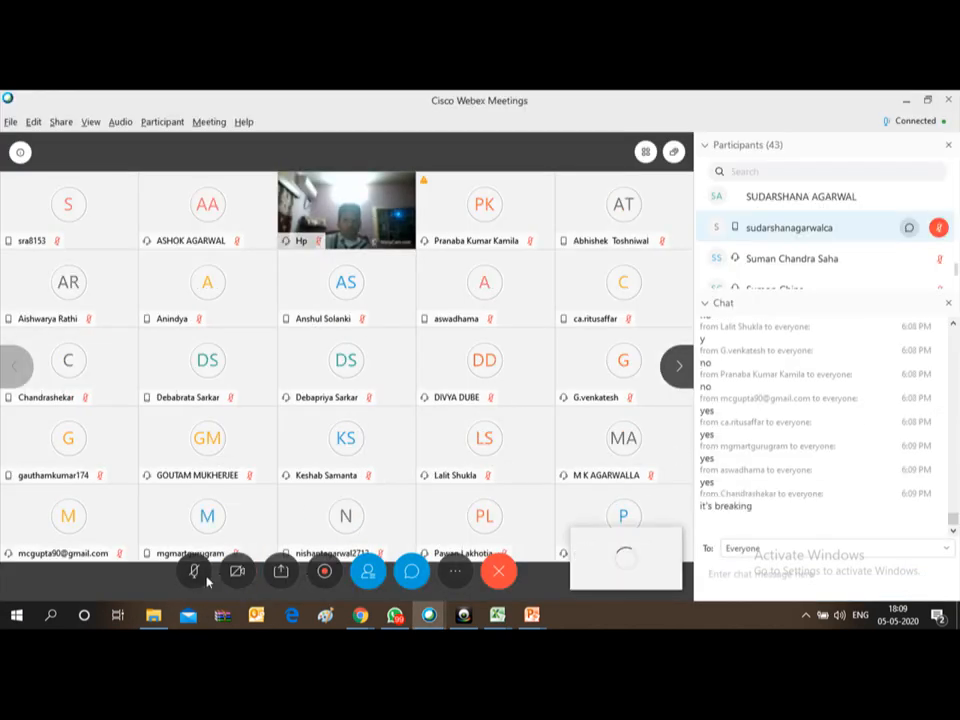
pyautogui.click(192, 572)
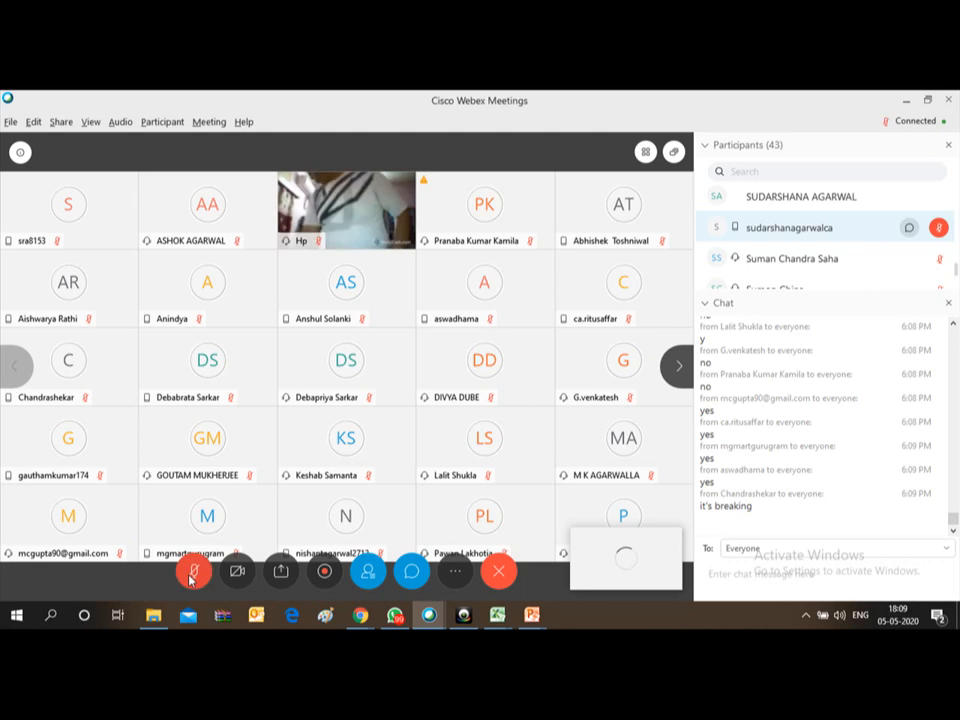
pyautogui.click(192, 572)
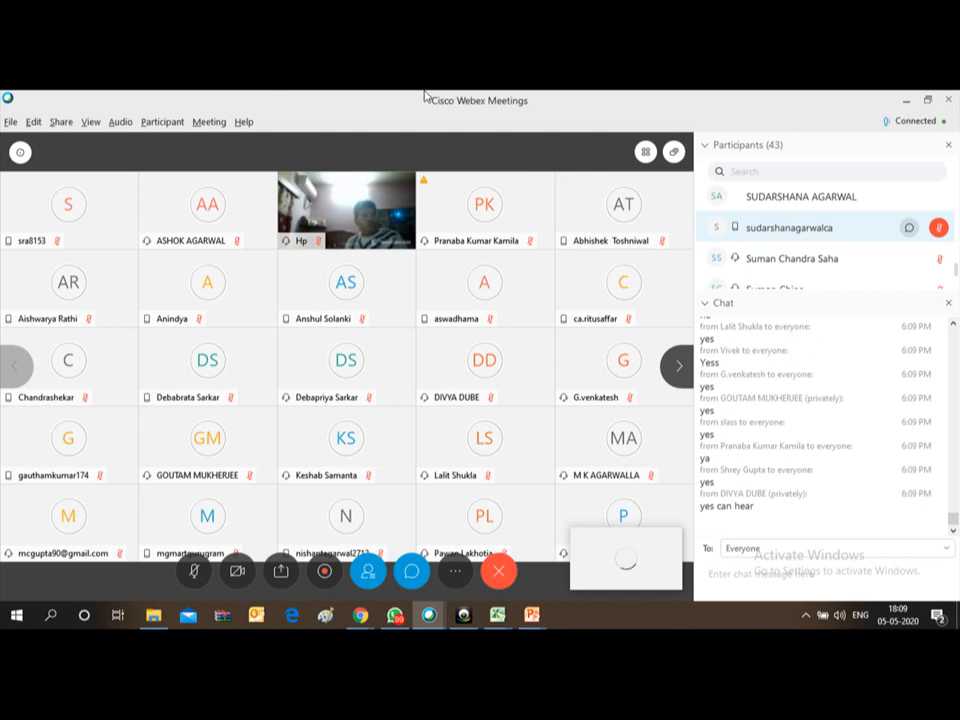
# Share Microsoft Excel in the meeting again and show the meeting chat over the Blank sheet.
pyautogui.click(289, 573)
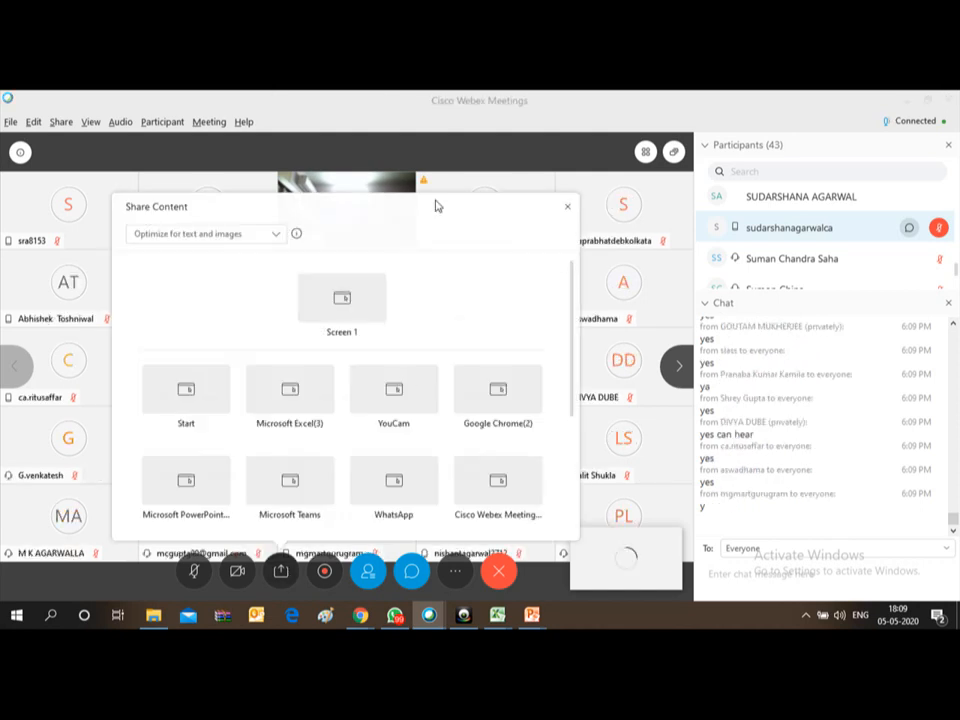
pyautogui.click(287, 390)
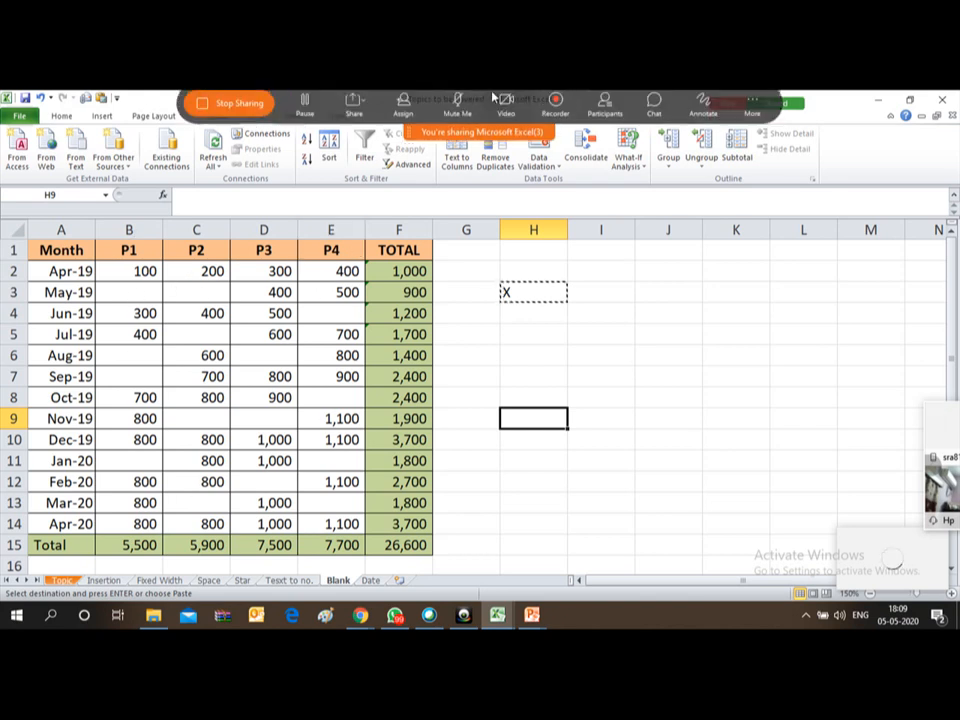
pyautogui.click(655, 108)
pyautogui.click(655, 108)
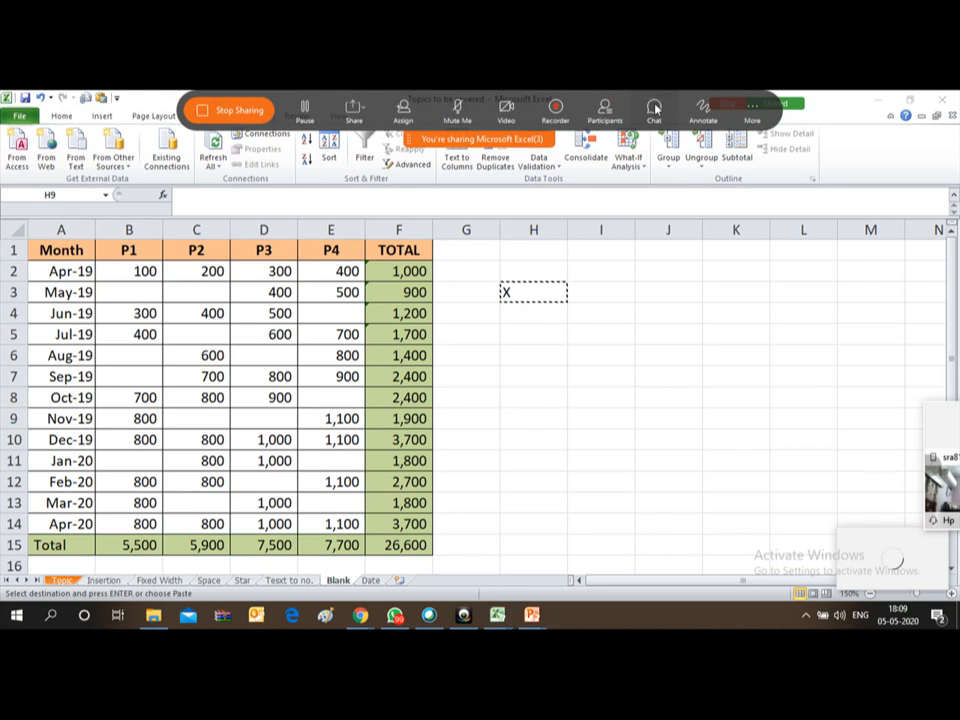
pyautogui.click(655, 108)
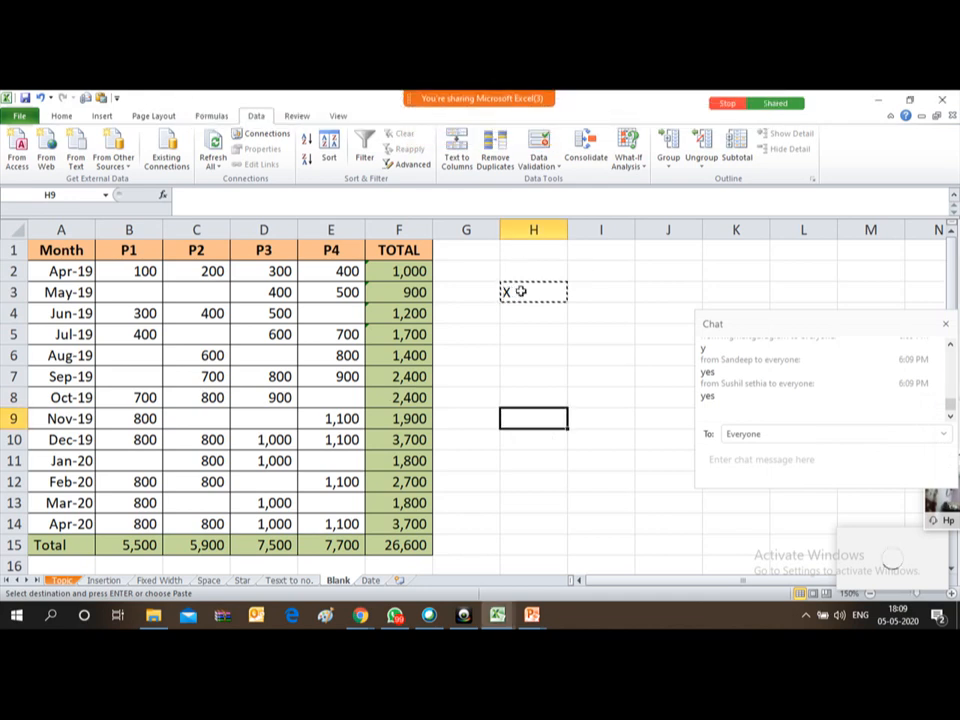
# Select only the blank cells within B2:E14 using Go To Special and paste the copied X into them.
pyautogui.moveTo(137, 272); pyautogui.dragTo(352, 521)
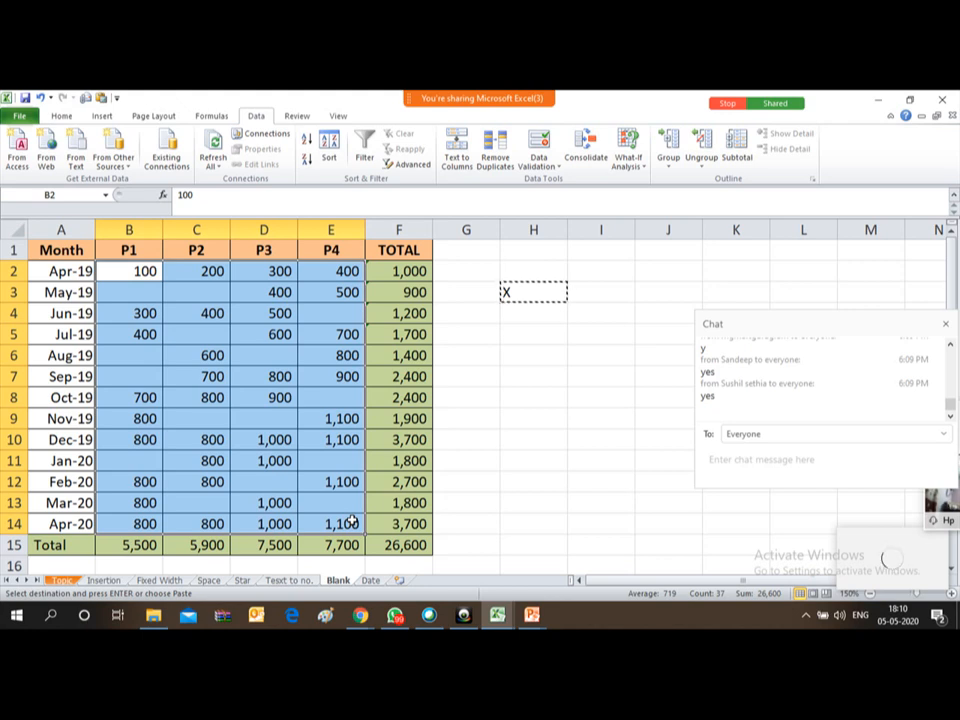
pyautogui.hotkey('ctrl', 'g')
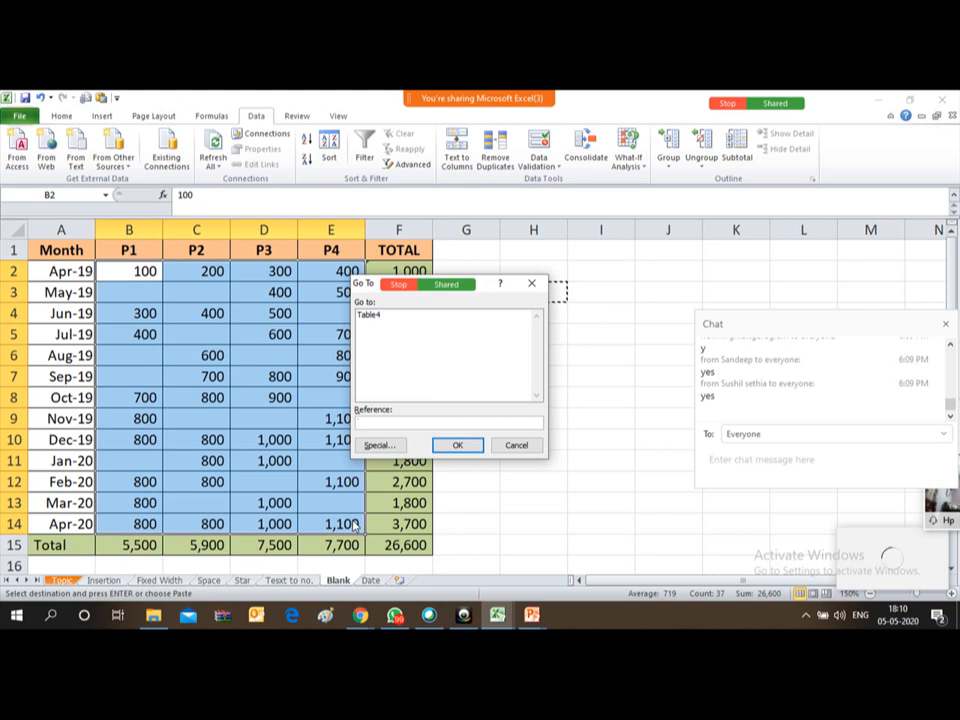
pyautogui.click(380, 455)
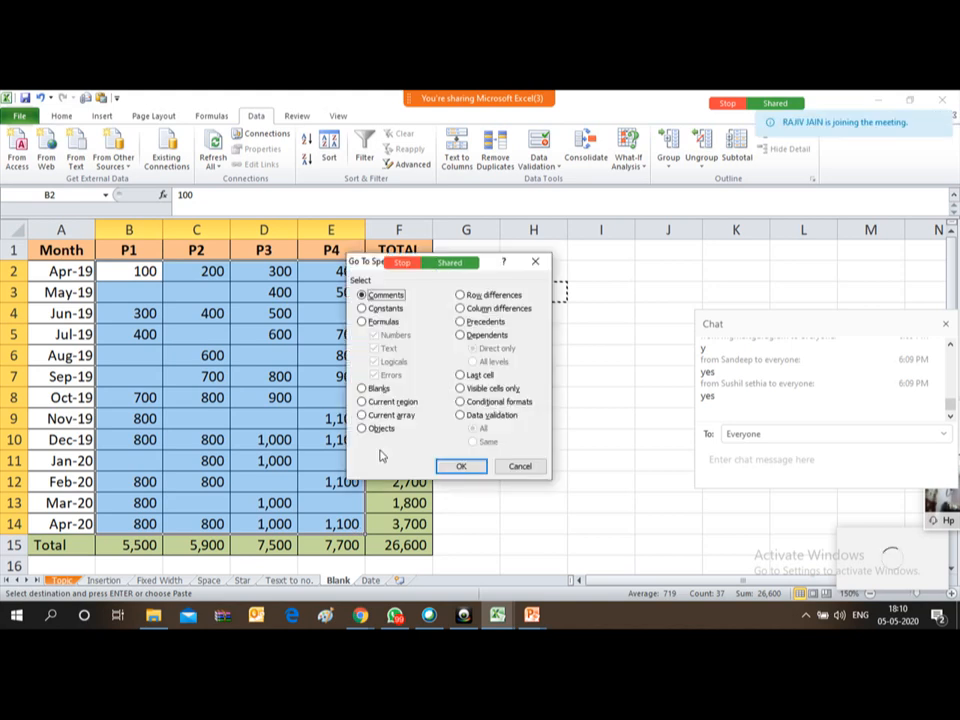
pyautogui.click(362, 388)
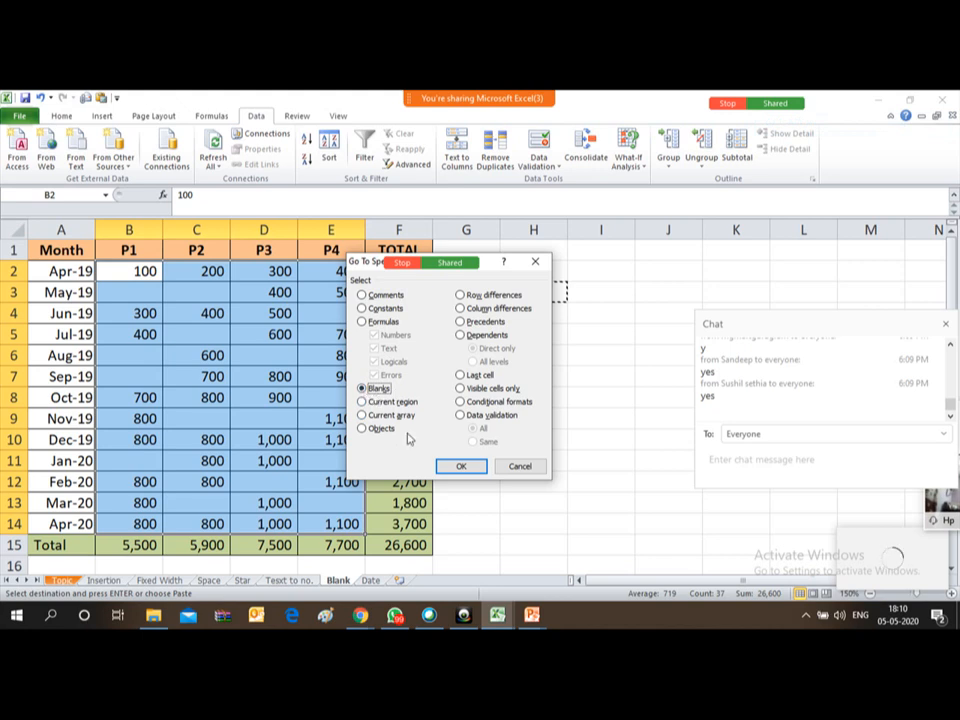
pyautogui.click(462, 468)
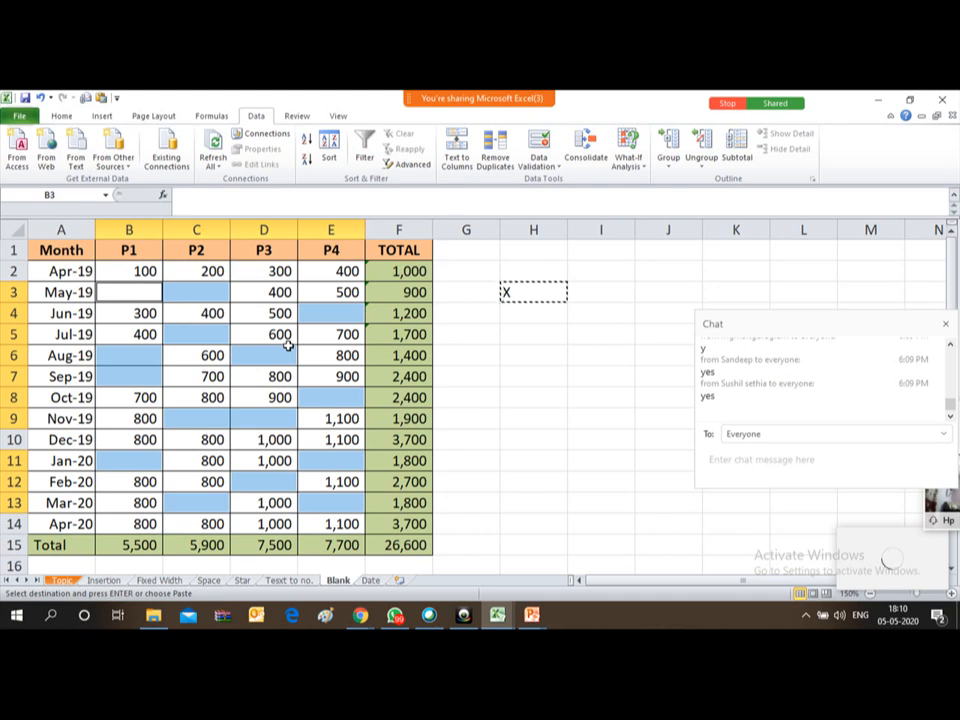
pyautogui.press('Return')
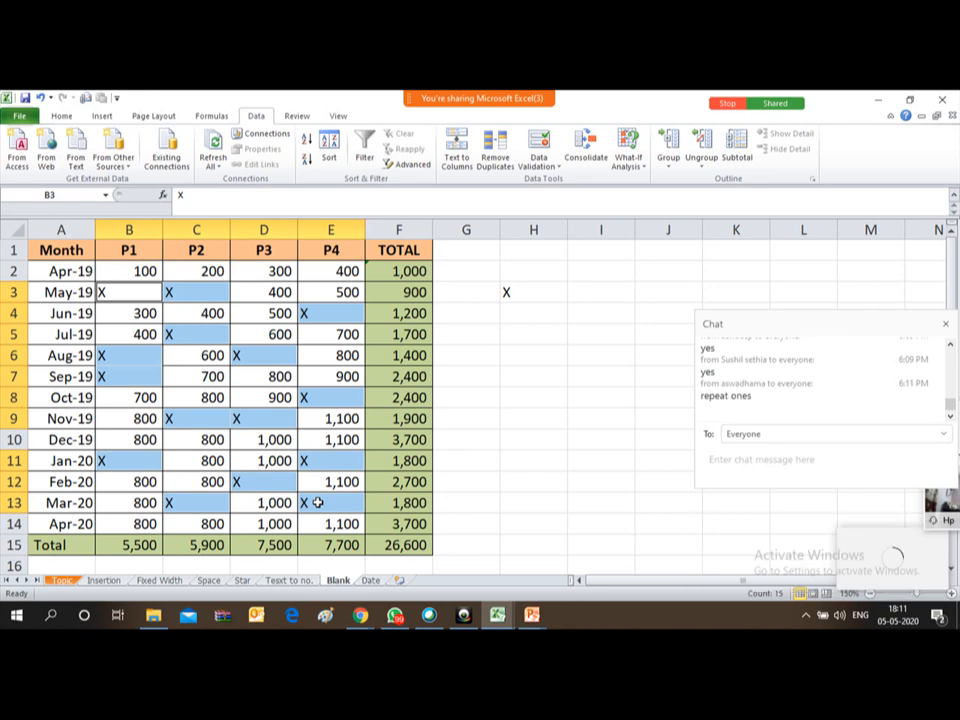
# Undo the X fill in the table and the X entry in H3, and cancel the pending copy.
pyautogui.hotkey('ctrl', 'z')
pyautogui.hotkey('ctrl', 'z')
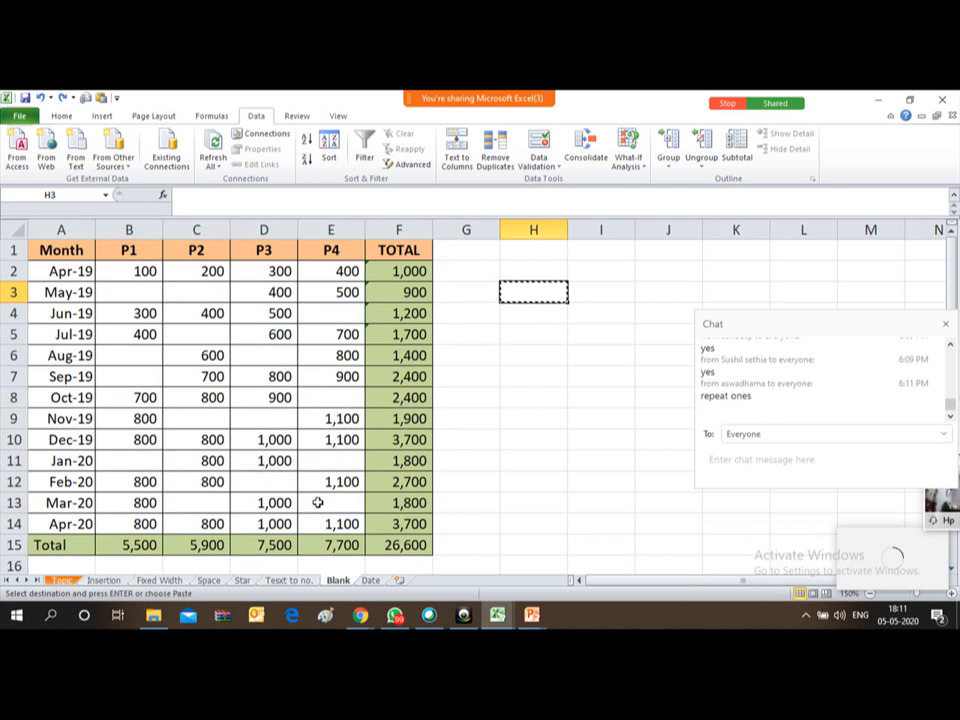
pyautogui.click(523, 311)
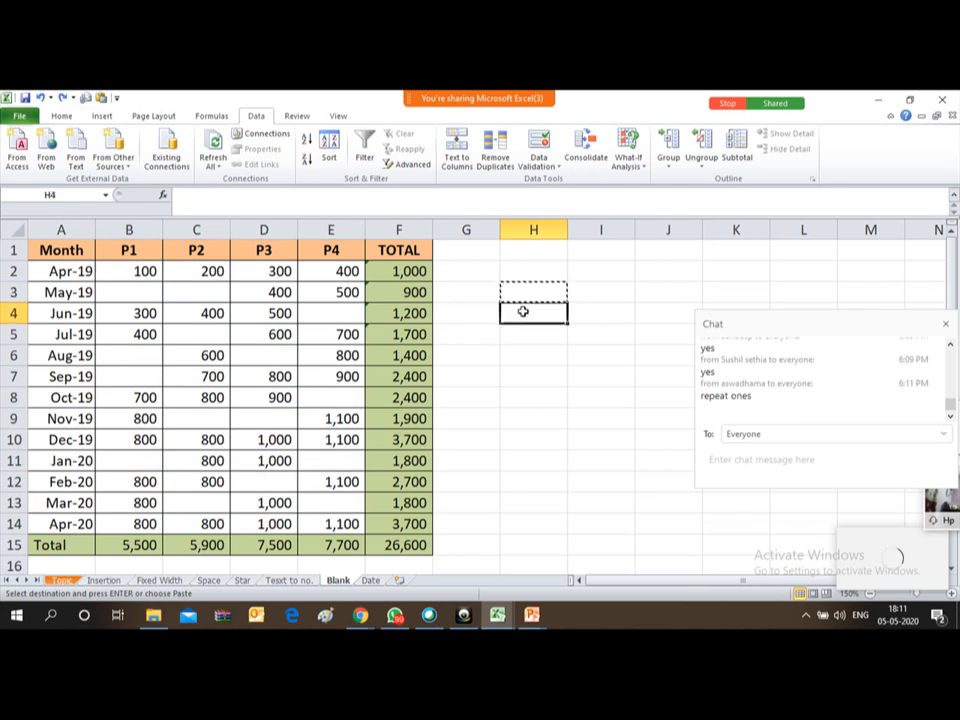
pyautogui.doubleClick(524, 312)
pyautogui.press('Escape')
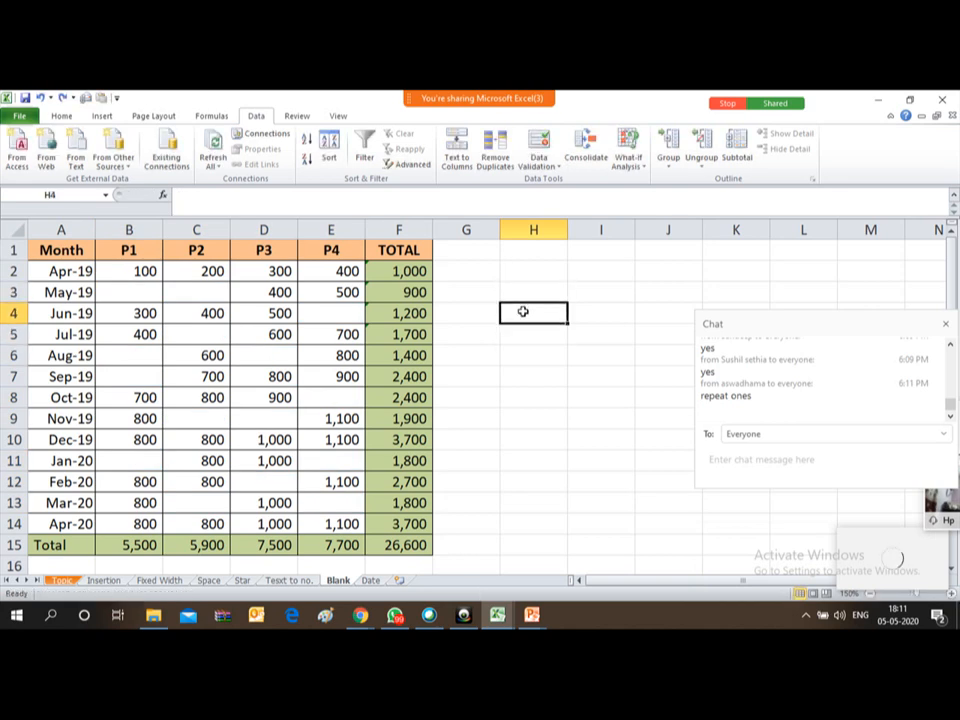
# Enter a lowercase x in cell H3 and copy that cell.
pyautogui.press('Up')
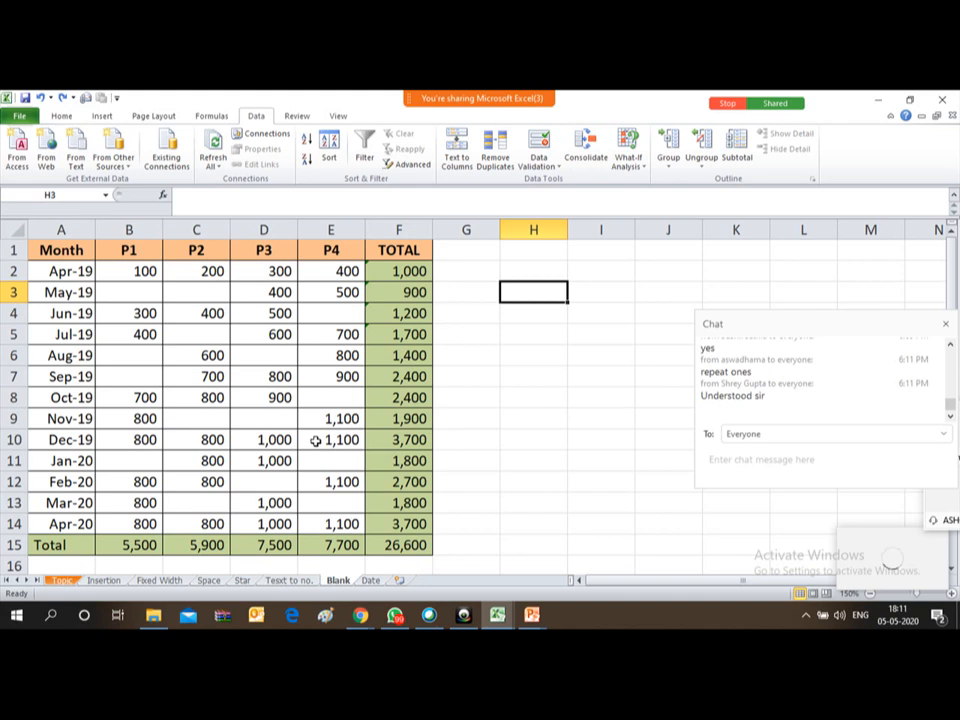
pyautogui.write('x')
pyautogui.press('Return')
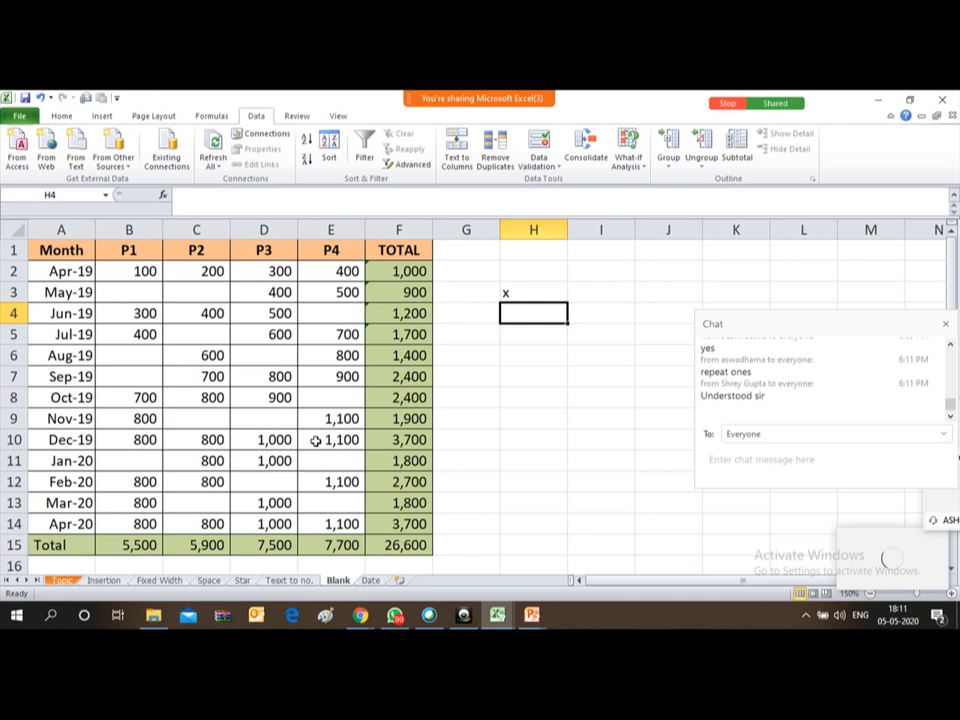
pyautogui.press('Up')
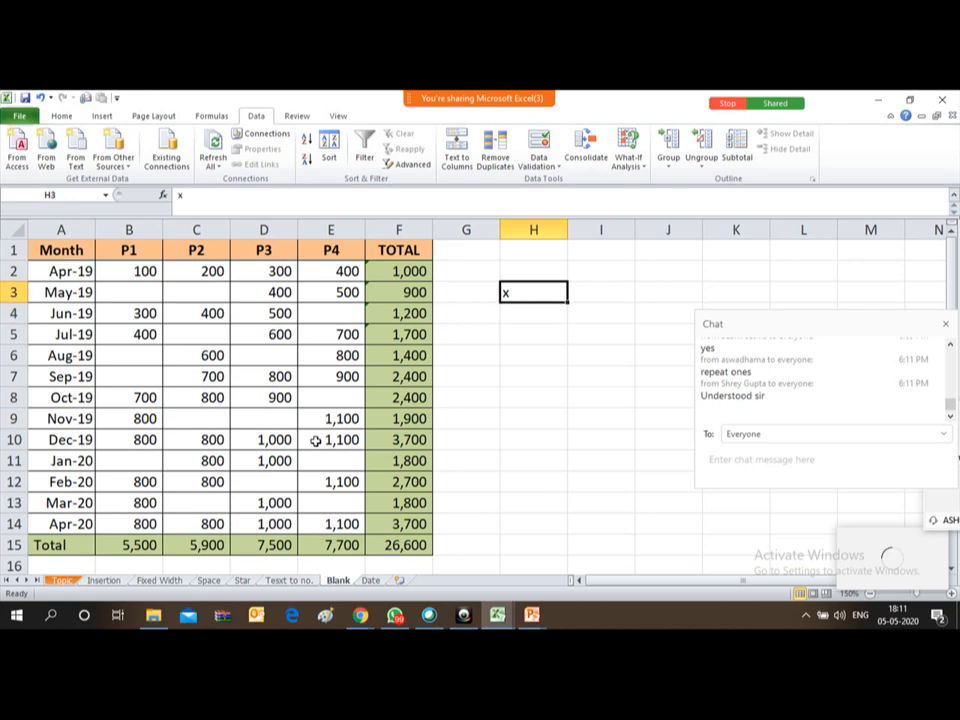
pyautogui.hotkey('ctrl', 'c')
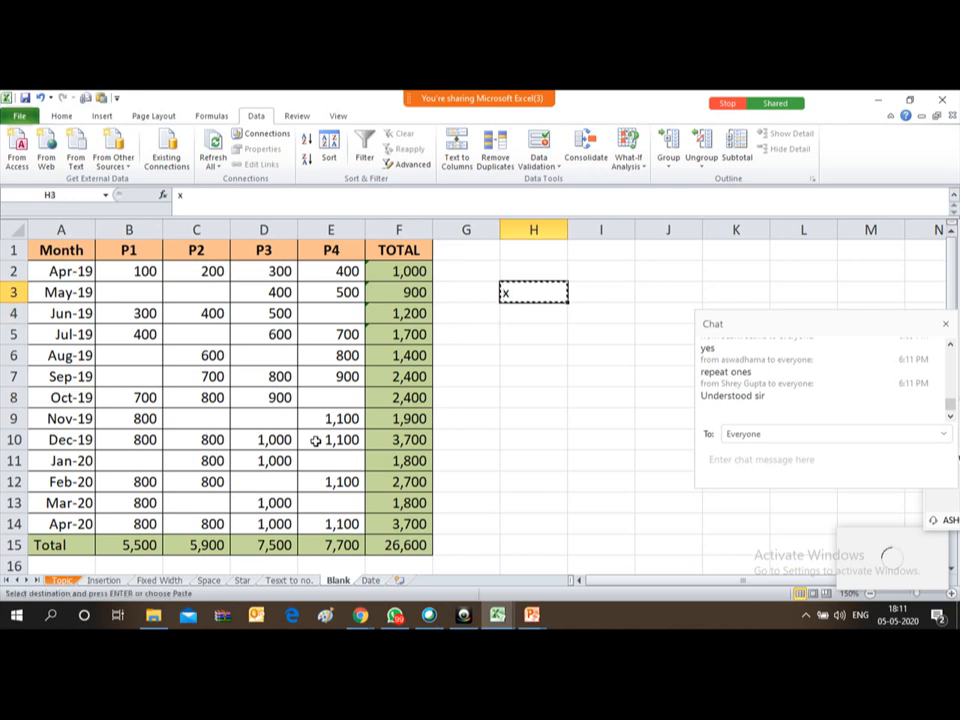
# Select the range B2:E14, narrow it to its blank cells with Go To Special, and paste the copied x into them.
pyautogui.press('Left')
pyautogui.press('Left')
pyautogui.press('Left')
pyautogui.press('Left')
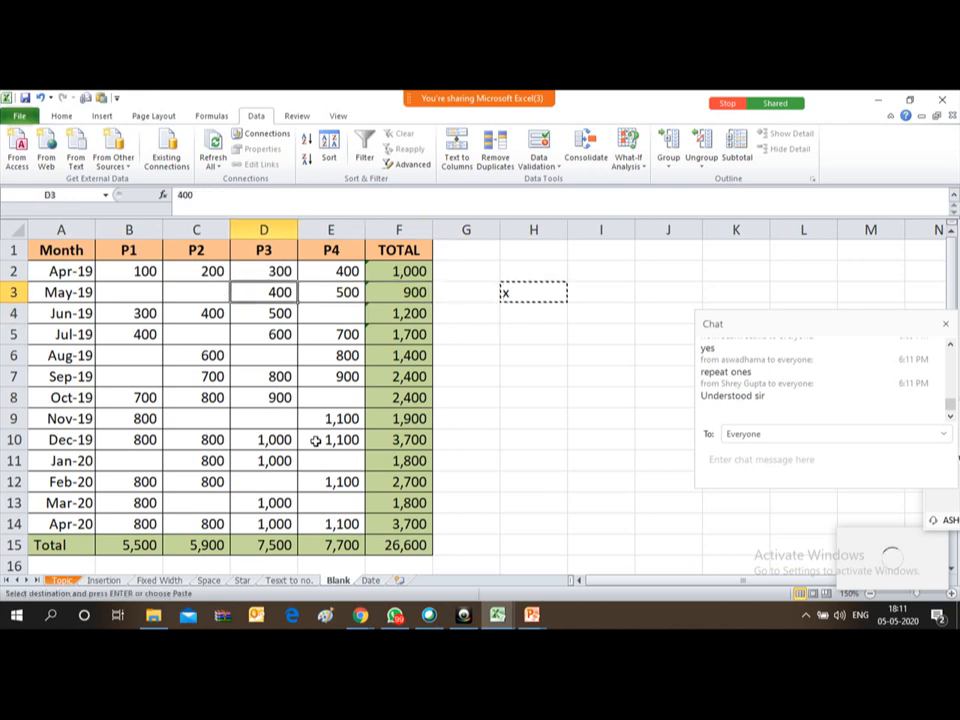
pyautogui.press('Left')
pyautogui.press('Up')
pyautogui.press('Left')
pyautogui.hotkey('shift', 'Right')
pyautogui.hotkey('shift', 'Right')
pyautogui.hotkey('shift', 'Right')
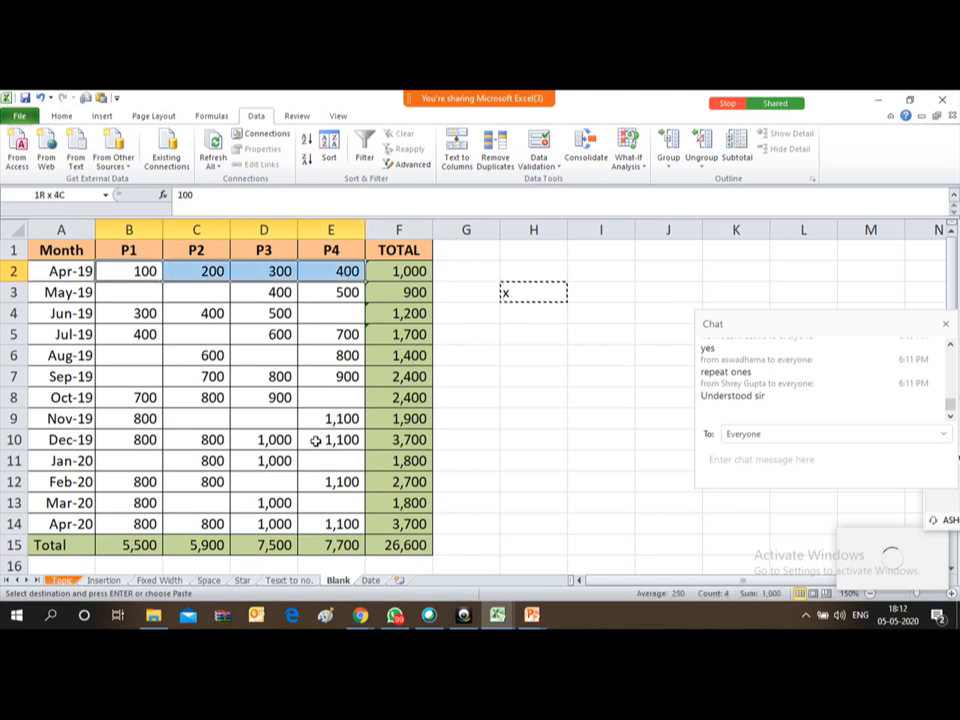
pyautogui.hotkey('shift', 'Down')
pyautogui.hotkey('shift', 'Down')
pyautogui.hotkey('shift', 'Down')
pyautogui.hotkey('shift', 'Down')
pyautogui.hotkey('shift', 'Down')
pyautogui.hotkey('shift', 'Down')
pyautogui.hotkey('shift', 'Down')
pyautogui.hotkey('shift', 'Down')
pyautogui.hotkey('shift', 'Down')
pyautogui.hotkey('shift', 'Down')
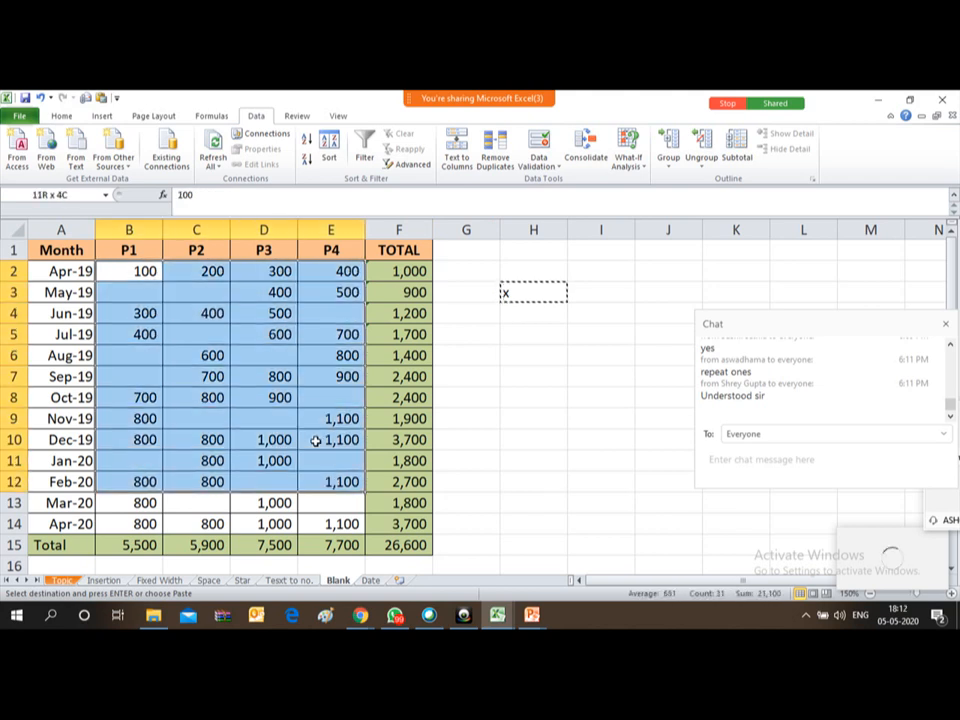
pyautogui.hotkey('shift', 'Down')
pyautogui.hotkey('shift', 'Down')
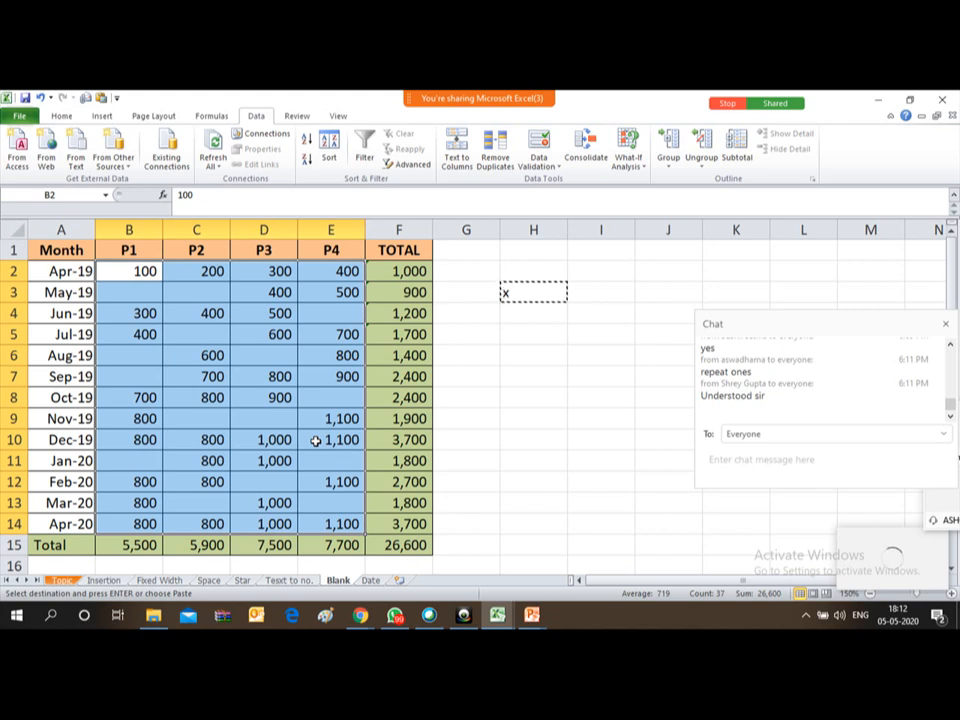
pyautogui.press('F5')
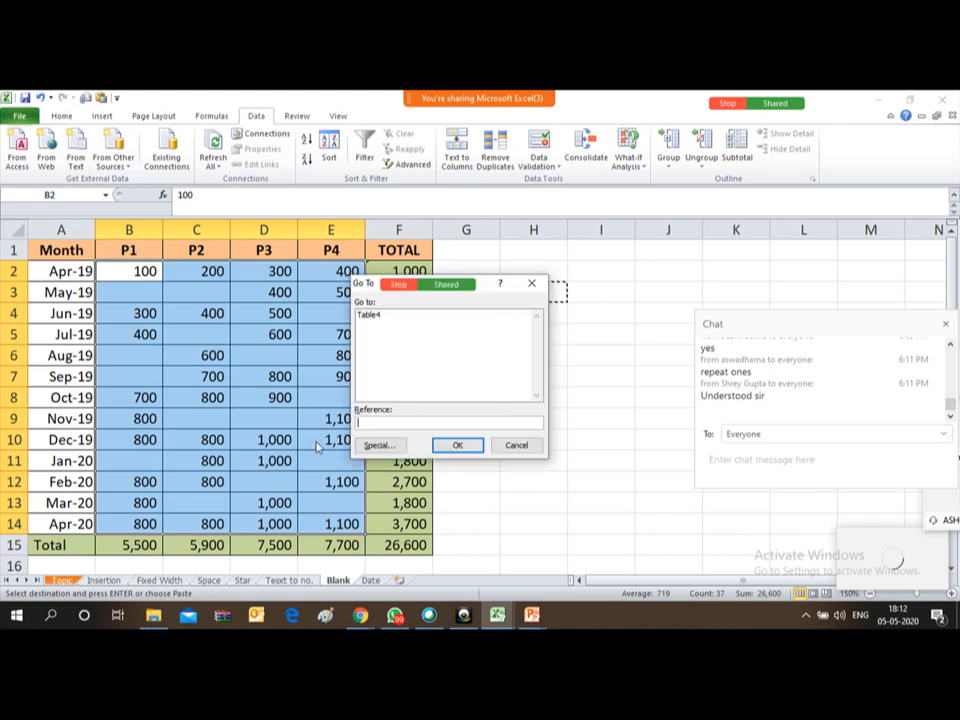
pyautogui.click(377, 451)
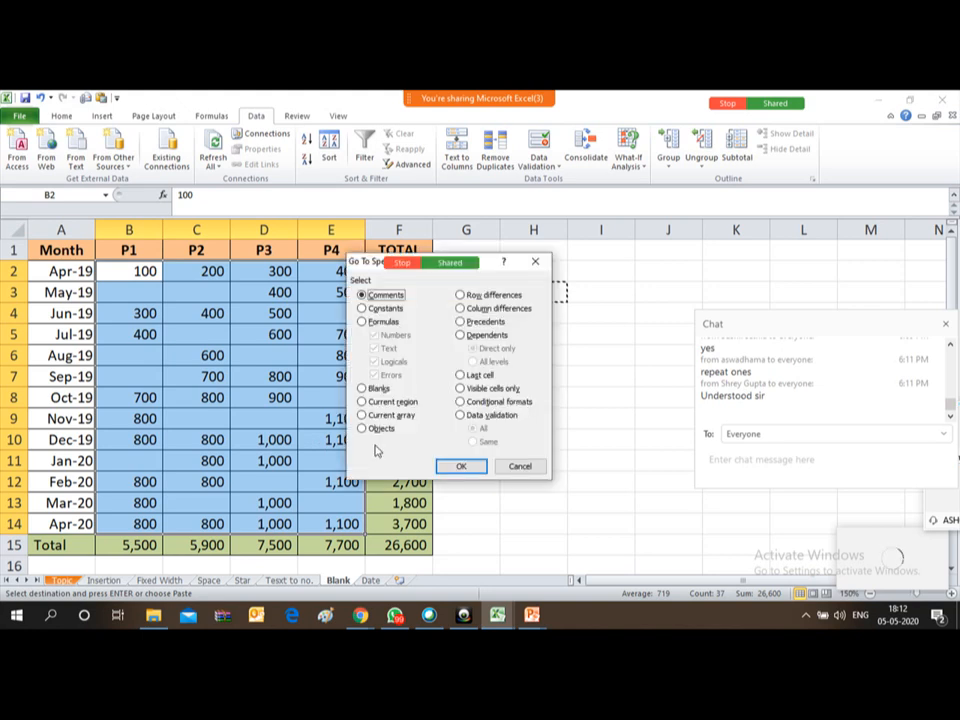
pyautogui.click(364, 391)
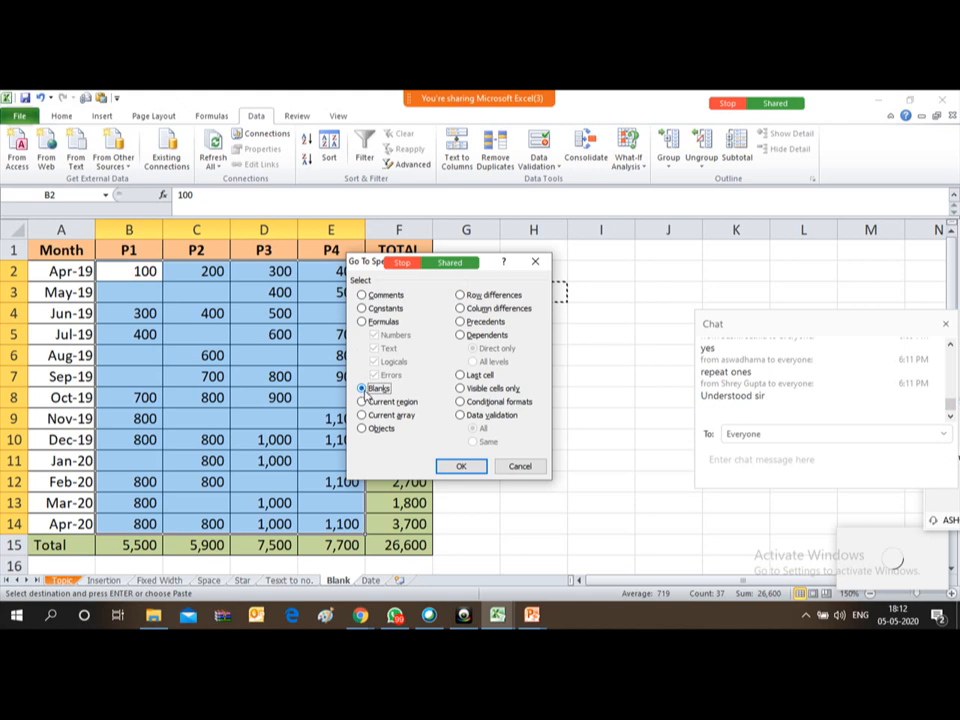
pyautogui.click(462, 467)
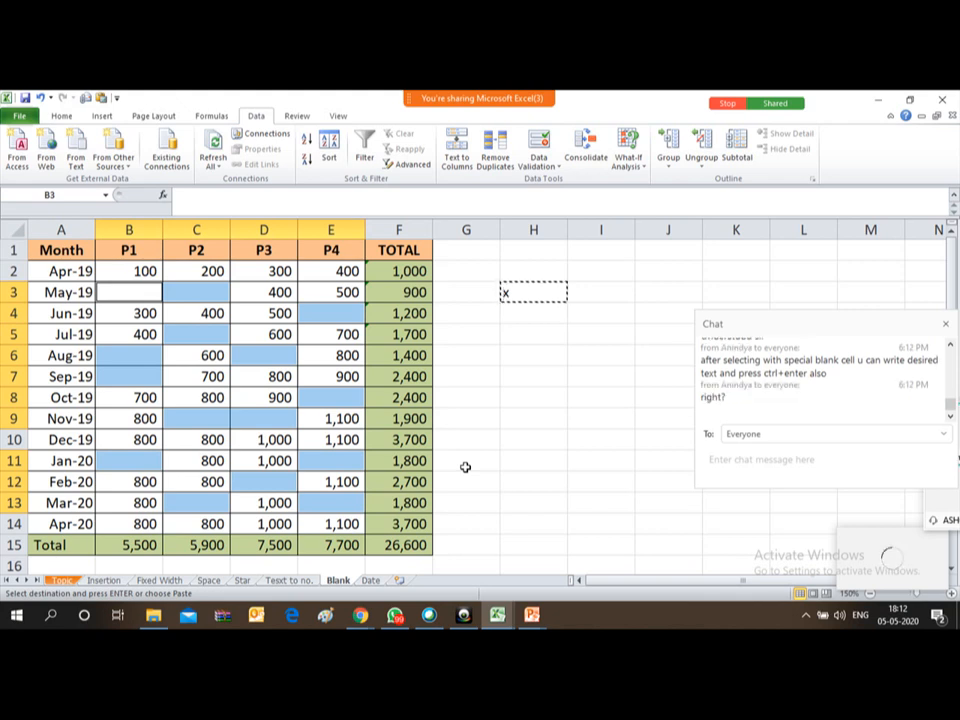
pyautogui.press('Return')
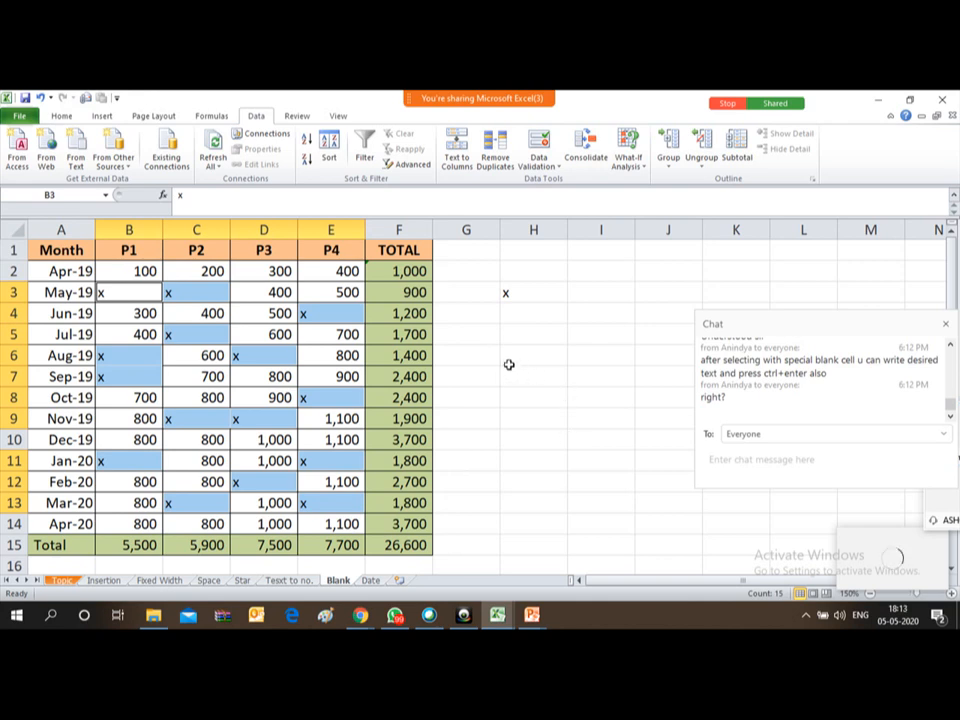
# Reply yes to everyone in the meeting chat and return to an empty cell on the Blank sheet.
pyautogui.click(730, 463)
pyautogui.write('yes')
pyautogui.press('Return')
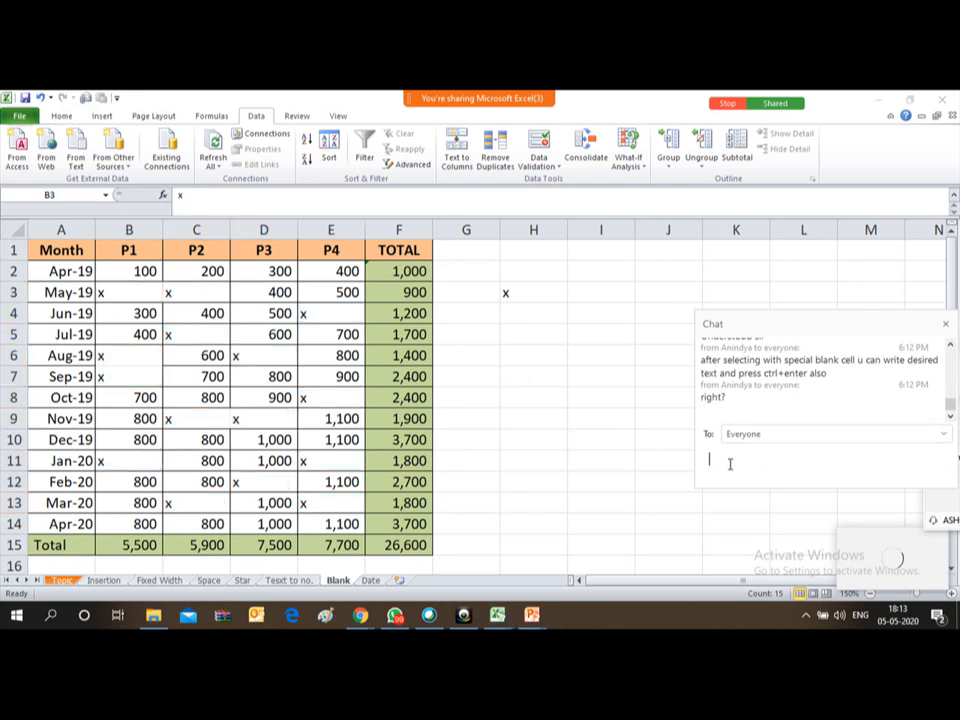
pyautogui.click(531, 326)
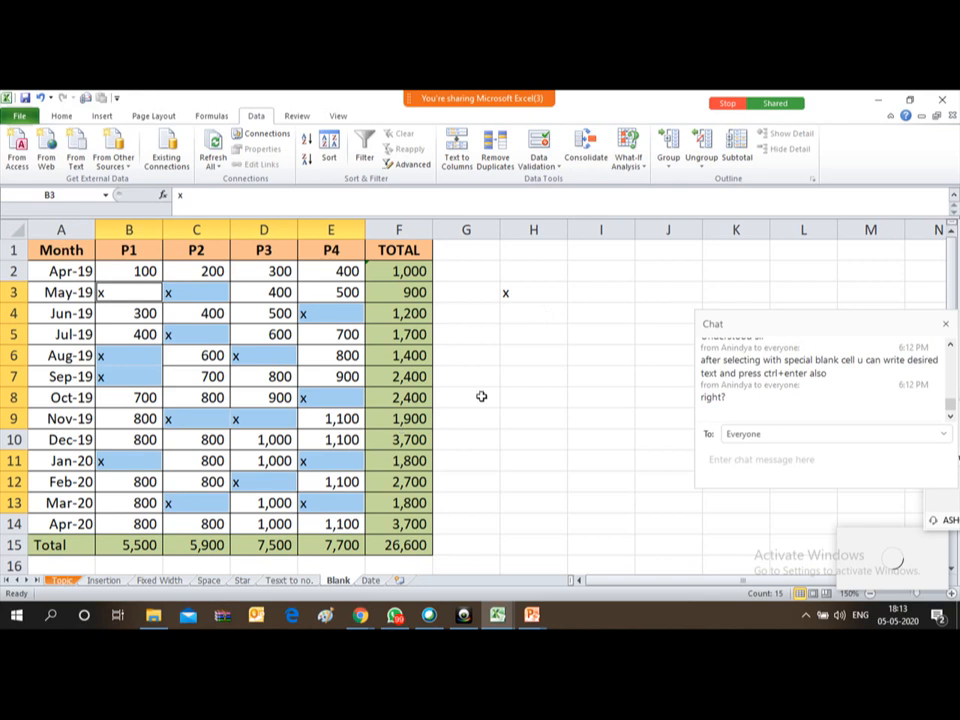
pyautogui.click(481, 396)
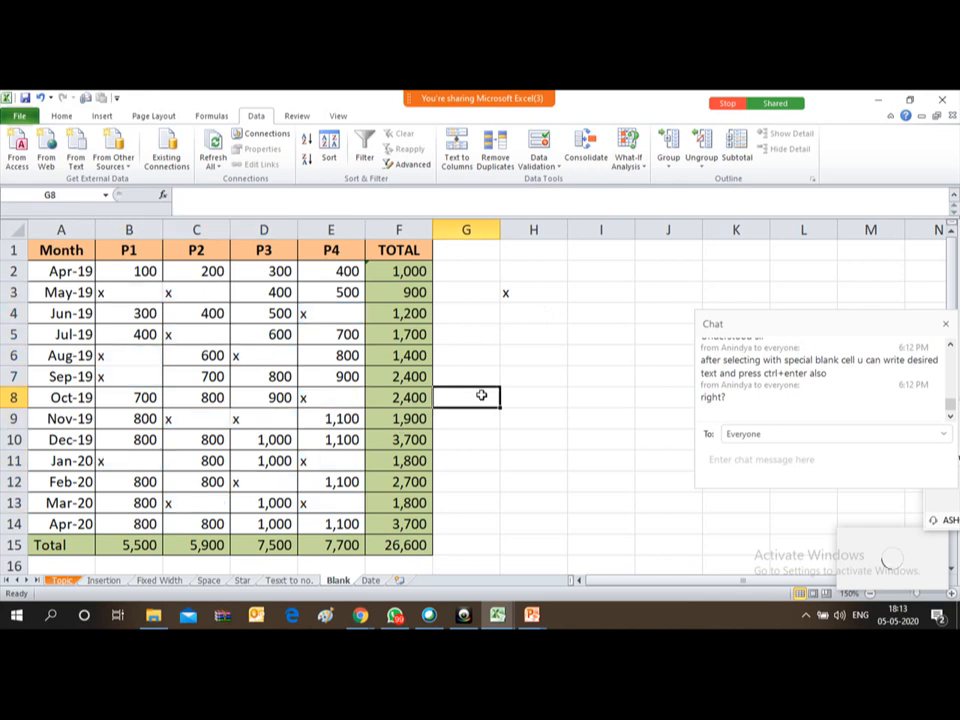
# Insert an empty column before the Account Number column on the Fixed Width sheet.
pyautogui.click(372, 581)
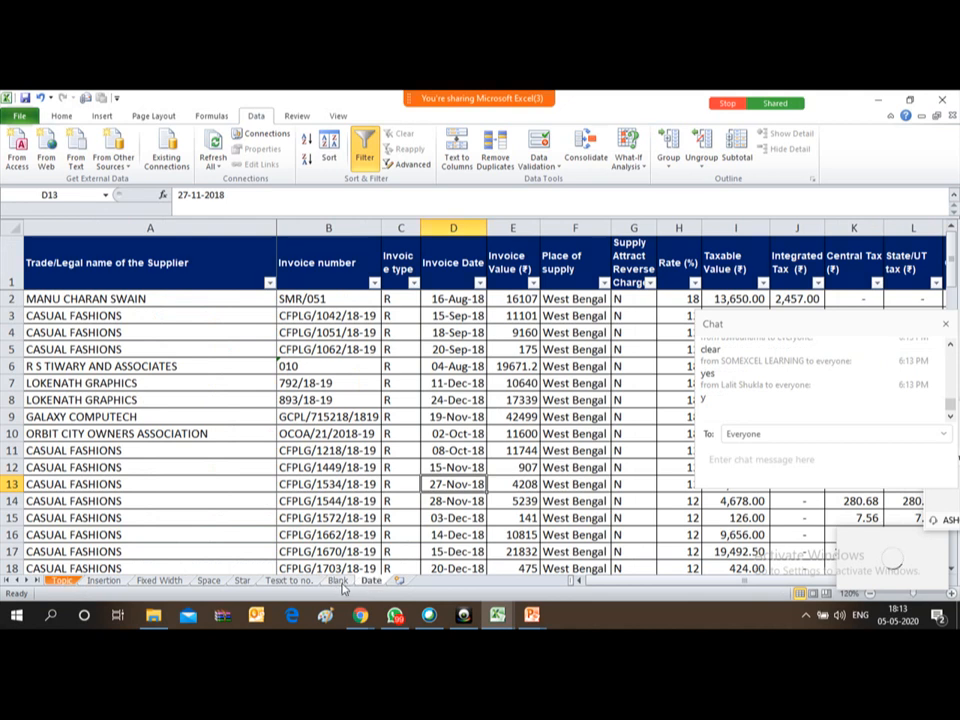
pyautogui.click(148, 580)
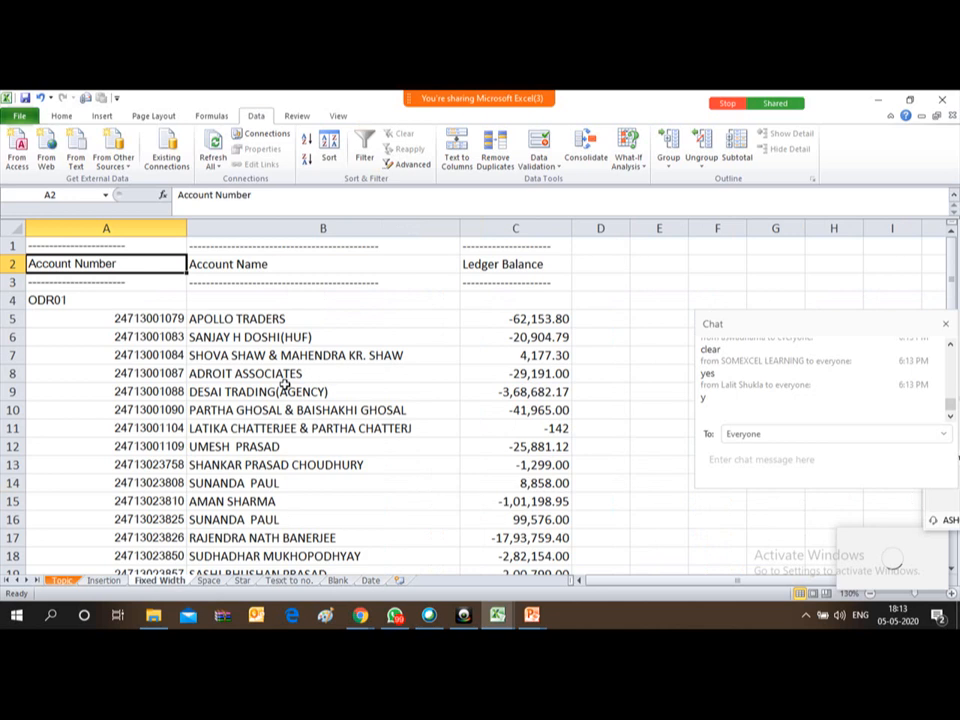
pyautogui.hotkey('ctrl', 'space')
pyautogui.hotkey('ctrl', 'shift', '+')
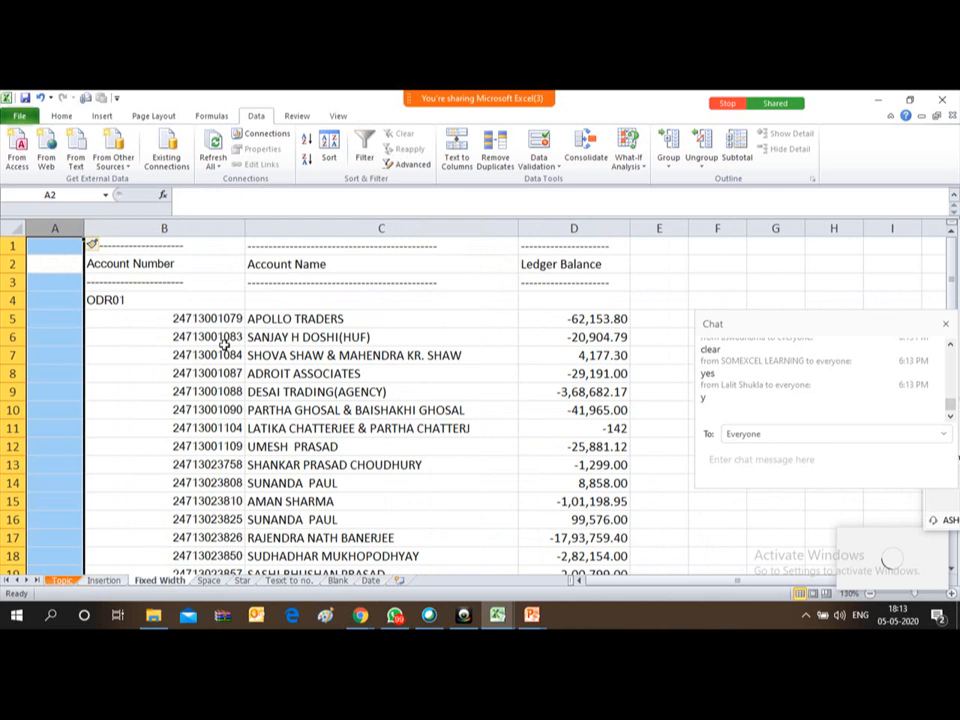
# Examine the ODR01 group from its heading in column B through its account rows and total to the ODR02 heading.
pyautogui.click(152, 320)
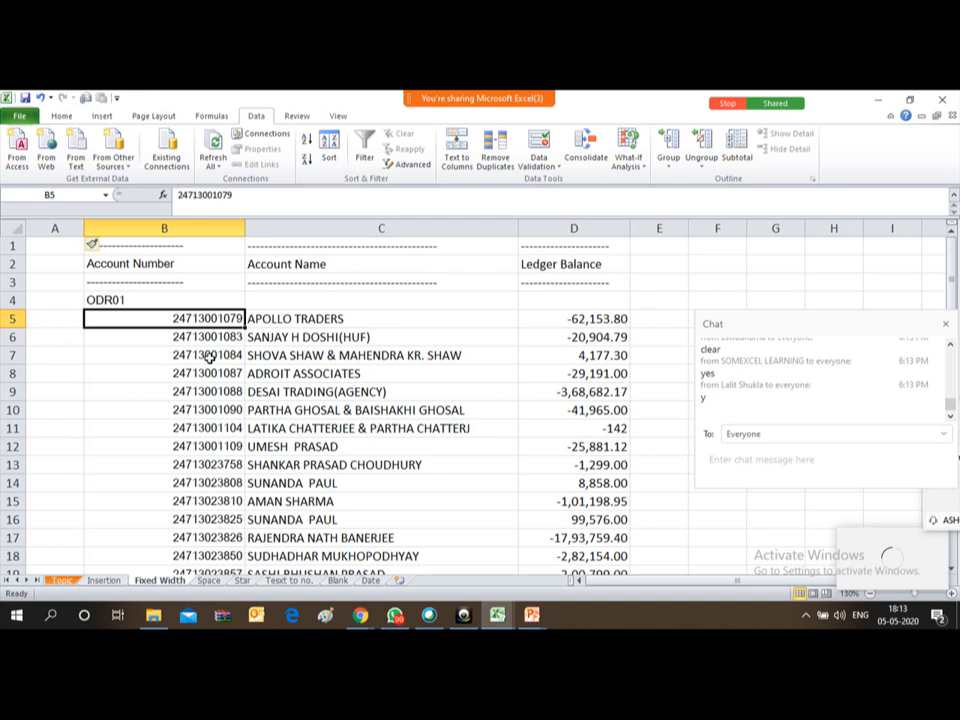
pyautogui.press('Left')
pyautogui.press('Right')
pyautogui.press('Up')
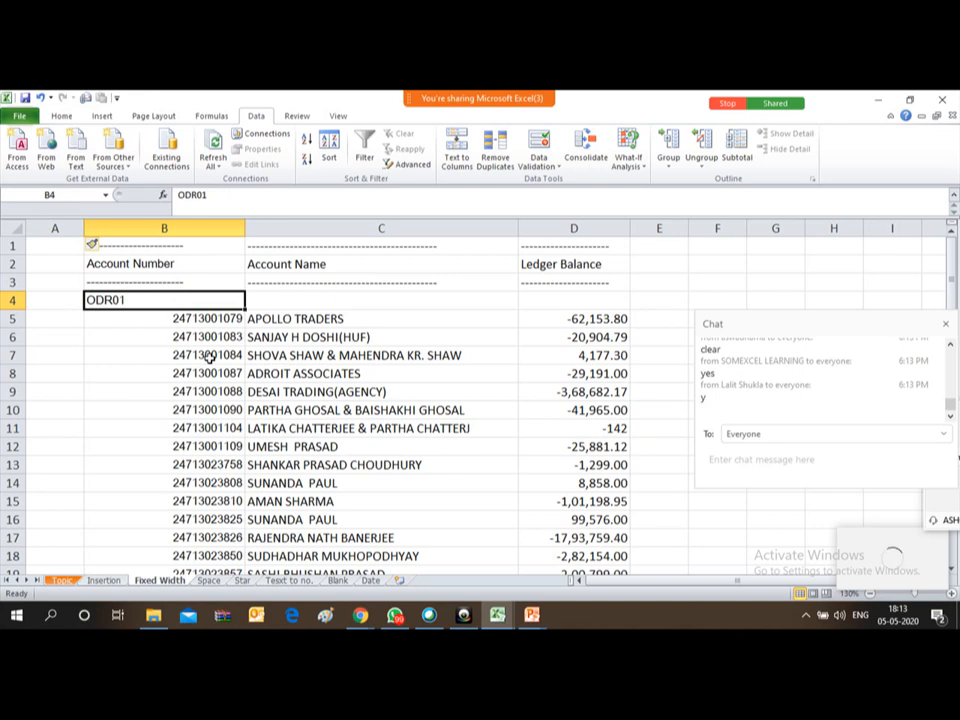
pyautogui.press('Left')
pyautogui.press('Down')
pyautogui.press('Down')
pyautogui.press('Down')
pyautogui.press('Down')
pyautogui.press('Down')
pyautogui.press('Down')
pyautogui.press('Down')
pyautogui.press('Down')
pyautogui.press('Down')
pyautogui.press('Down')
pyautogui.press('Down')
pyautogui.press('Down')
pyautogui.press('Down')
pyautogui.press('Down')
pyautogui.press('Down')
pyautogui.press('Down')
pyautogui.press('Down')
pyautogui.press('Down')
pyautogui.press('Down')
pyautogui.press('Down')
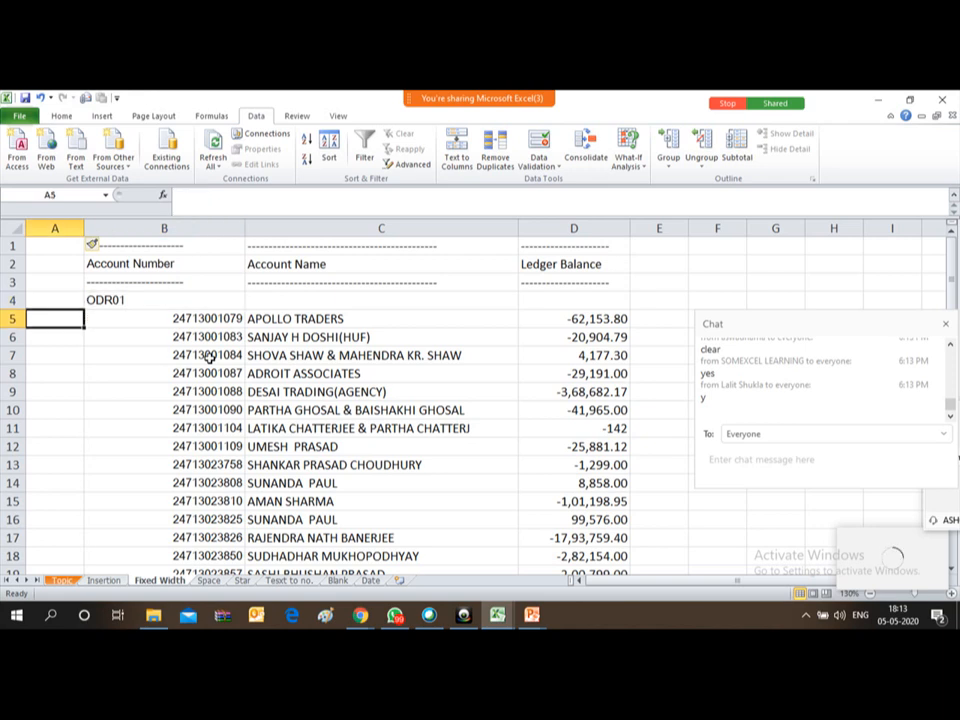
pyautogui.press('Down')
pyautogui.press('Down')
pyautogui.press('Down')
pyautogui.press('Down')
pyautogui.press('Down')
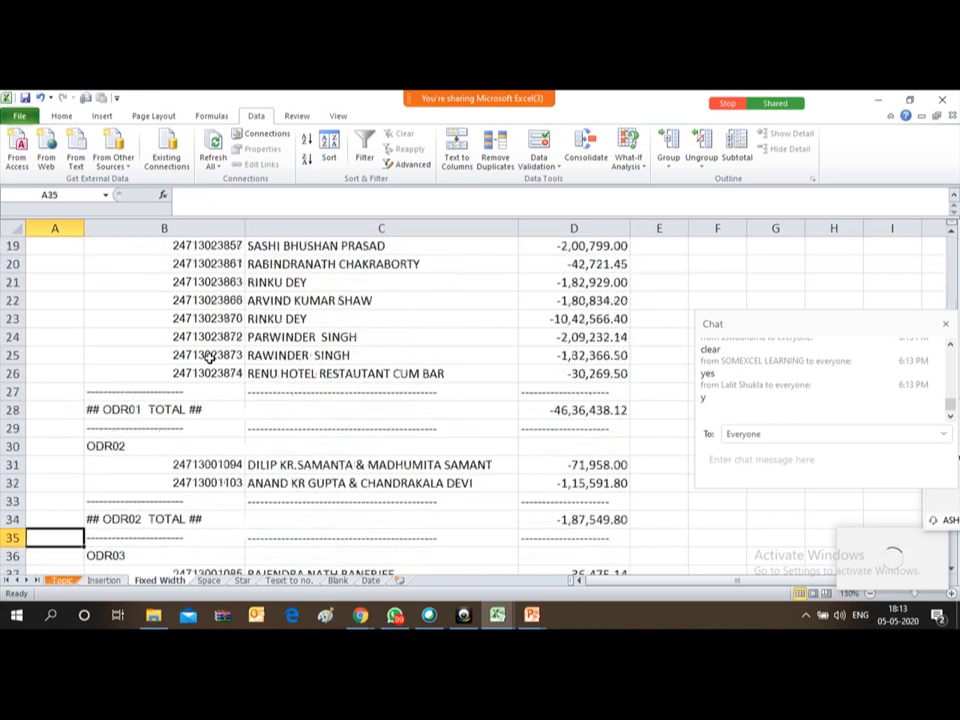
pyautogui.press('Up')
pyautogui.press('Up')
pyautogui.press('Up')
pyautogui.press('Up')
pyautogui.press('Up')
pyautogui.press('Up')
pyautogui.press('Up')
pyautogui.press('Up')
pyautogui.press('Down')
pyautogui.press('Right')
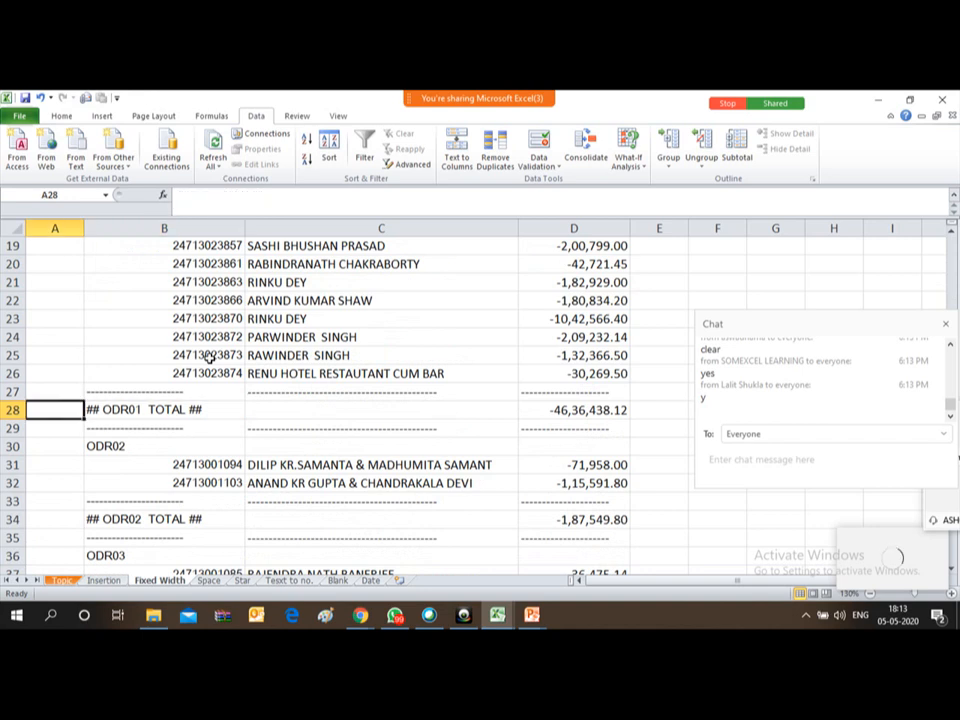
pyautogui.press('Down')
pyautogui.press('Down')
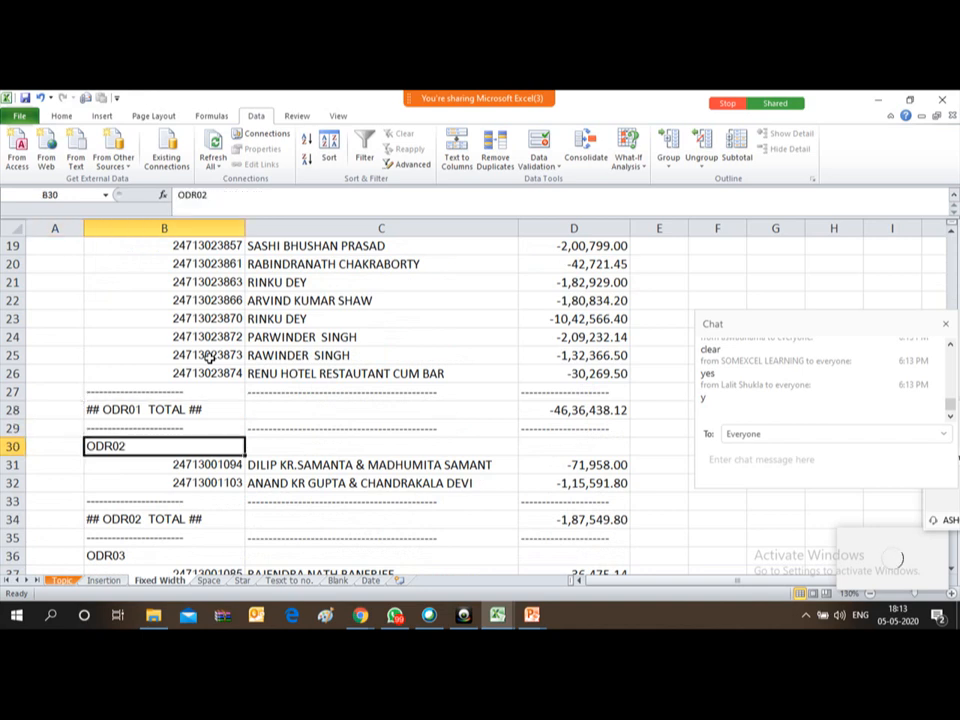
# Examine the ODR02 and ODR03 groups beside the empty column A, comparing their headings, account rows and total rows.
pyautogui.press('Left')
pyautogui.press('Down')
pyautogui.press('Down')
pyautogui.press('Down')
pyautogui.press('Down')
pyautogui.press('Down')
pyautogui.press('Down')
pyautogui.press('Down')
pyautogui.press('Down')
pyautogui.press('Down')
pyautogui.press('Down')
pyautogui.press('Down')
pyautogui.press('Down')
pyautogui.press('Down')
pyautogui.press('Down')
pyautogui.press('Down')
pyautogui.press('Down')
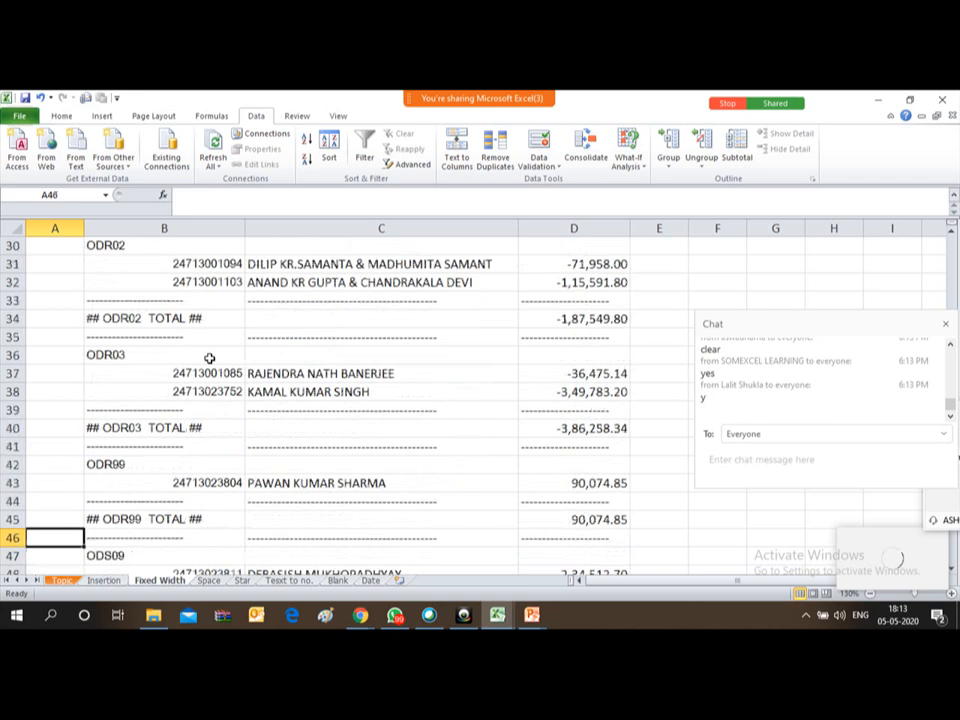
pyautogui.press('Up')
pyautogui.press('Up')
pyautogui.press('Up')
pyautogui.press('Up')
pyautogui.press('Up')
pyautogui.press('Up')
pyautogui.press('Up')
pyautogui.press('Up')
pyautogui.press('Up')
pyautogui.press('Up')
pyautogui.press('Right')
pyautogui.press('Up')
pyautogui.press('Up')
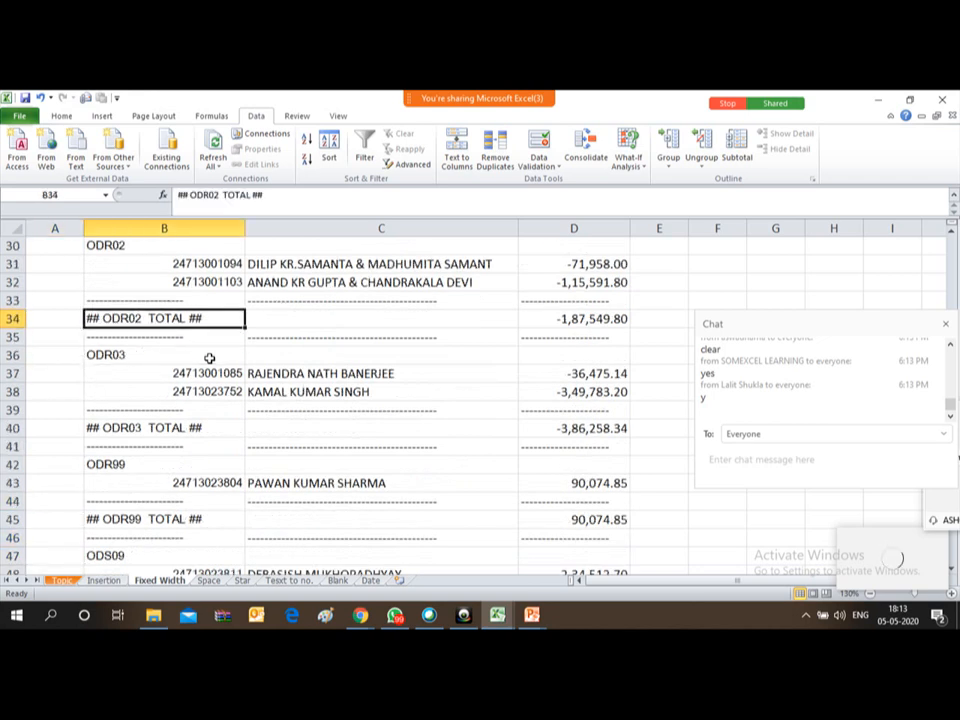
pyautogui.press('Left')
pyautogui.press('Right')
pyautogui.press('Down')
pyautogui.press('Down')
pyautogui.press('Down')
pyautogui.press('Down')
pyautogui.press('Down')
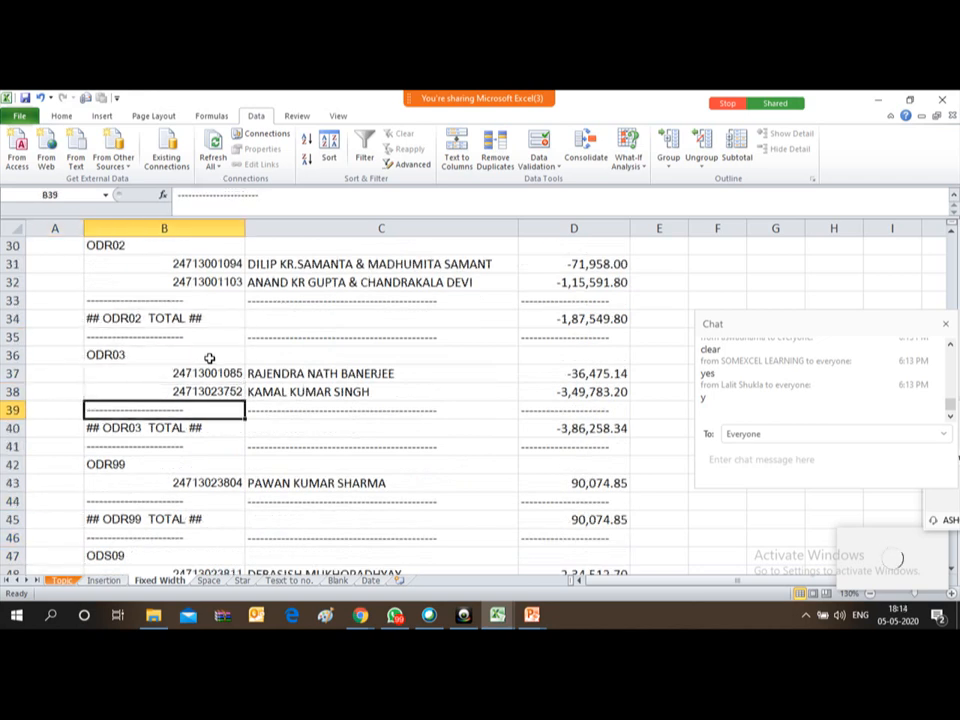
# Examine the ODR99 and ODS09 groups in column B, continuing through the grand total to the end of the report.
pyautogui.press('Down')
pyautogui.press('Down')
pyautogui.press('Down')
pyautogui.press('Down')
pyautogui.press('Down')
pyautogui.press('Down')
pyautogui.press('Down')
pyautogui.press('Down')
pyautogui.press('Down')
pyautogui.press('Down')
pyautogui.press('Down')
pyautogui.press('Down')
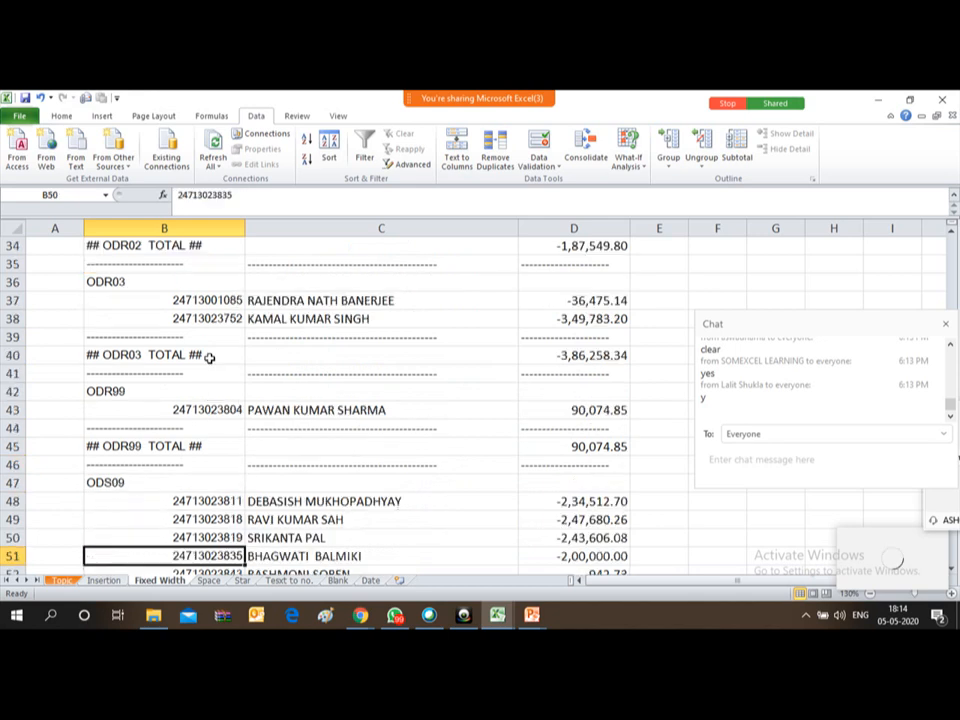
pyautogui.press('Up')
pyautogui.press('Up')
pyautogui.press('Up')
pyautogui.press('Up')
pyautogui.press('Down')
pyautogui.press('Down')
pyautogui.press('Down')
pyautogui.press('Down')
pyautogui.press('Down')
pyautogui.press('Down')
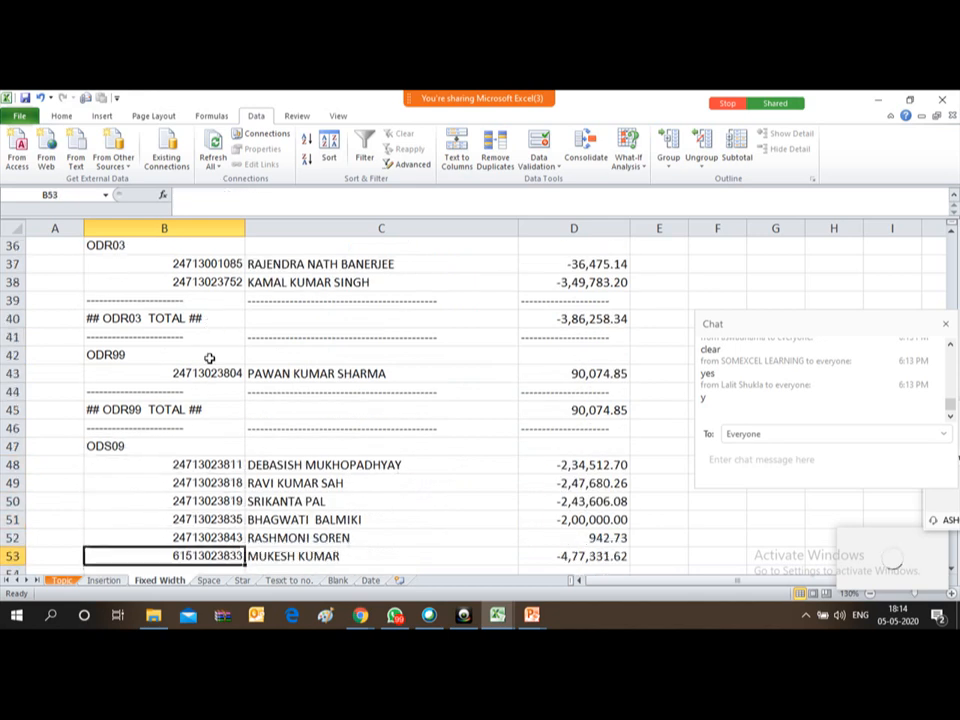
pyautogui.press('Down')
pyautogui.press('Down')
pyautogui.press('Down')
pyautogui.press('Down')
pyautogui.press('Down')
pyautogui.press('Down')
pyautogui.press('Down')
pyautogui.press('Down')
pyautogui.press('Down')
pyautogui.press('Down')
pyautogui.press('Down')
pyautogui.press('Down')
pyautogui.press('Down')
pyautogui.press('Down')
pyautogui.press('Down')
pyautogui.press('Down')
pyautogui.press('Down')
pyautogui.press('Down')
pyautogui.press('Down')
# Go back up through the account groups in column B to cell B1.
pyautogui.press('Up')
pyautogui.press('Up')
pyautogui.press('Up')
pyautogui.press('Up')
pyautogui.press('Up')
pyautogui.press('Up')
pyautogui.press('Up')
pyautogui.press('Up')
pyautogui.press('Up')
pyautogui.press('Up')
pyautogui.press('Up')
pyautogui.press('Up')
pyautogui.press('Up')
pyautogui.press('Up')
pyautogui.press('Up')
pyautogui.press('Up')
pyautogui.press('Up')
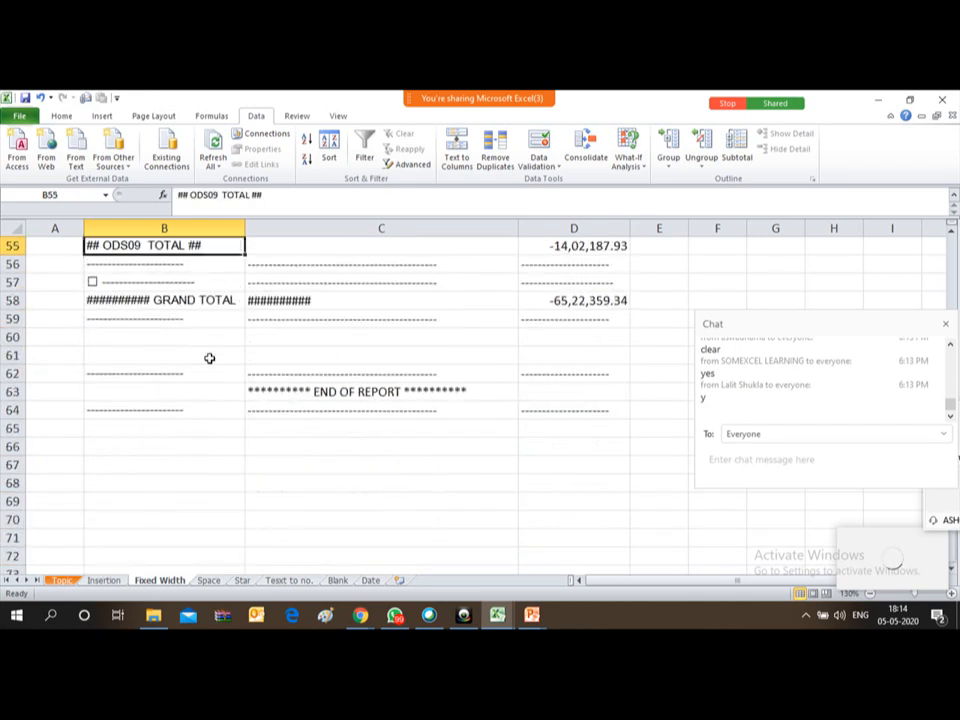
pyautogui.press('Up')
pyautogui.press('Up')
pyautogui.press('Up')
pyautogui.press('Up')
pyautogui.press('Up')
pyautogui.press('Up')
pyautogui.press('Up')
pyautogui.press('Up')
pyautogui.press('Up')
pyautogui.press('Up')
pyautogui.press('Up')
pyautogui.press('Up')
pyautogui.press('Up')
pyautogui.press('Up')
pyautogui.press('Up')
pyautogui.press('Up')
pyautogui.press('Up')
pyautogui.press('Up')
pyautogui.press('Up')
pyautogui.press('Up')
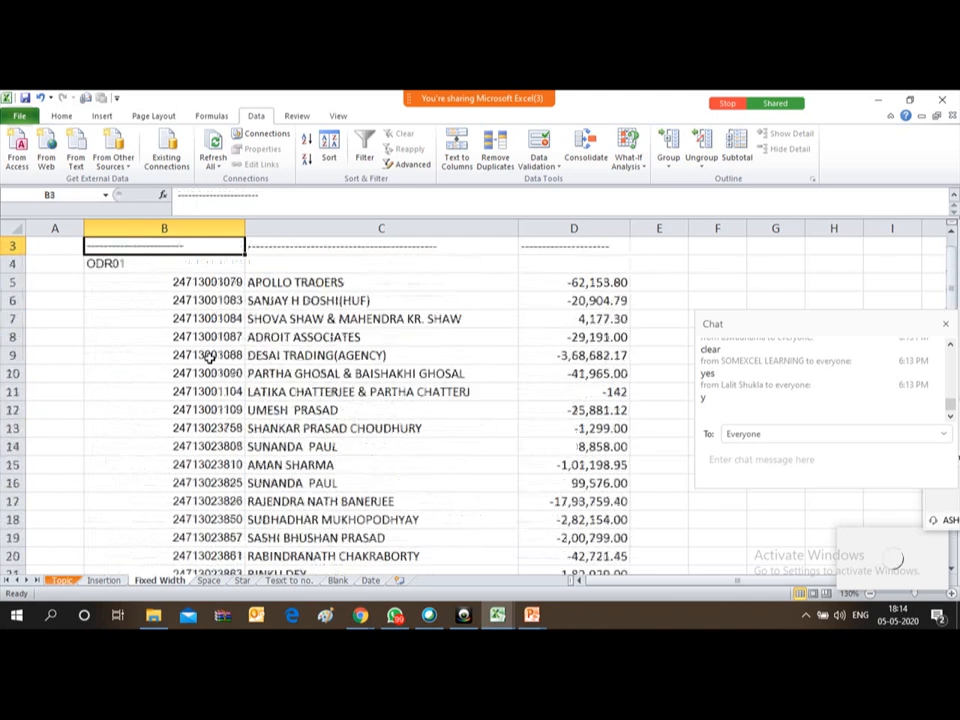
pyautogui.press('Up')
pyautogui.press('Up')
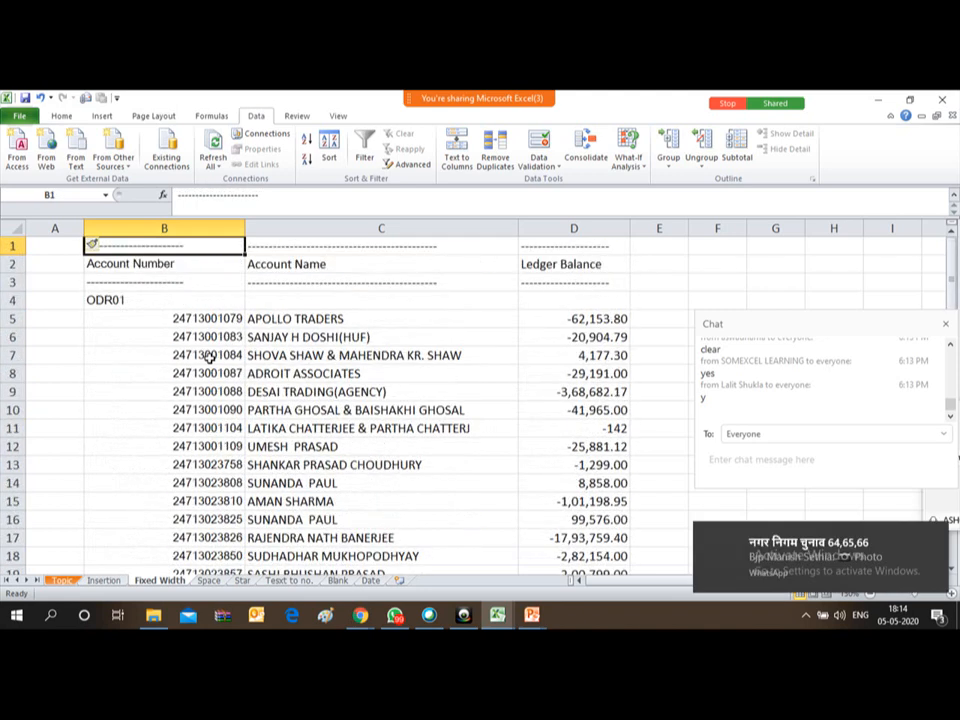
# Examine the empty column A cells beside the ODR01 heading and its account rows, down to row 22.
pyautogui.press('Down')
pyautogui.press('Down')
pyautogui.press('Down')
pyautogui.press('Left')
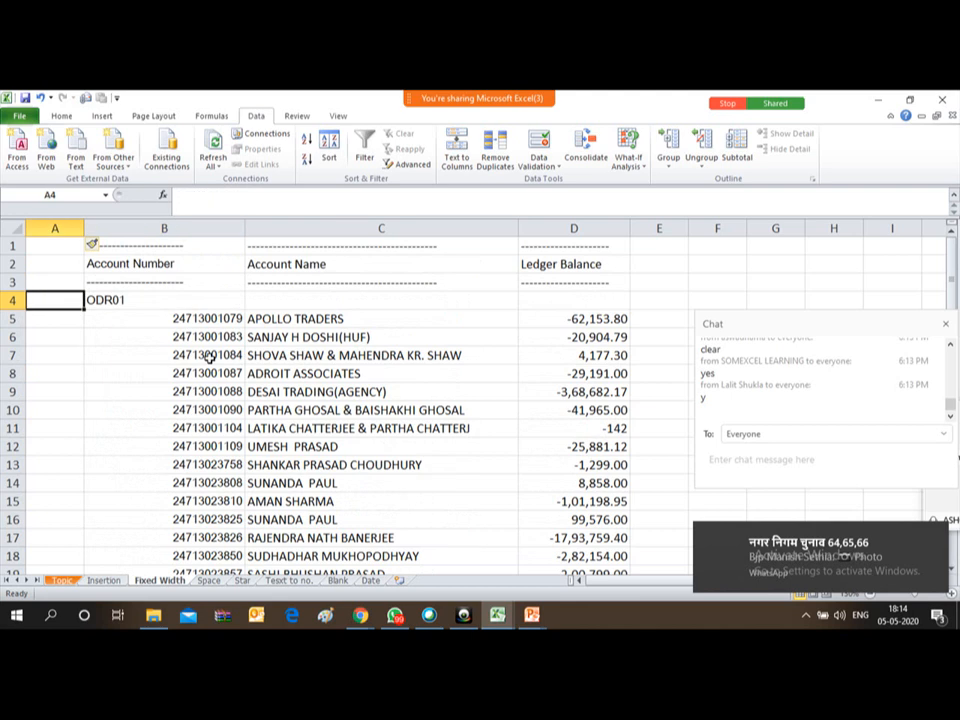
pyautogui.press('Down')
pyautogui.press('Down')
pyautogui.press('Down')
pyautogui.press('Down')
pyautogui.press('Down')
pyautogui.press('Down')
pyautogui.press('Down')
pyautogui.press('Down')
pyautogui.press('Down')
pyautogui.press('Down')
pyautogui.press('Down')
pyautogui.press('Down')
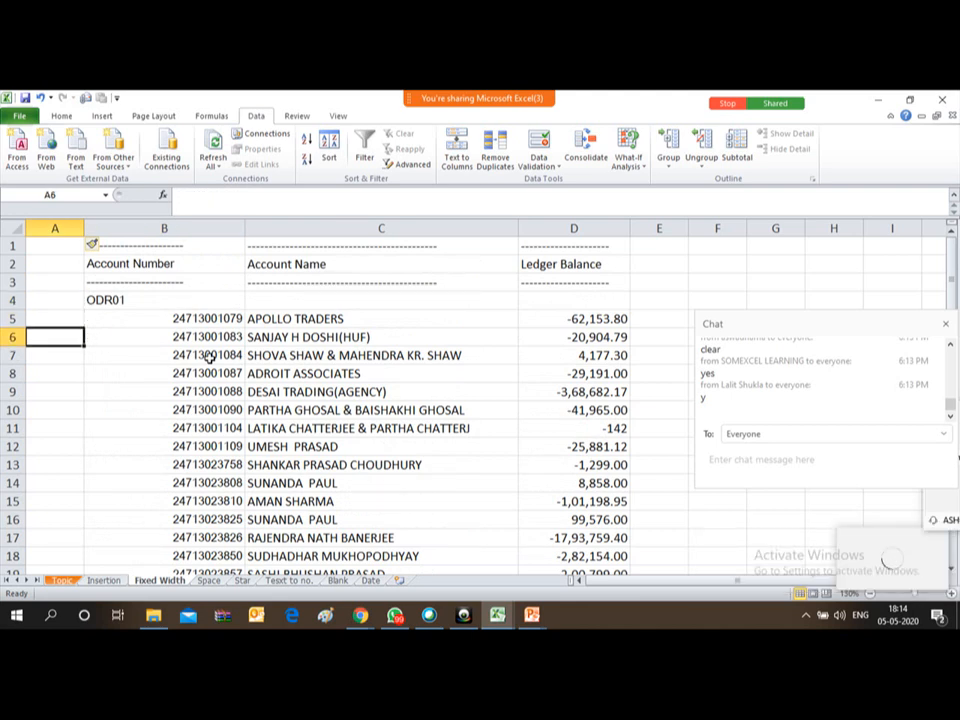
pyautogui.press('Down')
pyautogui.press('Down')
pyautogui.press('Down')
pyautogui.press('Down')
pyautogui.press('Down')
pyautogui.press('Down')
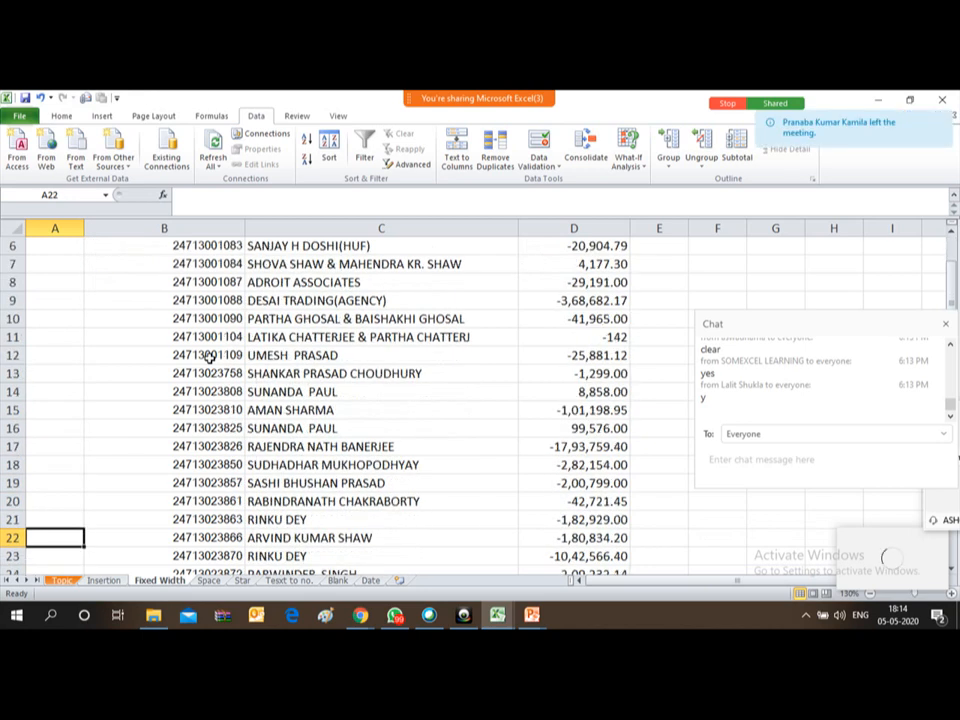
# Go back up the empty column A cells past the ODR01 accounts to the header rows.
pyautogui.press('Up')
pyautogui.press('Up')
pyautogui.press('Up')
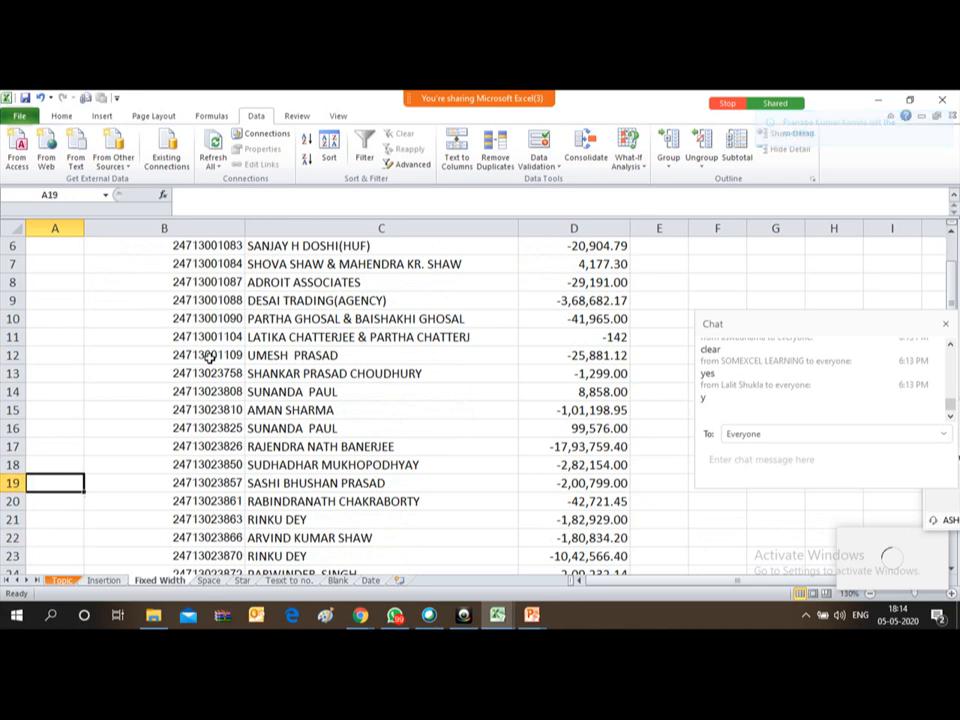
pyautogui.press('Up')
pyautogui.press('Up')
pyautogui.press('Up')
pyautogui.press('Up')
pyautogui.press('Up')
pyautogui.press('Up')
pyautogui.press('Up')
pyautogui.press('Up')
pyautogui.press('Up')
pyautogui.press('Up')
pyautogui.press('Up')
pyautogui.press('Up')
pyautogui.press('Up')
pyautogui.press('Up')
pyautogui.press('Up')
pyautogui.press('Up')
pyautogui.press('Up')
pyautogui.press('Up')
pyautogui.press('Down')
pyautogui.press('Down')
pyautogui.press('Down')
pyautogui.press('Down')
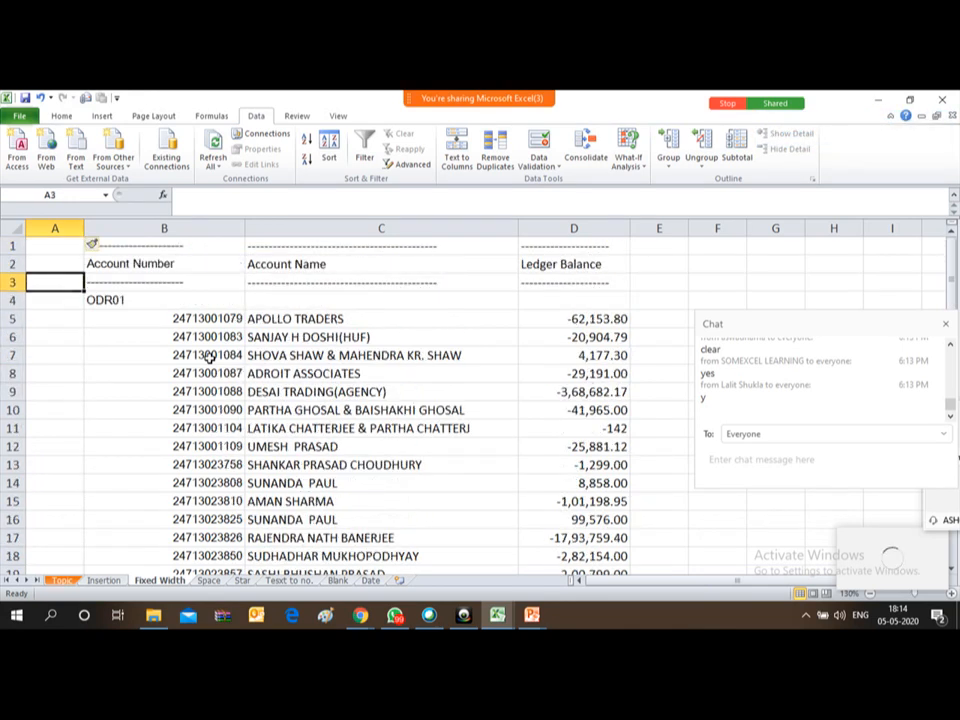
# Turn on filtering for the report range in columns B to D, from the Account Number header in row 2 through row 64.
pyautogui.press('Up')
pyautogui.press('Up')
pyautogui.press('Up')
pyautogui.press('Right')
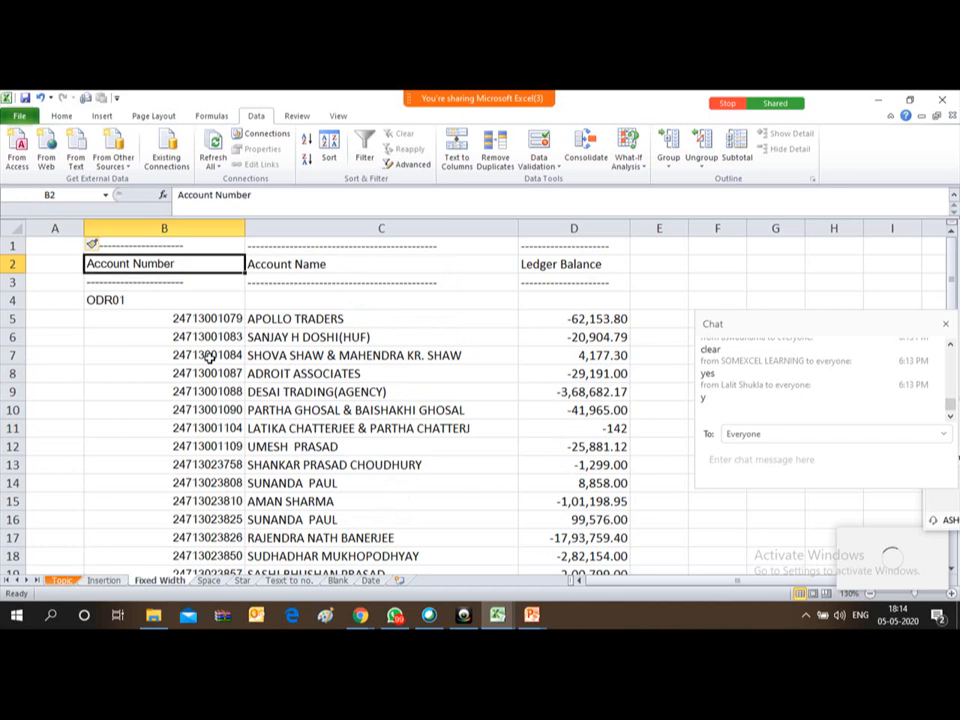
pyautogui.hotkey('shift', 'Right')
pyautogui.hotkey('shift', 'Right')
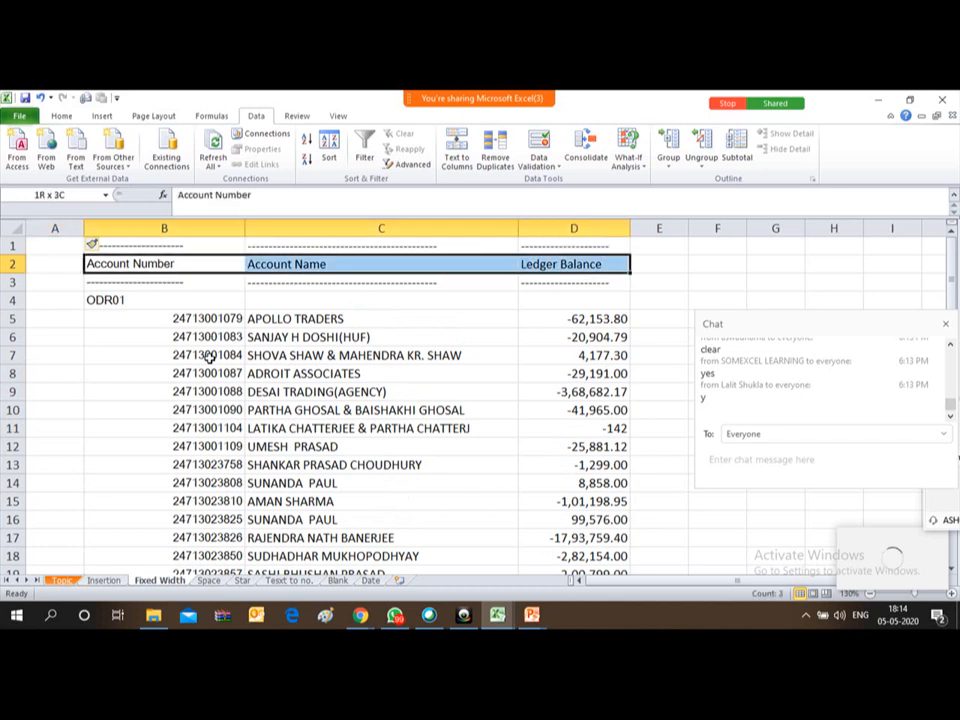
pyautogui.hotkey('ctrl', 'shift', 'Down')
pyautogui.hotkey('ctrl', 'shift', 'Down')
pyautogui.hotkey('shift', 'Down')
pyautogui.hotkey('shift', 'Down')
pyautogui.hotkey('shift', 'Down')
pyautogui.hotkey('shift', 'Down')
pyautogui.hotkey('shift', 'Down')
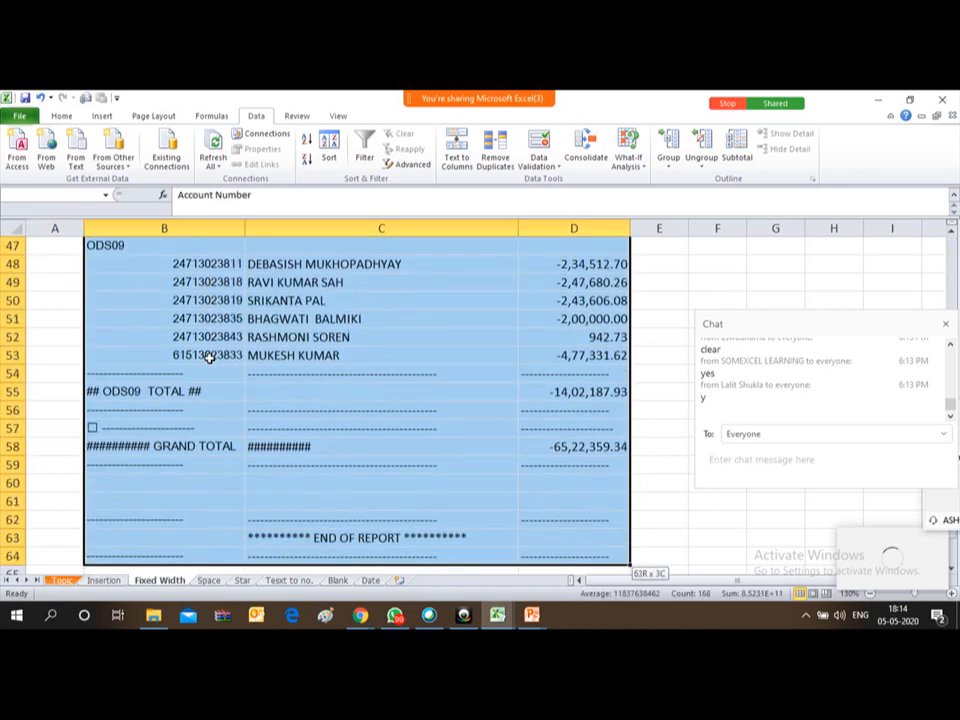
pyautogui.hotkey('shift', 'Up')
pyautogui.hotkey('shift', 'Up')
pyautogui.hotkey('shift', 'Up')
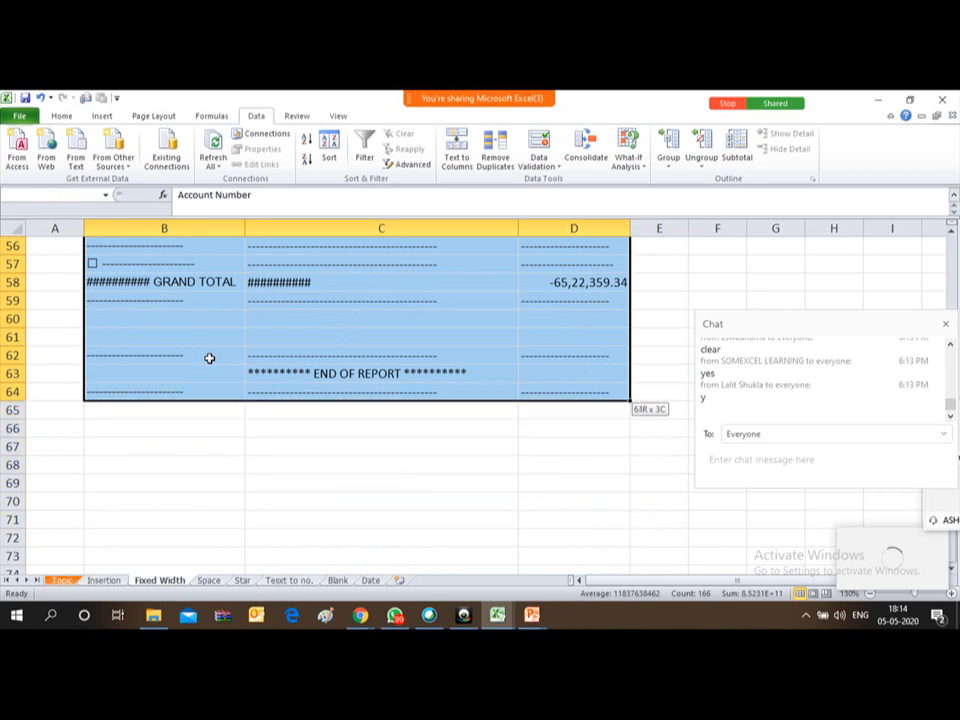
pyautogui.hotkey('alt', 'a')
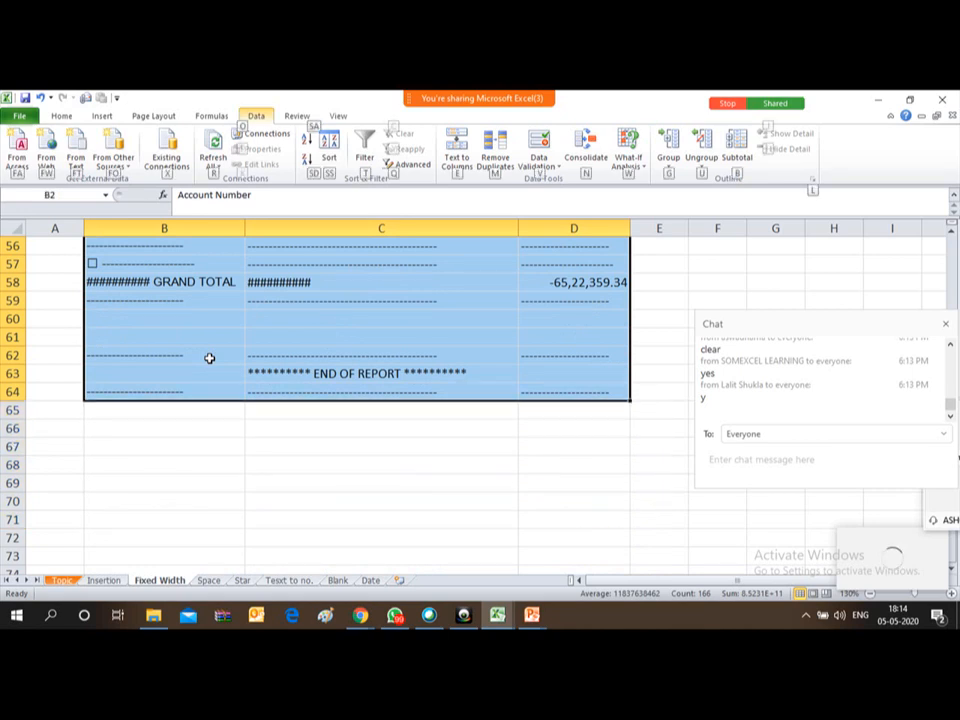
pyautogui.press('t')
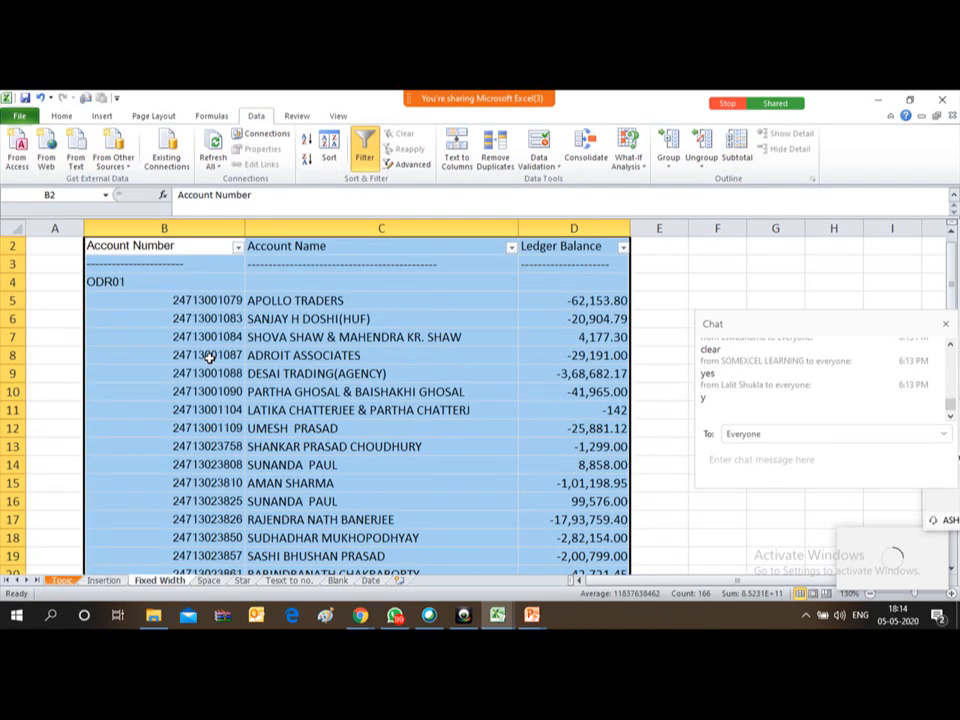
# In the Account Number filter, clear all values and include only (Blanks).
pyautogui.click(238, 247)
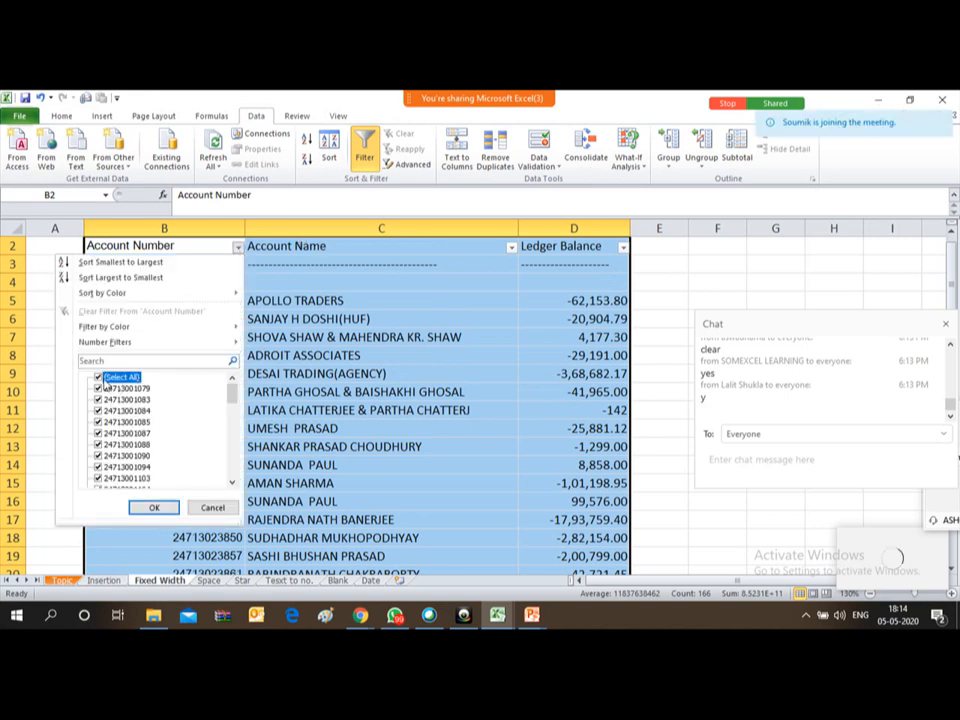
pyautogui.click(110, 378)
pyautogui.moveTo(231, 460); pyautogui.dragTo(231, 474)
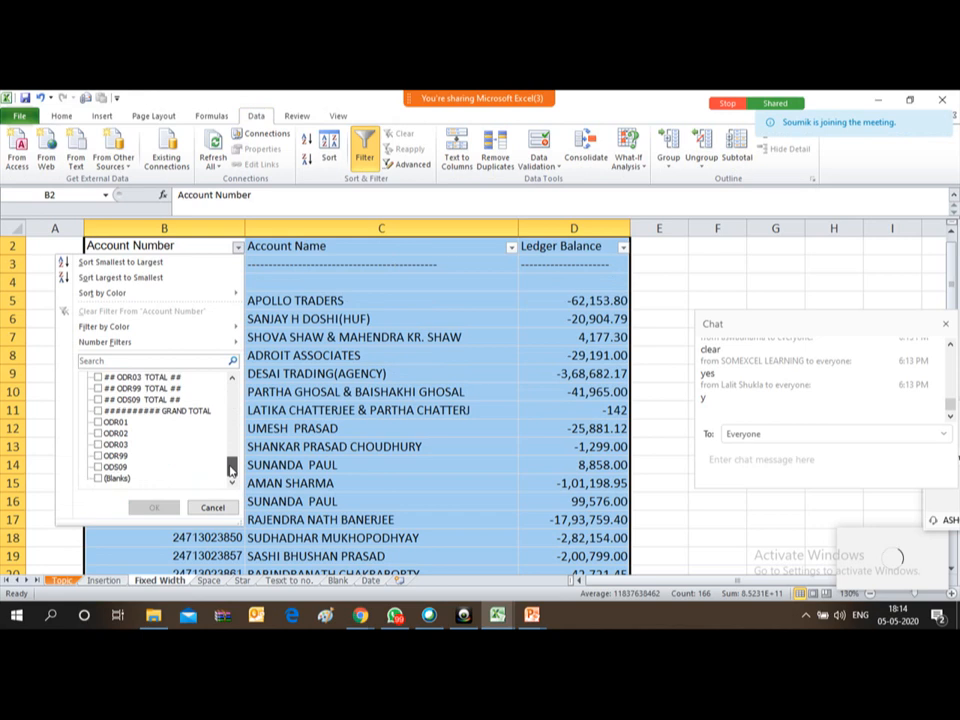
pyautogui.click(101, 478)
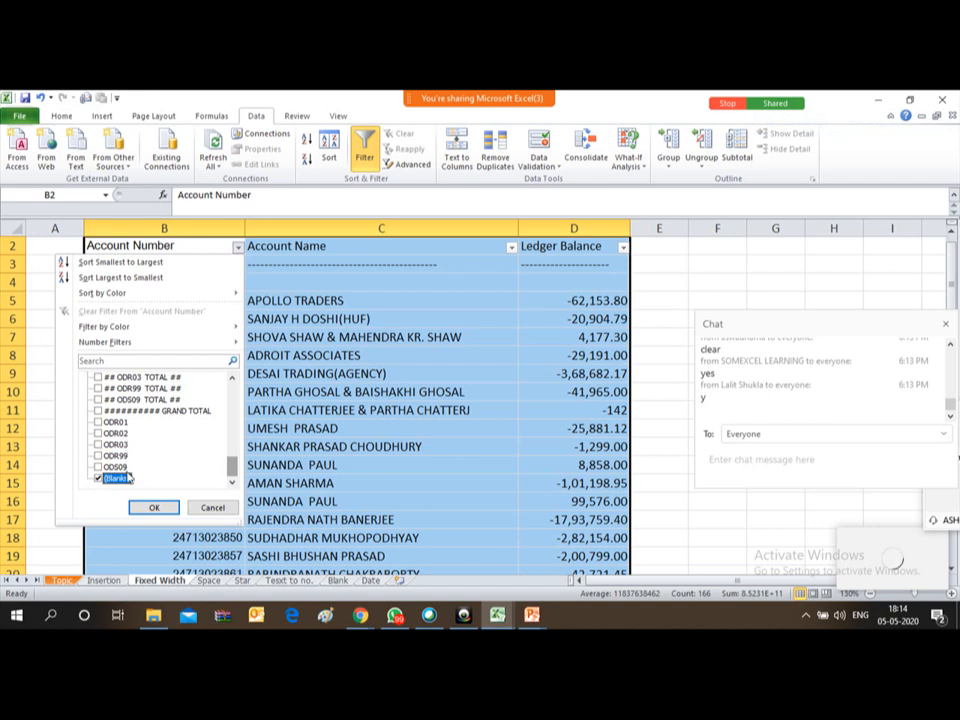
# Add the grand total, the five ODR and ODS group totals and the dashed separator lines to the Account Number filter, and apply it.
pyautogui.click(98, 400)
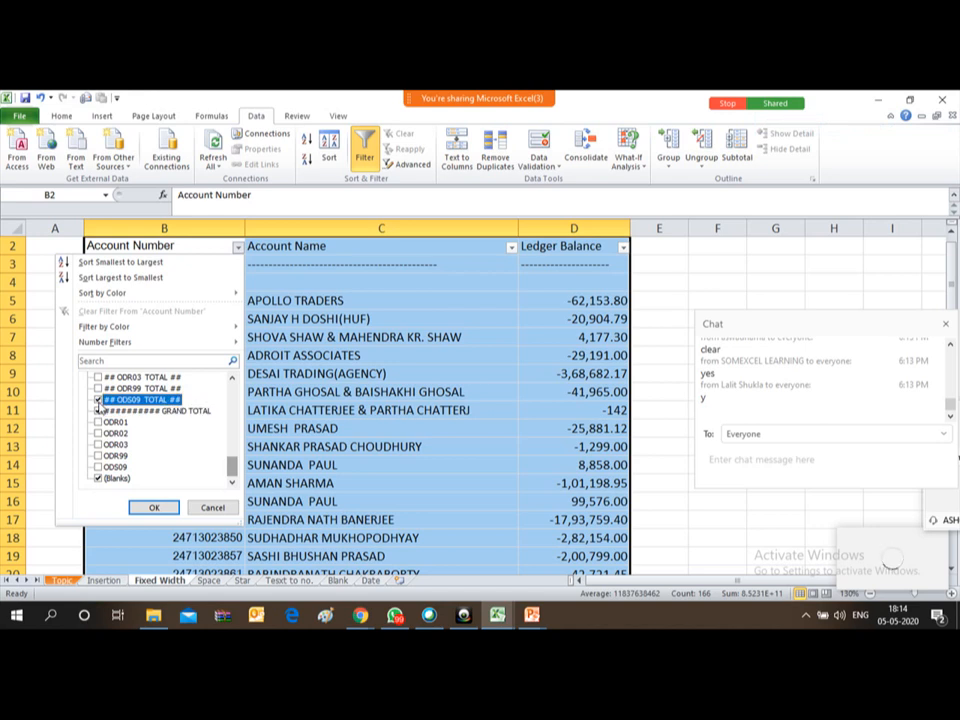
pyautogui.press('Up')
pyautogui.press('space')
pyautogui.press('Up')
pyautogui.press('space')
pyautogui.press('Up')
pyautogui.press('space')
pyautogui.press('Up')
pyautogui.press('space')
pyautogui.press('Up')
pyautogui.press('space')
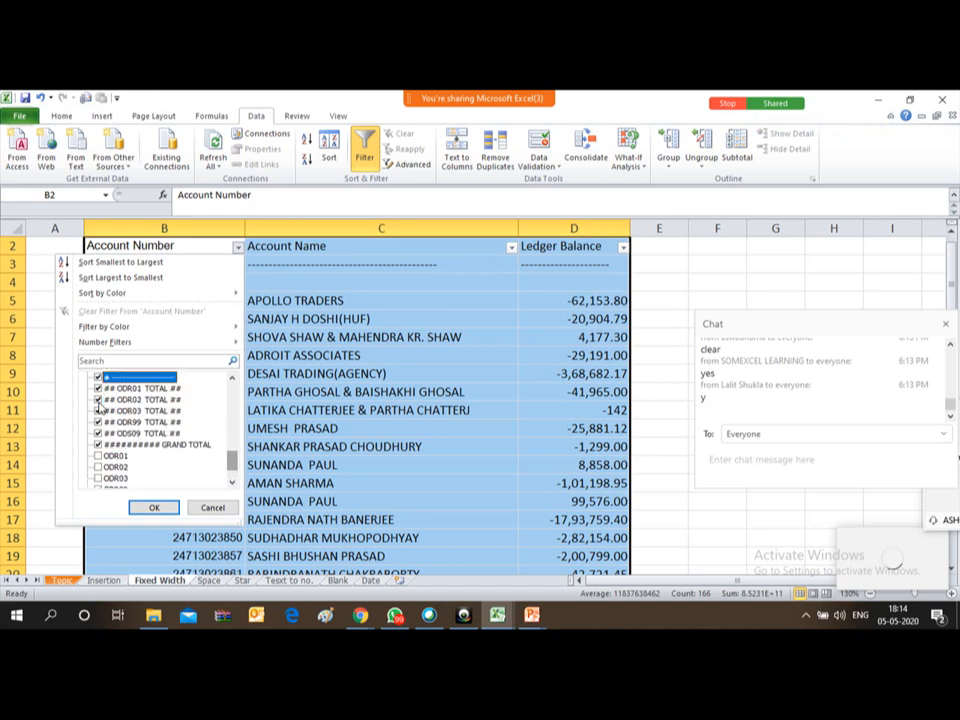
pyautogui.press('Up')
pyautogui.press('space')
pyautogui.press('Up')
pyautogui.press('Up')
pyautogui.press('Return')
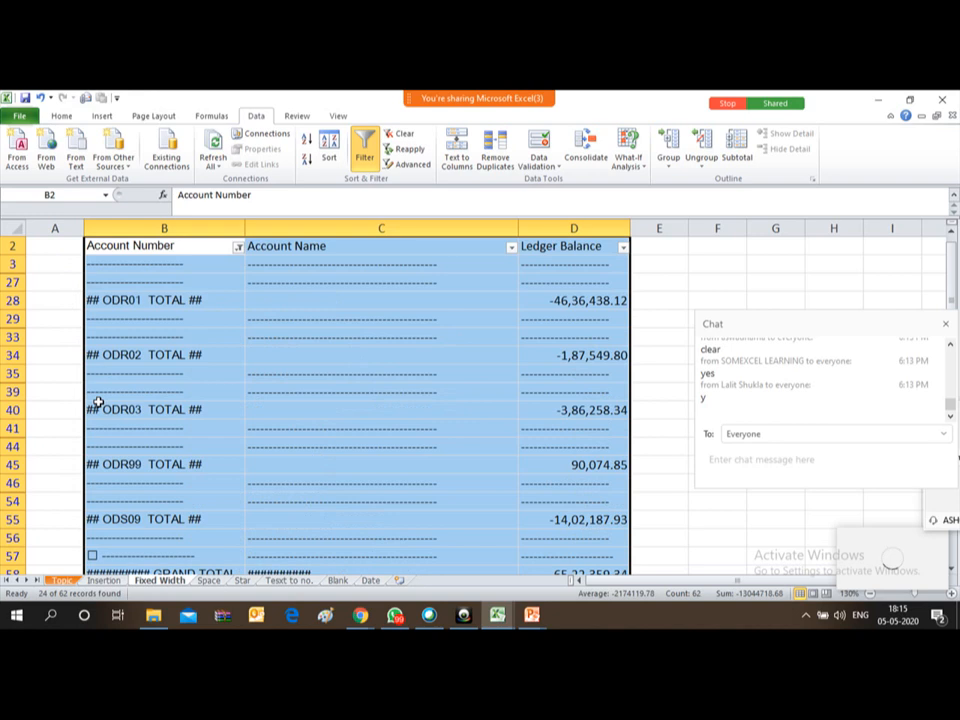
# Delete all the filtered separator, total and blank rows below the Account Number header.
pyautogui.press('Down')
pyautogui.hotkey('shift', 'Down')
pyautogui.hotkey('shift', 'Down')
pyautogui.hotkey('shift', 'Down')
pyautogui.hotkey('shift', 'Down')
pyautogui.hotkey('shift', 'Down')
pyautogui.hotkey('shift', 'Down')
pyautogui.hotkey('shift', 'Down')
pyautogui.hotkey('shift', 'Down')
pyautogui.hotkey('shift', 'Down')
pyautogui.hotkey('shift', 'Down')
pyautogui.hotkey('shift', 'Down')
pyautogui.hotkey('shift', 'Down')
pyautogui.hotkey('shift', 'Down')
pyautogui.hotkey('shift', 'Down')
pyautogui.hotkey('shift', 'Down')
pyautogui.hotkey('shift', 'Down')
pyautogui.hotkey('shift', 'Down')
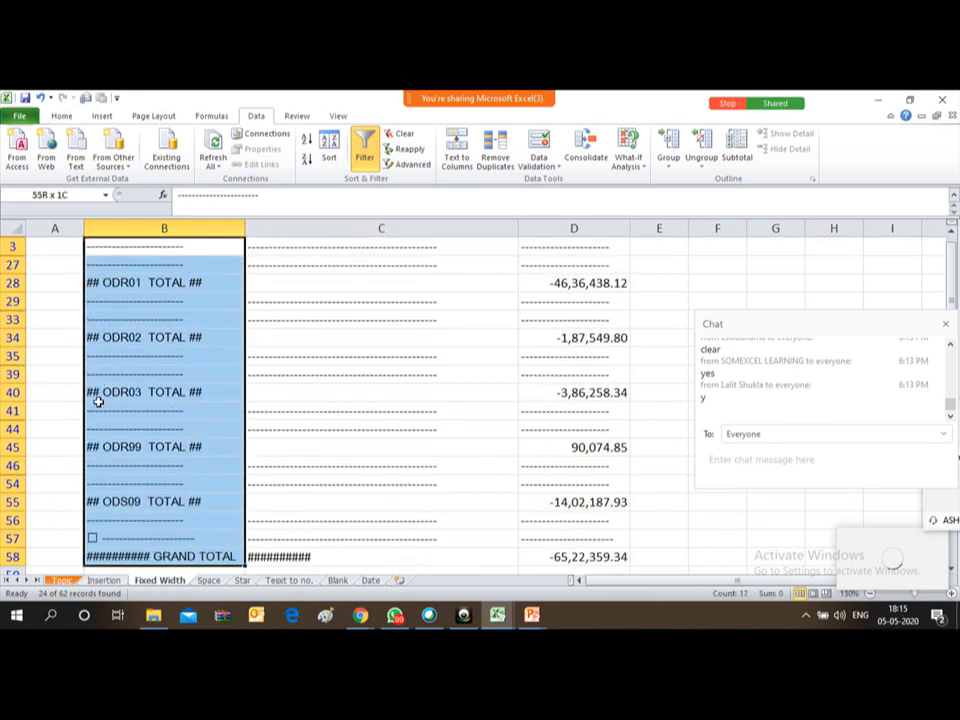
pyautogui.hotkey('shift', 'Down')
pyautogui.hotkey('shift', 'Down')
pyautogui.hotkey('shift', 'Down')
pyautogui.hotkey('shift', 'Down')
pyautogui.hotkey('shift', 'Down')
pyautogui.hotkey('shift', 'Down')
pyautogui.hotkey('shift', 'Down')
pyautogui.hotkey('shift', 'Down')
pyautogui.hotkey('shift', 'Down')
pyautogui.hotkey('shift', 'Down')
pyautogui.hotkey('shift', 'space')
pyautogui.hotkey('ctrl', '-')
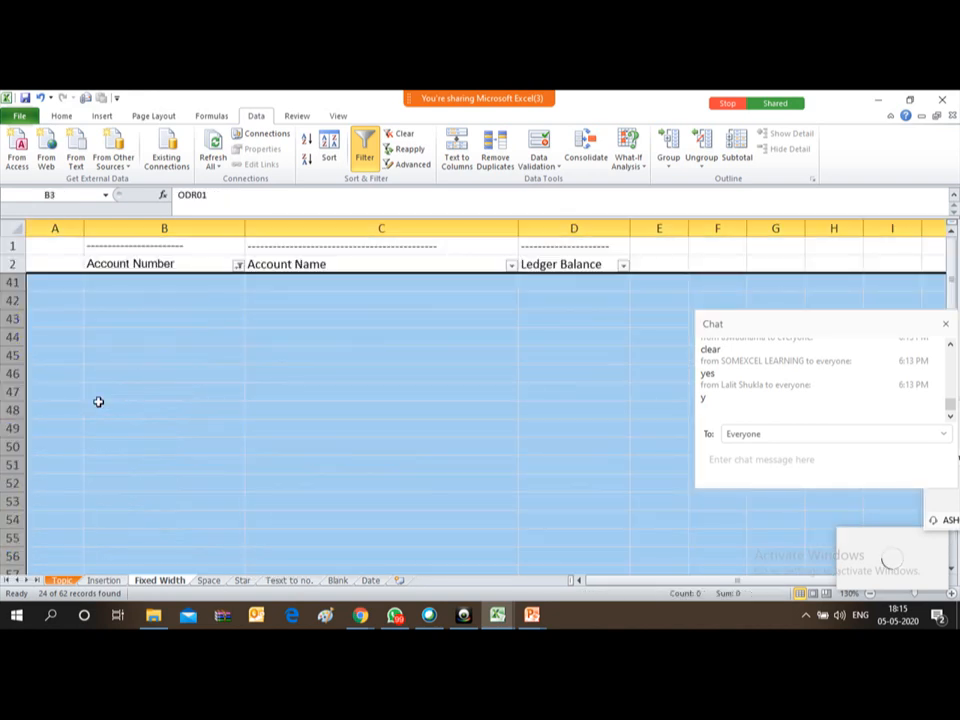
# Clear the Account Number filter to show all remaining rows, keeping filtering turned on.
pyautogui.press('Up')
pyautogui.hotkey('alt', 'a')
pyautogui.press('c')
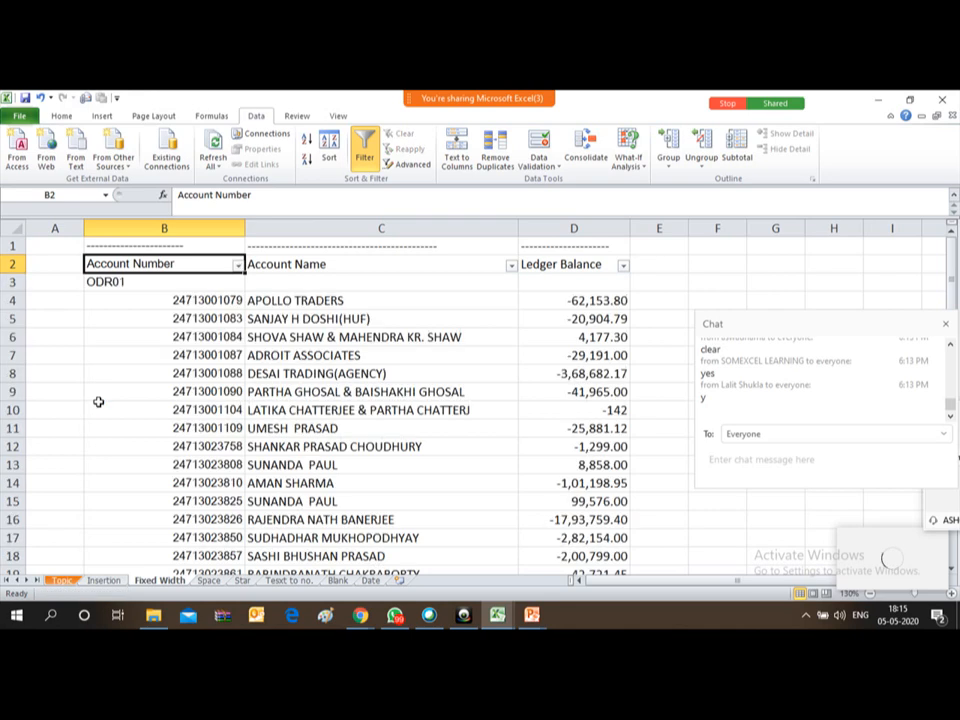
# Compare the ODR01 heading in B3 with the empty cell beside it, and examine the account rows beneath it down to row 14.
pyautogui.press('Down')
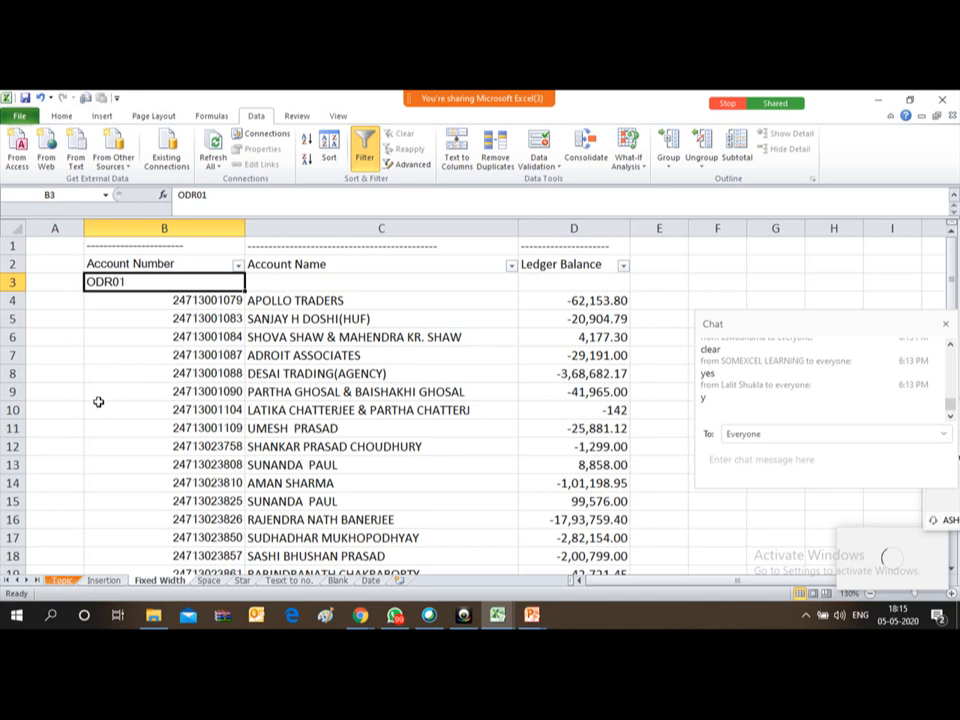
pyautogui.press('Left')
pyautogui.press('Right')
pyautogui.press('Left')
pyautogui.press('Right')
pyautogui.press('Down')
pyautogui.press('Down')
pyautogui.press('Down')
pyautogui.press('Down')
pyautogui.press('Down')
pyautogui.press('Down')
pyautogui.press('Down')
pyautogui.press('Down')
pyautogui.press('Down')
pyautogui.press('Down')
pyautogui.press('Down')
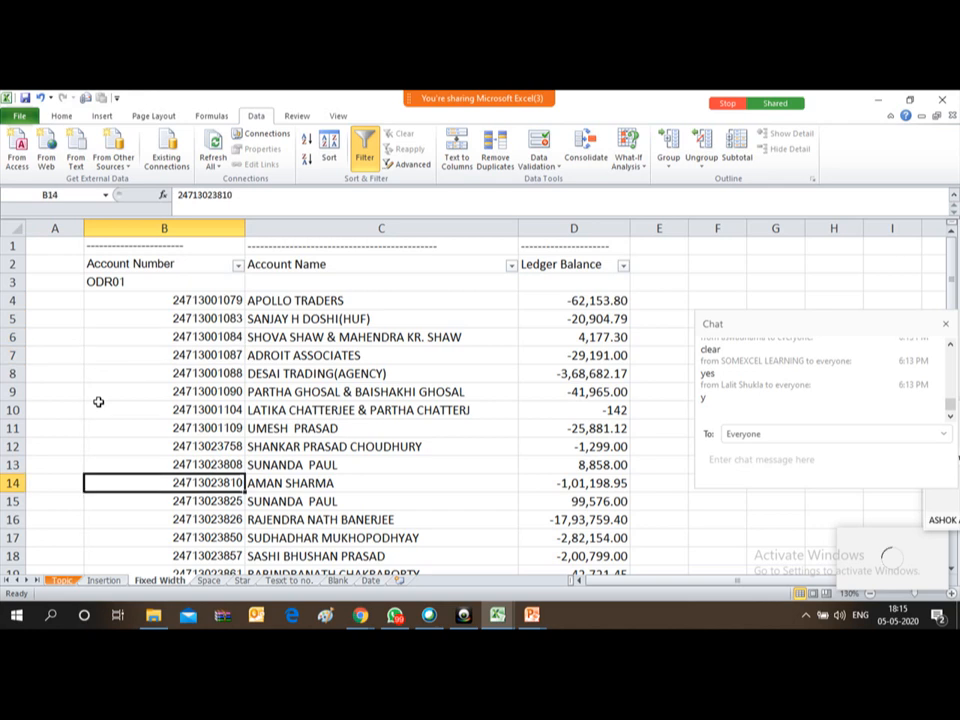
# Return to the ODR01 heading in B3 and review its account rows again down to row 15.
pyautogui.press('Up')
pyautogui.press('Up')
pyautogui.press('Up')
pyautogui.press('Up')
pyautogui.press('Up')
pyautogui.press('Up')
pyautogui.press('Up')
pyautogui.press('Up')
pyautogui.press('Up')
pyautogui.press('Up')
pyautogui.press('Up')
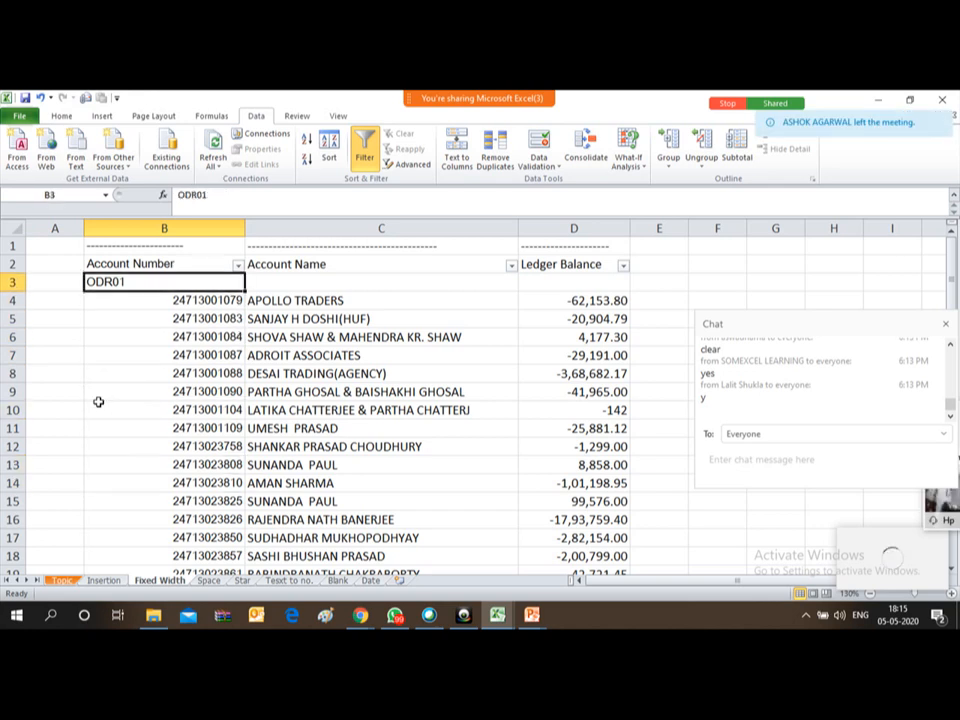
pyautogui.press('Down')
pyautogui.press('Down')
pyautogui.press('Down')
pyautogui.press('Down')
pyautogui.press('Down')
pyautogui.press('Down')
pyautogui.press('Down')
pyautogui.press('Down')
pyautogui.press('Down')
pyautogui.press('Down')
pyautogui.press('Down')
pyautogui.press('Down')
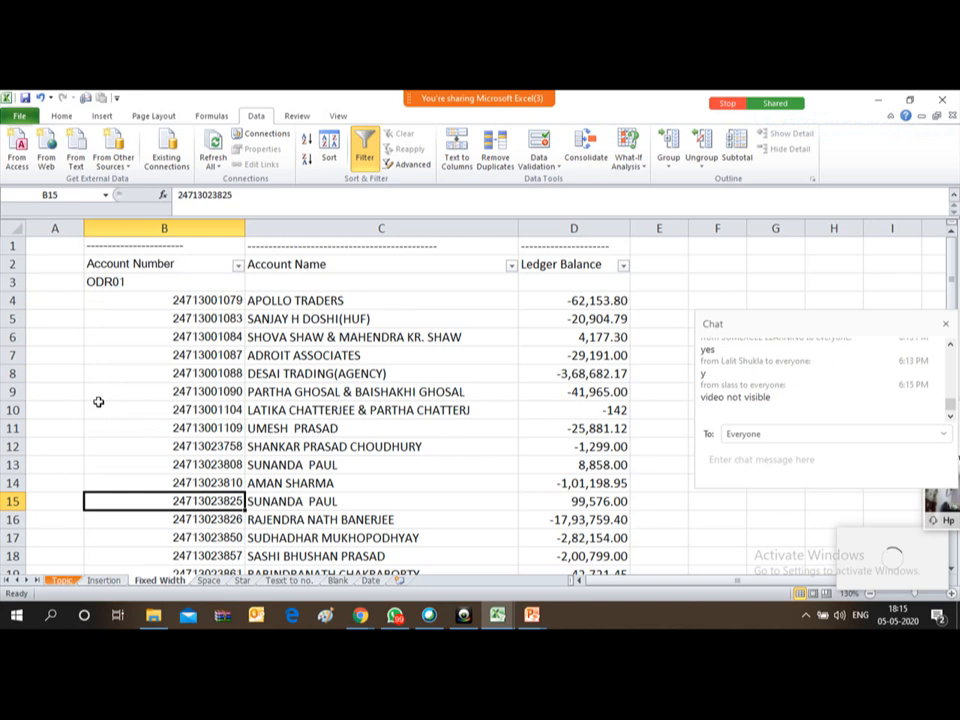
# Review the remaining ODR01 account rows in column B and continue to the accounts under the ODR02 heading.
pyautogui.press('Down')
pyautogui.press('Down')
pyautogui.press('Down')
pyautogui.press('Down')
pyautogui.press('Down')
pyautogui.press('Down')
pyautogui.press('Down')
pyautogui.press('Down')
pyautogui.press('Down')
pyautogui.press('Down')
pyautogui.press('Down')
pyautogui.press('Down')
pyautogui.press('Down')
pyautogui.press('Down')
pyautogui.press('Down')
pyautogui.press('Down')
pyautogui.press('Down')
pyautogui.press('Down')
pyautogui.press('Down')
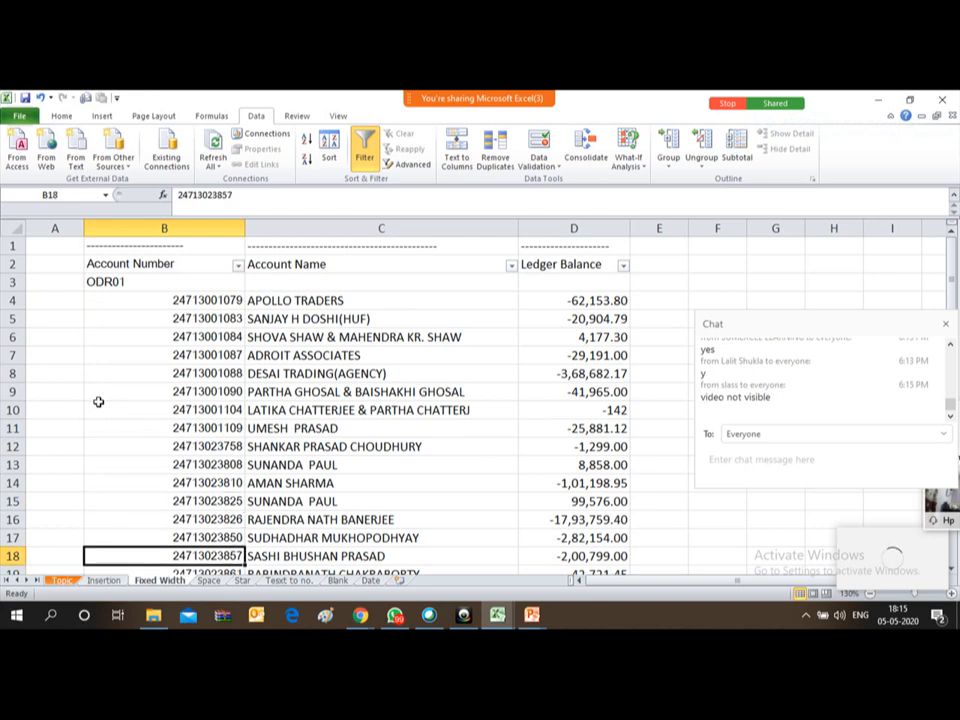
pyautogui.press('Up')
pyautogui.press('Up')
pyautogui.press('Up')
pyautogui.press('Up')
pyautogui.press('Up')
pyautogui.press('Up')
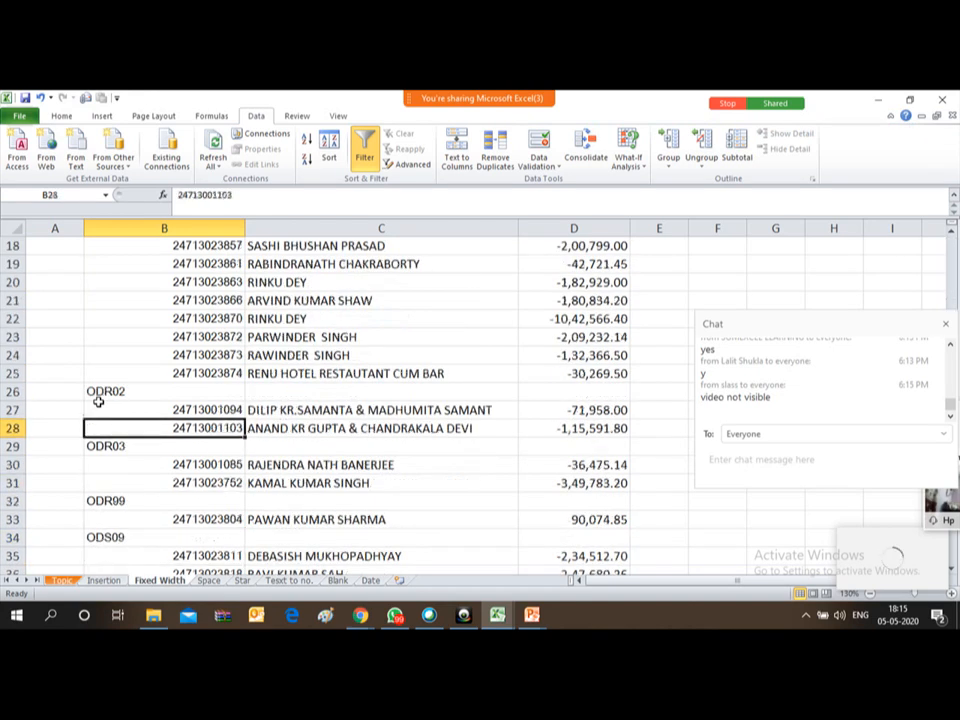
# Compare the ODR02, ODR03, ODR99 and ODS09 headings and their accounts with the empty cells in column A, down to row 35.
pyautogui.press('Up')
pyautogui.press('Down')
pyautogui.press('Up')
pyautogui.press('Down')
pyautogui.press('Left')
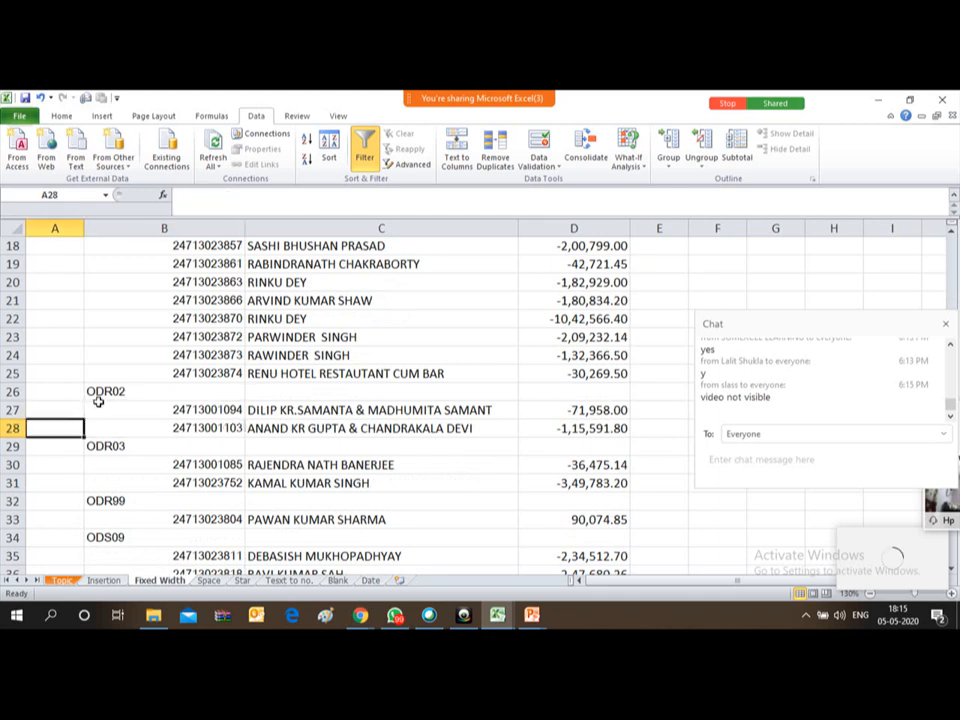
pyautogui.press('Down')
pyautogui.press('Right')
pyautogui.press('Down')
pyautogui.press('Down')
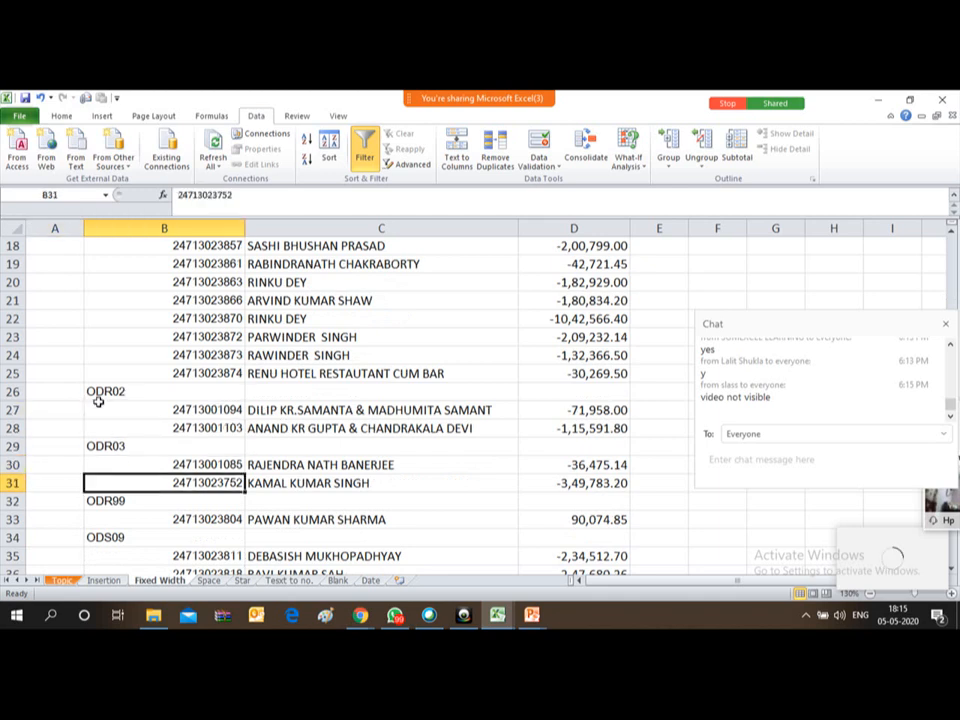
pyautogui.press('Left')
pyautogui.press('Down')
pyautogui.press('Right')
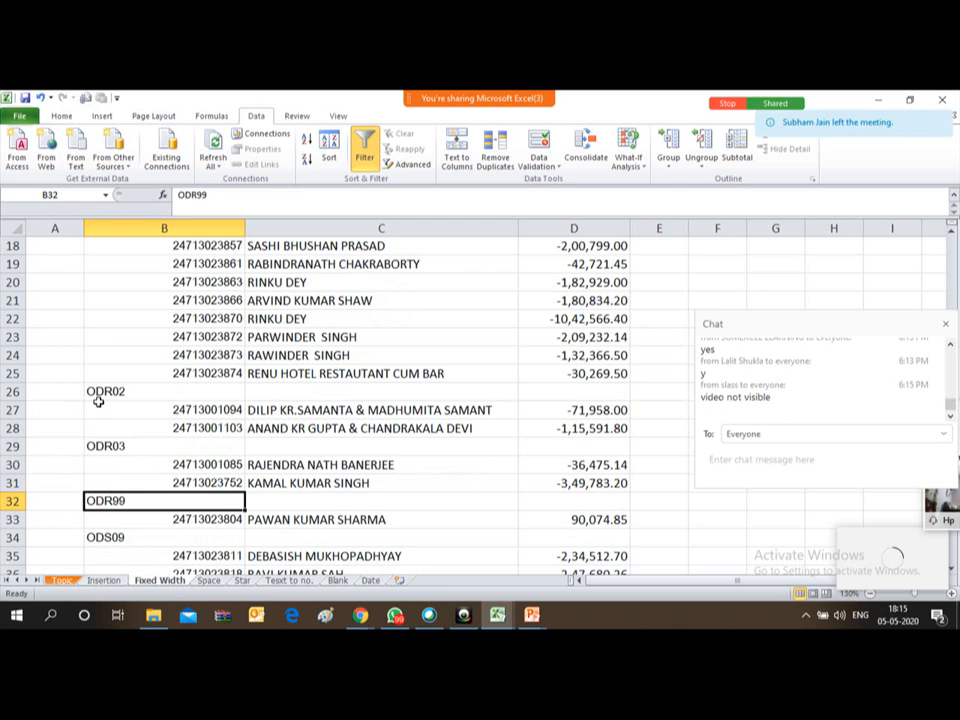
pyautogui.press('Down')
pyautogui.press('Down')
pyautogui.press('Down')
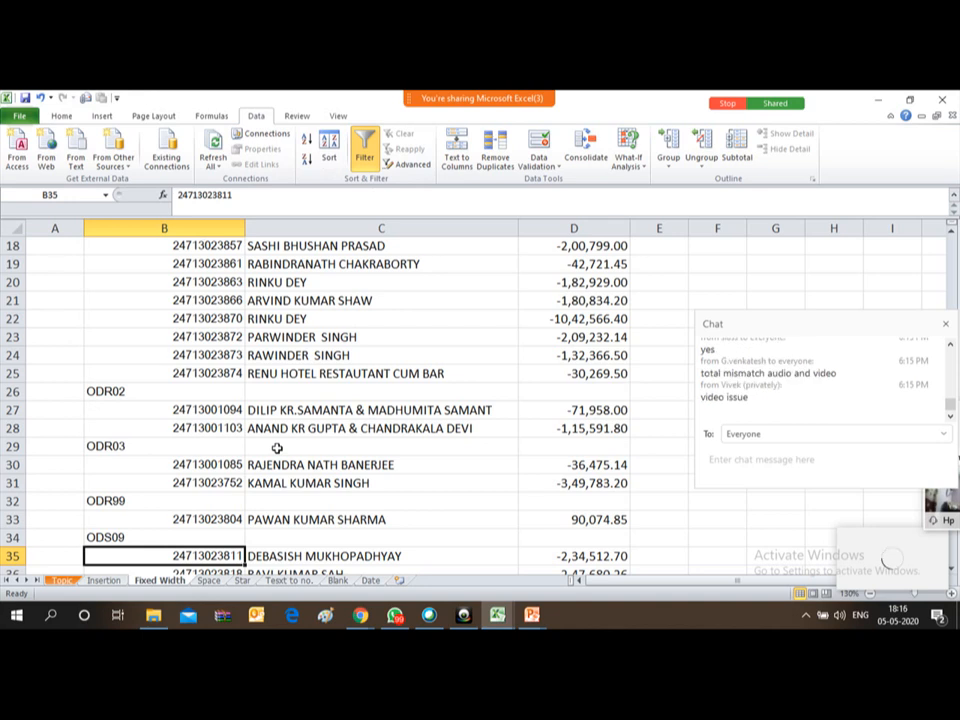
# Stop the current screen share and share Microsoft Excel again from the Webex meeting.
pyautogui.click(302, 408)
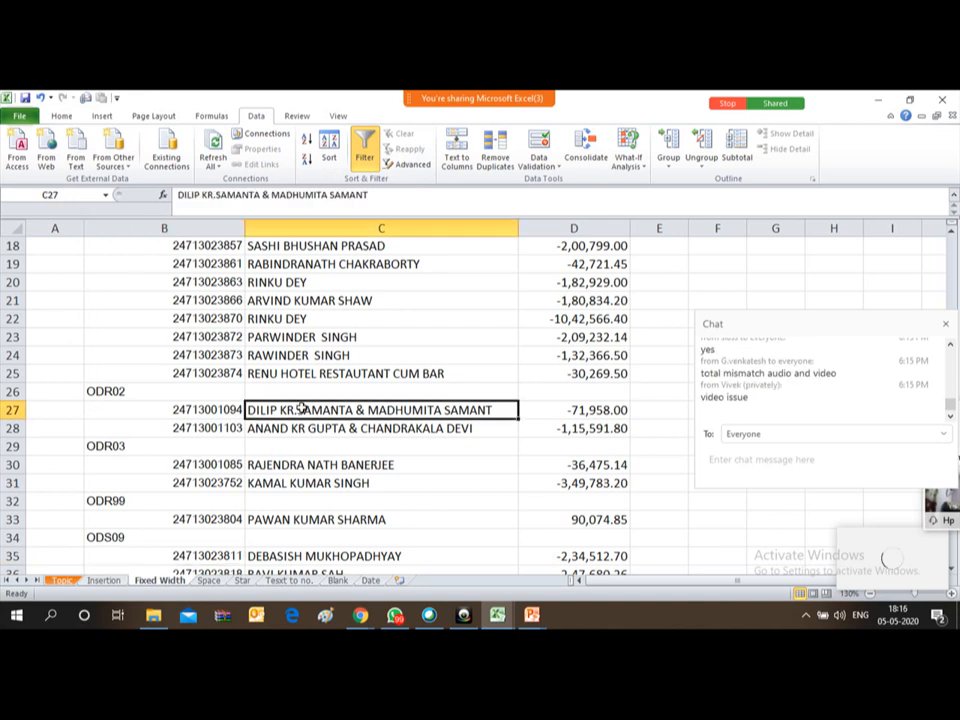
pyautogui.moveTo(581, 94)
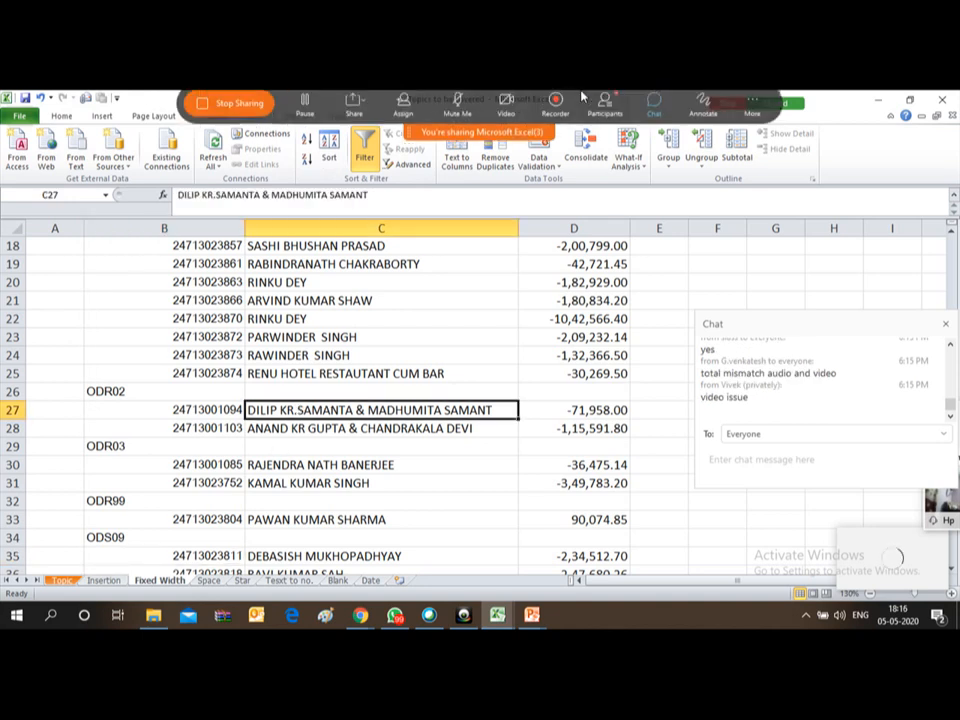
pyautogui.click(248, 112)
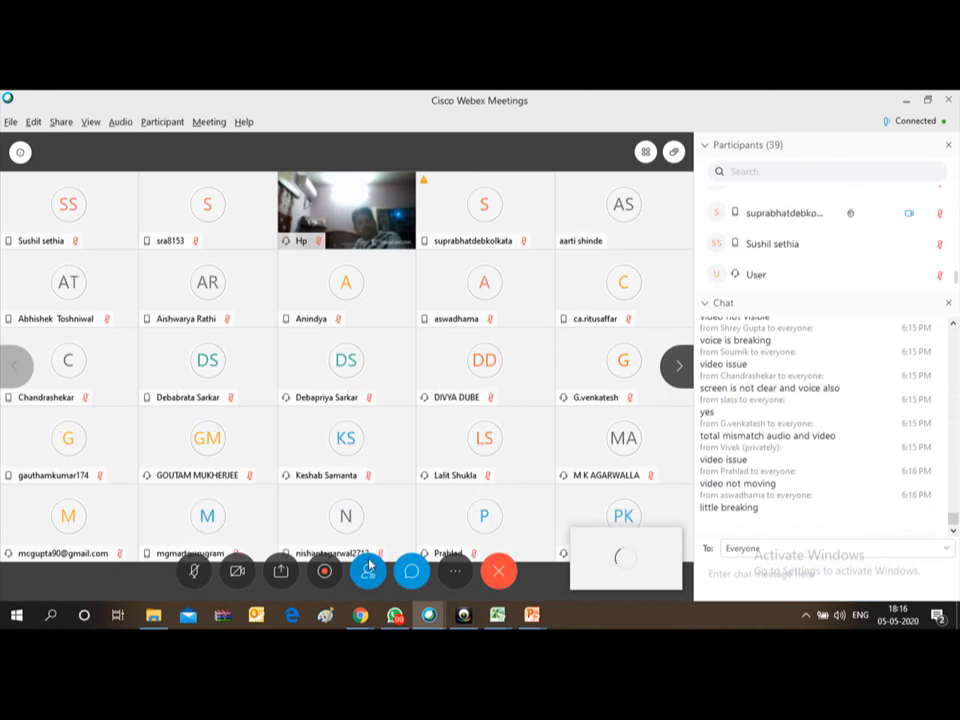
pyautogui.click(283, 571)
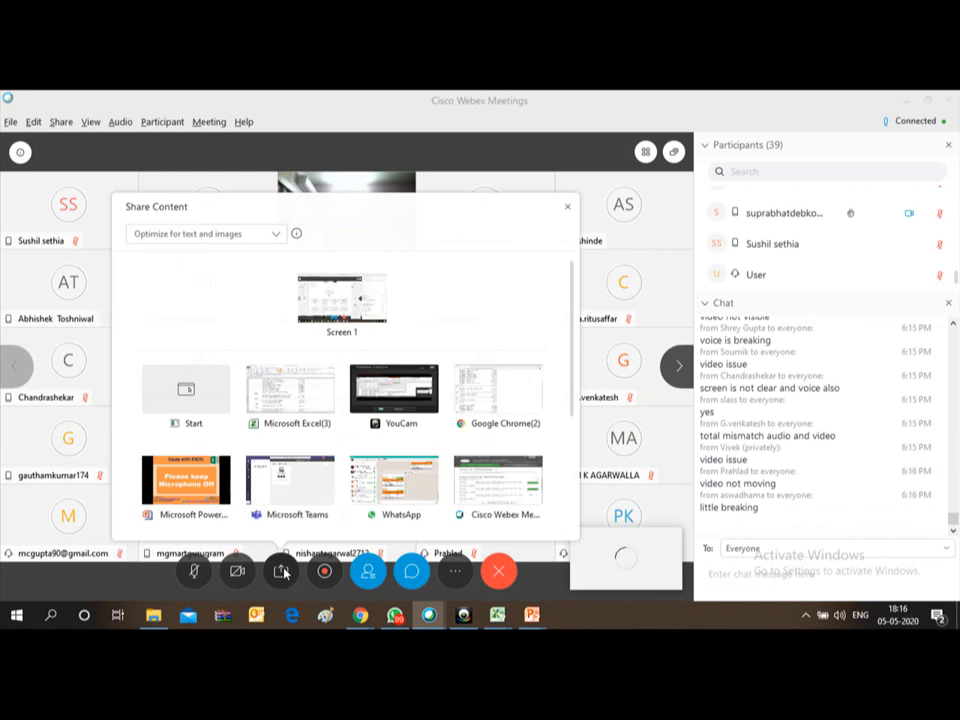
pyautogui.click(294, 392)
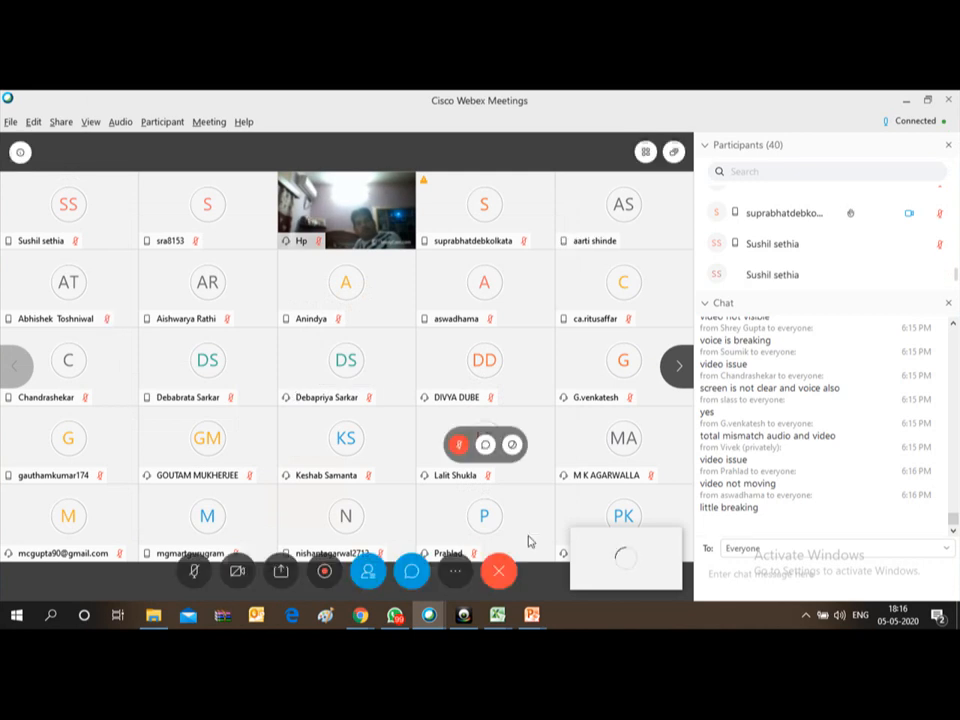
pyautogui.click(806, 616)
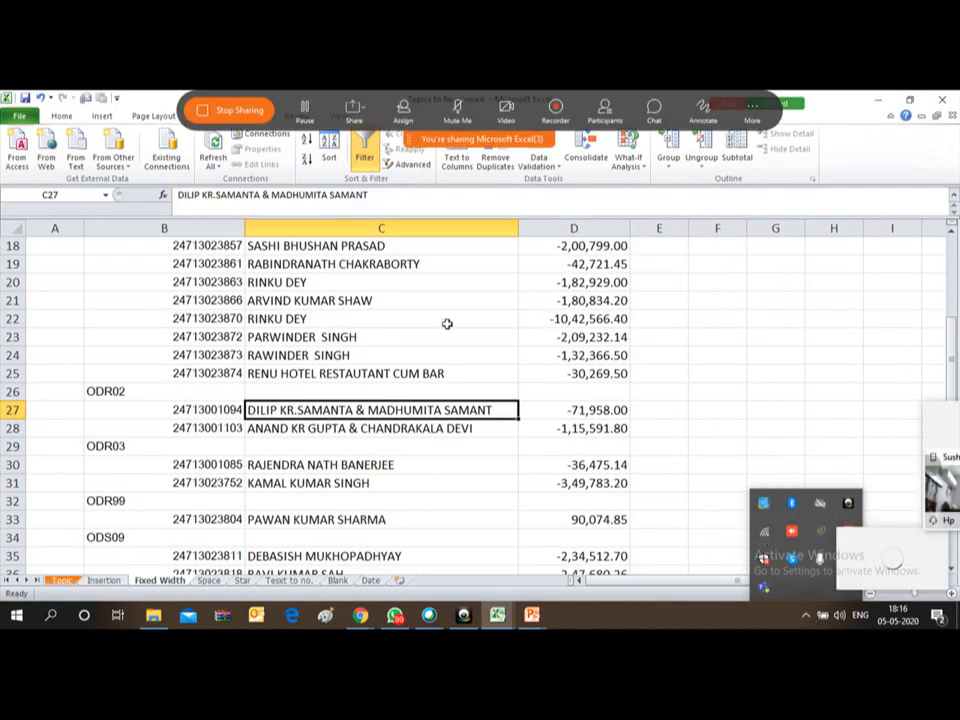
# Return to cell A1 of the Fixed Width sheet and display the meeting chat beside it.
pyautogui.click(315, 318)
pyautogui.press('Home')
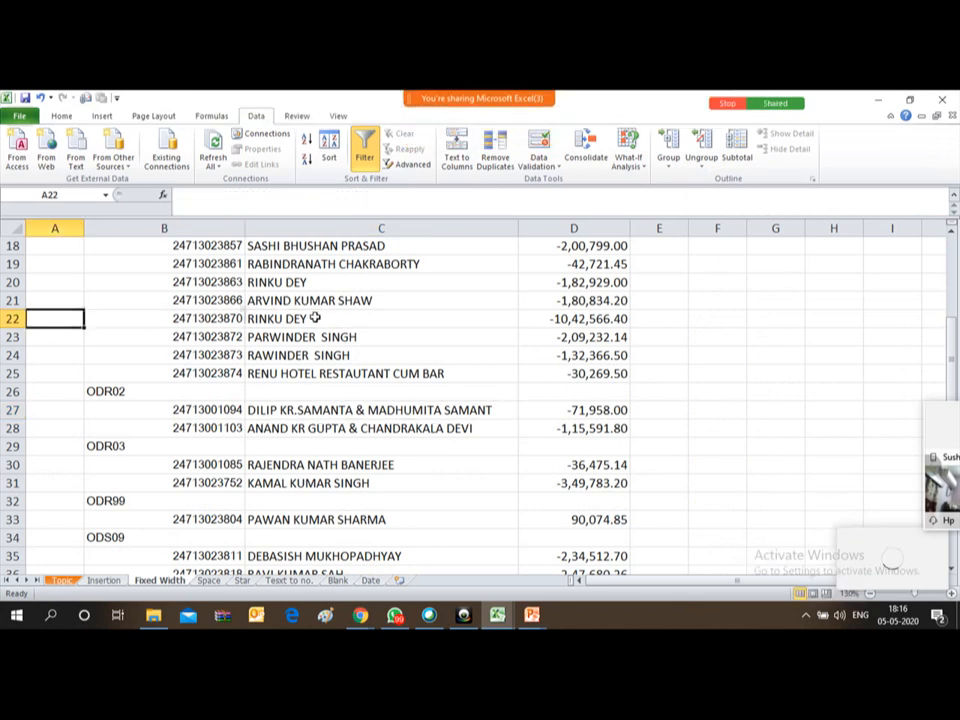
pyautogui.hotkey('ctrl', 'Home')
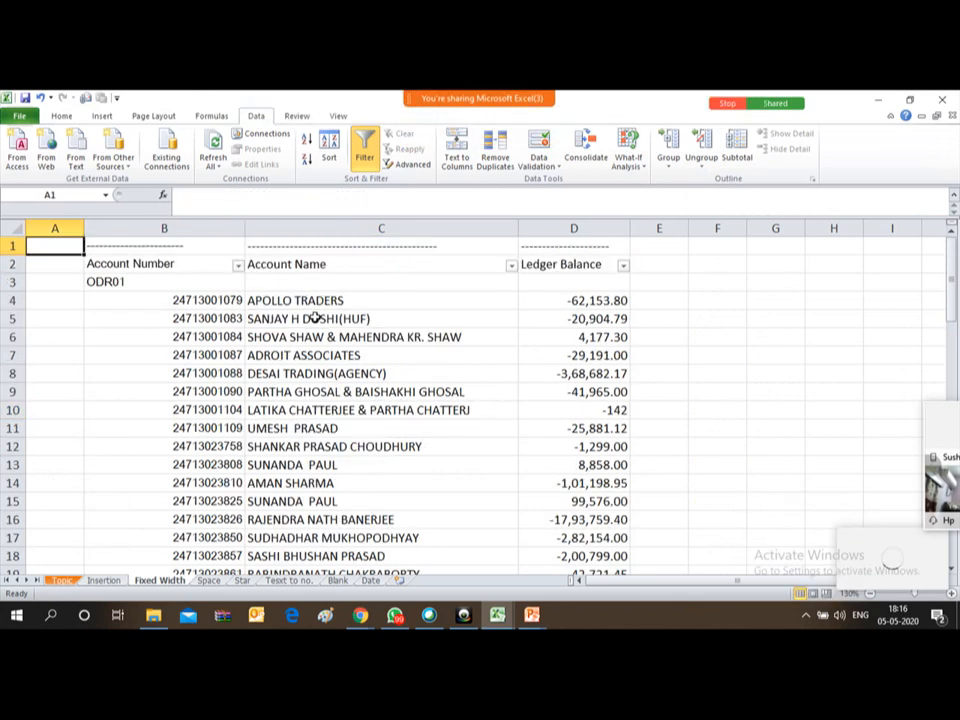
pyautogui.moveTo(548, 94)
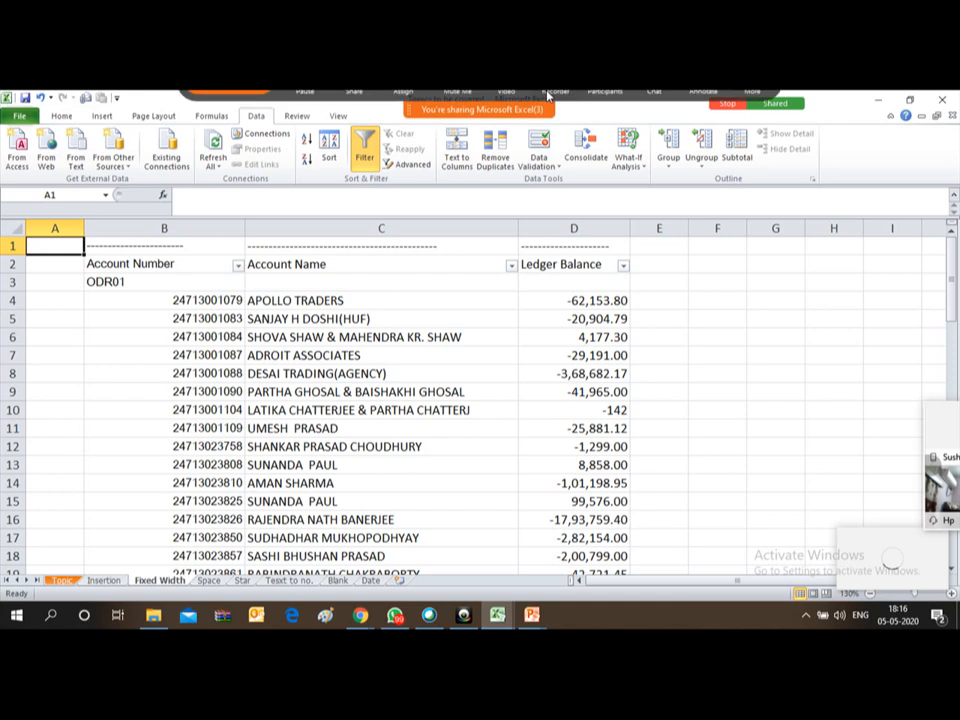
pyautogui.click(655, 108)
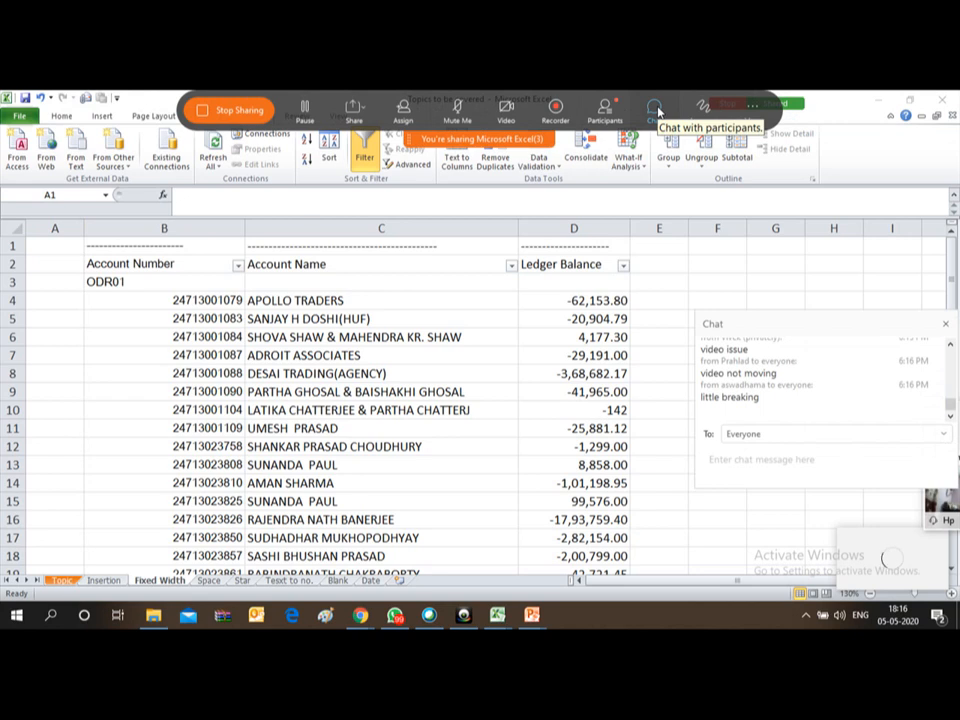
pyautogui.click(732, 459)
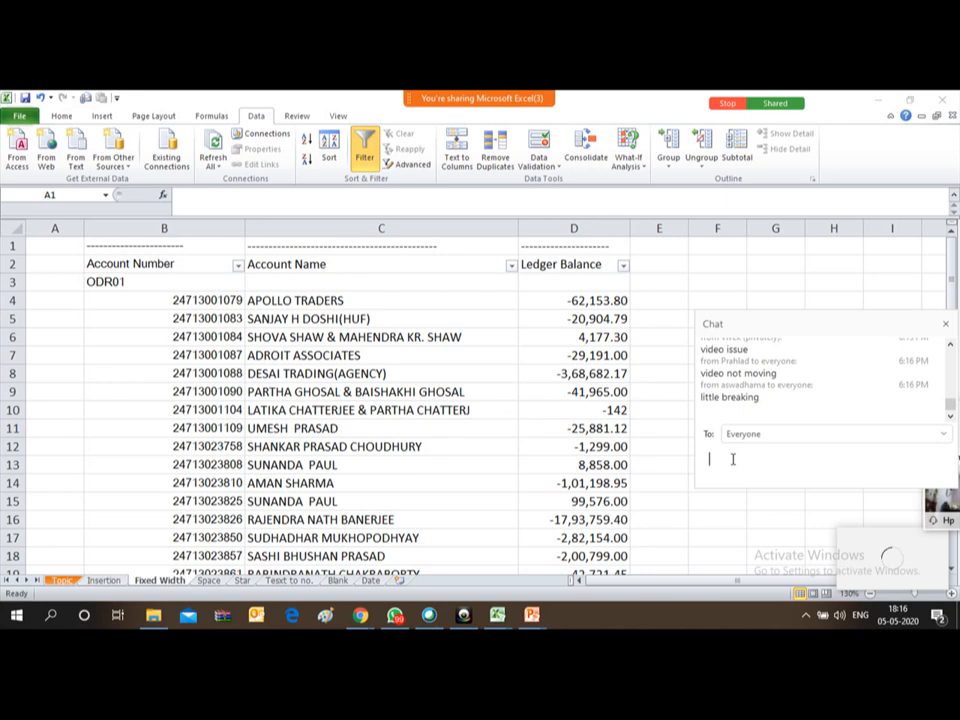
pyautogui.moveTo(511, 99)
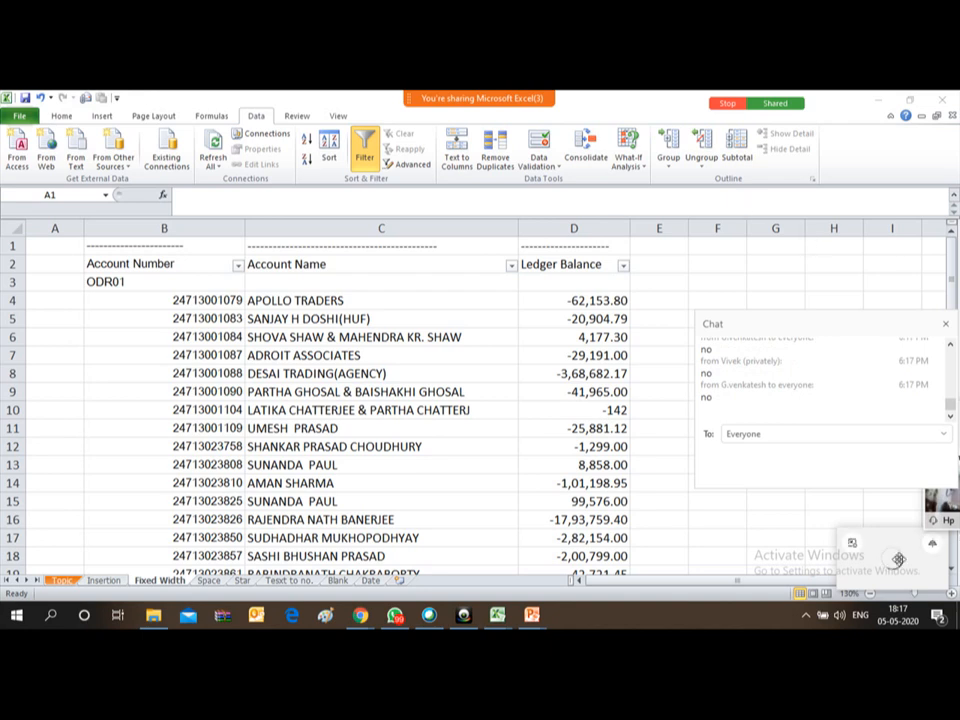
pyautogui.click(383, 337)
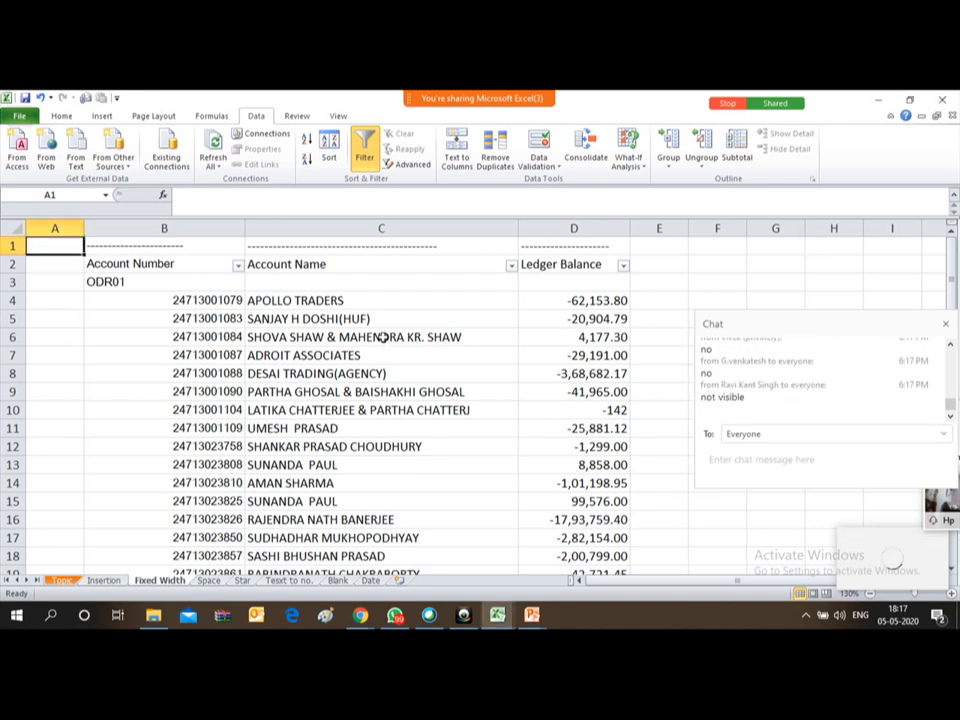
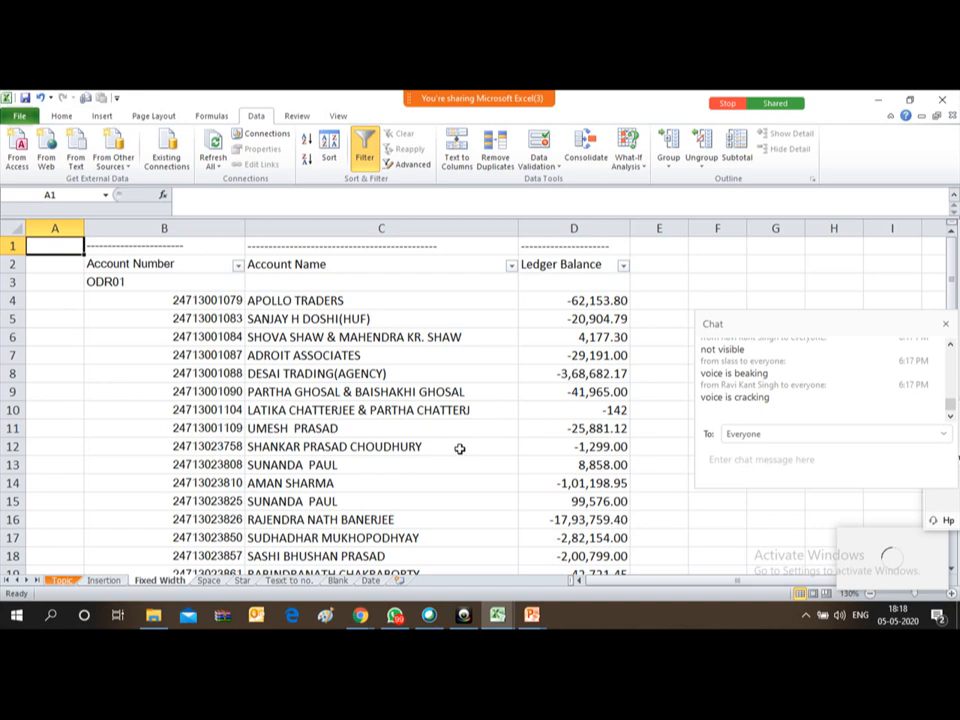
# Display the meeting's participants list over the shared sheet.
pyautogui.click(807, 616)
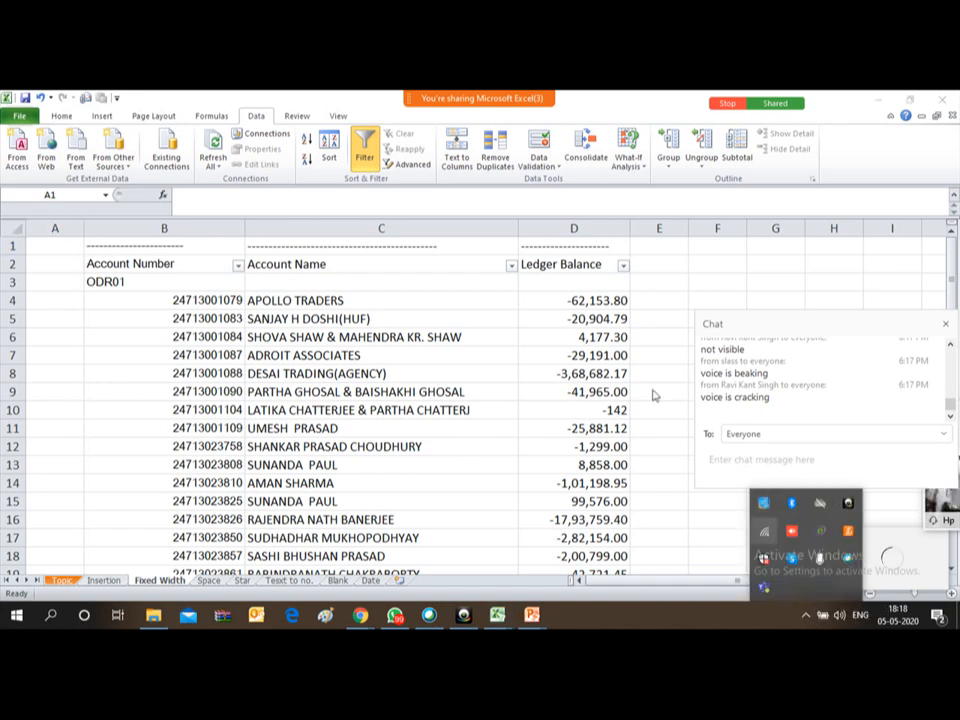
pyautogui.click(380, 396)
pyautogui.moveTo(531, 92)
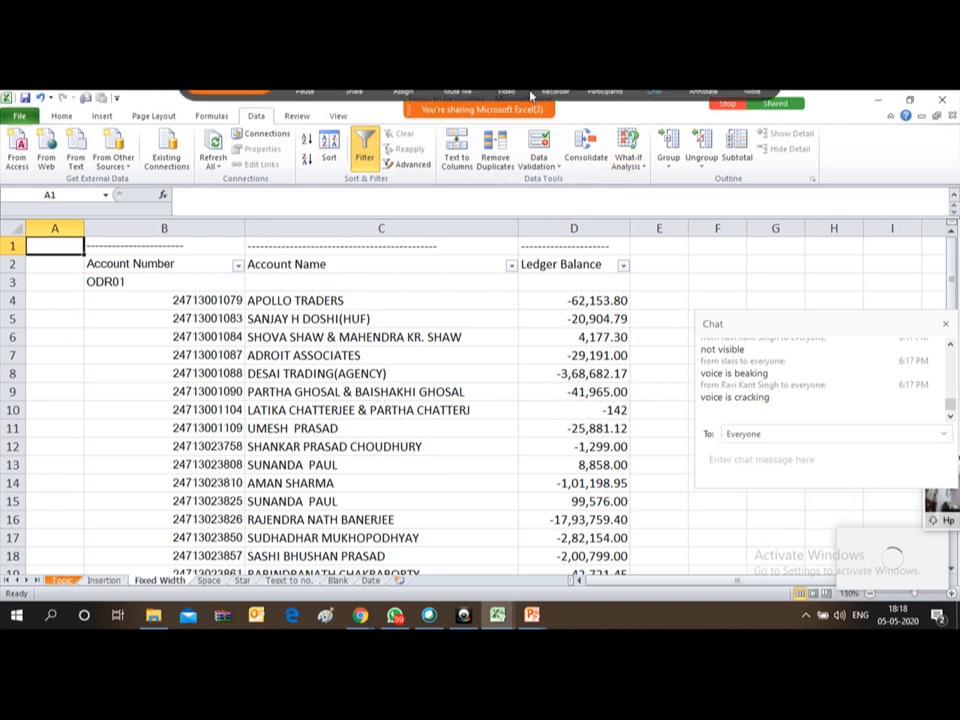
pyautogui.click(606, 112)
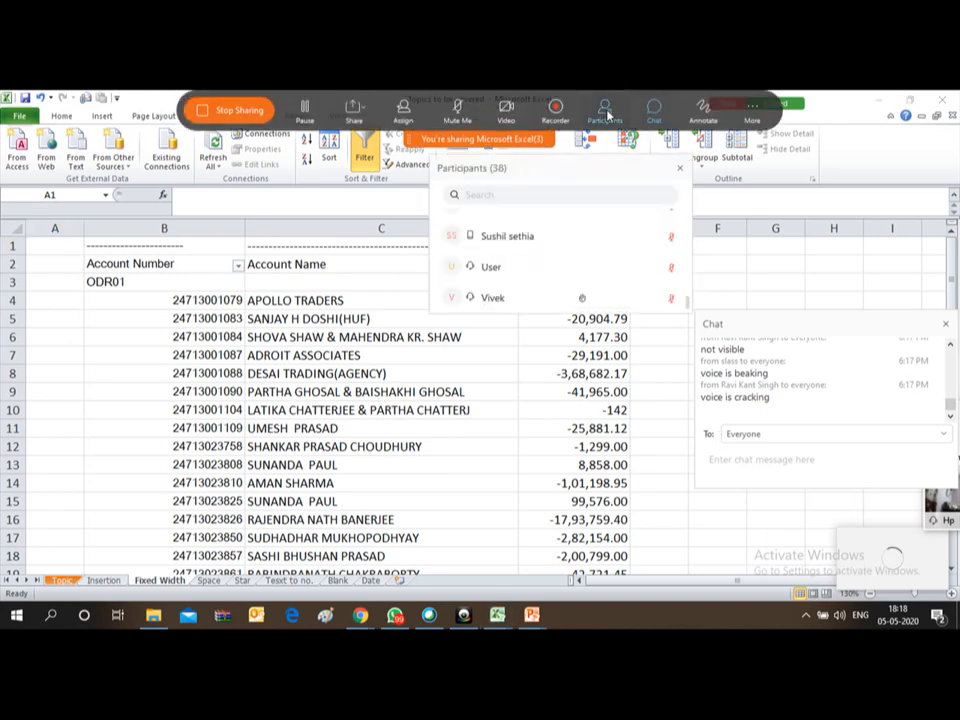
pyautogui.click(472, 367)
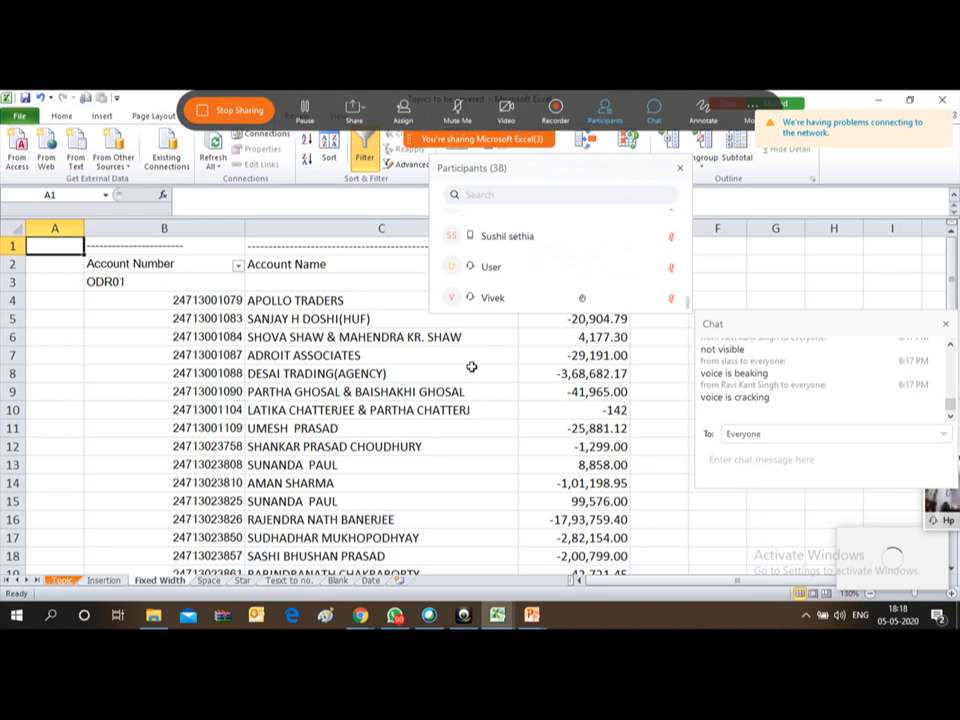
pyautogui.click(343, 355)
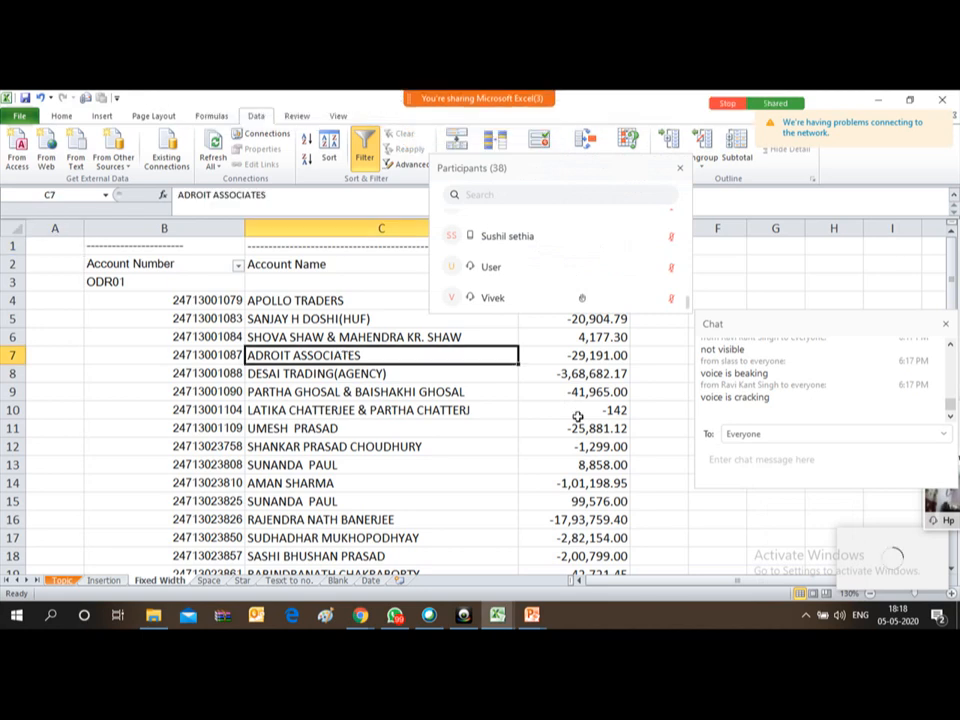
# Send the chat message "please confirm" to everyone in the meeting.
pyautogui.click(734, 460)
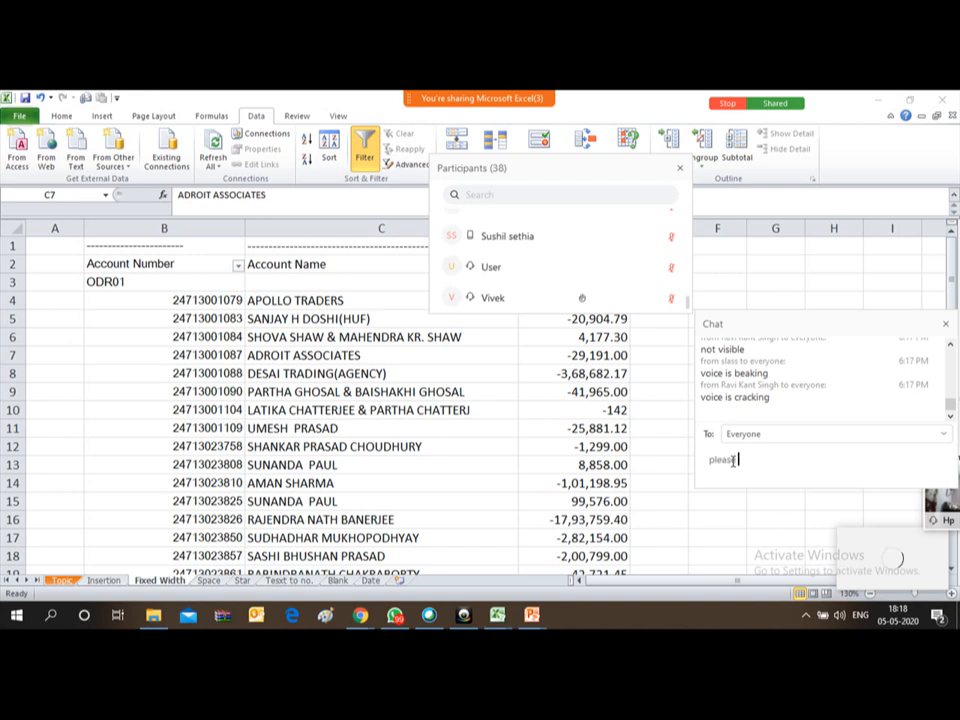
pyautogui.write('please confirm')
pyautogui.press('Return')
# Stop sharing Excel and turn off the camera video in the Webex meeting.
pyautogui.click(355, 99)
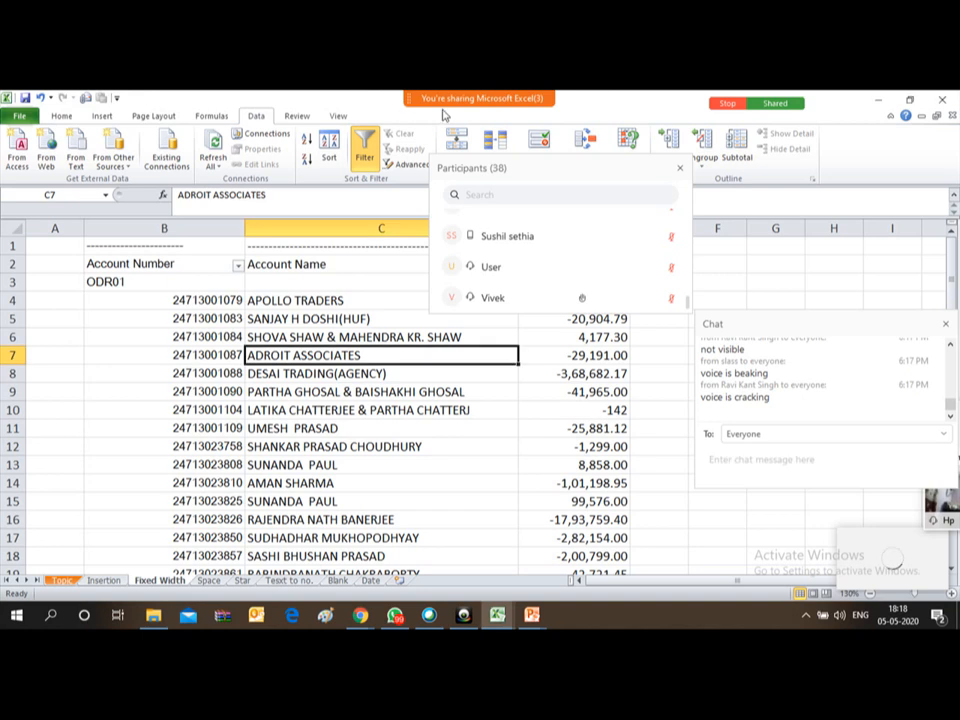
pyautogui.moveTo(445, 102)
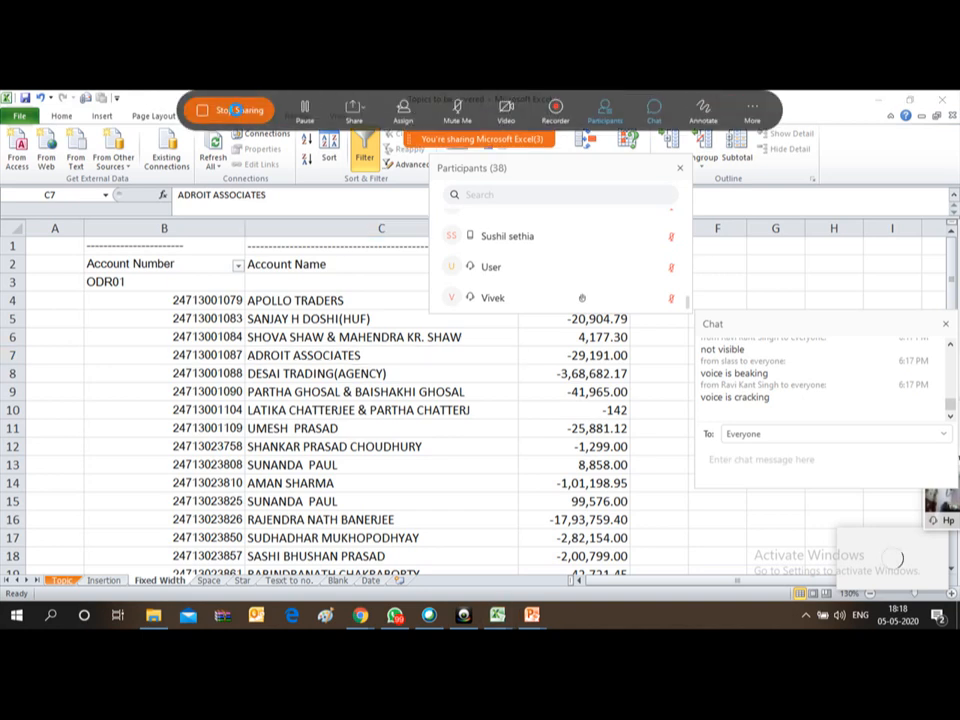
pyautogui.click(238, 112)
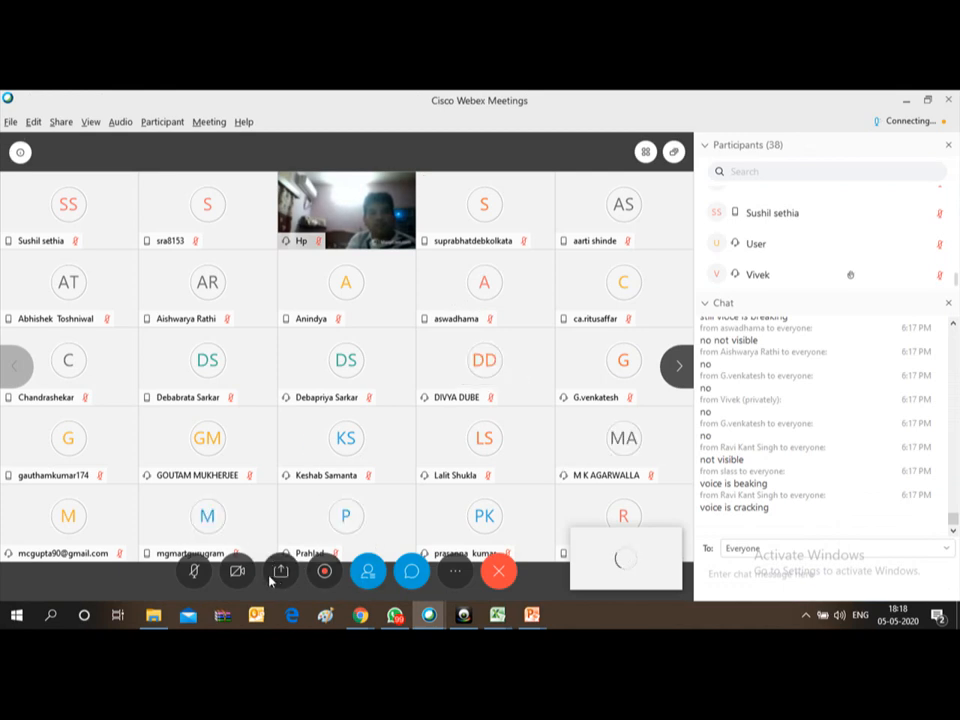
pyautogui.click(238, 573)
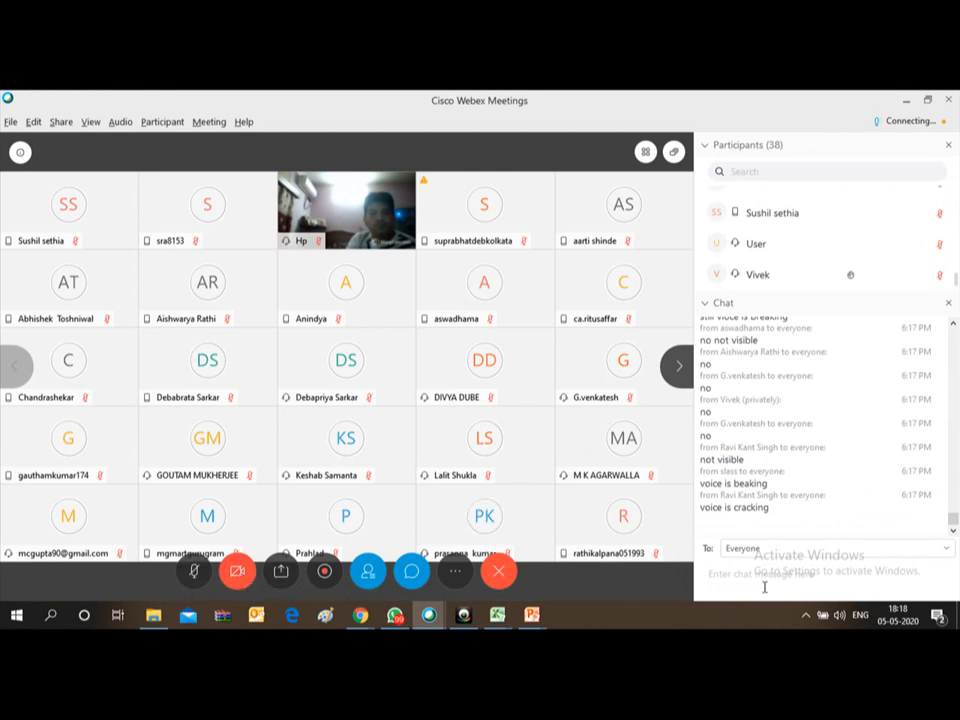
pyautogui.click(731, 569)
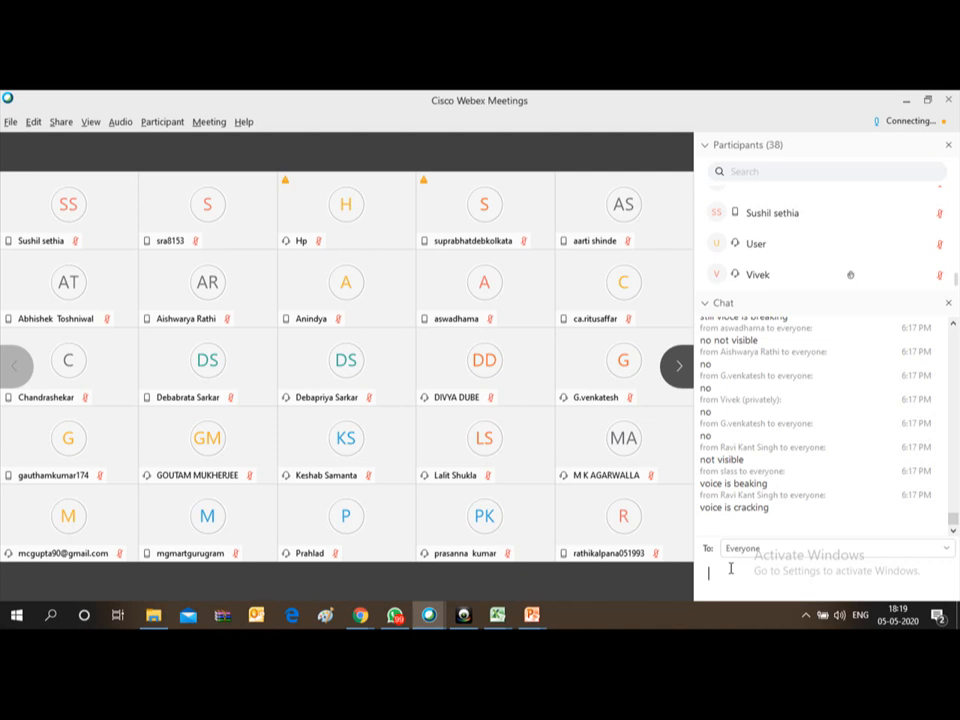
pyautogui.click(808, 619)
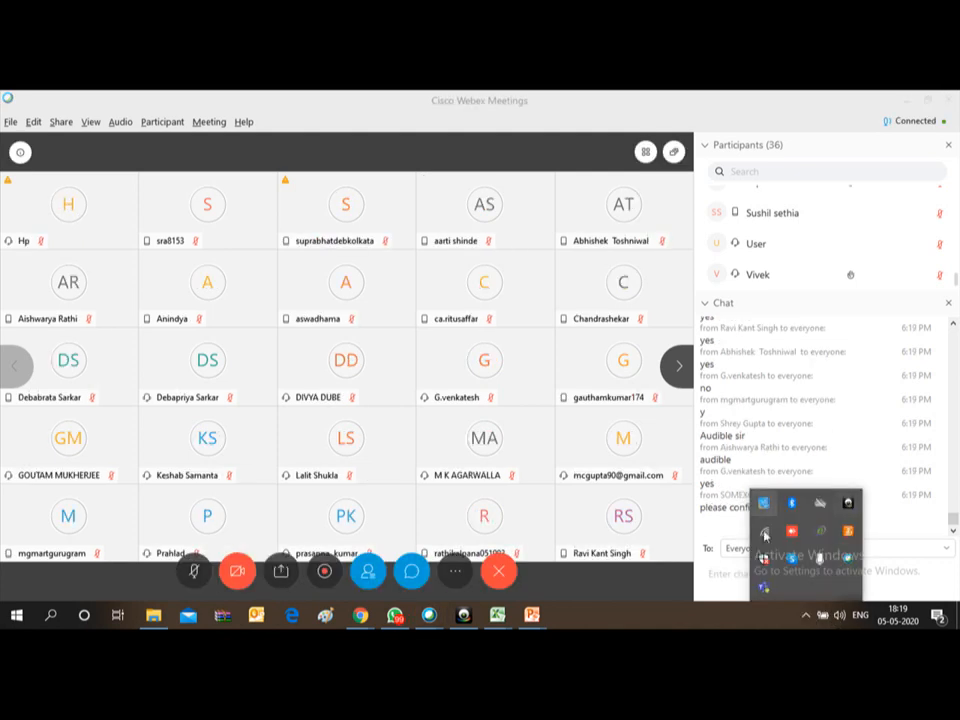
pyautogui.click(626, 615)
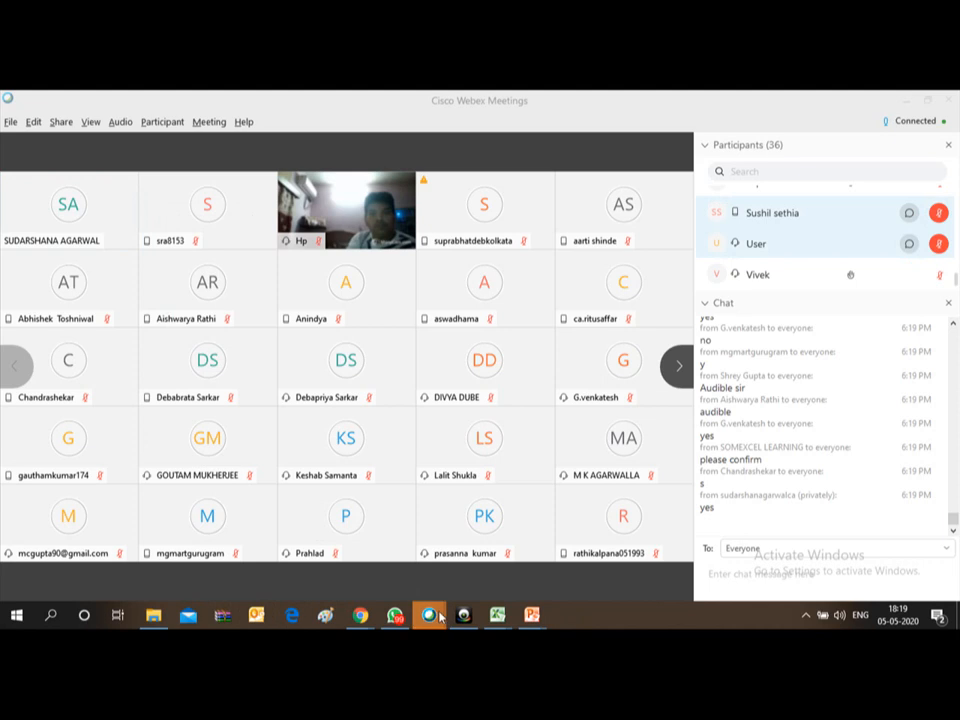
# Share the Microsoft Excel windows in the Webex meeting again.
pyautogui.moveTo(440, 617)
pyautogui.click(465, 556)
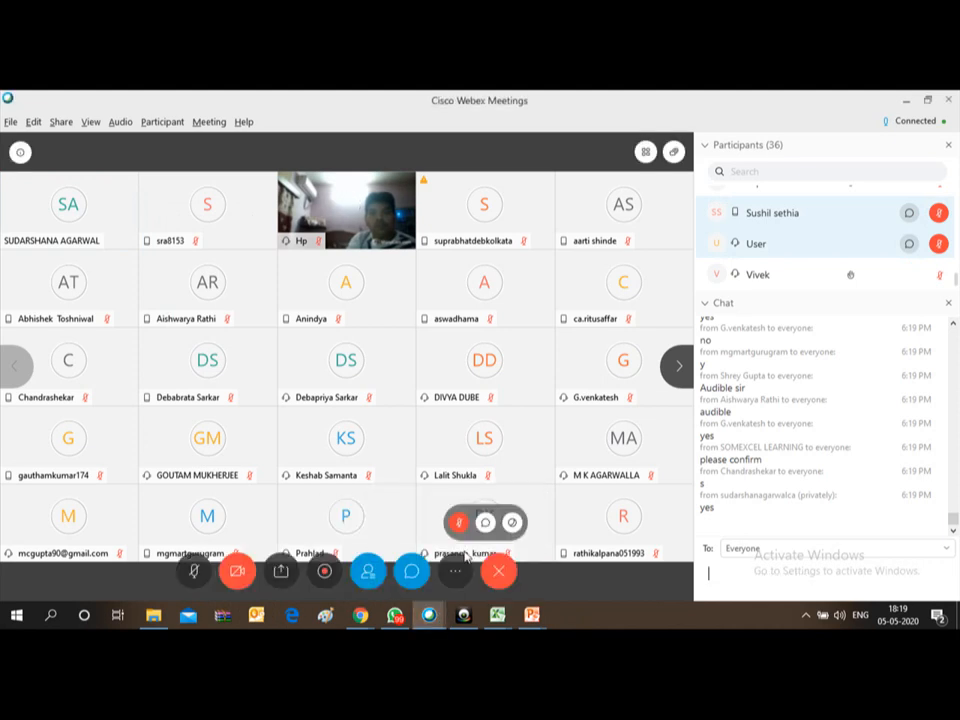
pyautogui.click(281, 572)
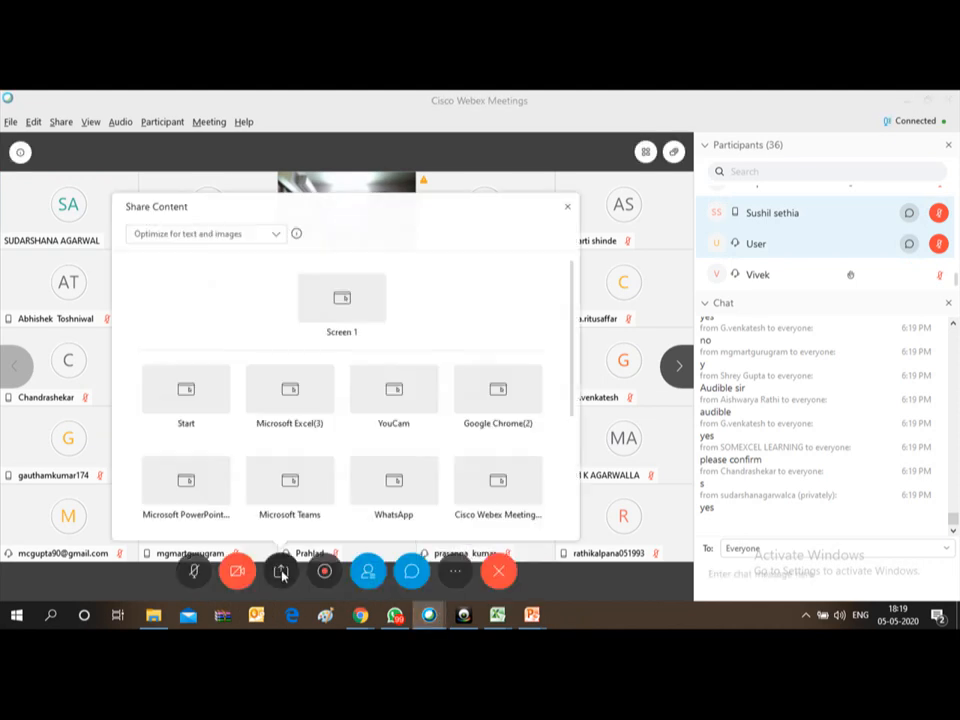
pyautogui.click(294, 395)
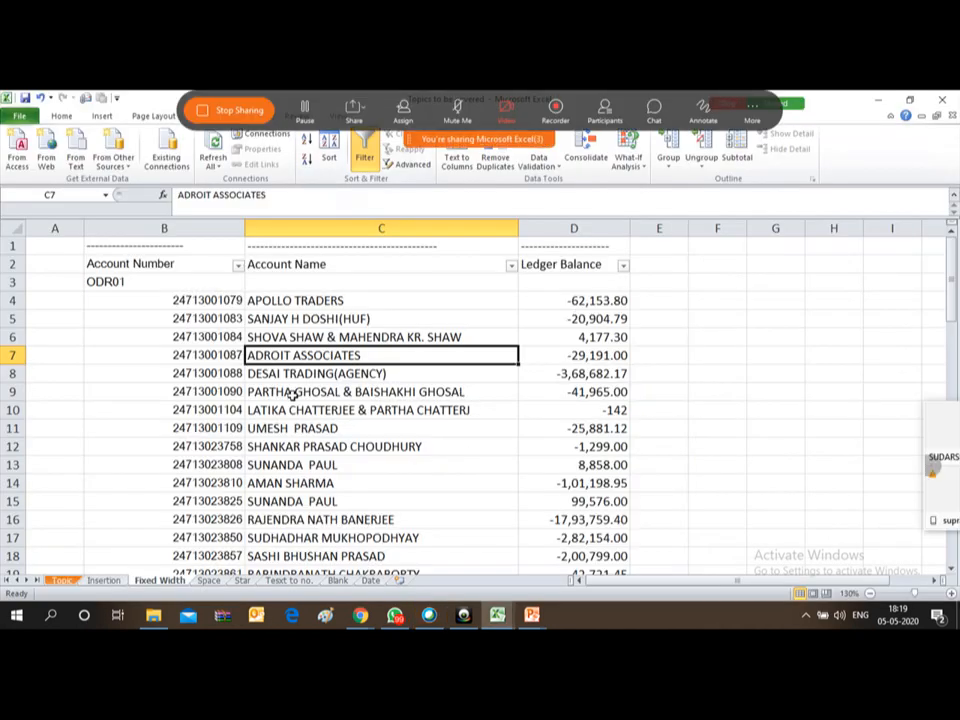
# Display the meeting chat beside the shared Fixed Width sheet and make it ready for a message.
pyautogui.click(147, 281)
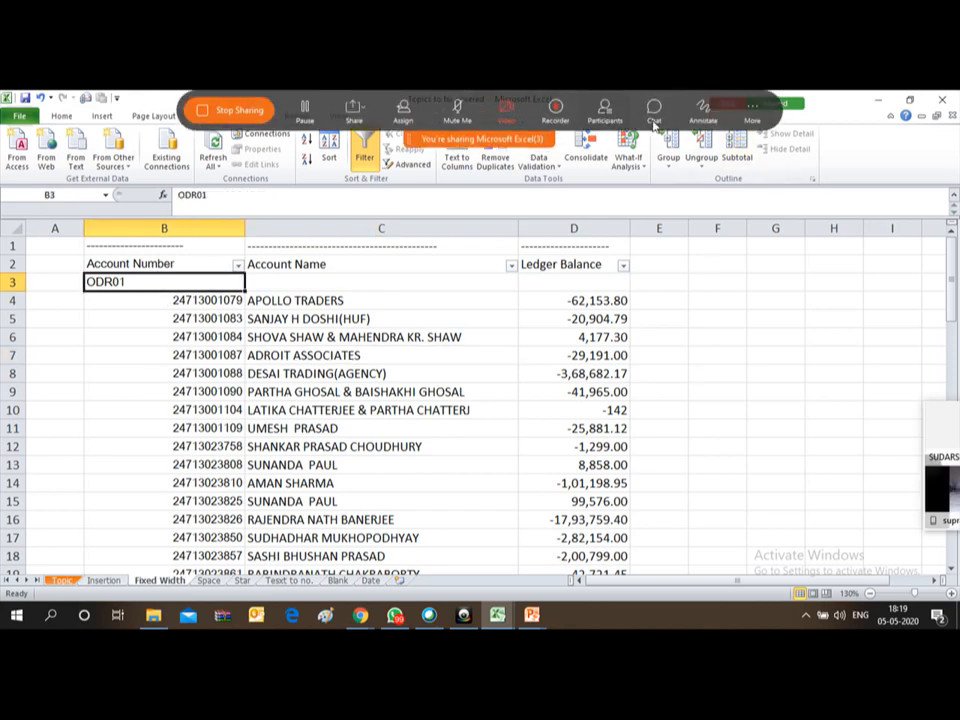
pyautogui.click(654, 108)
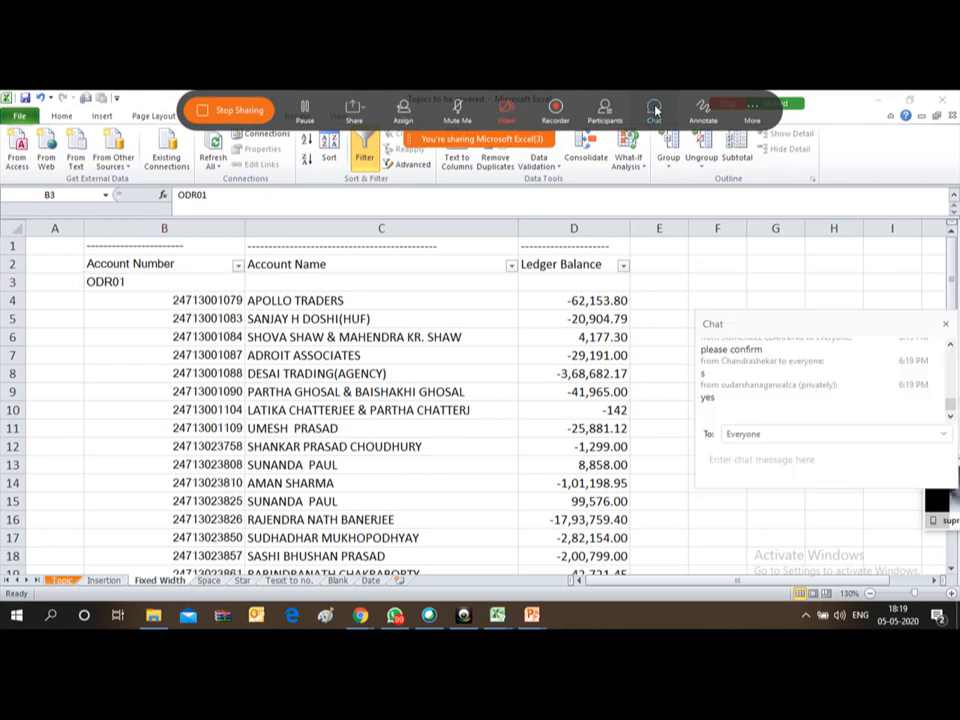
pyautogui.click(745, 462)
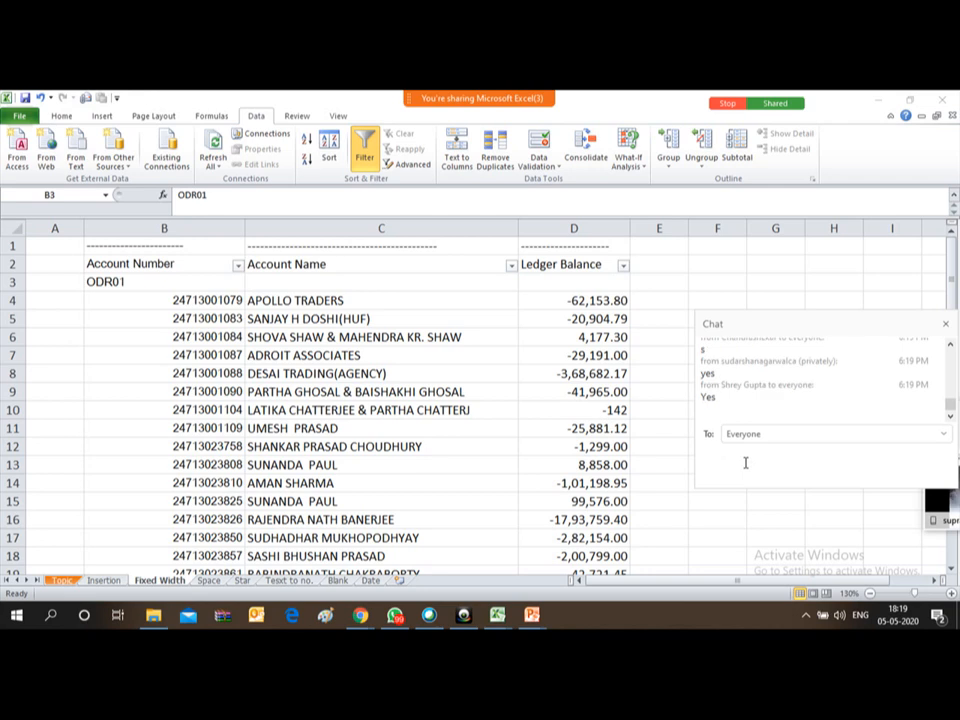
# Examine column B of the Fixed Width sheet from cell B3 to the end of the list for group codes above their accounts.
pyautogui.click(137, 317)
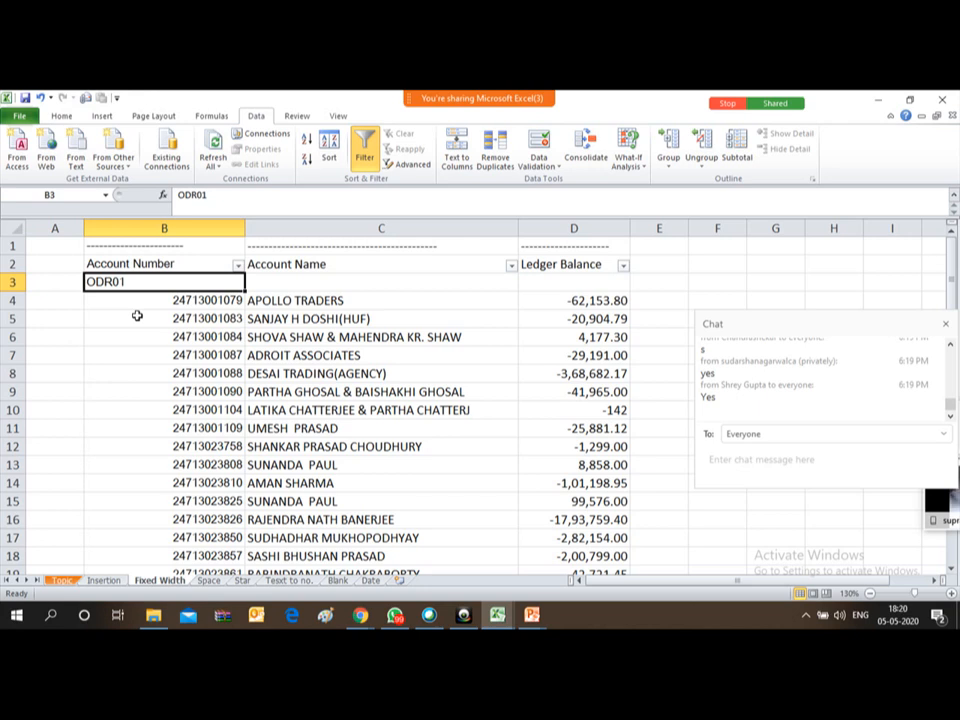
pyautogui.press('Down')
pyautogui.press('Down')
pyautogui.press('Down')
pyautogui.press('Down')
pyautogui.press('Down')
pyautogui.press('Down')
pyautogui.press('Down')
pyautogui.press('Down')
pyautogui.press('Down')
pyautogui.press('Down')
pyautogui.press('Down')
pyautogui.press('Down')
pyautogui.press('Down')
pyautogui.press('Down')
pyautogui.press('Down')
pyautogui.press('Down')
pyautogui.press('Down')
pyautogui.press('Down')
pyautogui.press('Down')
pyautogui.press('Down')
pyautogui.press('Down')
pyautogui.press('Down')
pyautogui.press('Down')
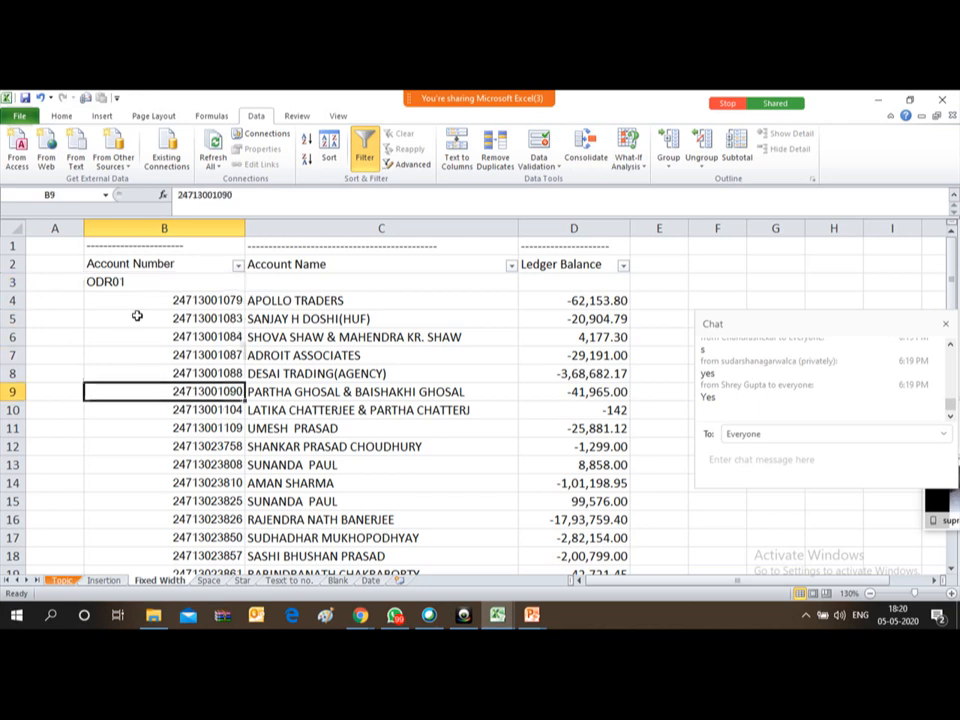
pyautogui.press('Down')
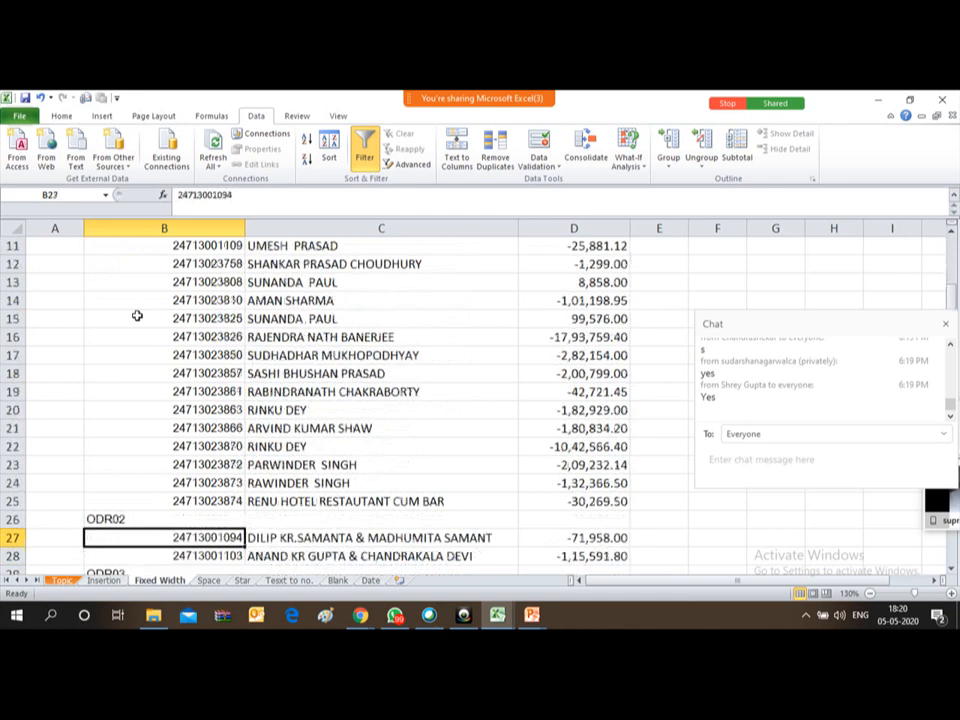
pyautogui.press('Up')
pyautogui.press('Down')
pyautogui.press('Down')
pyautogui.press('Down')
pyautogui.press('Down')
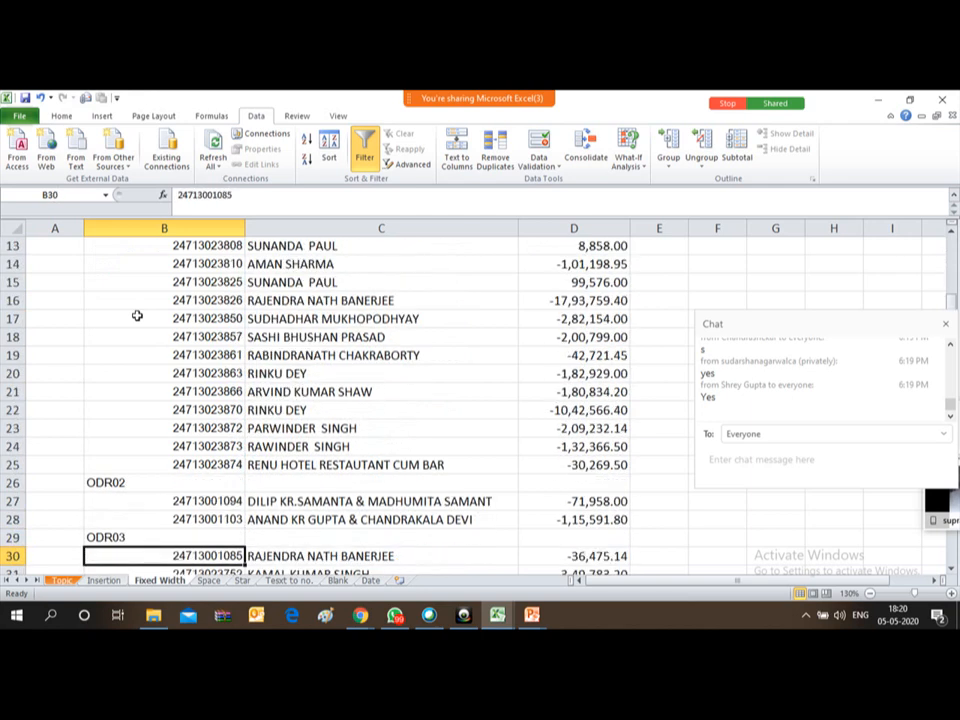
pyautogui.press('Down')
pyautogui.press('Down')
pyautogui.press('Down')
pyautogui.press('Down')
pyautogui.press('Down')
pyautogui.press('Down')
pyautogui.press('Down')
pyautogui.press('Up')
pyautogui.press('Up')
pyautogui.press('Up')
pyautogui.press('Up')
pyautogui.press('Up')
pyautogui.press('Up')
pyautogui.press('Up')
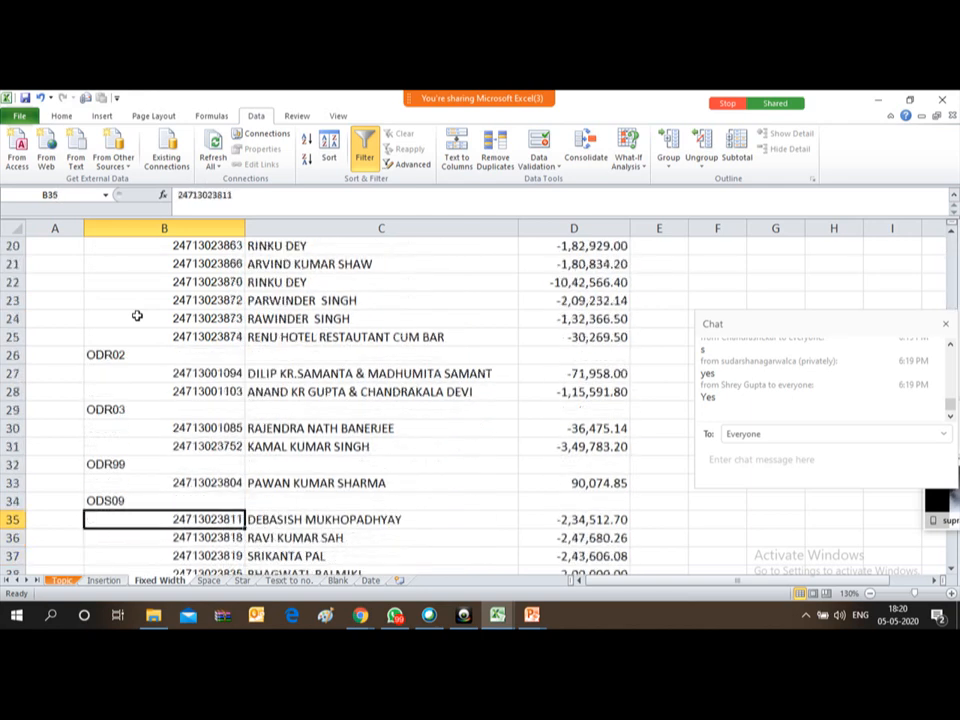
pyautogui.press('Down')
pyautogui.press('Down')
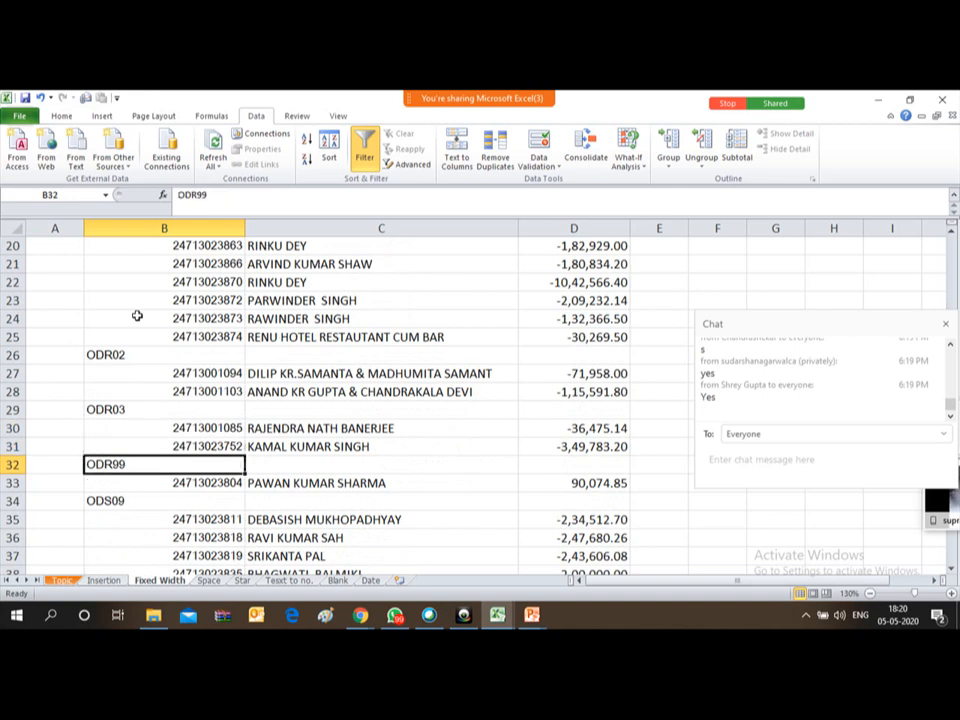
pyautogui.press('Down')
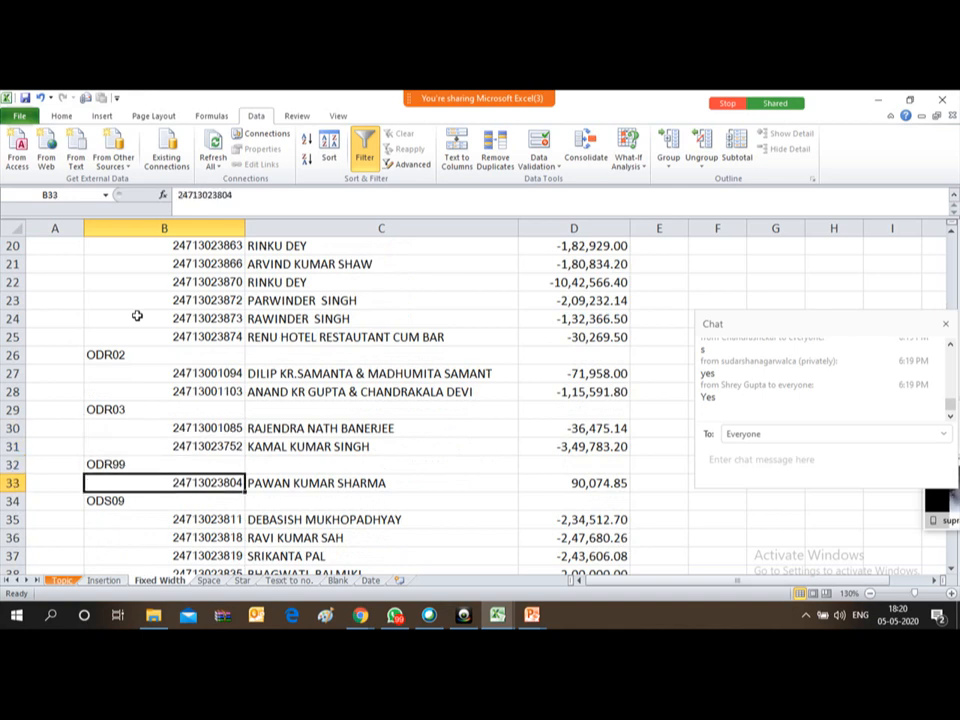
pyautogui.press('Down')
pyautogui.press('Down')
pyautogui.press('Down')
pyautogui.press('Down')
pyautogui.press('Down')
pyautogui.press('Down')
pyautogui.press('Down')
pyautogui.press('Down')
pyautogui.press('Down')
pyautogui.press('Down')
pyautogui.press('Down')
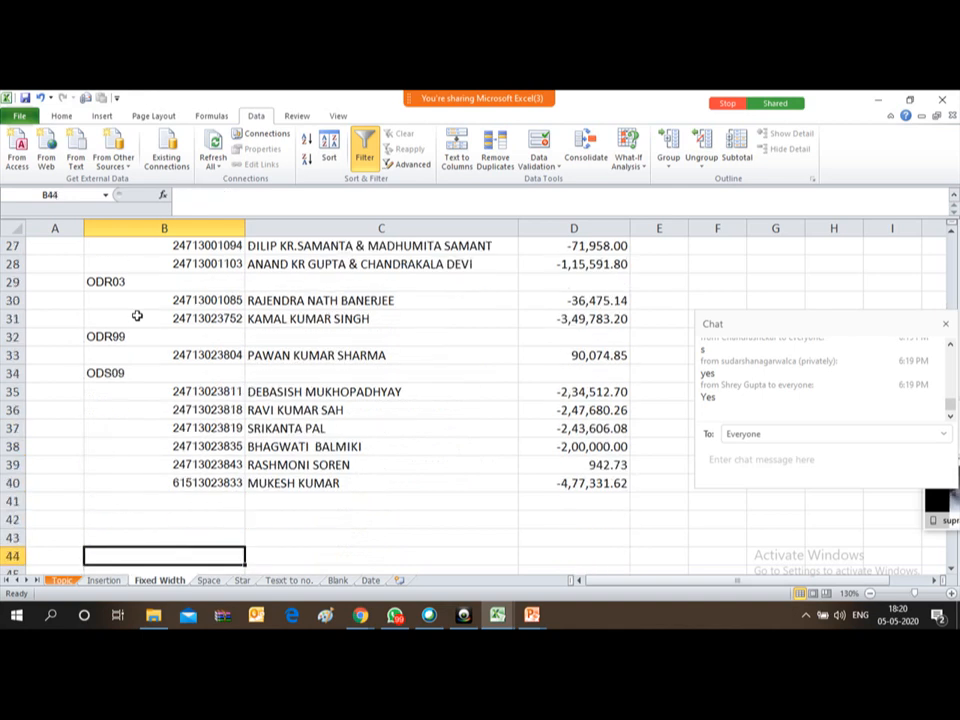
pyautogui.press('Up')
pyautogui.press('Up')
pyautogui.press('Up')
pyautogui.press('Up')
pyautogui.press('Up')
pyautogui.press('Up')
pyautogui.press('Up')
pyautogui.press('Up')
pyautogui.press('Up')
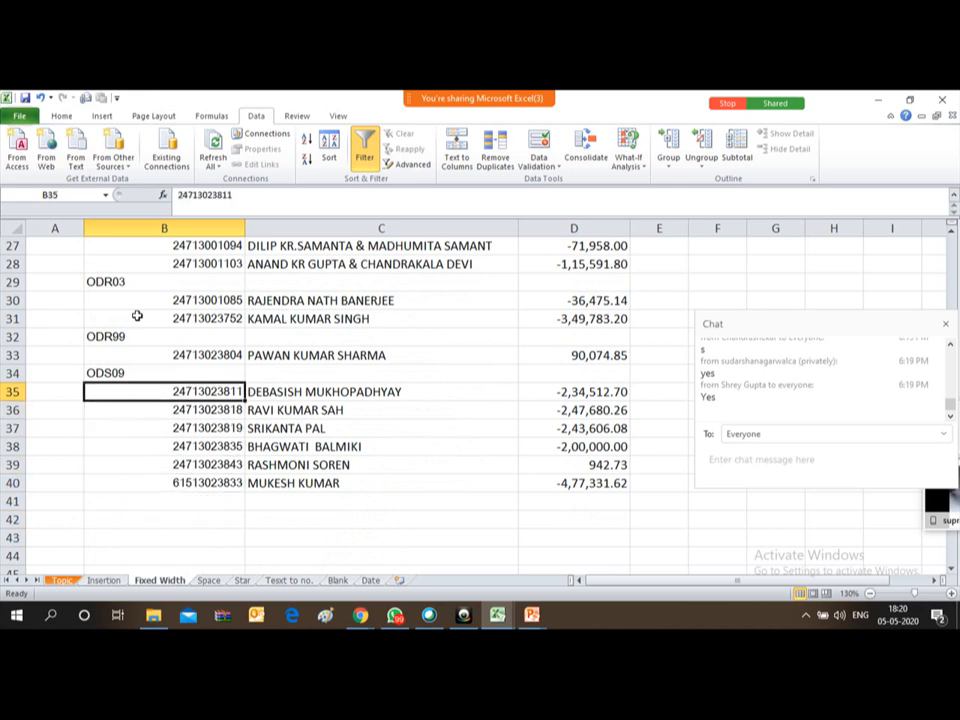
# Examine the blank column A cells beside the account groups, from row 34 up to row 3.
pyautogui.press('Up')
pyautogui.press('Left')
pyautogui.press('Up')
pyautogui.press('Up')
pyautogui.press('Up')
pyautogui.press('Up')
pyautogui.press('Up')
pyautogui.press('Up')
pyautogui.press('Up')
pyautogui.press('Up')
pyautogui.press('Up')
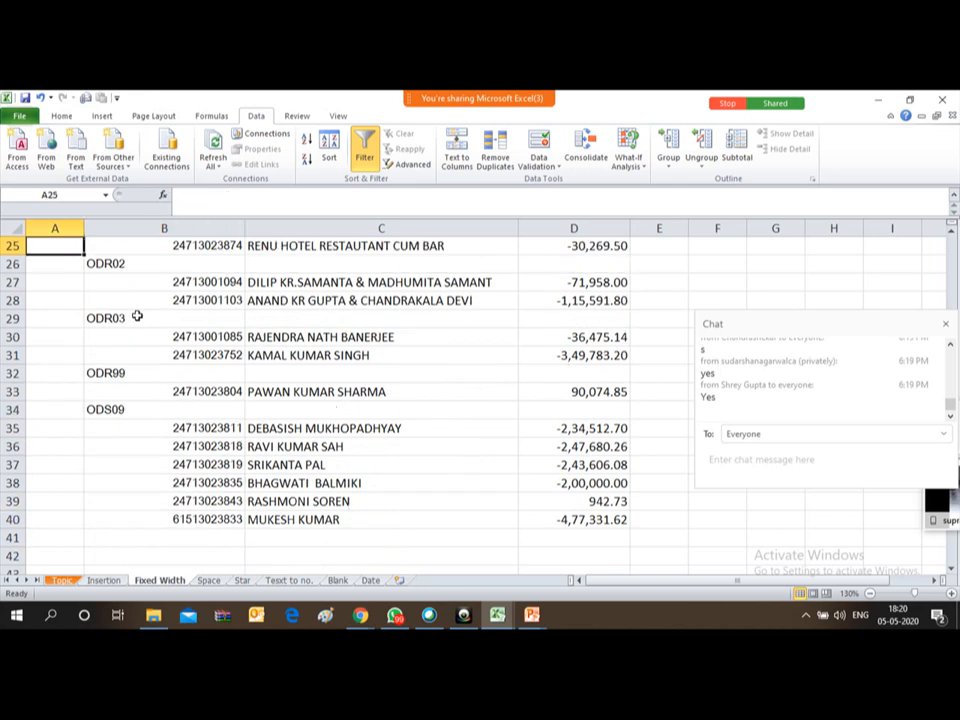
pyautogui.press('Up')
pyautogui.press('Up')
pyautogui.press('Up')
pyautogui.press('Up')
pyautogui.press('Up')
pyautogui.press('Up')
pyautogui.press('Up')
pyautogui.press('Up')
pyautogui.press('Up')
pyautogui.press('Up')
pyautogui.press('Up')
pyautogui.press('Up')
pyautogui.press('Up')
pyautogui.press('Up')
pyautogui.press('Up')
pyautogui.press('Up')
pyautogui.press('Up')
pyautogui.press('Up')
pyautogui.press('Up')
pyautogui.press('Up')
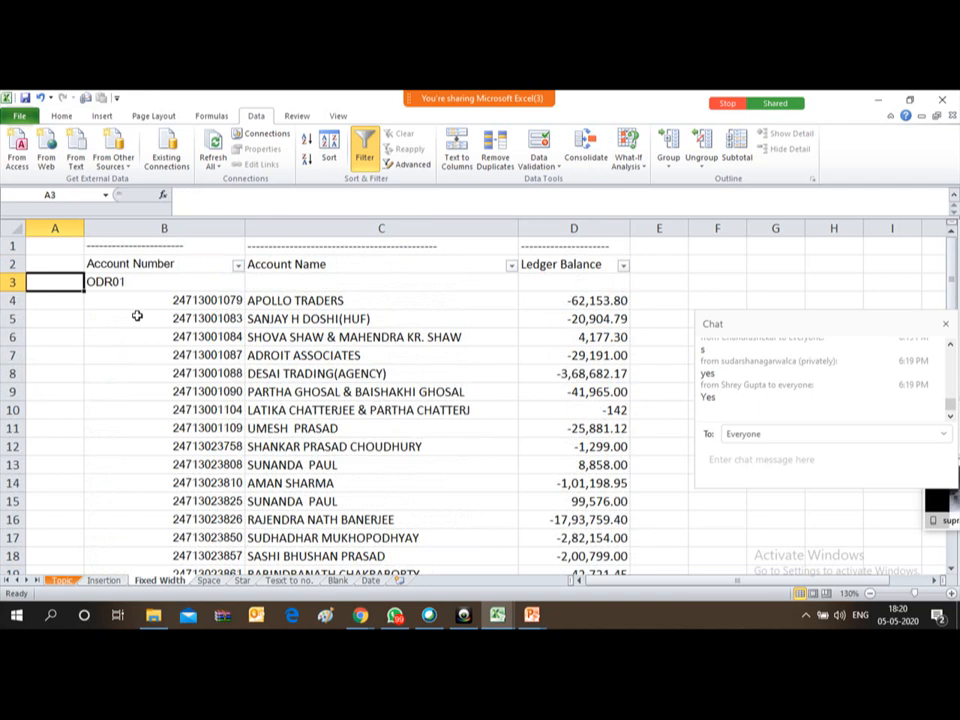
# Review the account numbers listed under ODR01 in column B and return to the Account Number header.
pyautogui.press('Right')
pyautogui.press('Down')
pyautogui.press('Down')
pyautogui.press('Down')
pyautogui.press('Down')
pyautogui.press('Down')
pyautogui.press('Down')
pyautogui.press('Down')
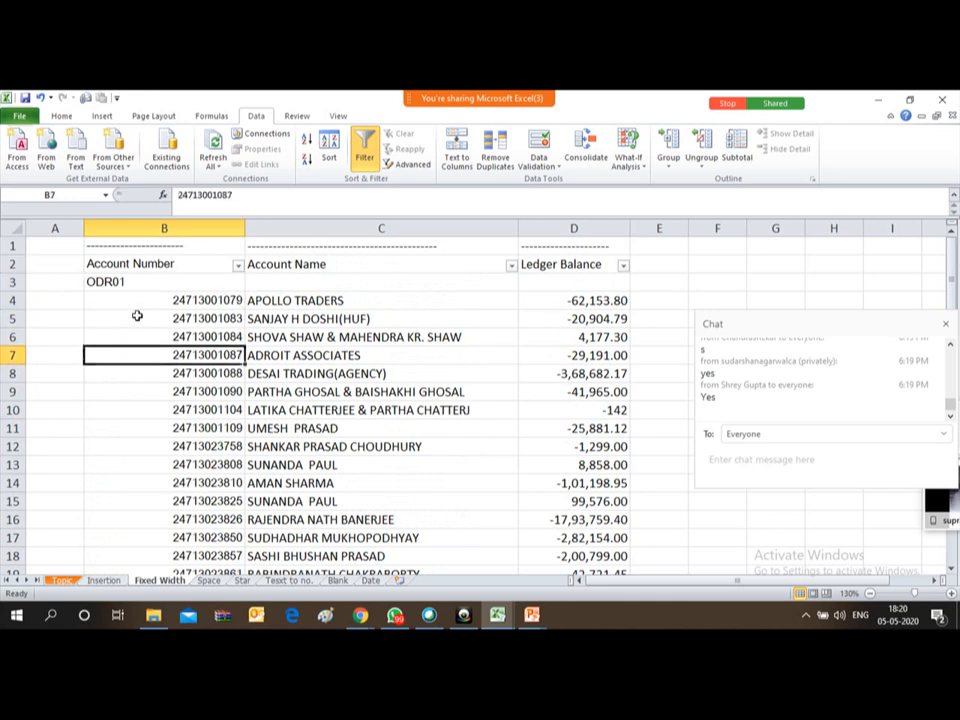
pyautogui.press('Down')
pyautogui.press('Down')
pyautogui.press('Down')
pyautogui.press('Down')
pyautogui.press('Down')
pyautogui.press('Down')
pyautogui.press('Down')
pyautogui.press('Down')
pyautogui.press('Down')
pyautogui.press('Down')
pyautogui.press('Down')
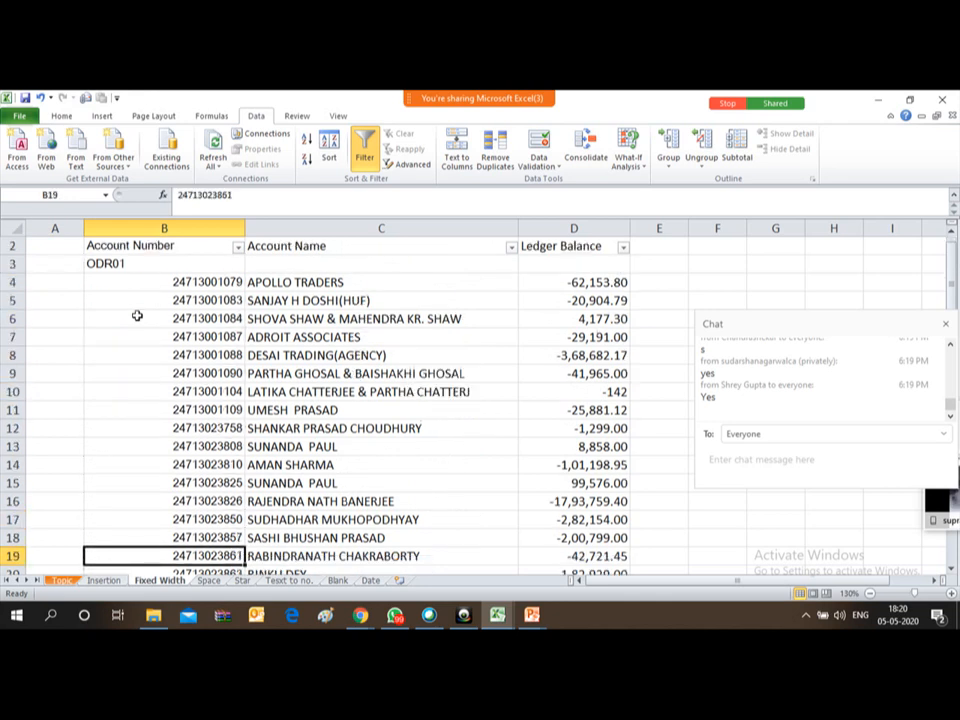
pyautogui.press('Up')
pyautogui.press('Up')
pyautogui.press('Up')
pyautogui.press('Up')
pyautogui.press('Up')
pyautogui.press('Up')
pyautogui.press('Up')
pyautogui.press('Up')
pyautogui.press('Up')
pyautogui.press('Up')
pyautogui.press('Up')
pyautogui.press('Up')
pyautogui.press('Up')
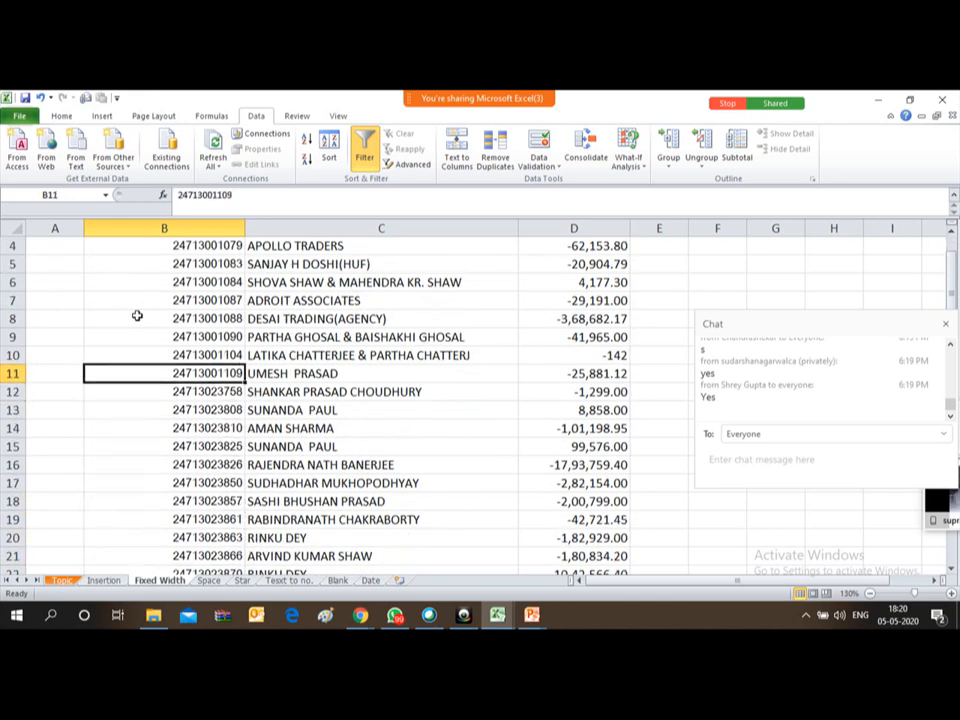
pyautogui.press('Up')
pyautogui.press('Up')
pyautogui.press('Up')
pyautogui.press('Up')
pyautogui.press('Up')
pyautogui.press('Up')
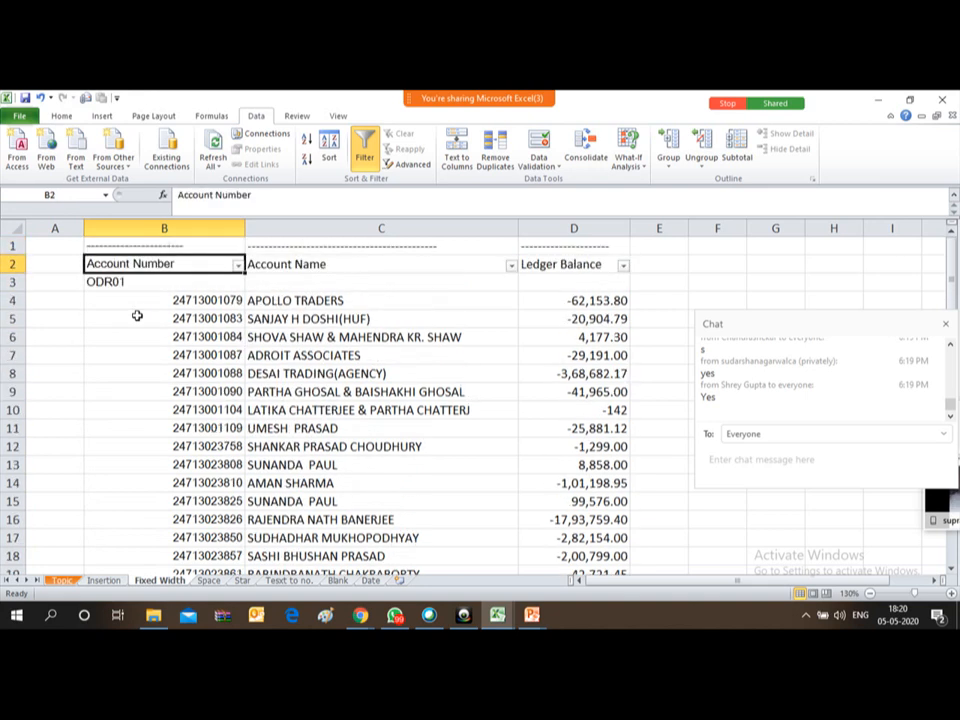
# Move the ODR01 group code from cell B3 to A3 on the Fixed Width sheet.
pyautogui.press('Left')
pyautogui.press('Right')
pyautogui.press('Down')
pyautogui.press('Right')
pyautogui.press('Down')
pyautogui.hotkey('ctrl', 'x')
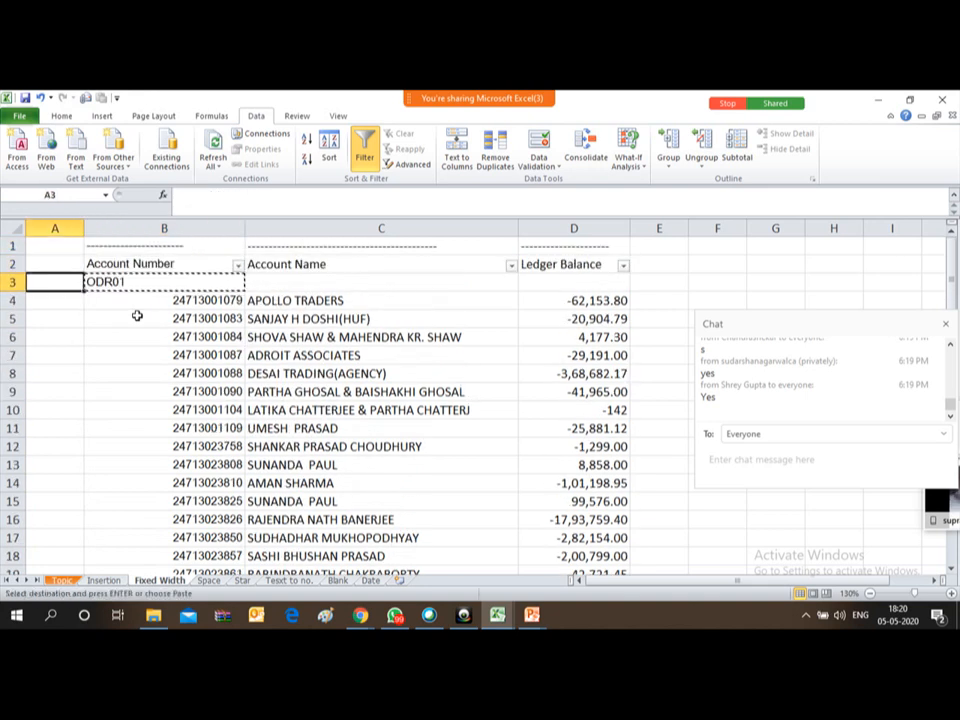
pyautogui.press('Left')
pyautogui.hotkey('ctrl', 'v')
# Move the ODR02 group code from cell B26 to A26.
pyautogui.press('Down')
pyautogui.press('Down')
pyautogui.press('Down')
pyautogui.press('Down')
pyautogui.press('Down')
pyautogui.press('Down')
pyautogui.press('Down')
pyautogui.press('Down')
pyautogui.press('Down')
pyautogui.press('Down')
pyautogui.press('Down')
pyautogui.press('Down')
pyautogui.press('Down')
pyautogui.press('Down')
pyautogui.press('Down')
pyautogui.press('Down')
pyautogui.press('Down')
pyautogui.press('Down')
pyautogui.press('Down')
pyautogui.press('Down')
pyautogui.press('Down')
pyautogui.press('Down')
pyautogui.press('Down')
pyautogui.press('Down')
pyautogui.press('Down')
pyautogui.press('Down')
pyautogui.press('Down')
pyautogui.press('Down')
pyautogui.press('Down')
pyautogui.press('Down')
pyautogui.press('Down')
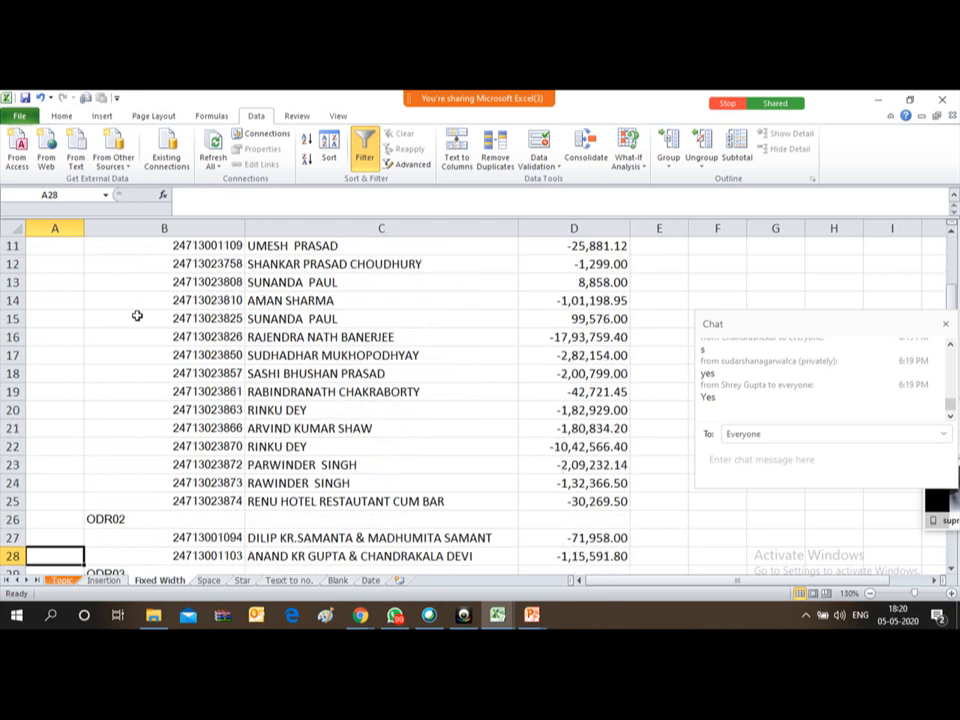
pyautogui.press('Up')
pyautogui.press('Up')
pyautogui.press('Up')
pyautogui.press('Up')
pyautogui.press('Up')
pyautogui.press('Up')
pyautogui.press('Up')
pyautogui.press('Up')
pyautogui.press('Right')
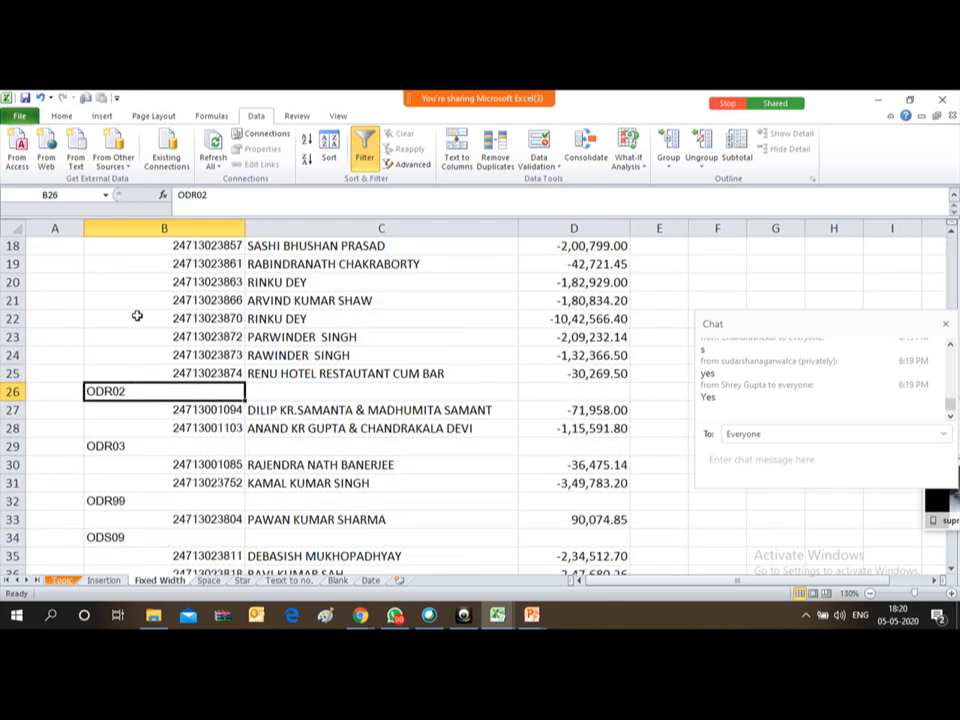
pyautogui.hotkey('ctrl', 'x')
pyautogui.press('Left')
pyautogui.hotkey('ctrl', 'v')
# Move the ODR03 group code from cell B29 to A29.
pyautogui.press('Right')
pyautogui.press('Down')
pyautogui.press('Down')
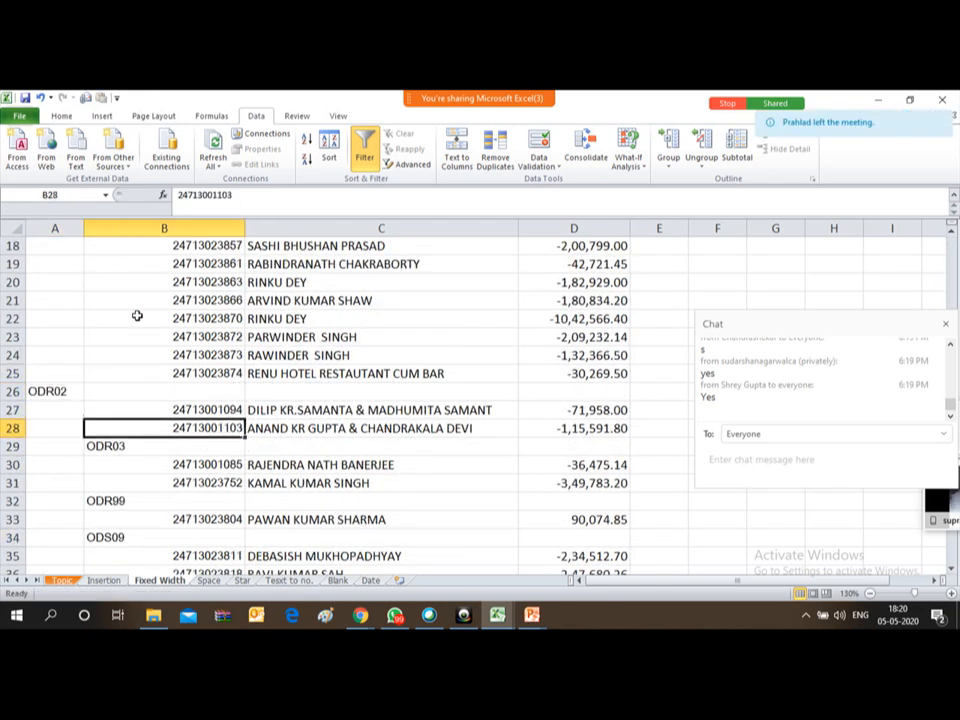
pyautogui.press('Down')
pyautogui.press('Left')
pyautogui.press('Right')
pyautogui.hotkey('ctrl', 'x')
pyautogui.press('Left')
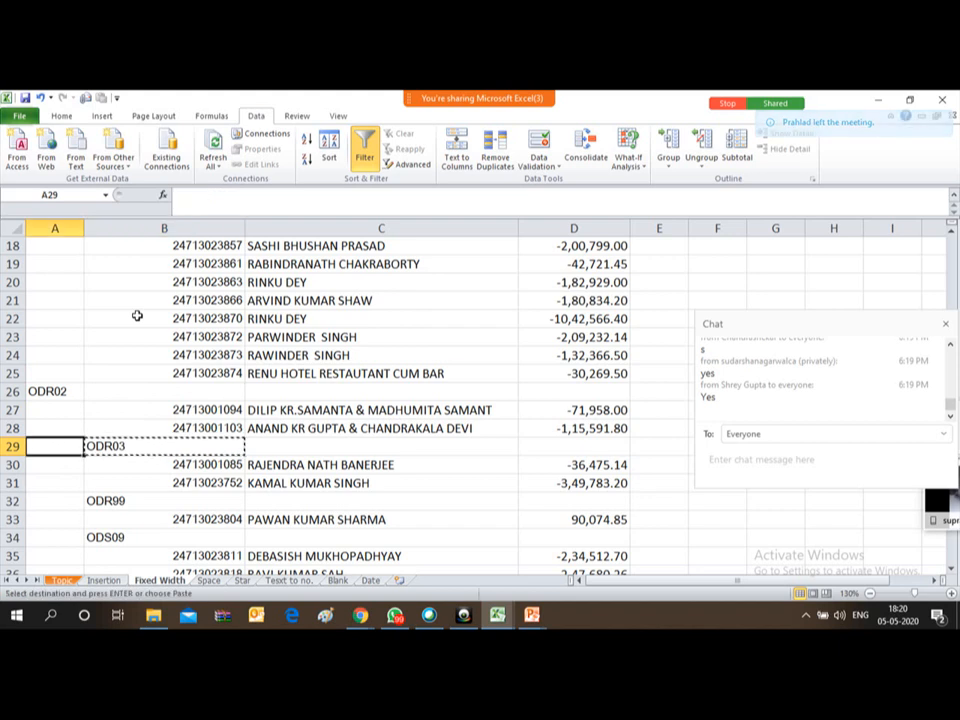
pyautogui.hotkey('ctrl', 'v')
# Move the ODR99 group code from cell B32 to A32.
pyautogui.press('Down')
pyautogui.press('Down')
pyautogui.press('Down')
pyautogui.press('Right')
pyautogui.hotkey('ctrl', 'x')
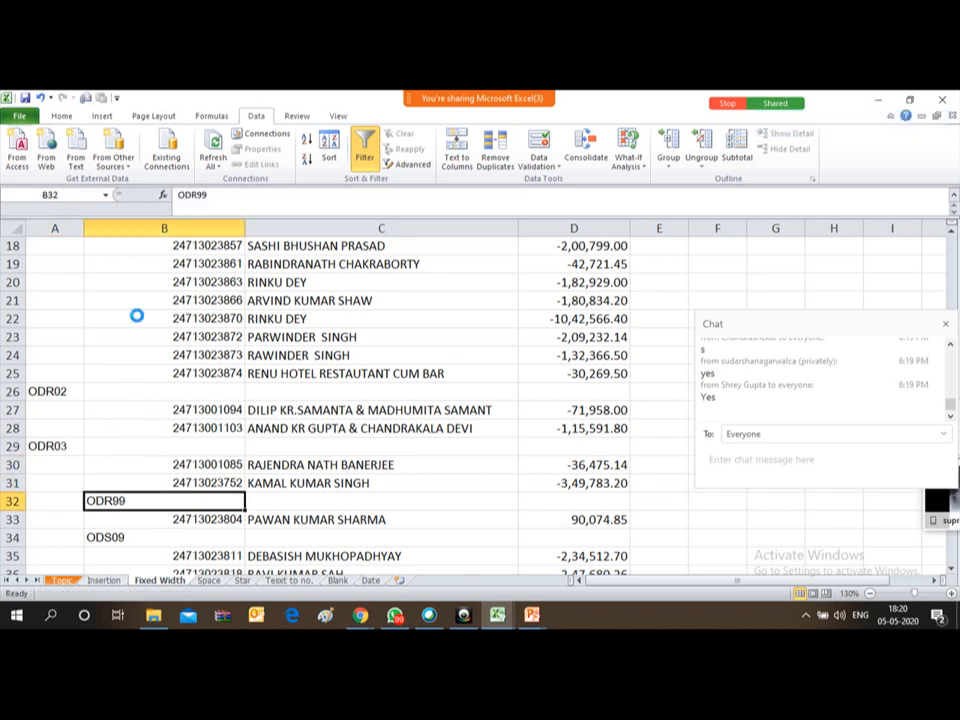
pyautogui.press('Left')
pyautogui.hotkey('ctrl', 'v')
# Move the ODS09 group code from cell B34 to A34.
pyautogui.press('Down')
pyautogui.press('Down')
pyautogui.press('Right')
pyautogui.hotkey('ctrl', 'x')
pyautogui.press('Left')
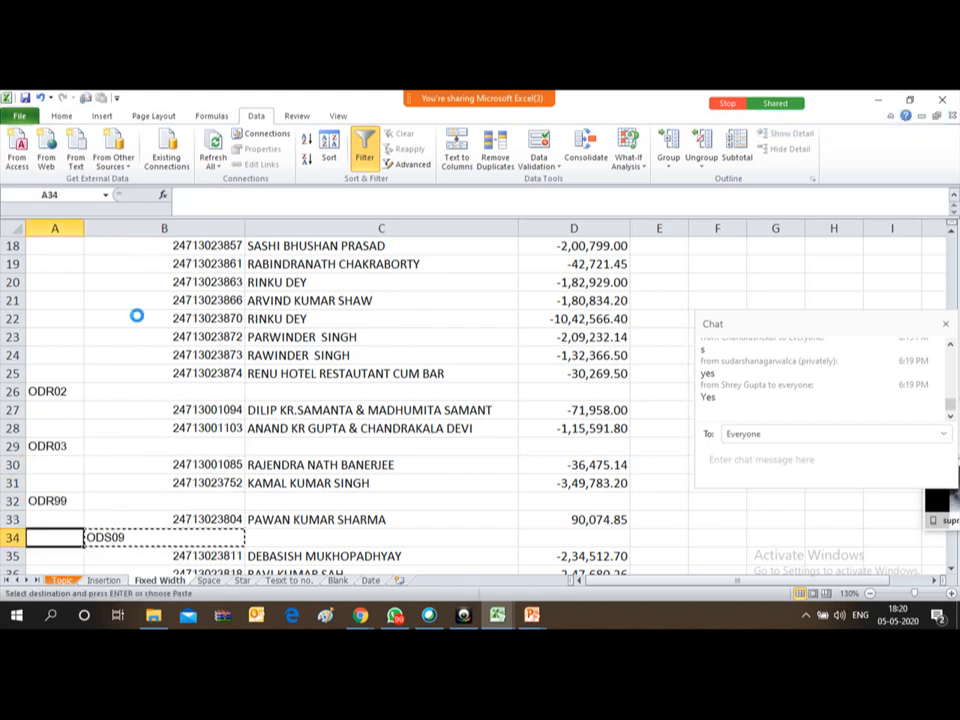
pyautogui.hotkey('ctrl', 'v')
# Check the rows below ODS09 for further group codes and return to the start of the list along column A.
pyautogui.press('Down')
pyautogui.press('Down')
pyautogui.press('Down')
pyautogui.press('Down')
pyautogui.press('Down')
pyautogui.press('Down')
pyautogui.press('Down')
pyautogui.press('Down')
pyautogui.press('Down')
pyautogui.press('Down')
pyautogui.press('Down')
pyautogui.press('Down')
pyautogui.press('Up')
pyautogui.press('Up')
pyautogui.press('Up')
pyautogui.press('Up')
pyautogui.press('Up')
pyautogui.press('Up')
pyautogui.press('Up')
pyautogui.press('Up')
pyautogui.press('Up')
pyautogui.press('Up')
pyautogui.press('Up')
pyautogui.press('Up')
pyautogui.press('Up')
pyautogui.press('Up')
pyautogui.press('Up')
pyautogui.press('Up')
pyautogui.press('Up')
pyautogui.press('Up')
pyautogui.press('Up')
pyautogui.press('Up')
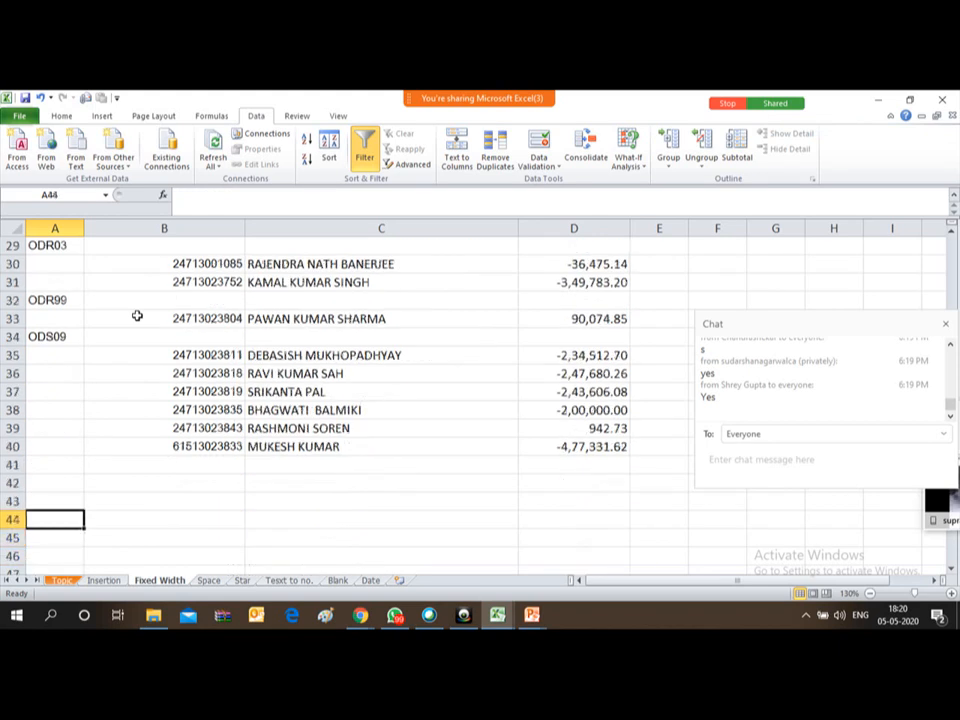
pyautogui.press('Up')
pyautogui.press('Up')
pyautogui.press('Up')
pyautogui.press('Up')
pyautogui.press('Up')
pyautogui.press('Up')
pyautogui.press('Up')
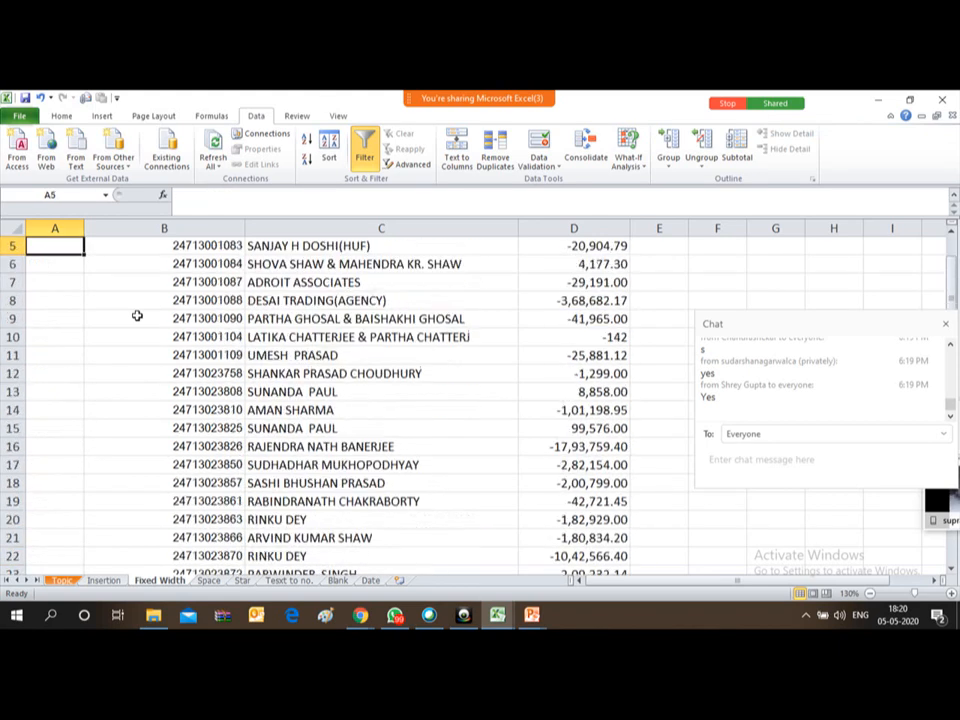
# Freeze panes at cell B3 so that rows 1 and 2 and column A stay fixed.
pyautogui.press('Down')
pyautogui.press('Down')
pyautogui.press('Right')
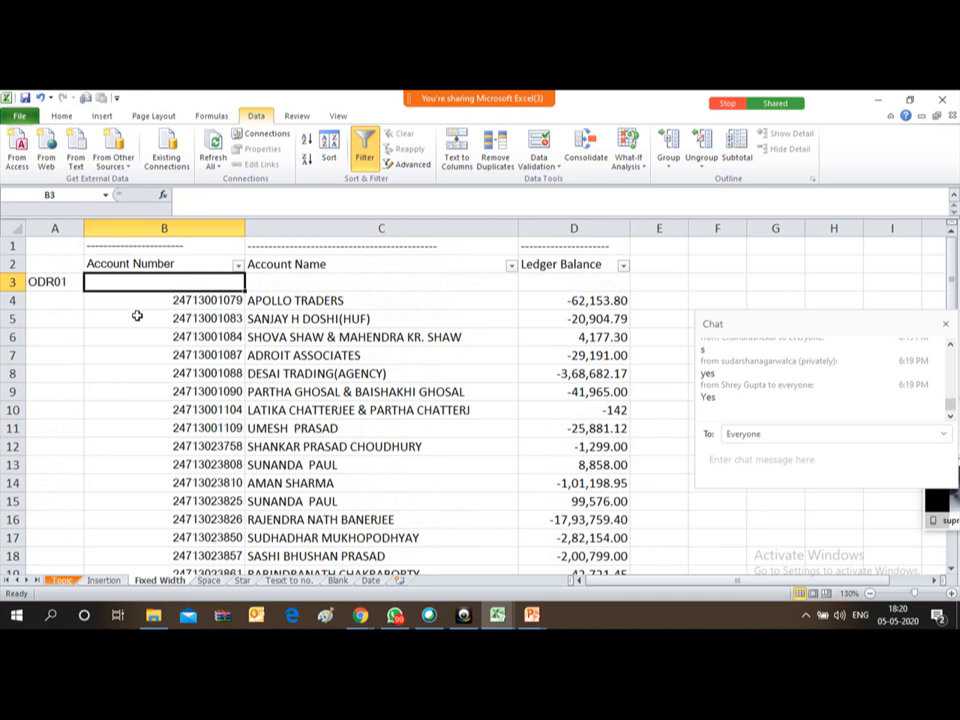
pyautogui.hotkey('alt', 'w')
pyautogui.press('Left')
pyautogui.press('Down')
pyautogui.press('Down')
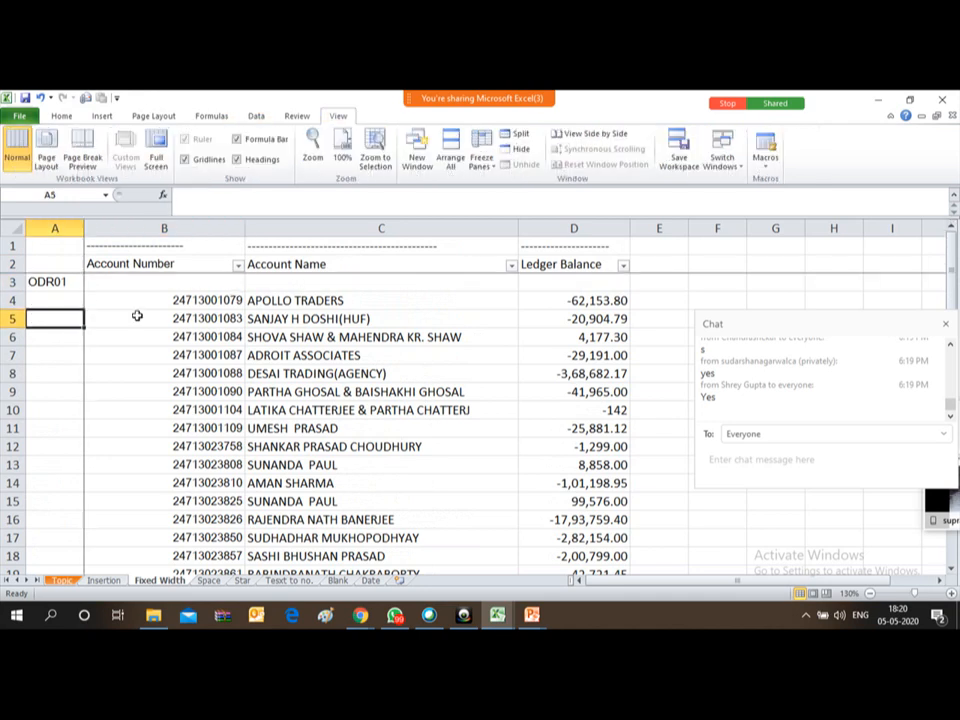
# Copy the ODR01 code from A3 into cells A4 to A16 beside its accounts.
pyautogui.press('Up')
pyautogui.press('Up')
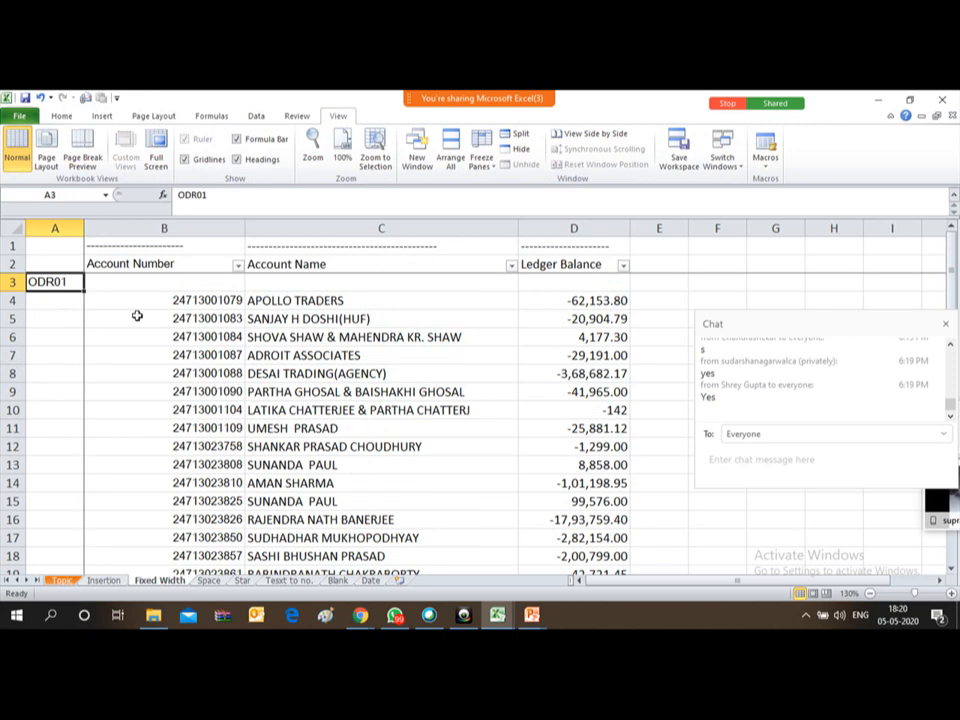
pyautogui.hotkey('ctrl', 'c')
pyautogui.press('Down')
pyautogui.hotkey('shift', 'Down')
pyautogui.hotkey('shift', 'Down')
pyautogui.hotkey('shift', 'Down')
pyautogui.hotkey('shift', 'Down')
pyautogui.hotkey('shift', 'Down')
pyautogui.hotkey('shift', 'Down')
pyautogui.hotkey('shift', 'Down')
pyautogui.hotkey('shift', 'Down')
pyautogui.hotkey('shift', 'Down')
pyautogui.hotkey('shift', 'Down')
pyautogui.hotkey('shift', 'Down')
pyautogui.hotkey('shift', 'Down')
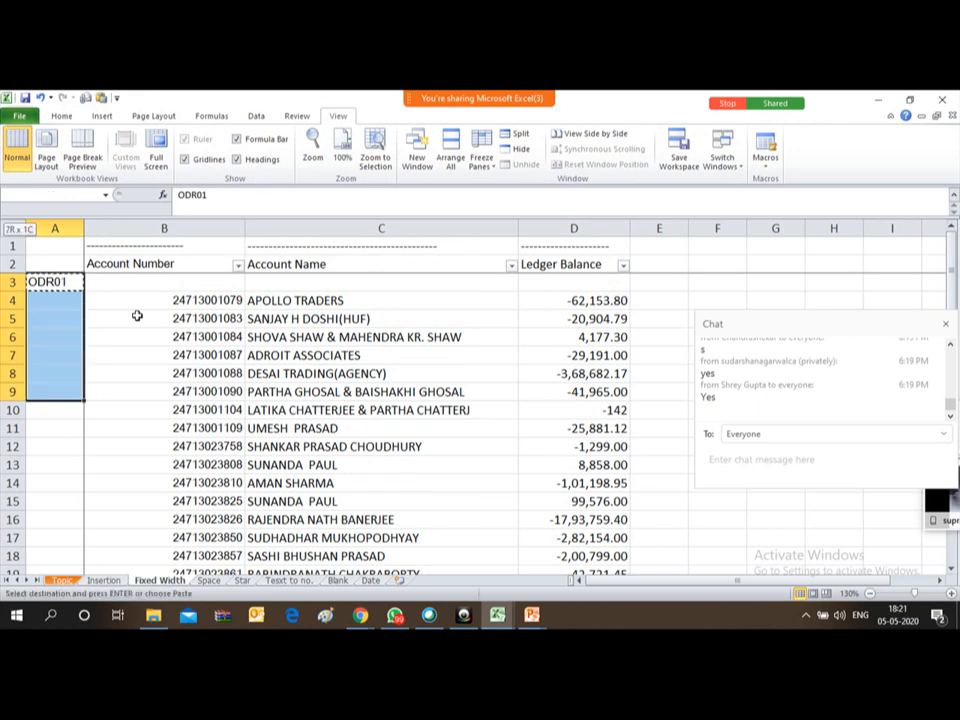
pyautogui.hotkey('ctrl', 'v')
pyautogui.press('Down')
pyautogui.press('Escape')
pyautogui.press('Down')
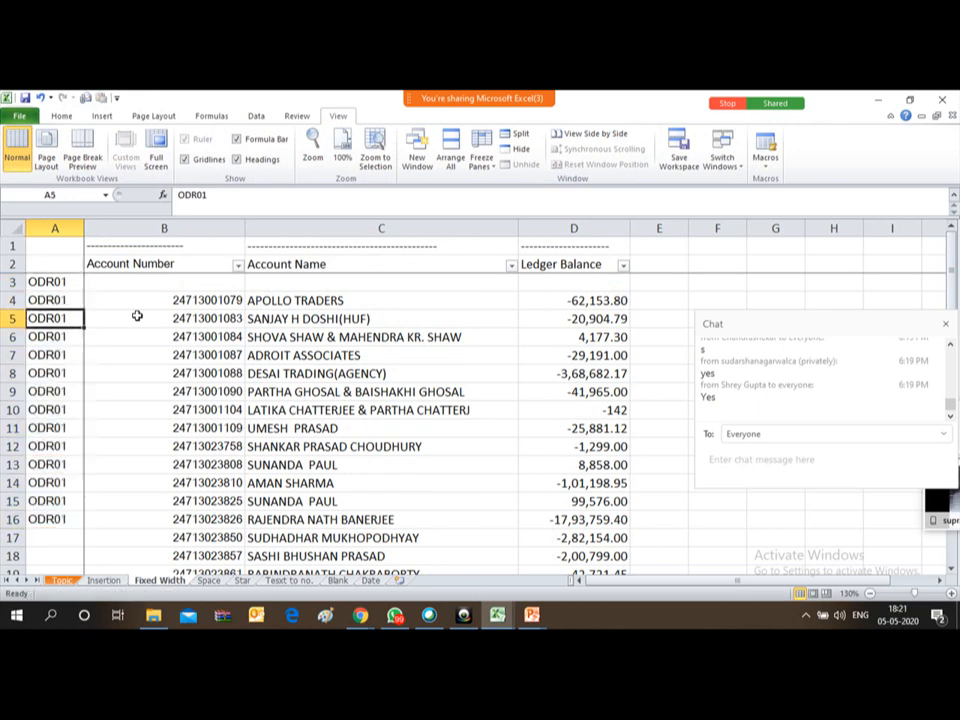
# Review column A down to the end of the account list to examine the empty cells under each group code, and return to the start.
pyautogui.press('Right')
pyautogui.press('Left')
pyautogui.press('Right')
pyautogui.press('Left')
pyautogui.press('Right')
pyautogui.press('Left')
pyautogui.press('Down')
pyautogui.press('Down')
pyautogui.press('Down')
pyautogui.press('Down')
pyautogui.press('Down')
pyautogui.press('Down')
pyautogui.press('Down')
pyautogui.press('Down')
pyautogui.press('Down')
pyautogui.press('Down')
pyautogui.press('Down')
pyautogui.press('Down')
pyautogui.press('Down')
pyautogui.press('Down')
pyautogui.press('Down')
pyautogui.press('Down')
pyautogui.press('Down')
pyautogui.press('Down')
pyautogui.press('Down')
pyautogui.press('Down')
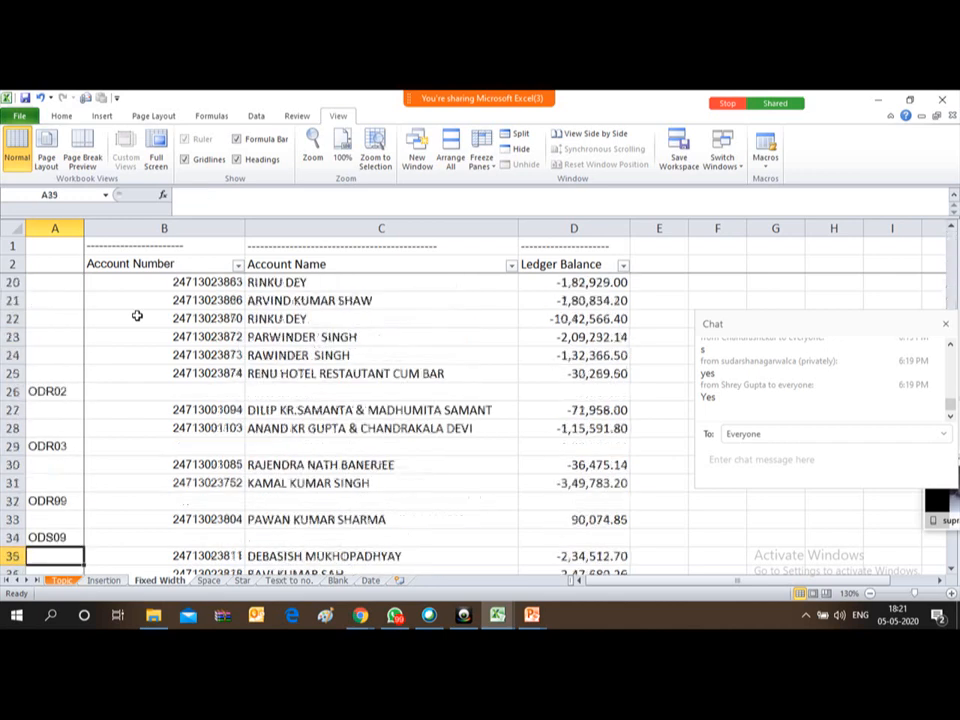
pyautogui.press('pagedown')
pyautogui.press('Up')
pyautogui.press('Up')
pyautogui.press('Up')
pyautogui.press('Up')
pyautogui.press('Up')
pyautogui.press('Up')
pyautogui.press('Up')
pyautogui.press('Up')
pyautogui.press('Up')
pyautogui.press('Up')
pyautogui.press('Up')
pyautogui.press('Up')
pyautogui.press('Up')
pyautogui.press('Up')
pyautogui.press('Up')
pyautogui.press('Up')
pyautogui.press('Up')
pyautogui.press('Up')
pyautogui.press('Up')
pyautogui.press('Up')
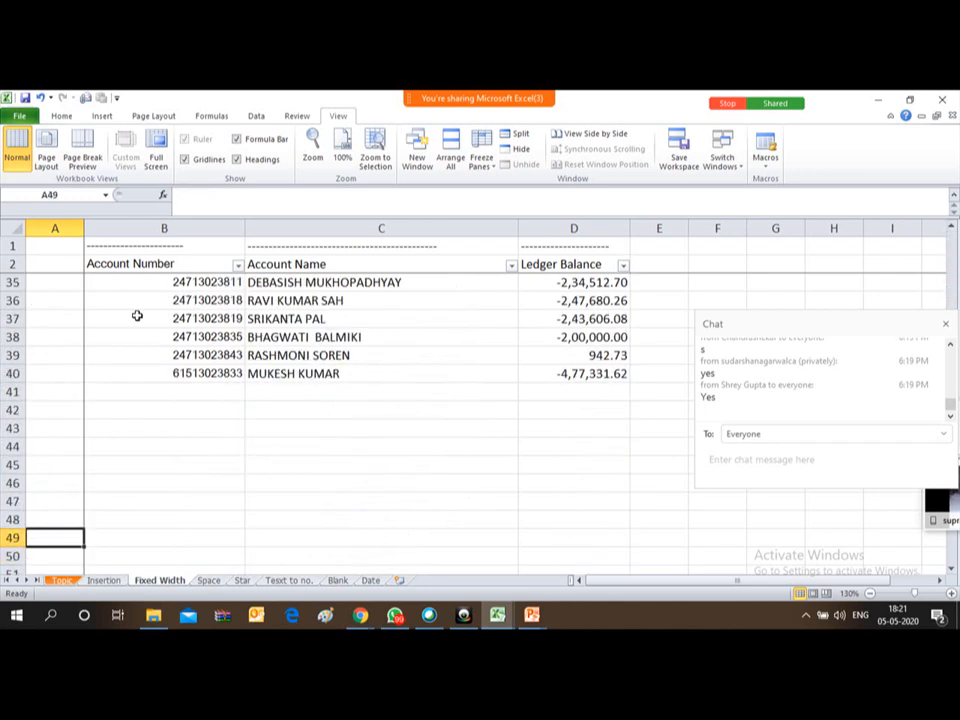
pyautogui.press('Up')
pyautogui.press('Up')
pyautogui.press('Up')
pyautogui.press('Up')
pyautogui.press('Up')
pyautogui.press('Up')
pyautogui.press('Up')
pyautogui.press('Up')
pyautogui.press('Up')
pyautogui.press('Up')
pyautogui.press('Up')
pyautogui.press('Up')
pyautogui.press('Up')
pyautogui.press('Up')
pyautogui.press('Up')
pyautogui.press('Up')
pyautogui.press('Up')
pyautogui.press('Up')
pyautogui.press('Up')
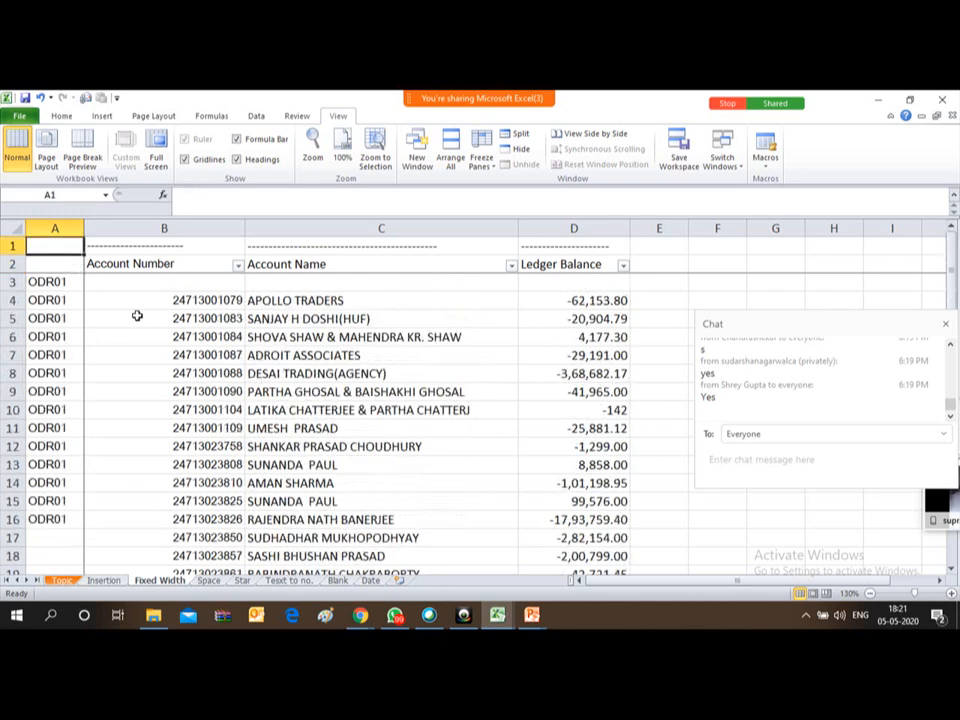
# Clear the copied ODR01 codes from cells A4 to A16, keeping the original code in A3.
pyautogui.press('Down')
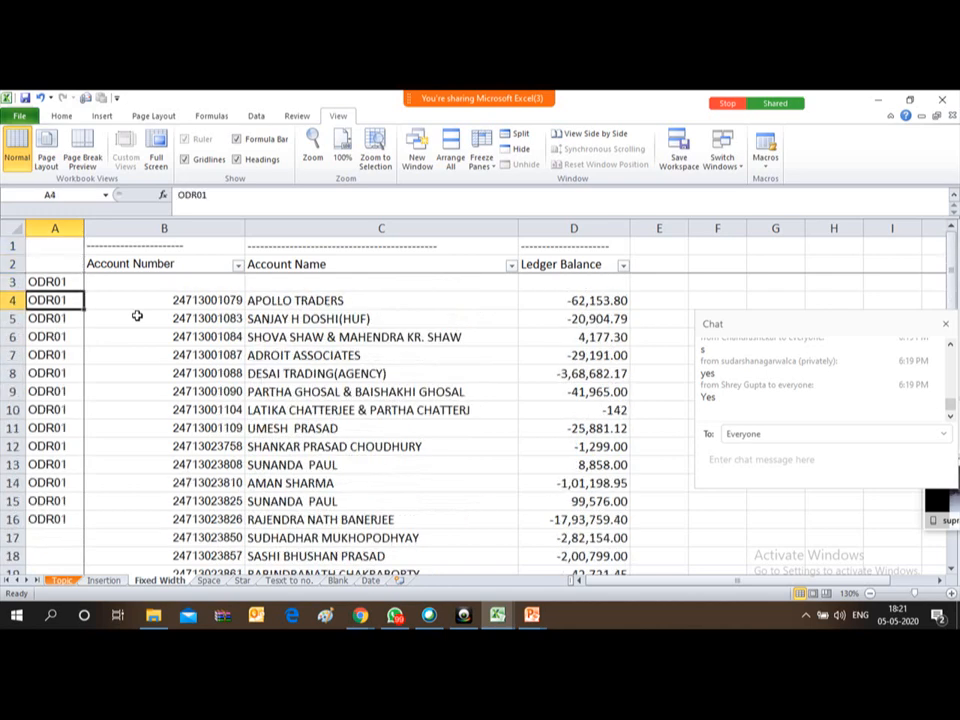
pyautogui.hotkey('ctrl', 'shift', 'Down')
pyautogui.press('Delete')
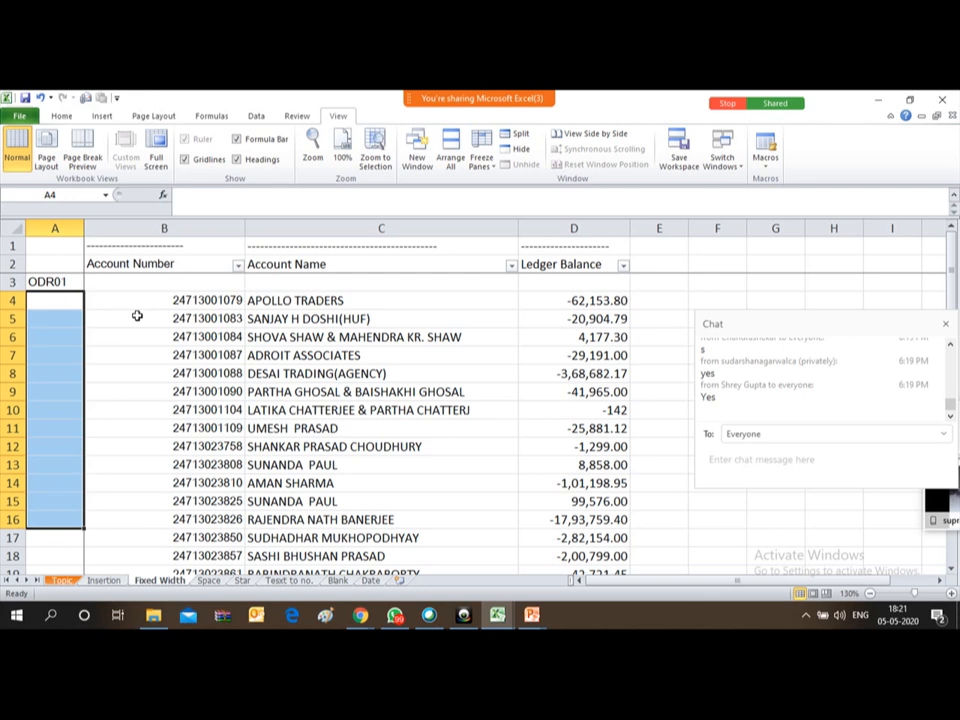
pyautogui.press('Up')
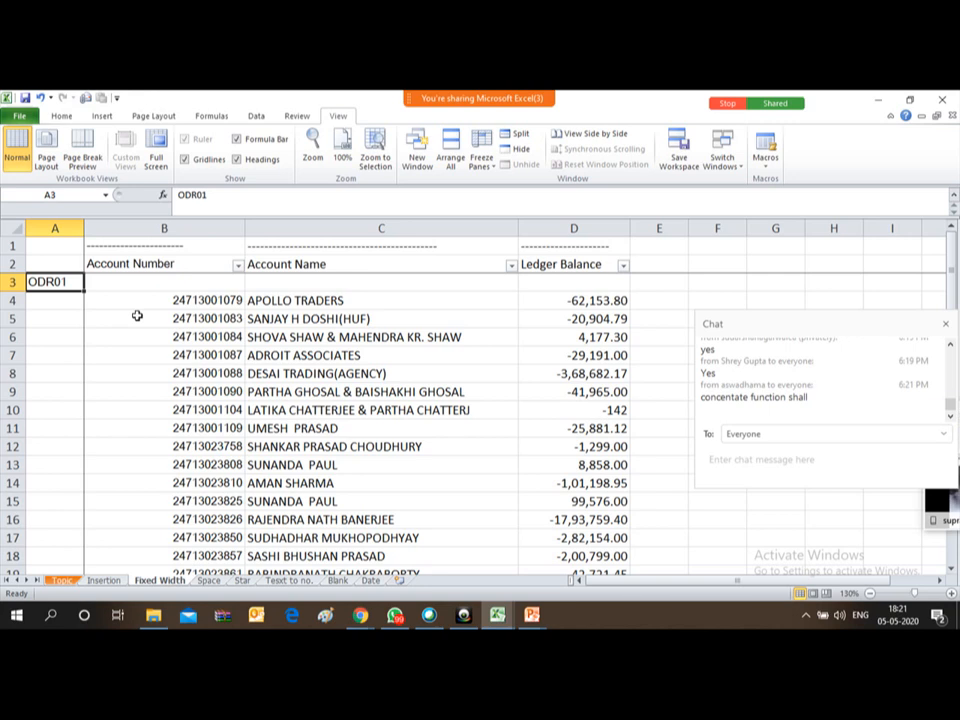
pyautogui.press('Return')
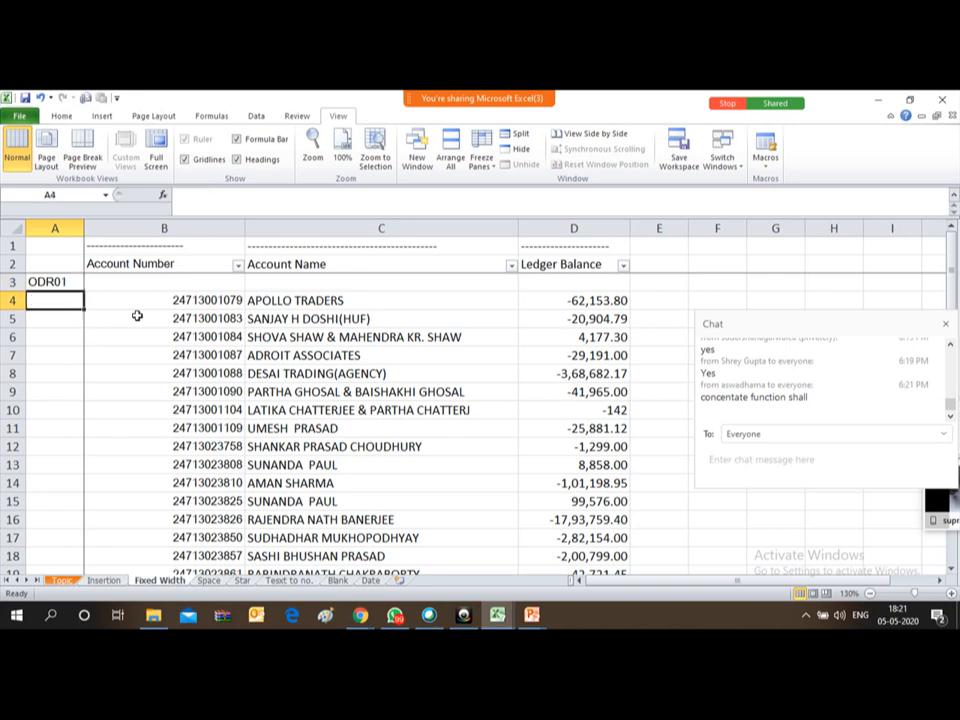
pyautogui.press('Up')
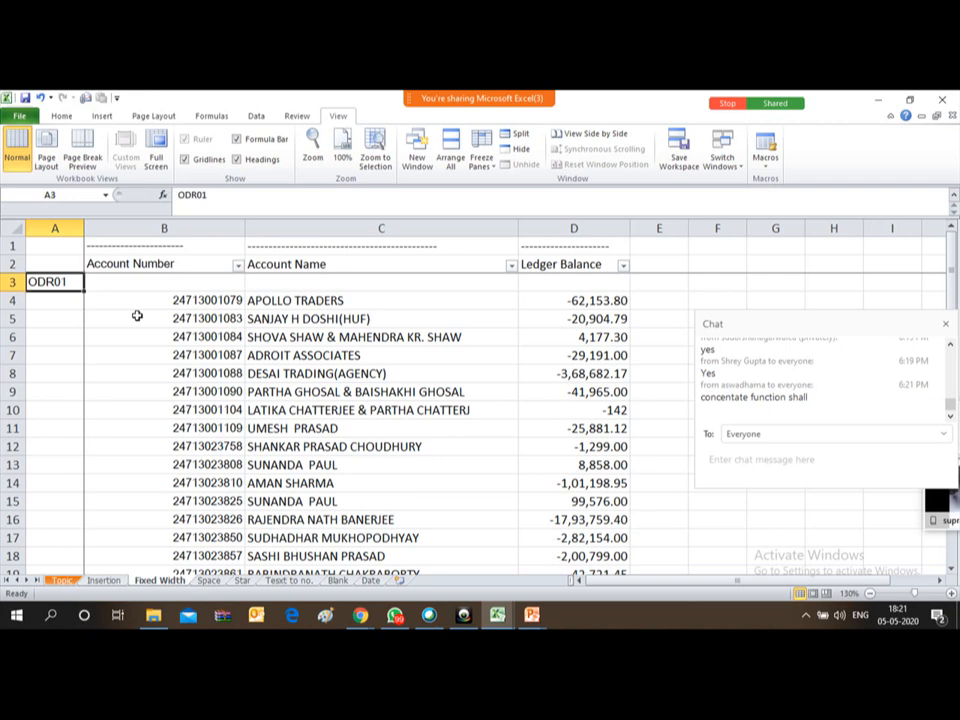
pyautogui.press('Return')
pyautogui.press('Up')
pyautogui.press('Return')
pyautogui.press('Up')
pyautogui.press('Return')
pyautogui.press('Up')
pyautogui.press('Return')
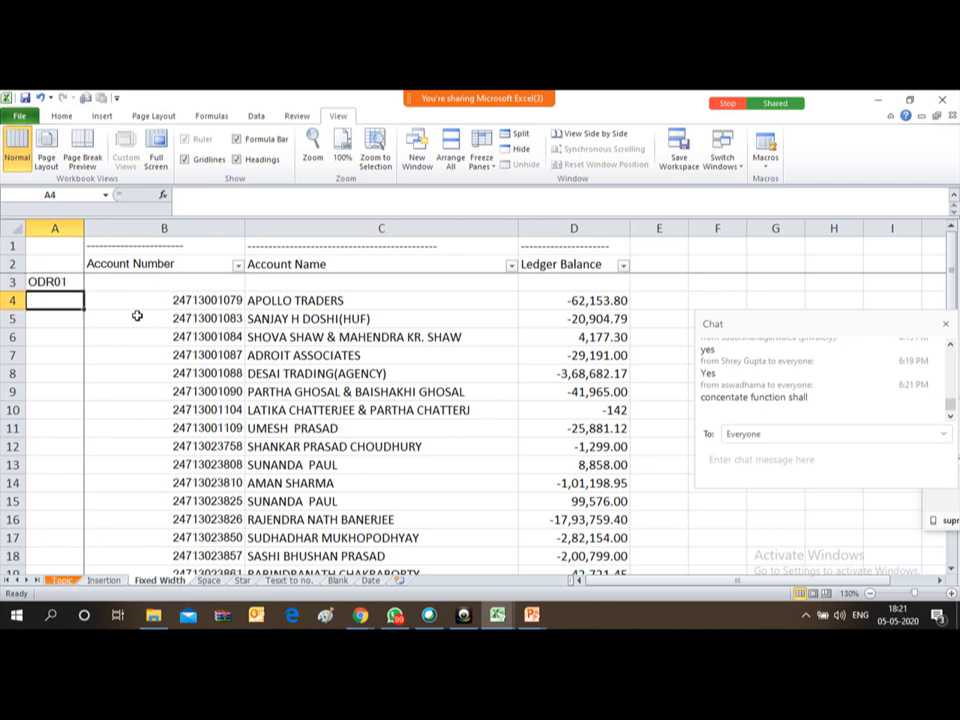
pyautogui.press('Up')
pyautogui.press('Return')
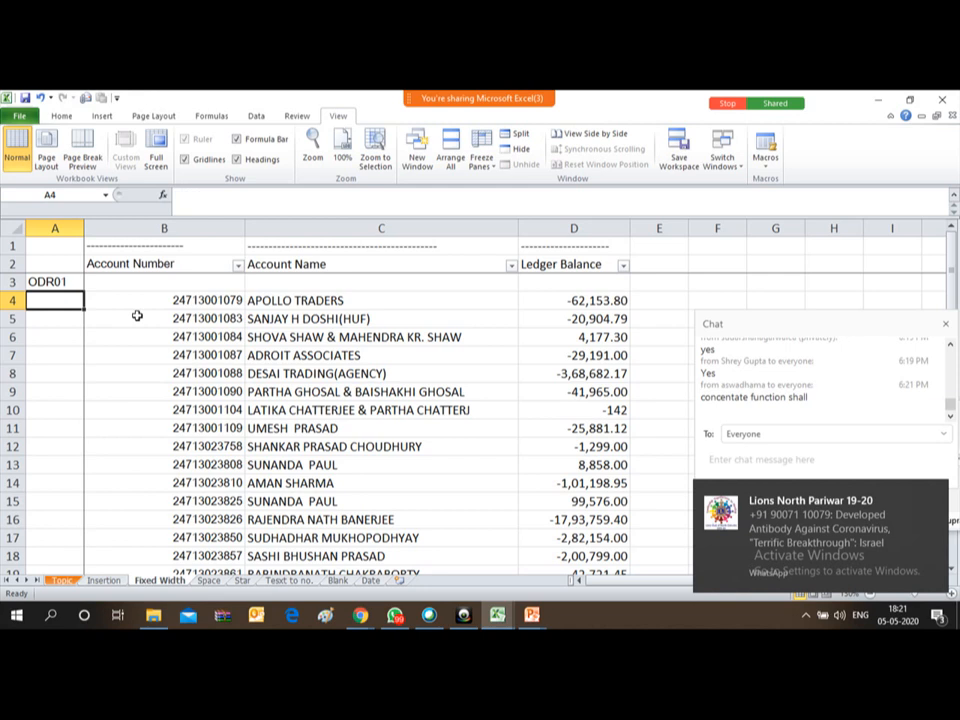
# Select only the blank cells within A4 to A40 using Go To Special with the Blanks option.
pyautogui.hotkey('shift', 'Down')
pyautogui.hotkey('shift', 'Down')
pyautogui.hotkey('shift', 'Down')
pyautogui.hotkey('shift', 'Down')
pyautogui.hotkey('shift', 'Down')
pyautogui.hotkey('shift', 'Down')
pyautogui.hotkey('shift', 'Down')
pyautogui.hotkey('shift', 'Down')
pyautogui.hotkey('shift', 'Down')
pyautogui.hotkey('shift', 'Down')
pyautogui.hotkey('shift', 'Down')
pyautogui.hotkey('shift', 'Down')
pyautogui.hotkey('shift', 'Down')
pyautogui.hotkey('shift', 'Down')
pyautogui.hotkey('shift', 'Down')
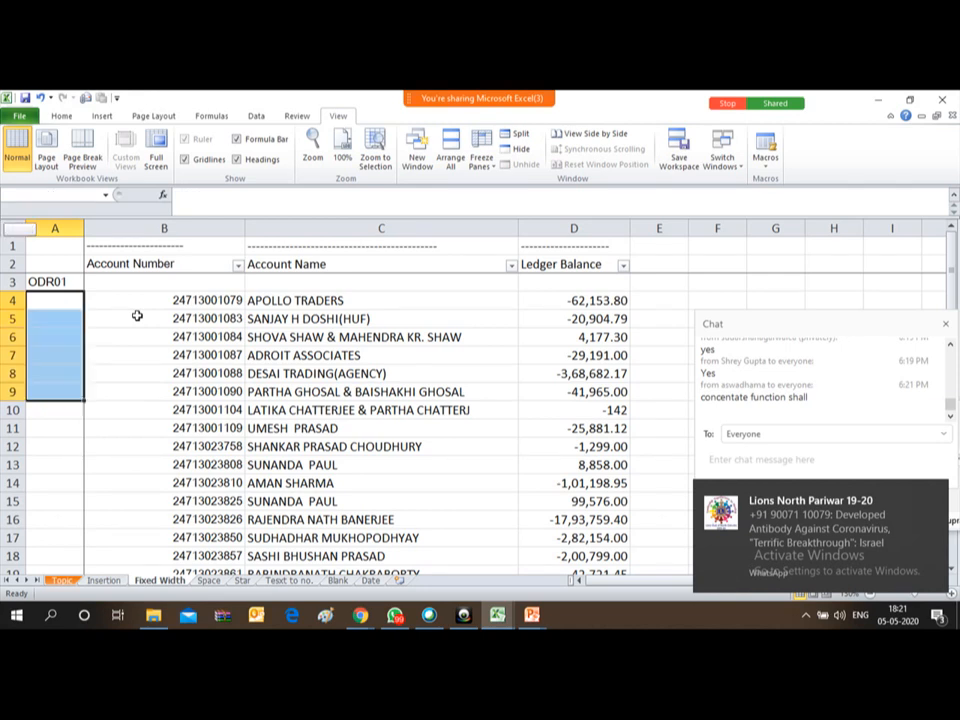
pyautogui.hotkey('shift', 'Down')
pyautogui.hotkey('shift', 'Down')
pyautogui.hotkey('shift', 'Down')
pyautogui.hotkey('shift', 'Down')
pyautogui.hotkey('shift', 'Down')
pyautogui.hotkey('shift', 'Down')
pyautogui.hotkey('shift', 'Down')
pyautogui.hotkey('shift', 'Down')
pyautogui.hotkey('shift', 'Down')
pyautogui.hotkey('shift', 'Down')
pyautogui.hotkey('shift', 'Down')
pyautogui.hotkey('shift', 'Down')
pyautogui.hotkey('shift', 'Down')
pyautogui.hotkey('shift', 'Down')
pyautogui.hotkey('shift', 'Down')
pyautogui.hotkey('shift', 'Down')
pyautogui.hotkey('shift', 'Down')
pyautogui.hotkey('shift', 'Down')
pyautogui.hotkey('shift', 'Down')
pyautogui.hotkey('shift', 'Down')
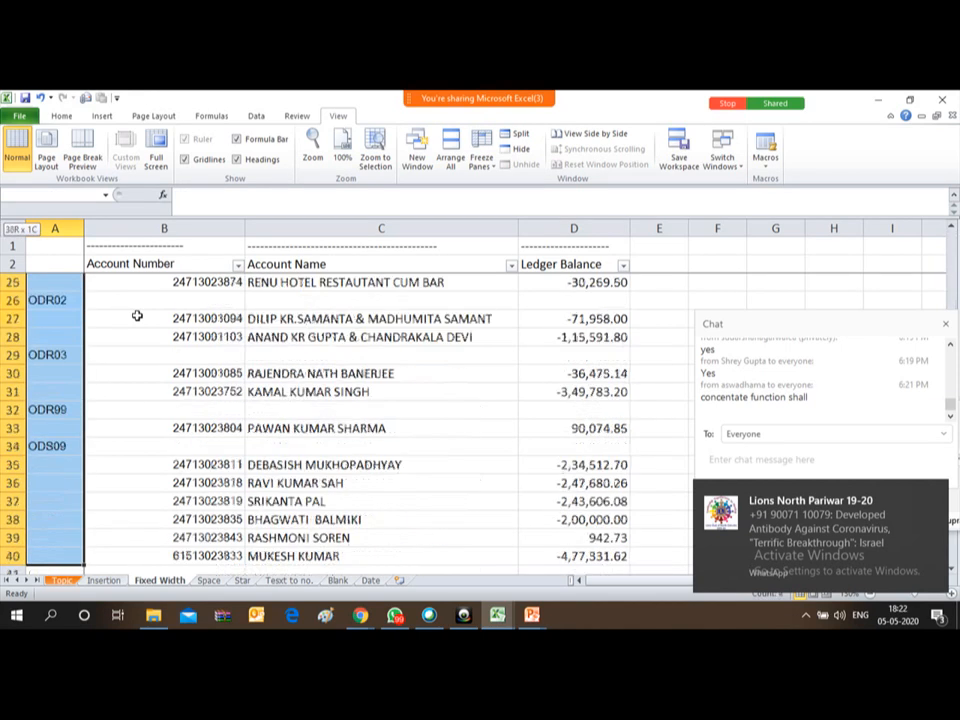
pyautogui.hotkey('shift', 'Up')
pyautogui.hotkey('shift', 'Up')
pyautogui.hotkey('shift', 'Up')
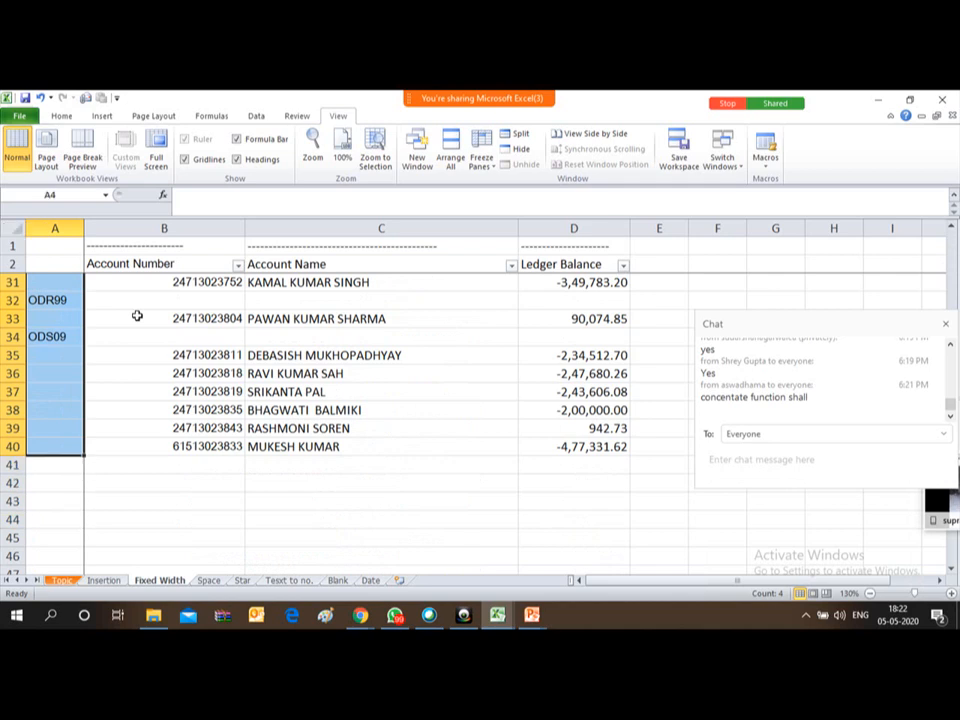
pyautogui.press('F5')
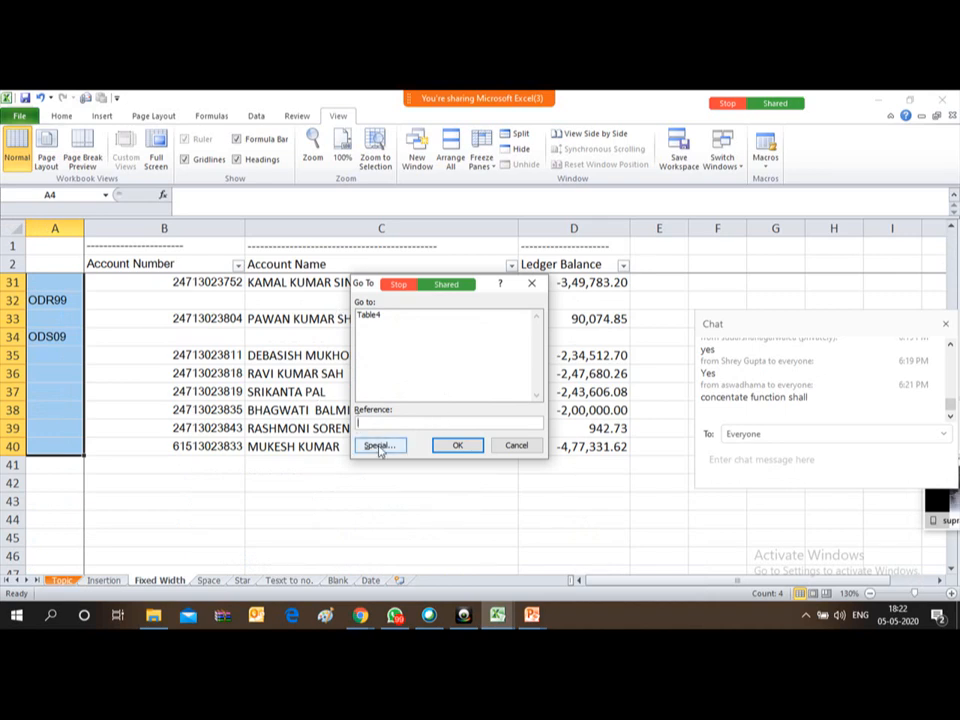
pyautogui.click(379, 446)
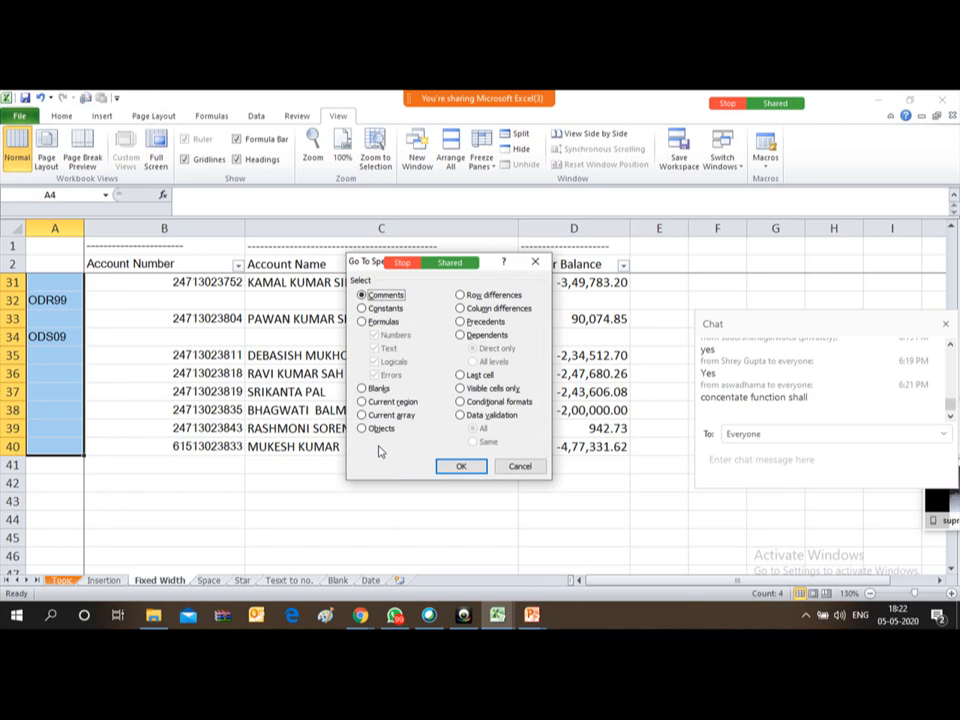
pyautogui.click(362, 389)
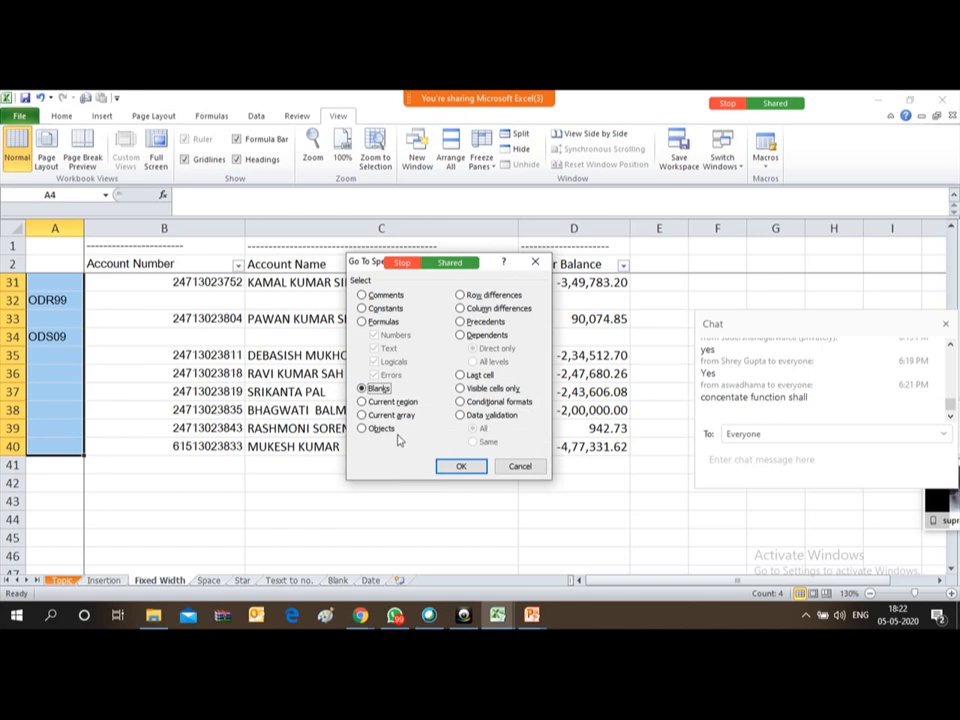
pyautogui.click(461, 467)
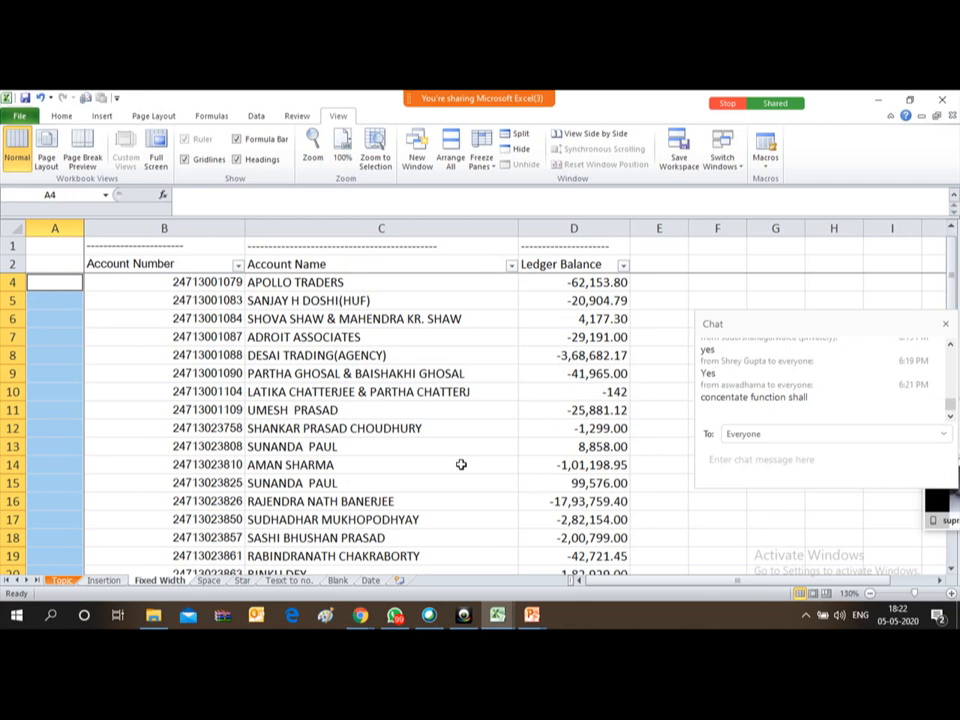
# Fill all the selected blank cells at once with the relative formula =A3, so each repeats the code above it.
pyautogui.write('=')
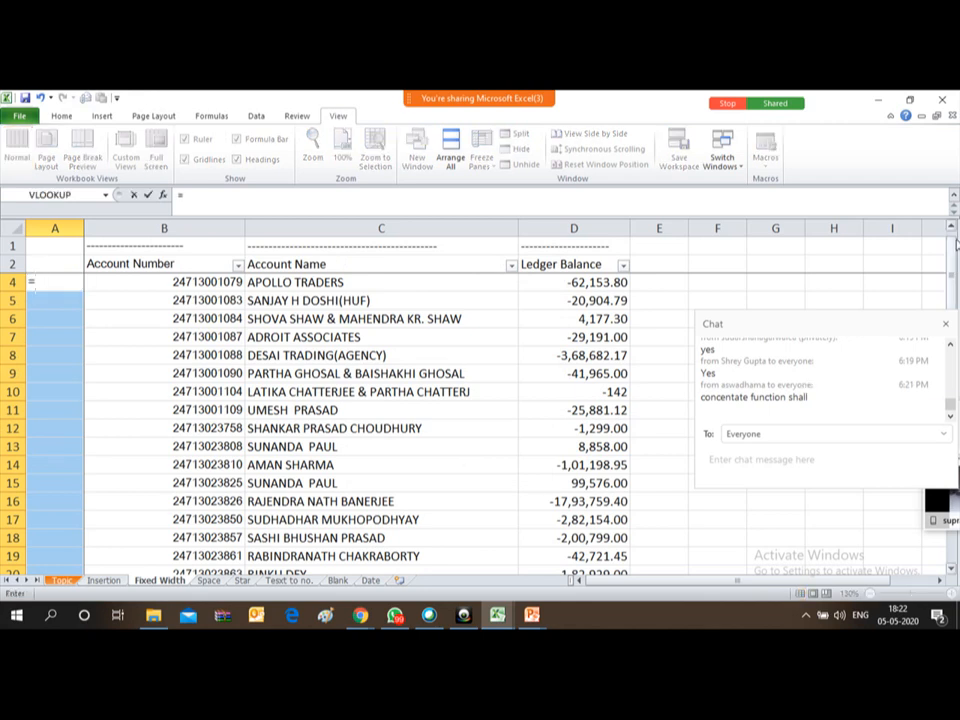
pyautogui.click(952, 227)
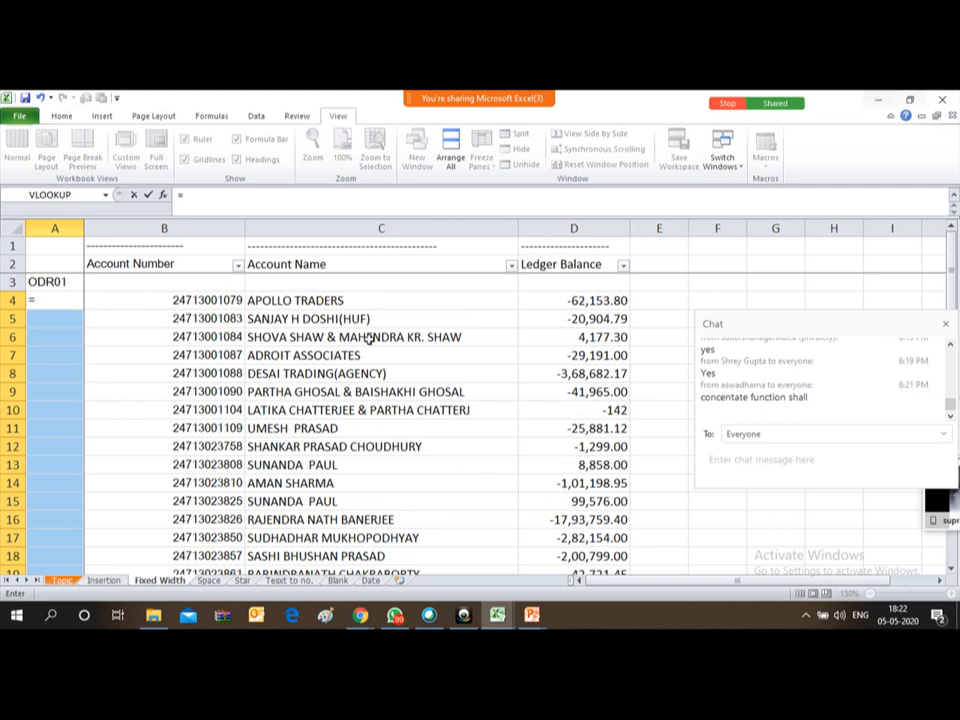
pyautogui.click(60, 283)
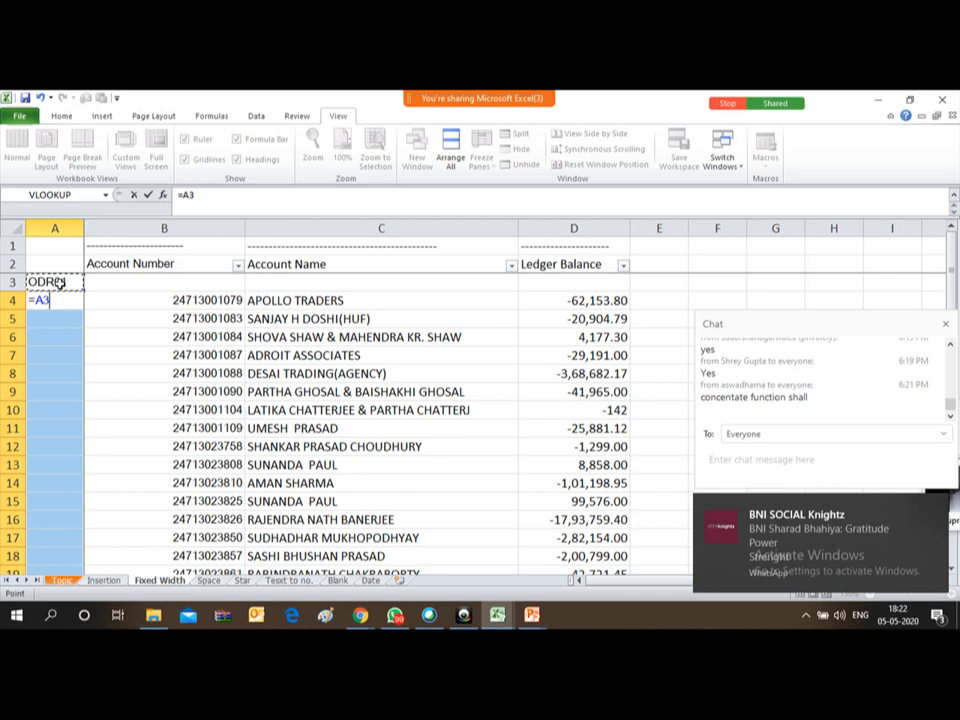
pyautogui.hotkey('ctrl', 'Return')
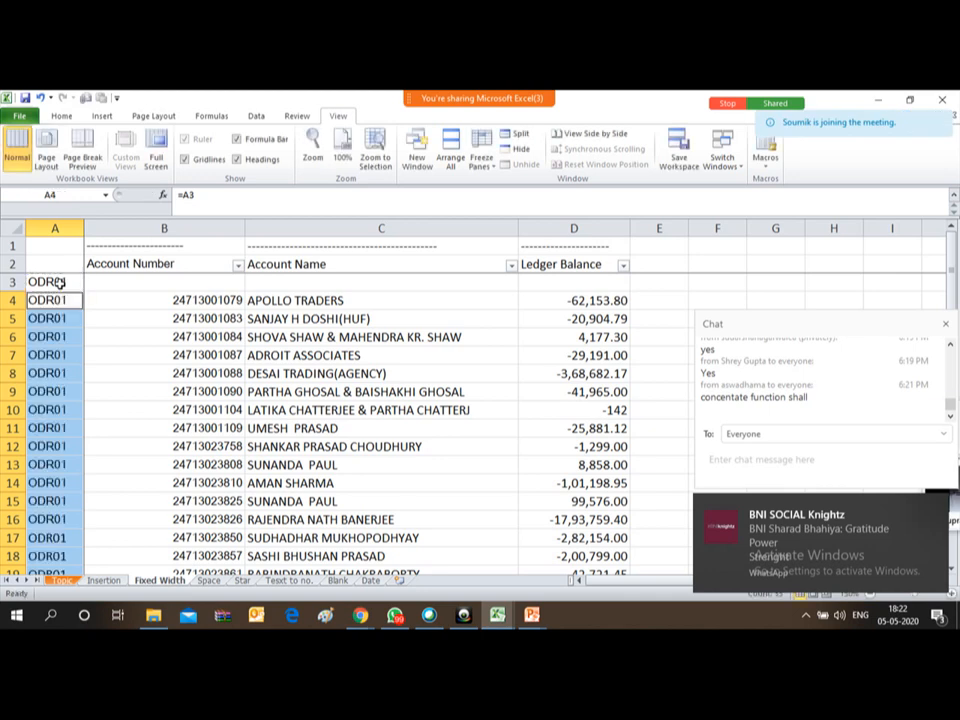
# Check the filled group codes down column A against the accounts to the end of the list.
pyautogui.press('Down')
pyautogui.press('Down')
pyautogui.press('Down')
pyautogui.press('Down')
pyautogui.press('Down')
pyautogui.press('Down')
pyautogui.press('Down')
pyautogui.press('Down')
pyautogui.press('Down')
pyautogui.press('Down')
pyautogui.press('Down')
pyautogui.press('Down')
pyautogui.press('Down')
pyautogui.press('Down')
pyautogui.press('Down')
pyautogui.press('Down')
pyautogui.press('Down')
pyautogui.press('Down')
pyautogui.press('Down')
pyautogui.press('Down')
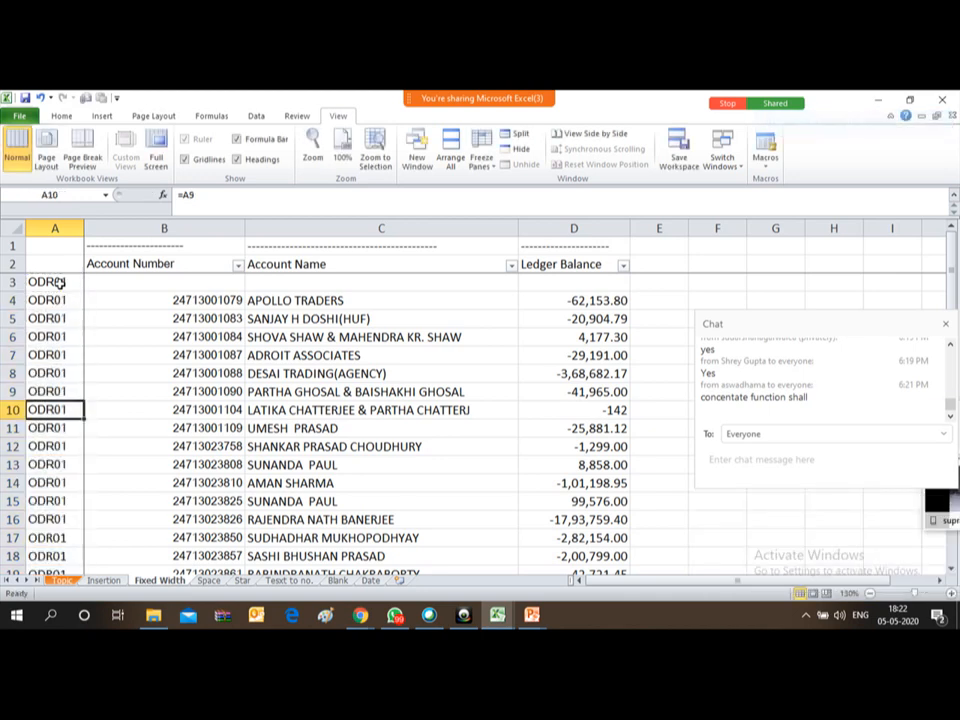
pyautogui.press('Down')
pyautogui.press('Down')
pyautogui.press('Down')
pyautogui.press('Down')
pyautogui.press('Down')
pyautogui.press('Down')
pyautogui.press('Down')
pyautogui.press('Down')
pyautogui.press('Down')
pyautogui.press('Down')
pyautogui.press('Down')
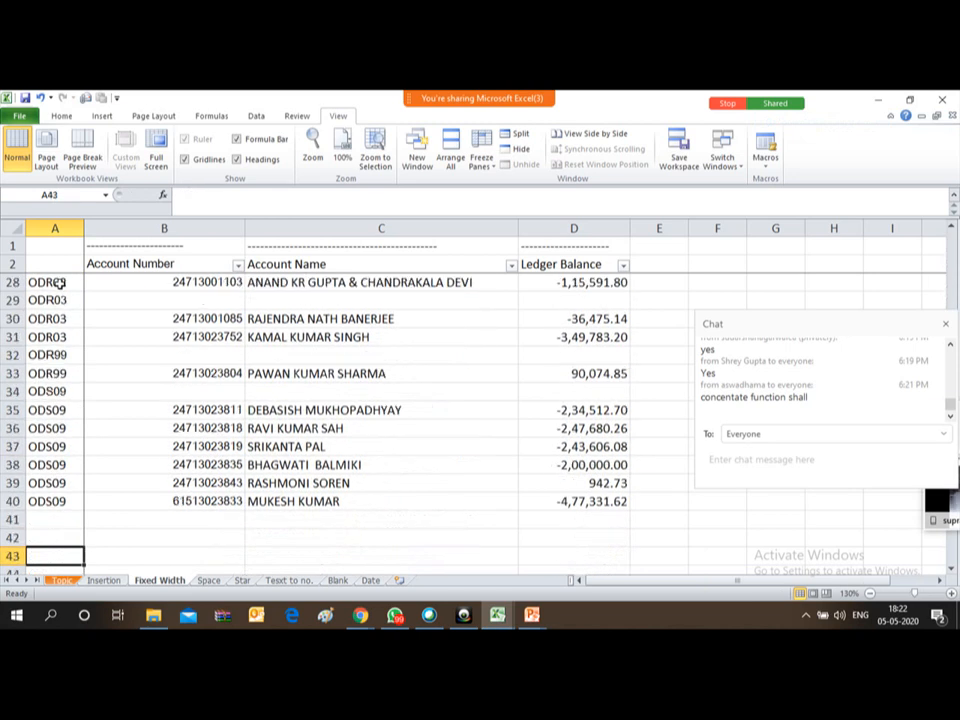
# Return to the start of column A and examine the fill formulas in the first code cells, A4 to A6.
pyautogui.press('Up')
pyautogui.press('Up')
pyautogui.press('Up')
pyautogui.press('Up')
pyautogui.press('Up')
pyautogui.press('Up')
pyautogui.press('Up')
pyautogui.press('Up')
pyautogui.press('Up')
pyautogui.press('Up')
pyautogui.press('Up')
pyautogui.press('Up')
pyautogui.press('Up')
pyautogui.press('Up')
pyautogui.press('Up')
pyautogui.press('Up')
pyautogui.press('Up')
pyautogui.press('Up')
pyautogui.press('Up')
pyautogui.press('Up')
pyautogui.press('Up')
pyautogui.press('Up')
pyautogui.press('Up')
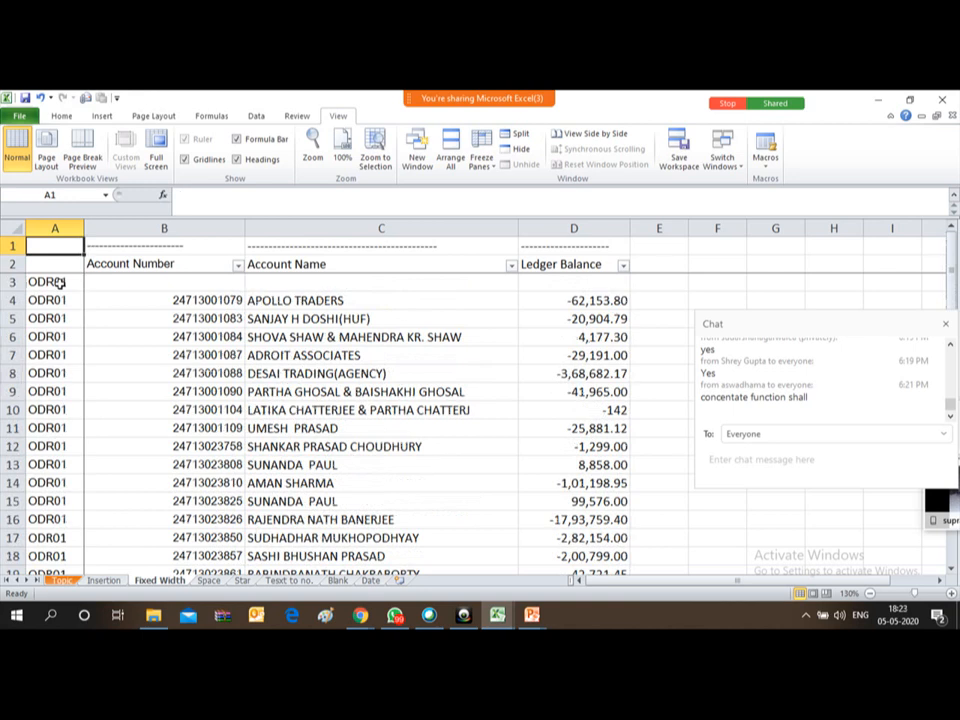
pyautogui.press('Down')
pyautogui.press('Down')
pyautogui.press('Down')
pyautogui.press('Down')
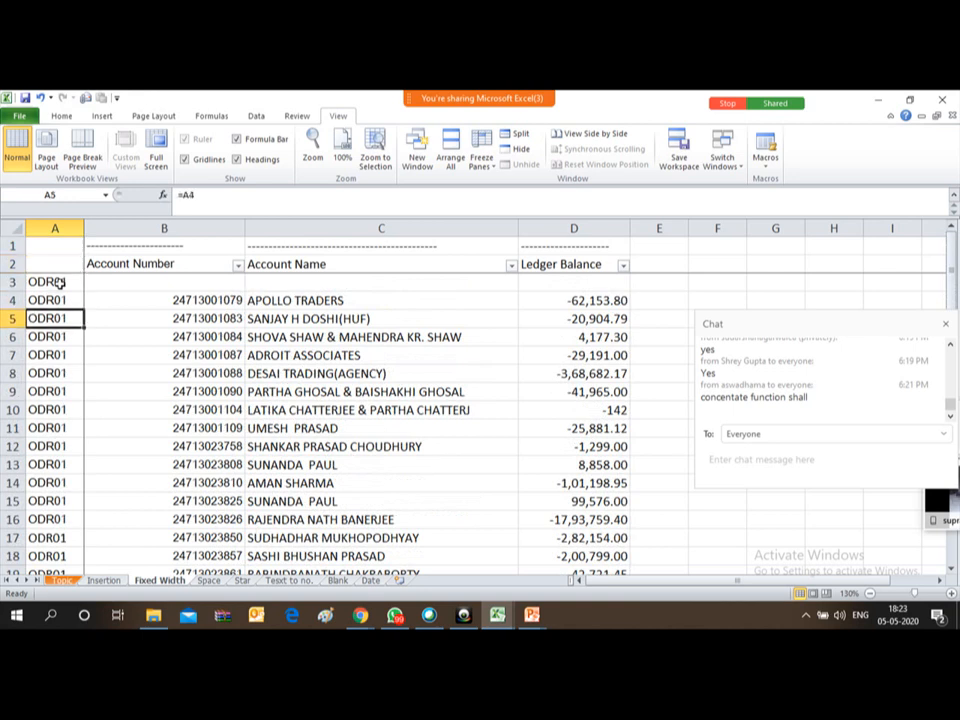
pyautogui.press('Down')
pyautogui.press('Down')
pyautogui.press('Down')
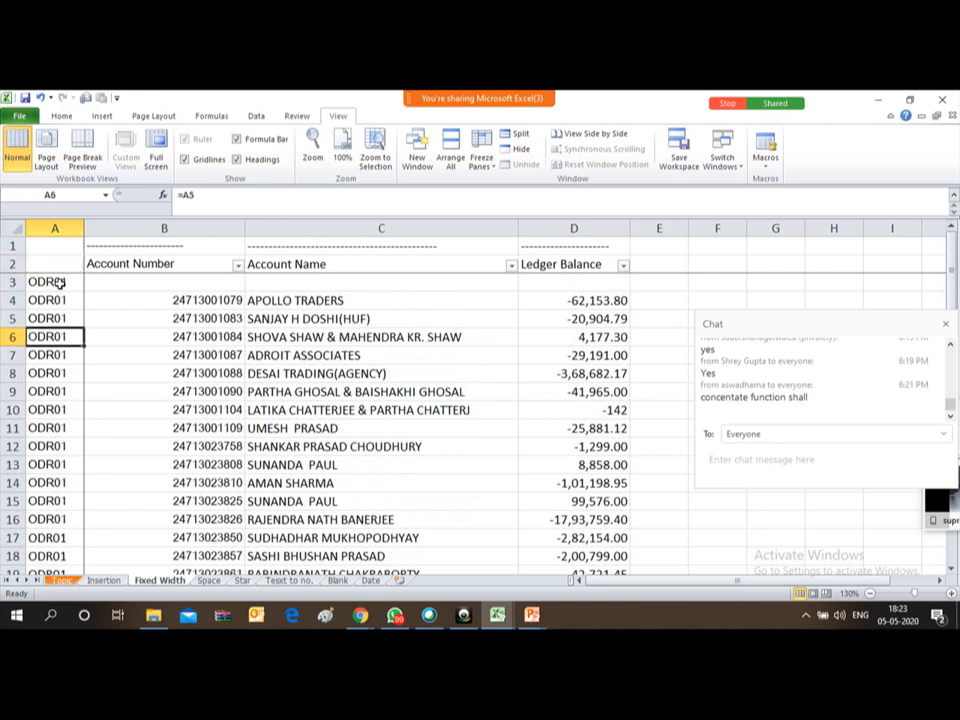
# Undo the formula fill of the blank code cells in column A and go back to cell A4.
pyautogui.hotkey('ctrl', 'z')
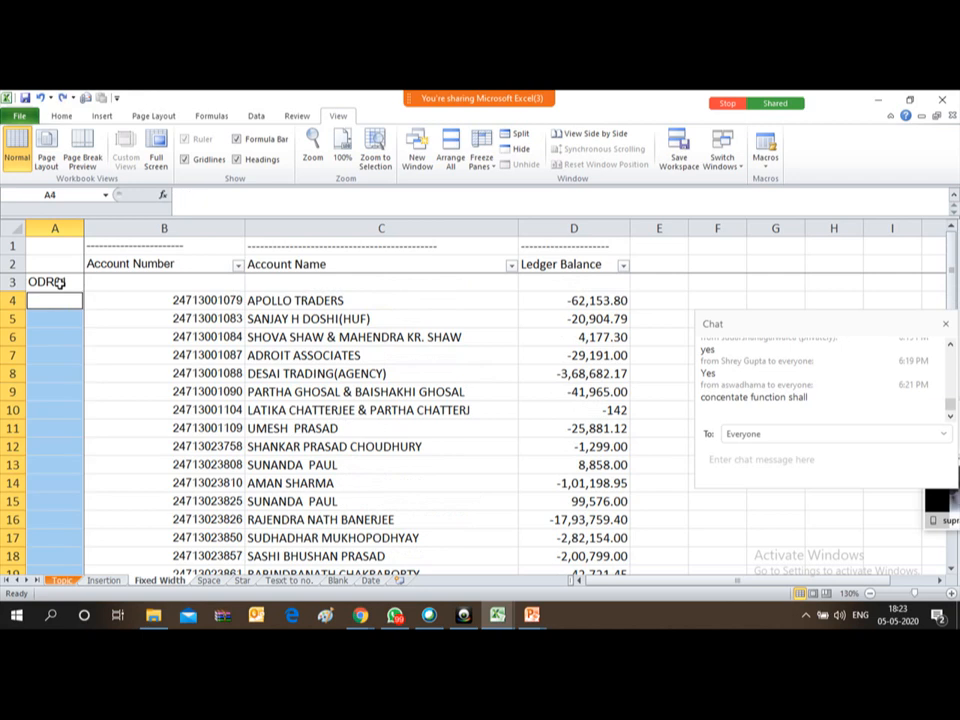
pyautogui.click(58, 282)
pyautogui.press('Down')
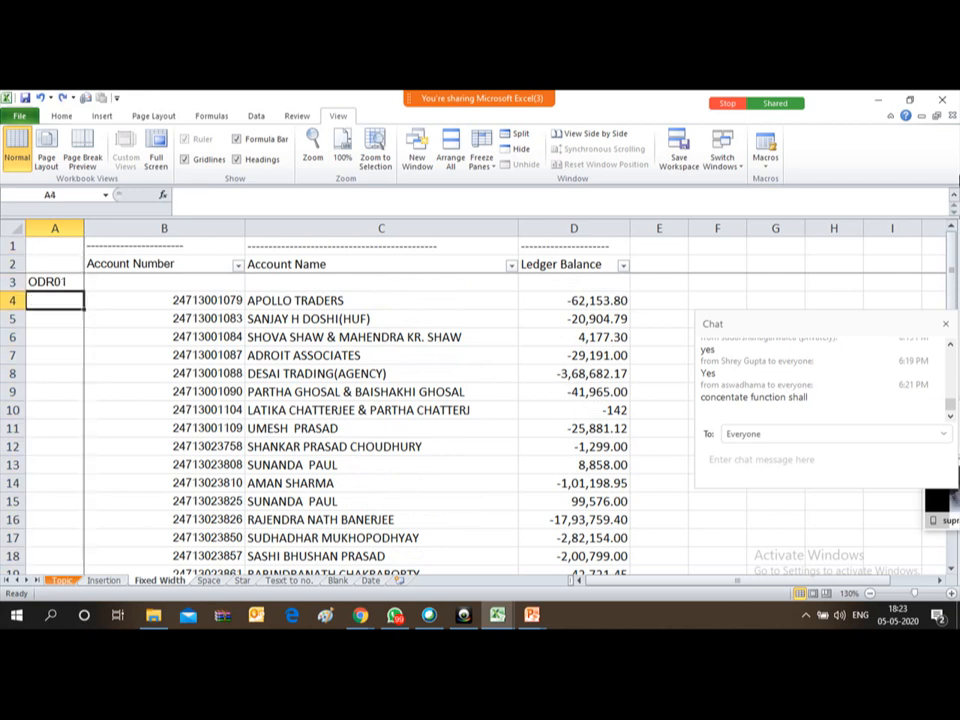
pyautogui.press('Up')
pyautogui.press('Down')
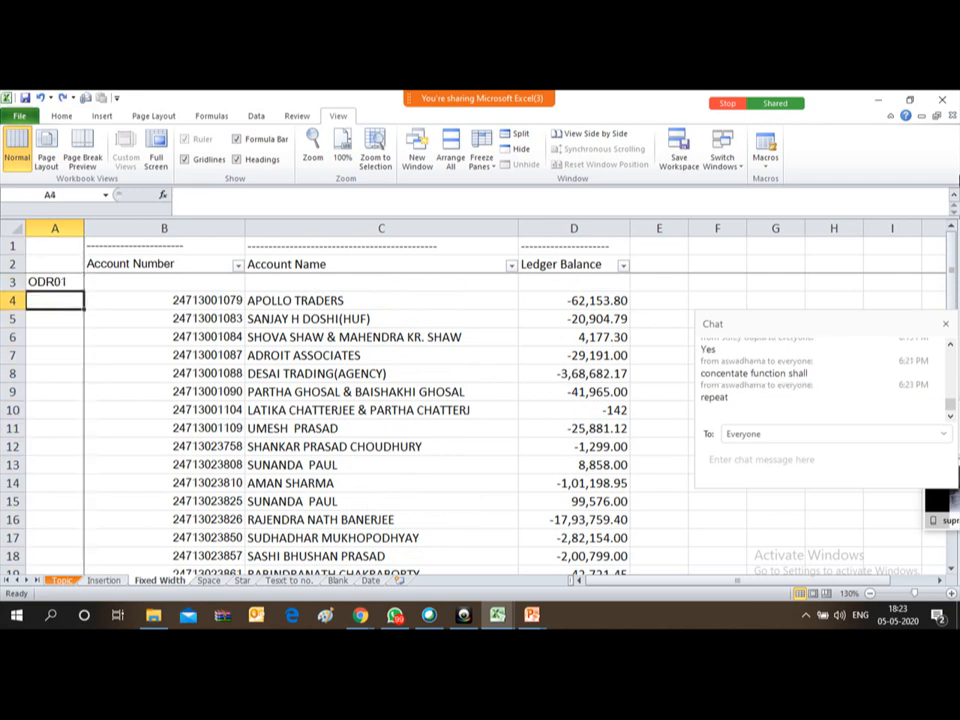
# Review the group codes and the blank cells between them down column A to the end of the account list.
pyautogui.press('Up')
pyautogui.press('Down')
pyautogui.press('Down')
pyautogui.press('Down')
pyautogui.press('Down')
pyautogui.press('Down')
pyautogui.press('Down')
pyautogui.press('Down')
pyautogui.press('Down')
pyautogui.press('Down')
pyautogui.press('Down')
pyautogui.press('Down')
pyautogui.press('Down')
pyautogui.press('Down')
pyautogui.press('Down')
pyautogui.press('Down')
pyautogui.press('Down')
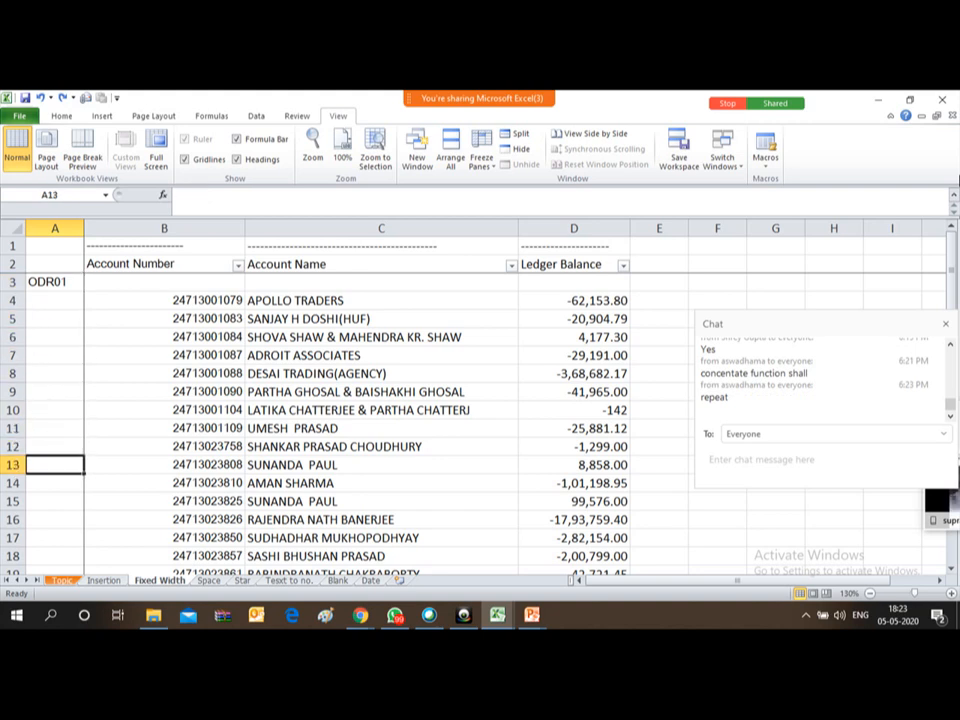
pyautogui.press('Down')
pyautogui.press('Down')
pyautogui.press('Down')
pyautogui.press('Down')
pyautogui.press('Down')
pyautogui.press('Down')
pyautogui.press('Down')
pyautogui.press('Down')
pyautogui.press('Down')
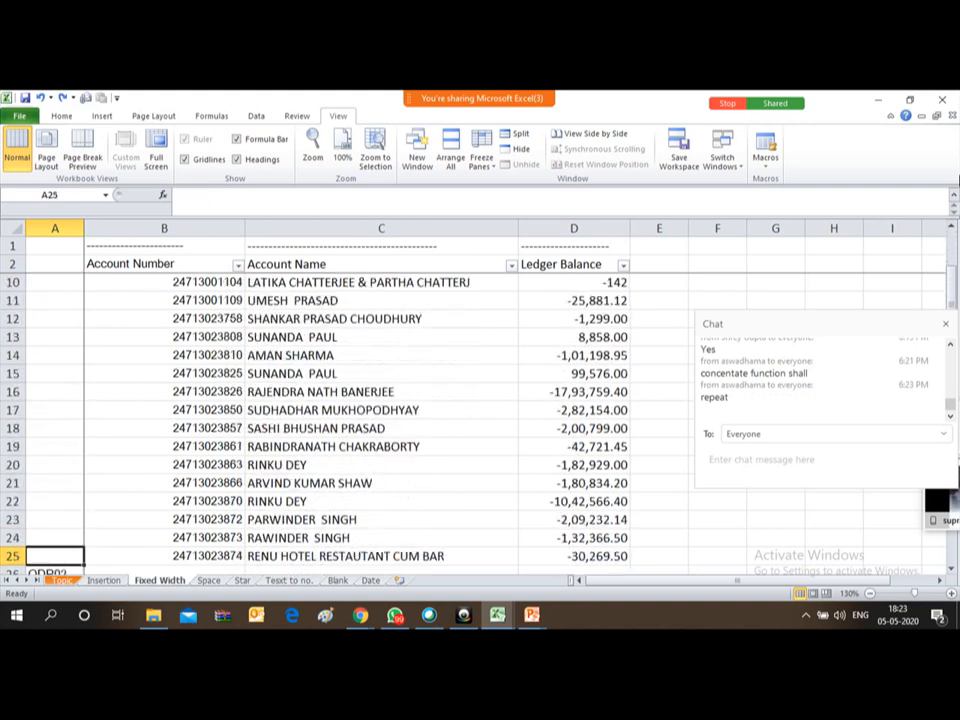
pyautogui.press('Down')
pyautogui.press('Down')
pyautogui.press('Down')
pyautogui.press('Down')
pyautogui.press('Down')
pyautogui.press('Down')
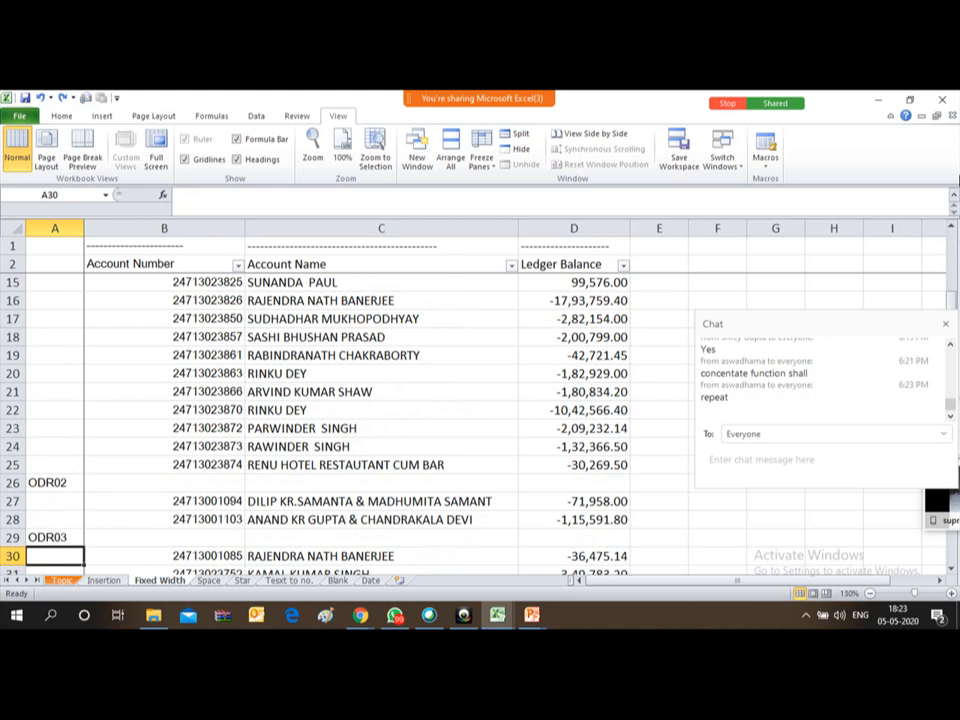
pyautogui.press('Down')
pyautogui.press('Down')
pyautogui.press('Down')
pyautogui.press('Down')
pyautogui.press('Down')
pyautogui.press('Down')
pyautogui.press('Down')
pyautogui.press('Down')
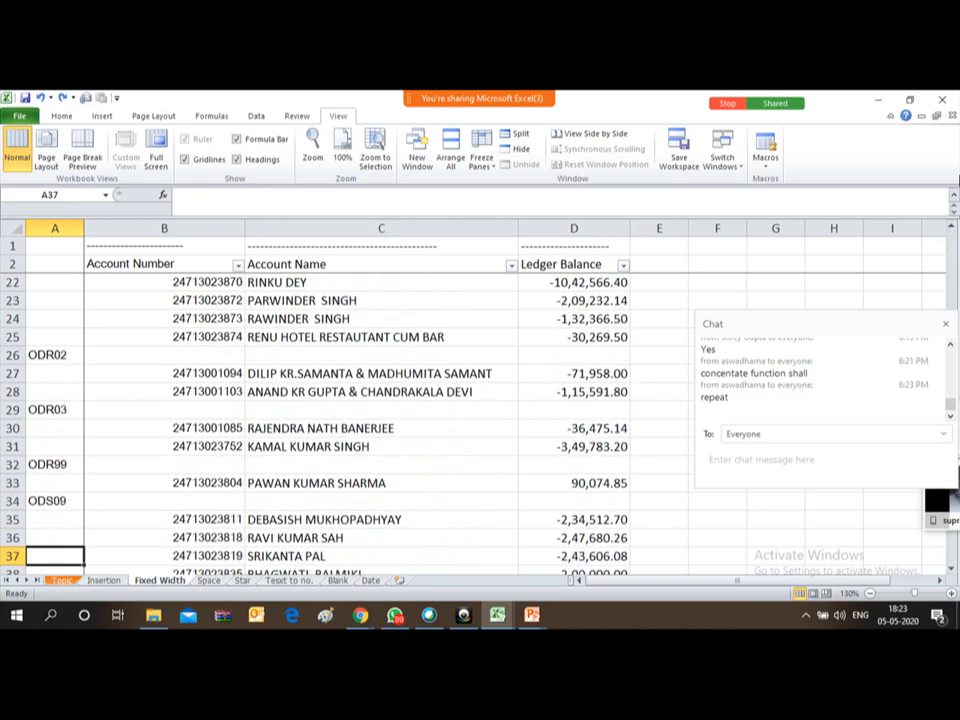
pyautogui.press('Down')
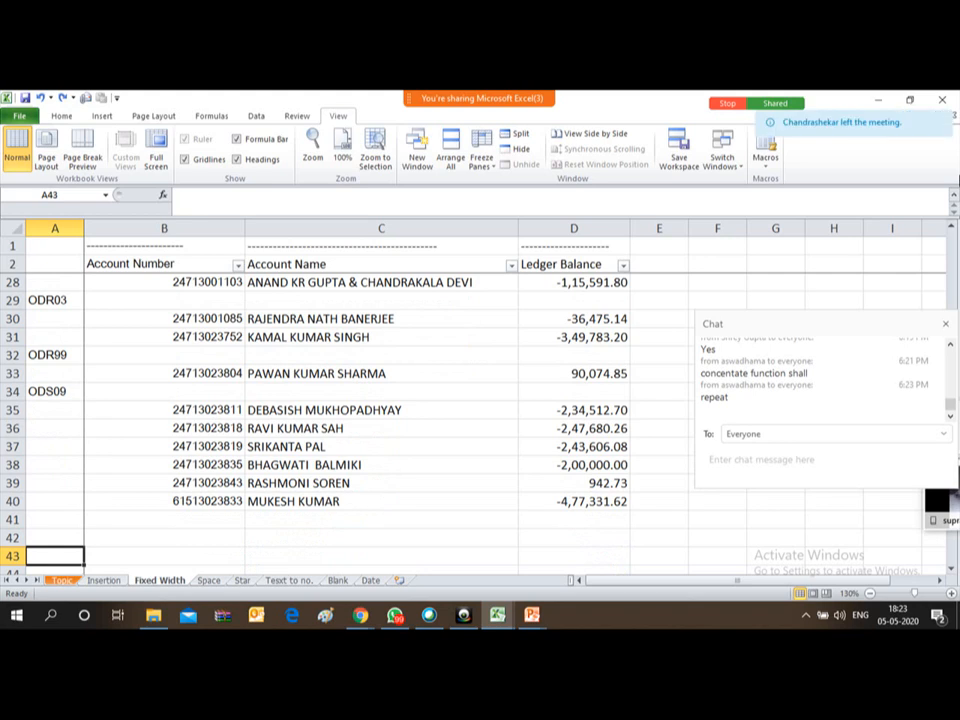
pyautogui.press('Up')
pyautogui.press('Up')
pyautogui.press('Up')
pyautogui.press('Up')
pyautogui.press('Up')
pyautogui.press('Up')
pyautogui.press('Up')
pyautogui.press('Up')
pyautogui.press('Up')
pyautogui.press('Up')
pyautogui.press('Up')
pyautogui.press('Up')
pyautogui.press('Up')
pyautogui.press('Up')
pyautogui.press('Up')
pyautogui.press('Up')
pyautogui.press('Up')
pyautogui.press('Up')
pyautogui.press('Up')
pyautogui.press('Up')
pyautogui.press('Up')
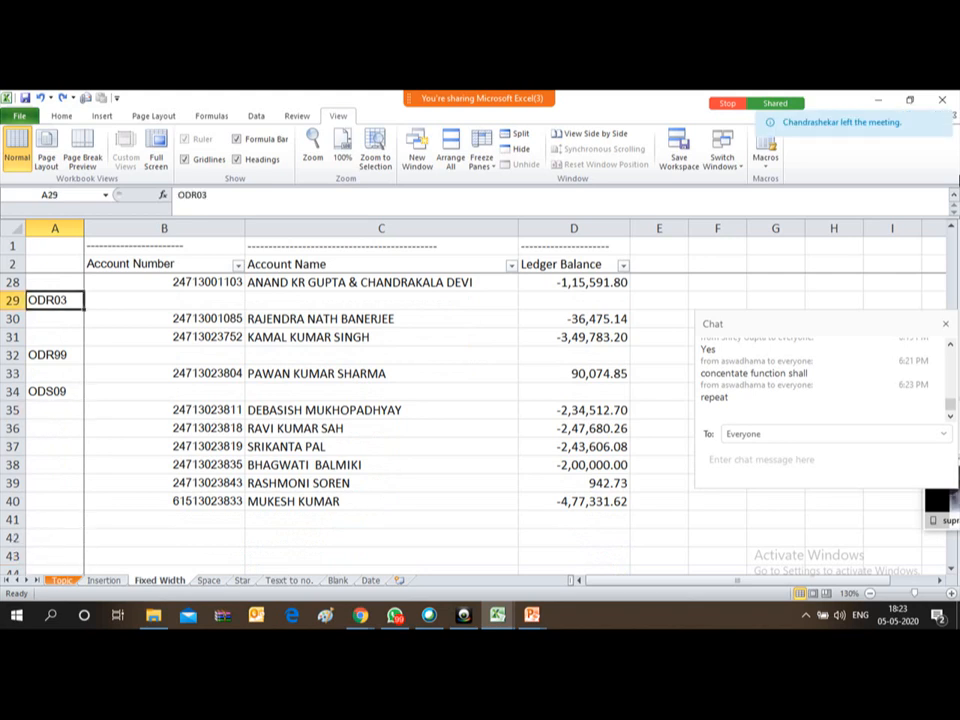
pyautogui.press('Down')
pyautogui.press('Down')
pyautogui.press('Down')
pyautogui.press('Down')
pyautogui.press('Down')
pyautogui.press('Down')
pyautogui.press('Down')
pyautogui.press('Down')
pyautogui.press('Down')
pyautogui.press('Down')
pyautogui.press('Down')
pyautogui.press('Down')
pyautogui.press('Down')
pyautogui.press('Down')
pyautogui.press('Down')
pyautogui.press('Down')
pyautogui.press('Down')
pyautogui.press('Down')
pyautogui.press('Down')
pyautogui.press('Down')
pyautogui.press('Down')
pyautogui.press('Down')
pyautogui.press('Down')
pyautogui.press('Down')
pyautogui.press('Down')
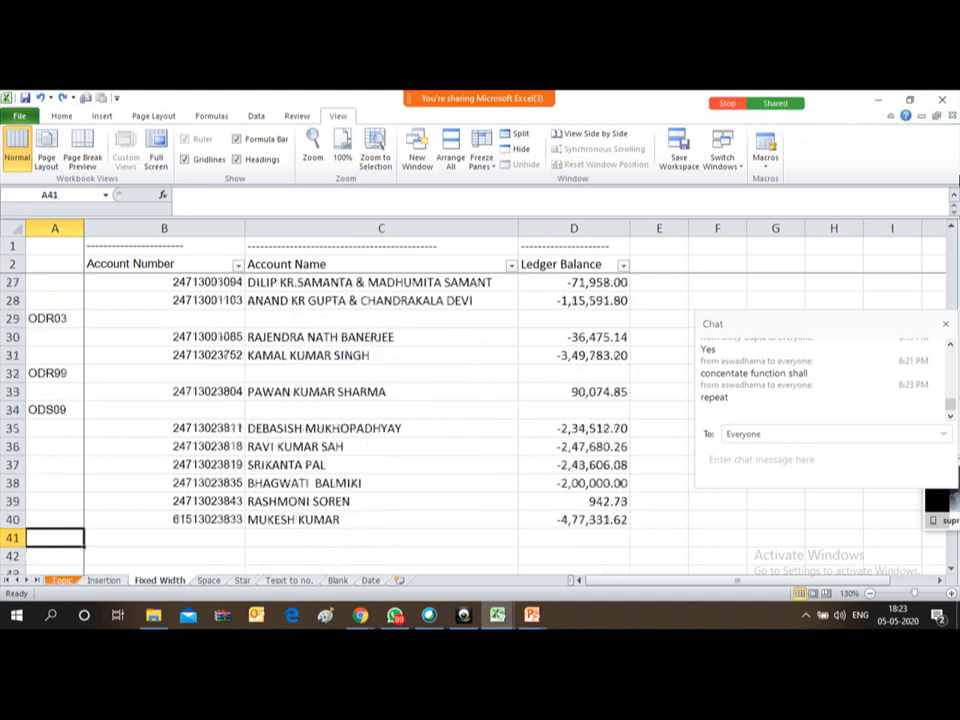
# Try to fill the ODS09 code from A34 down to A41, and undo the fill.
pyautogui.press('Up')
pyautogui.press('Up')
pyautogui.press('Up')
pyautogui.press('Up')
pyautogui.press('Up')
pyautogui.press('Up')
pyautogui.press('Up')
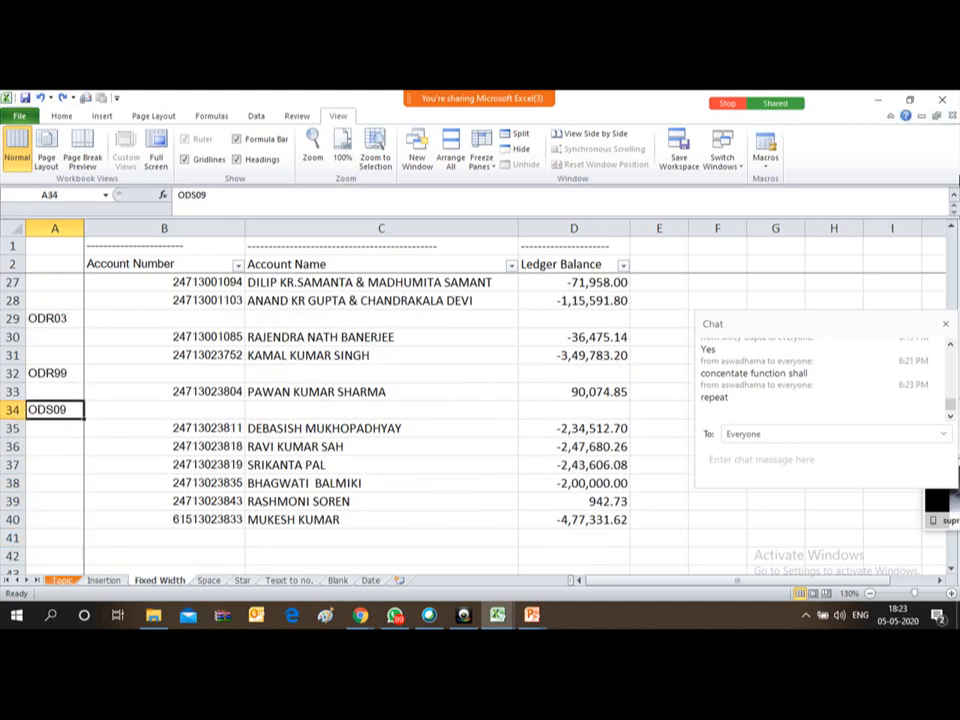
pyautogui.hotkey('shift', 'Down')
pyautogui.hotkey('shift', 'Down')
pyautogui.hotkey('shift', 'Down')
pyautogui.hotkey('shift', 'Down')
pyautogui.hotkey('shift', 'Down')
pyautogui.hotkey('shift', 'Down')
pyautogui.hotkey('shift', 'Down')
pyautogui.hotkey('ctrl', 'd')
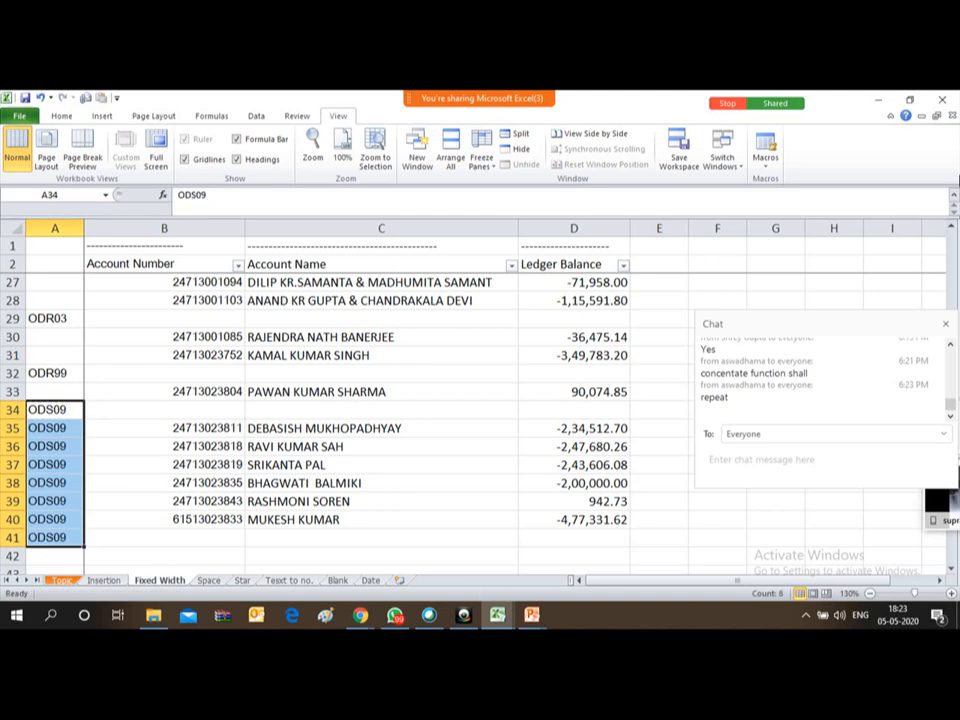
pyautogui.hotkey('ctrl', 'z')
# Go back up column A from the ODS09 group to the ODR01 code in A3, checking the blank code cells along the way.
pyautogui.hotkey('ctrl', 'c')
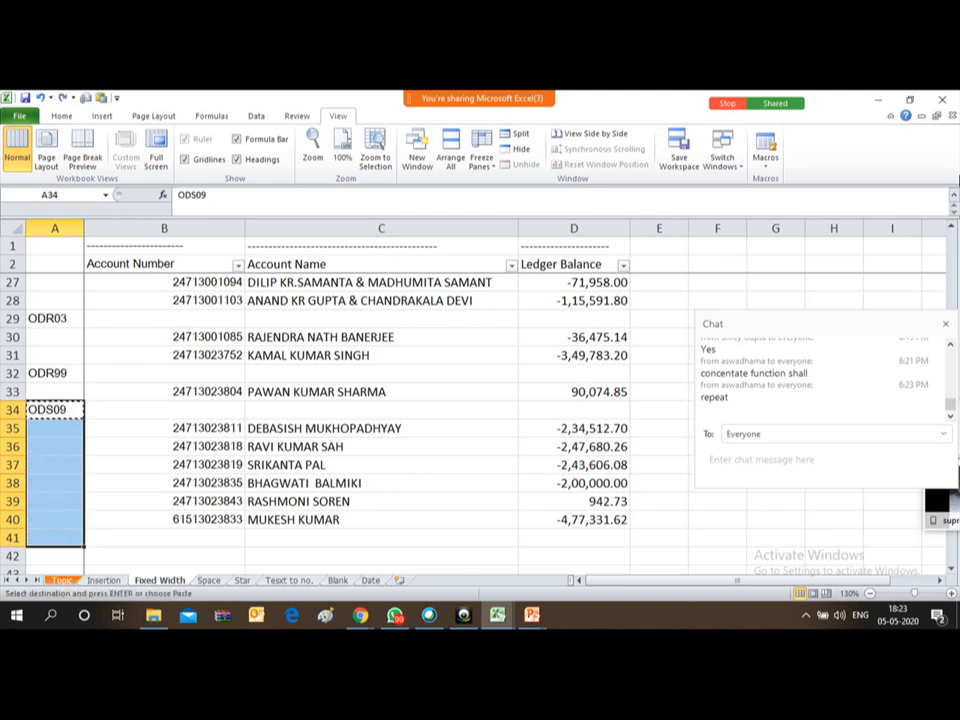
pyautogui.press('Up')
pyautogui.press('Up')
pyautogui.press('Up')
pyautogui.press('Up')
pyautogui.press('Up')
pyautogui.press('Up')
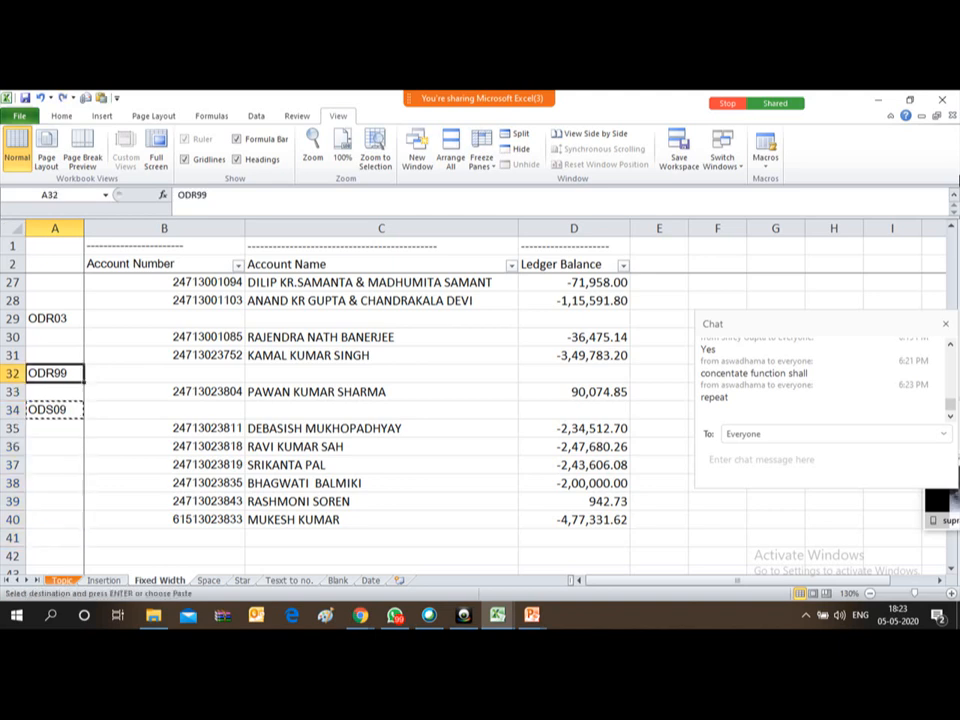
pyautogui.press('Up')
pyautogui.press('Up')
pyautogui.press('Up')
pyautogui.press('Up')
pyautogui.press('Up')
pyautogui.press('Up')
pyautogui.press('Up')
pyautogui.press('Up')
pyautogui.press('Up')
pyautogui.press('Up')
pyautogui.press('Up')
pyautogui.press('Up')
pyautogui.press('Up')
pyautogui.press('Up')
pyautogui.press('Up')
pyautogui.press('Up')
pyautogui.press('Up')
pyautogui.press('Up')
pyautogui.press('Up')
pyautogui.press('Up')
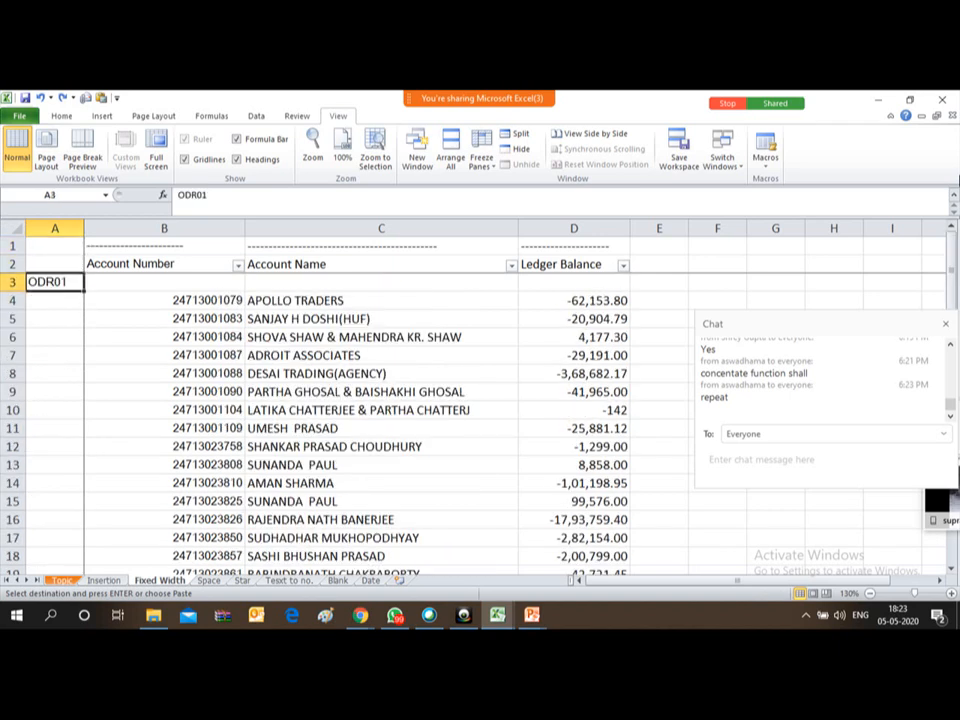
pyautogui.press('Down')
pyautogui.press('Down')
pyautogui.press('Down')
pyautogui.press('Down')
pyautogui.press('Down')
pyautogui.press('Down')
pyautogui.press('Down')
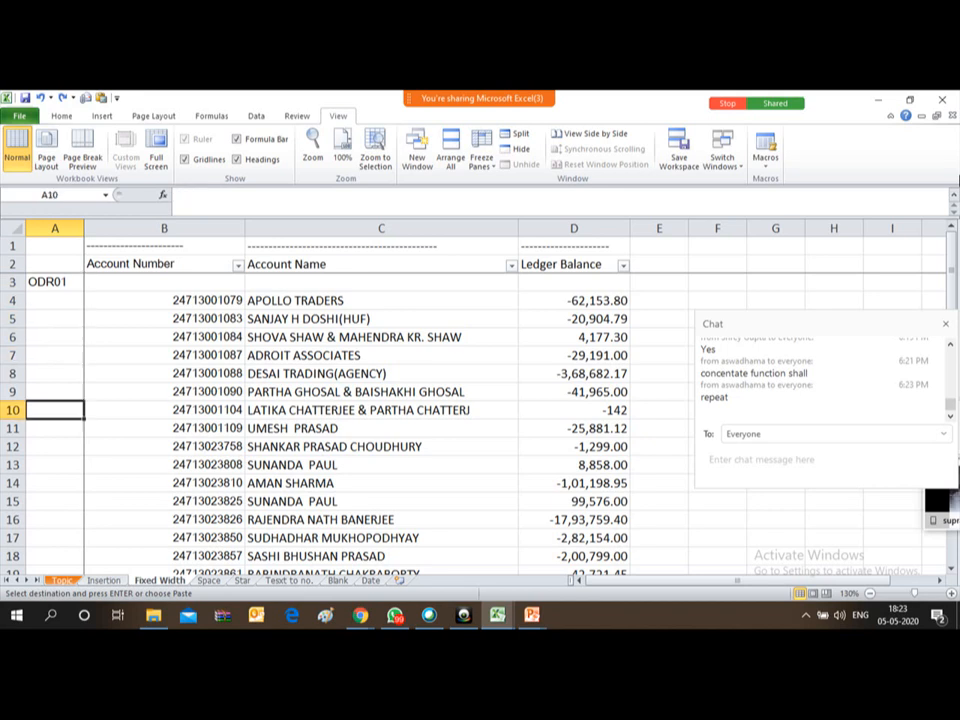
pyautogui.press('Up')
pyautogui.press('Up')
pyautogui.press('Up')
pyautogui.press('Up')
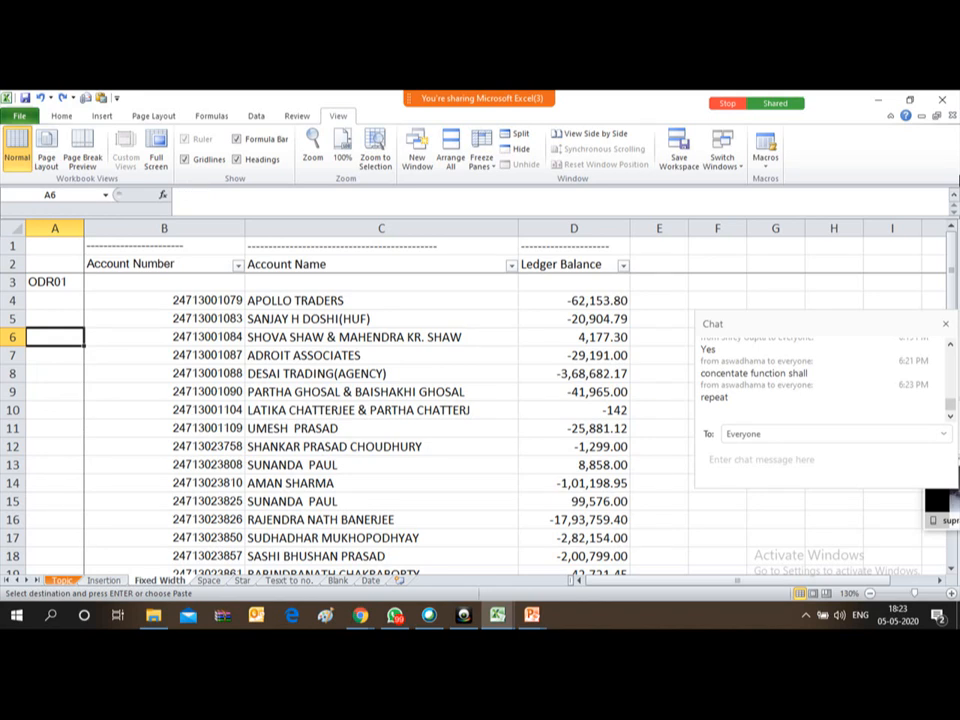
pyautogui.press('Up')
pyautogui.press('Up')
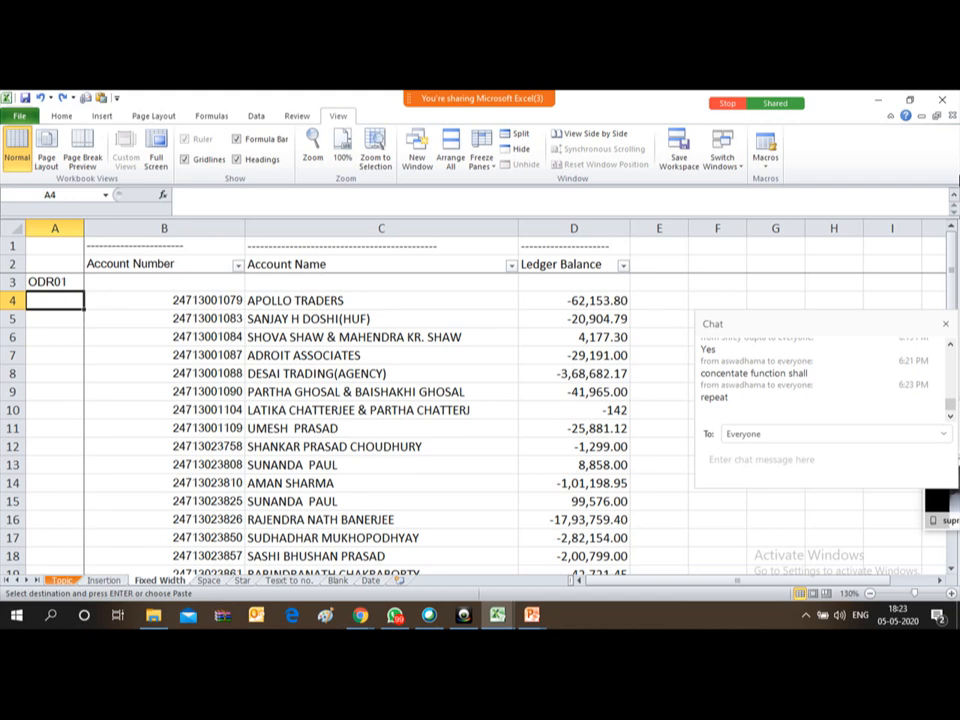
pyautogui.press('Up')
# Select the column A code cells from A4 down to A41, just past the last account row.
pyautogui.press('Down')
pyautogui.hotkey('shift', 'Down')
pyautogui.hotkey('shift', 'Down')
pyautogui.hotkey('shift', 'Down')
pyautogui.hotkey('shift', 'Down')
pyautogui.hotkey('shift', 'Down')
pyautogui.hotkey('shift', 'Down')
pyautogui.hotkey('shift', 'Down')
pyautogui.hotkey('shift', 'Down')
pyautogui.hotkey('shift', 'Down')
pyautogui.hotkey('shift', 'Down')
pyautogui.hotkey('shift', 'Down')
pyautogui.hotkey('shift', 'Down')
pyautogui.hotkey('shift', 'Down')
pyautogui.hotkey('shift', 'Down')
pyautogui.hotkey('shift', 'Down')
pyautogui.hotkey('shift', 'Down')
pyautogui.hotkey('shift', 'Down')
pyautogui.hotkey('shift', 'Down')
pyautogui.hotkey('shift', 'Down')
pyautogui.hotkey('shift', 'Down')
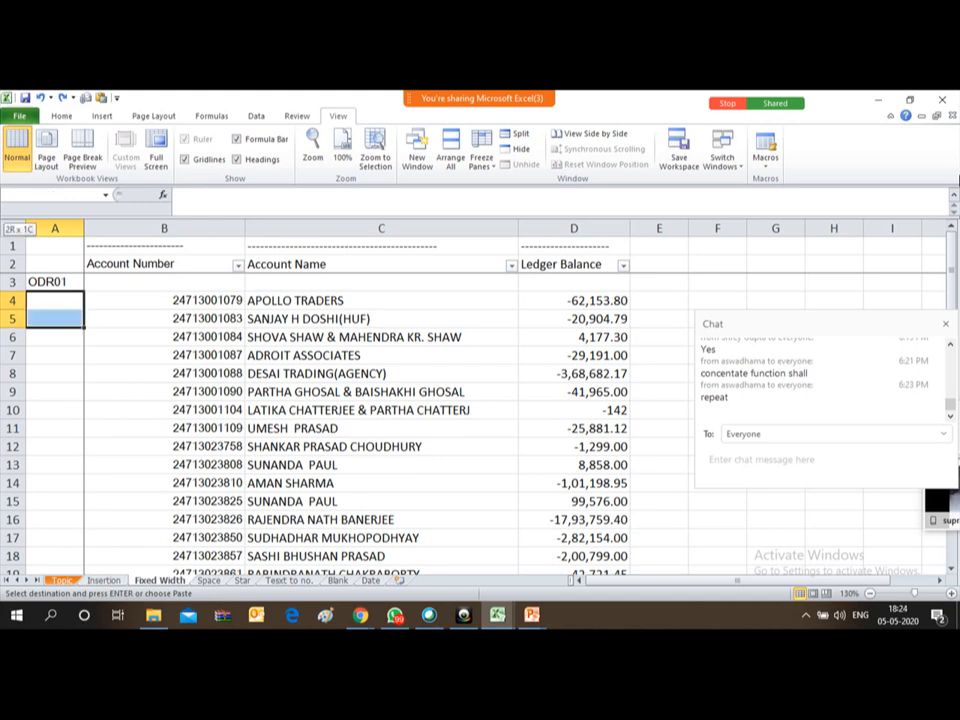
pyautogui.hotkey('shift', 'Down')
pyautogui.hotkey('shift', 'Down')
pyautogui.hotkey('shift', 'Down')
pyautogui.hotkey('shift', 'Down')
pyautogui.hotkey('shift', 'Down')
pyautogui.hotkey('shift', 'Down')
pyautogui.hotkey('shift', 'Down')
pyautogui.hotkey('shift', 'Down')
pyautogui.hotkey('shift', 'Down')
pyautogui.hotkey('shift', 'Down')
pyautogui.hotkey('shift', 'Down')
pyautogui.hotkey('shift', 'Down')
pyautogui.hotkey('shift', 'Down')
pyautogui.hotkey('shift', 'Down')
pyautogui.hotkey('shift', 'Down')
pyautogui.hotkey('shift', 'Down')
pyautogui.hotkey('shift', 'Down')
pyautogui.hotkey('shift', 'Down')
pyautogui.hotkey('shift', 'Down')
pyautogui.hotkey('shift', 'Down')
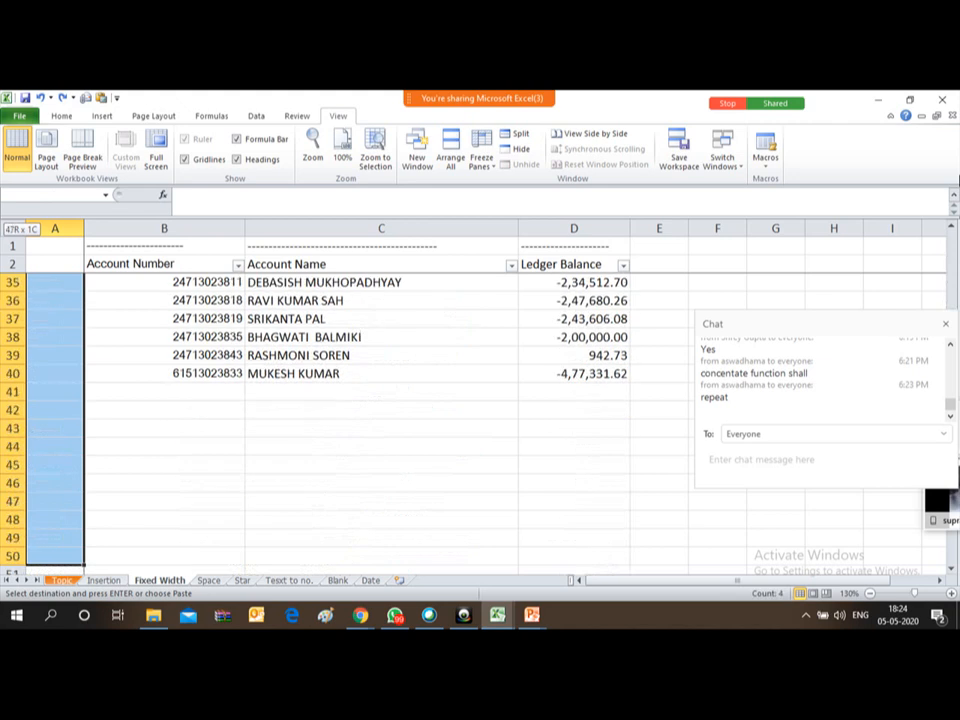
pyautogui.hotkey('shift', 'Up')
pyautogui.hotkey('shift', 'Up')
pyautogui.hotkey('shift', 'Up')
pyautogui.hotkey('shift', 'Up')
pyautogui.hotkey('shift', 'Up')
pyautogui.hotkey('shift', 'Up')
pyautogui.hotkey('shift', 'Up')
pyautogui.hotkey('shift', 'Up')
pyautogui.hotkey('shift', 'Up')
pyautogui.hotkey('shift', 'Up')
pyautogui.hotkey('shift', 'Up')
pyautogui.hotkey('shift', 'Down')
pyautogui.hotkey('shift', 'Down')
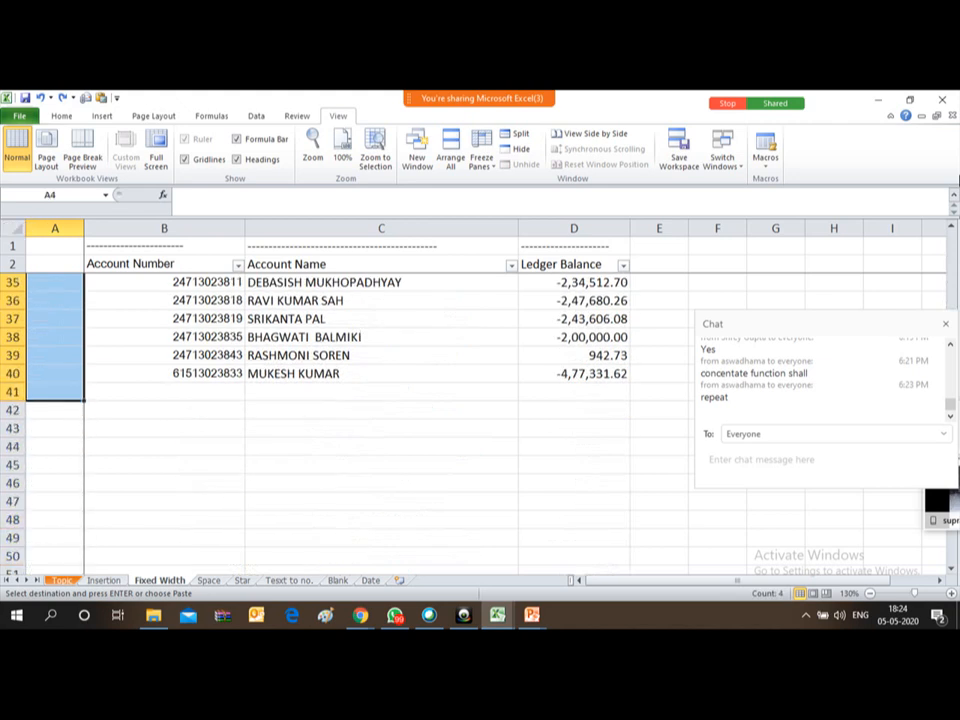
# Use Go To Special with the Blanks option to narrow the selection to the empty code cells in A4:A41.
pyautogui.hotkey('ctrl', 'g')
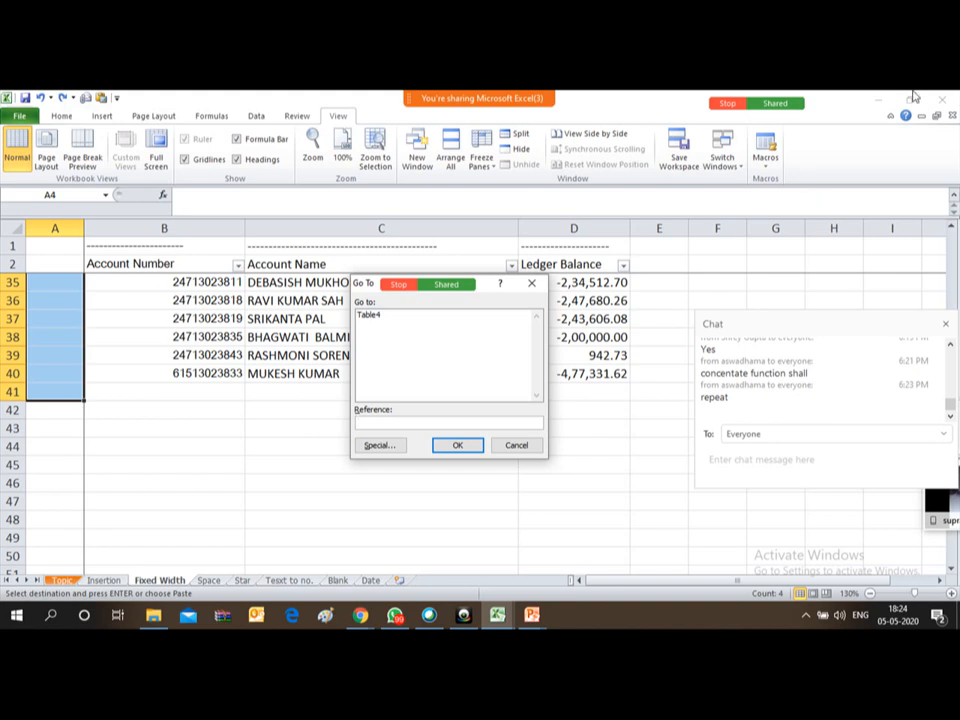
pyautogui.click(376, 450)
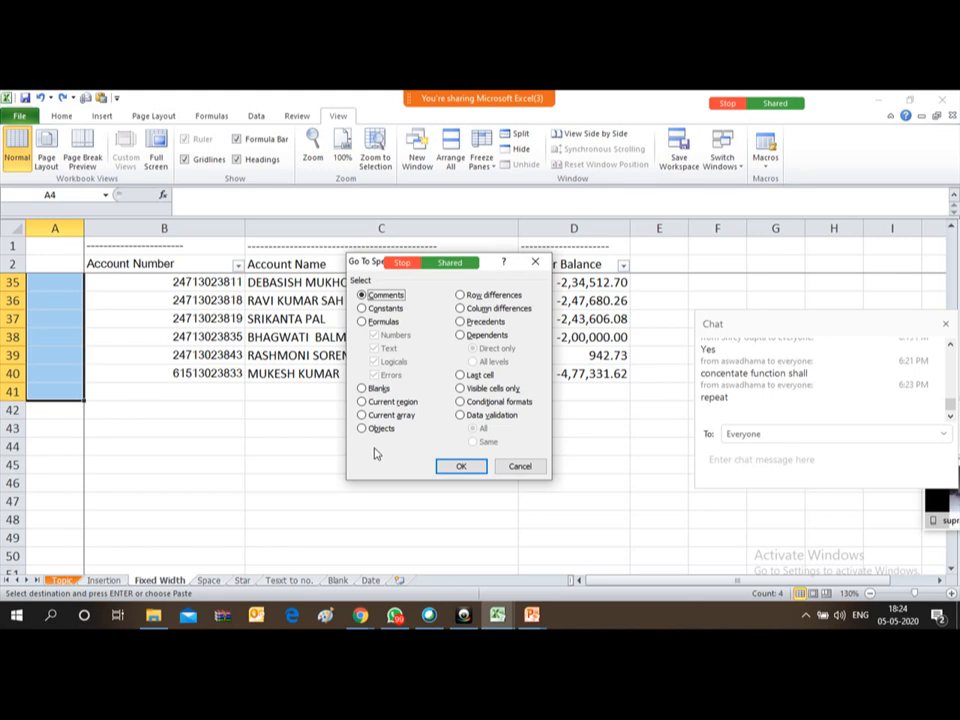
pyautogui.click(362, 389)
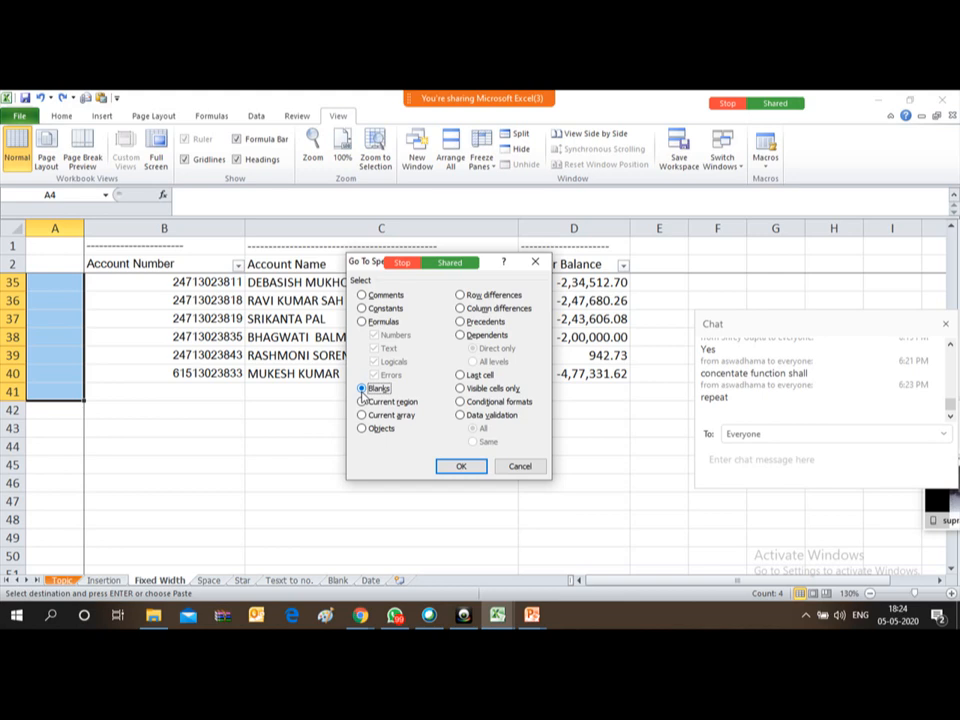
pyautogui.click(461, 467)
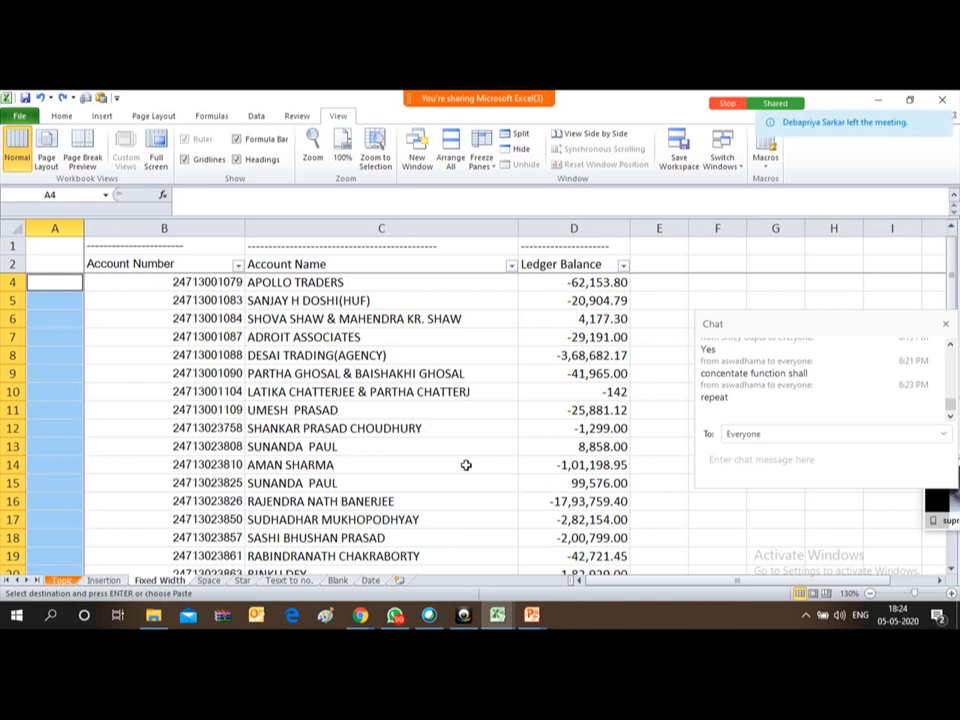
# Enter the formula =A3 in all selected blank cells at once so each takes the code from the cell above.
pyautogui.write('=')
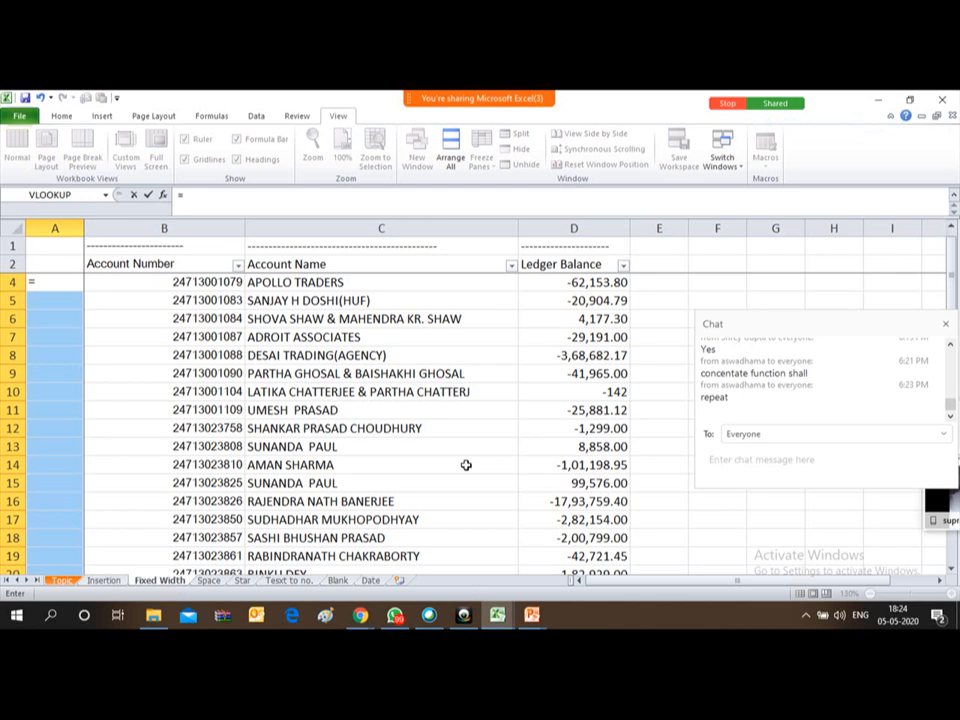
pyautogui.click(952, 229)
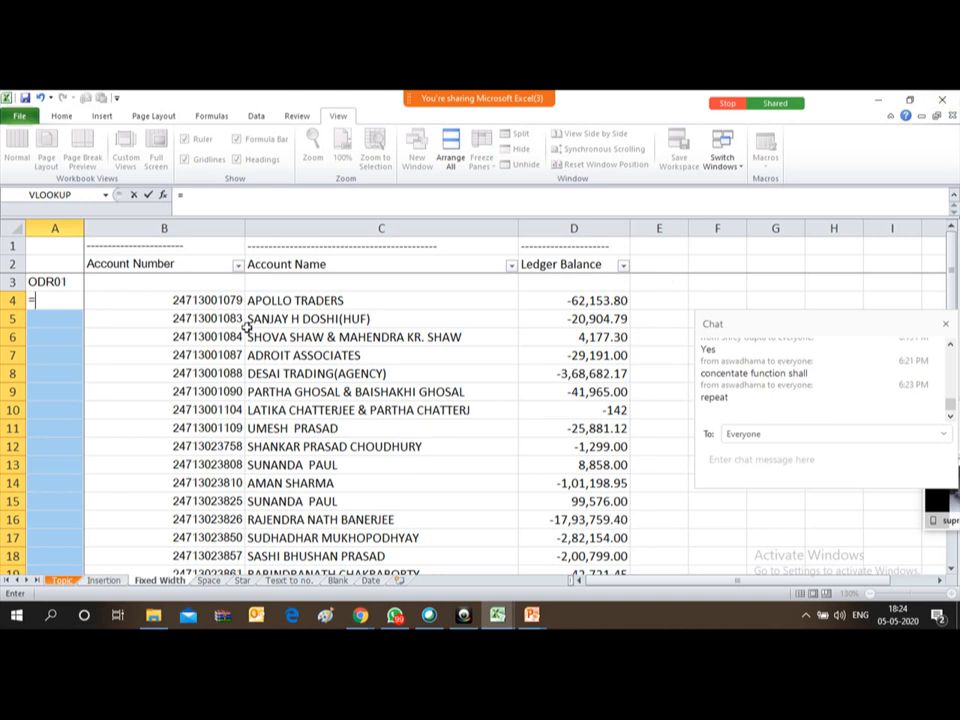
pyautogui.click(62, 282)
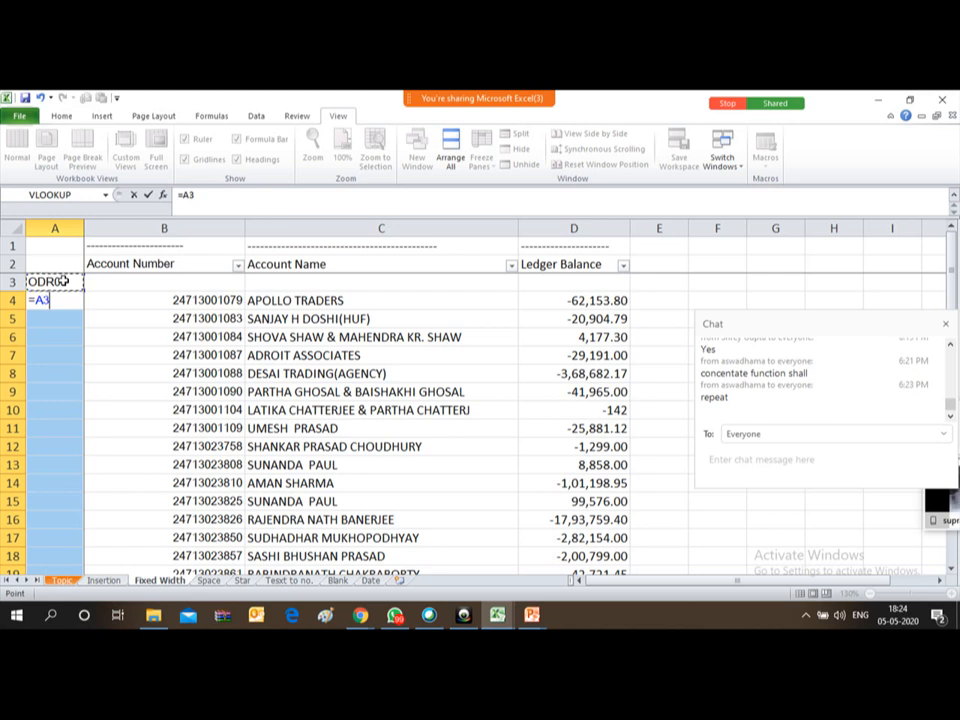
pyautogui.hotkey('ctrl', 'Return')
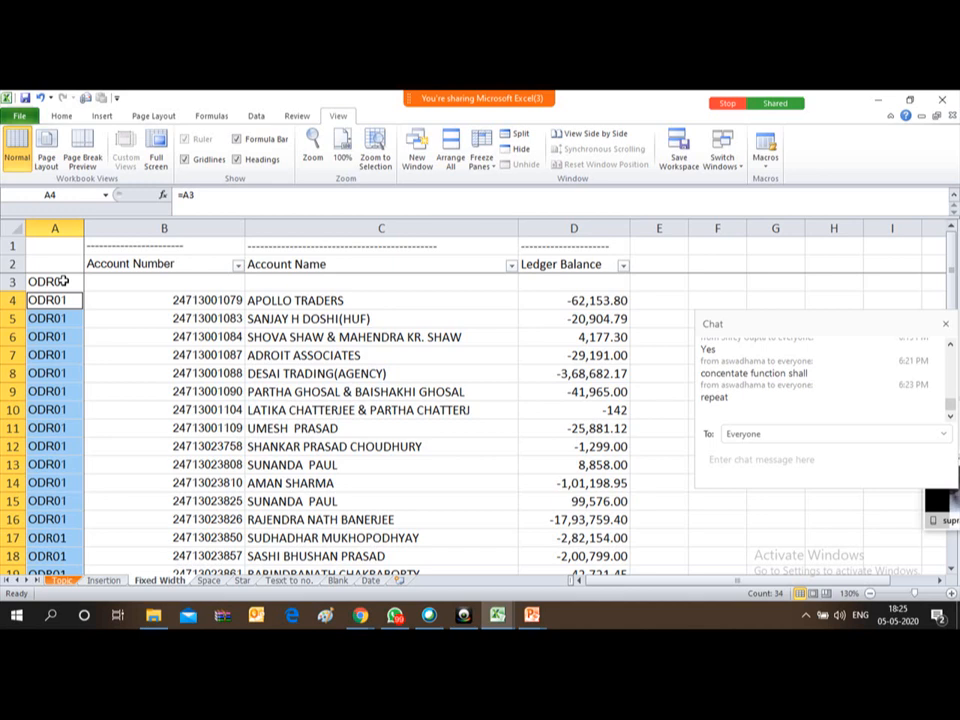
# Examine the filled codes and their formulas down column A through the ODR01, ODR02 and ODR03 groups.
pyautogui.press('Down')
pyautogui.press('Down')
pyautogui.press('Down')
pyautogui.press('Down')
pyautogui.press('Down')
pyautogui.press('Down')
pyautogui.press('Down')
pyautogui.press('Down')
pyautogui.press('Down')
pyautogui.press('Down')
pyautogui.press('Down')
pyautogui.press('Down')
pyautogui.press('Down')
pyautogui.press('Down')
pyautogui.press('Down')
pyautogui.press('Down')
pyautogui.press('Down')
pyautogui.press('Down')
pyautogui.press('Down')
pyautogui.press('Down')
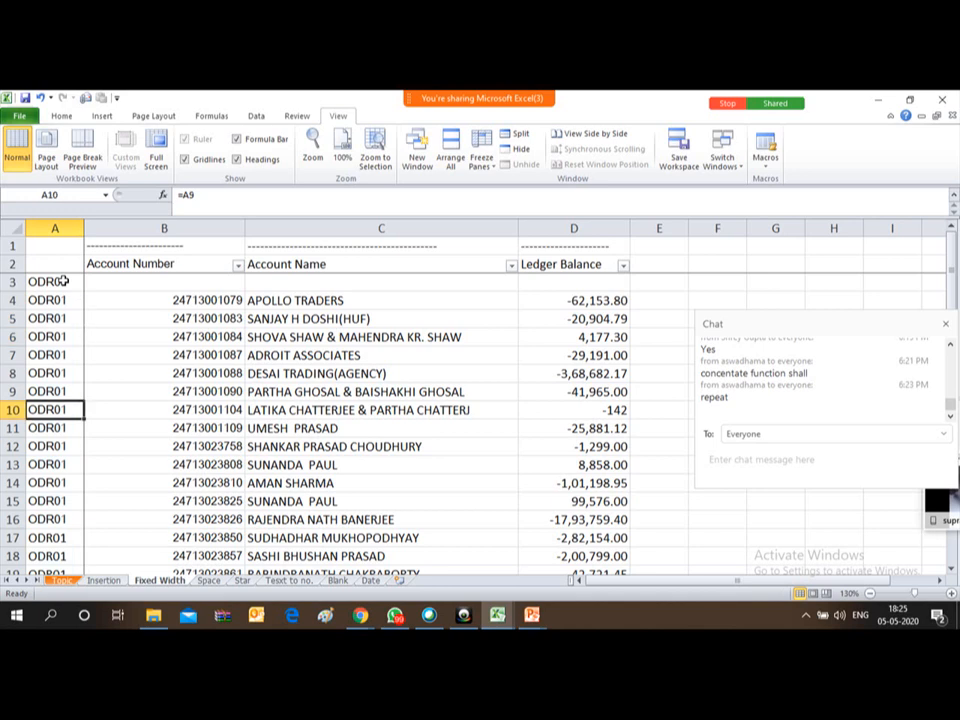
pyautogui.press('Down')
pyautogui.press('Down')
pyautogui.press('Down')
pyautogui.press('Down')
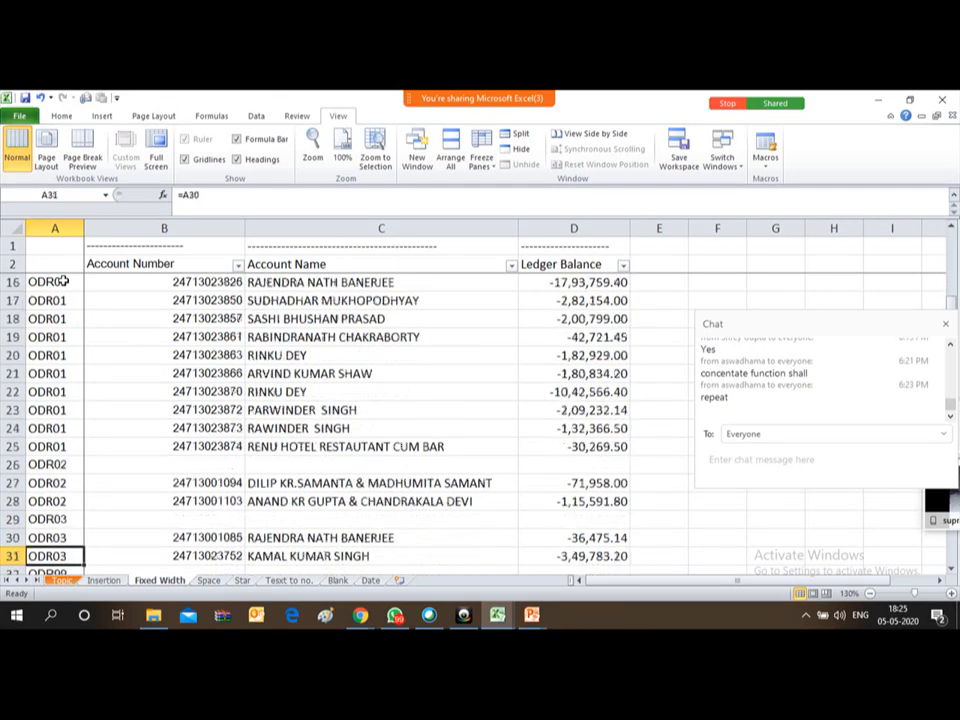
pyautogui.press('Up')
pyautogui.press('Up')
pyautogui.press('Up')
pyautogui.press('Up')
pyautogui.press('Up')
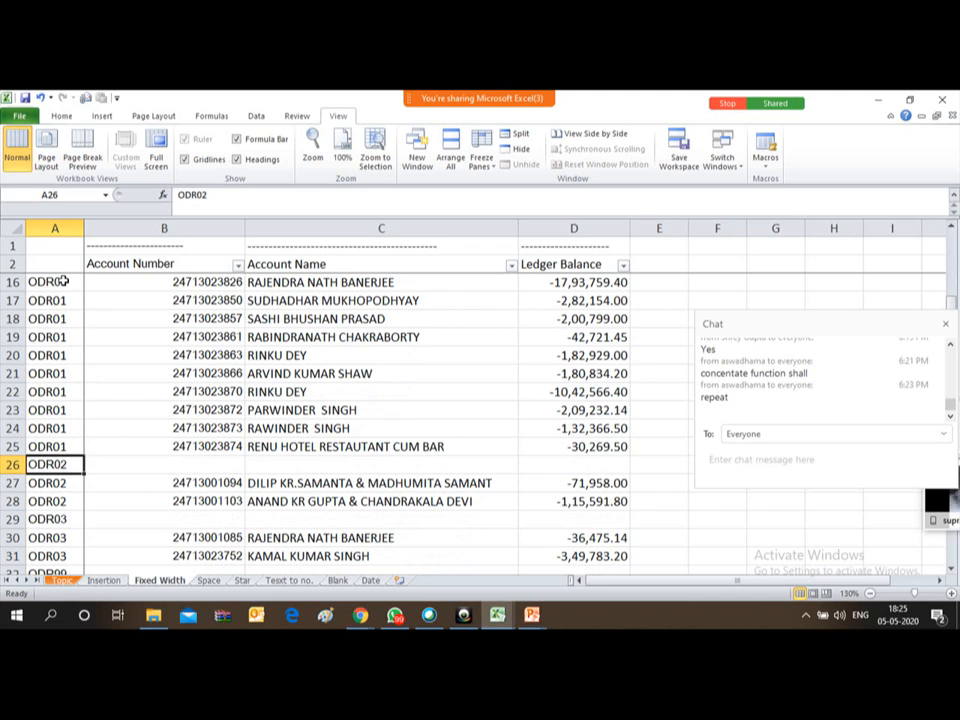
pyautogui.press('Down')
pyautogui.press('Down')
pyautogui.press('Down')
pyautogui.press('Up')
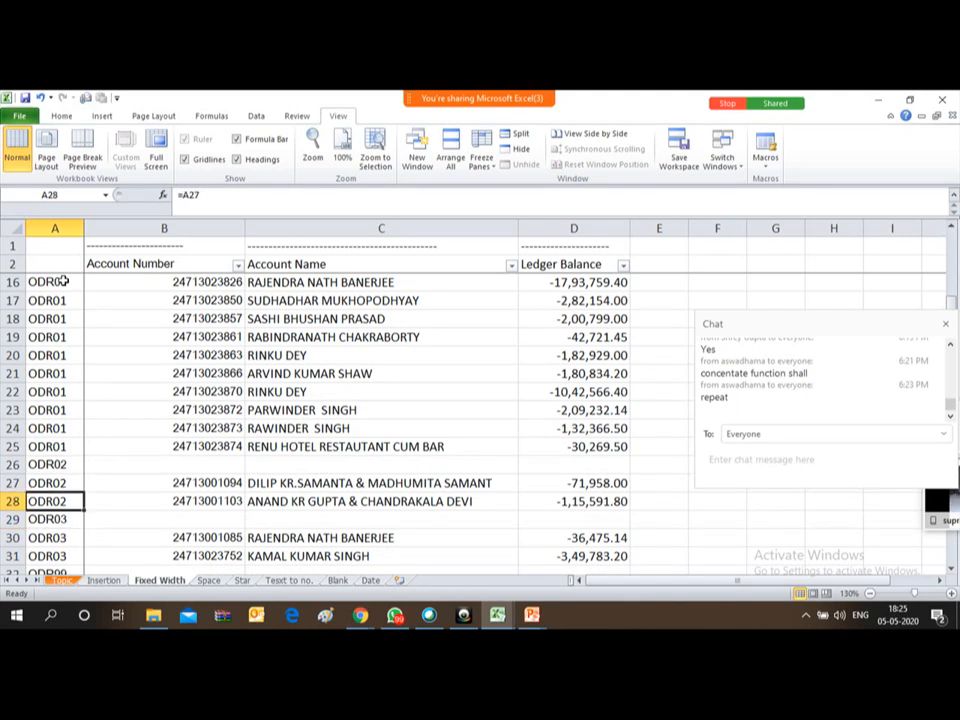
# Examine the filled codes and formulas of the ODR99 and ODS09 groups to the end of the list at A41.
pyautogui.press('Down')
pyautogui.press('Down')
pyautogui.press('Down')
pyautogui.press('Down')
pyautogui.press('Down')
pyautogui.press('Down')
pyautogui.press('Down')
pyautogui.press('Down')
pyautogui.press('Down')
pyautogui.press('Down')
pyautogui.press('Down')
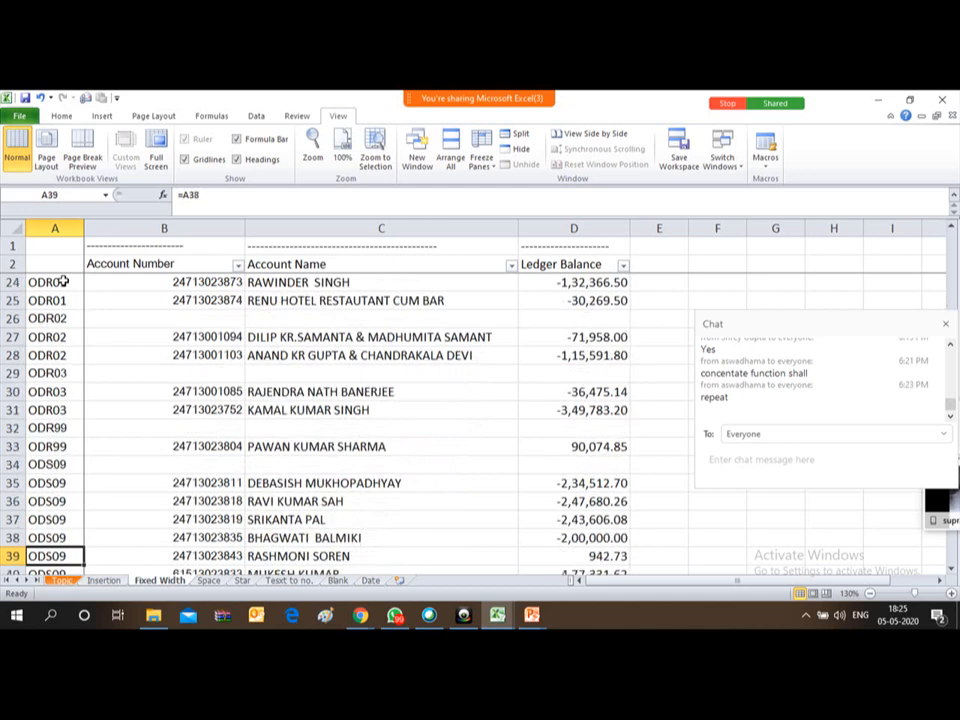
pyautogui.press('Down')
pyautogui.press('Down')
pyautogui.press('Down')
pyautogui.press('Down')
pyautogui.press('Up')
pyautogui.press('Up')
pyautogui.press('Up')
pyautogui.press('Up')
pyautogui.press('Up')
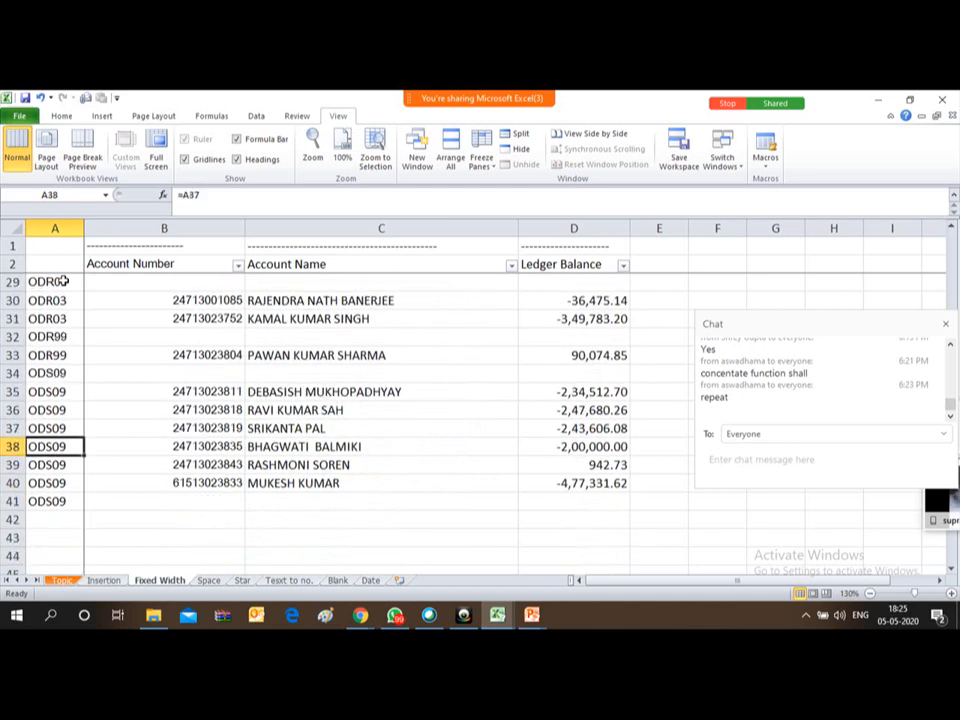
pyautogui.press('Up')
pyautogui.press('Up')
pyautogui.press('Up')
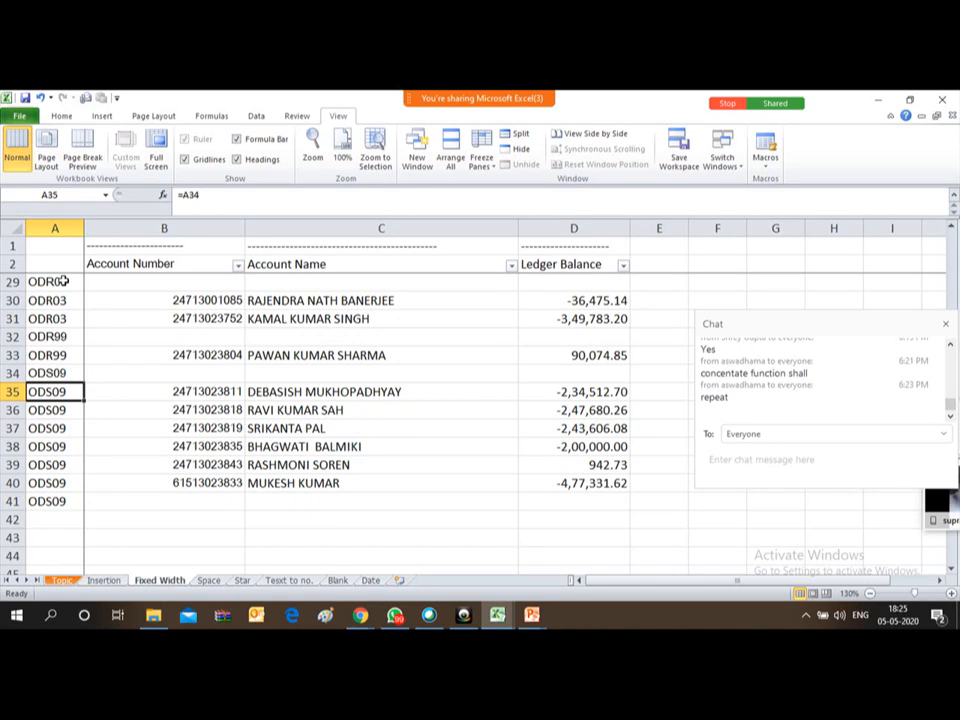
# Replace the formulas in the code column A3:A41 with their values by copying the range and pasting it over itself as Values.
pyautogui.hotkey('ctrl', 'Up')
pyautogui.hotkey('ctrl', 'Up')
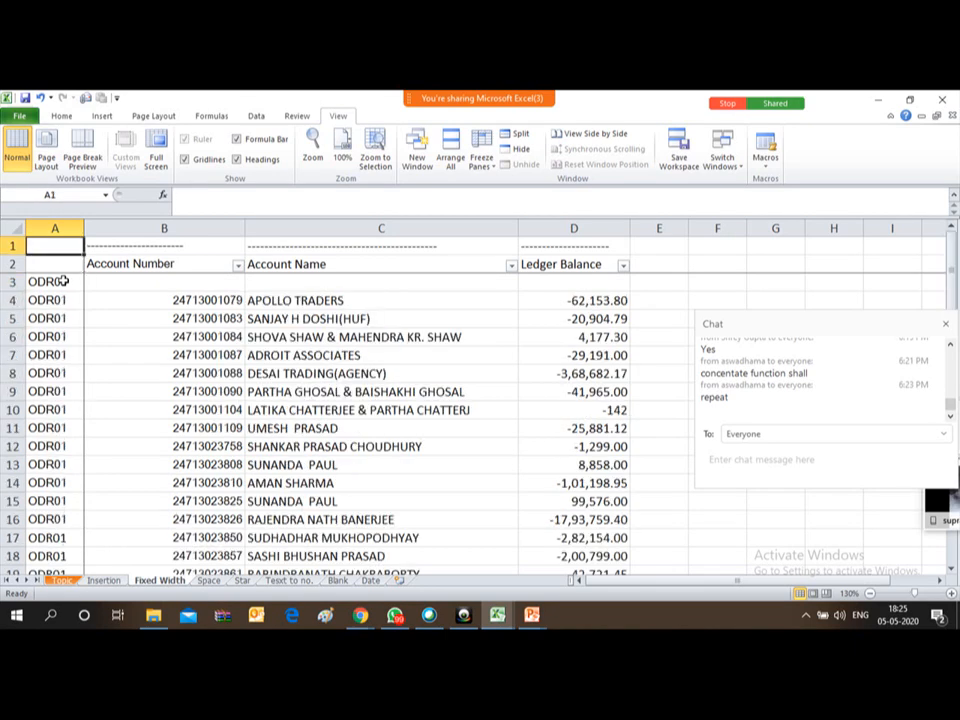
pyautogui.press('Down')
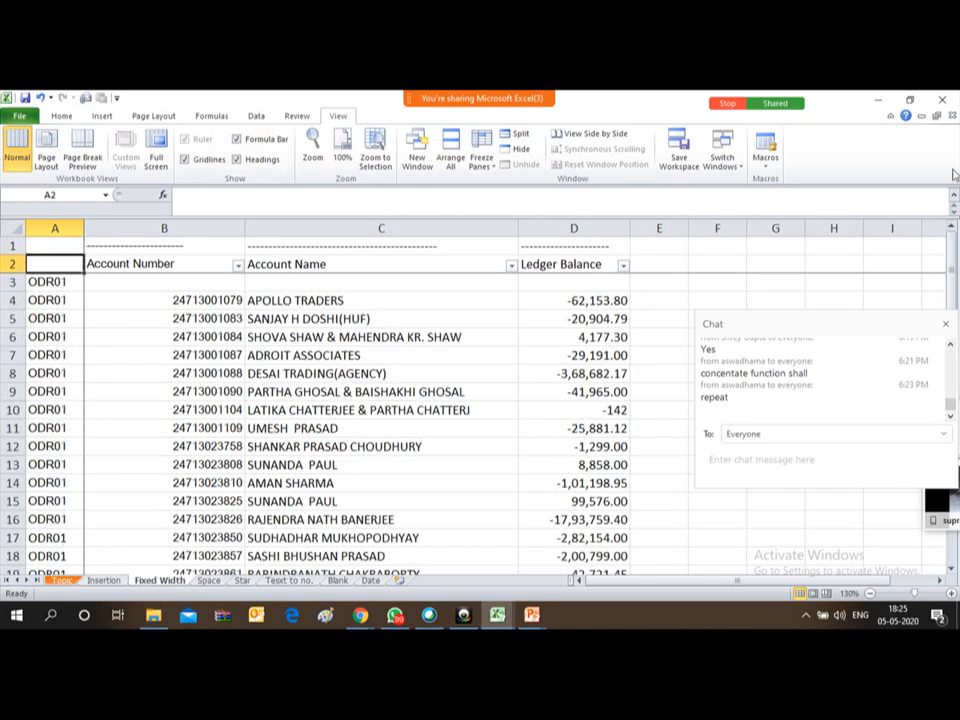
pyautogui.press('Down')
pyautogui.hotkey('ctrl', 'shift', 'Down')
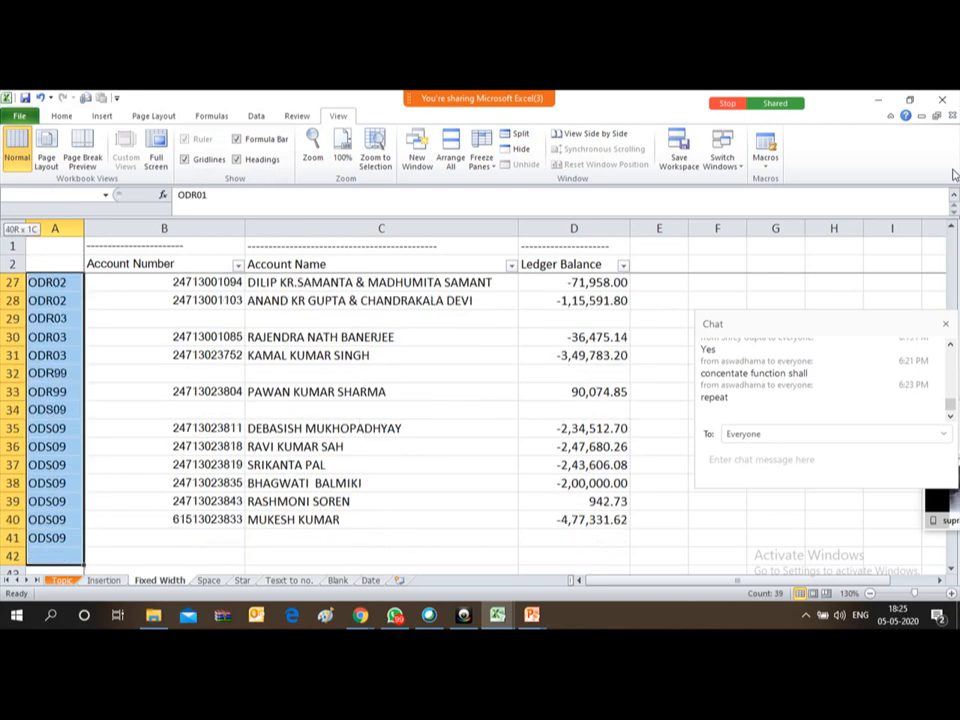
pyautogui.hotkey('ctrl', 'c')
pyautogui.hotkey('alt', 'e')
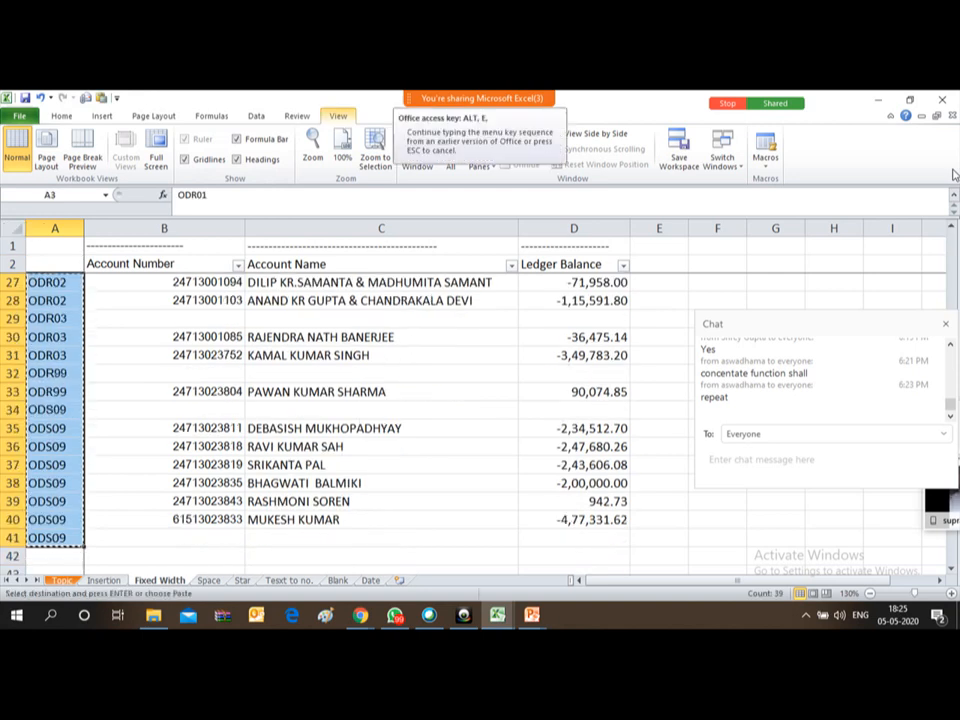
pyautogui.press('s')
pyautogui.press('v')
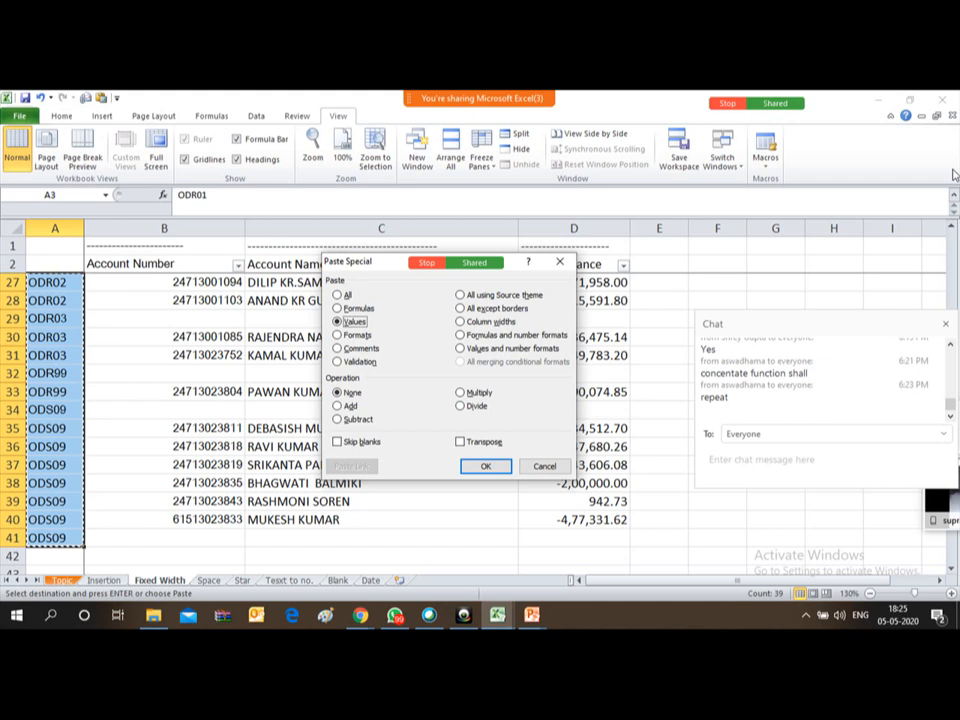
pyautogui.press('Return')
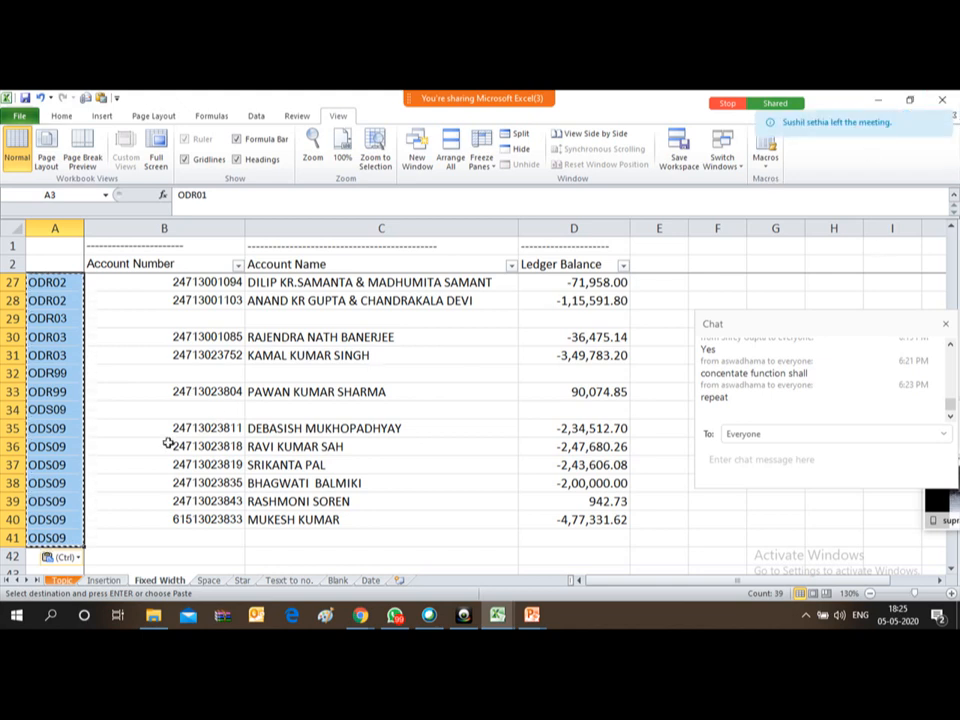
# Return to the Topic sheet to view the class topic list.
pyautogui.click(61, 580)
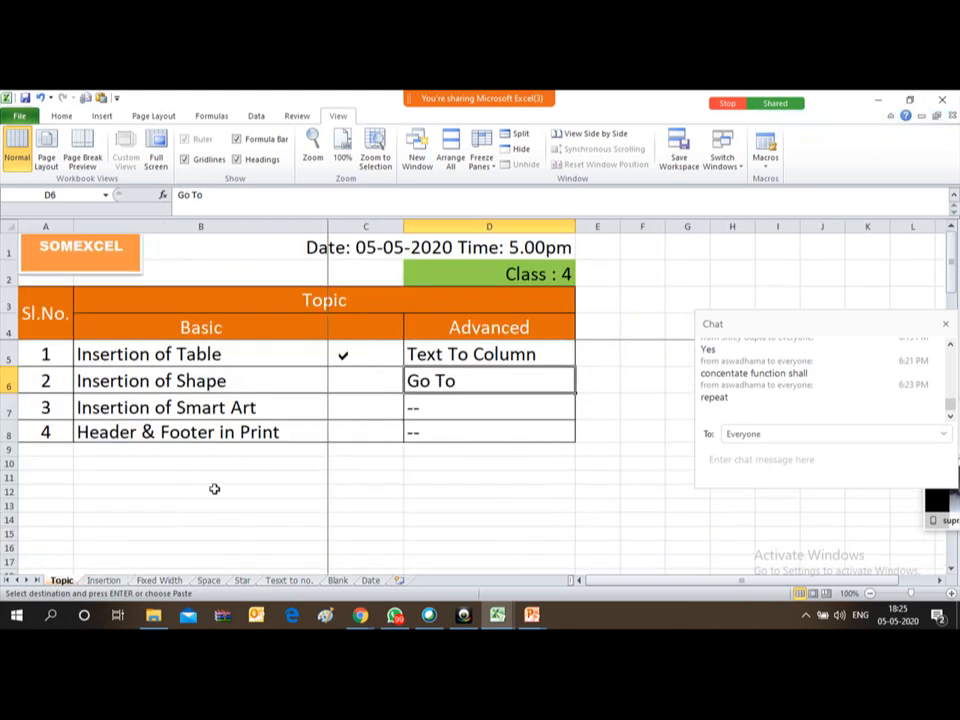